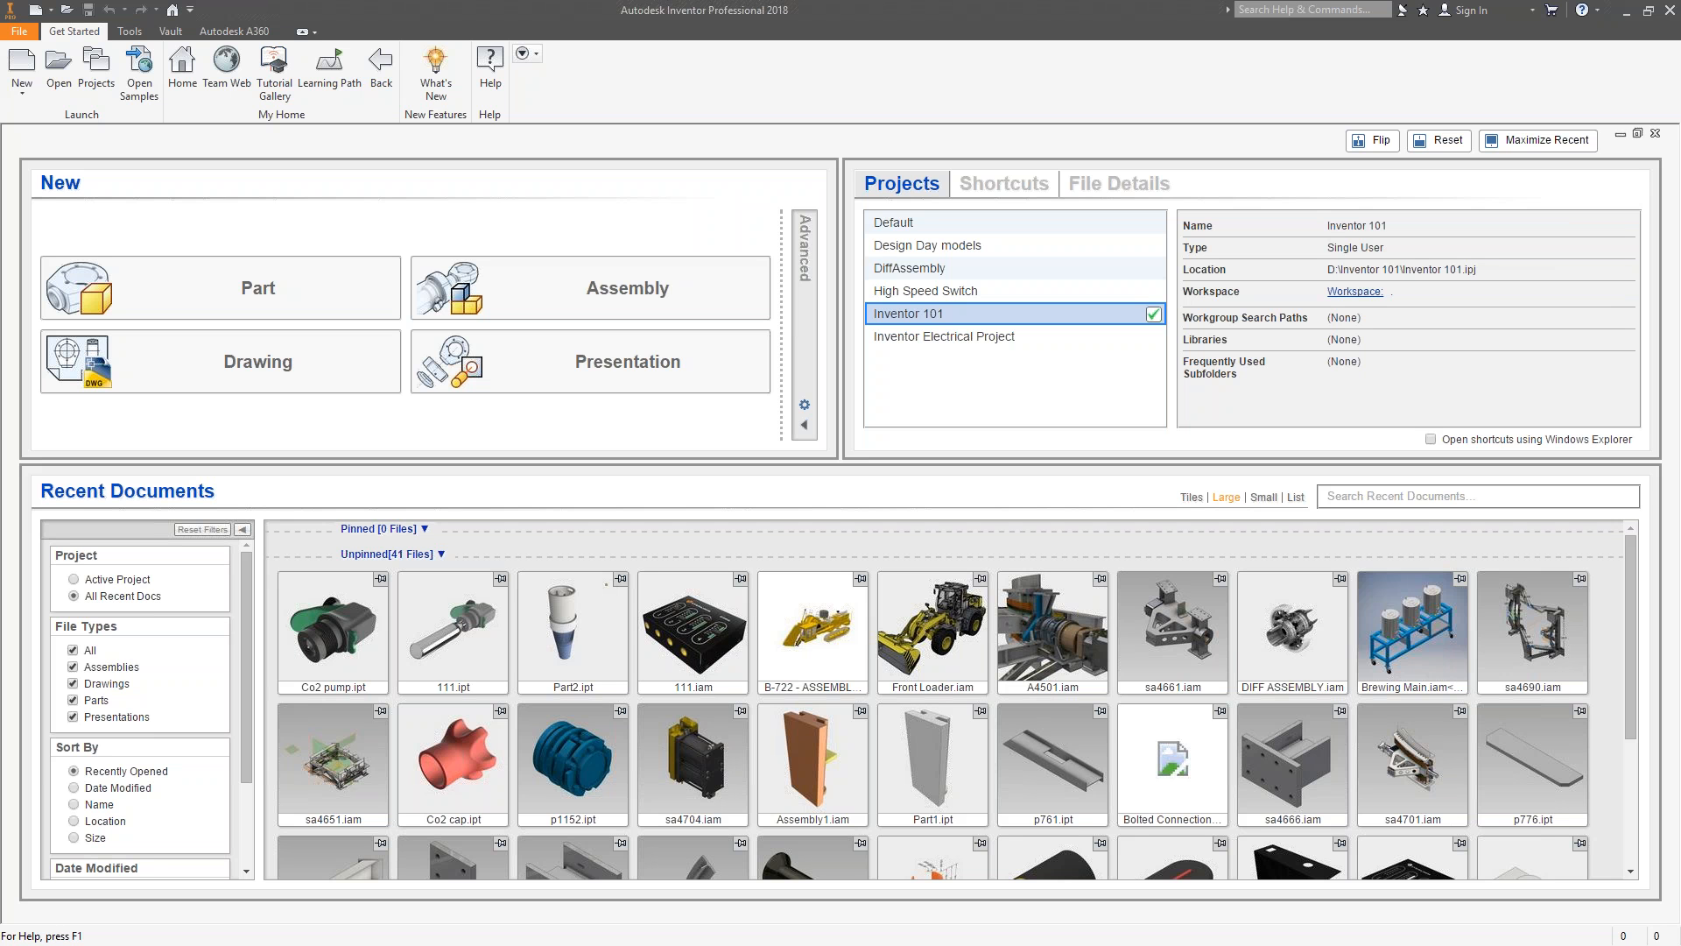
Create a new drawing from the Metric ANSI (mm).idw template.
{"action": "left_click", "coordinate": [24, 94]}
{"action": "left_click", "coordinate": [36, 125]}
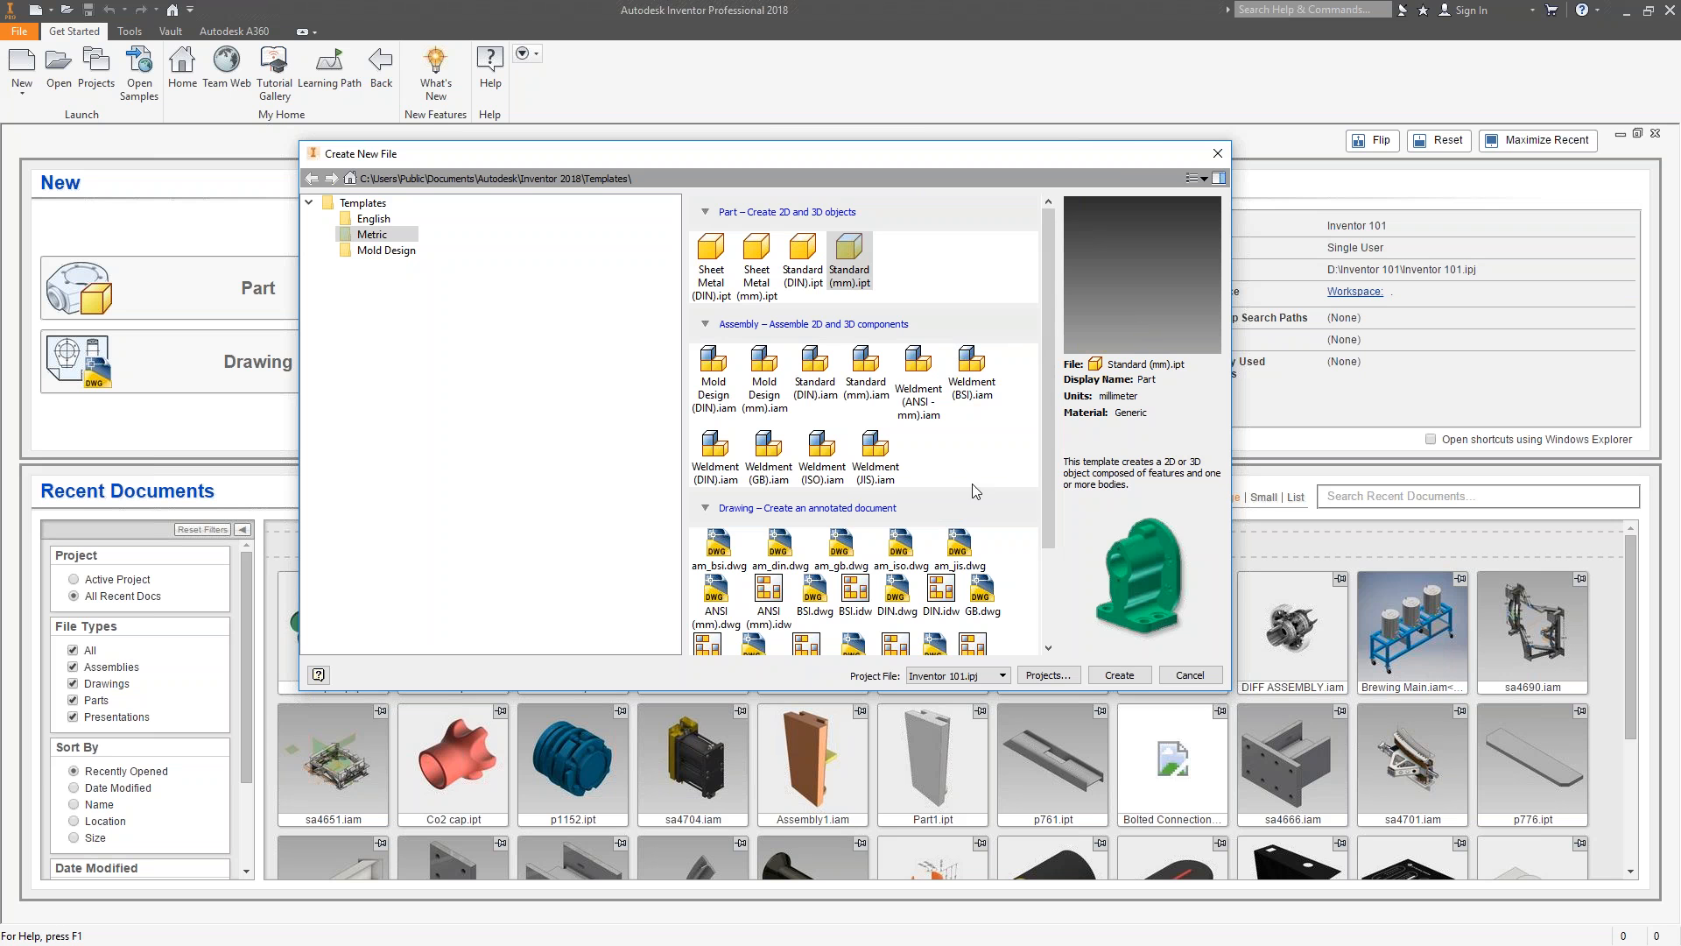
{"action": "scroll", "coordinate": [937, 437], "scroll_direction": "down", "scroll_amount": 2}
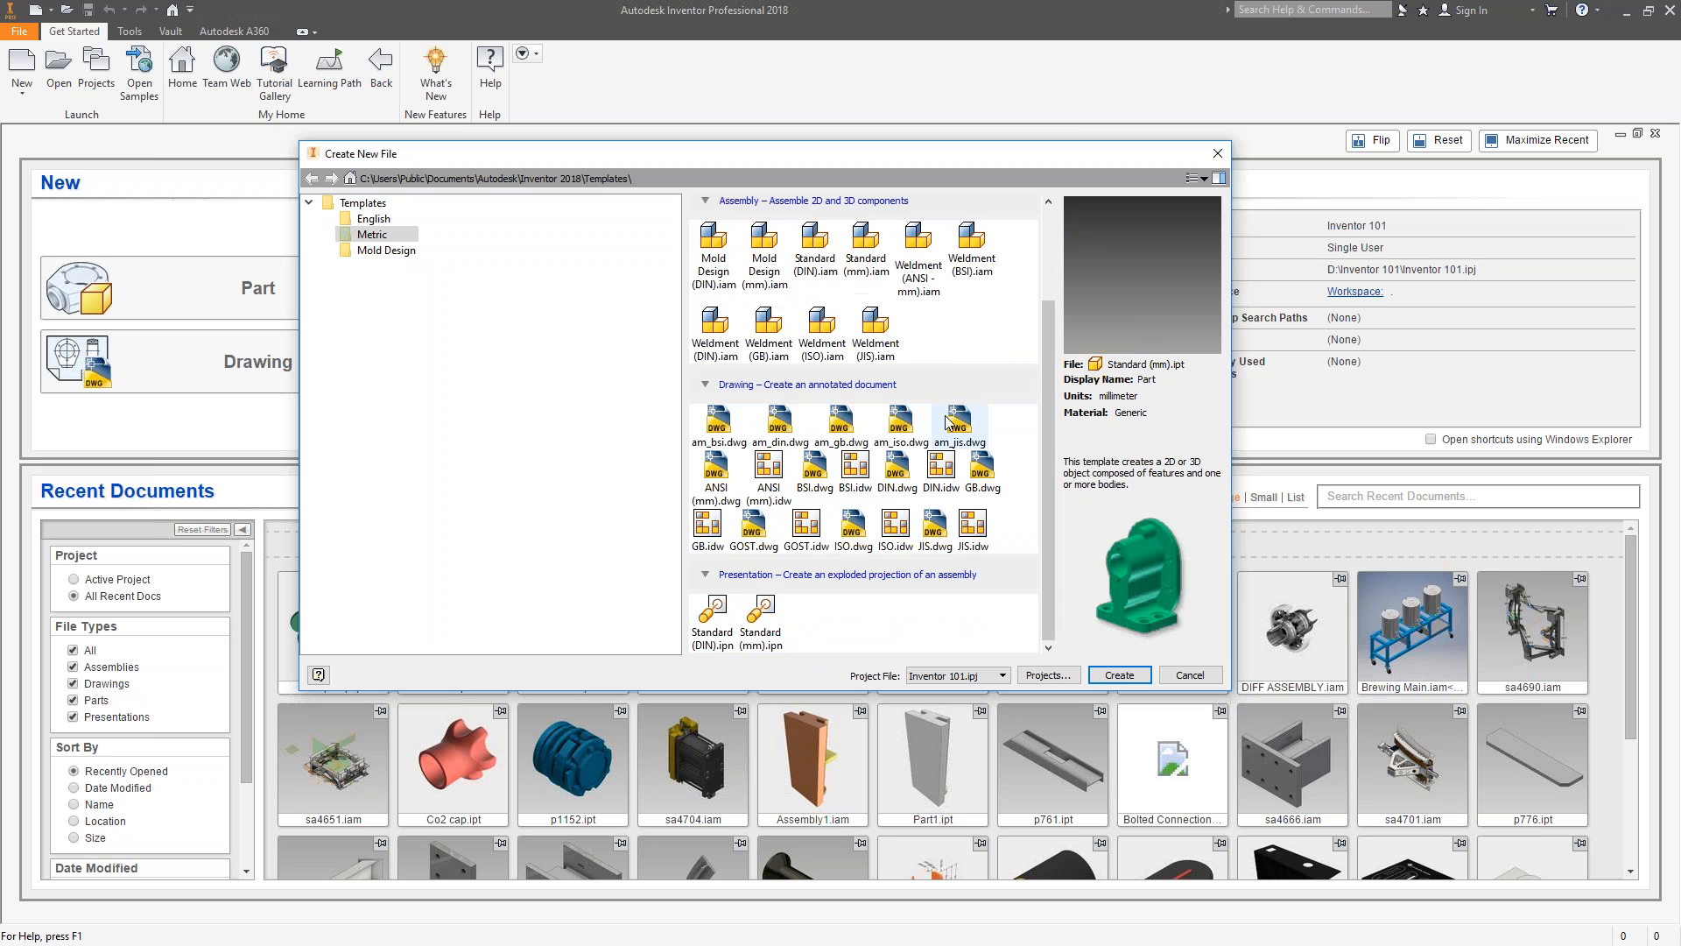
{"action": "left_click", "coordinate": [770, 478]}
{"action": "left_click", "coordinate": [1117, 675]}
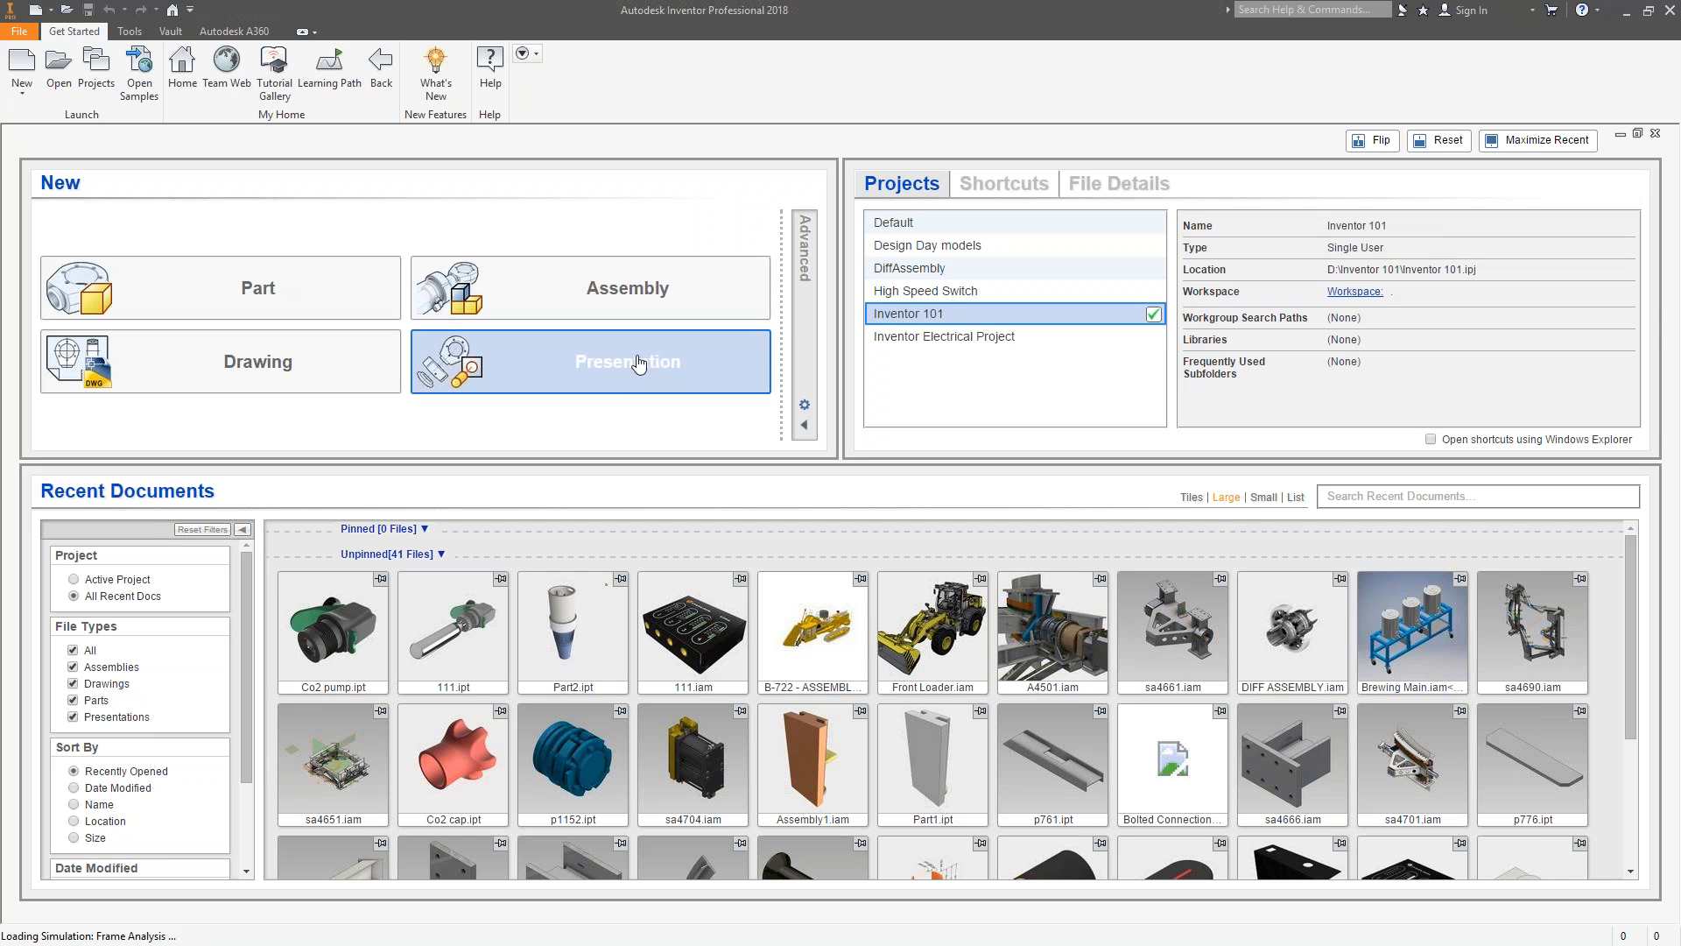
{"action": "left_click", "coordinate": [648, 386]}
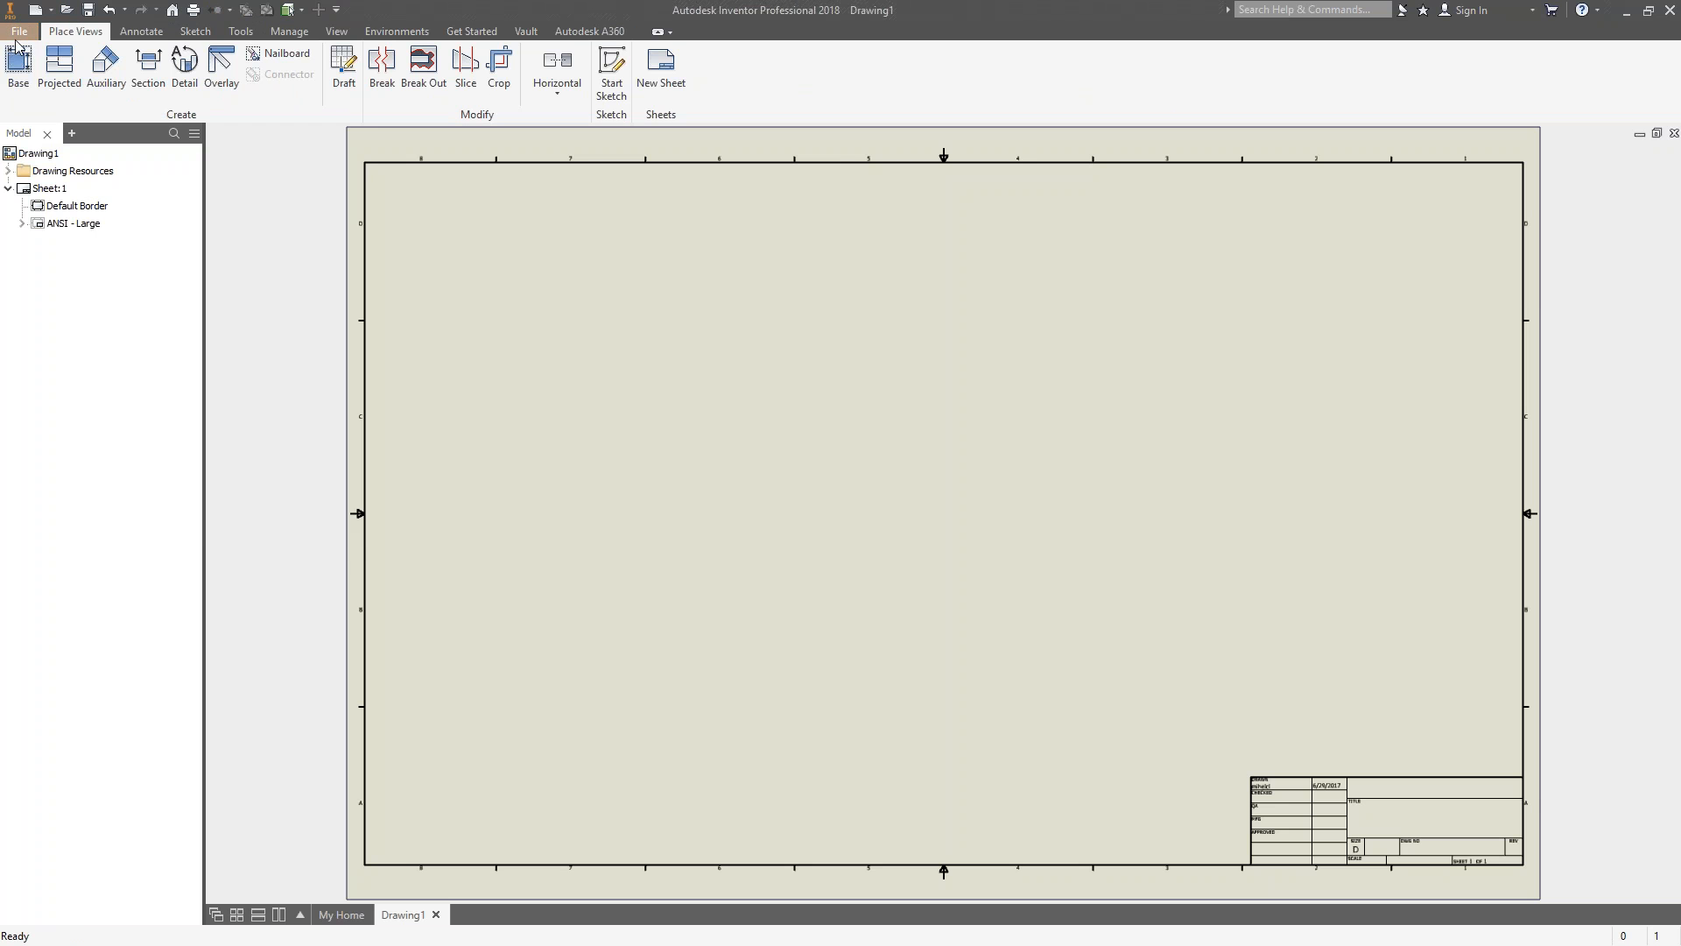
{"action": "left_click", "coordinate": [17, 33]}
{"action": "left_click", "coordinate": [54, 136]}
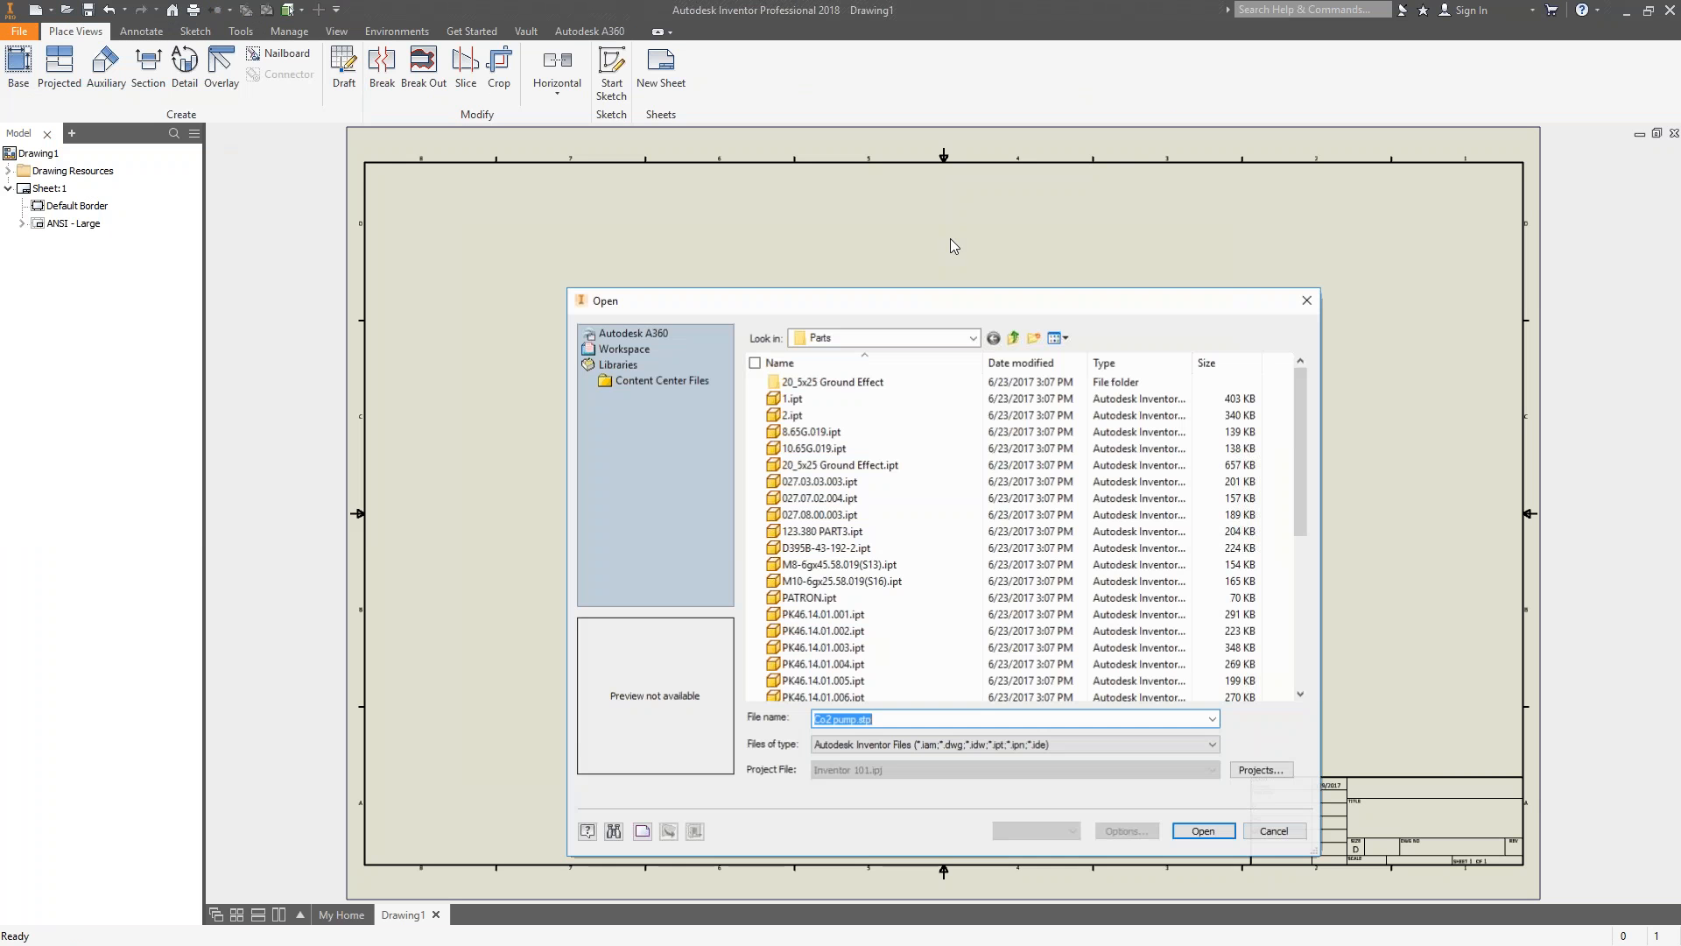
{"action": "left_click", "coordinate": [1274, 830]}
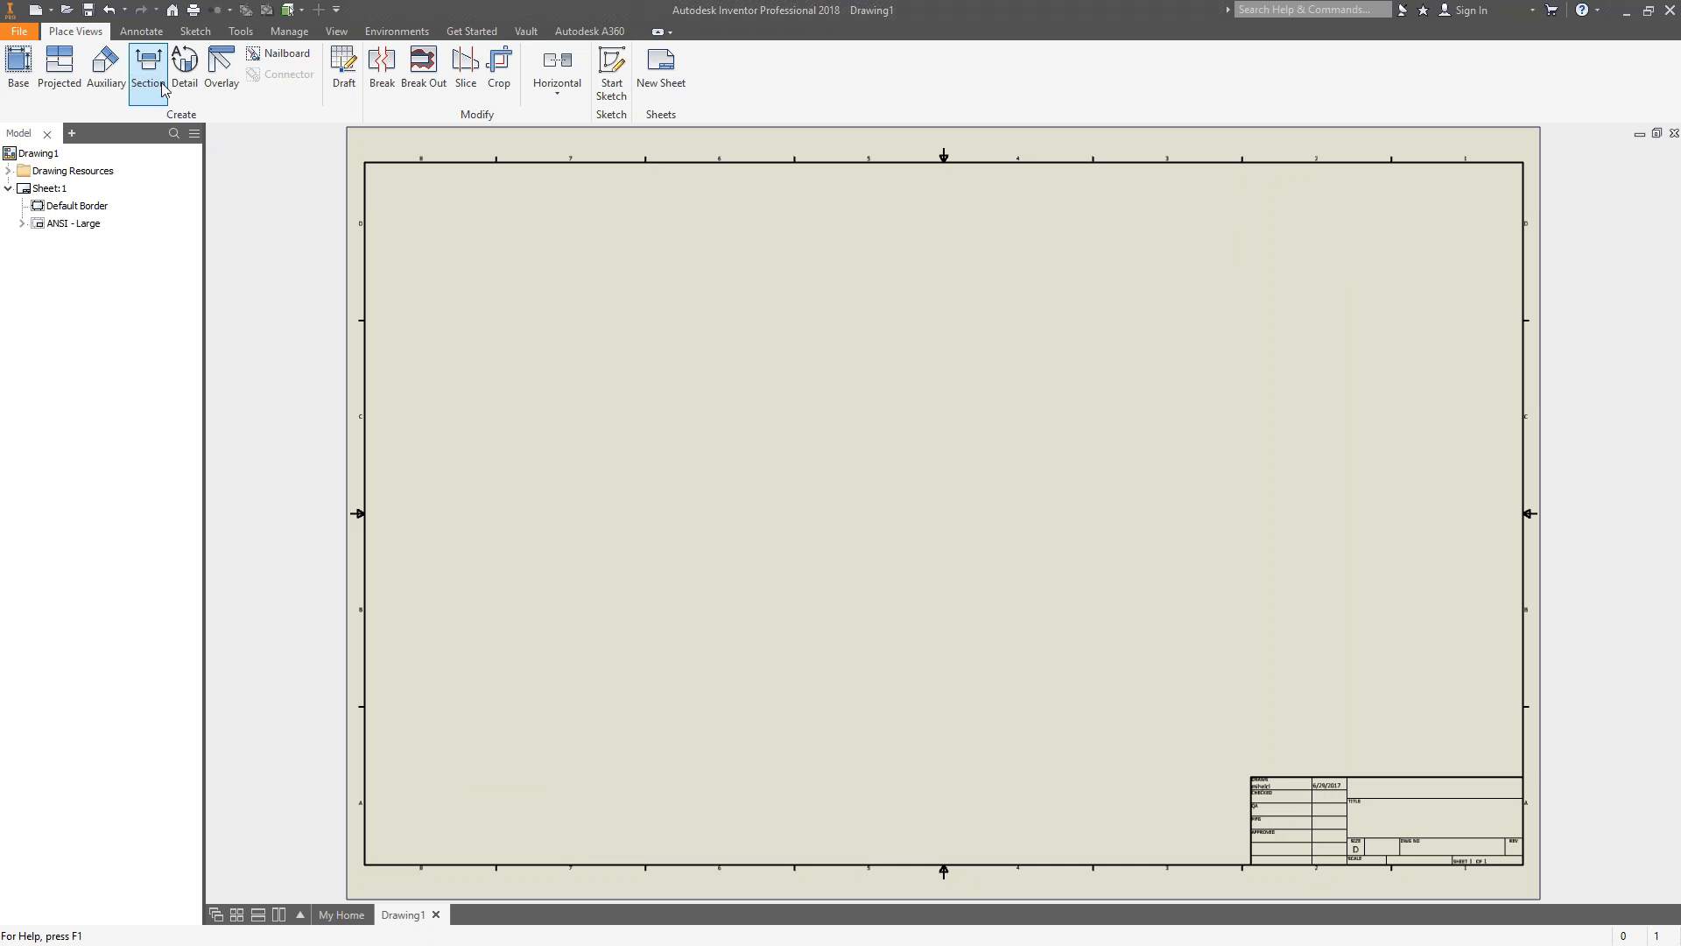
Open the sa4661.iam assembly from the recent documents on the home page.
{"action": "left_click", "coordinate": [172, 11]}
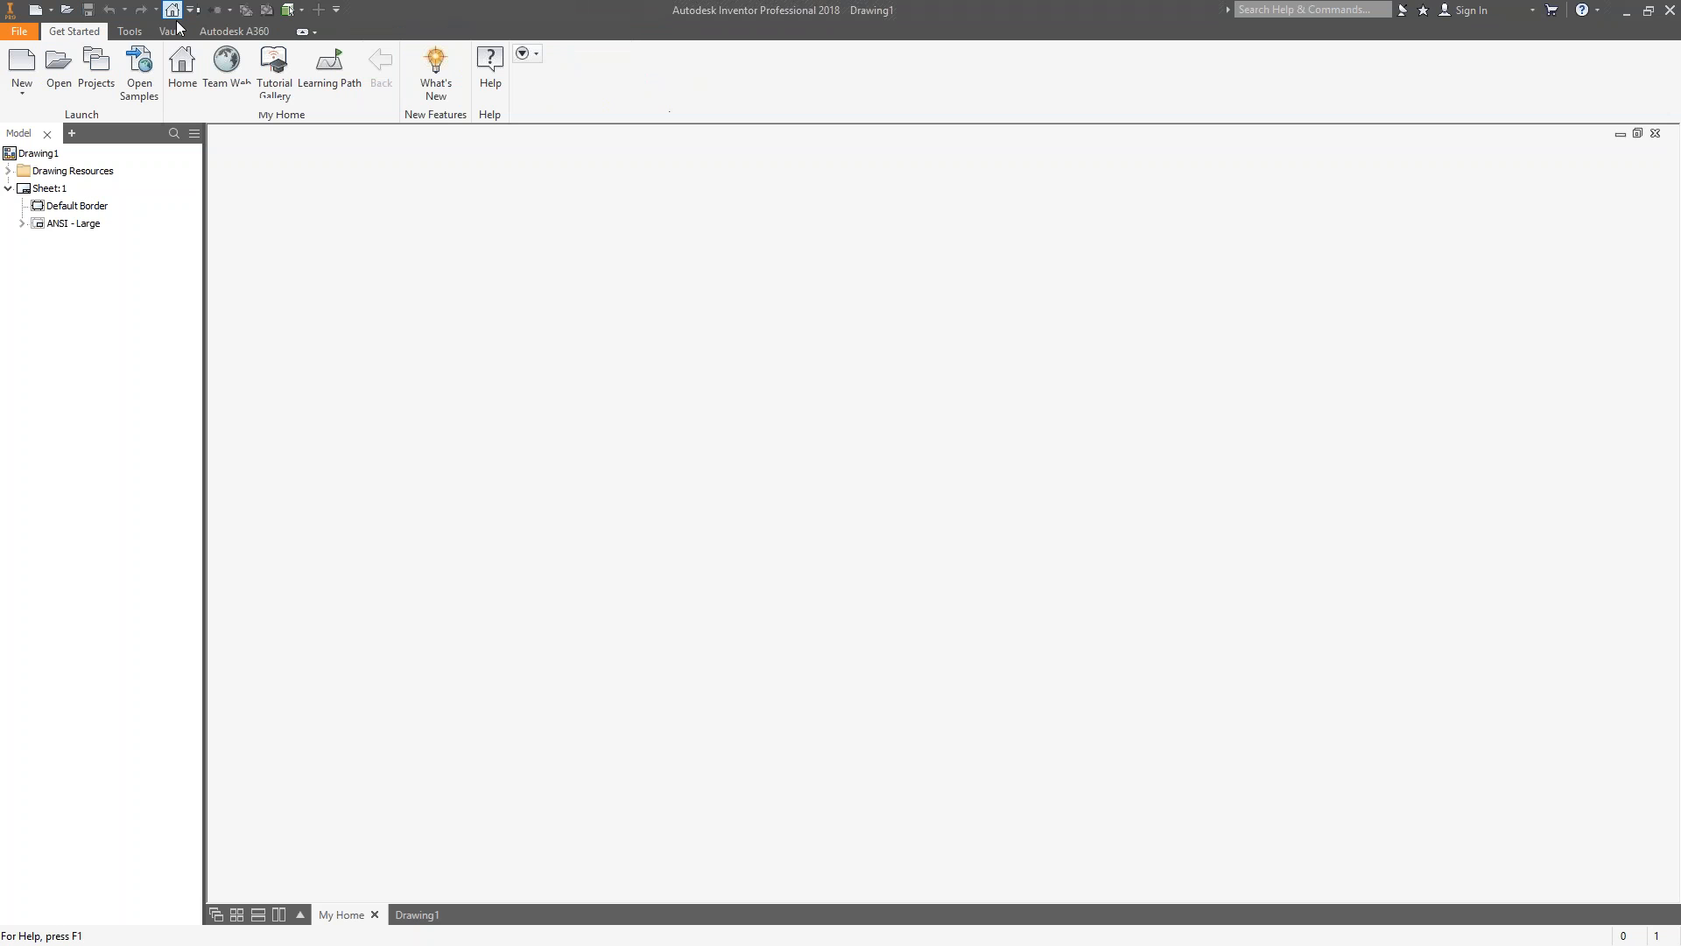
{"action": "scroll", "coordinate": [1178, 592], "scroll_direction": "down", "scroll_amount": 5}
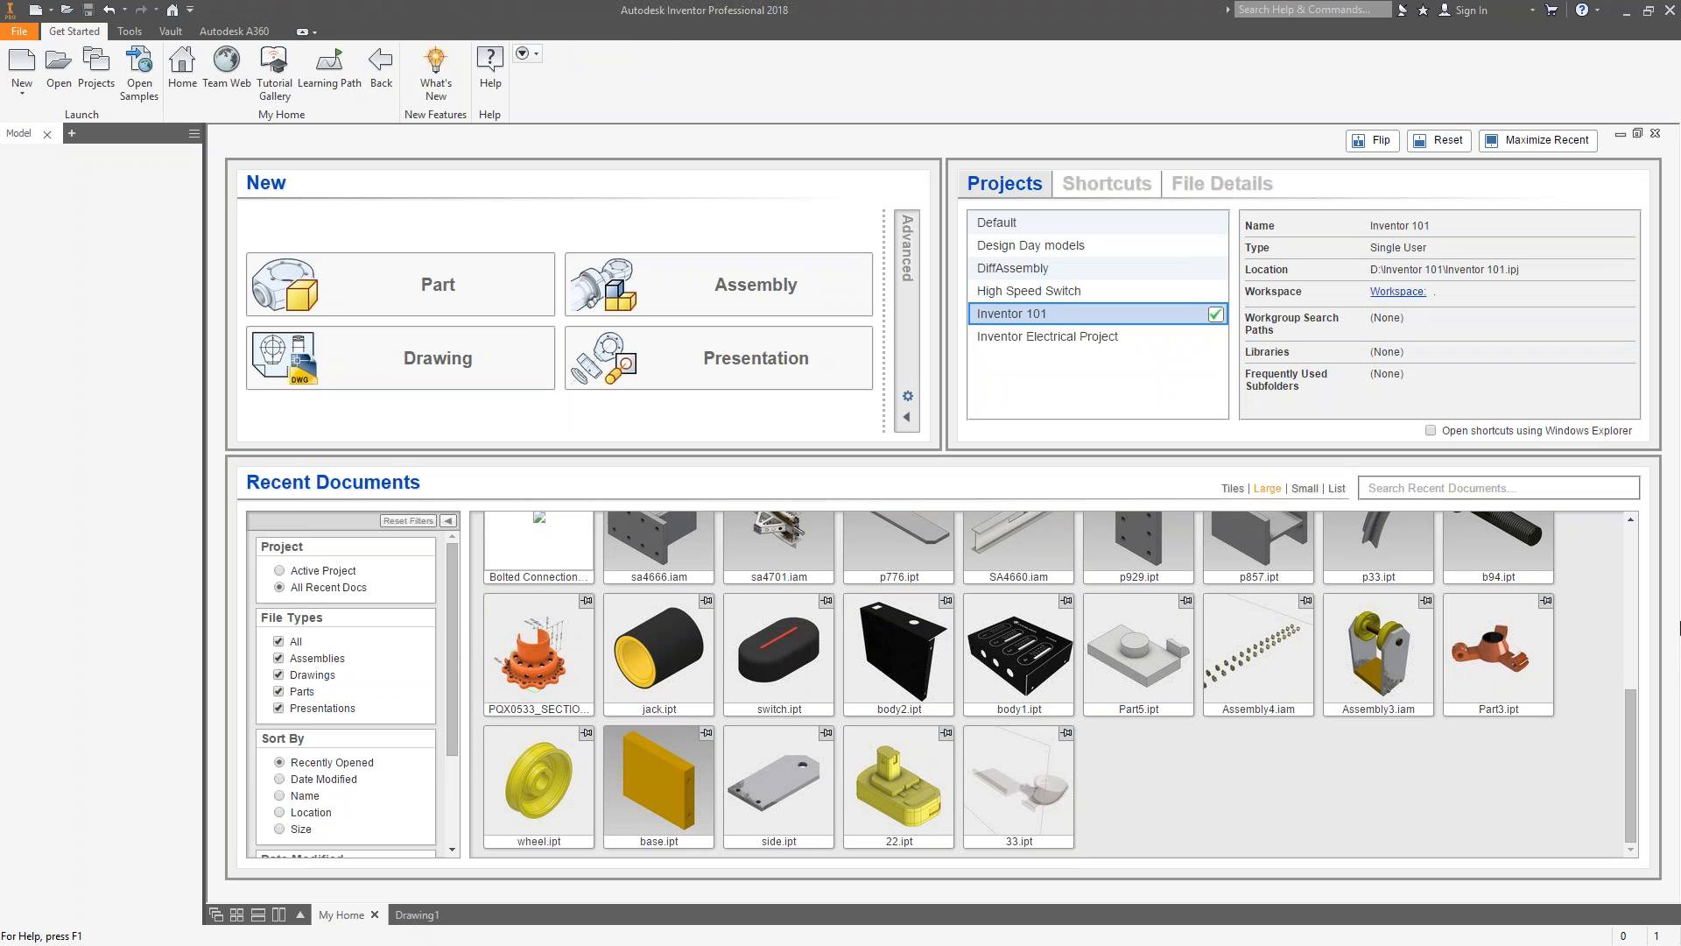
{"action": "scroll", "coordinate": [1379, 767], "scroll_direction": "up", "scroll_amount": 5}
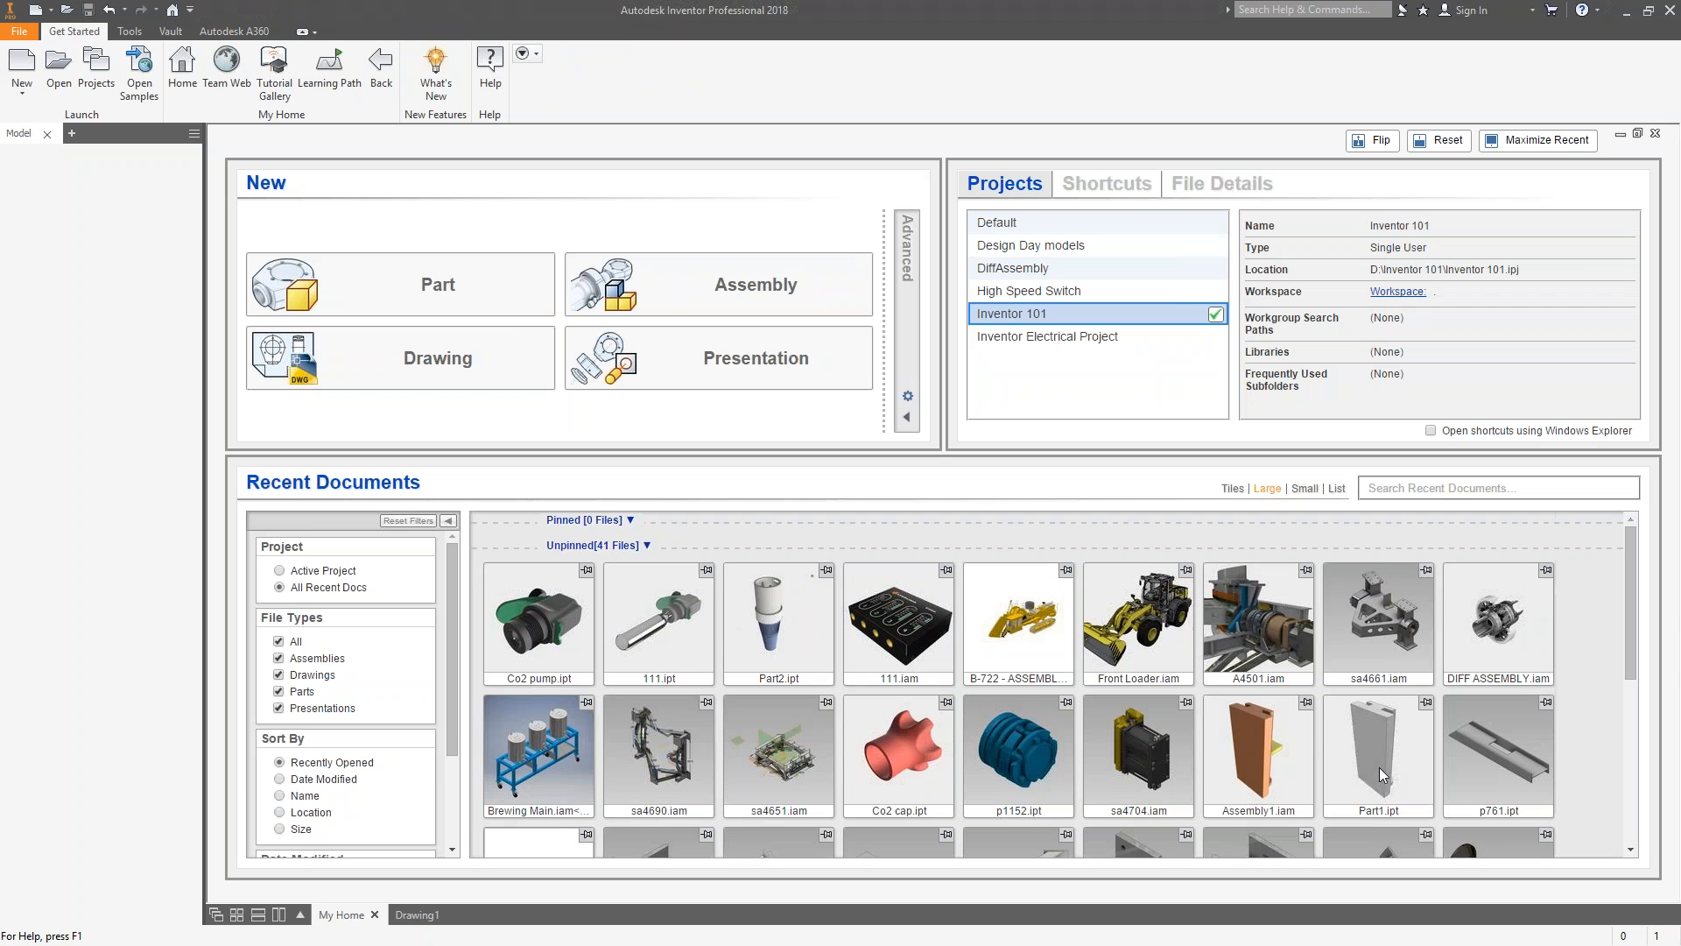
{"action": "mouse_move", "coordinate": [1342, 580]}
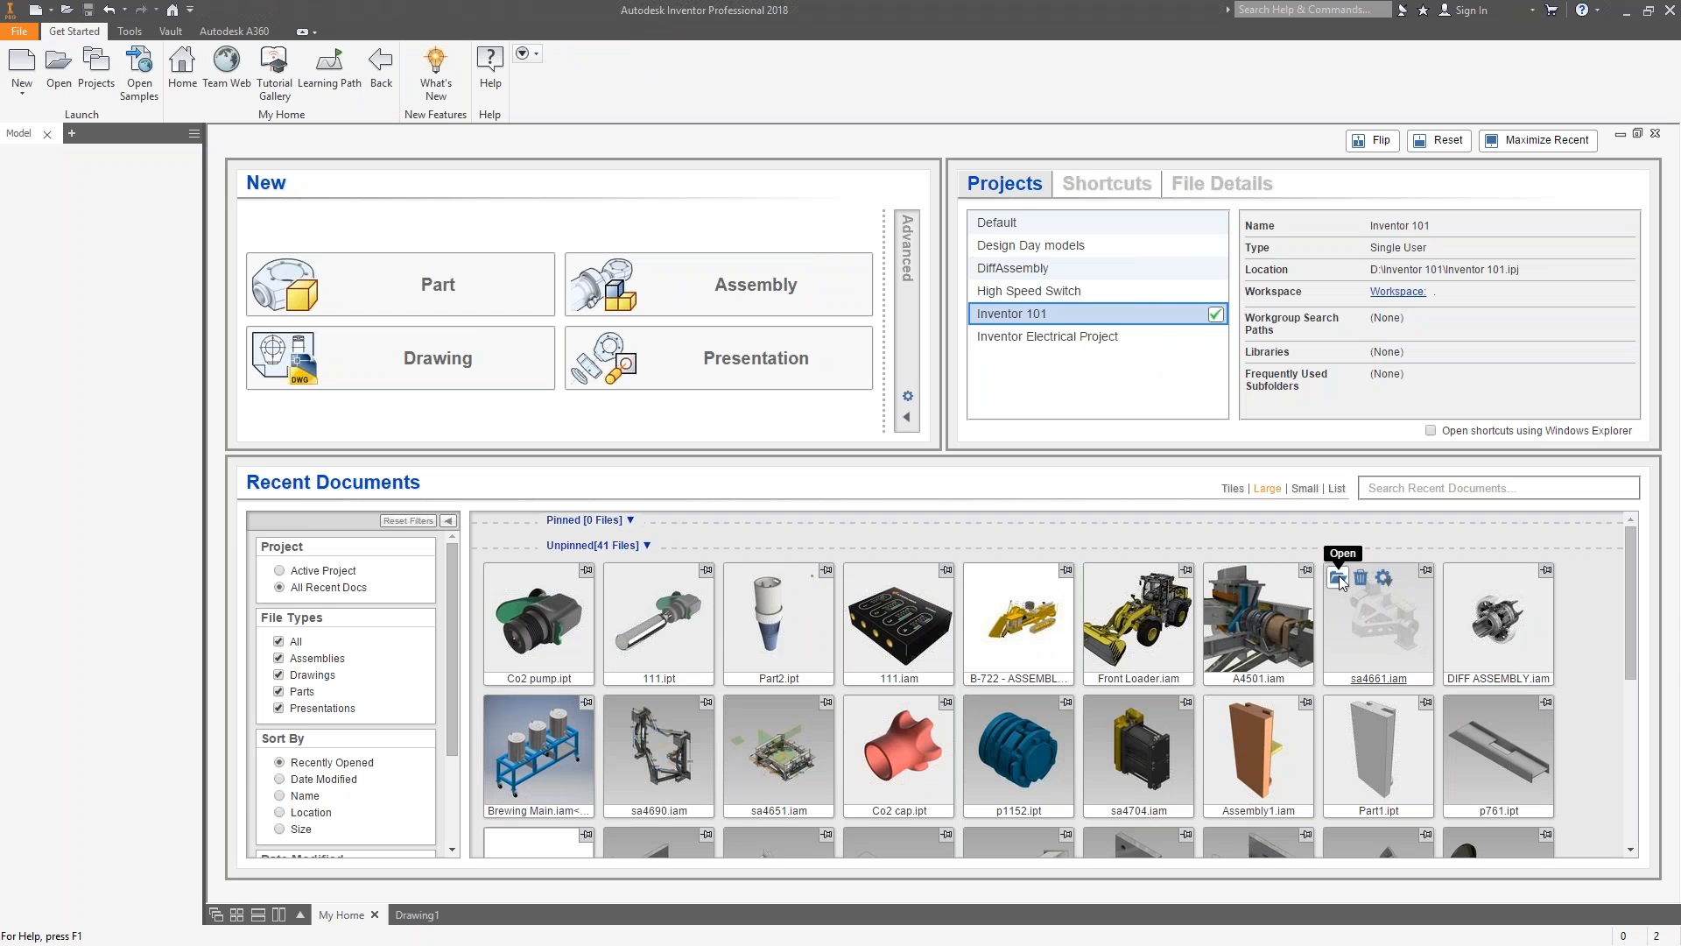
{"action": "left_click", "coordinate": [1339, 578]}
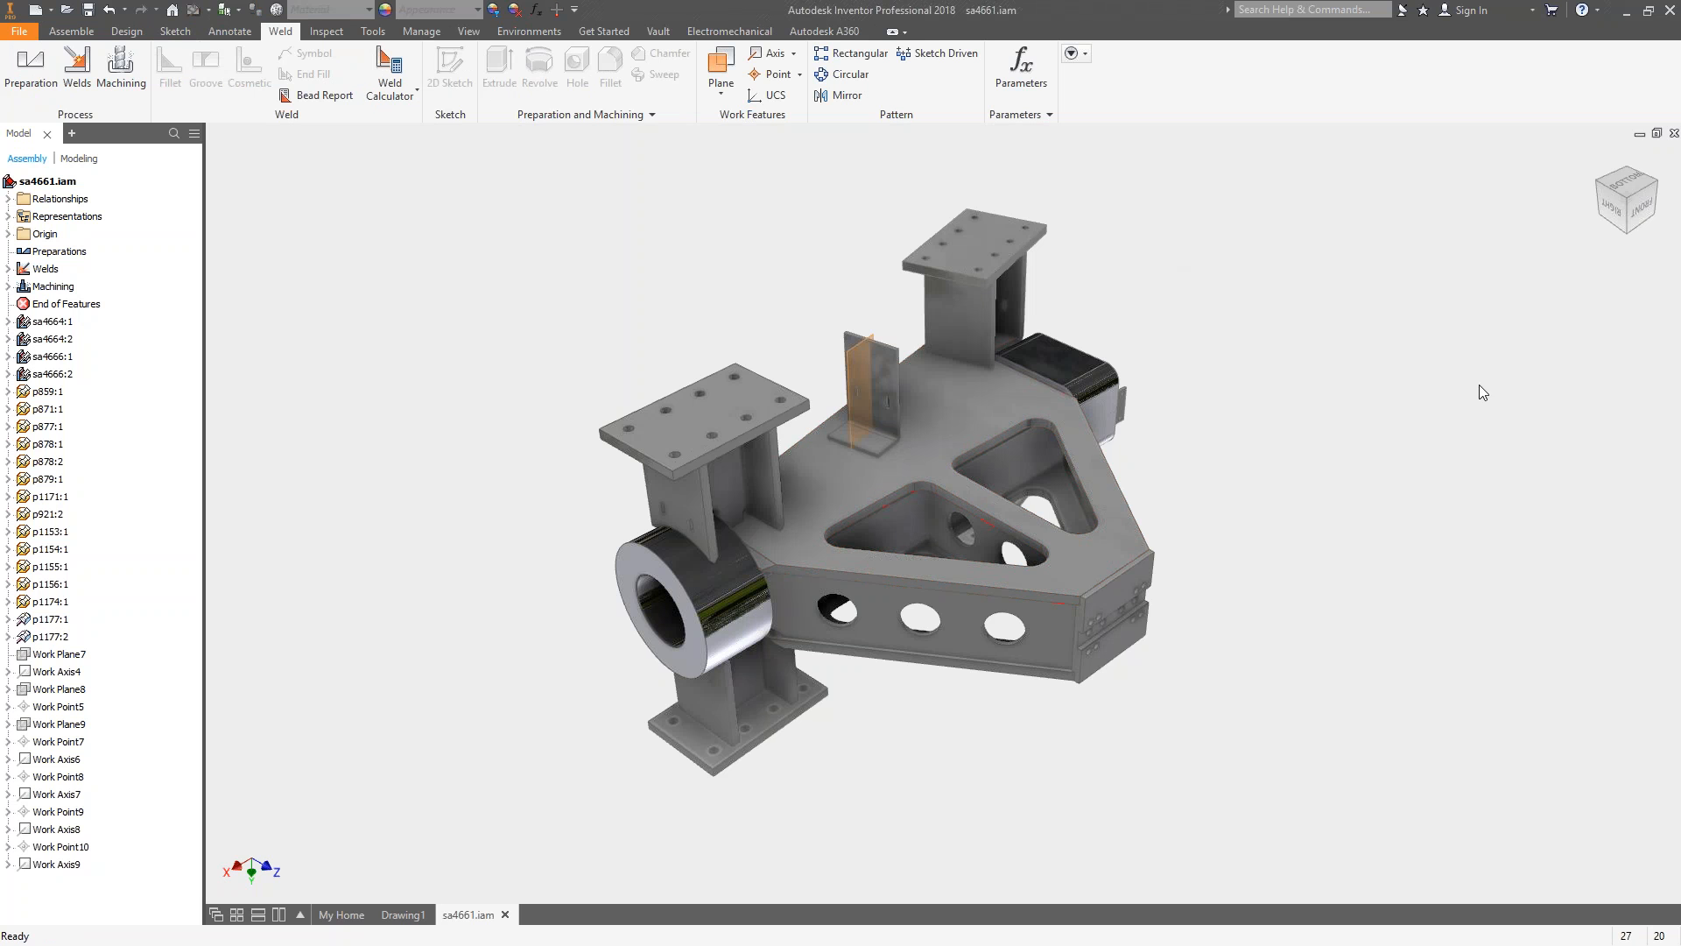
Open the upright sa4666 bracket subassembly in its own window, and from it open its drilled top plate p929.
{"action": "middle_click_drag", "start_coordinate": [1183, 264], "coordinate": [367, 274], "text": "shift"}
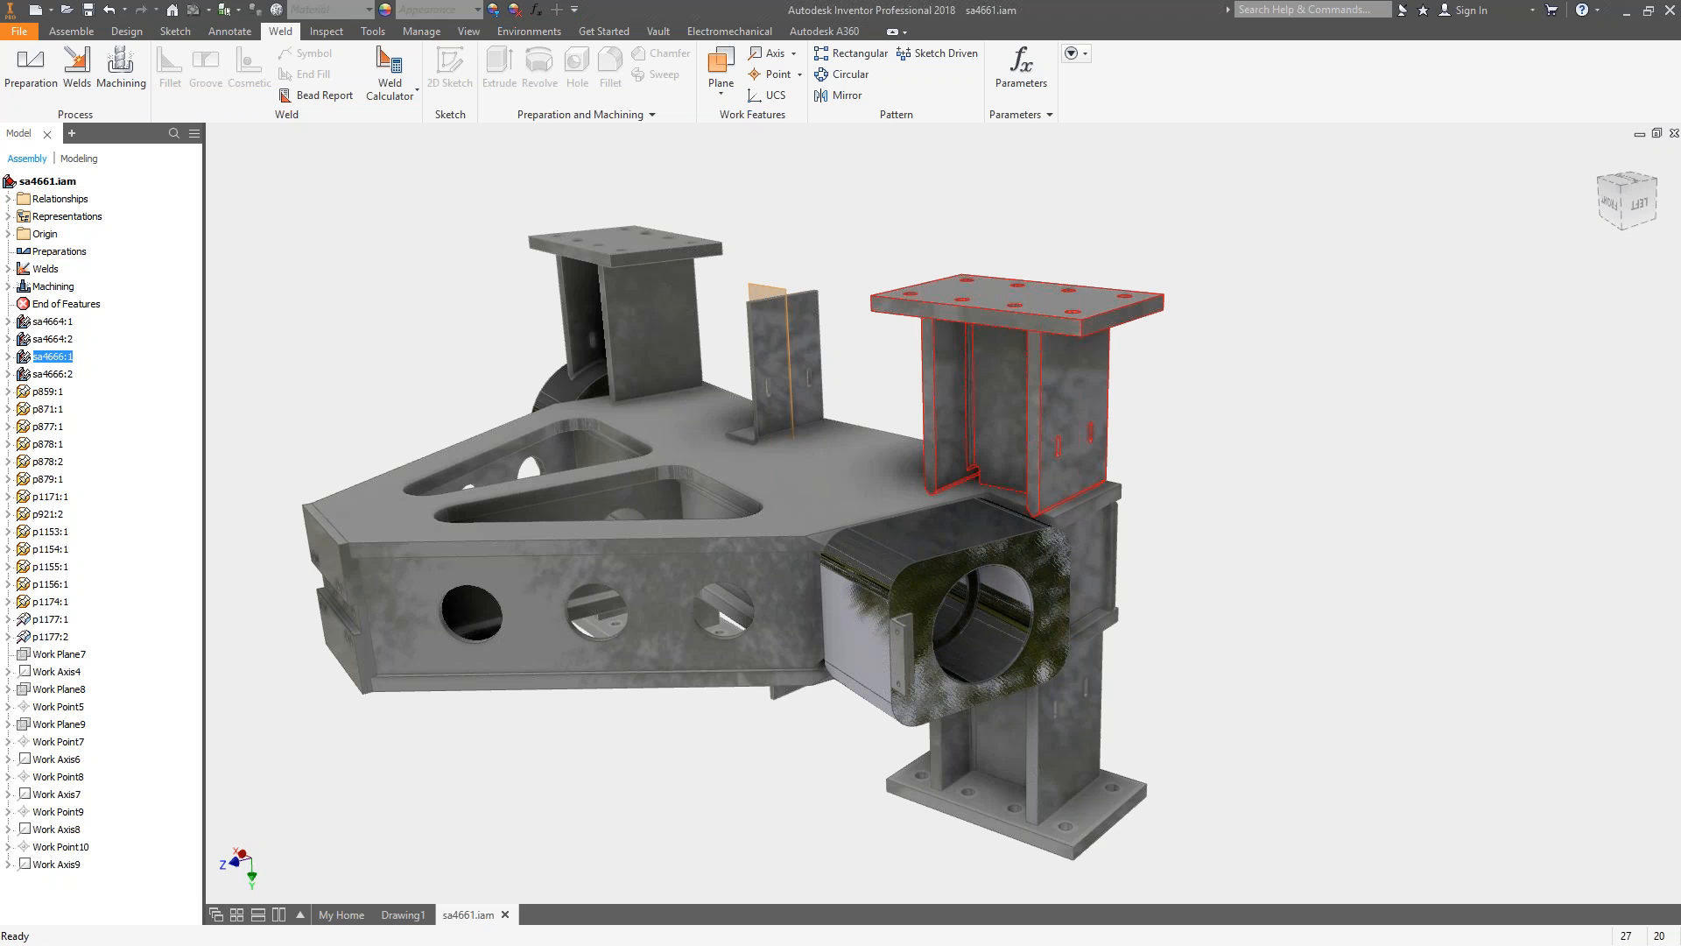
{"action": "right_click", "coordinate": [1032, 303]}
{"action": "left_click", "coordinate": [1026, 251]}
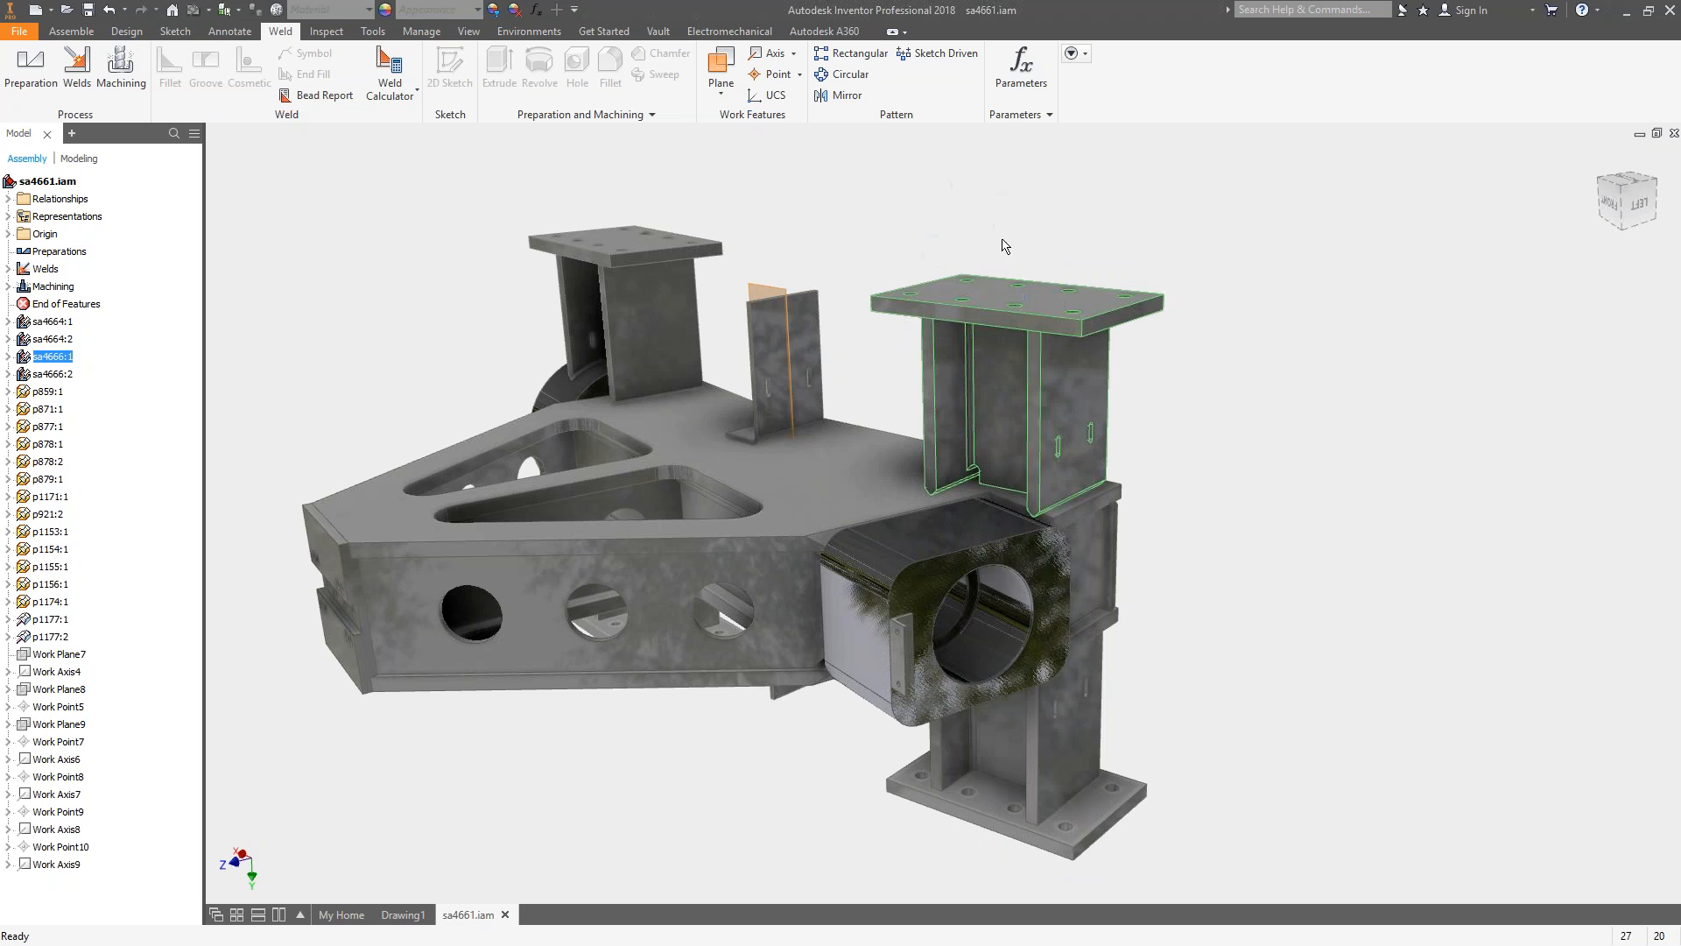
{"action": "right_click", "coordinate": [909, 314]}
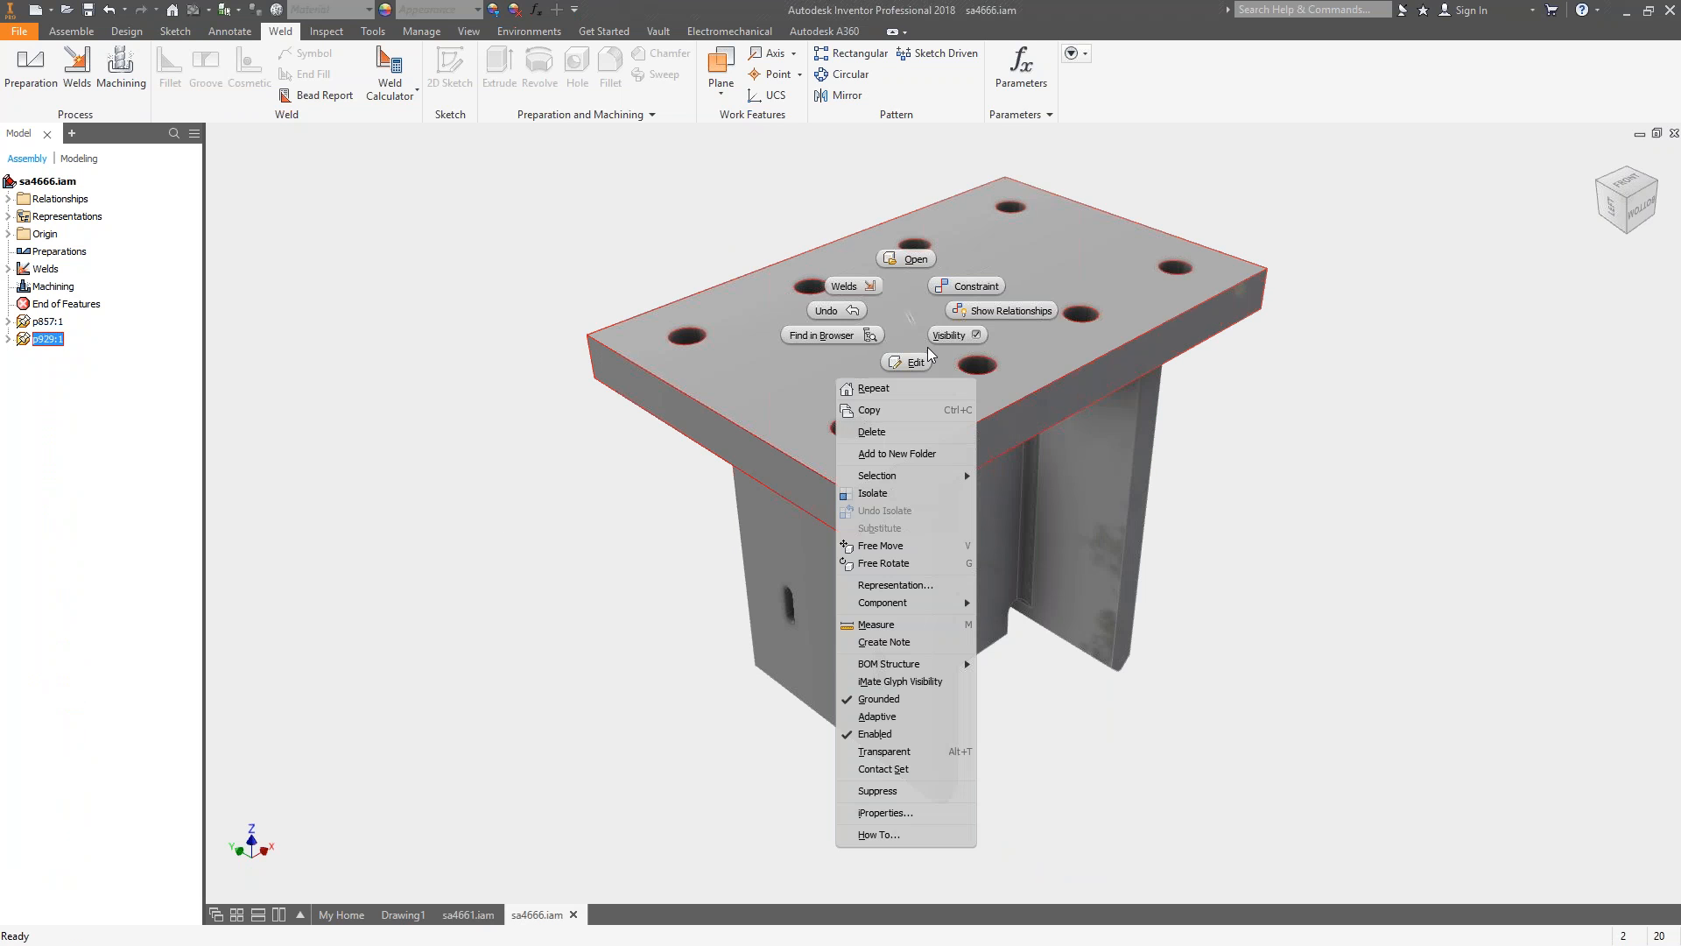
{"action": "left_click", "coordinate": [913, 258]}
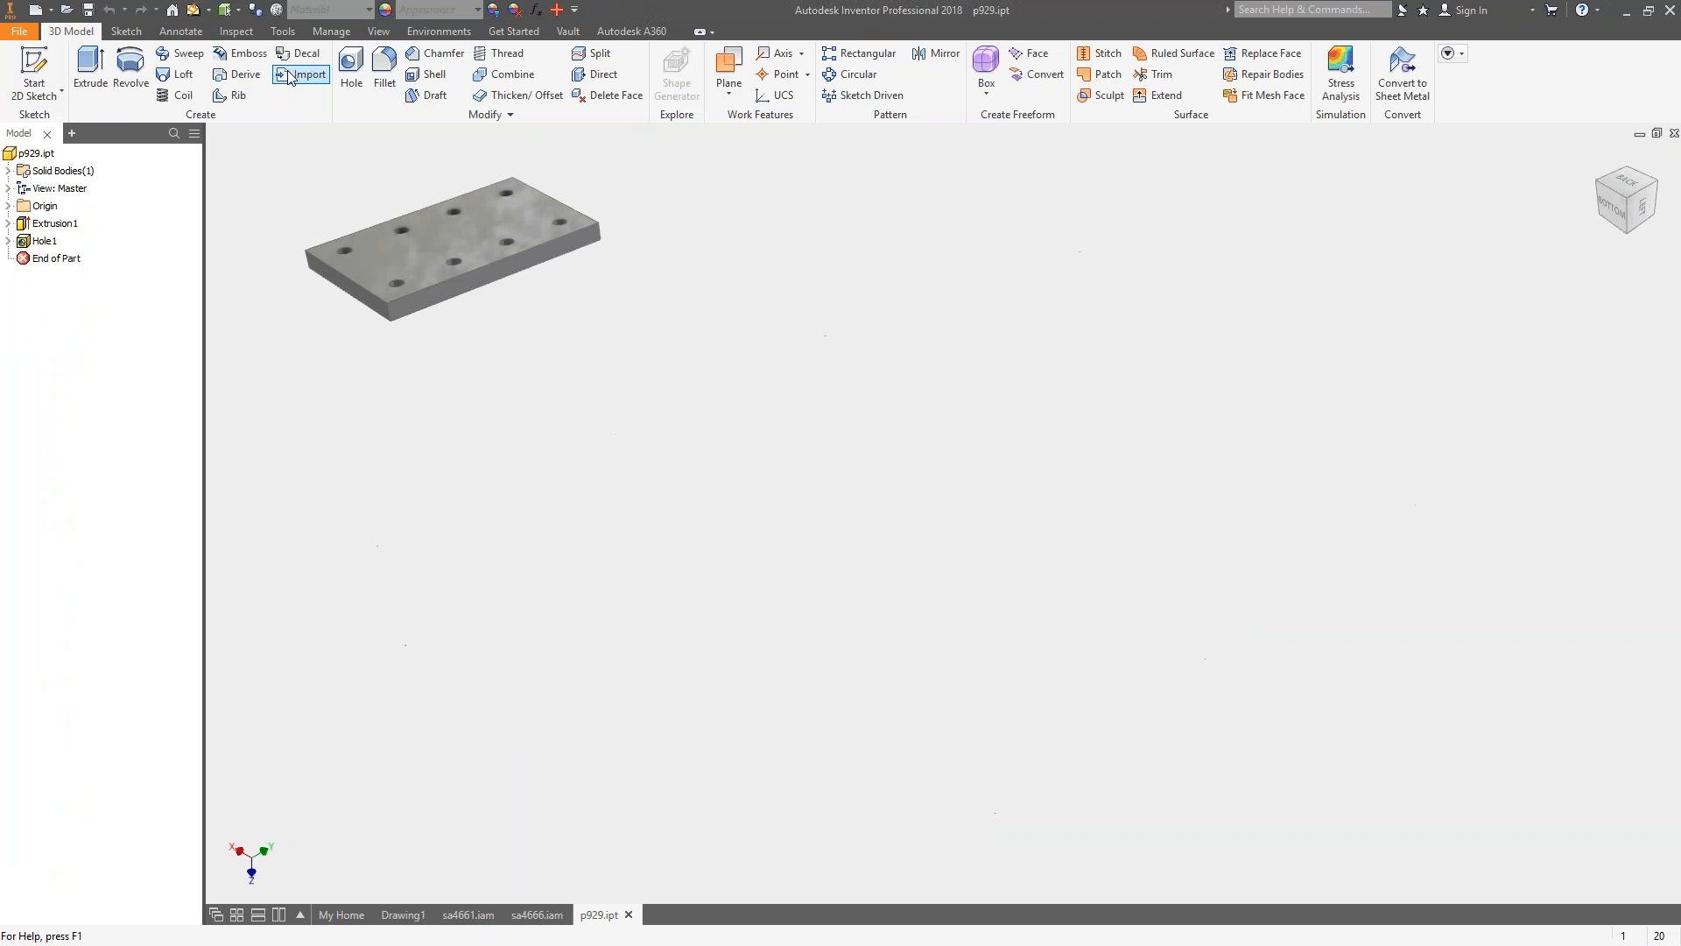
Examine the sketches behind the plate's extrusion and hole features, viewing the plate from different angles.
{"action": "left_click", "coordinate": [8, 223]}
{"action": "left_click", "coordinate": [63, 240]}
{"action": "key", "text": "F6"}
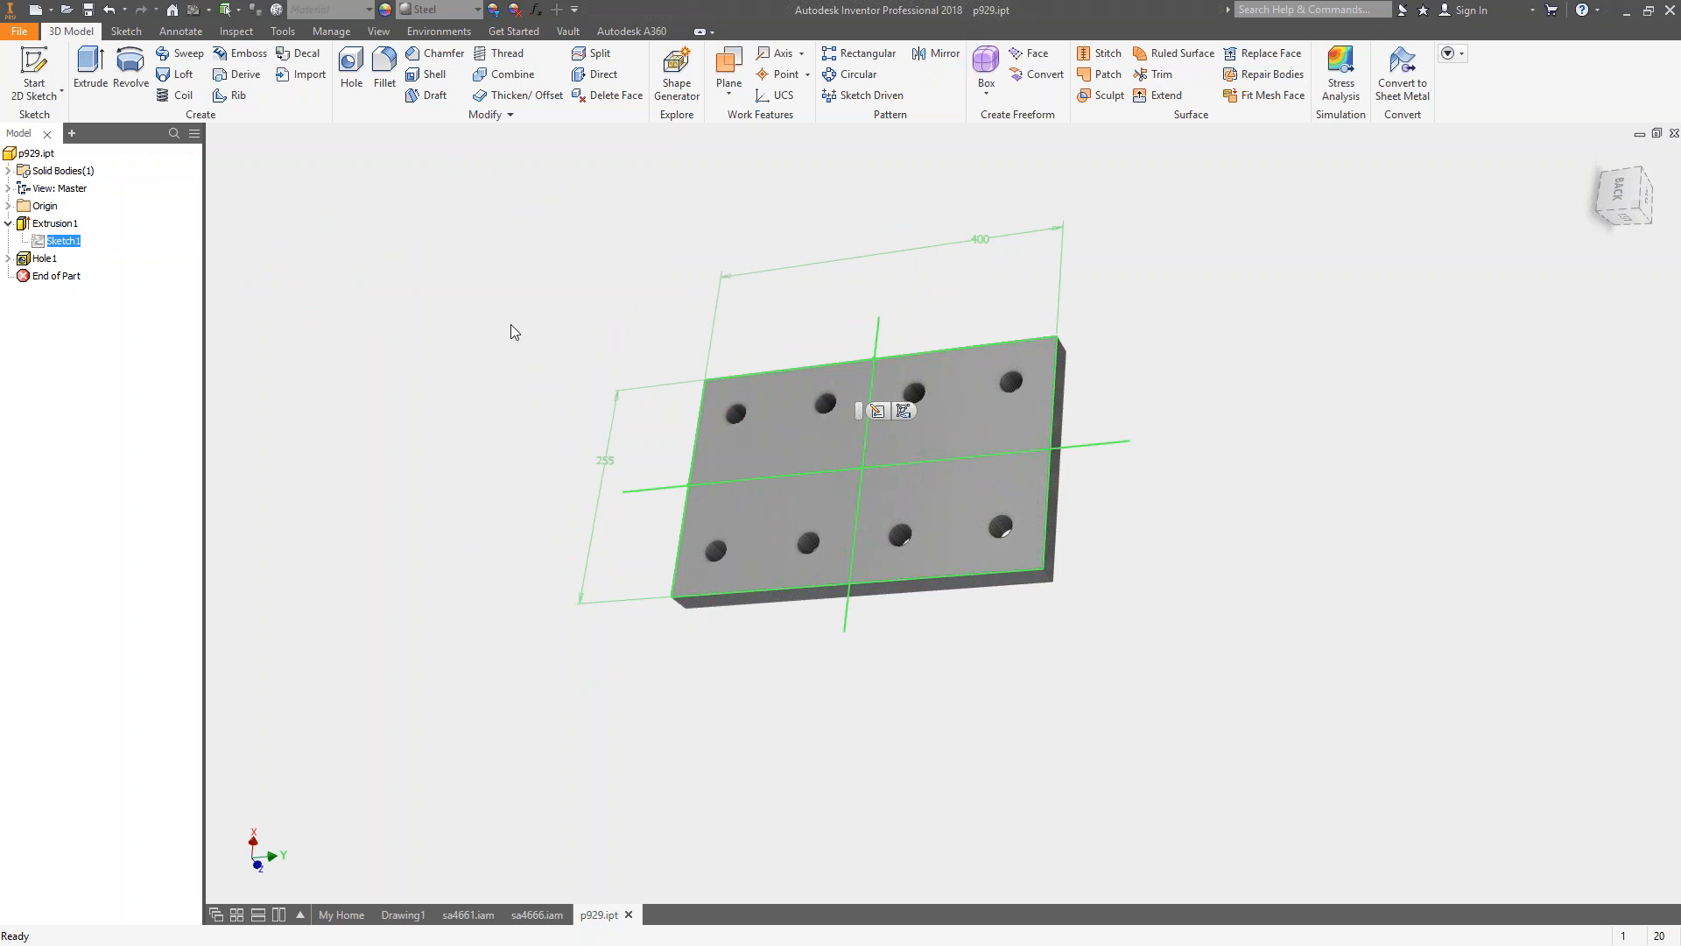
{"action": "left_click", "coordinate": [8, 258]}
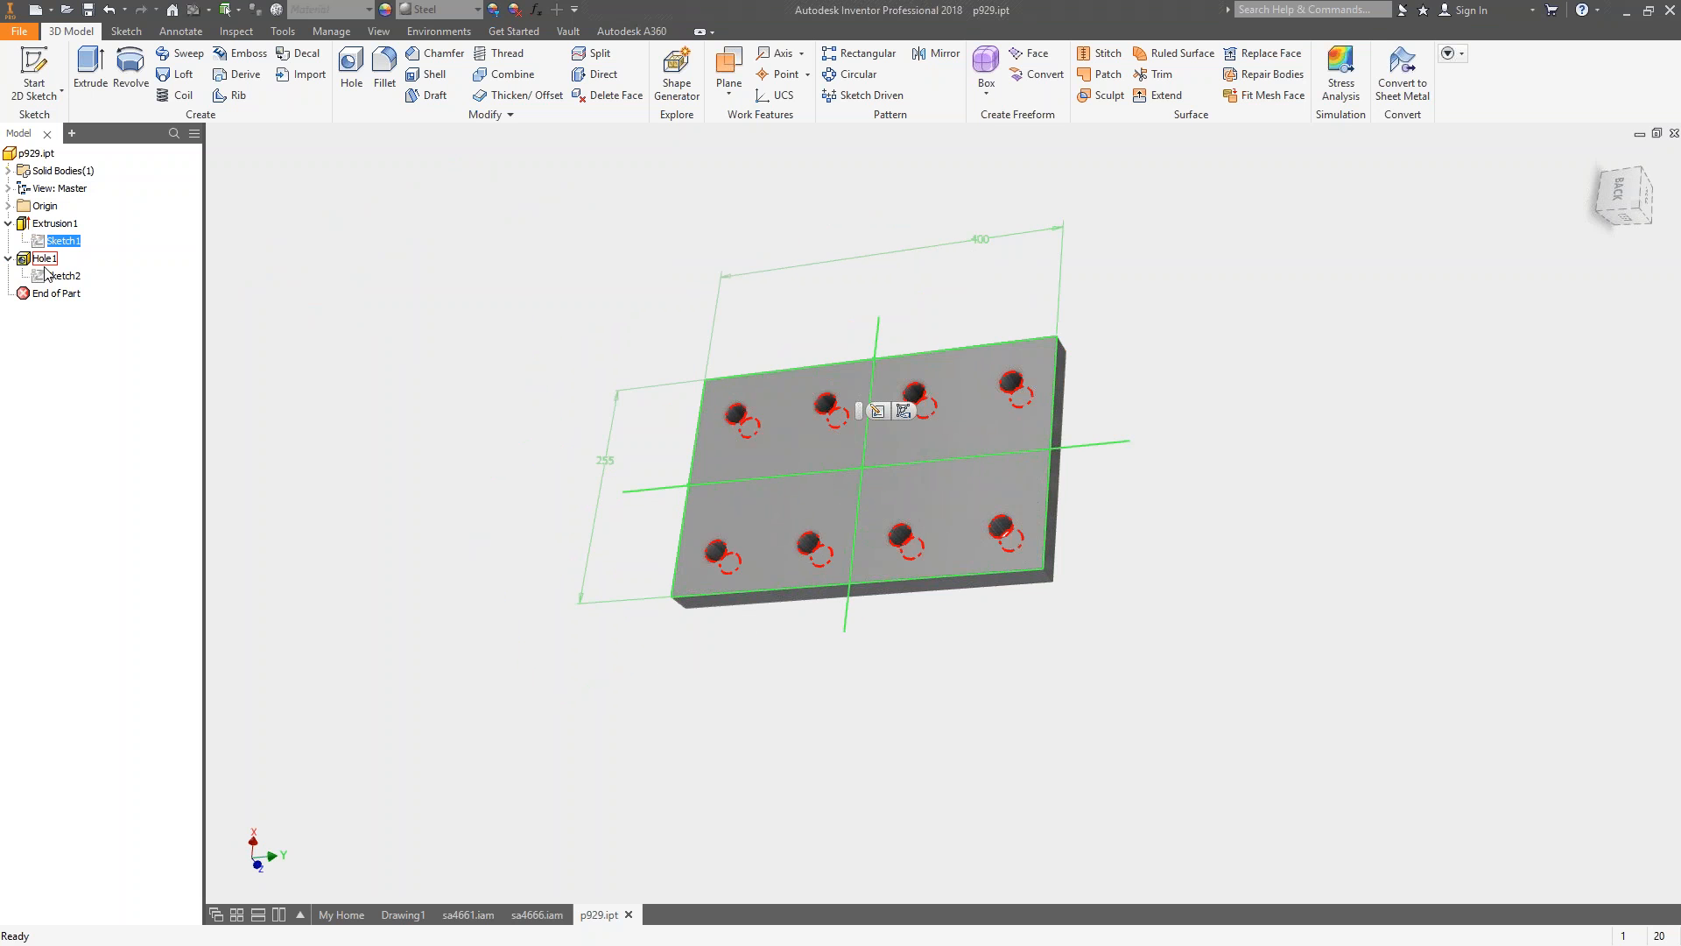
{"action": "left_click", "coordinate": [61, 275]}
{"action": "middle_click_drag", "start_coordinate": [1096, 449], "coordinate": [1088, 843], "text": "shift"}
{"action": "left_click", "coordinate": [795, 312]}
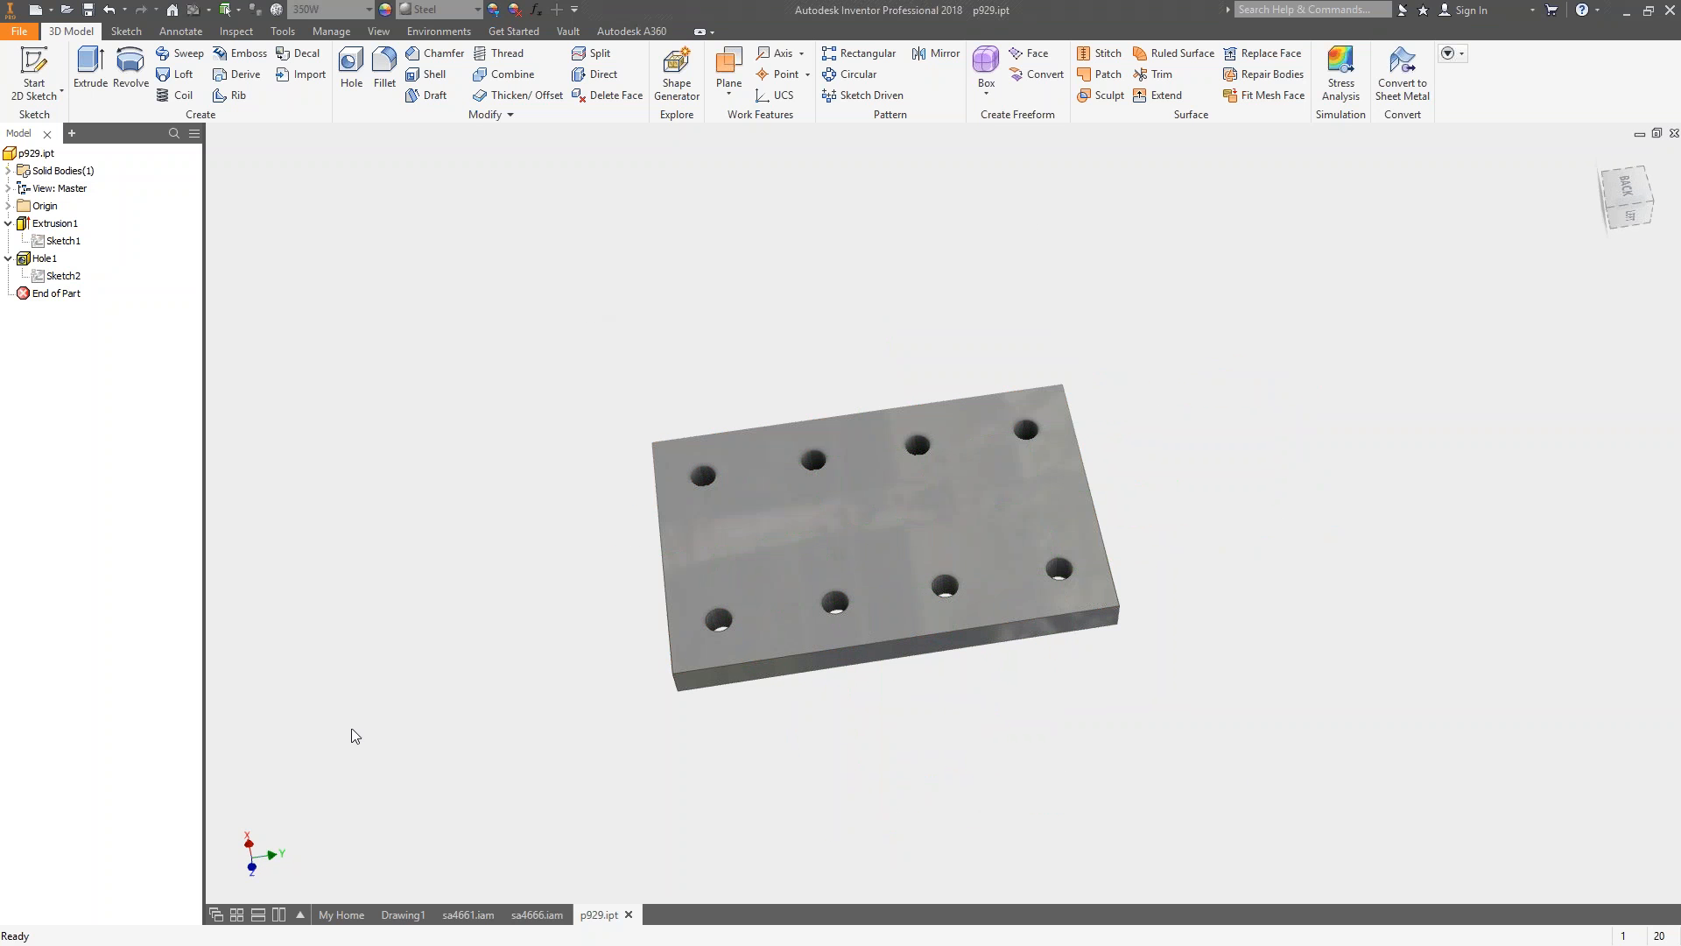
Switch back to the blank drawing Drawing1.
{"action": "left_click", "coordinate": [403, 914]}
{"action": "right_click", "coordinate": [791, 495]}
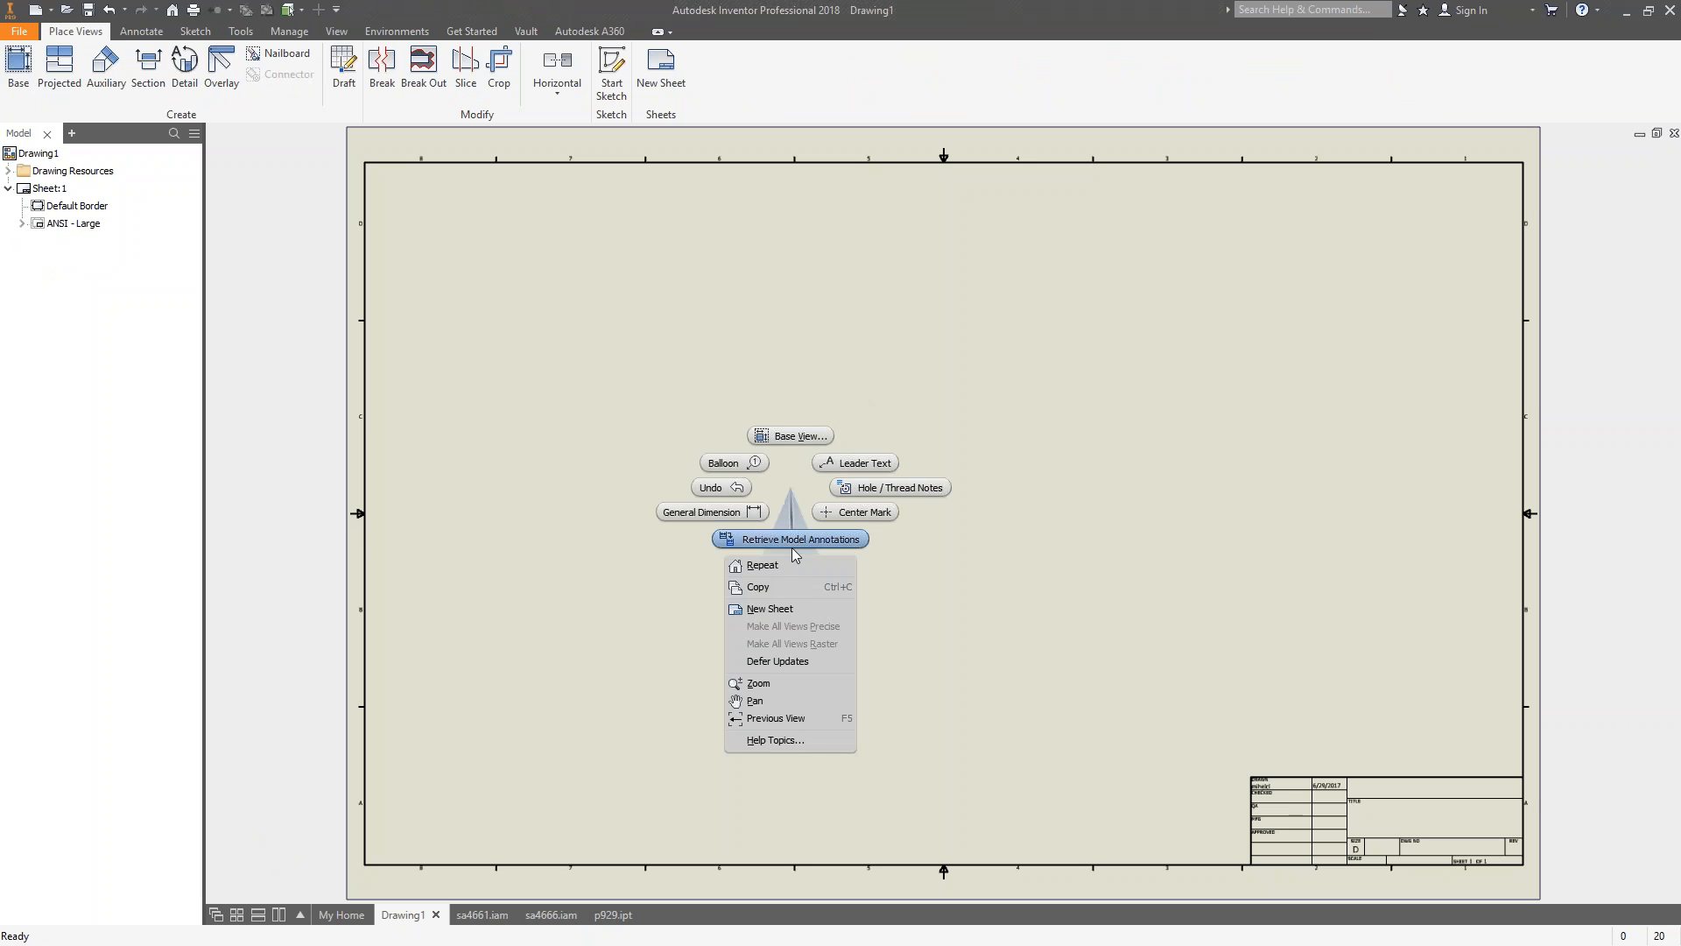
{"action": "left_click", "coordinate": [793, 539]}
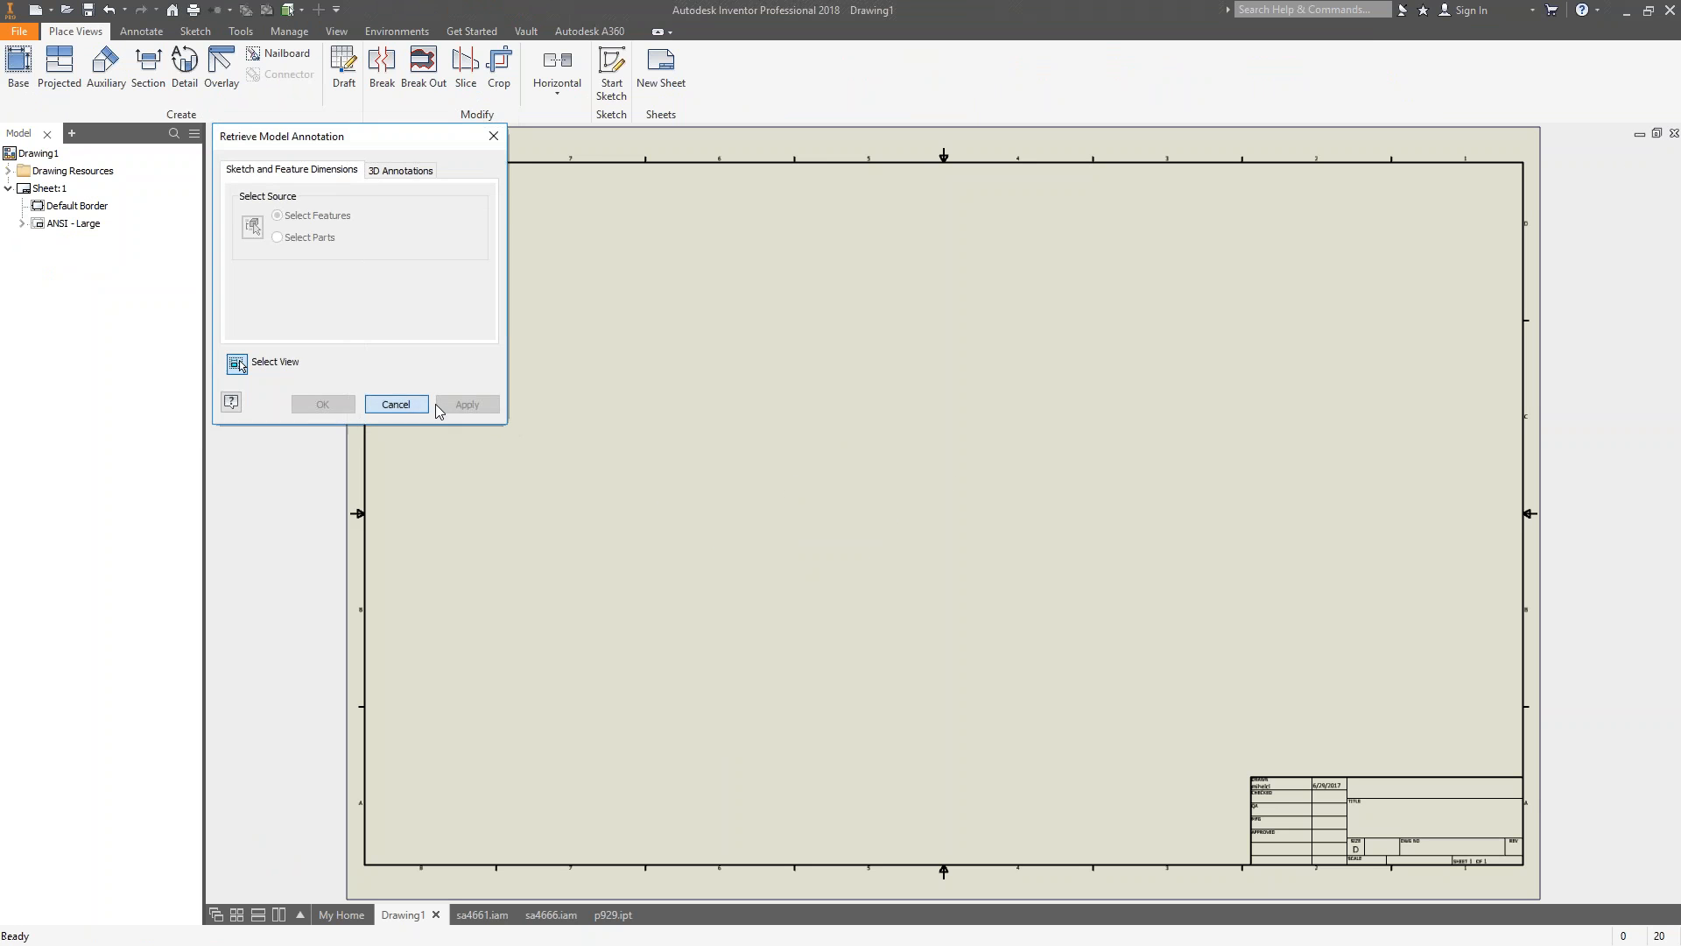
{"action": "left_click", "coordinate": [396, 404]}
Place a 1/2 scale front base view of p929.ipt with projected side, top and isometric views.
{"action": "right_click", "coordinate": [611, 473]}
{"action": "left_click", "coordinate": [616, 423]}
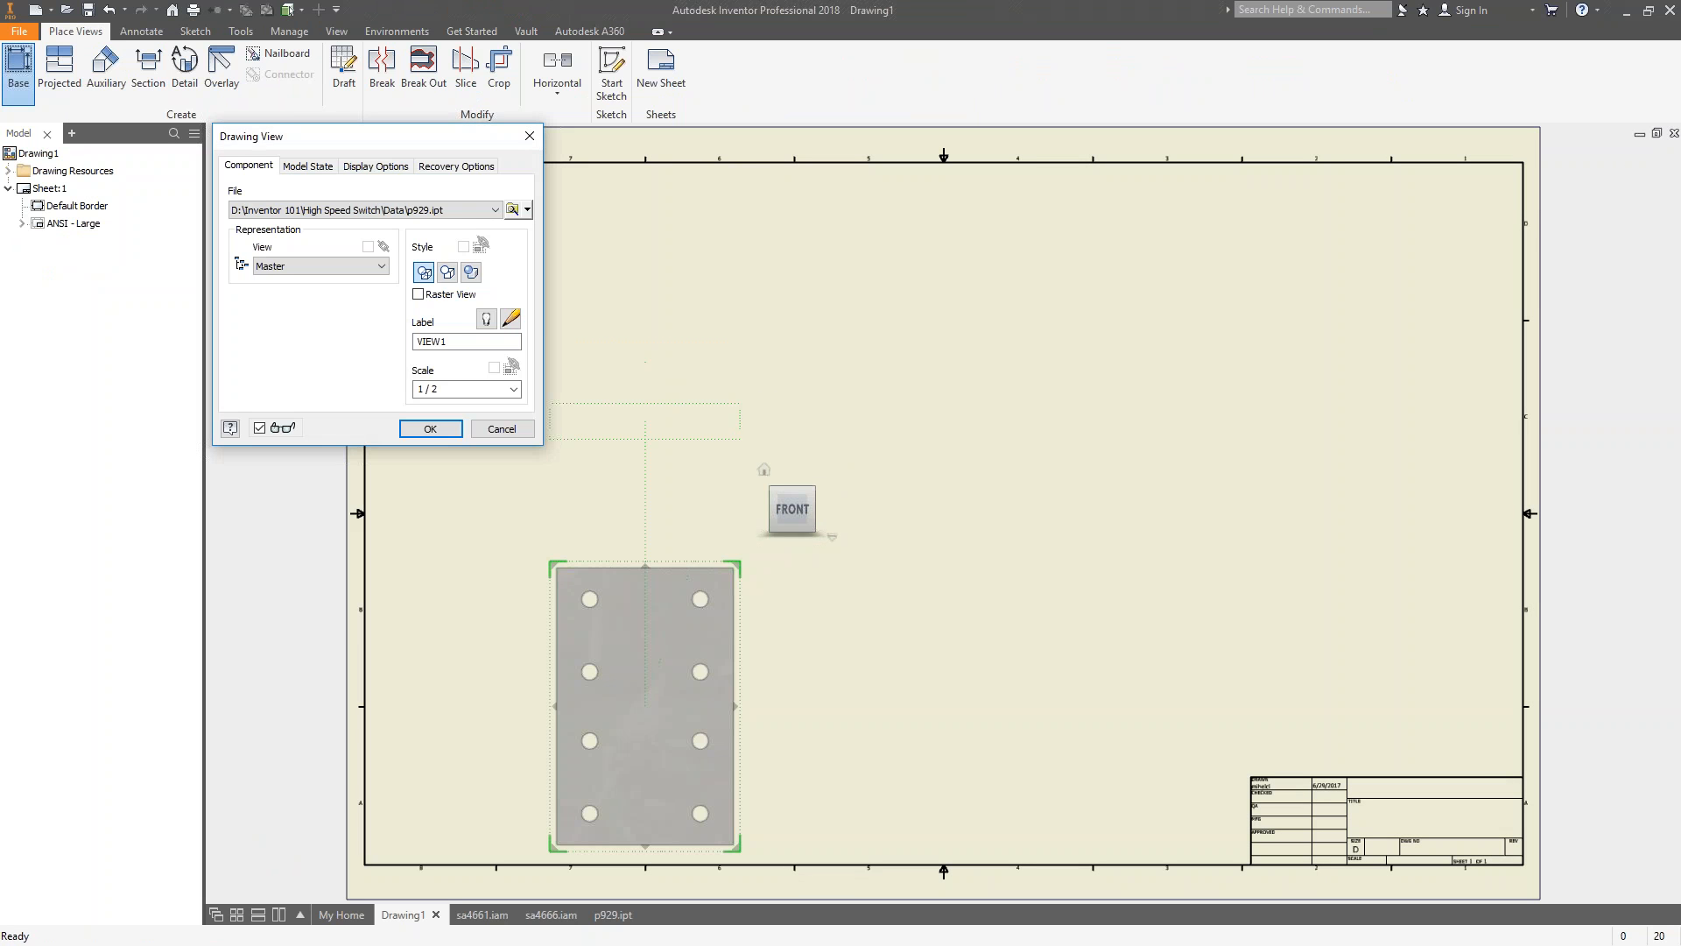
{"action": "left_click", "coordinate": [947, 697]}
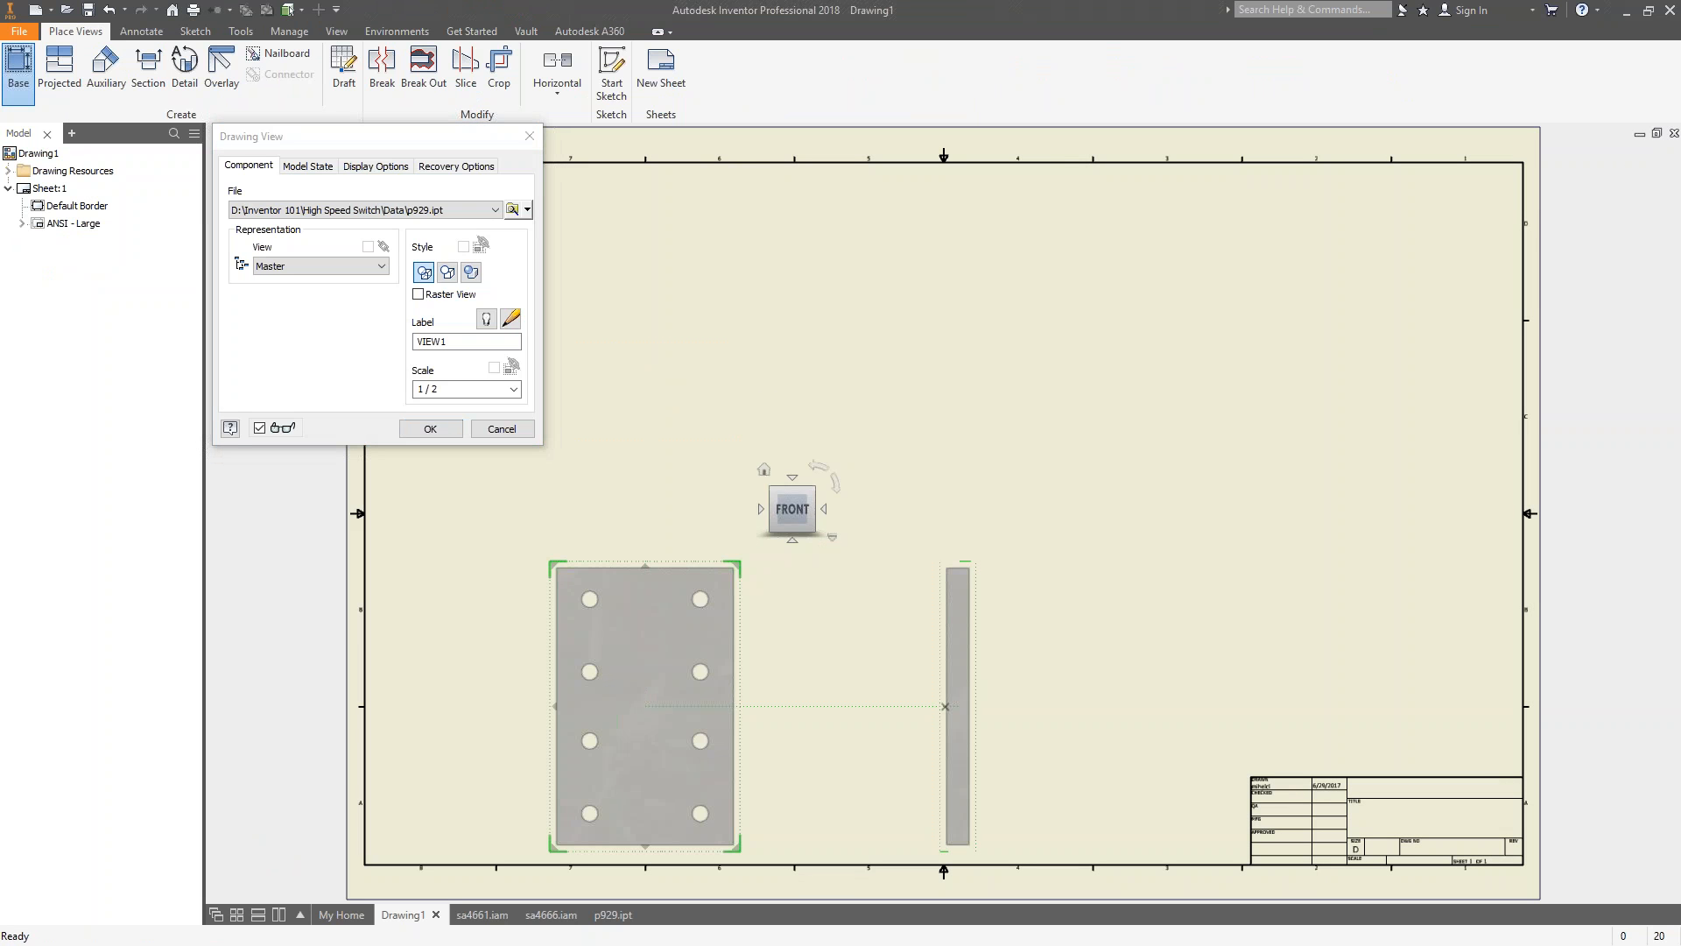
{"action": "left_click", "coordinate": [666, 424]}
{"action": "left_click", "coordinate": [1090, 395]}
{"action": "key", "text": "Return"}
Move the top and front views up the sheet and nudge the isometric view.
{"action": "left_click_drag", "start_coordinate": [744, 409], "coordinate": [743, 353]}
{"action": "left_click_drag", "start_coordinate": [742, 565], "coordinate": [744, 507]}
{"action": "left_click", "coordinate": [1174, 477]}
{"action": "left_click_drag", "start_coordinate": [1217, 477], "coordinate": [1219, 478]}
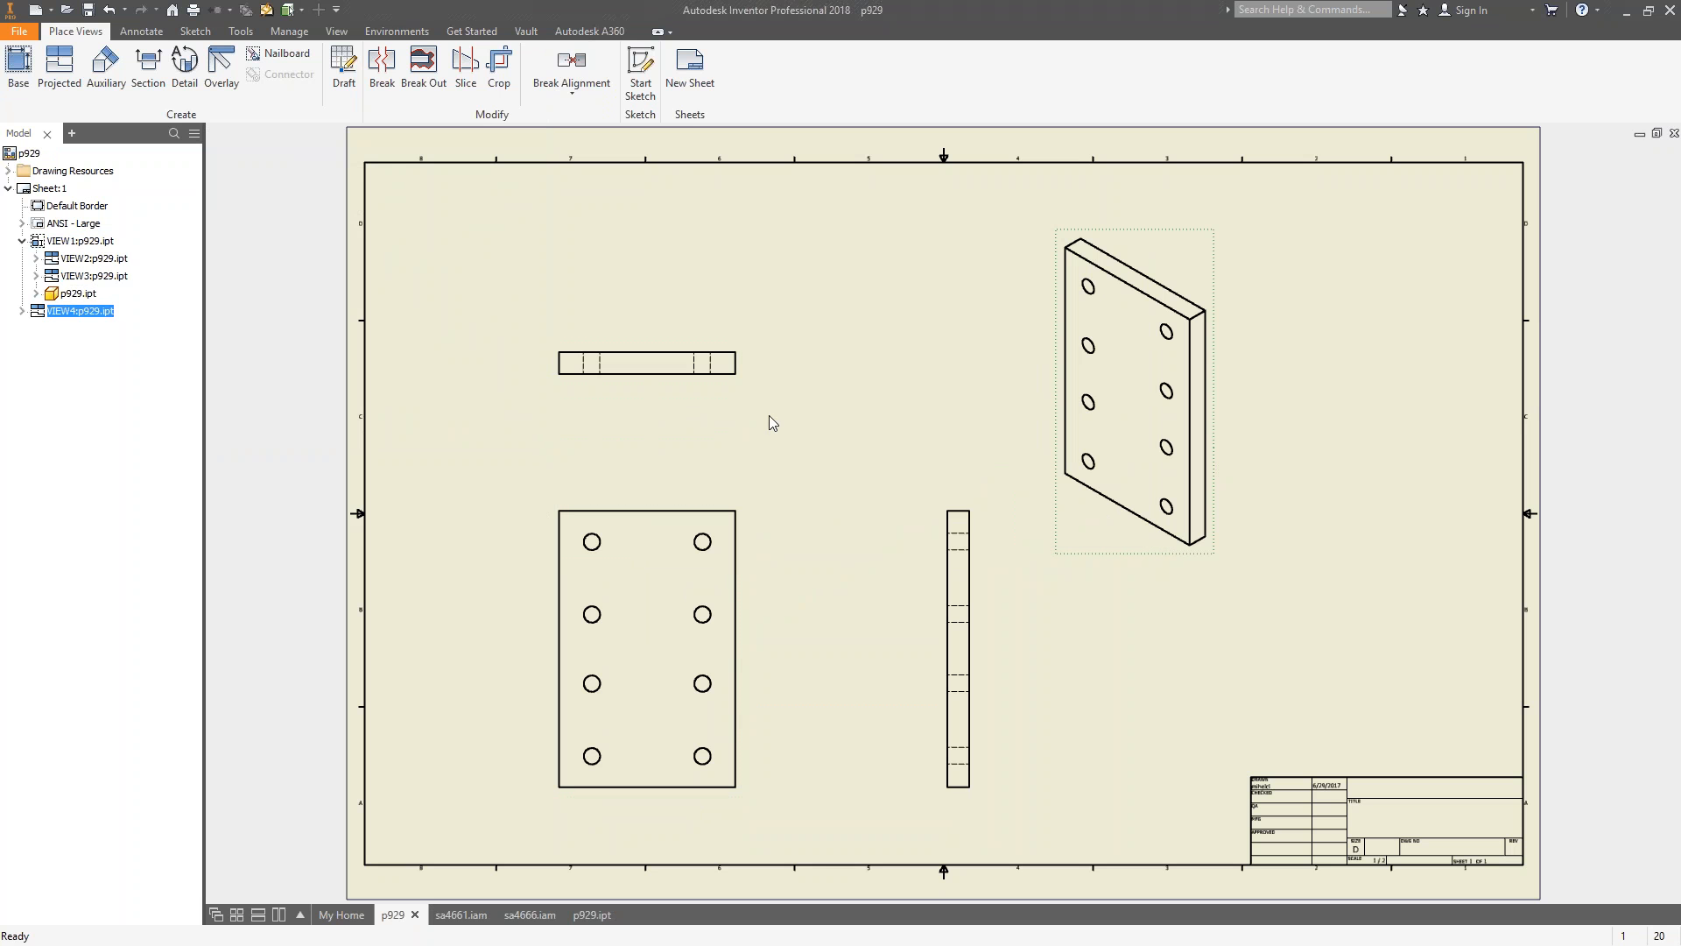
Dimension the plate's vertical edge in the front view, reviewing the precision, tolerance and inspection options and keeping the defaults.
{"action": "left_click", "coordinate": [145, 33]}
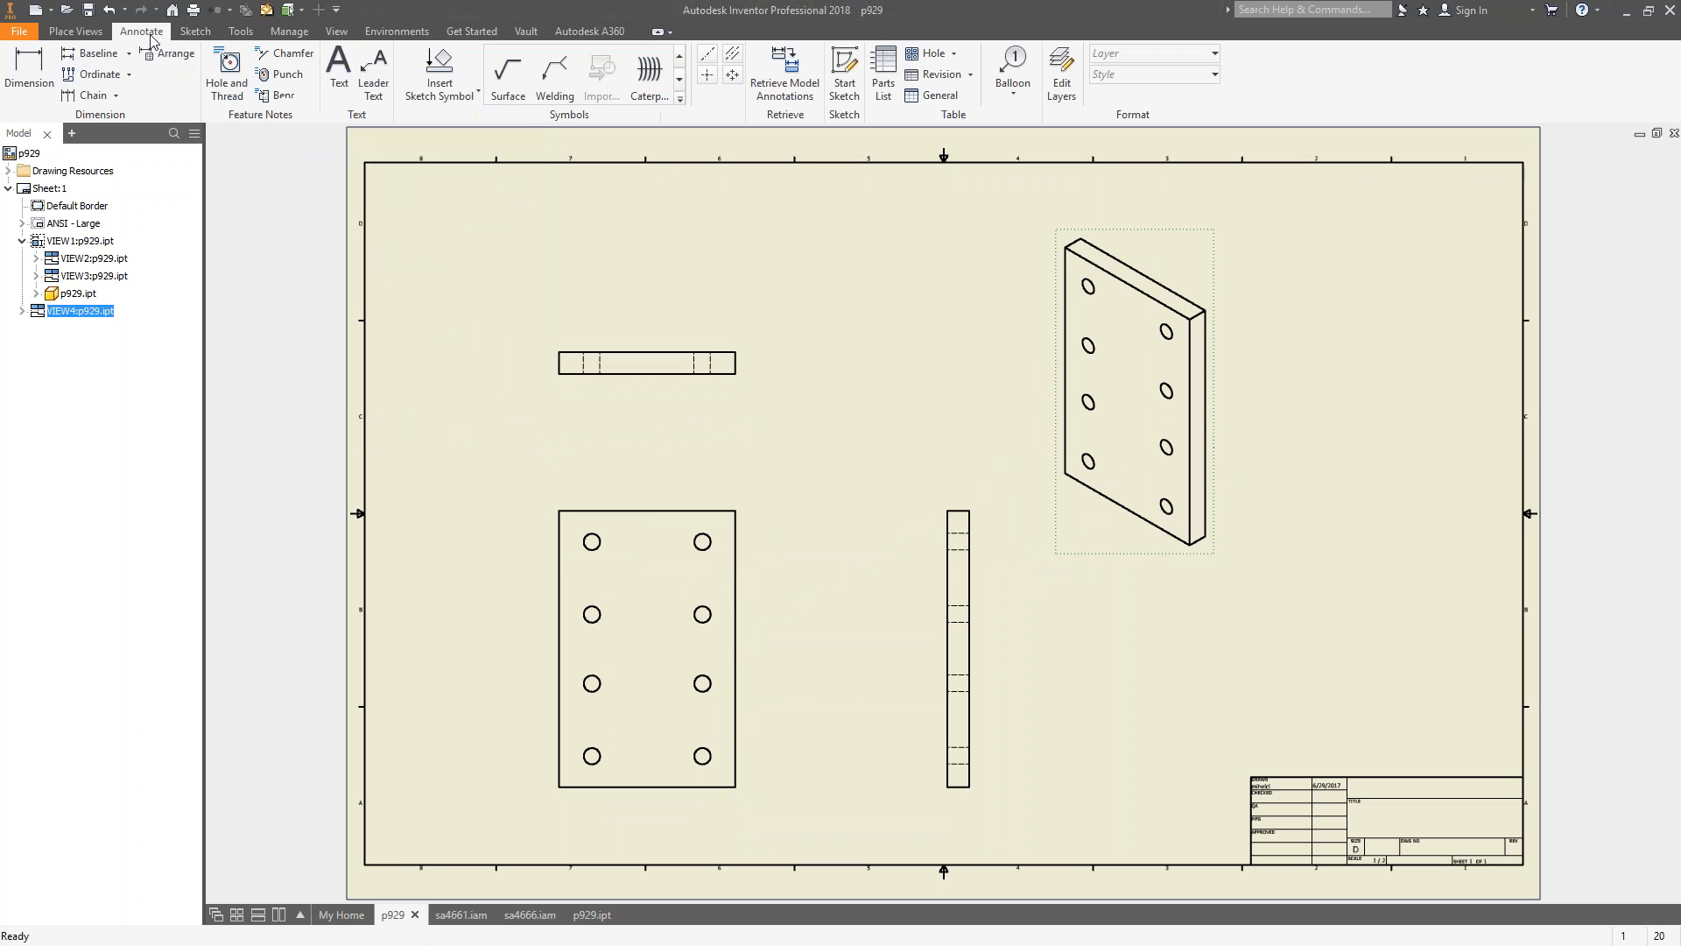
{"action": "left_click", "coordinate": [35, 70]}
{"action": "left_click", "coordinate": [735, 592]}
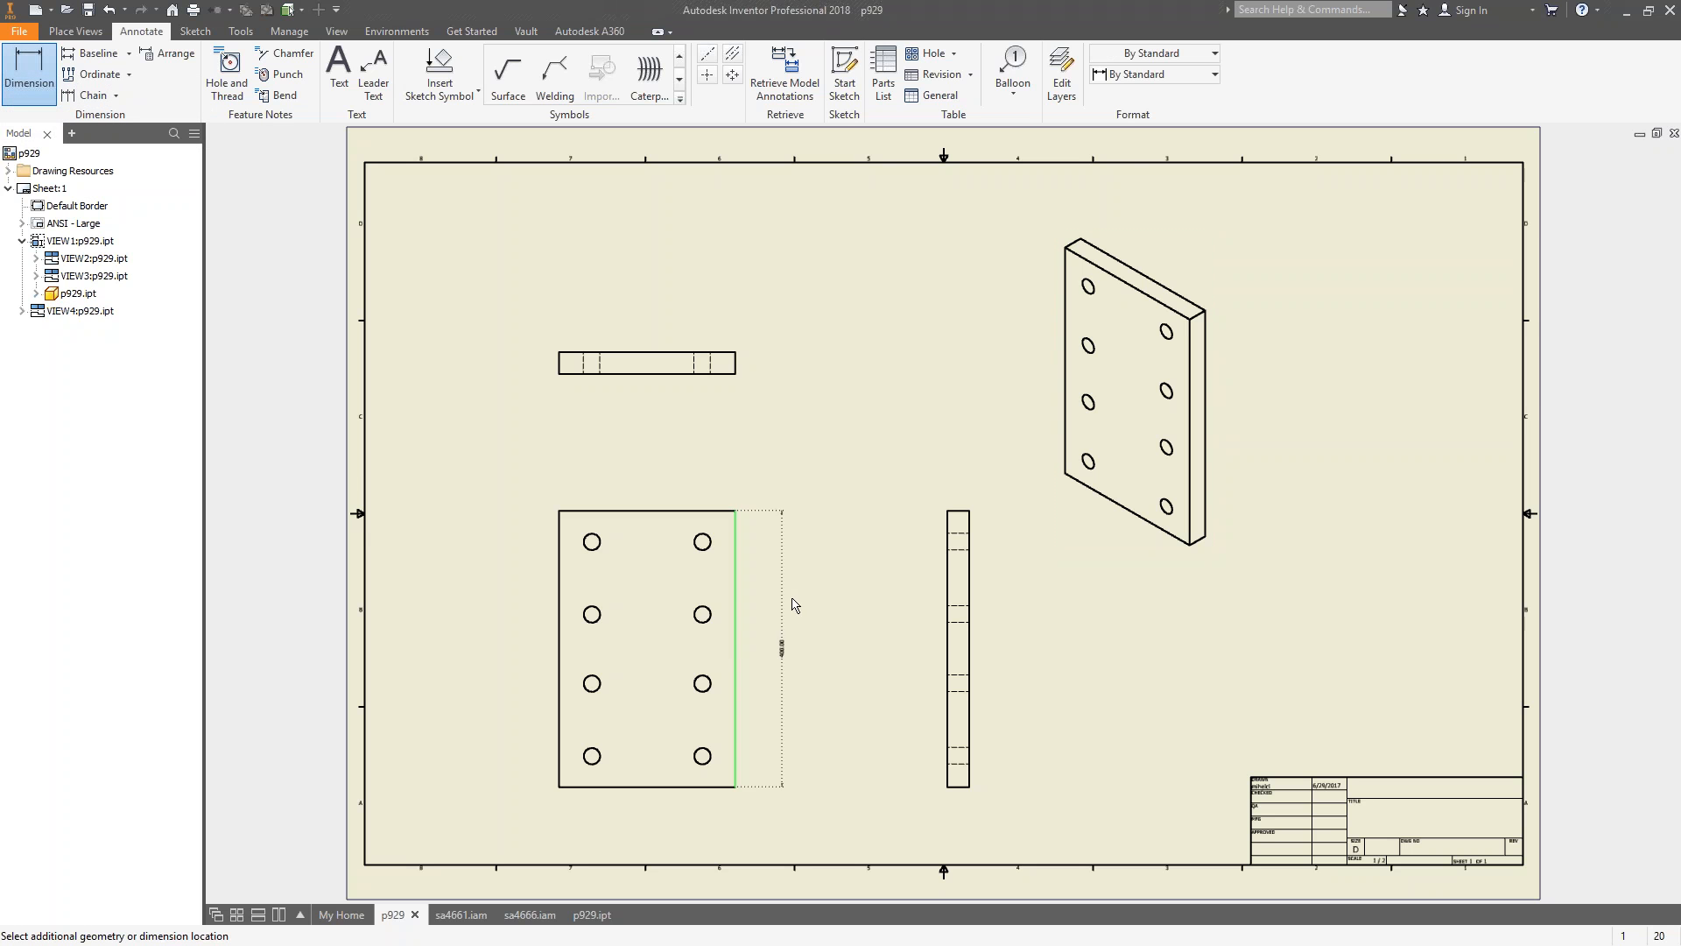
{"action": "left_click", "coordinate": [805, 675]}
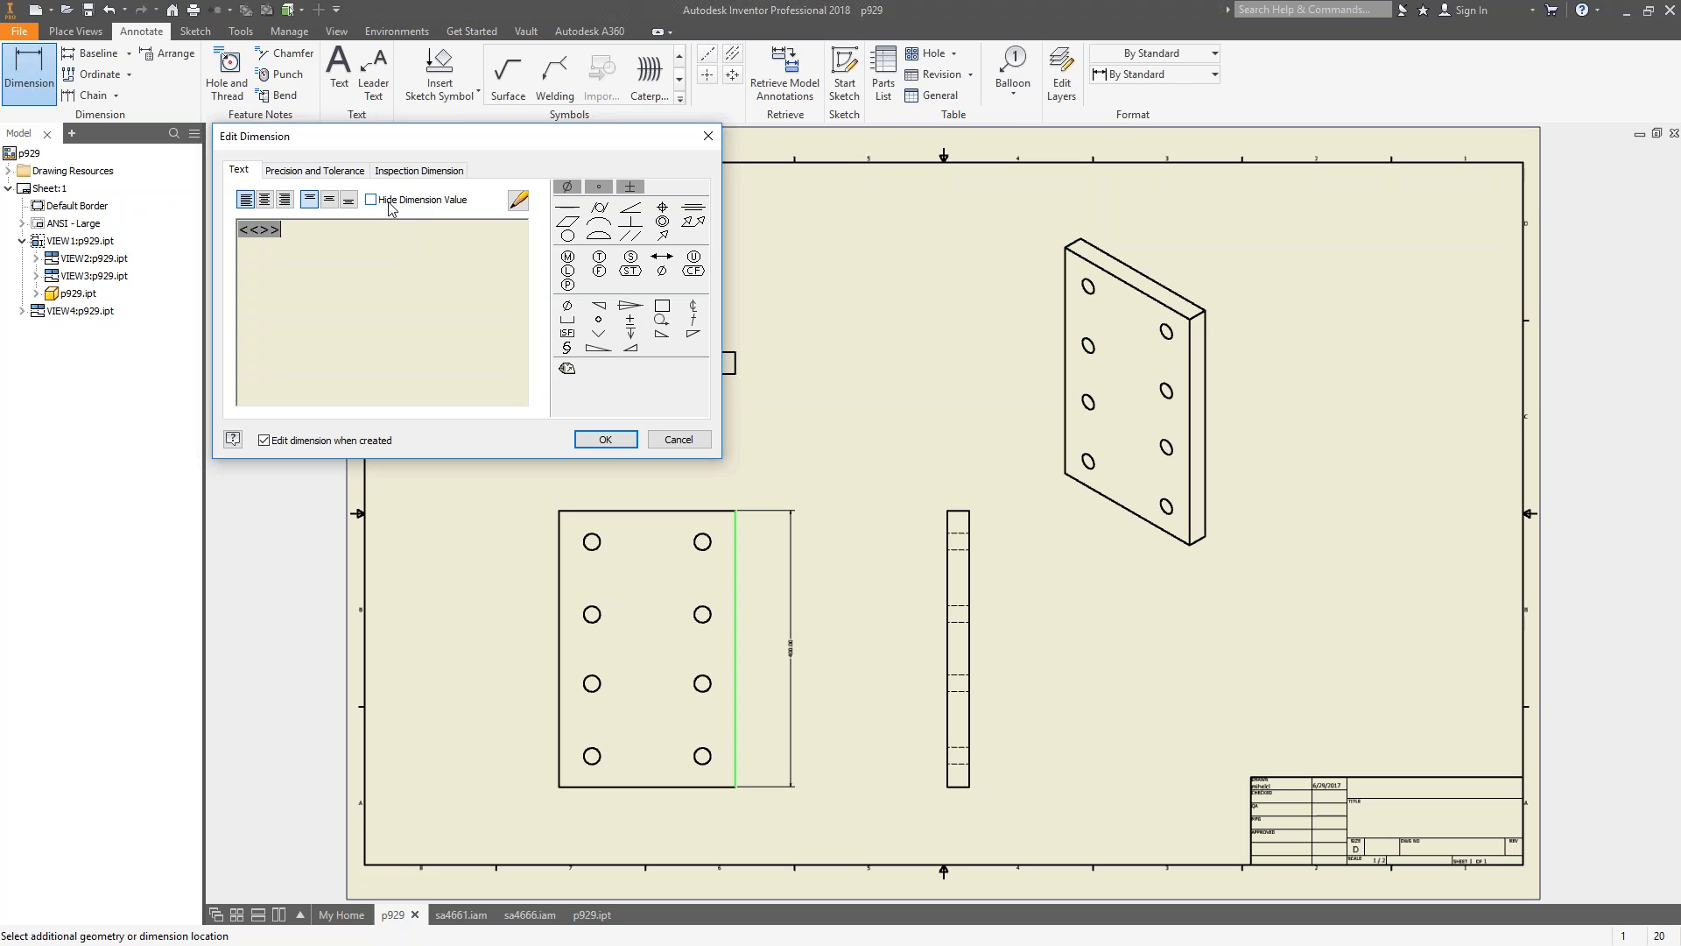
{"action": "left_click", "coordinate": [331, 171]}
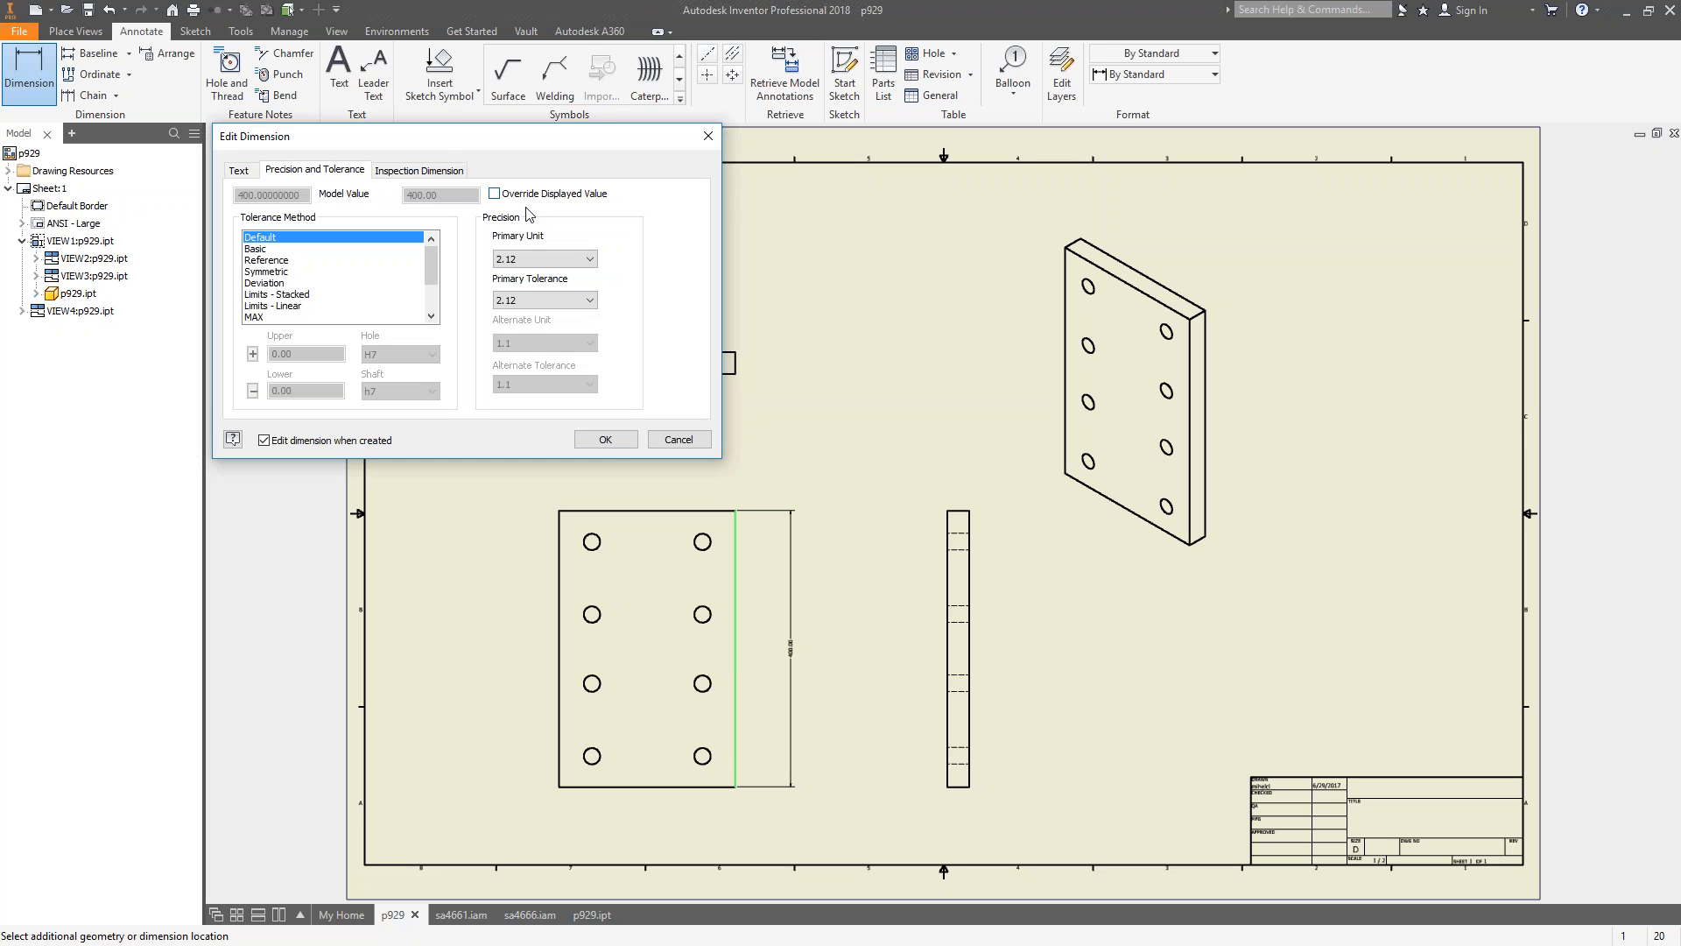
{"action": "left_click", "coordinate": [423, 174]}
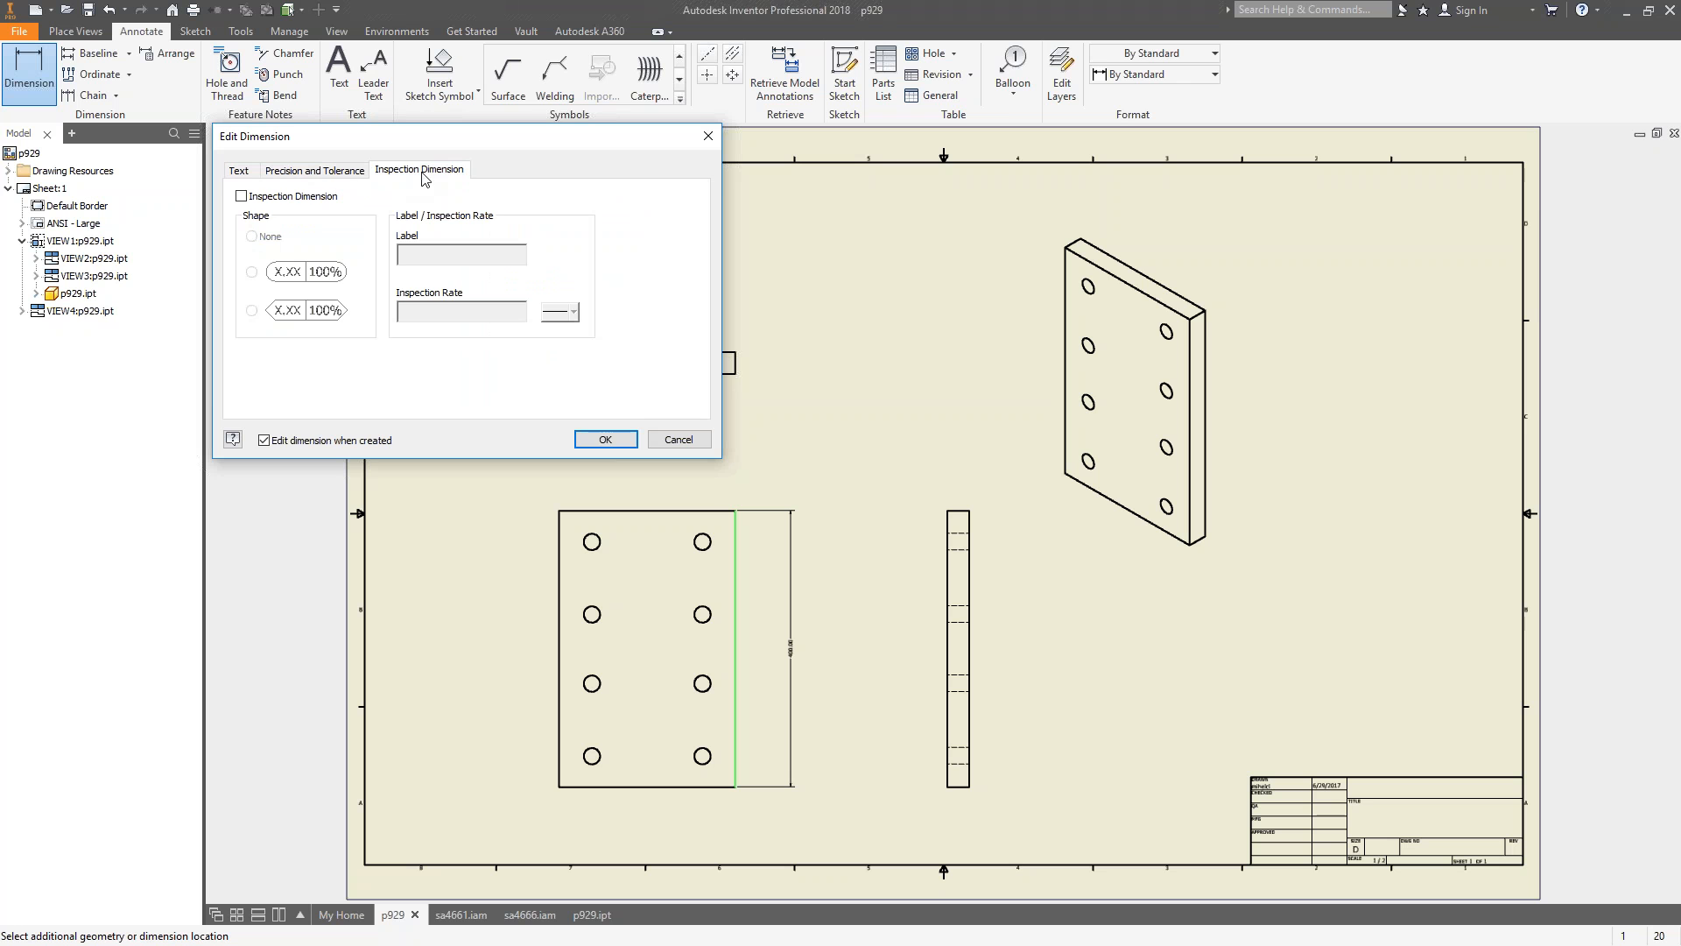
{"action": "left_click", "coordinate": [313, 171]}
{"action": "left_click", "coordinate": [240, 172]}
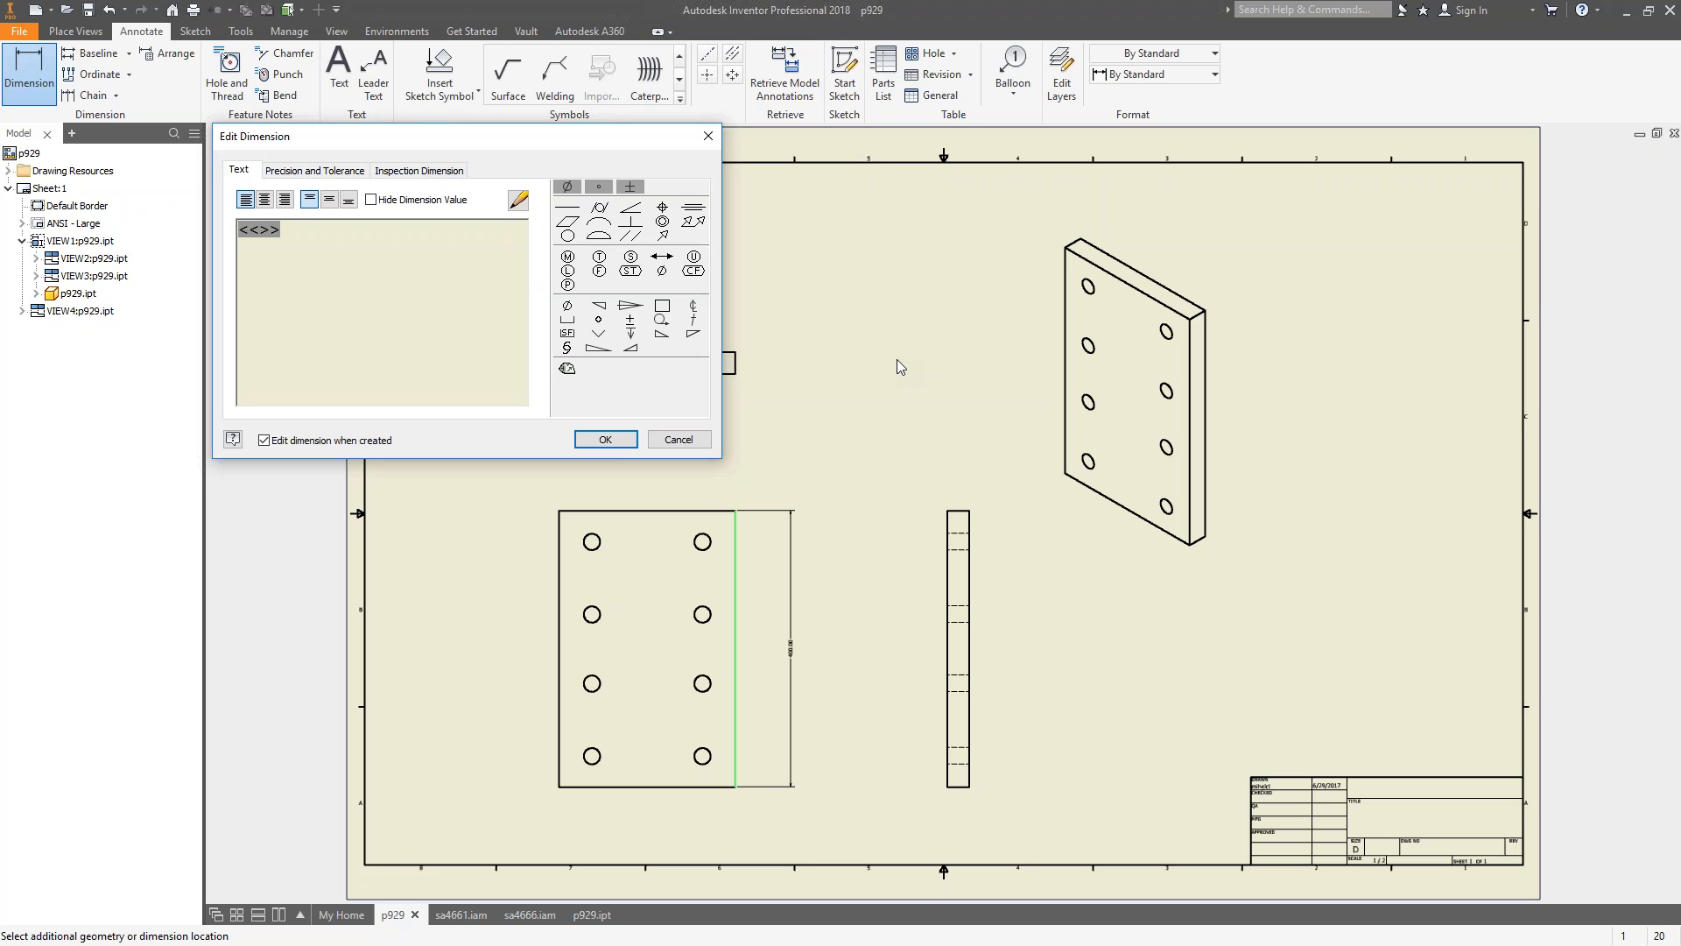
{"action": "left_click", "coordinate": [611, 440]}
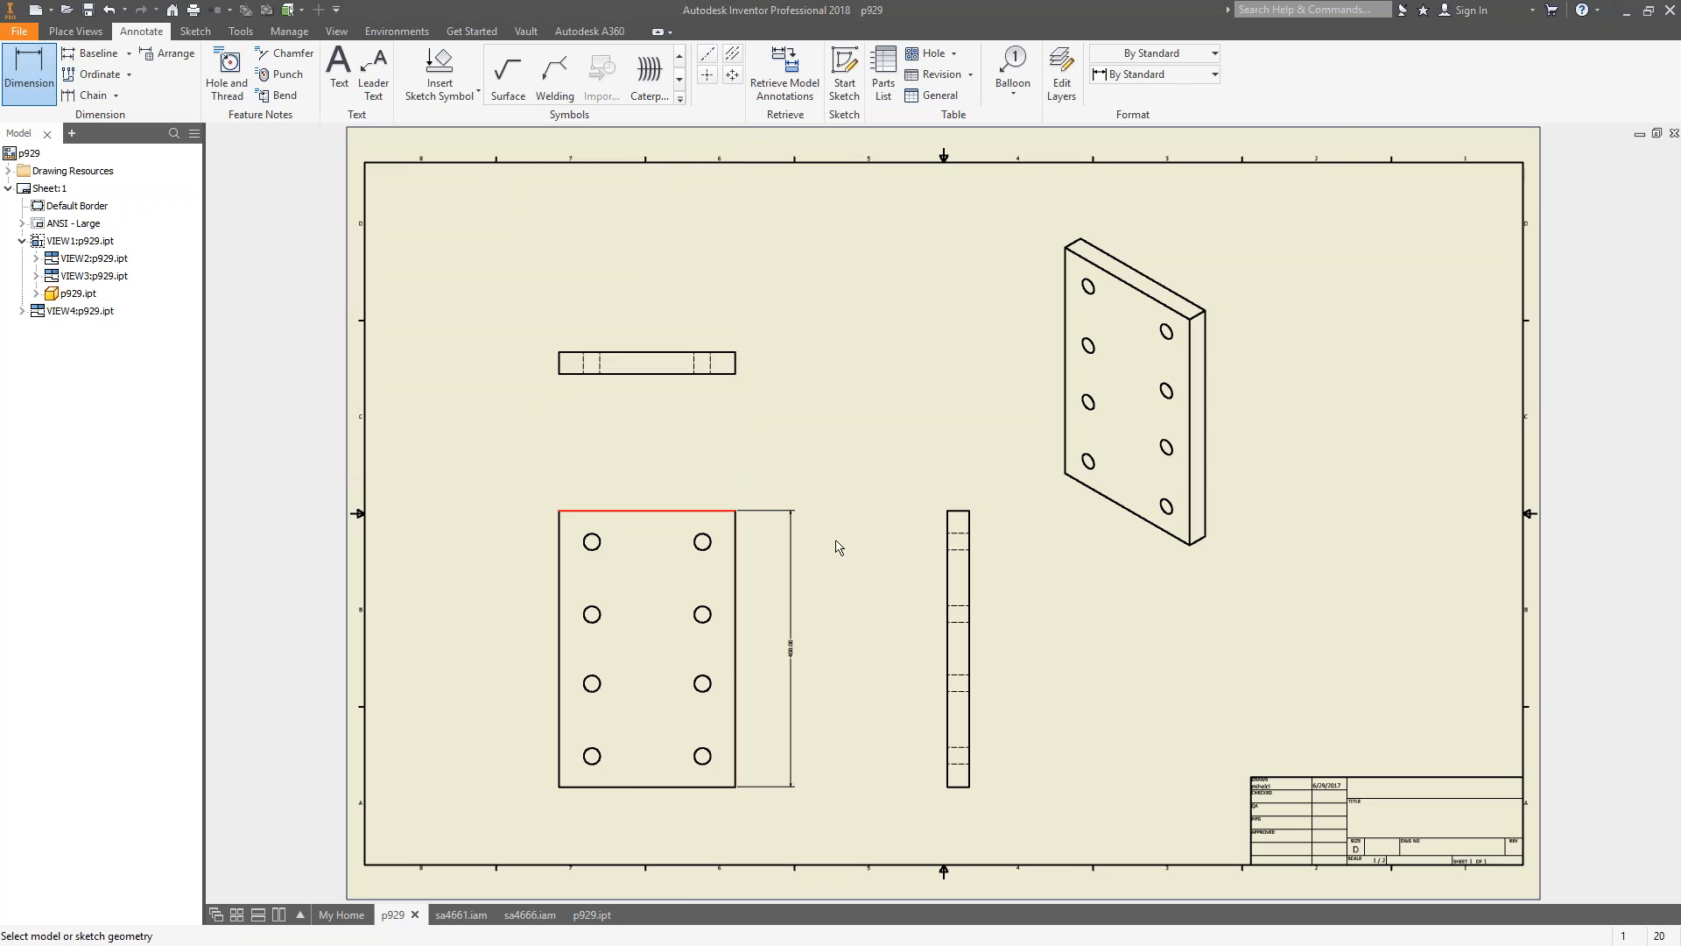
Dimension the plate's width above the front view and turn off editing of dimensions when created.
{"action": "scroll", "coordinate": [774, 577], "scroll_direction": "up", "scroll_amount": 3}
{"action": "middle_click_drag", "start_coordinate": [897, 365], "coordinate": [984, 399]}
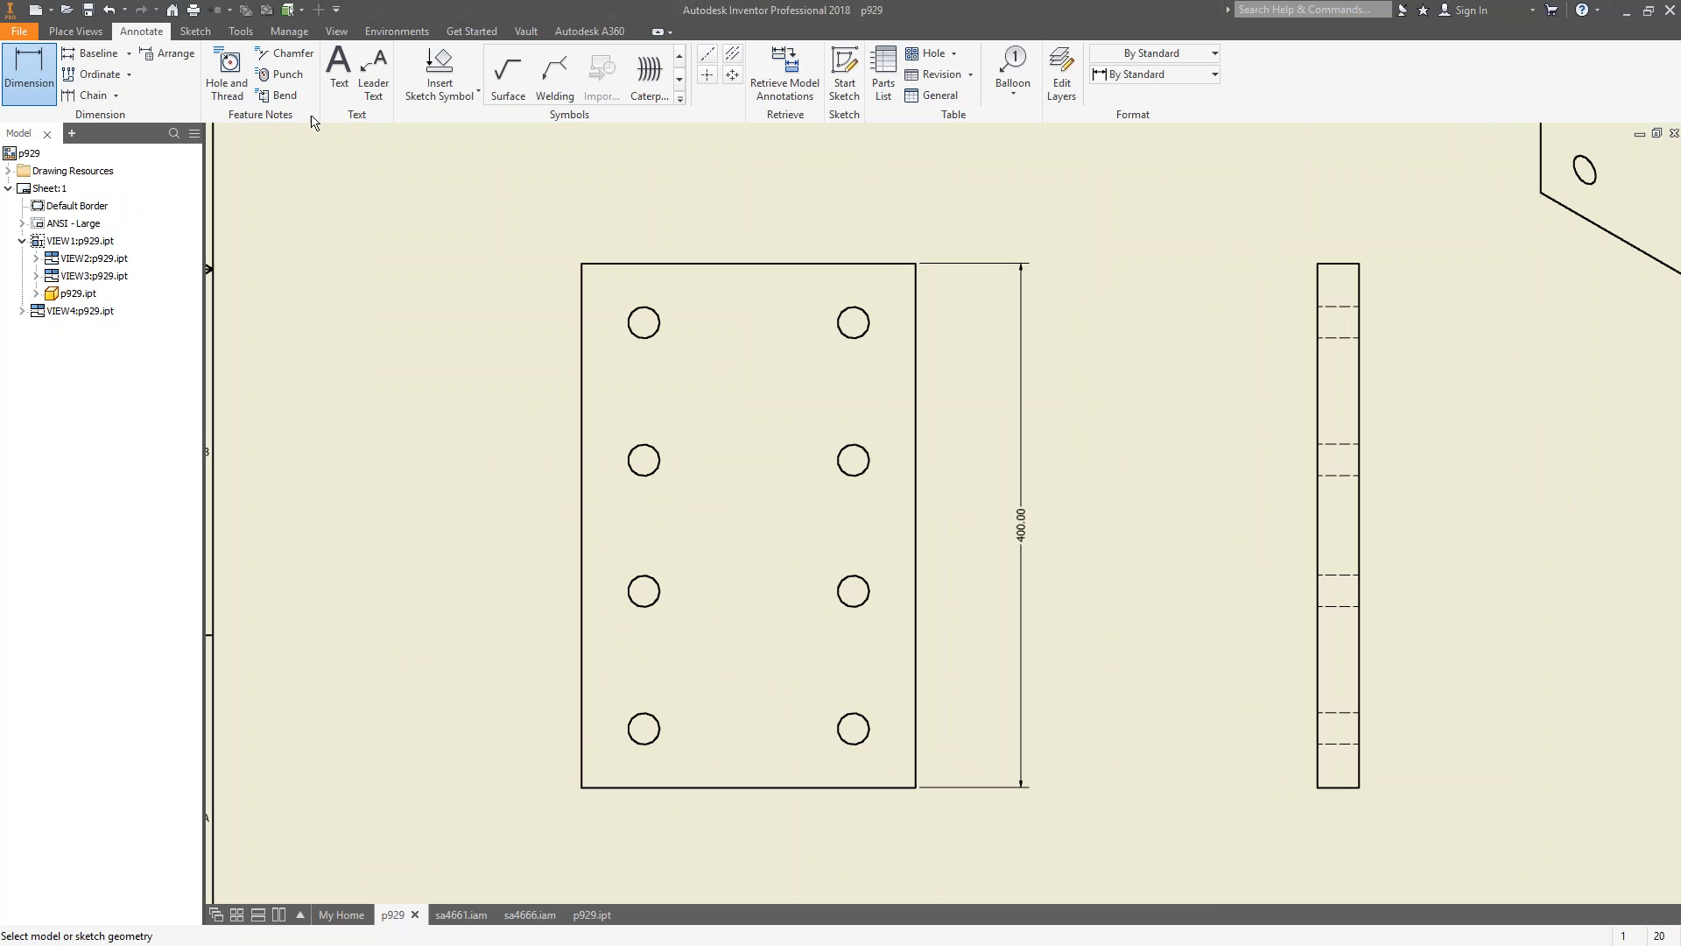
{"action": "left_click", "coordinate": [841, 263]}
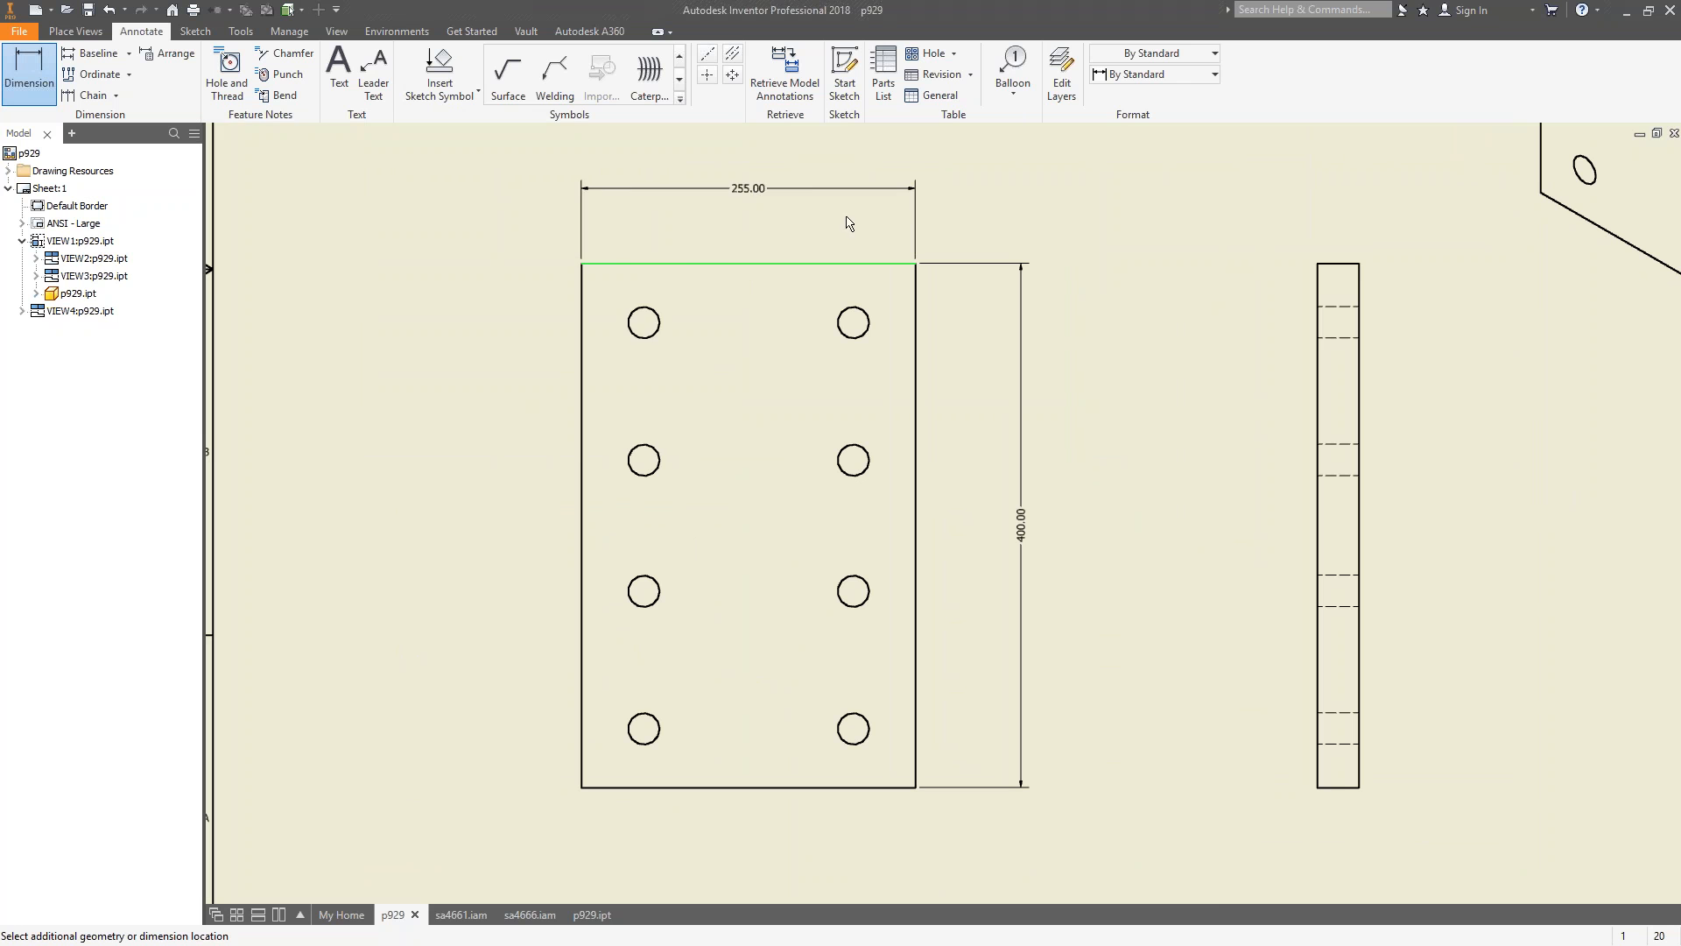
{"action": "left_click", "coordinate": [836, 222]}
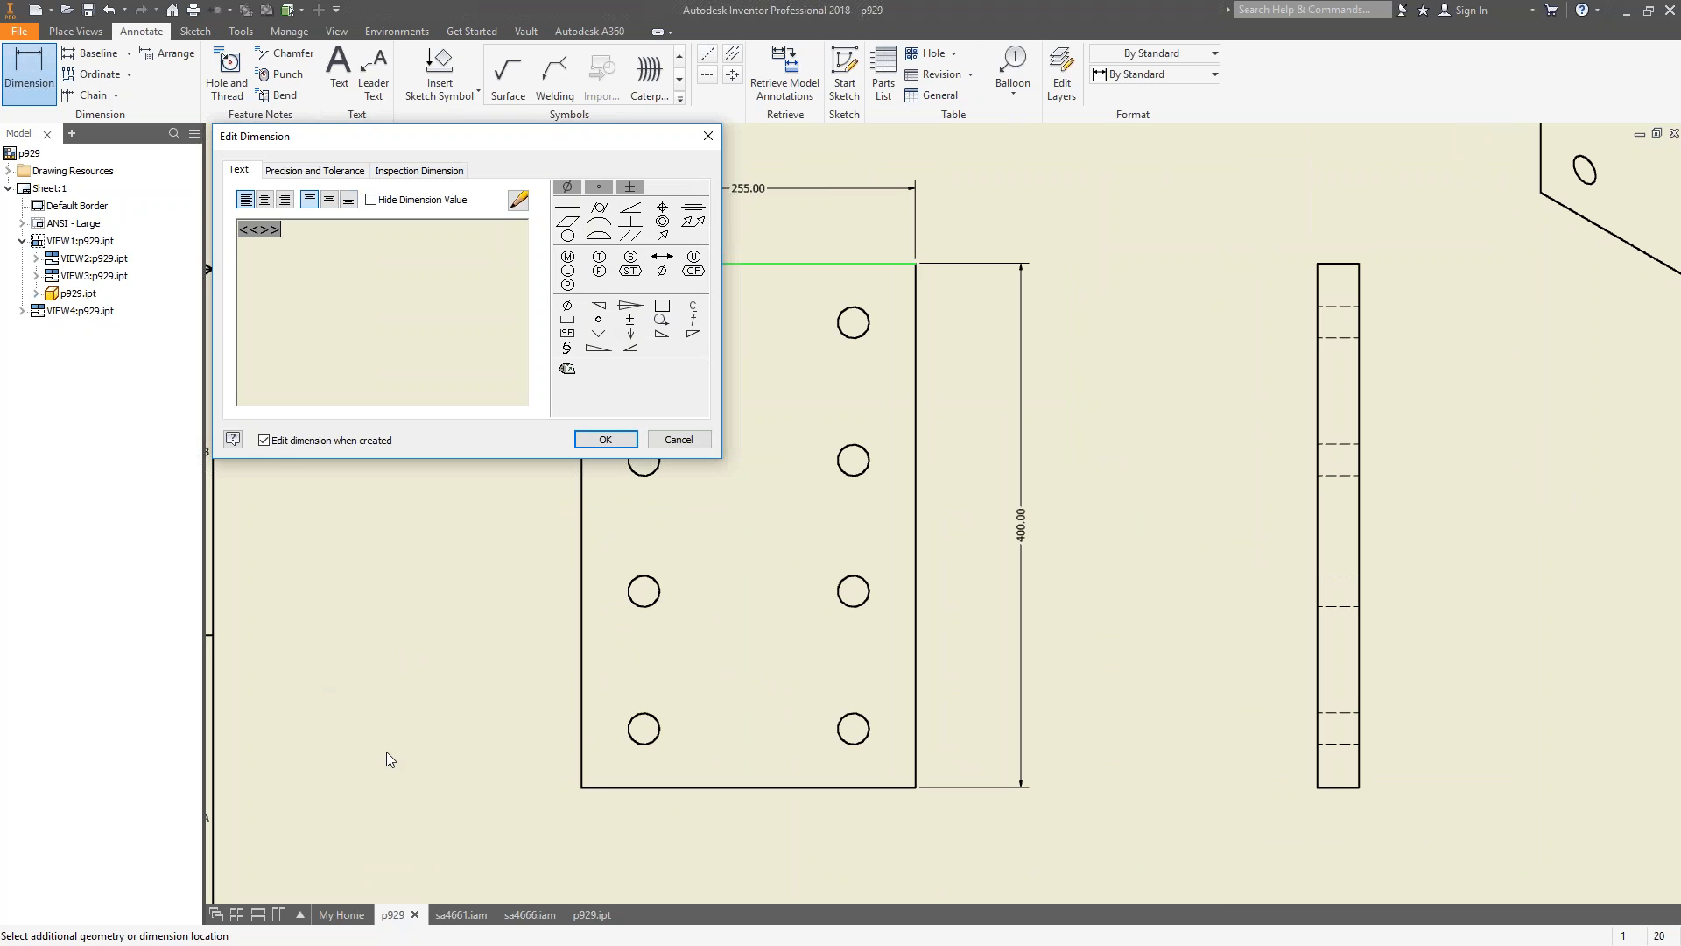
{"action": "left_click", "coordinate": [265, 443]}
{"action": "left_click", "coordinate": [605, 440]}
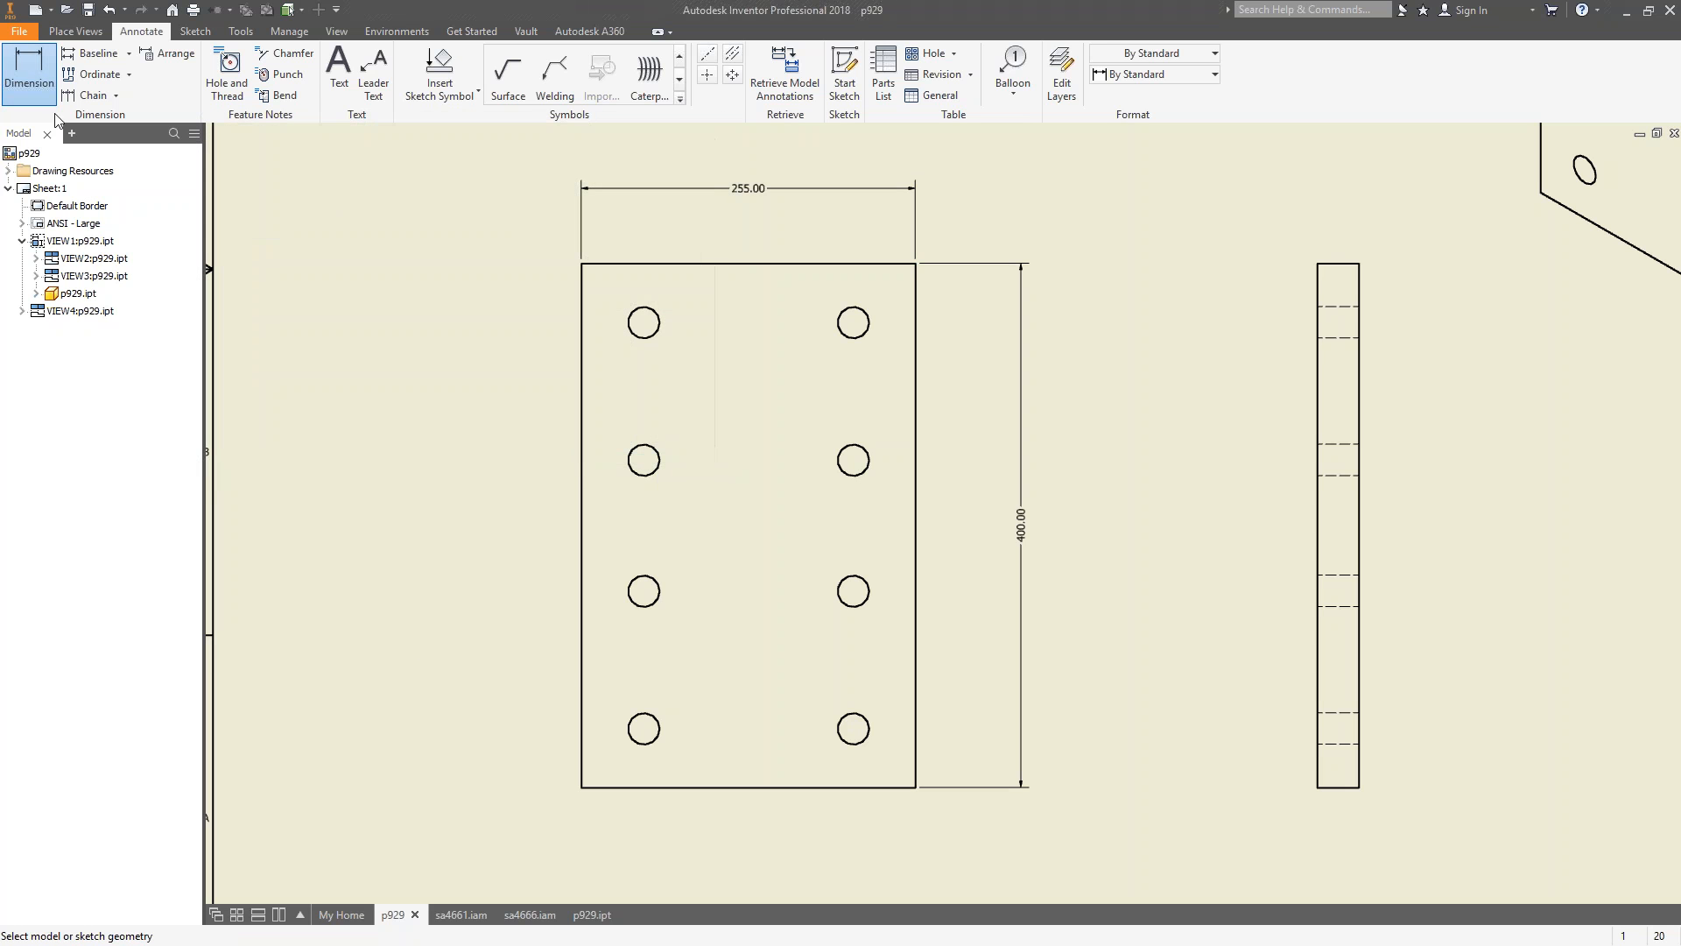
Dimension the plate's thickness above the side view and its height along the view's left edge.
{"action": "left_click", "coordinate": [1335, 265]}
{"action": "left_click", "coordinate": [1379, 200]}
{"action": "left_click", "coordinate": [1318, 299]}
{"action": "left_click", "coordinate": [1262, 481]}
Dimension the upper right hole's diameter and the horizontal spacing between the two top holes in the front view.
{"action": "left_click", "coordinate": [865, 331]}
{"action": "left_click", "coordinate": [963, 398]}
{"action": "left_click", "coordinate": [655, 334]}
{"action": "left_click", "coordinate": [846, 341]}
{"action": "left_click", "coordinate": [770, 230]}
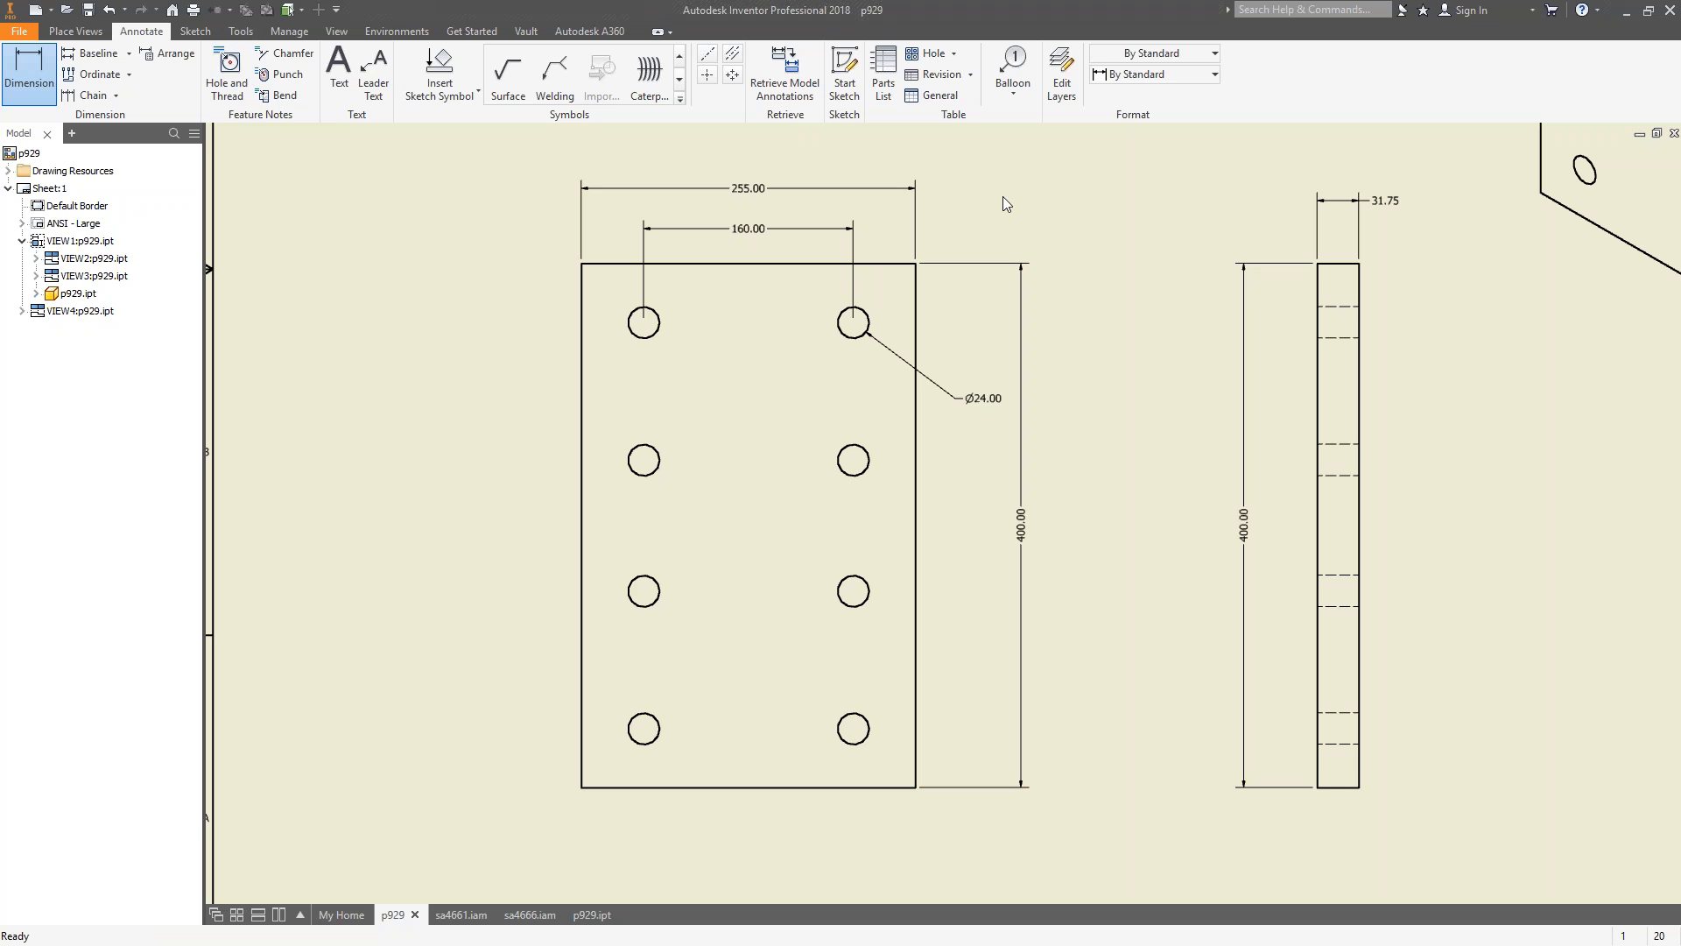
Review the text, precision and tolerance, and inspection settings of the plate's overall width dimension, keeping the defaults.
{"action": "key", "text": "Escape"}
{"action": "left_click", "coordinate": [739, 194]}
{"action": "double_click", "coordinate": [758, 191]}
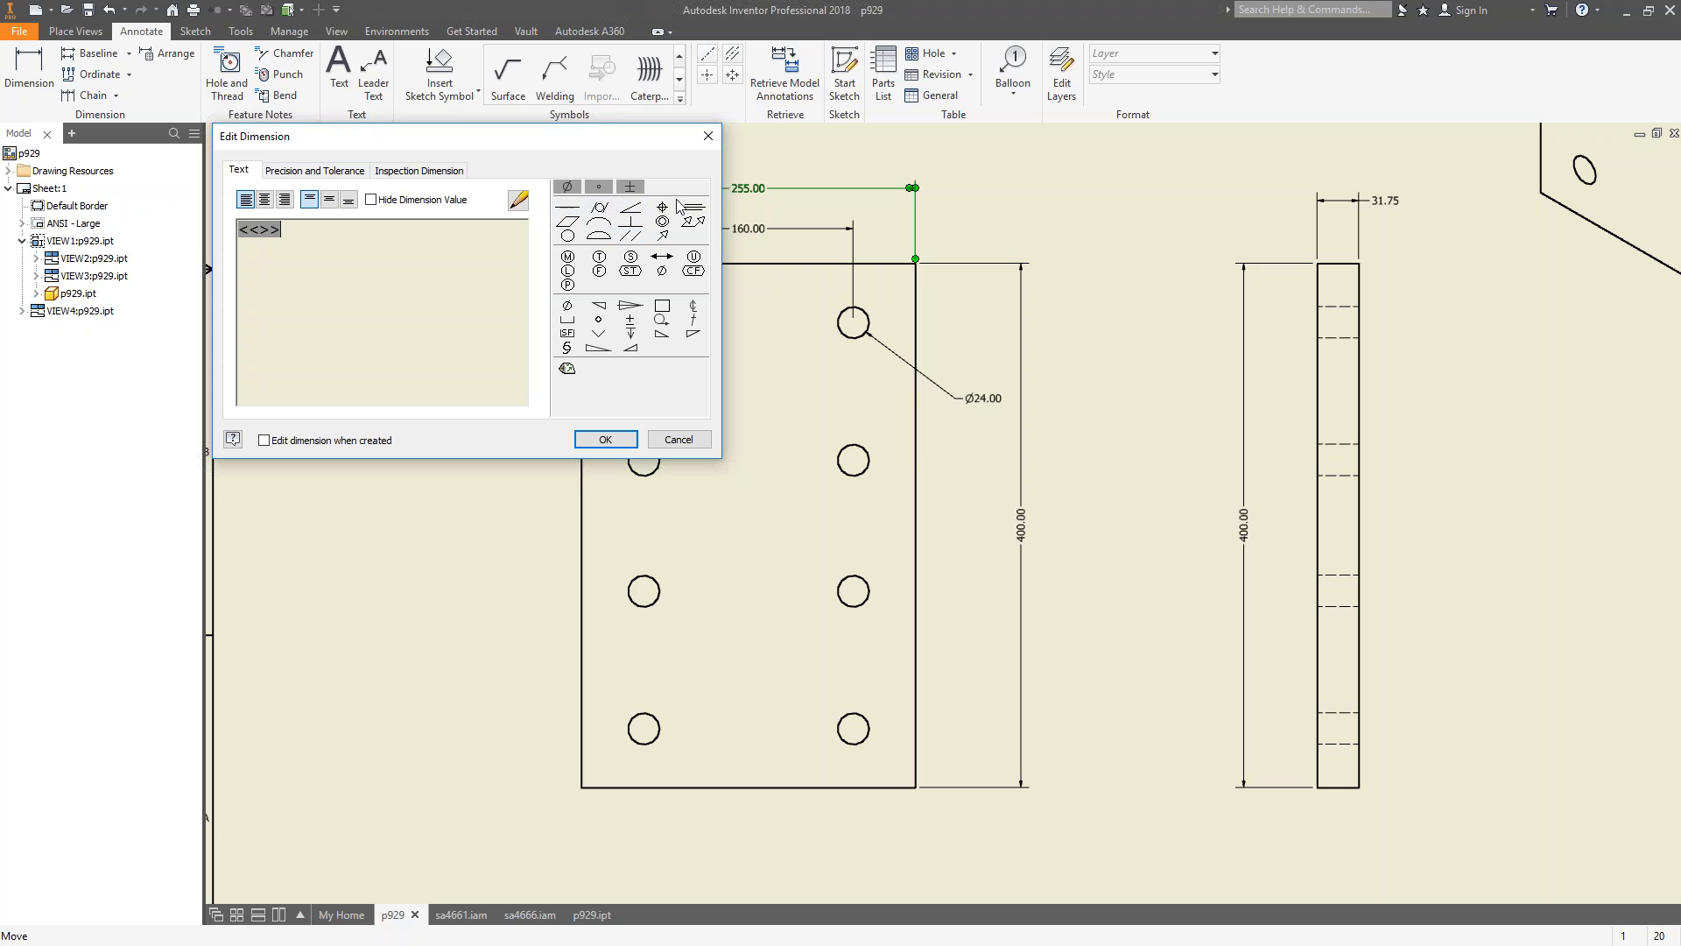
{"action": "left_click", "coordinate": [315, 170]}
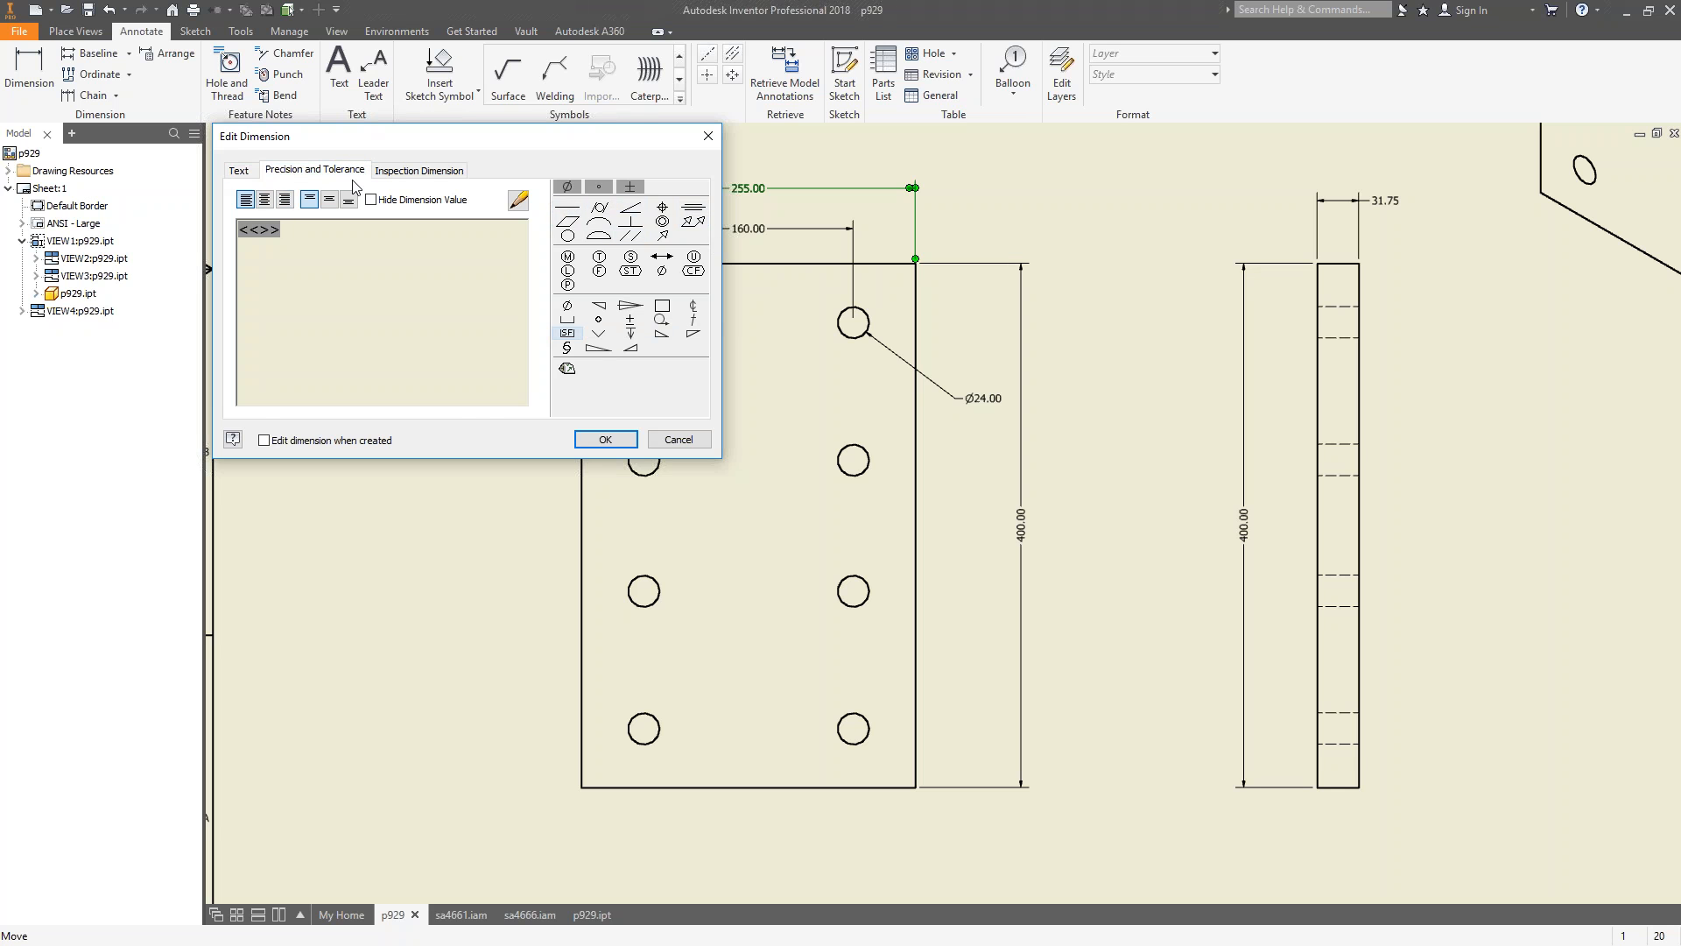
{"action": "left_click", "coordinate": [408, 170]}
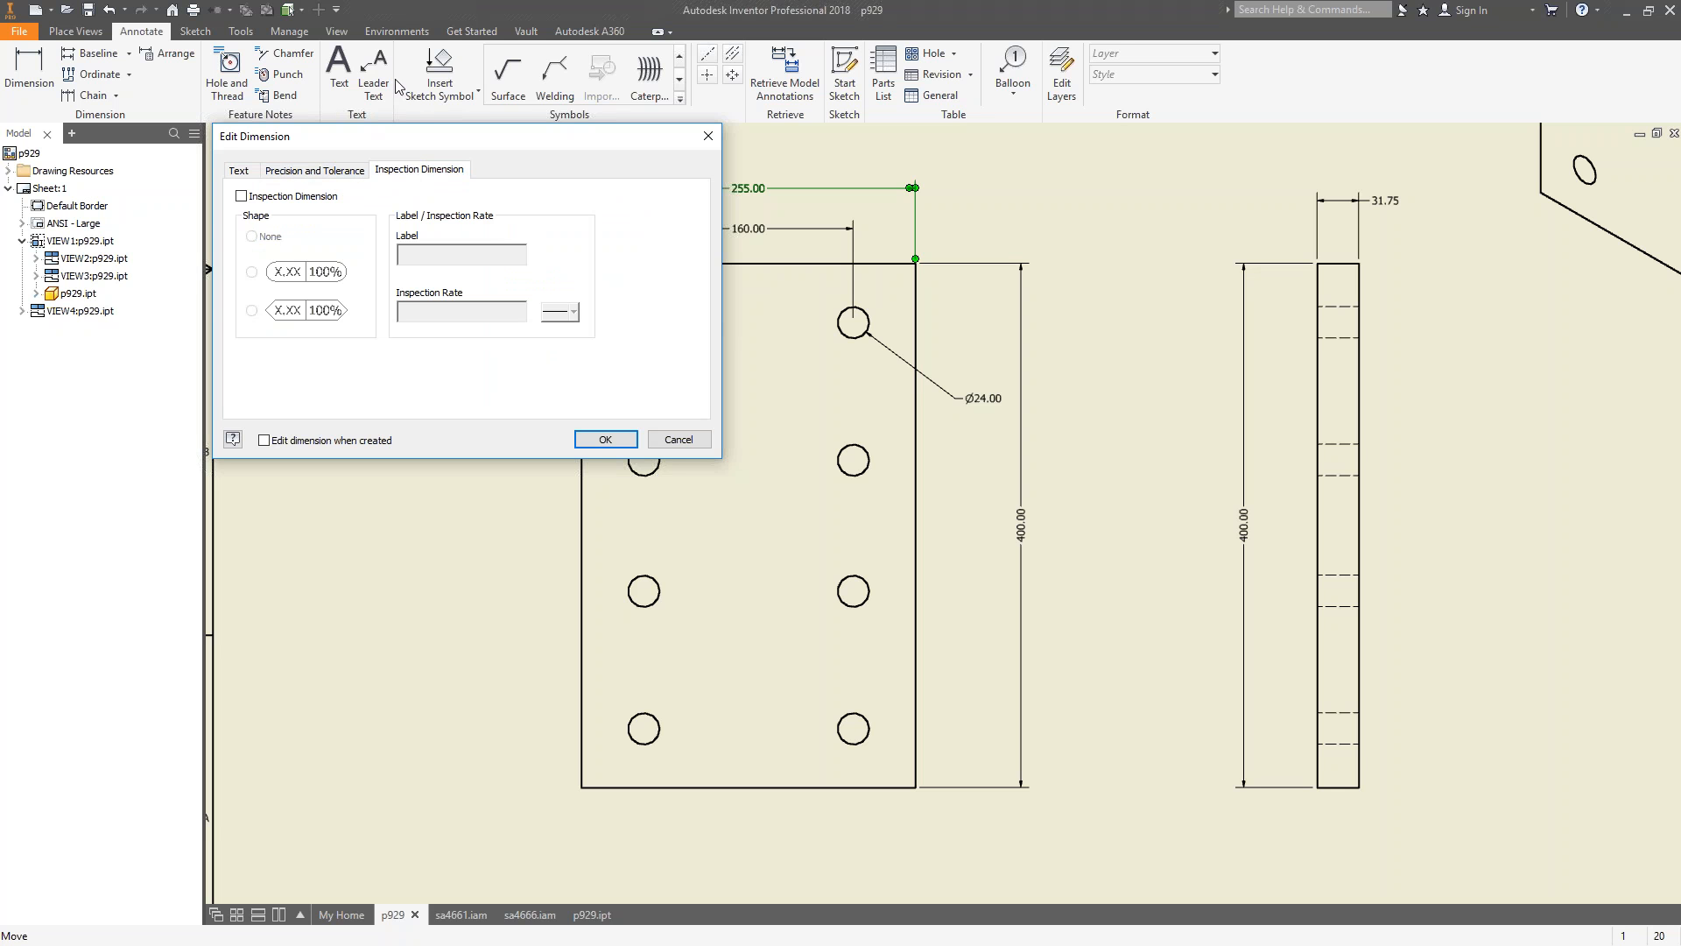
{"action": "left_click", "coordinate": [239, 170]}
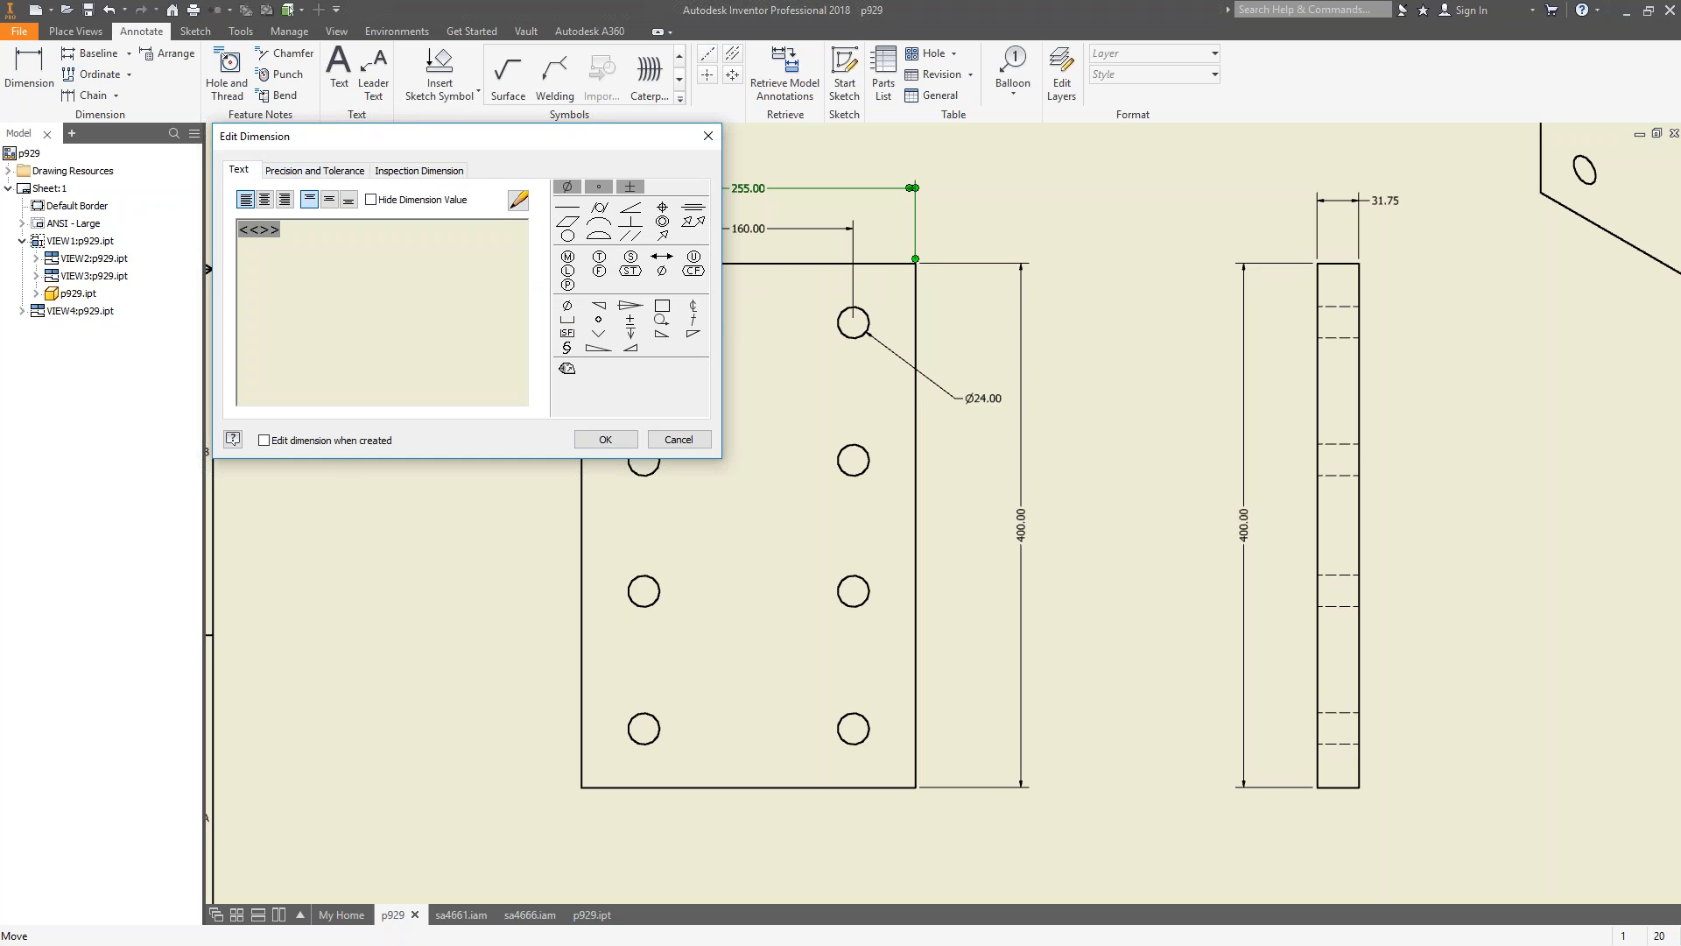
{"action": "left_click", "coordinate": [605, 439]}
Dimension the horizontal distance from the plate's left edge to the third left hole and turn off editing of dimensions when created.
{"action": "left_click", "coordinate": [30, 75]}
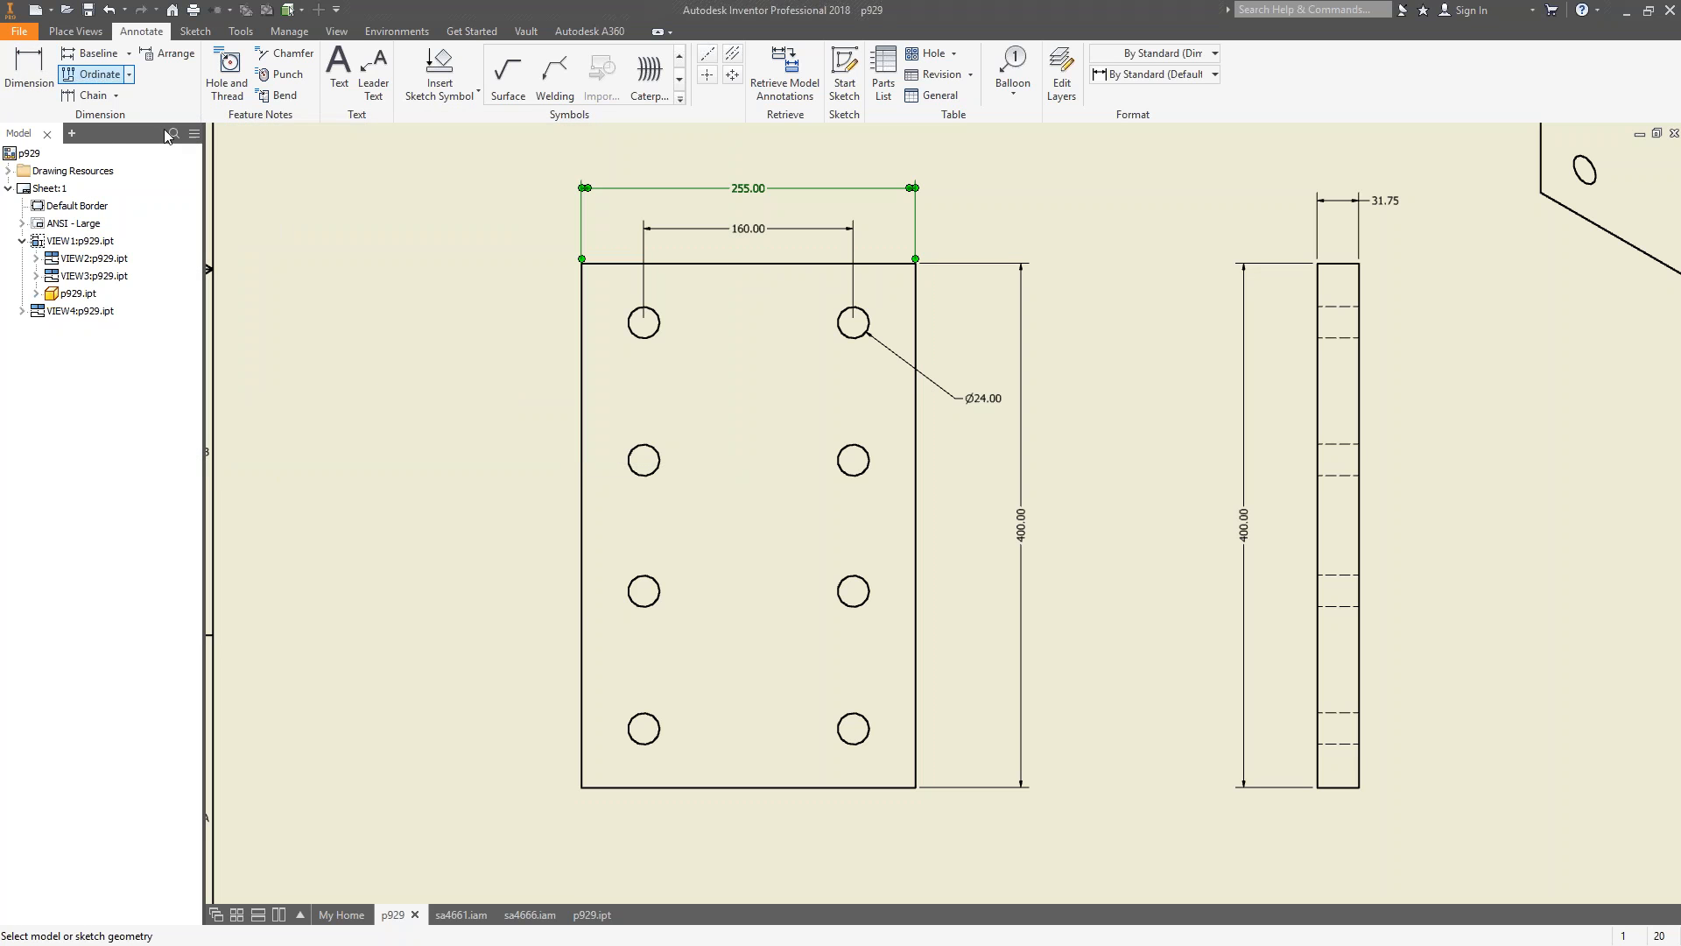
{"action": "left_click", "coordinate": [656, 603]}
{"action": "left_click", "coordinate": [582, 604]}
{"action": "left_click", "coordinate": [451, 544]}
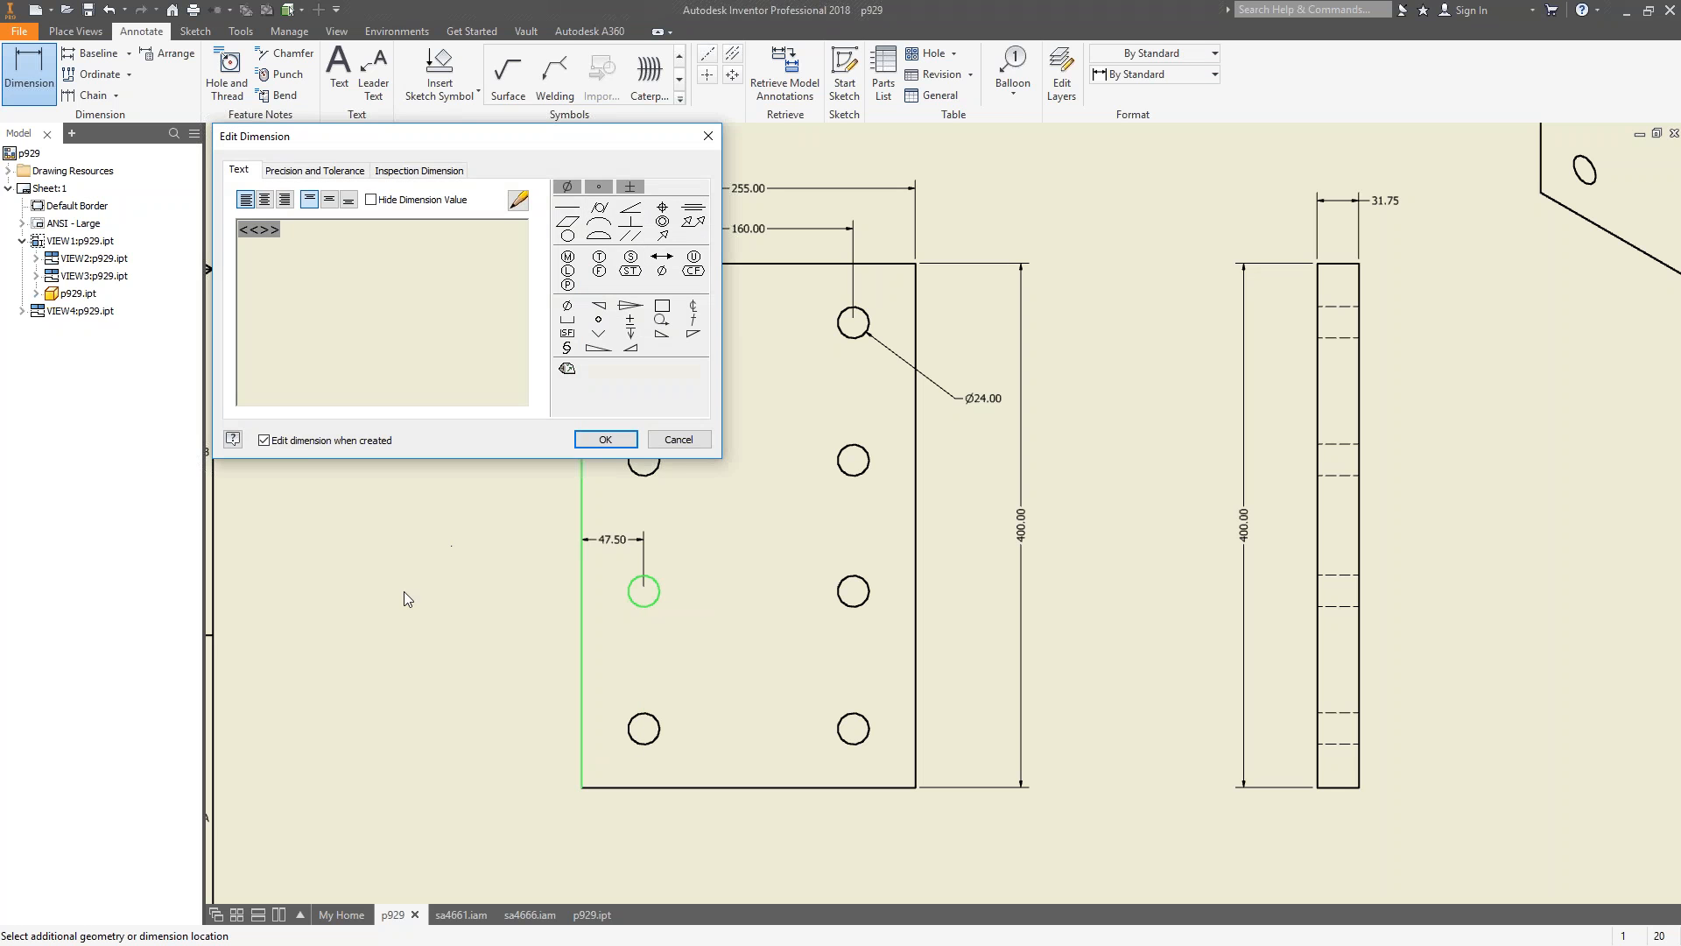
{"action": "left_click", "coordinate": [265, 440]}
{"action": "left_click", "coordinate": [605, 439]}
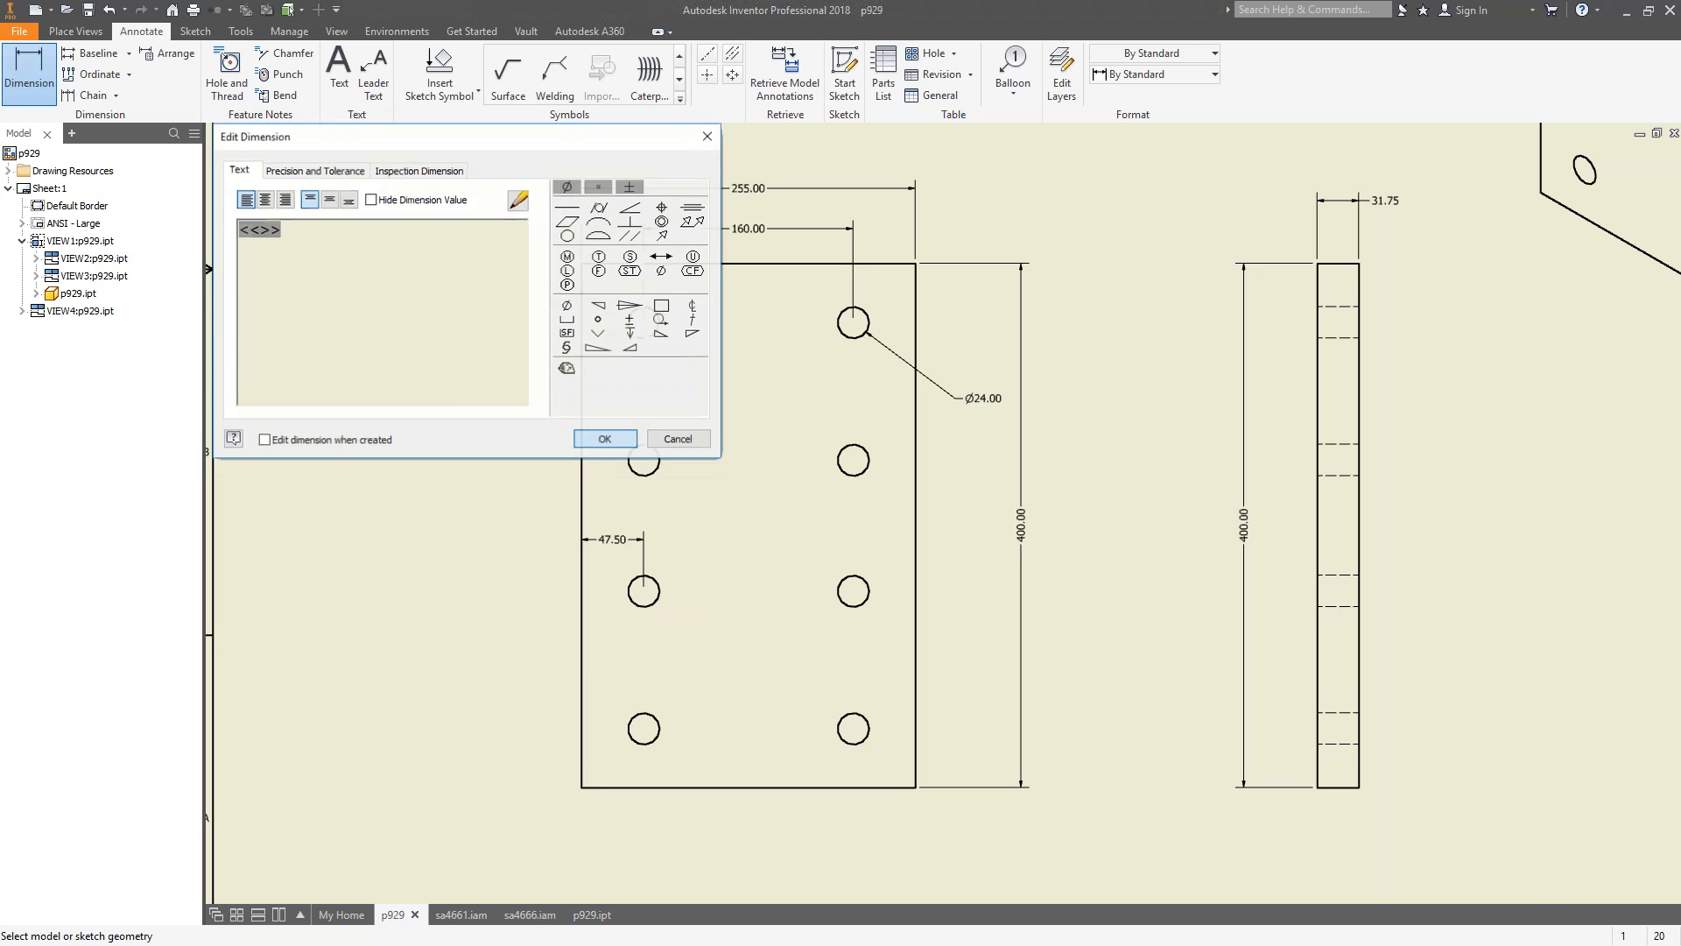
Open the hole-to-edge dimension's edit settings again and close them without changes.
{"action": "double_click", "coordinate": [620, 539]}
{"action": "left_click", "coordinate": [678, 439]}
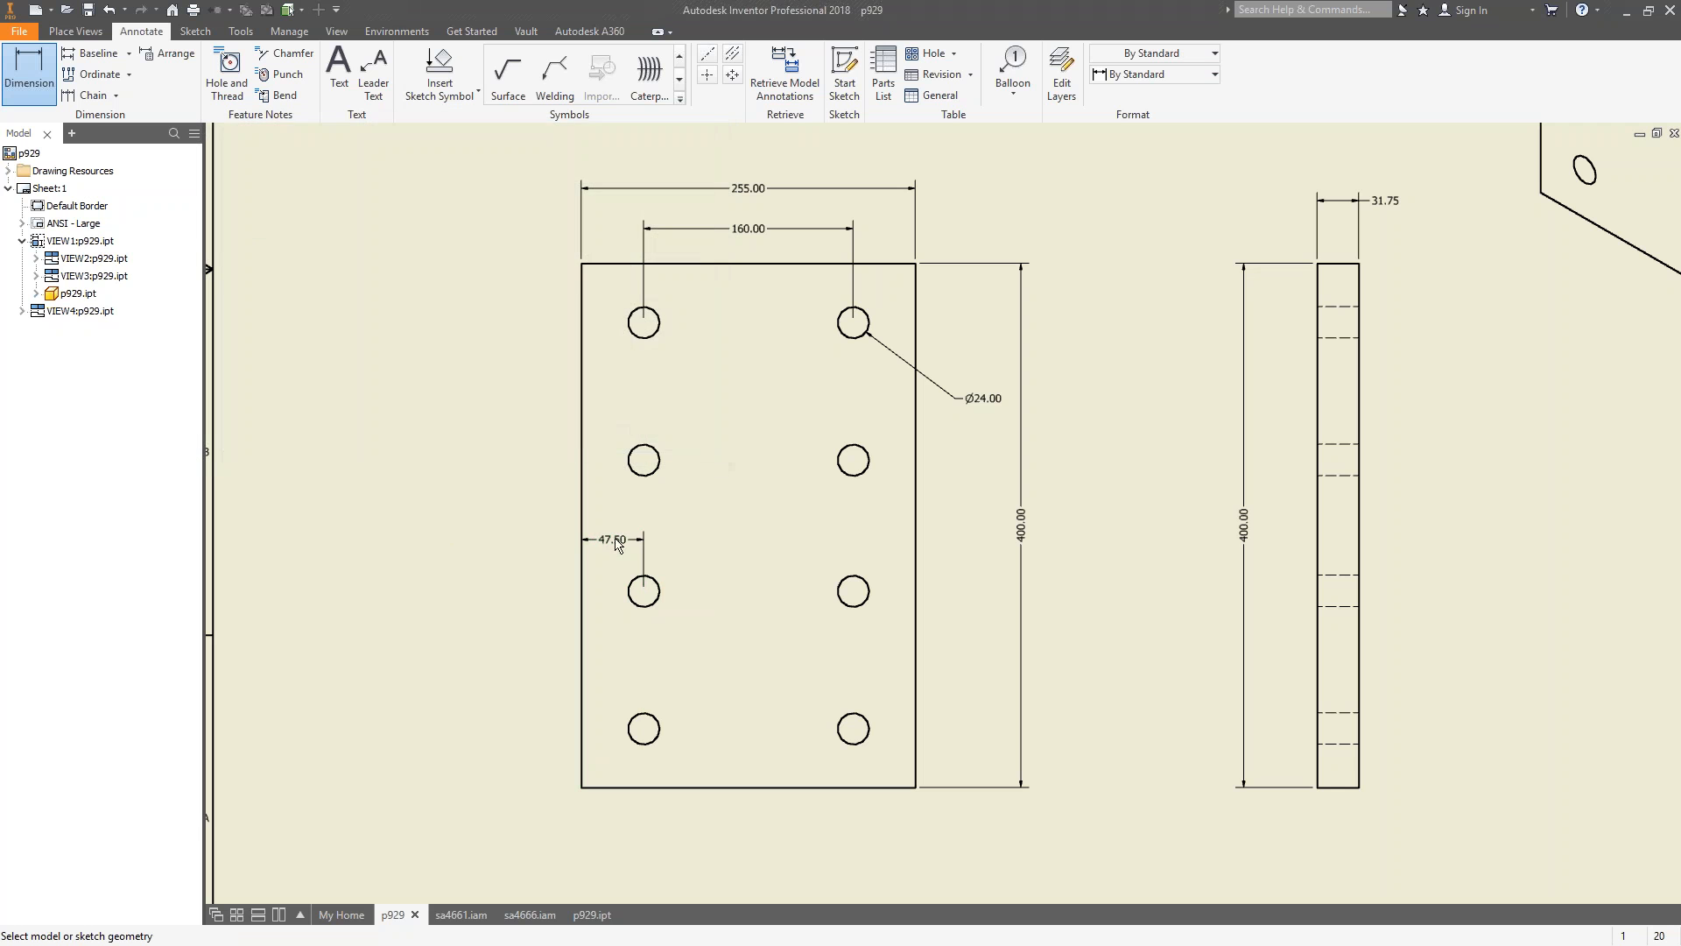
{"action": "double_click", "coordinate": [613, 539]}
{"action": "left_click", "coordinate": [681, 443]}
{"action": "key", "text": "Escape"}
Delete all existing dimensions from the front and side views.
{"action": "key", "text": "Delete"}
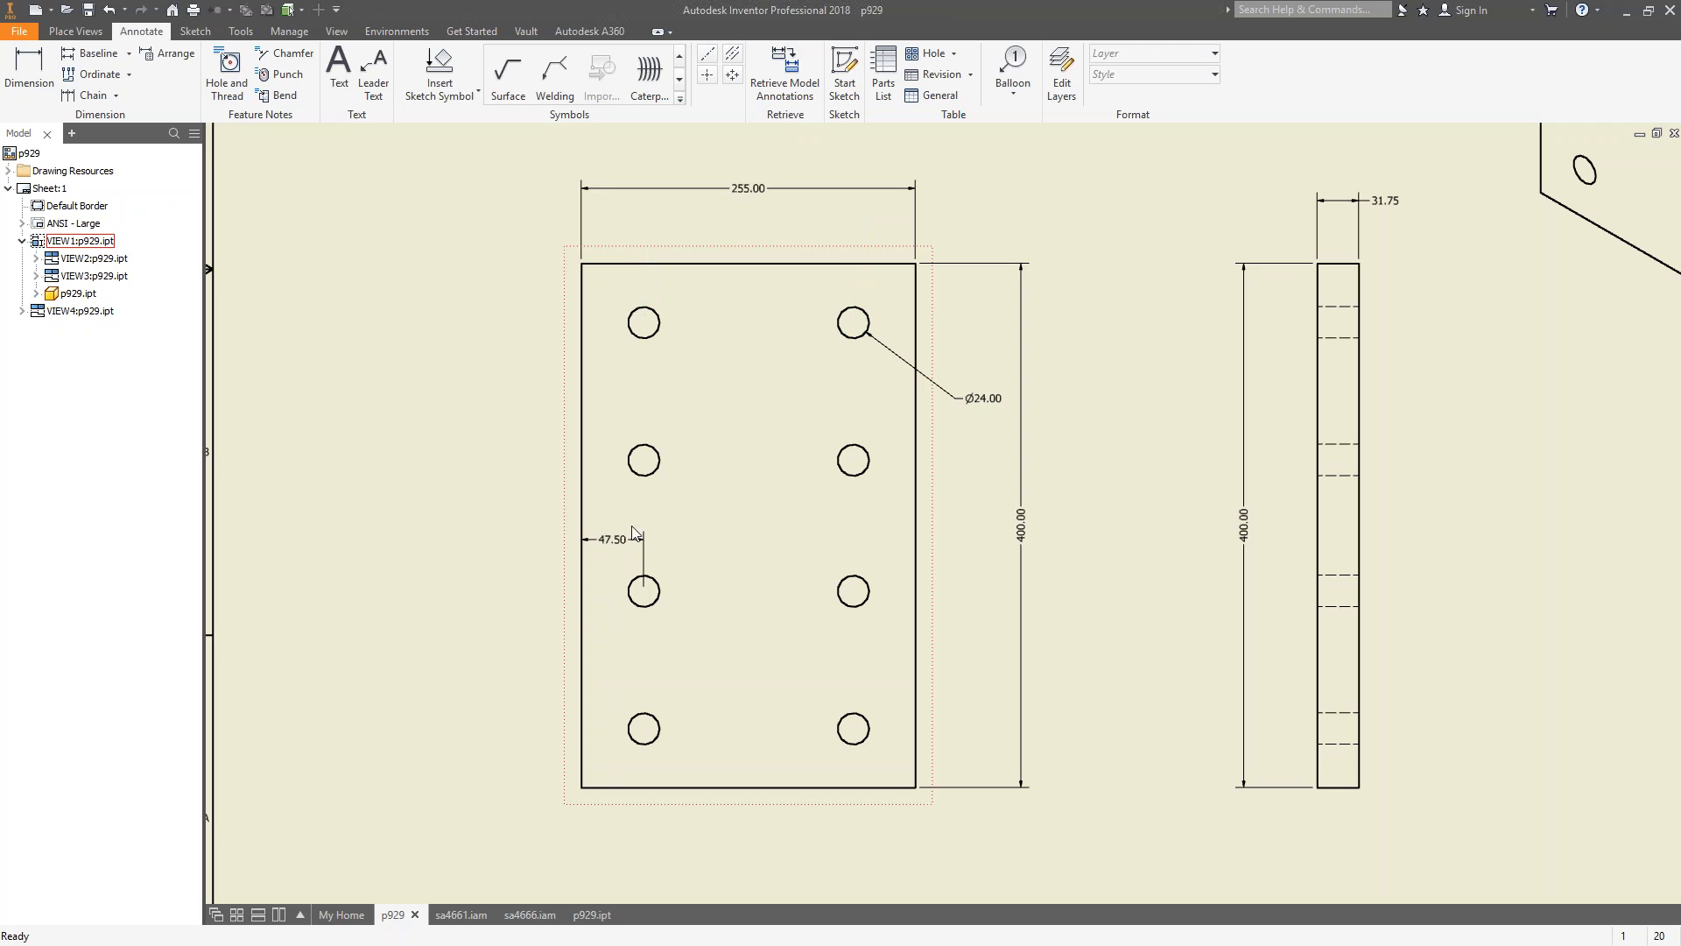
{"action": "key", "text": "Delete"}
{"action": "left_click", "coordinate": [753, 194]}
{"action": "key", "text": "Delete"}
{"action": "key", "text": "Delete"}
{"action": "key", "text": "Delete"}
{"action": "key", "text": "Delete"}
{"action": "left_click", "coordinate": [1388, 203]}
{"action": "key", "text": "Delete"}
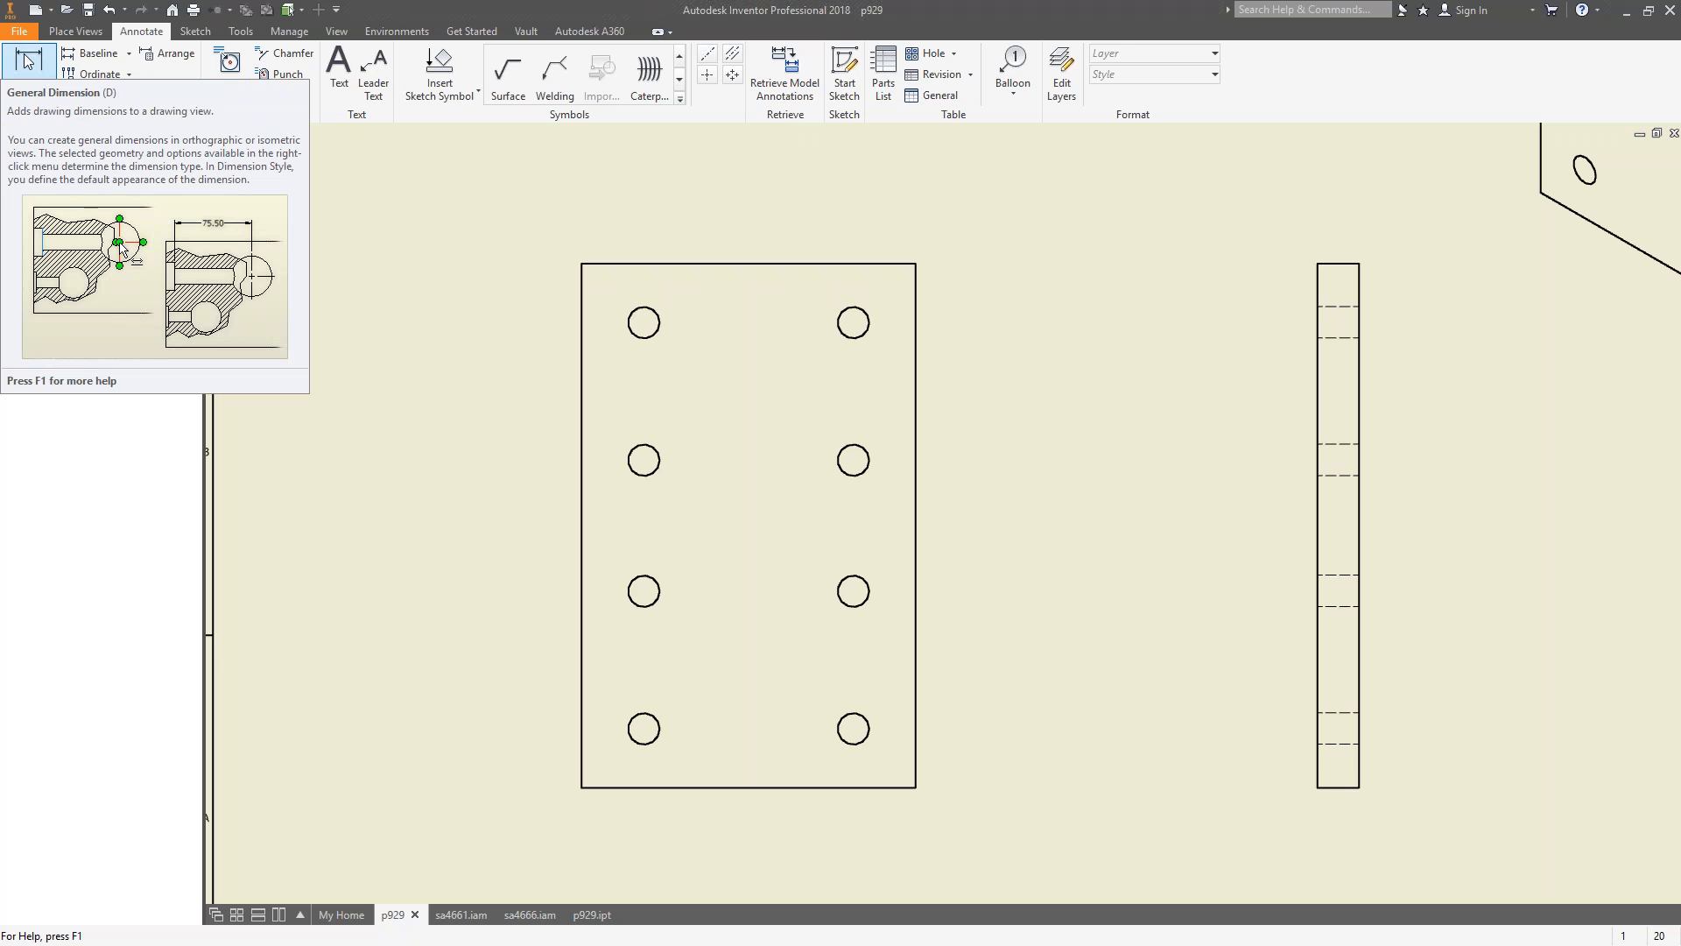
Try to place baseline dimensions from the plate's bottom edge to the four left holes and the top edge in the front view.
{"action": "left_click", "coordinate": [130, 58]}
{"action": "left_click", "coordinate": [98, 63]}
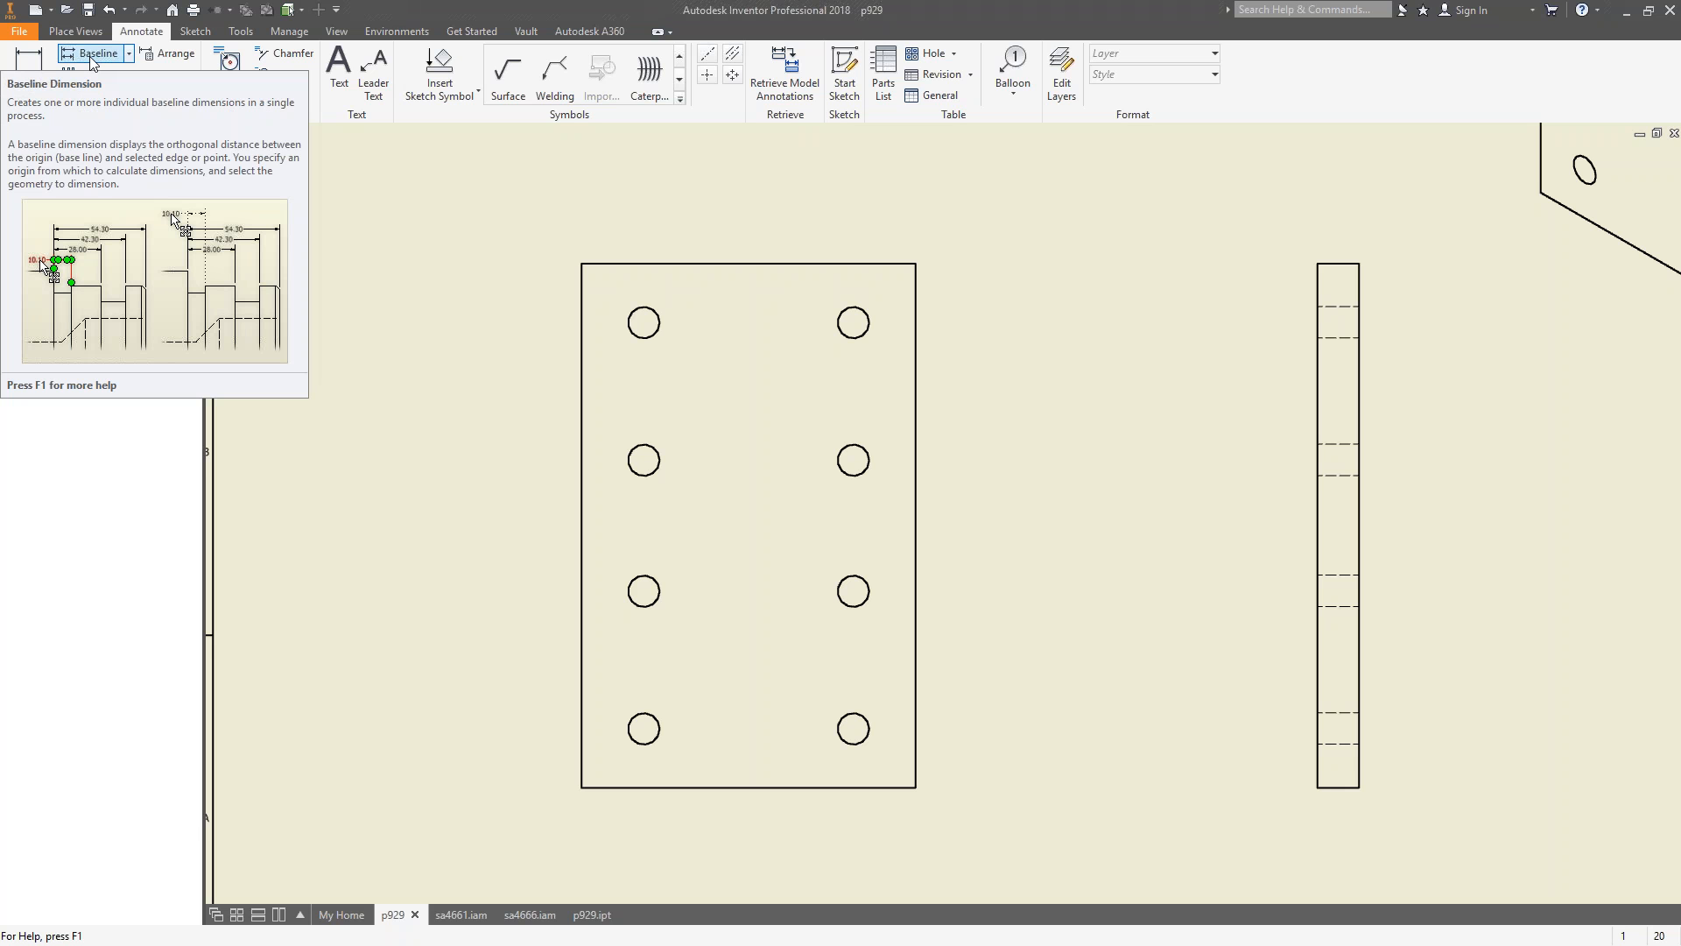
{"action": "left_click", "coordinate": [92, 56]}
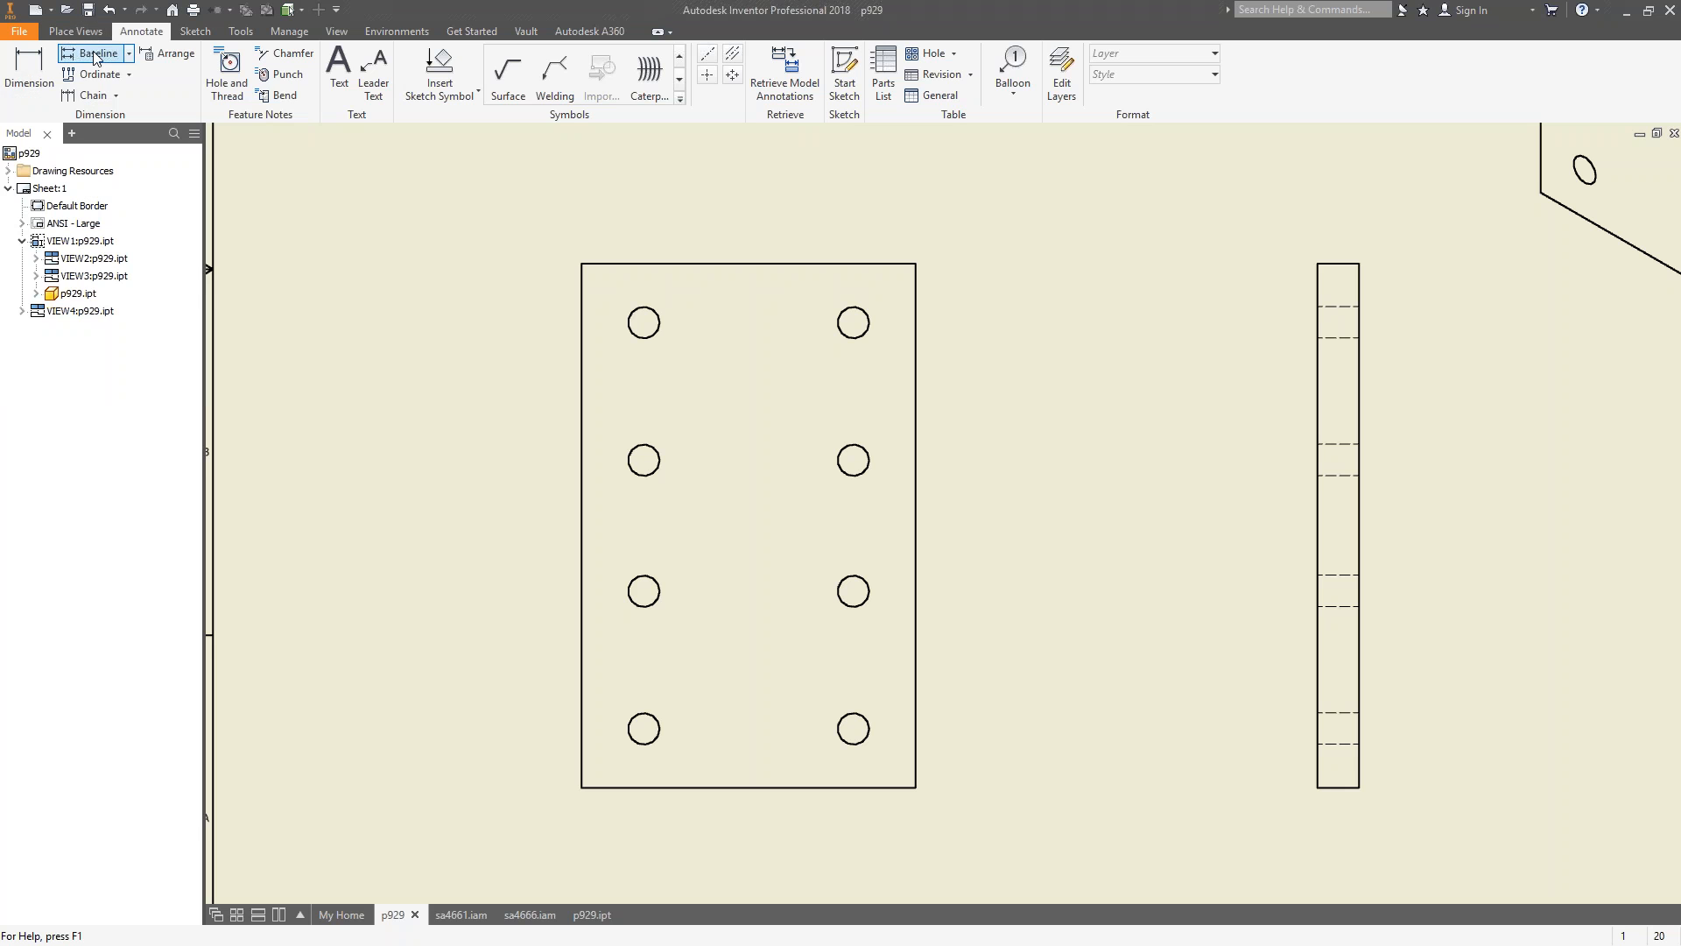
{"action": "left_click", "coordinate": [93, 54]}
{"action": "left_click", "coordinate": [588, 788]}
{"action": "left_click", "coordinate": [632, 745]}
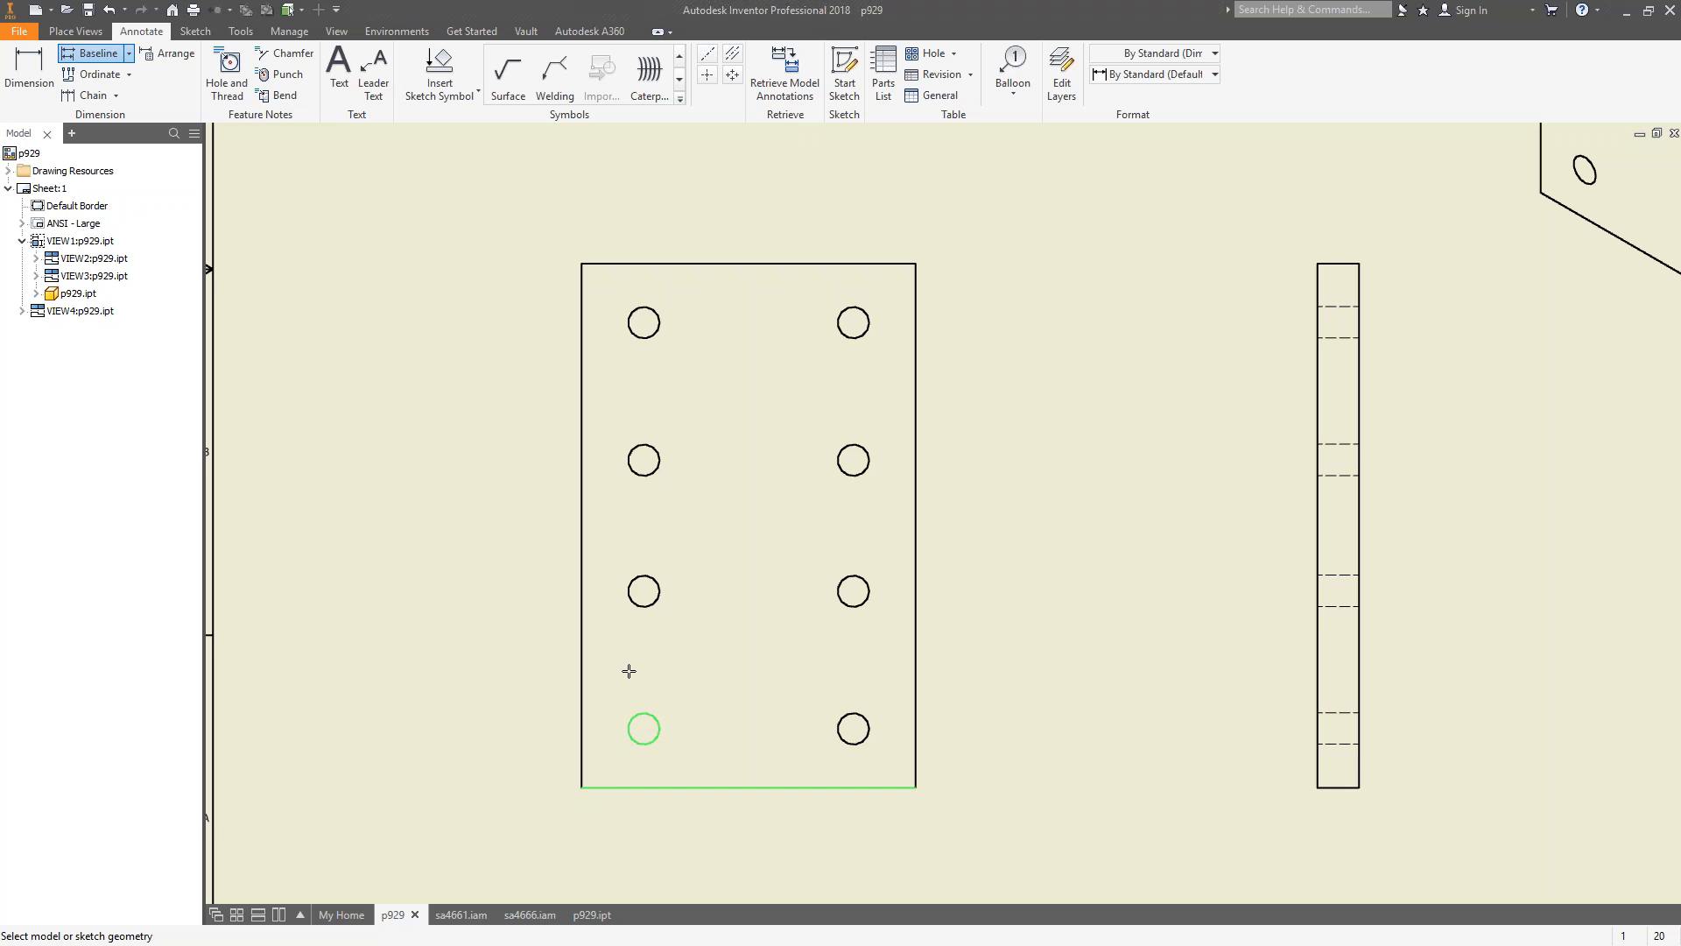
{"action": "left_click", "coordinate": [638, 608]}
{"action": "left_click", "coordinate": [634, 475]}
{"action": "left_click", "coordinate": [646, 330]}
{"action": "left_click", "coordinate": [642, 264]}
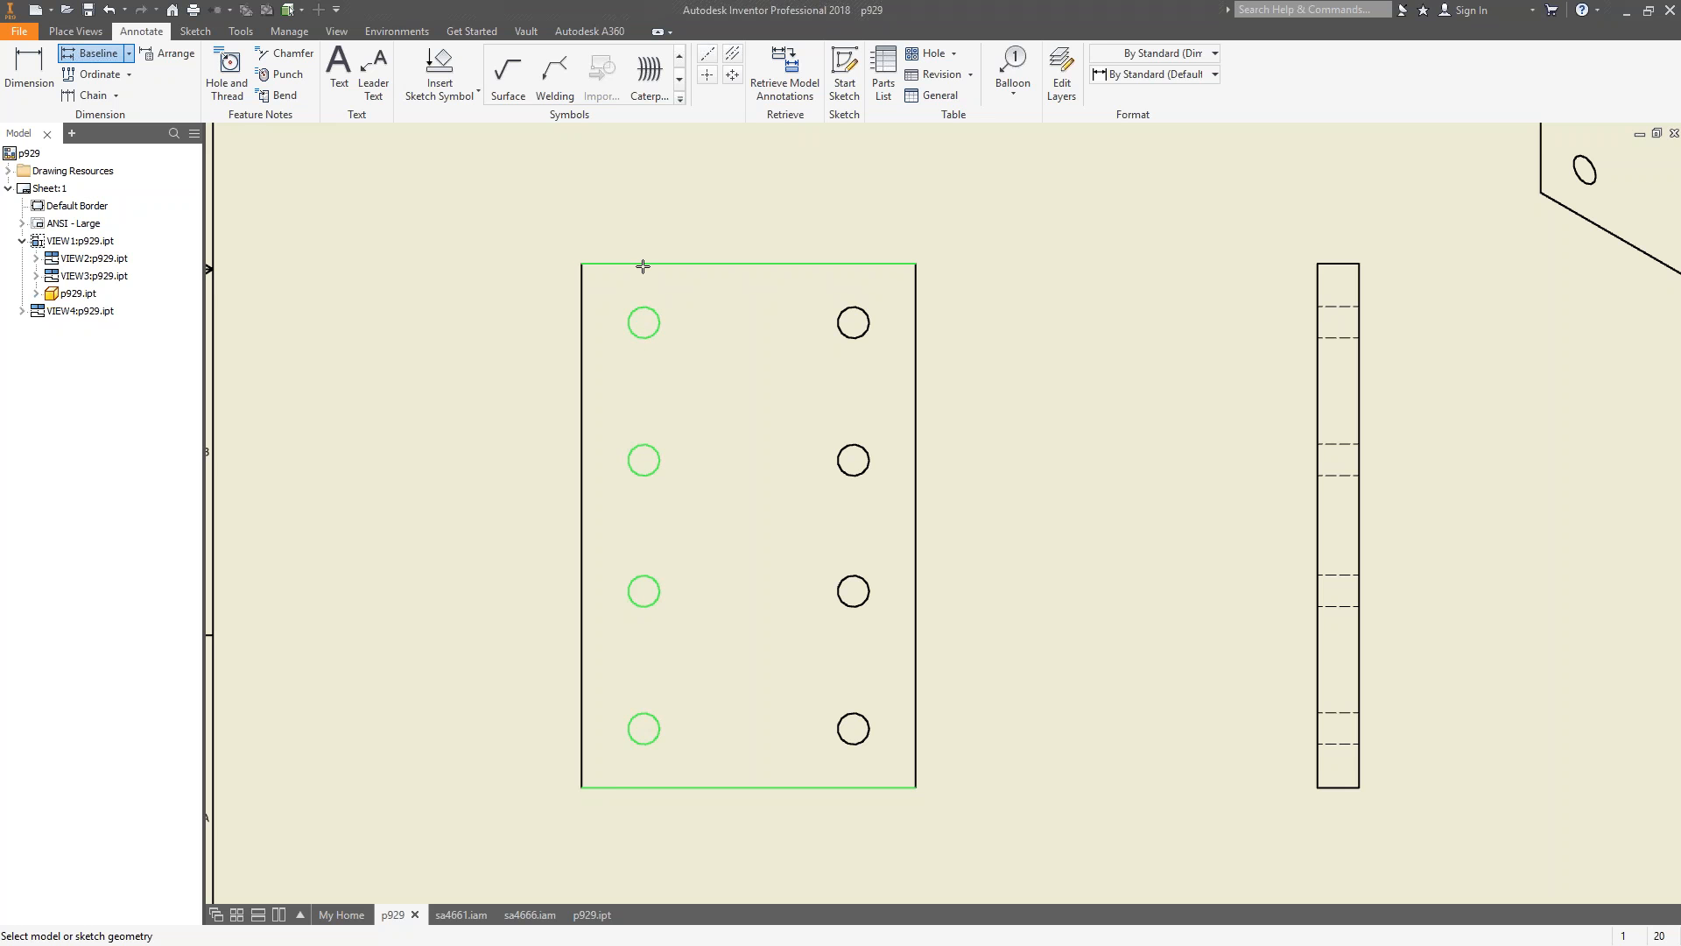
{"action": "right_click", "coordinate": [507, 298]}
{"action": "left_click", "coordinate": [570, 300]}
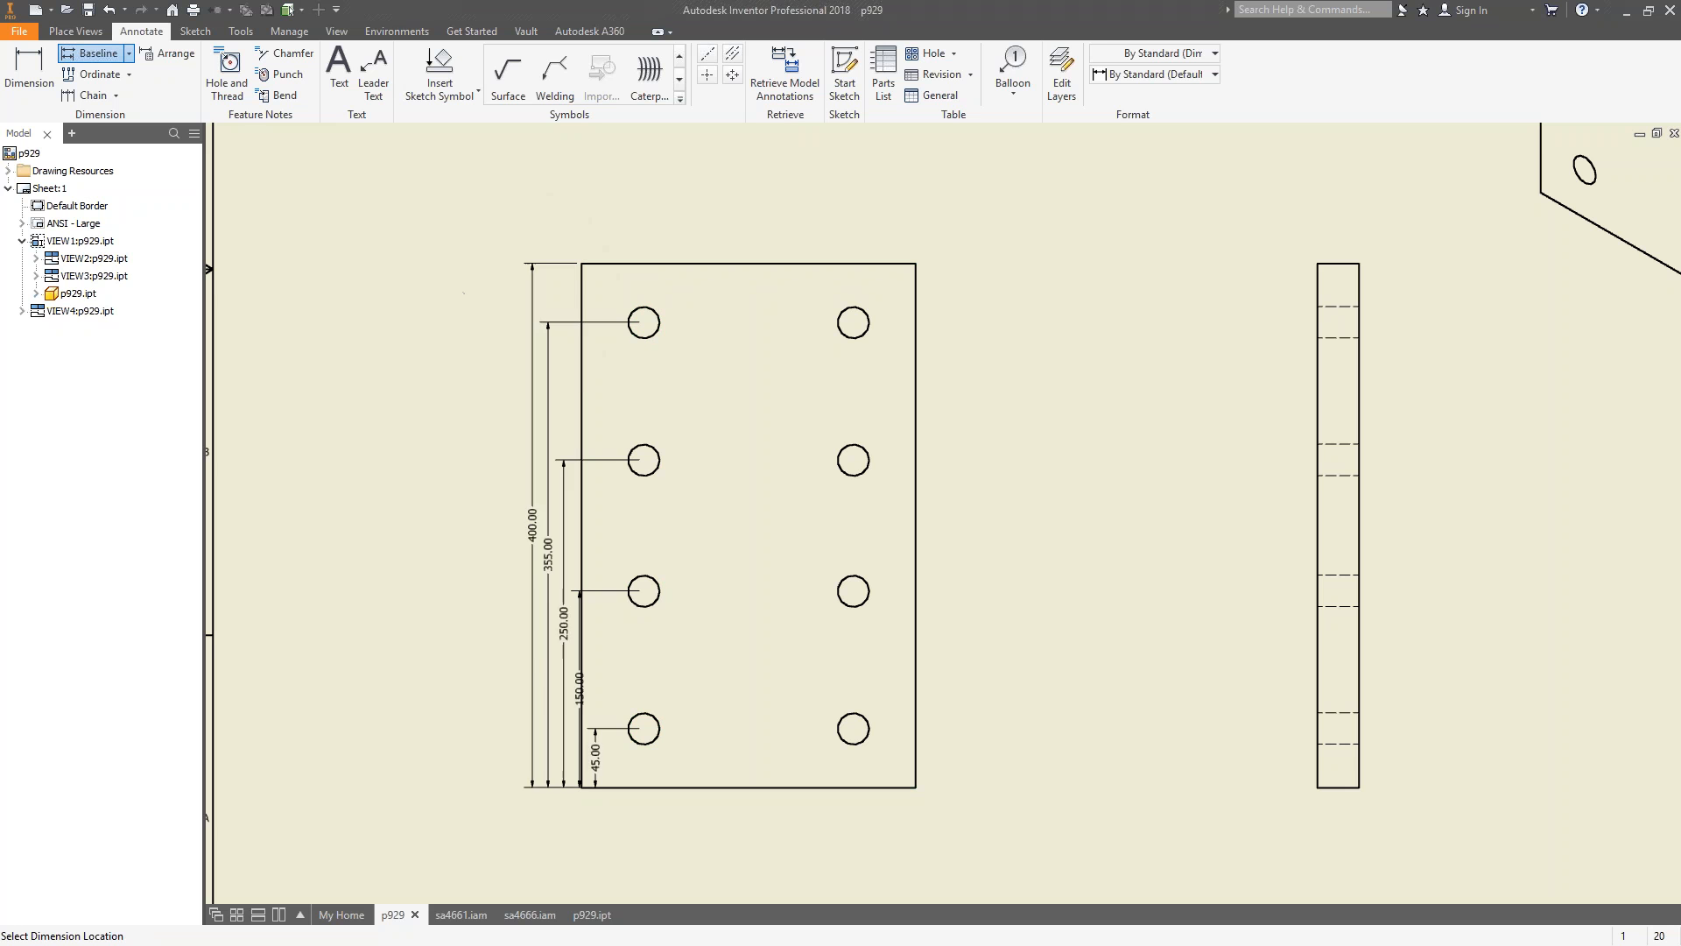
{"action": "left_click", "coordinate": [493, 333]}
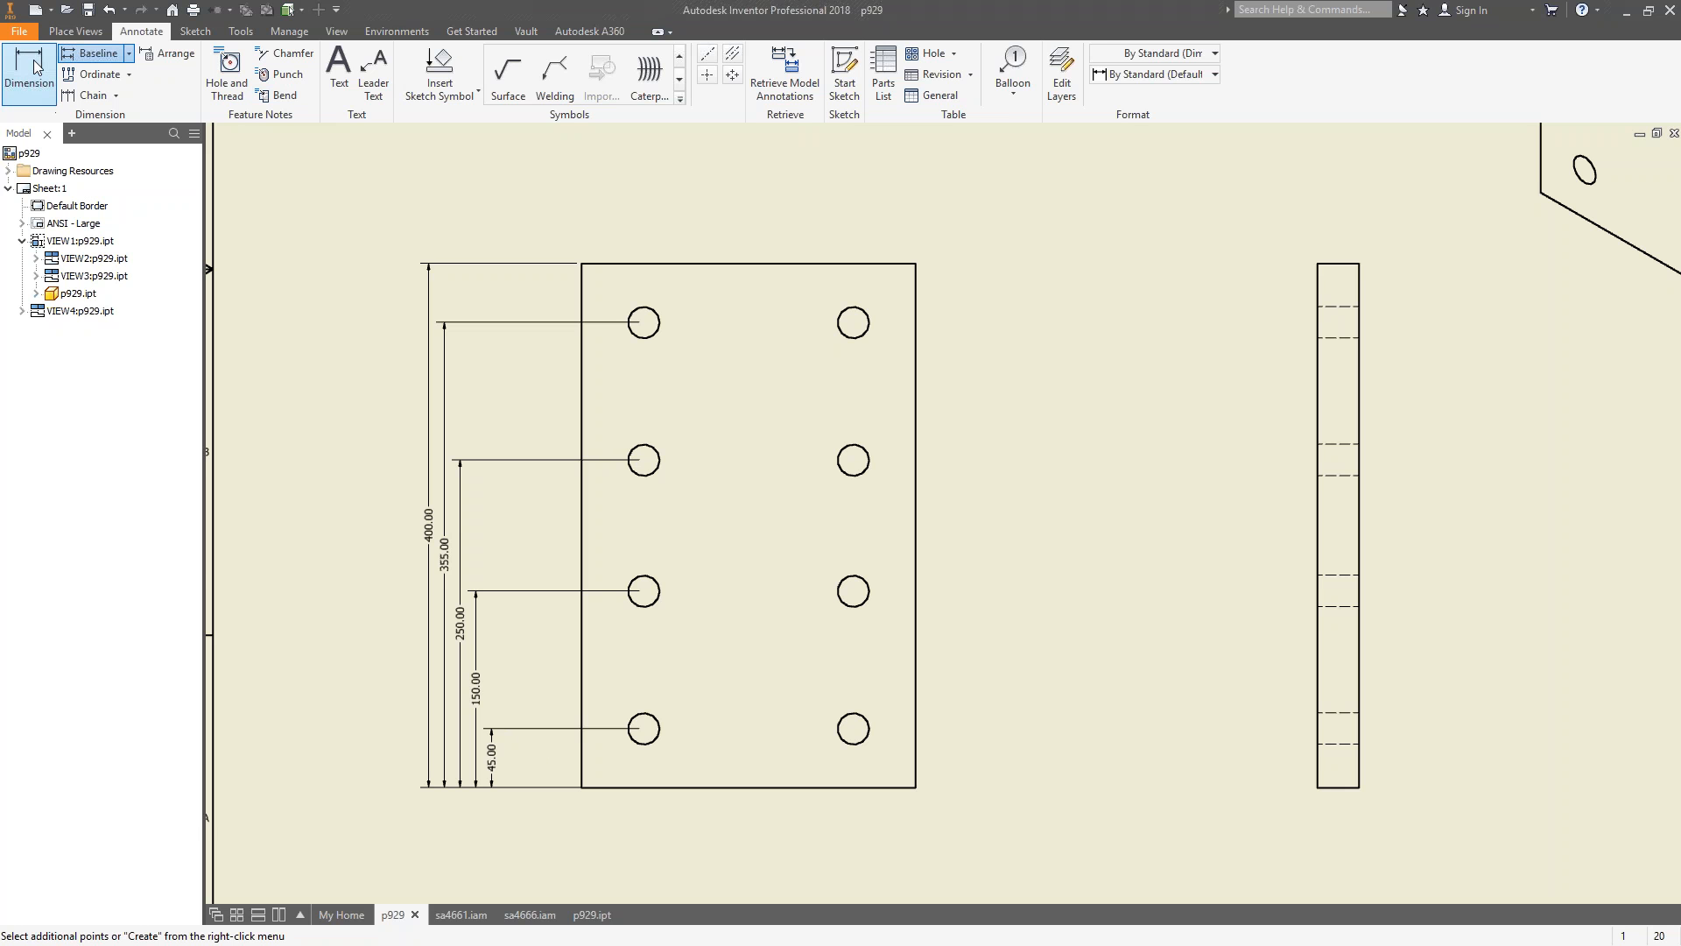
{"action": "key", "text": "Escape"}
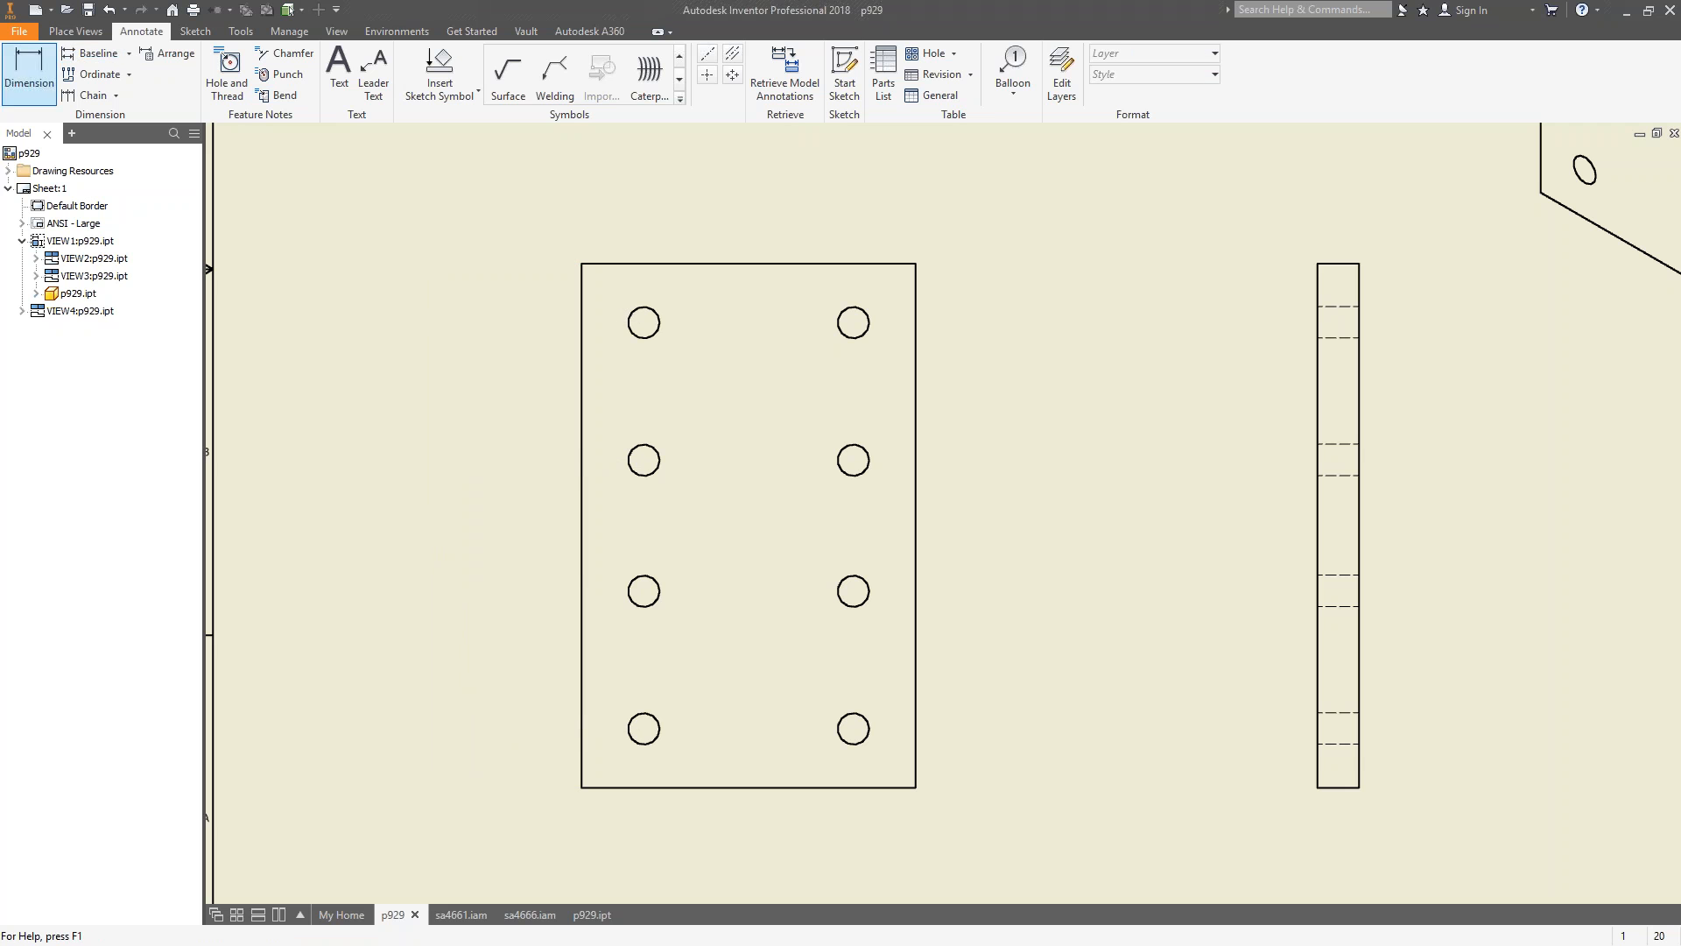
Create baseline dimensions from the plate's bottom edge to the four left holes and the top edge, placed left of the front view.
{"action": "left_click", "coordinate": [92, 53]}
{"action": "left_click", "coordinate": [612, 788]}
{"action": "left_click", "coordinate": [644, 713]}
{"action": "left_click", "coordinate": [644, 576]}
{"action": "left_click", "coordinate": [647, 473]}
{"action": "left_click", "coordinate": [645, 313]}
{"action": "left_click", "coordinate": [647, 265]}
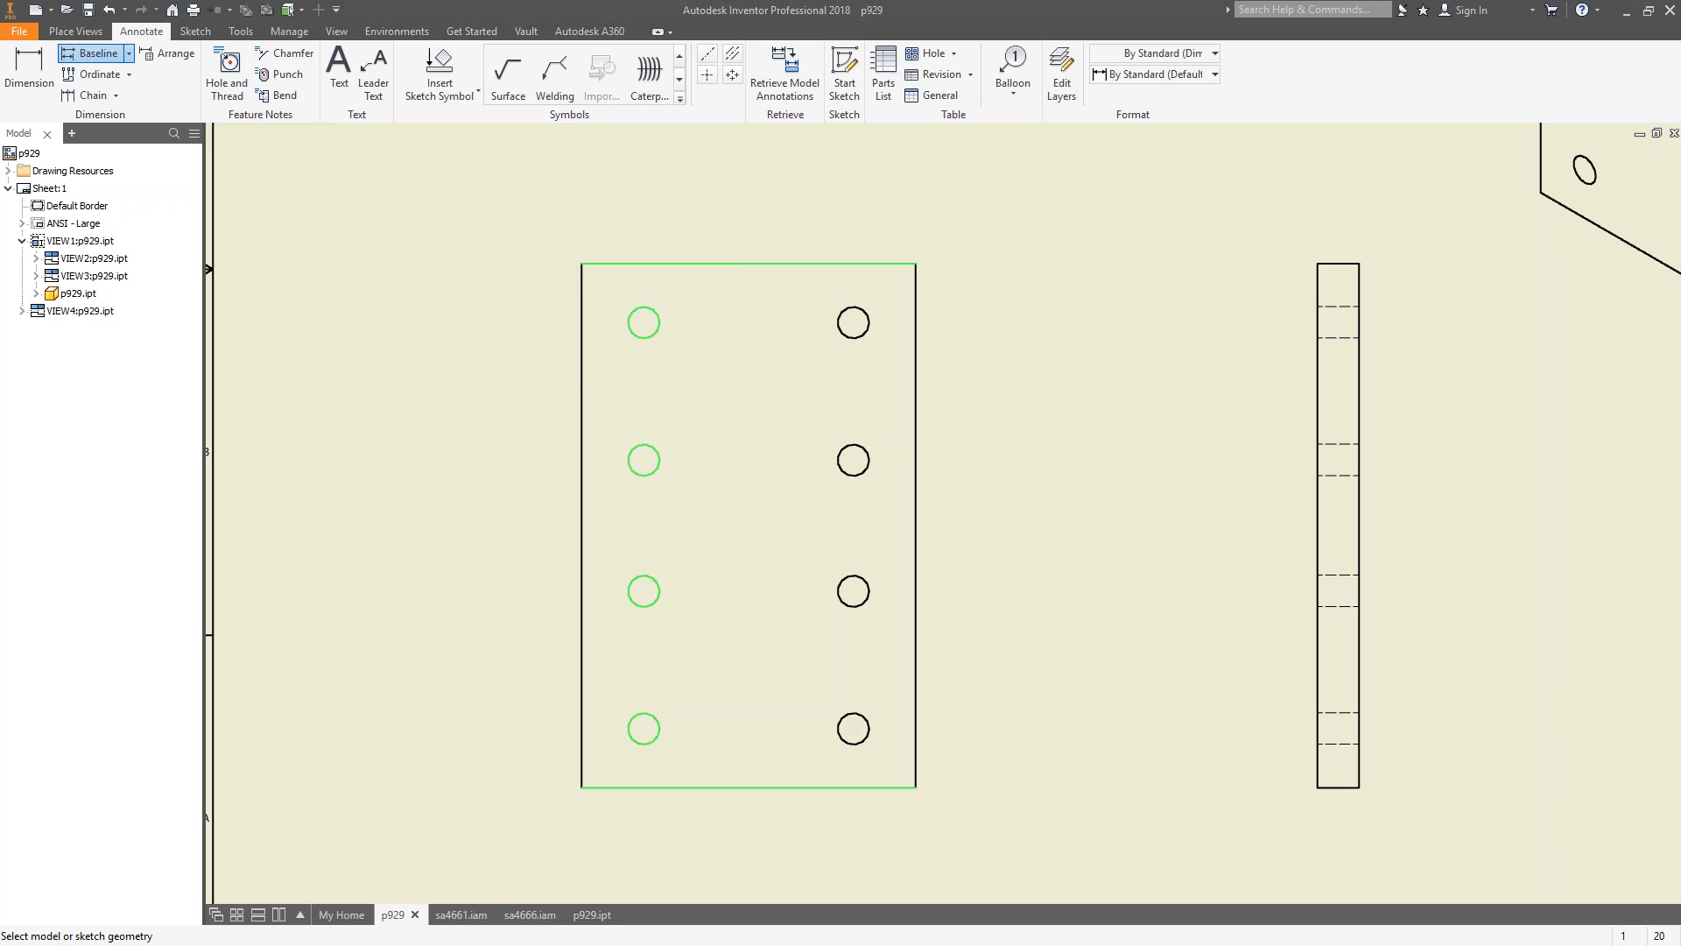
{"action": "right_click", "coordinate": [647, 268]}
{"action": "left_click", "coordinate": [551, 234]}
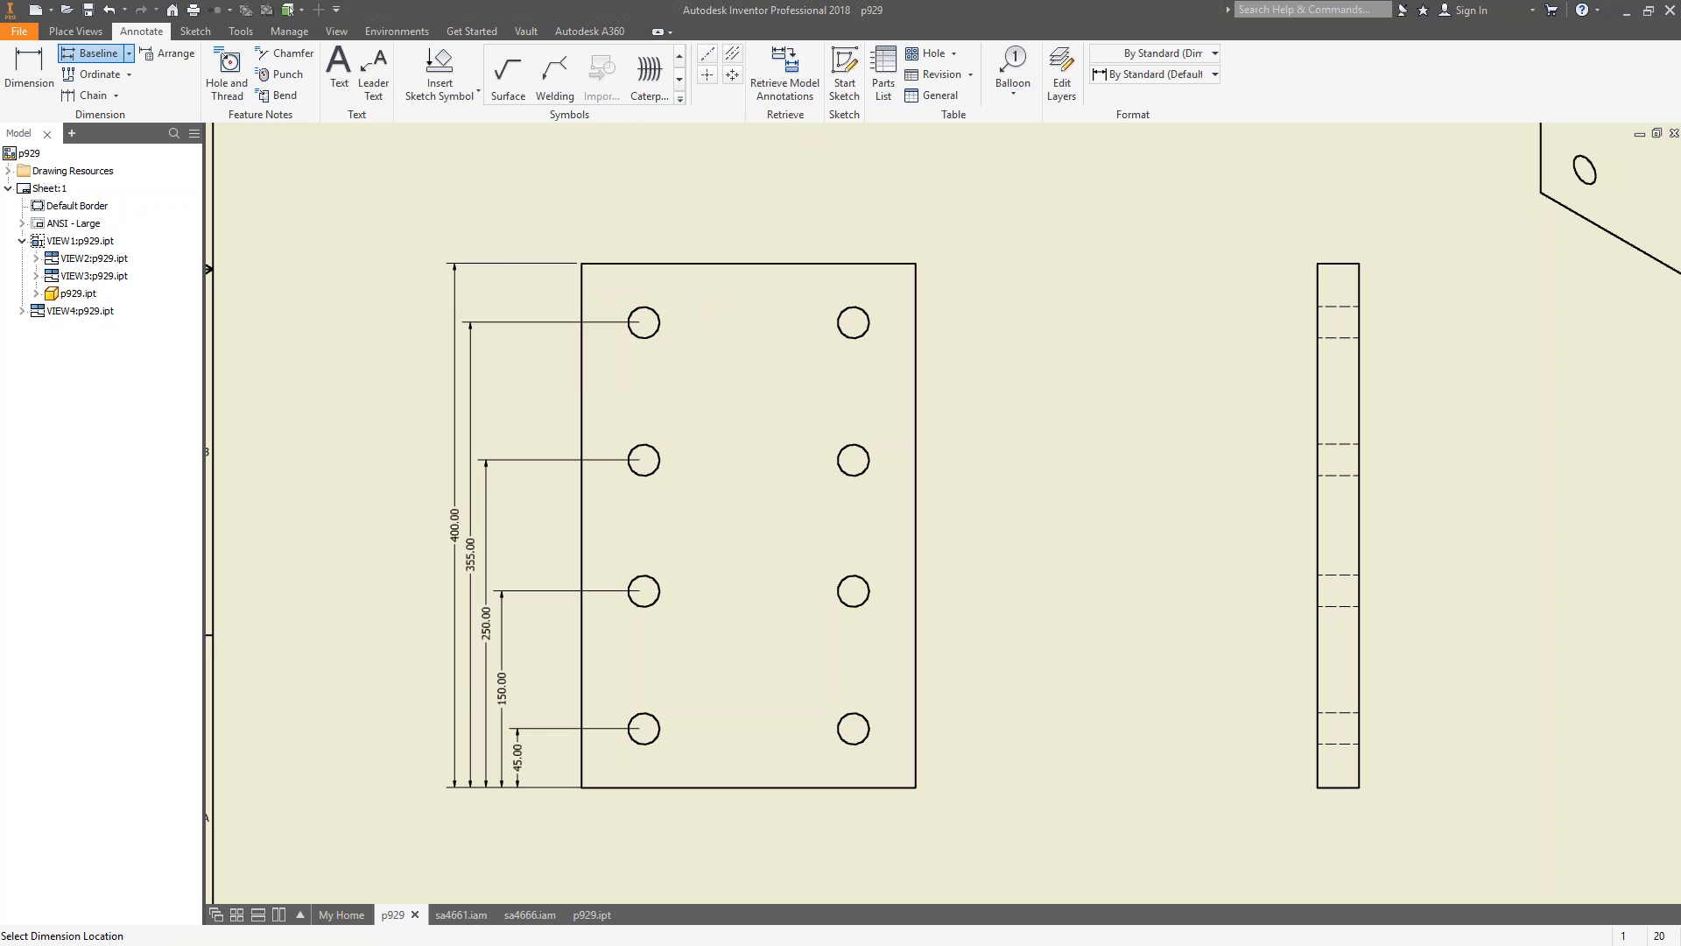
{"action": "left_click", "coordinate": [452, 508]}
{"action": "right_click", "coordinate": [507, 514]}
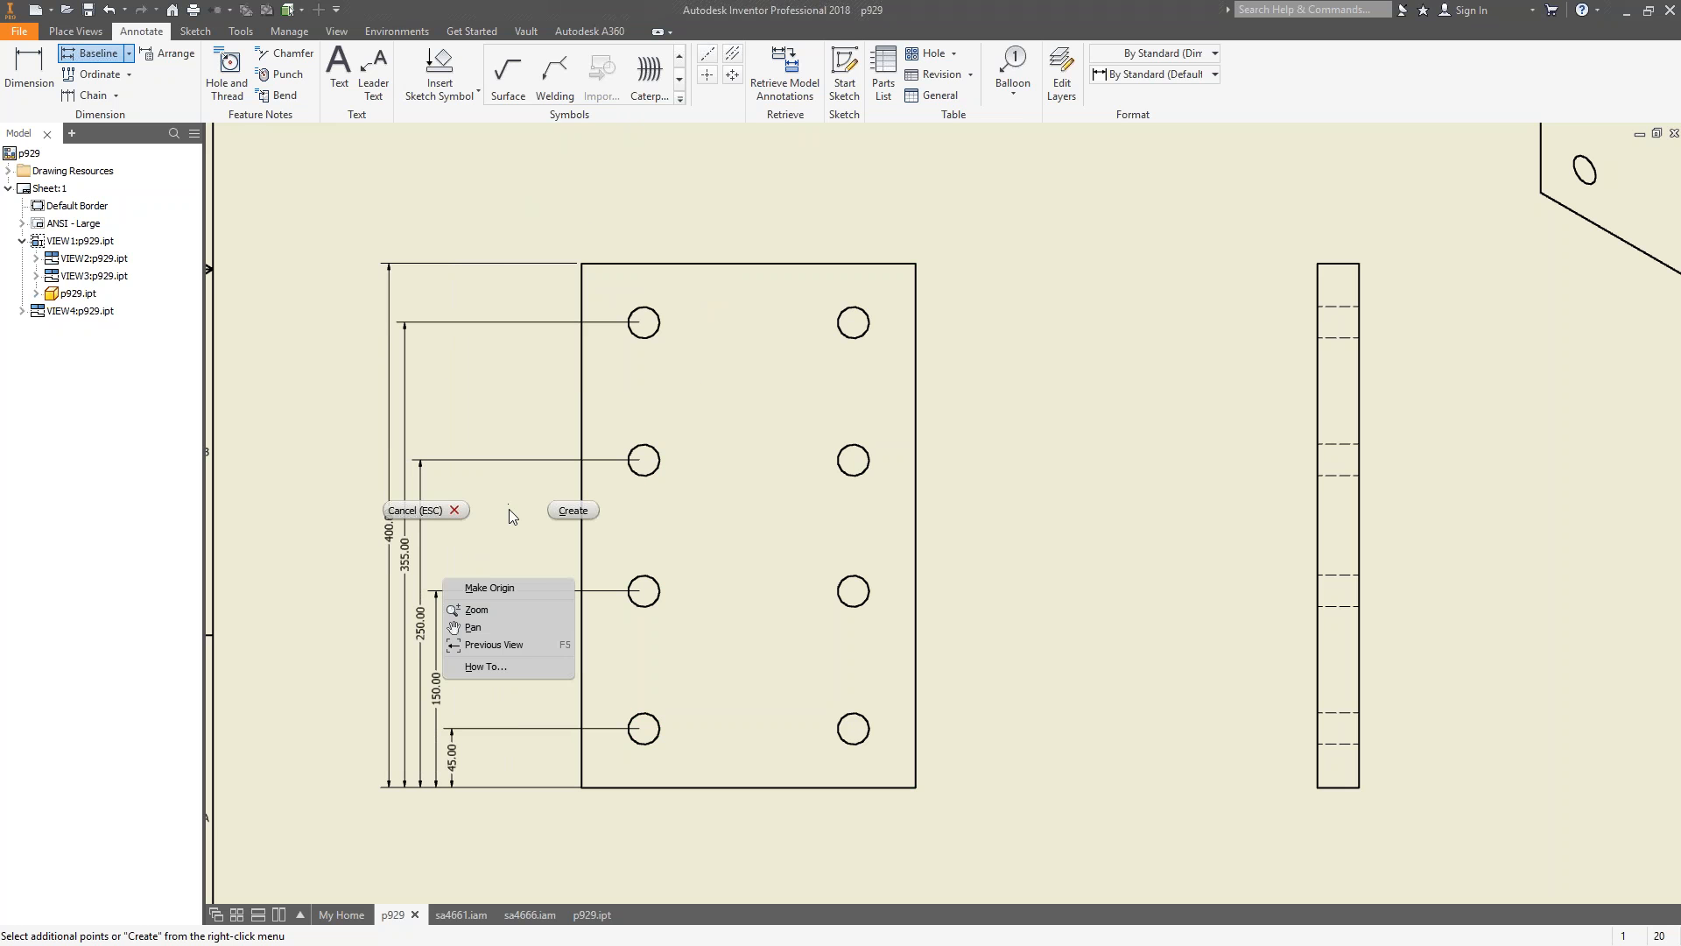
{"action": "left_click", "coordinate": [565, 511]}
Dimension the vertical distances from the plate's top edge to the upper three right holes individually, staggered right of the front view.
{"action": "left_click", "coordinate": [29, 70]}
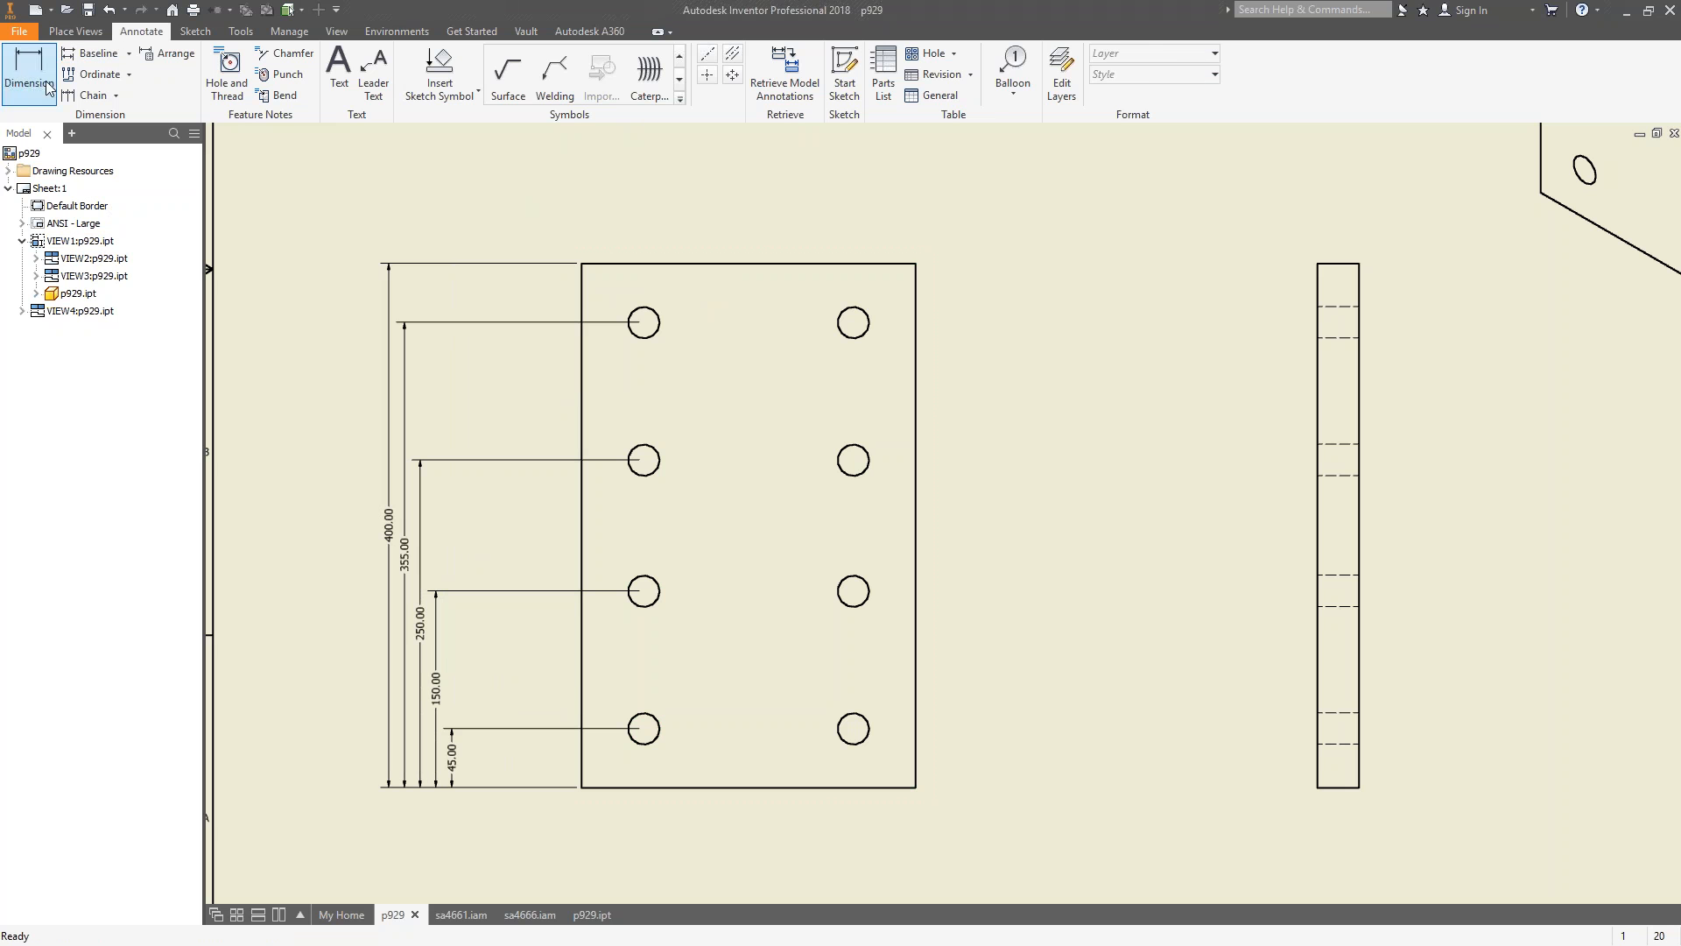
{"action": "left_click", "coordinate": [880, 264]}
{"action": "left_click", "coordinate": [855, 317]}
{"action": "left_click", "coordinate": [967, 321]}
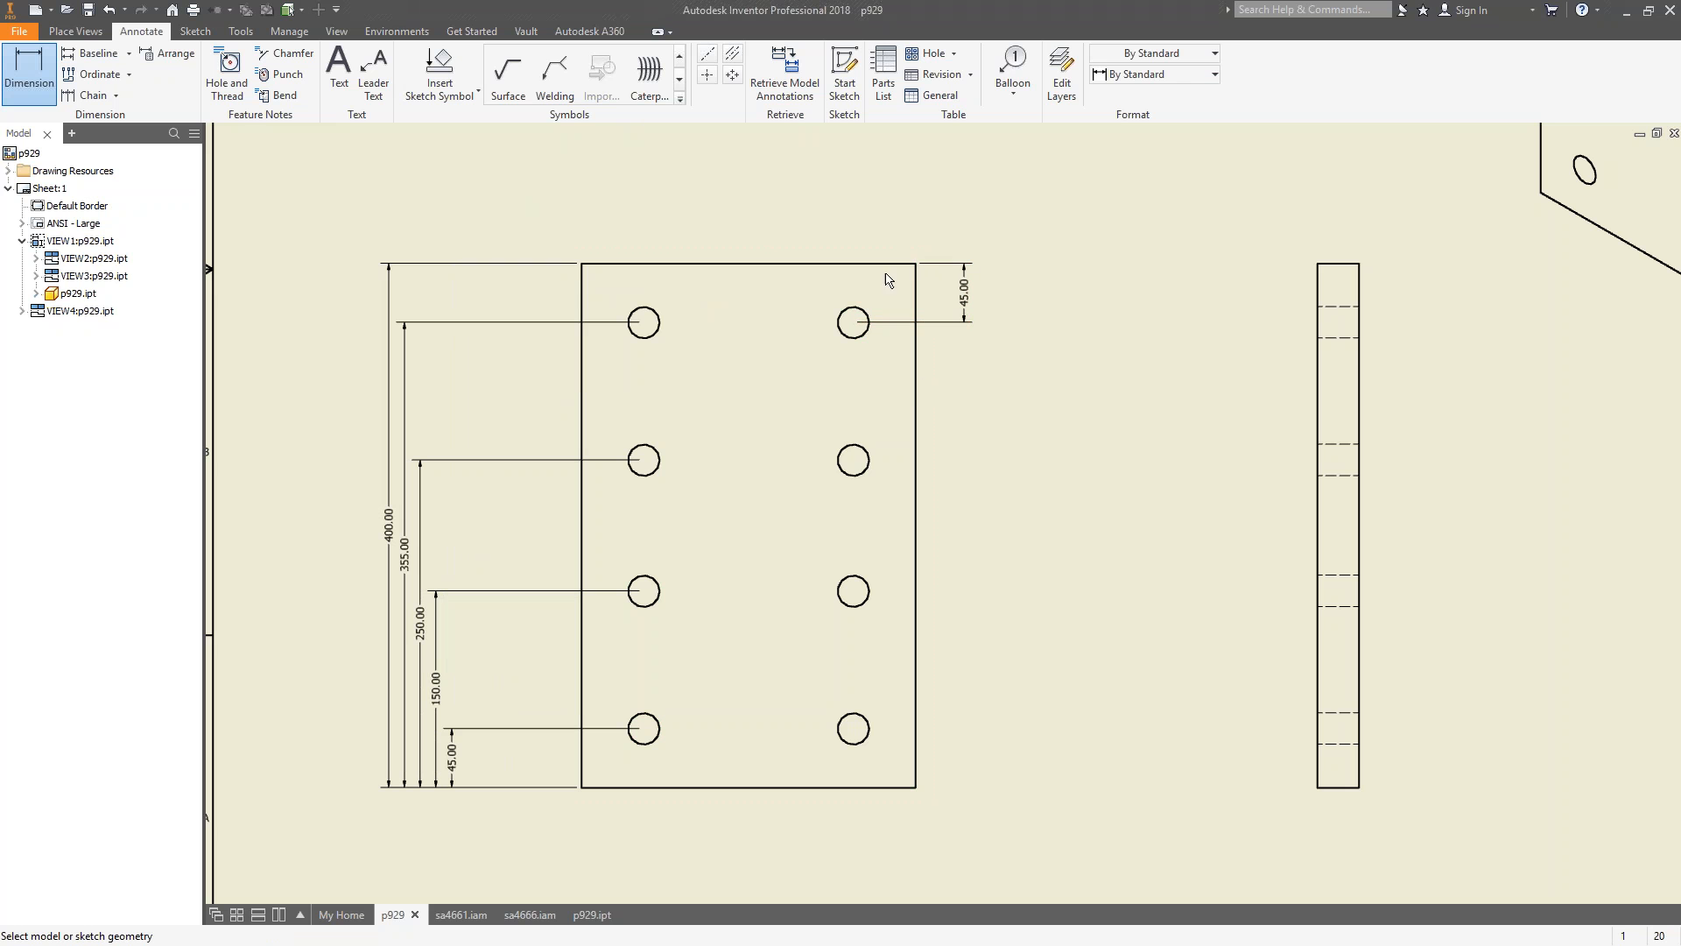
{"action": "left_click", "coordinate": [744, 264]}
{"action": "left_click", "coordinate": [854, 460]}
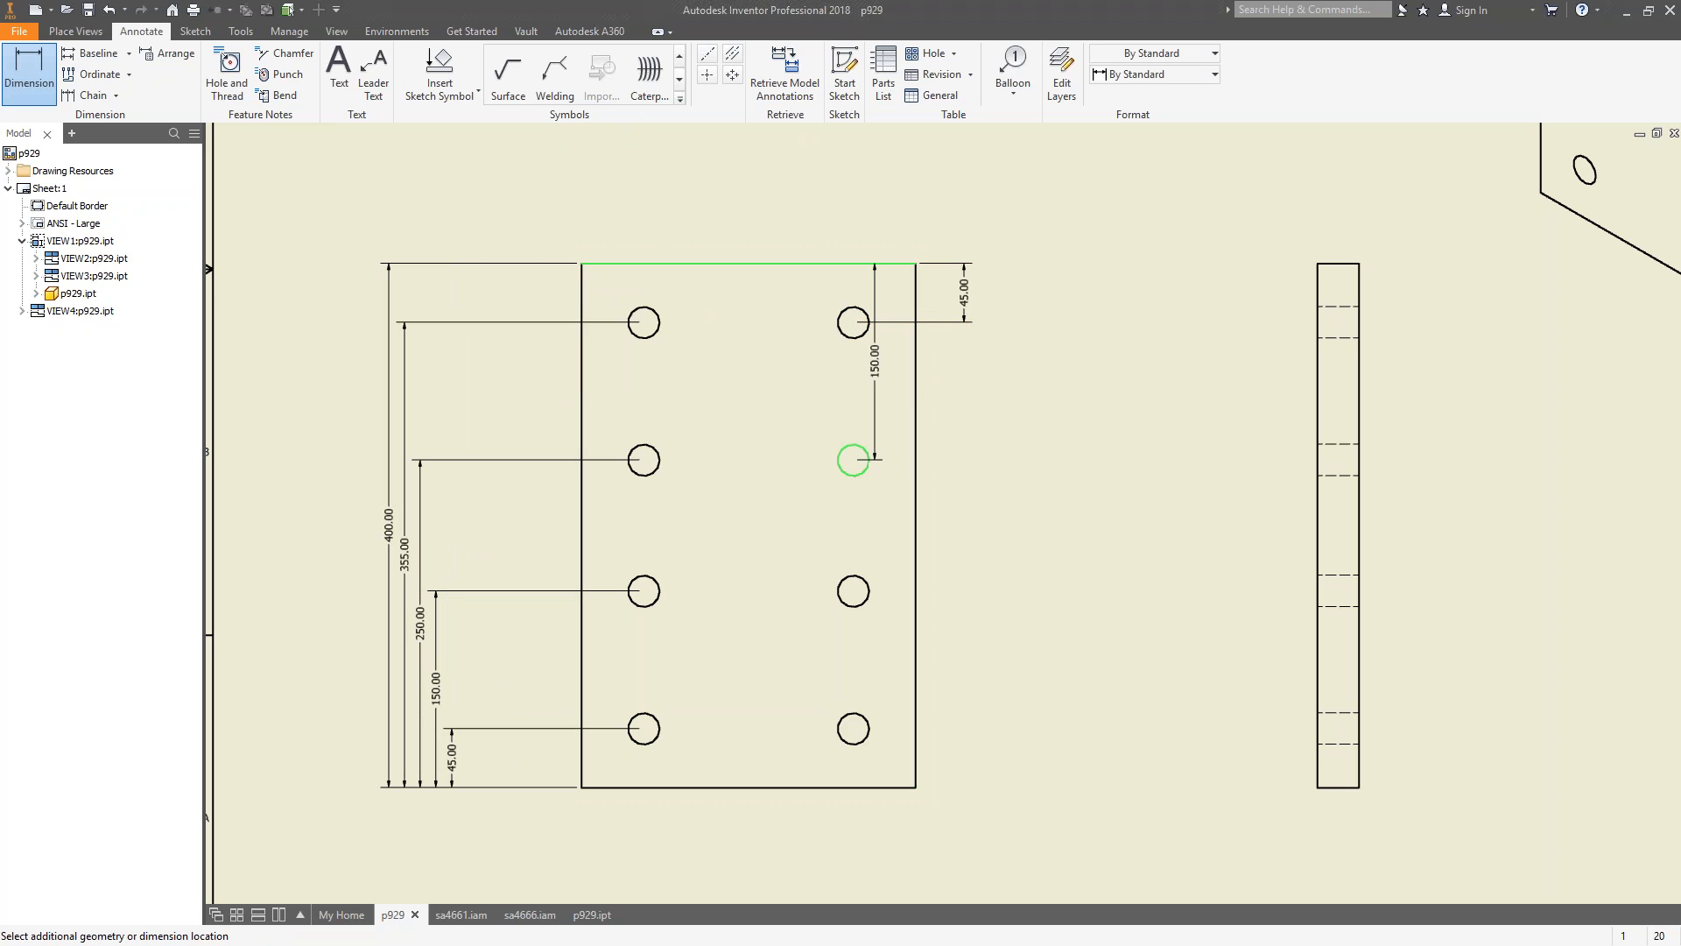
{"action": "left_click", "coordinate": [992, 412]}
{"action": "left_click", "coordinate": [854, 263]}
{"action": "left_click", "coordinate": [854, 591]}
{"action": "left_click", "coordinate": [1020, 553]}
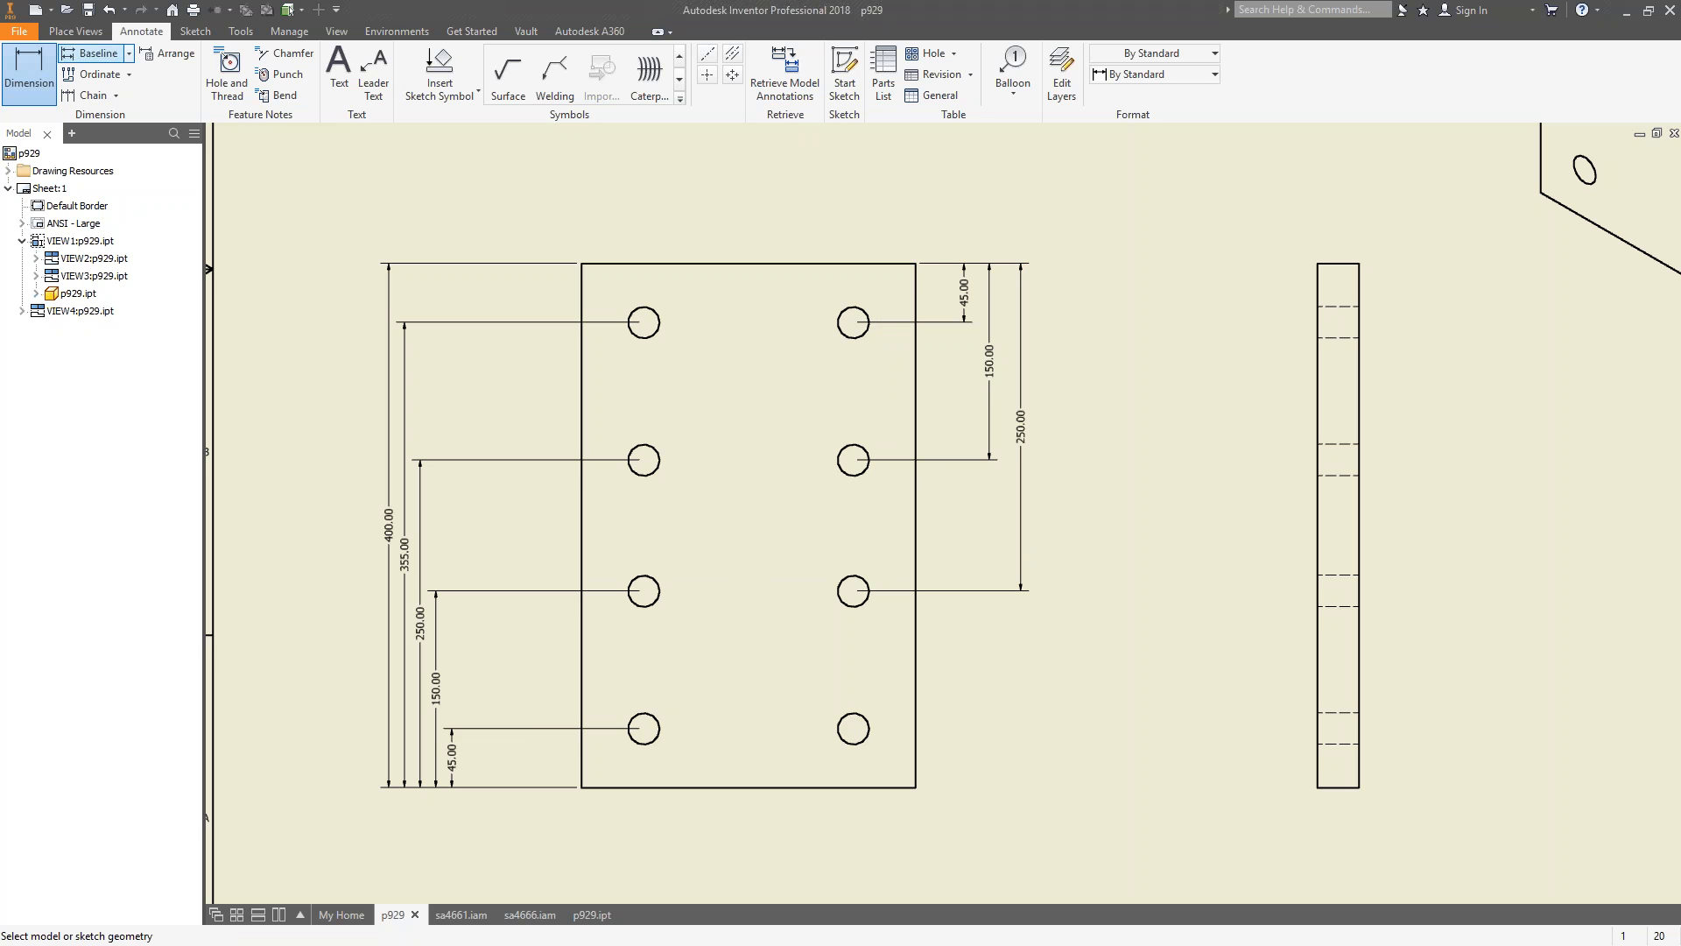
{"action": "left_click", "coordinate": [95, 54]}
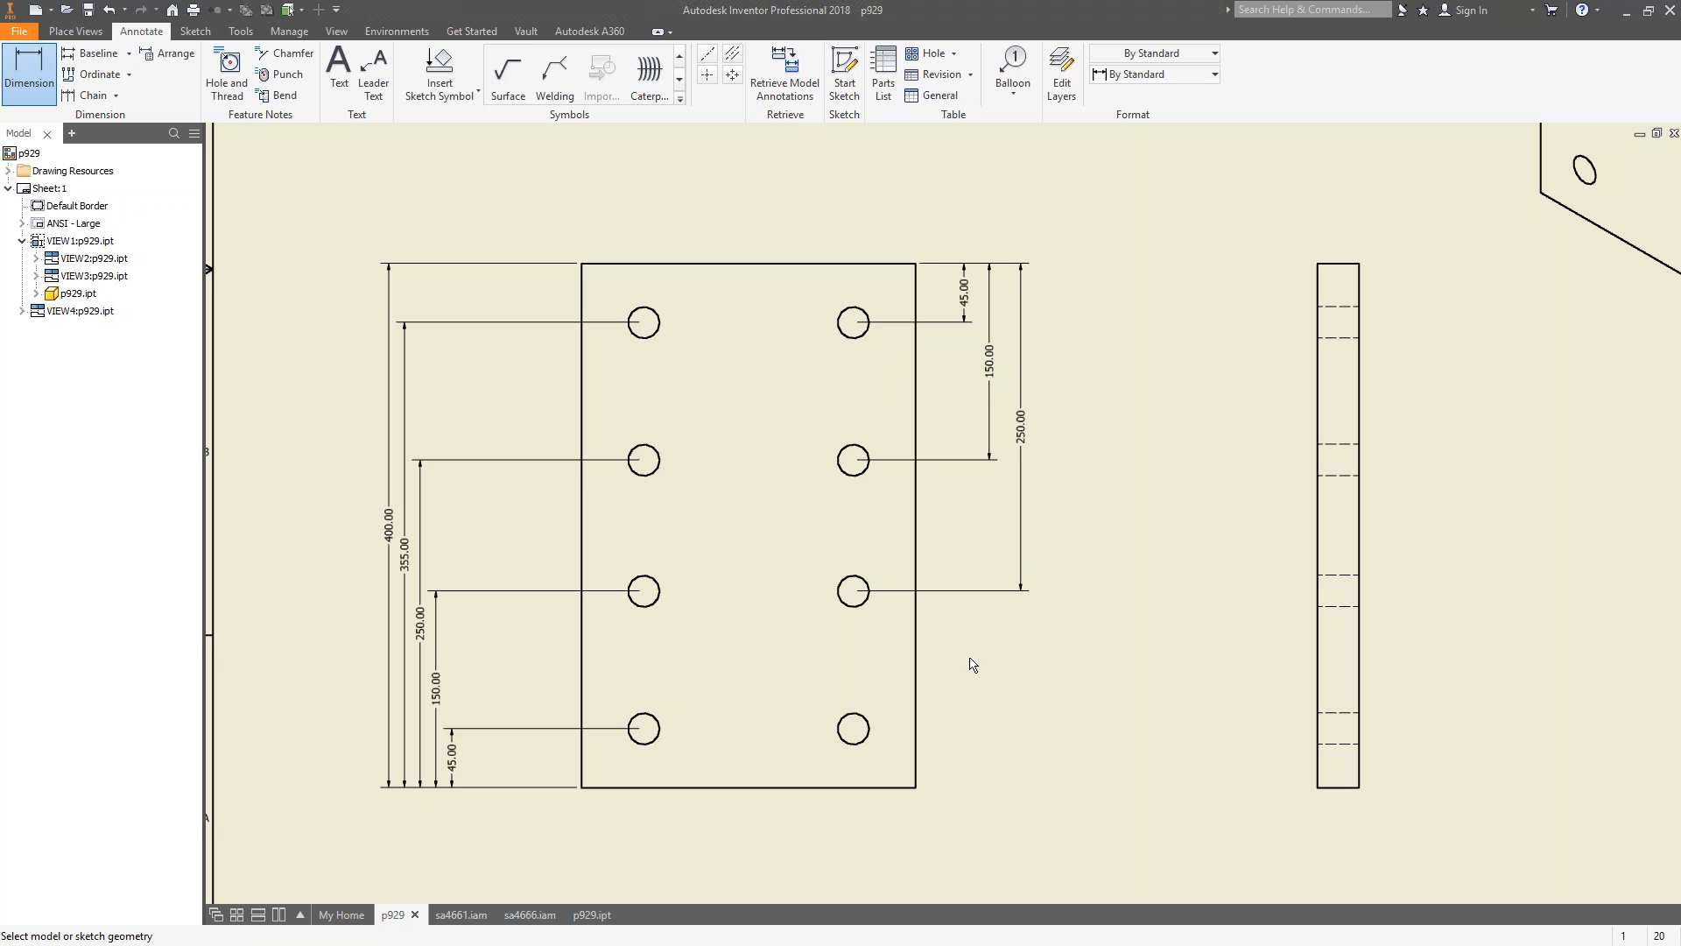
{"action": "double_click", "coordinate": [1014, 595]}
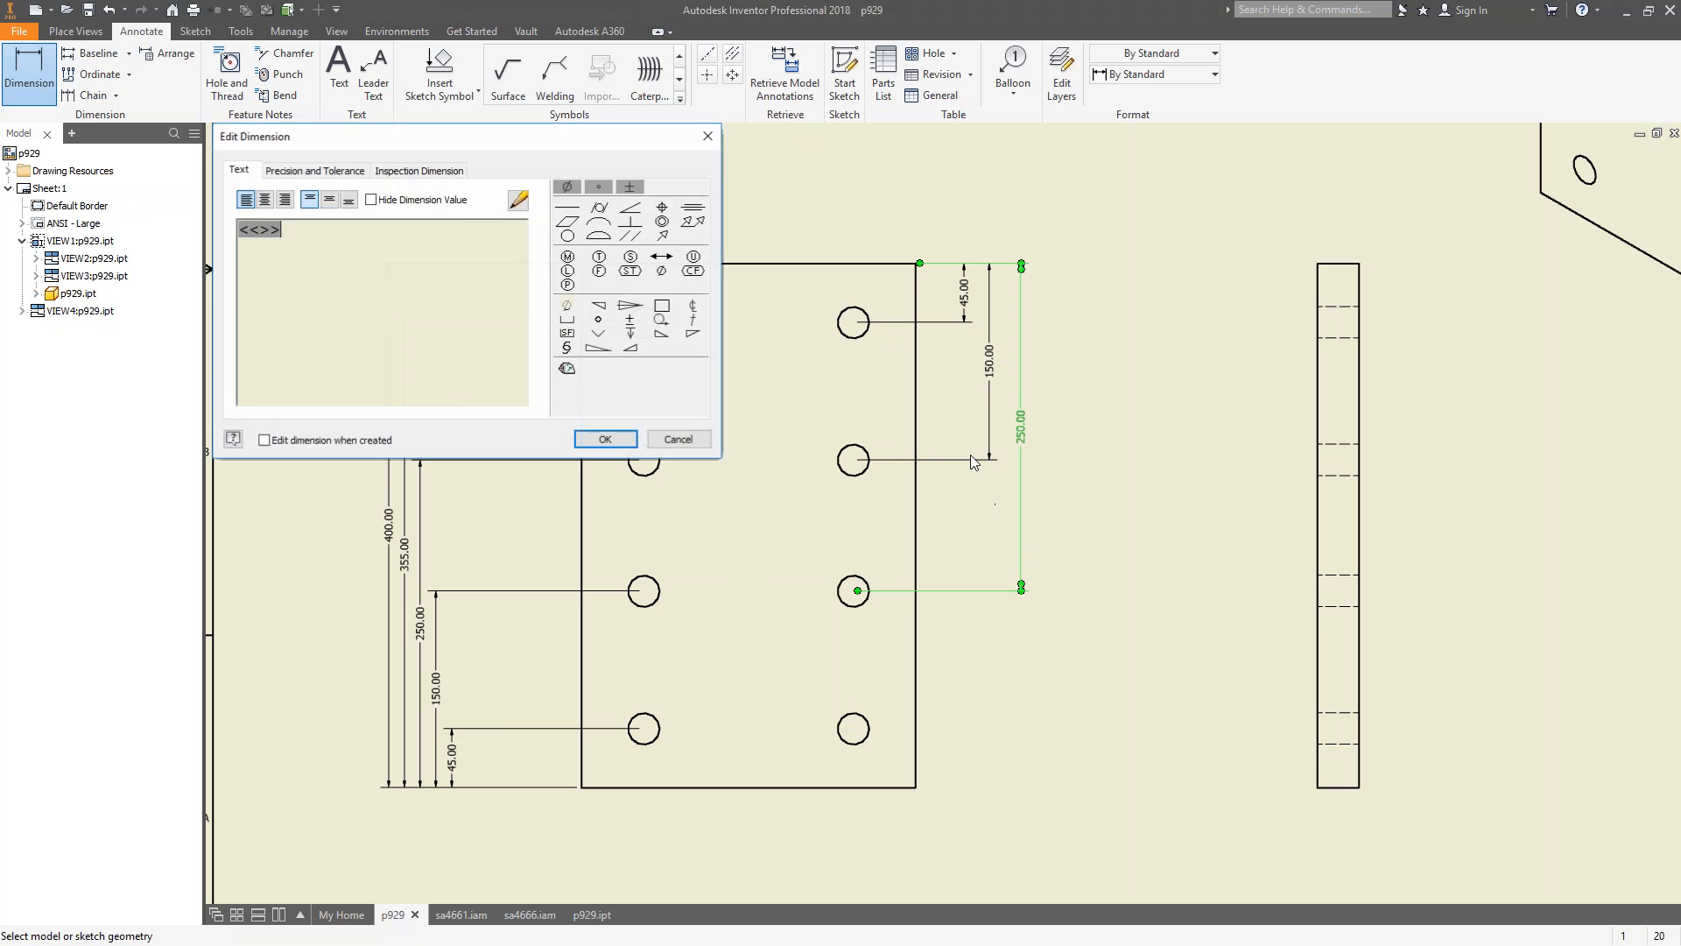
{"action": "left_click", "coordinate": [676, 437]}
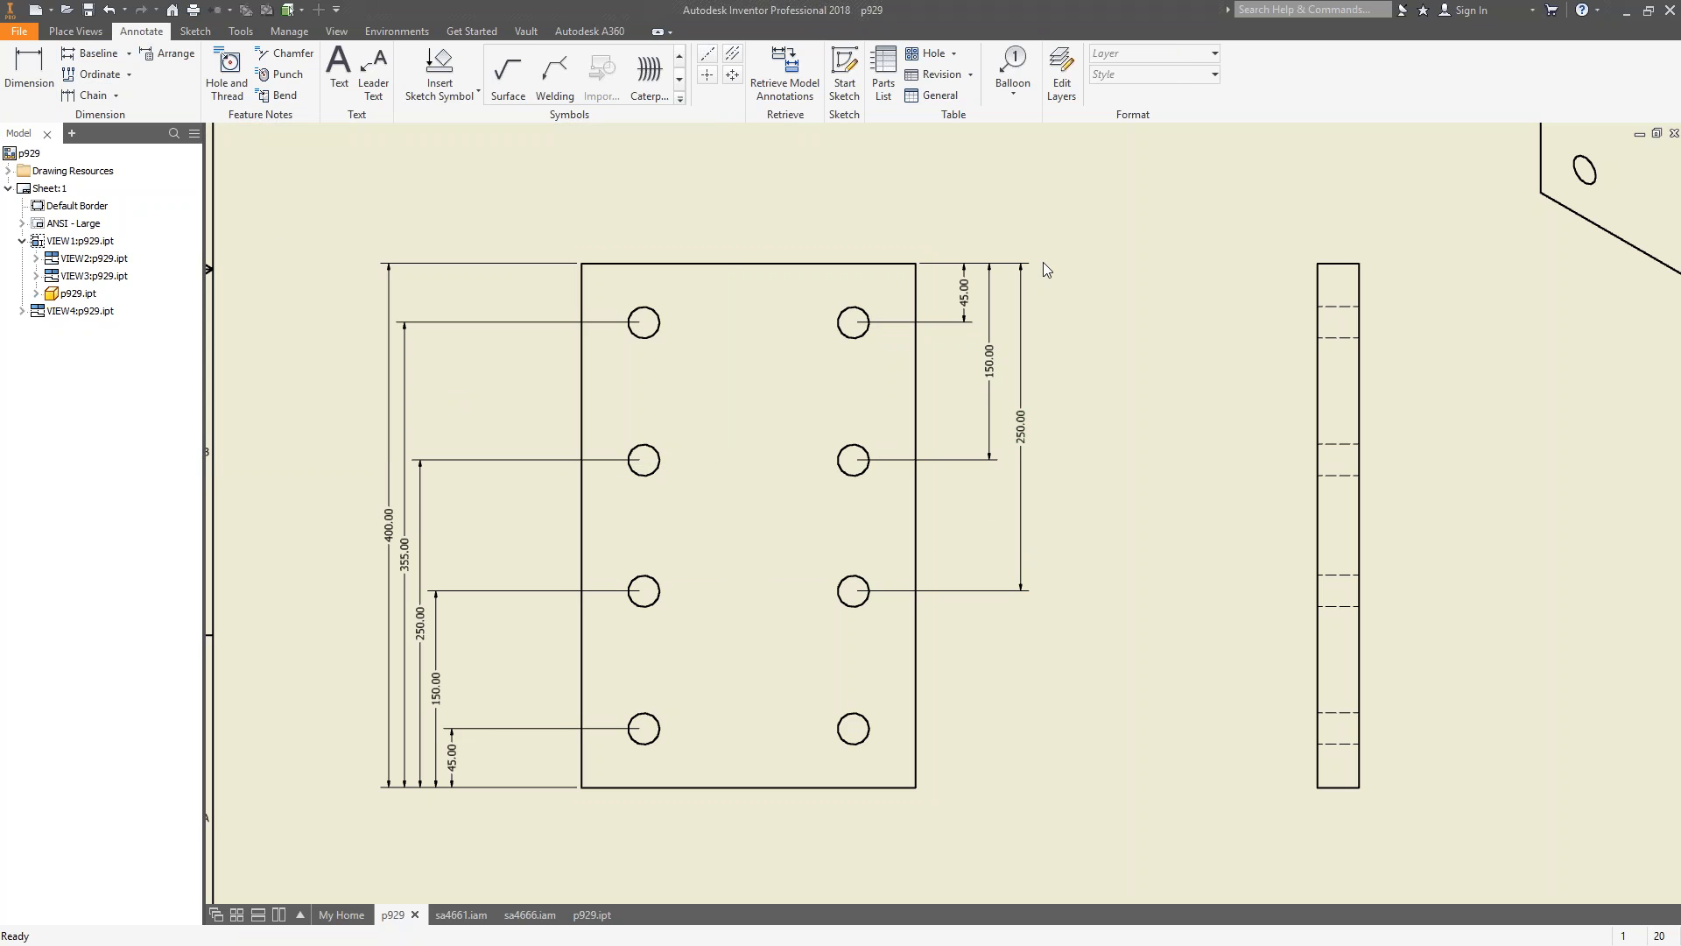
Delete the three individual dimensions and the whole baseline dimension set from the front view.
{"action": "left_click_drag", "start_coordinate": [1073, 241], "coordinate": [976, 333]}
{"action": "key", "text": "Delete"}
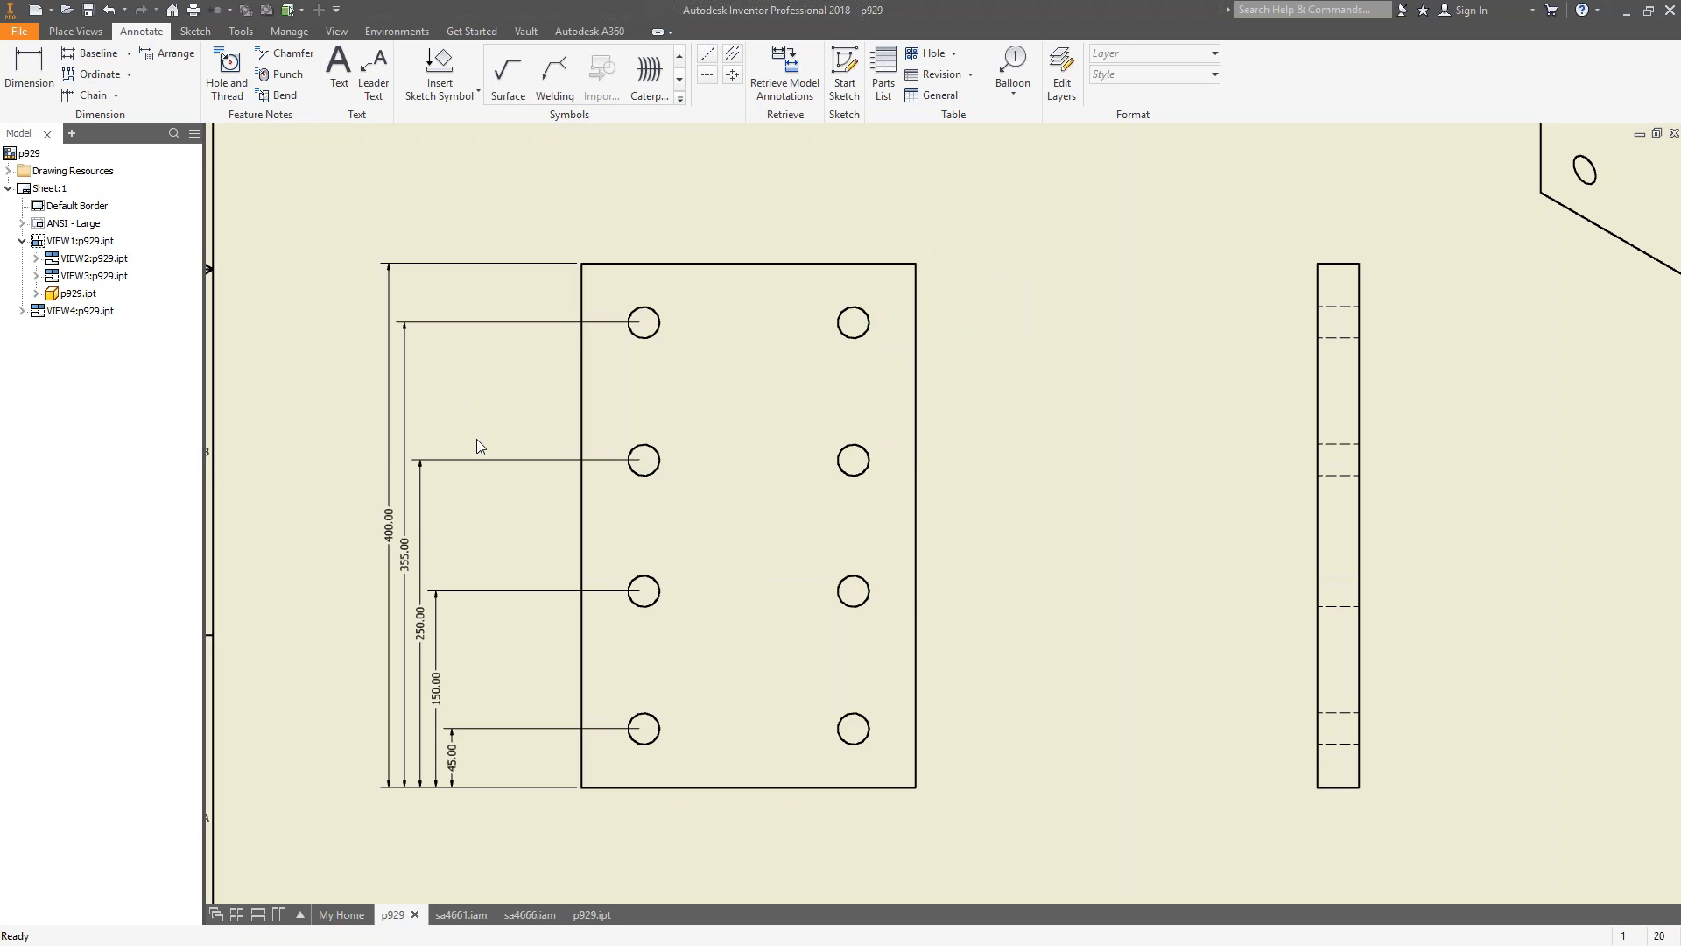
{"action": "left_click_drag", "start_coordinate": [488, 826], "coordinate": [362, 738]}
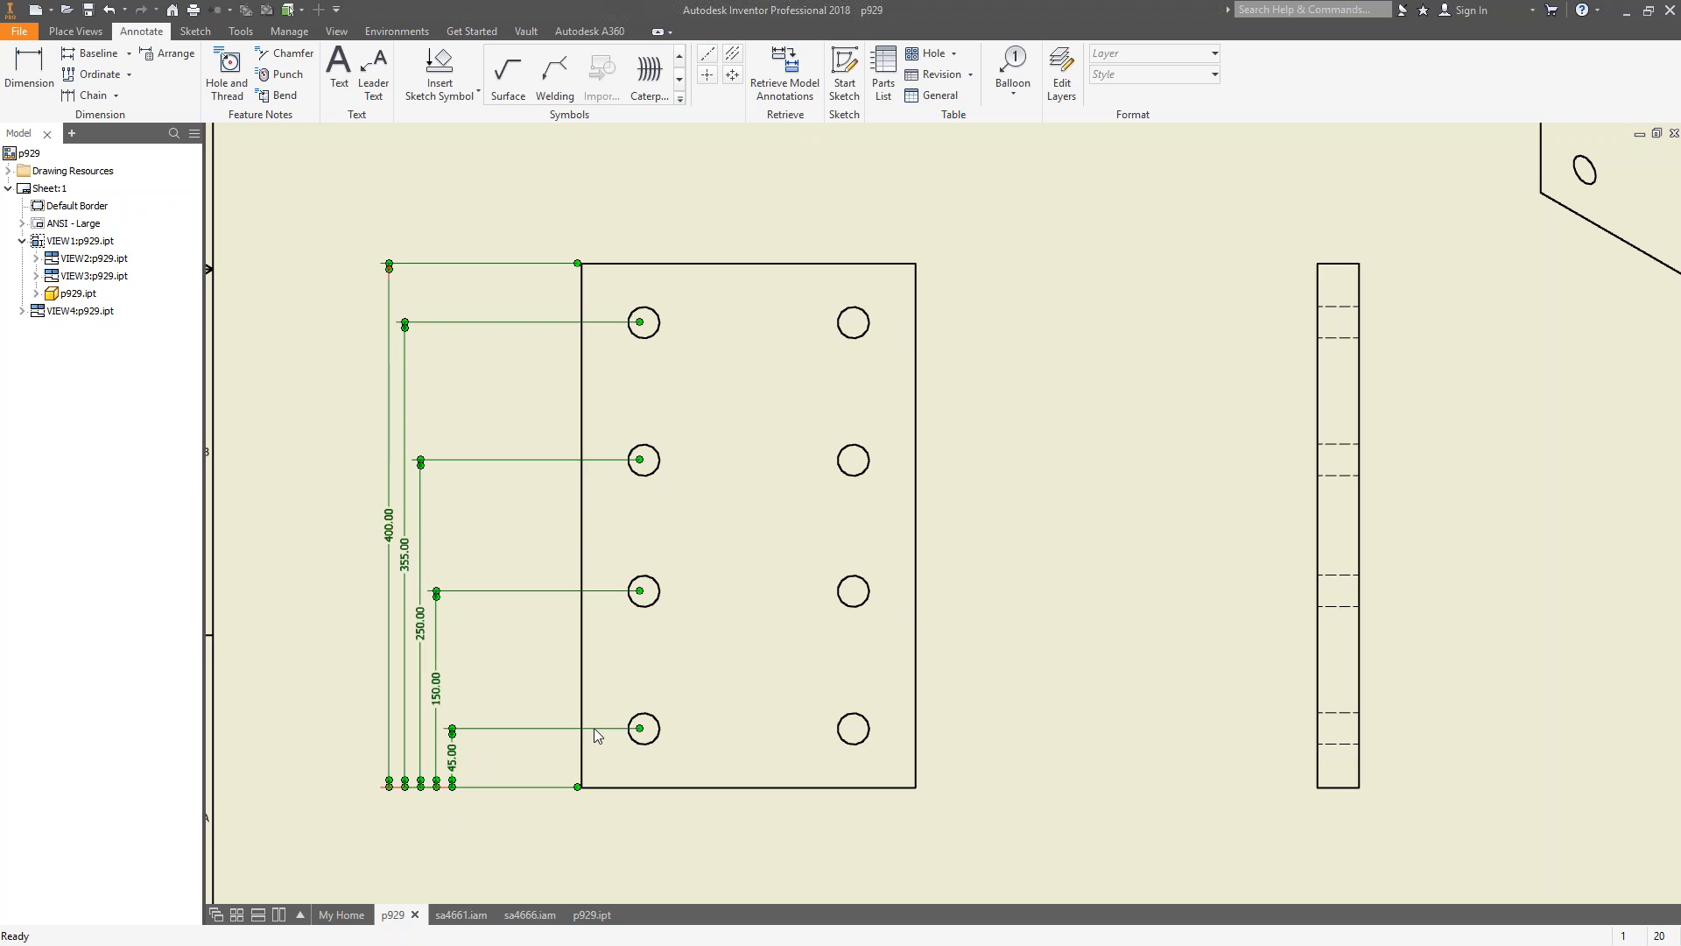
{"action": "key", "text": "Delete"}
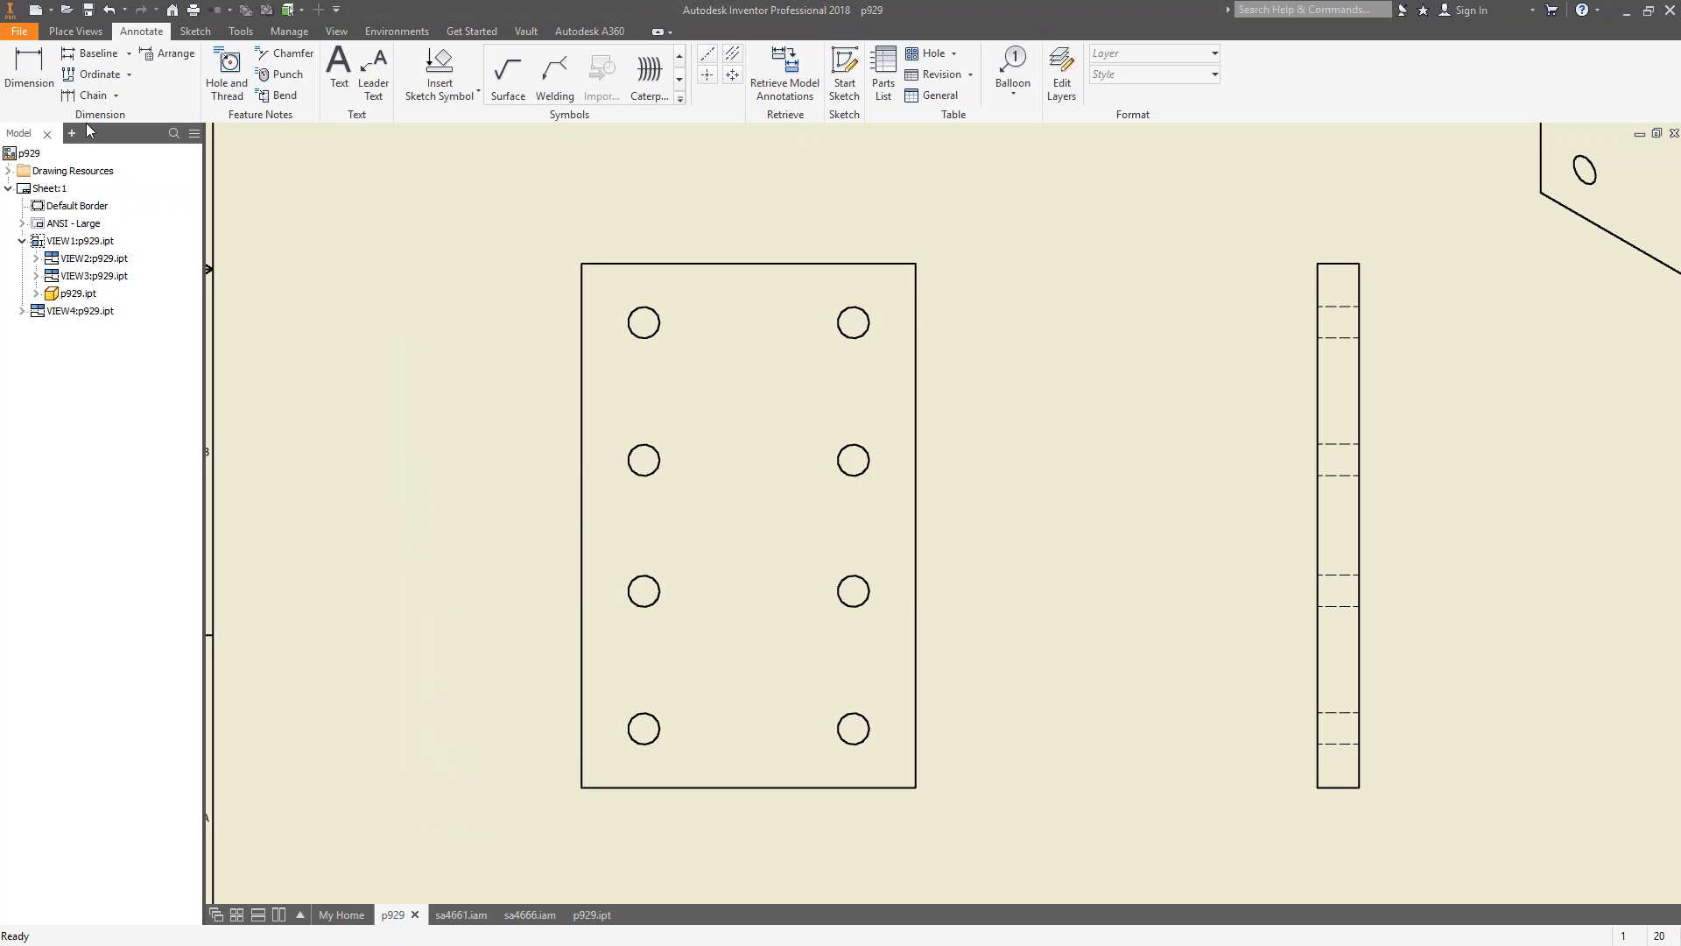
Start ordinate dimensions on the front view with the origin at the plate's lower right corner.
{"action": "left_click", "coordinate": [100, 80]}
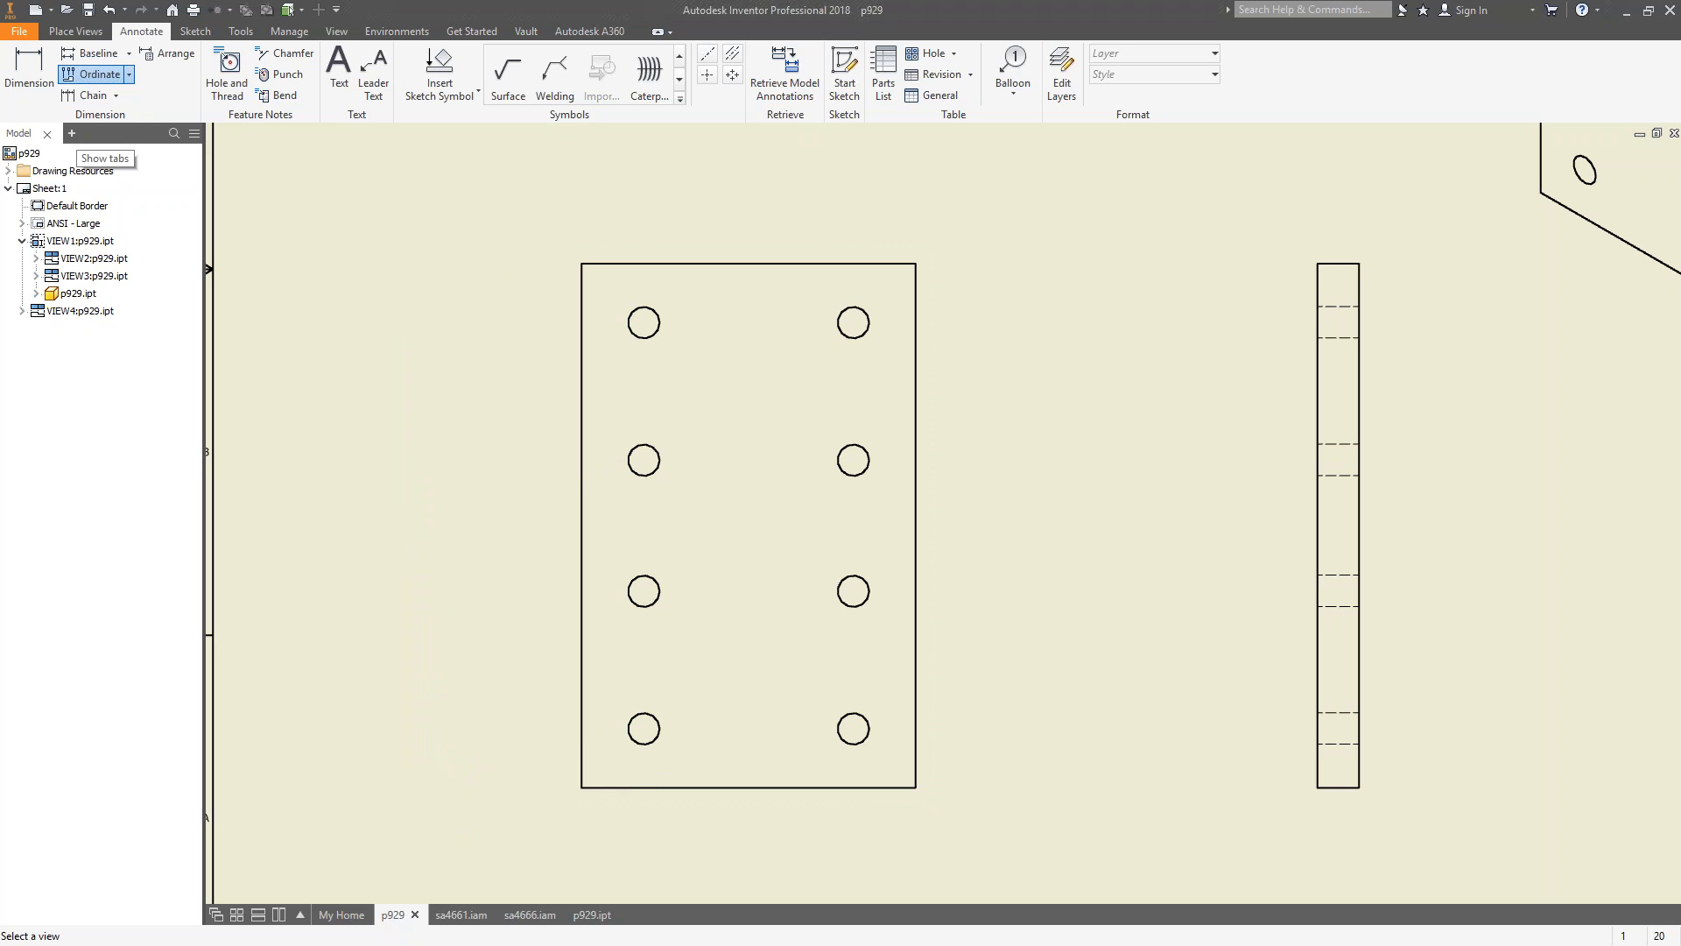
{"action": "key", "text": "Escape"}
{"action": "left_click", "coordinate": [96, 75]}
{"action": "left_click", "coordinate": [617, 778]}
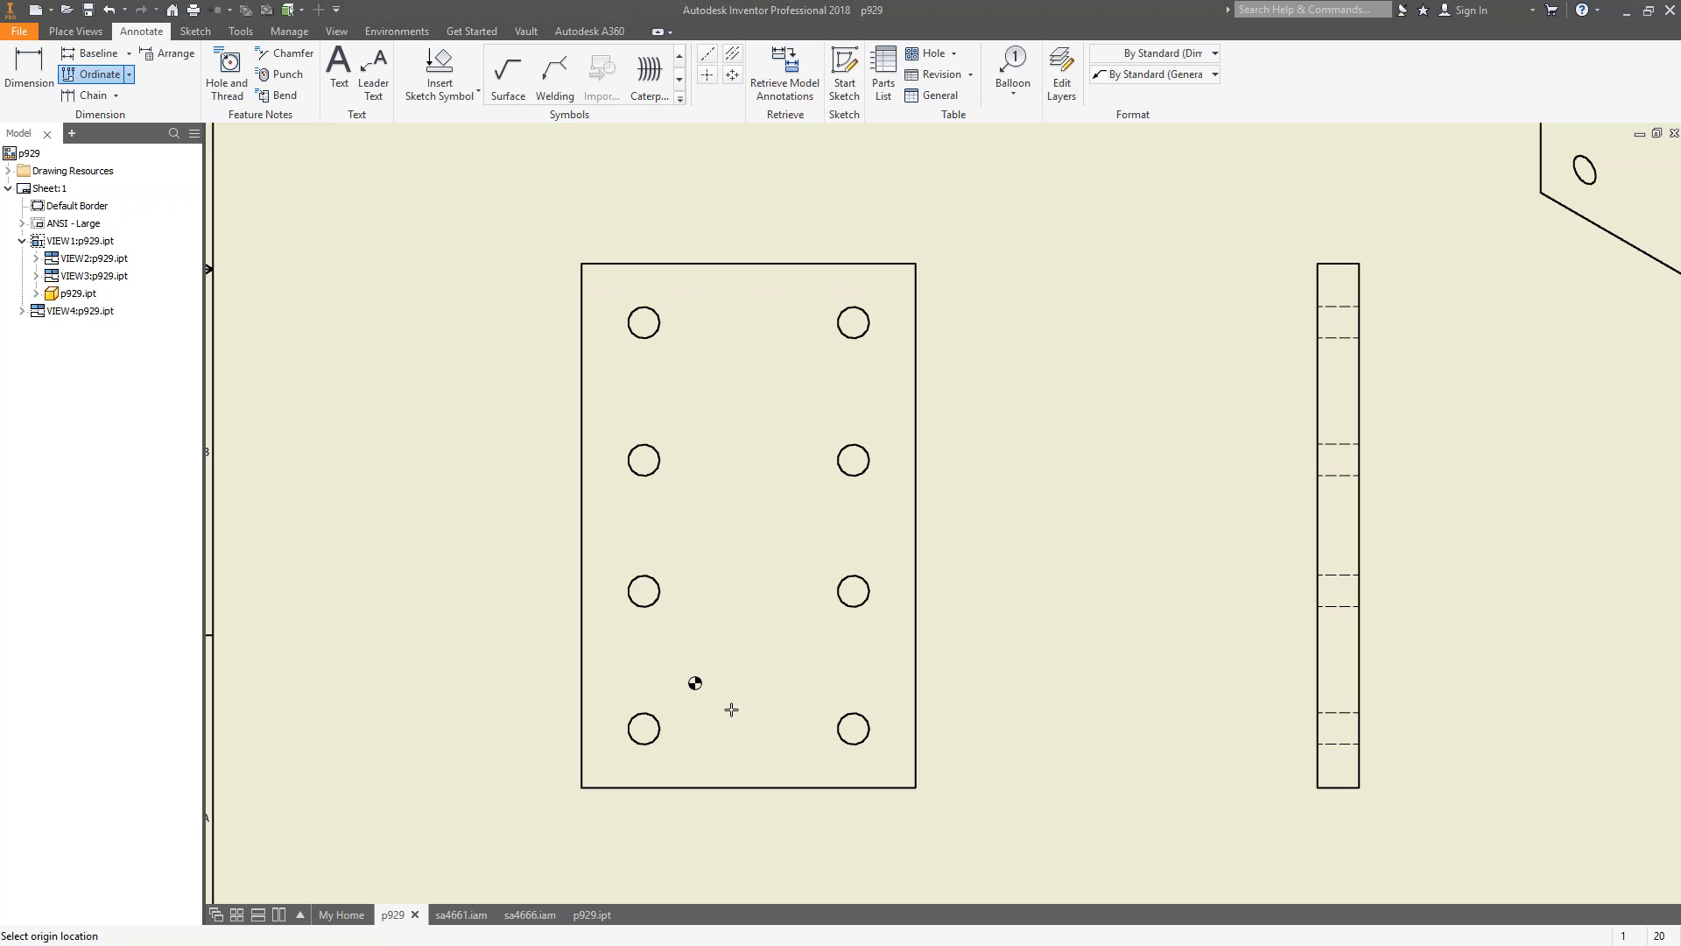
{"action": "left_click", "coordinate": [916, 788]}
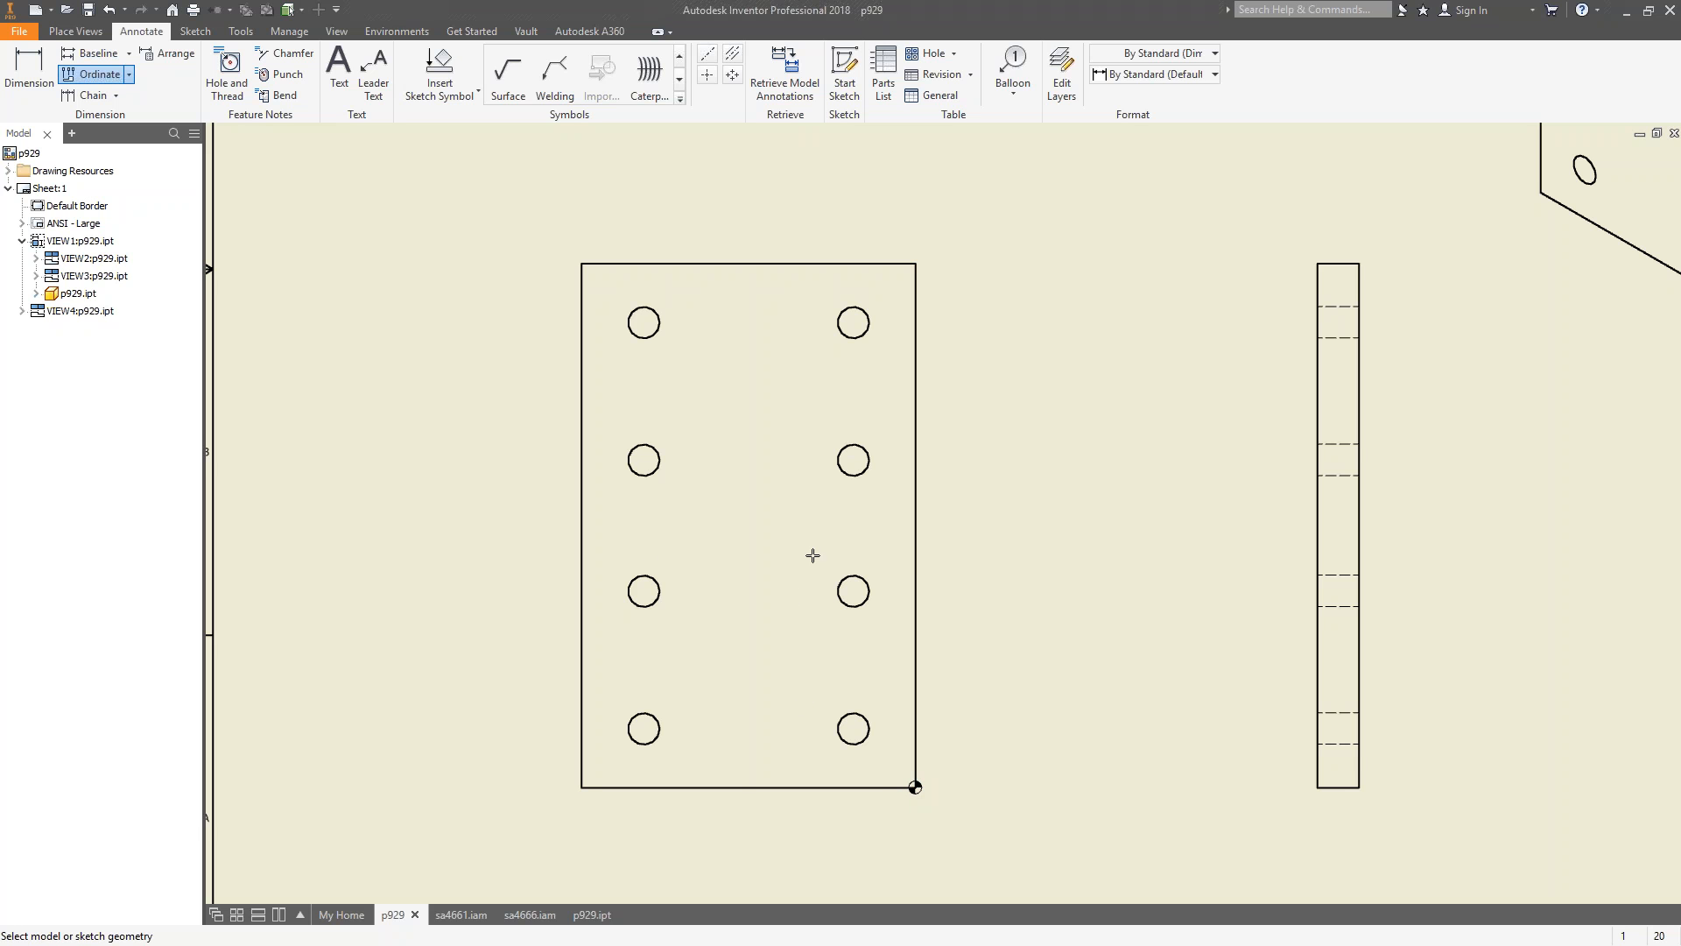
Create ordinate dimensions for the heights of all eight holes, placed right of the front view.
{"action": "left_click", "coordinate": [859, 714]}
{"action": "left_click", "coordinate": [859, 576]}
{"action": "left_click", "coordinate": [865, 467]}
{"action": "left_click", "coordinate": [861, 330]}
{"action": "left_click", "coordinate": [651, 337]}
{"action": "left_click", "coordinate": [655, 453]}
{"action": "left_click", "coordinate": [659, 584]}
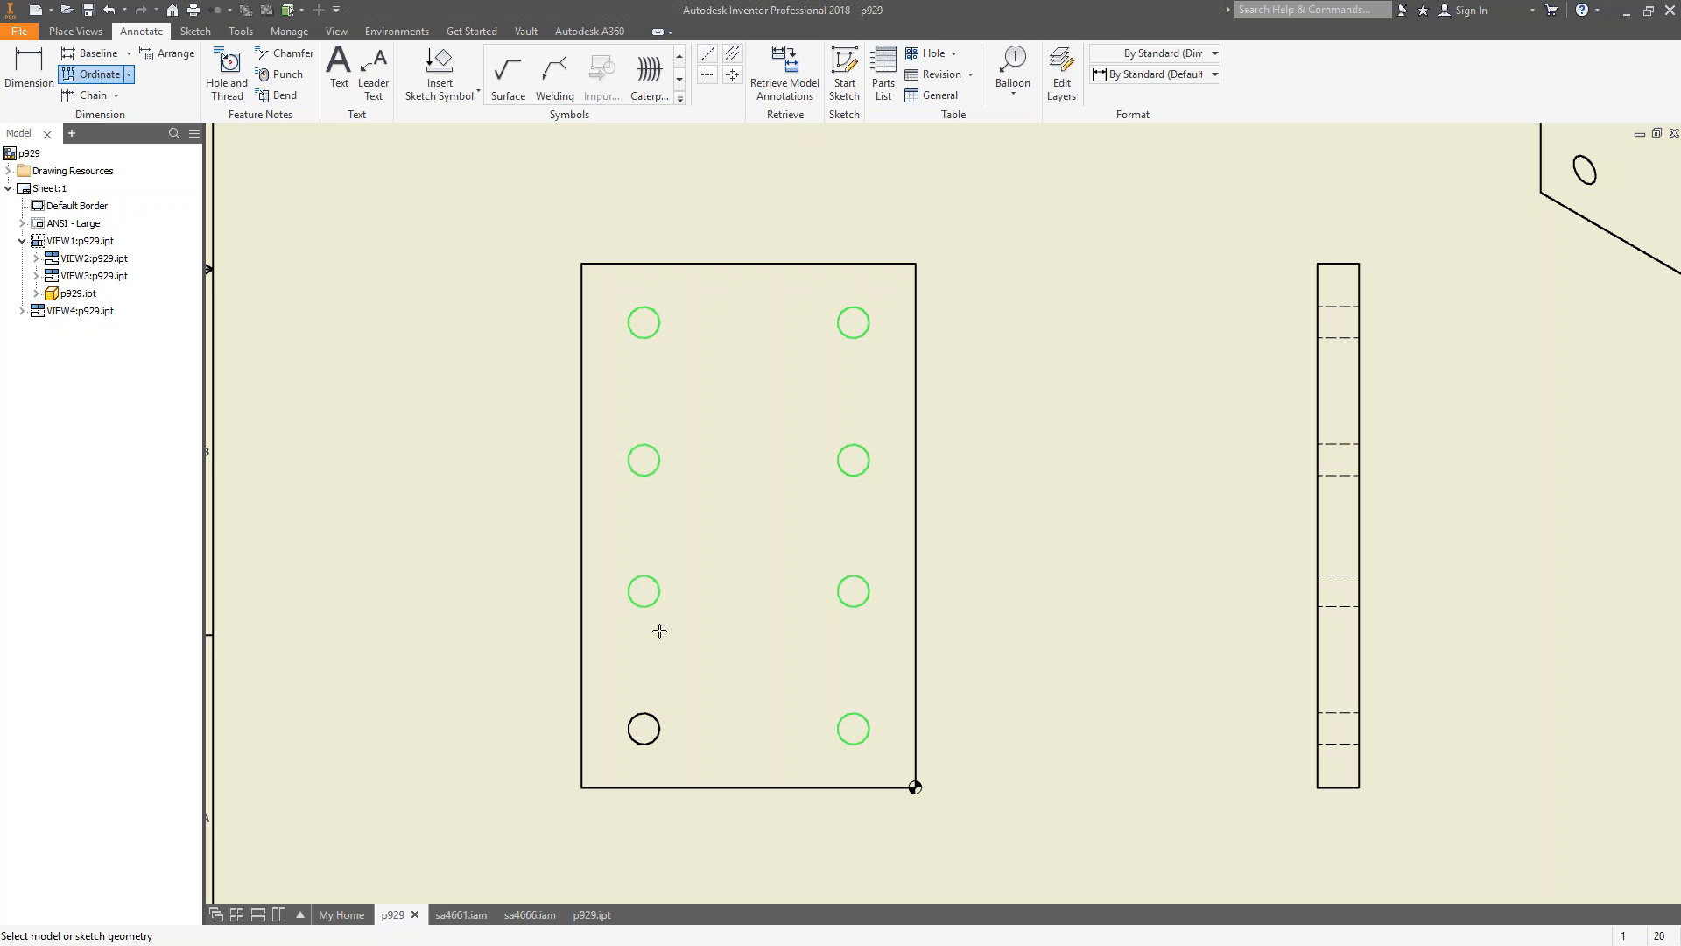
{"action": "left_click", "coordinate": [649, 715]}
{"action": "right_click", "coordinate": [780, 649]}
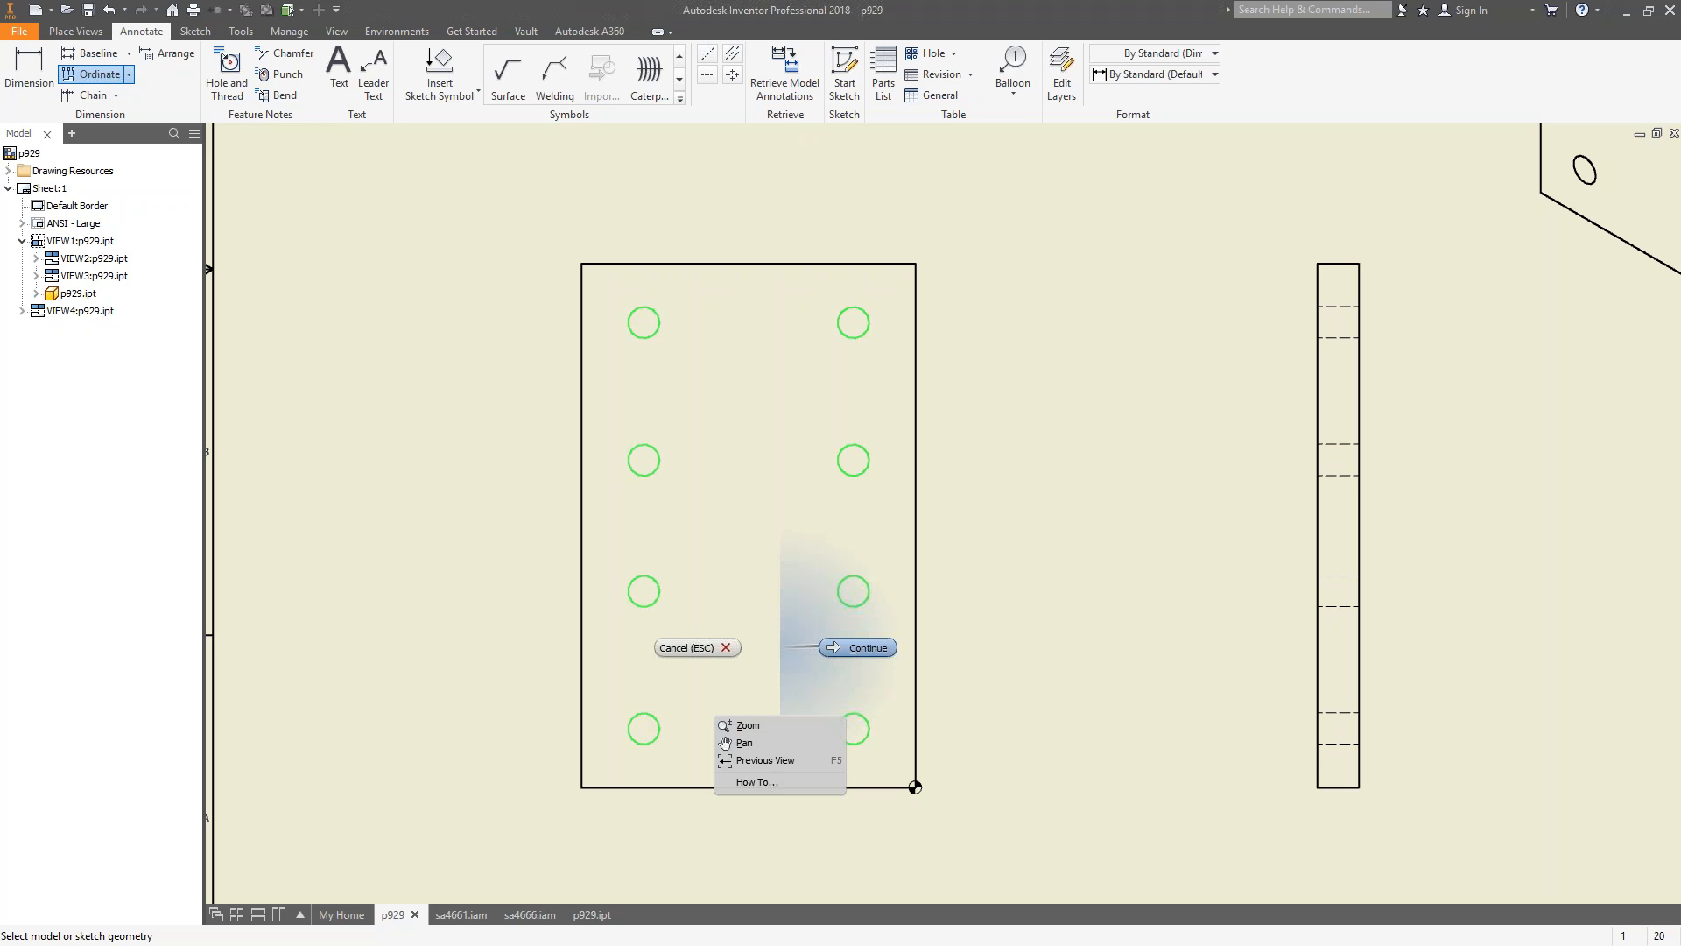
{"action": "left_click", "coordinate": [864, 649]}
{"action": "left_click", "coordinate": [1080, 599]}
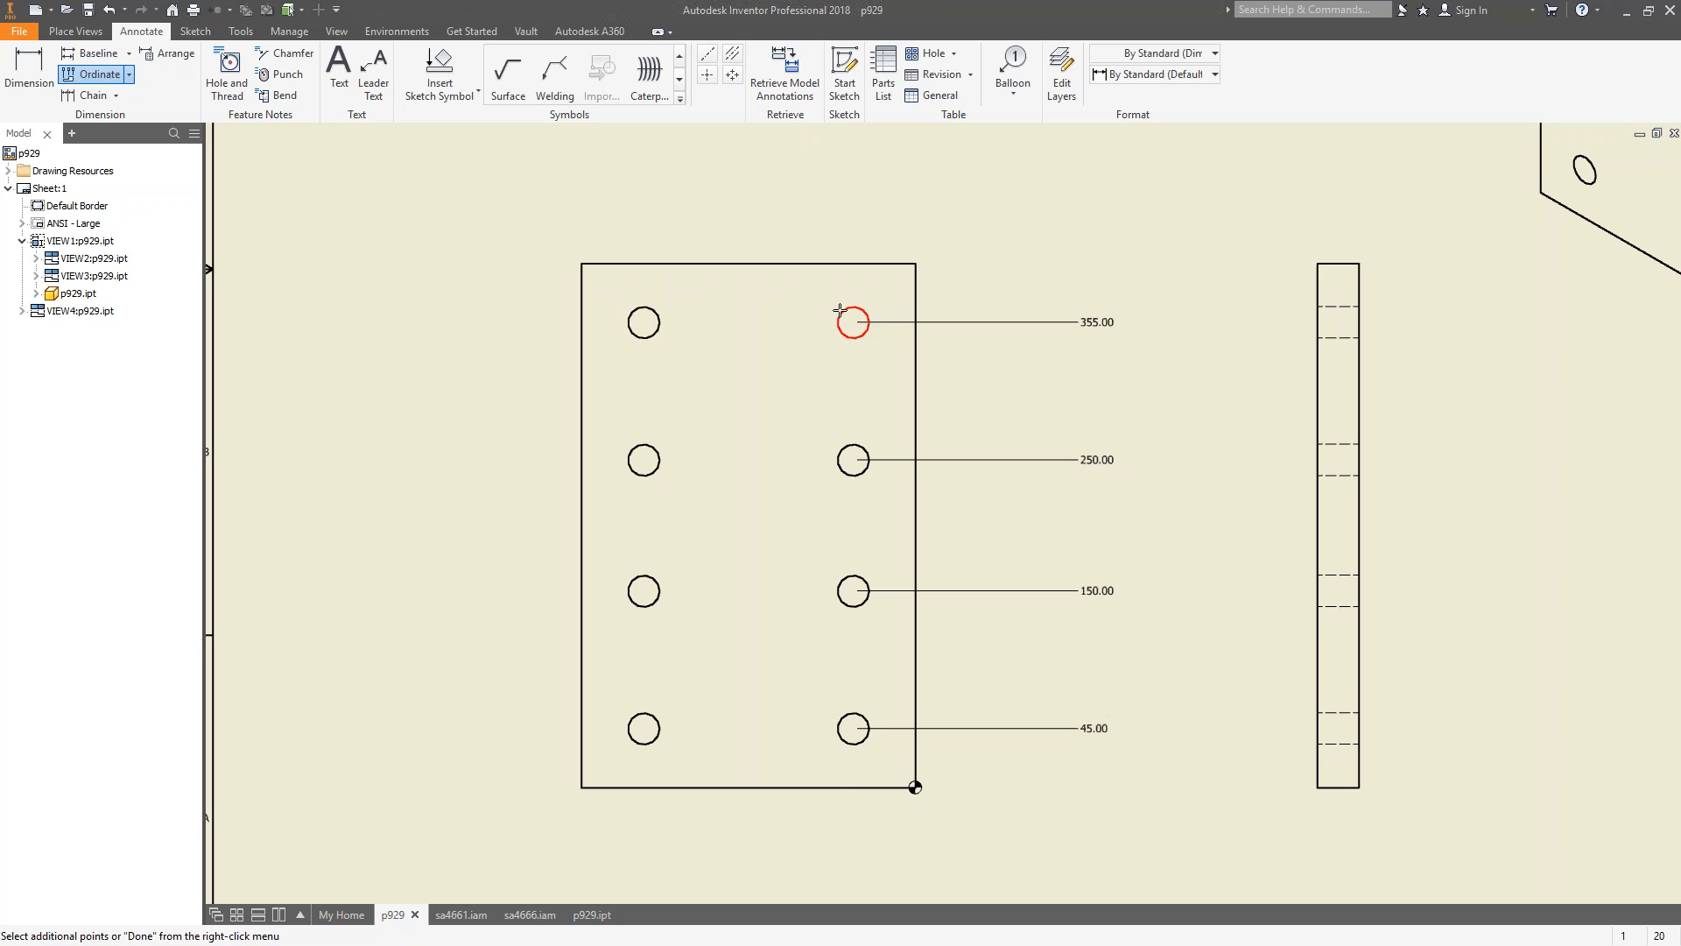
Add the upper left hole to the ordinate dimensions, finish the command, and undo all the ordinate dimensions.
{"action": "left_click", "coordinate": [653, 314]}
{"action": "right_click", "coordinate": [740, 289]}
{"action": "left_click", "coordinate": [826, 233]}
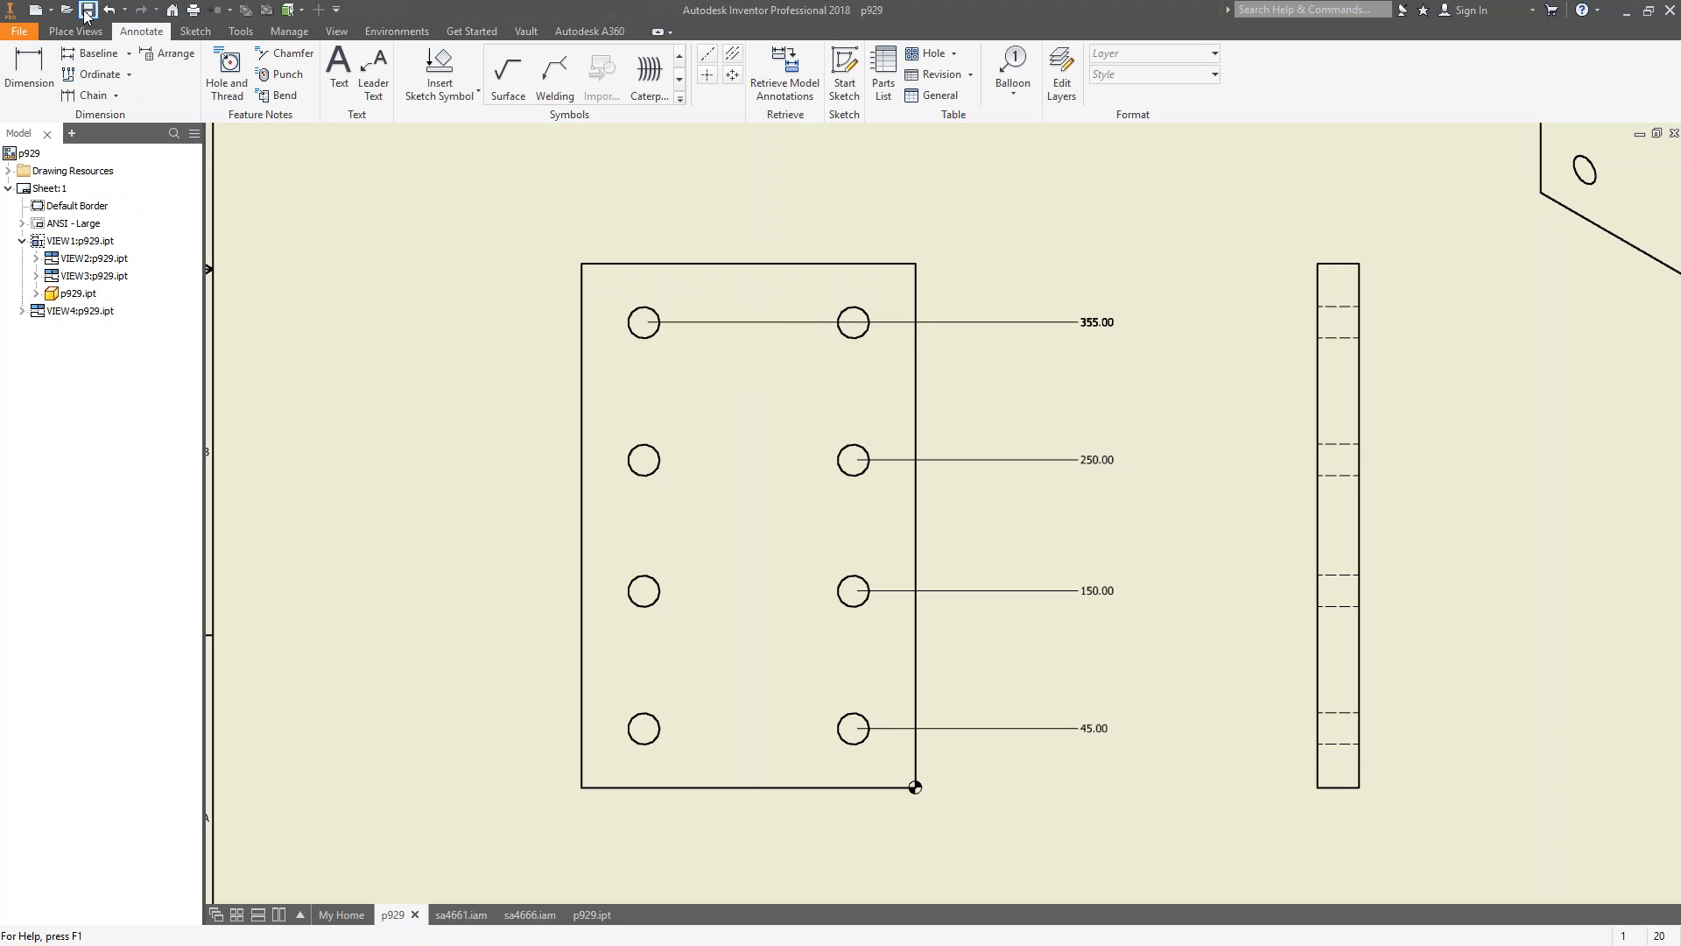
{"action": "left_click", "coordinate": [110, 11]}
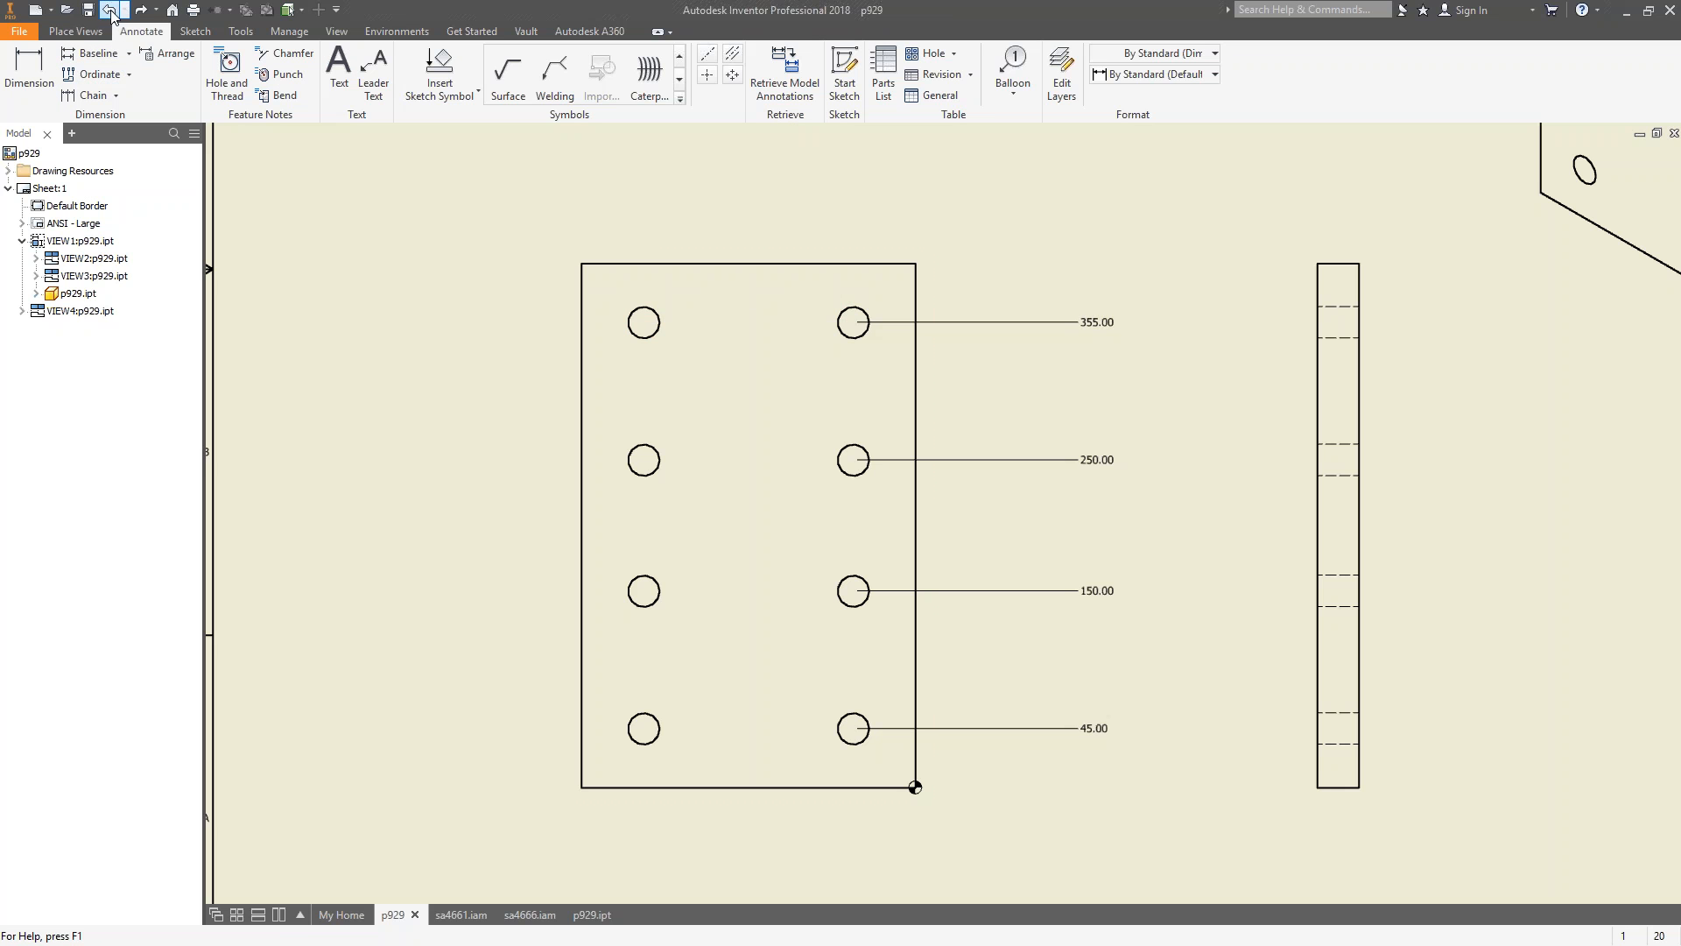
{"action": "left_click", "coordinate": [109, 11]}
Try ordinate dimensions for the plate's left and right edges and the two upper holes, previewing positions above and beside the front view.
{"action": "left_click", "coordinate": [94, 75]}
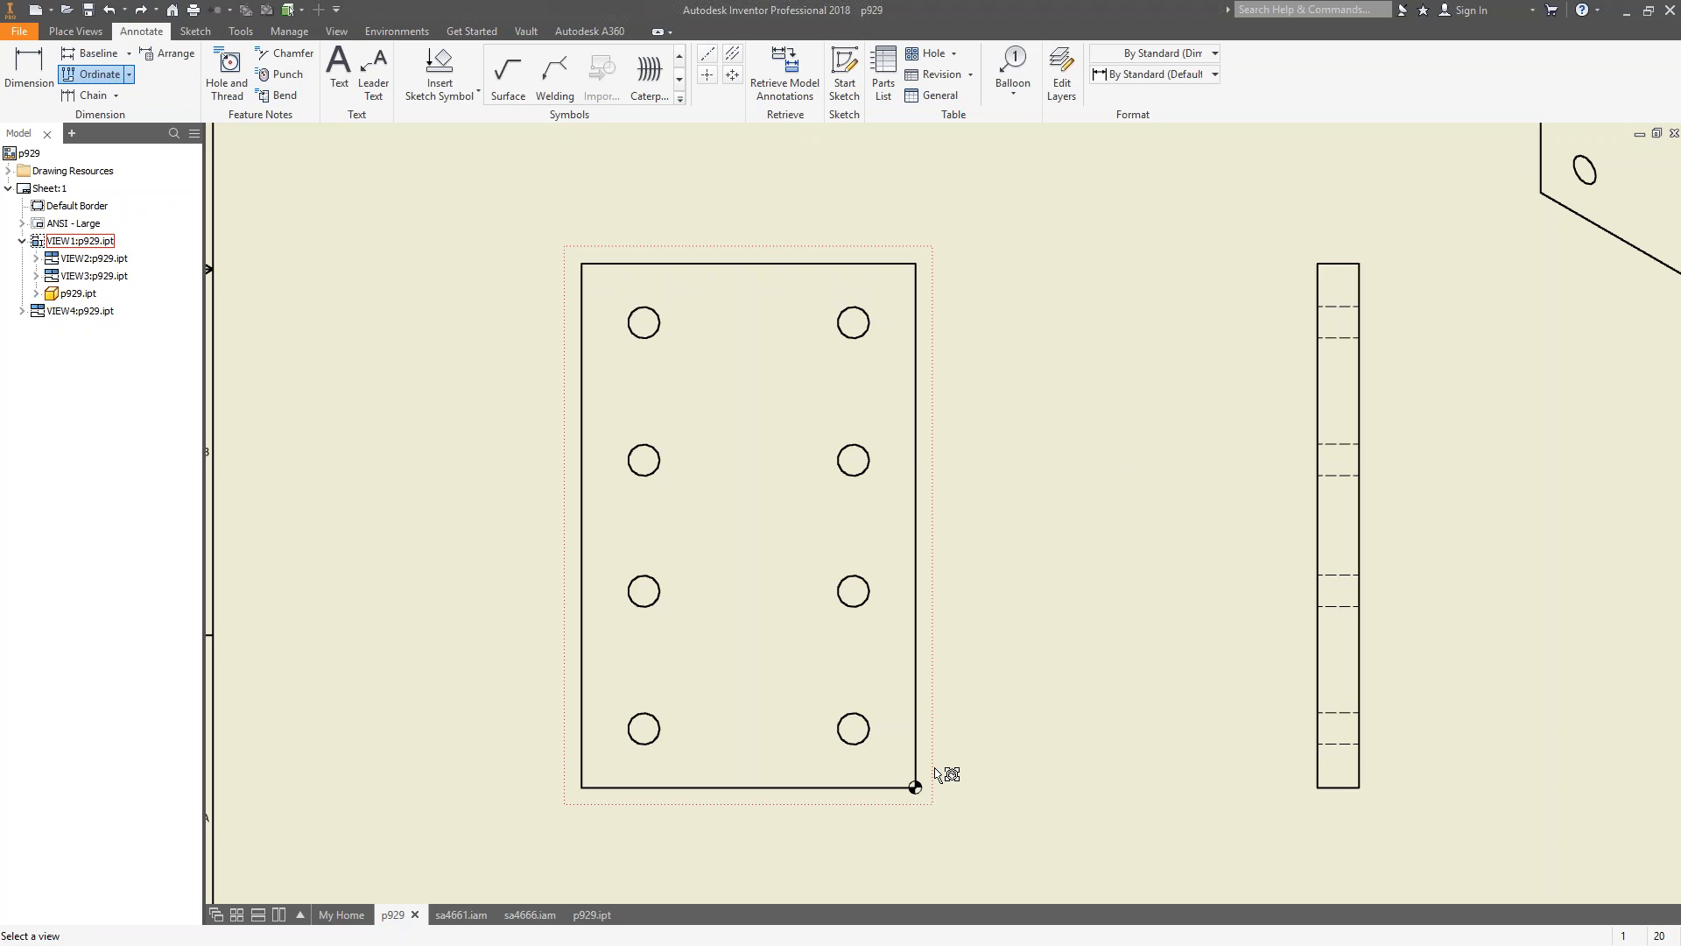
{"action": "left_click", "coordinate": [771, 701]}
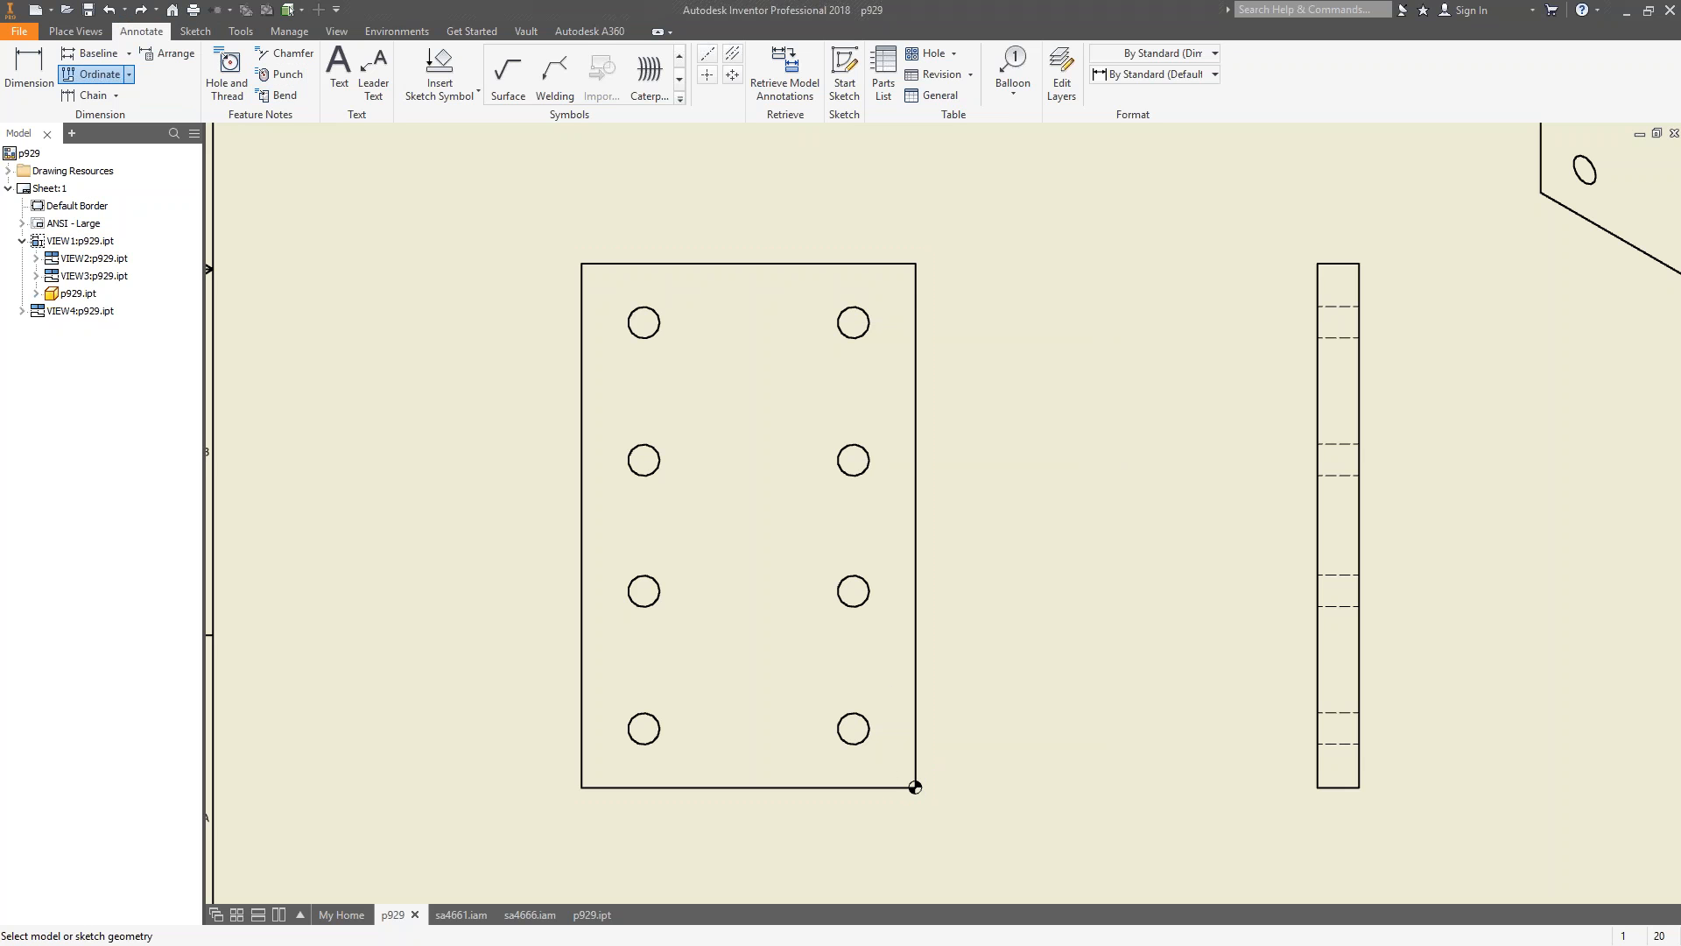
{"action": "left_click", "coordinate": [915, 291]}
{"action": "left_click", "coordinate": [861, 311]}
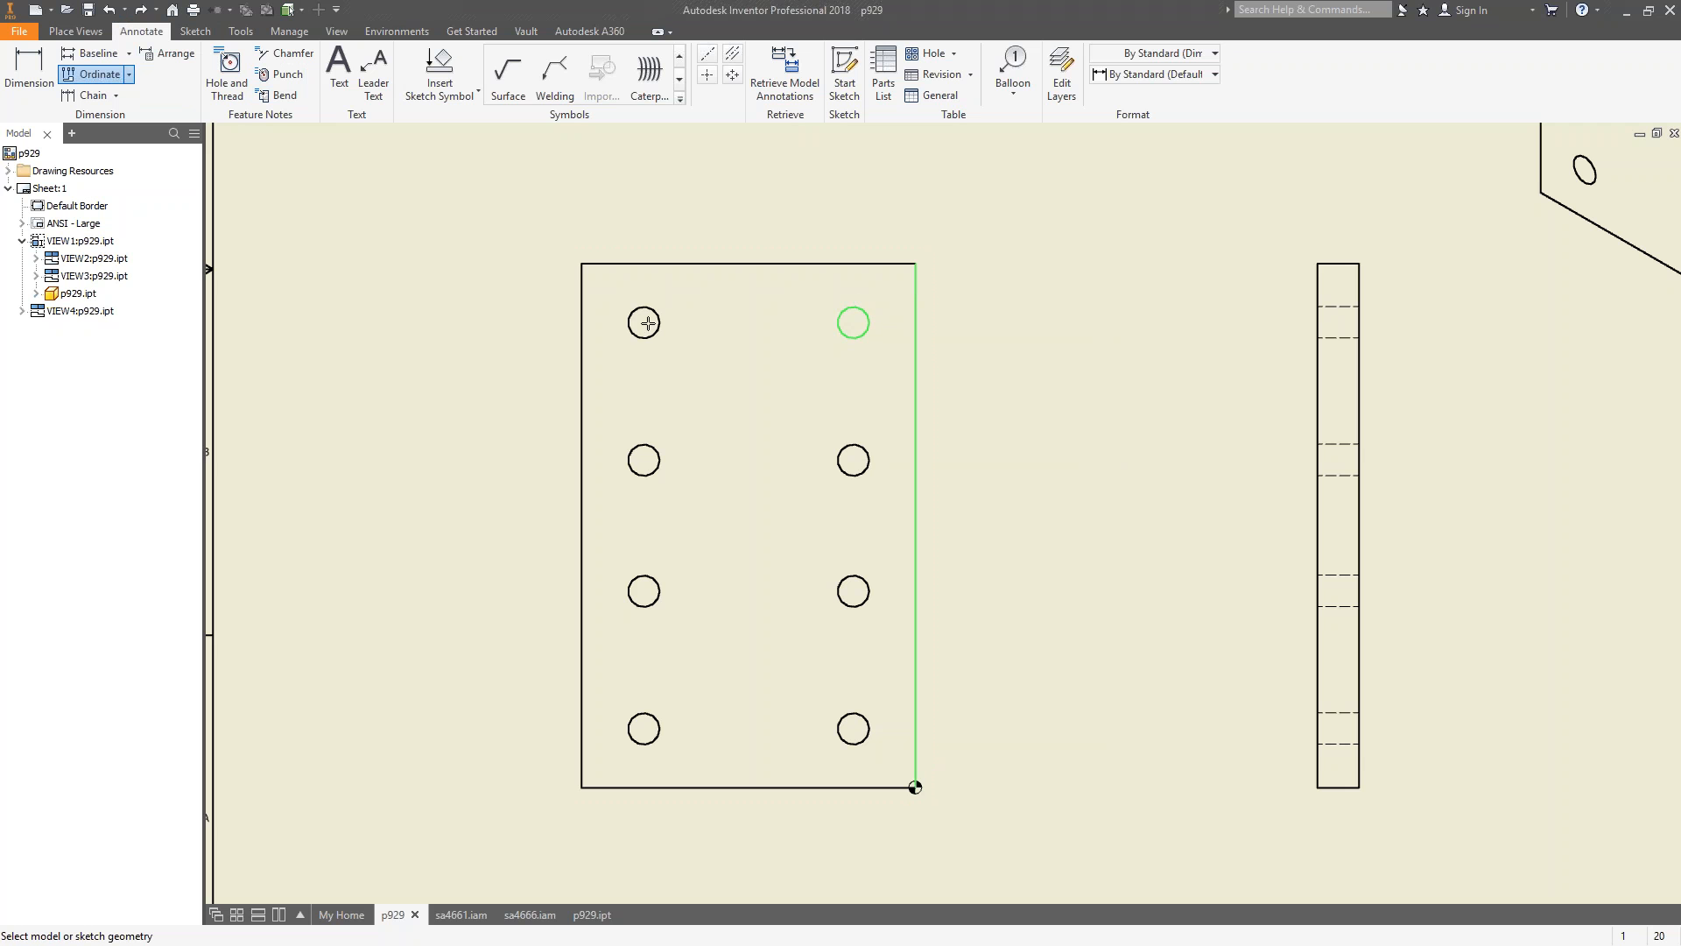
{"action": "left_click", "coordinate": [655, 316]}
{"action": "left_click", "coordinate": [582, 316]}
{"action": "right_click", "coordinate": [679, 297]}
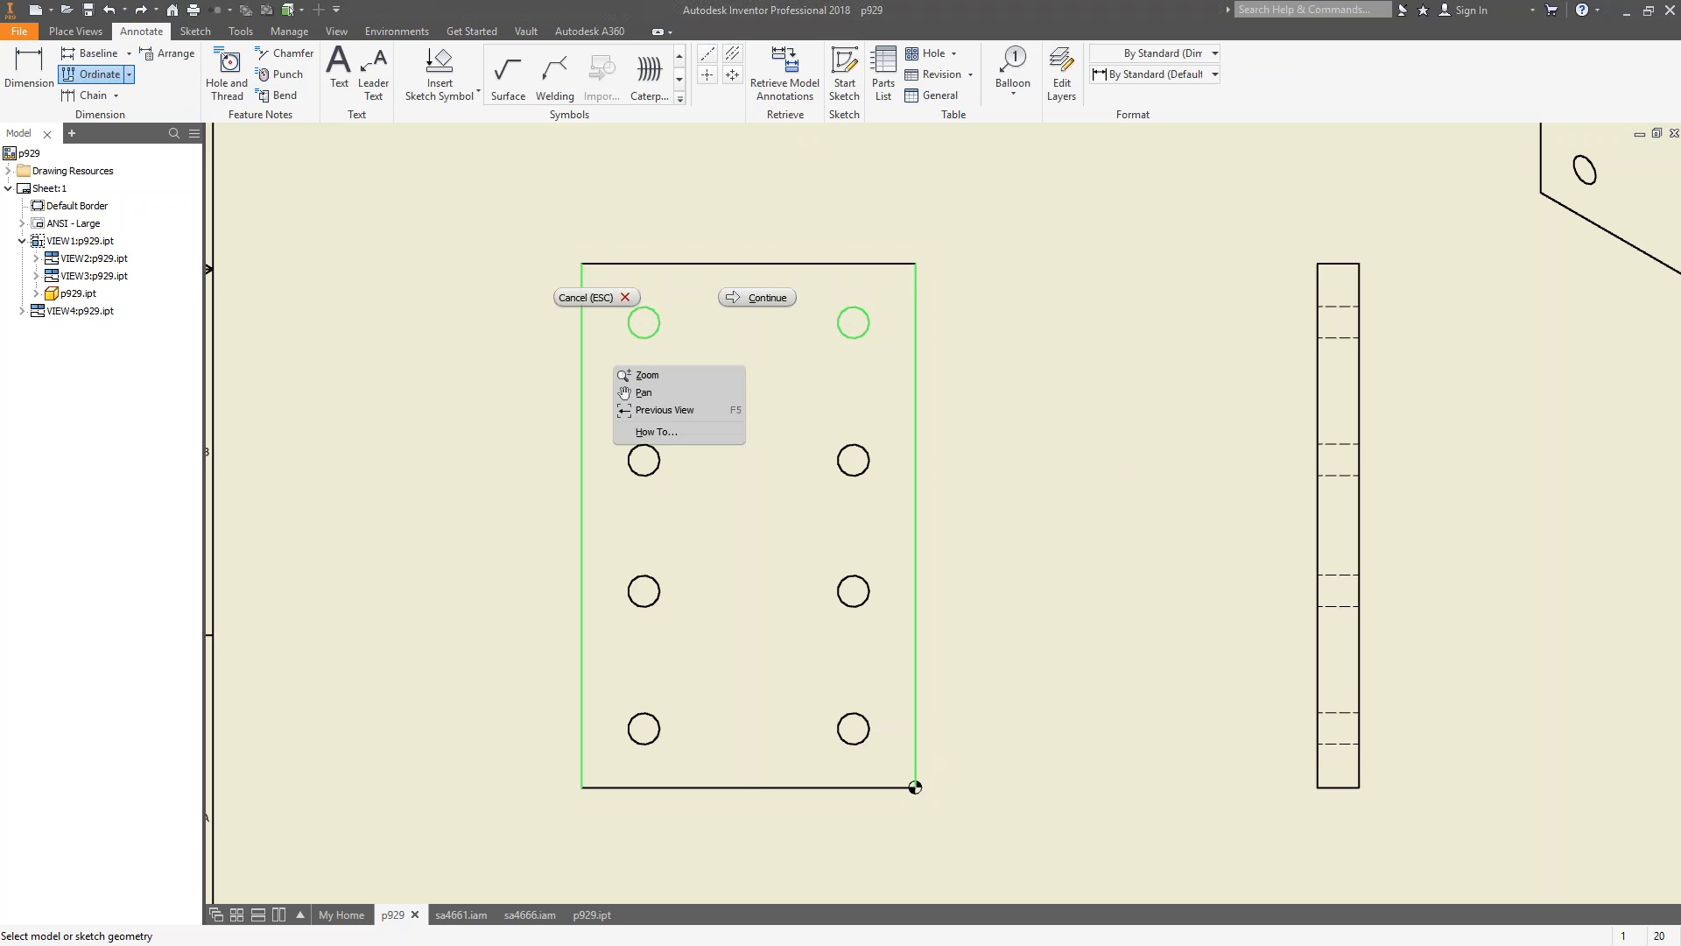
{"action": "left_click", "coordinate": [758, 298]}
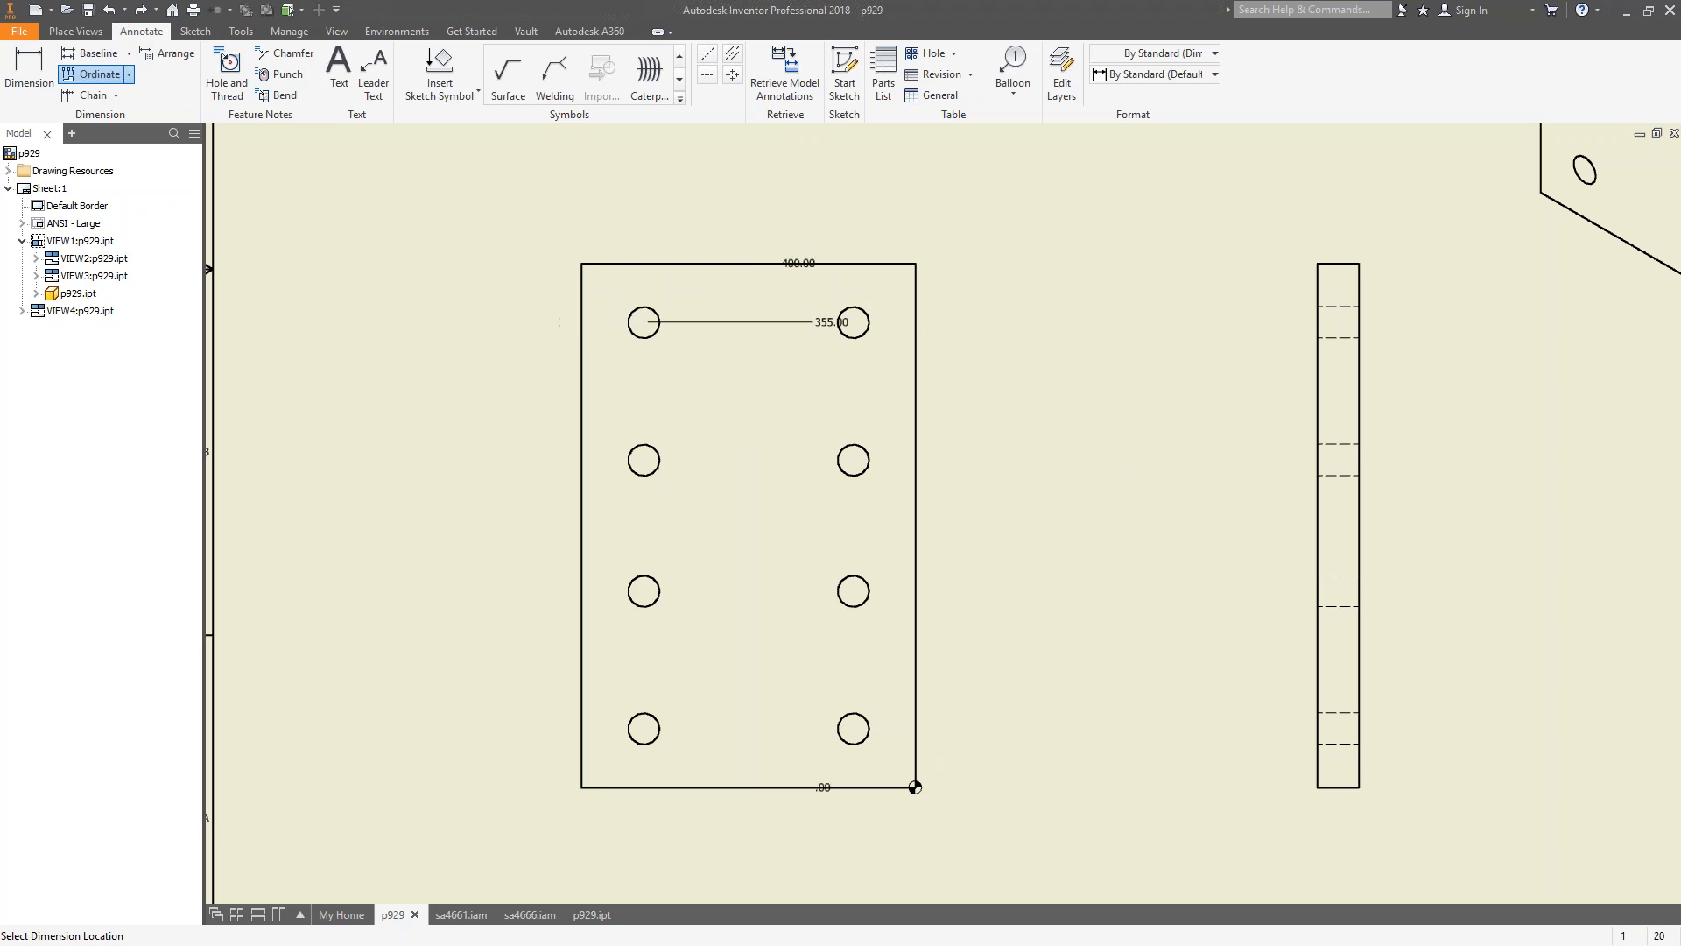
{"action": "scroll", "coordinate": [889, 412], "scroll_direction": "down", "scroll_amount": 3}
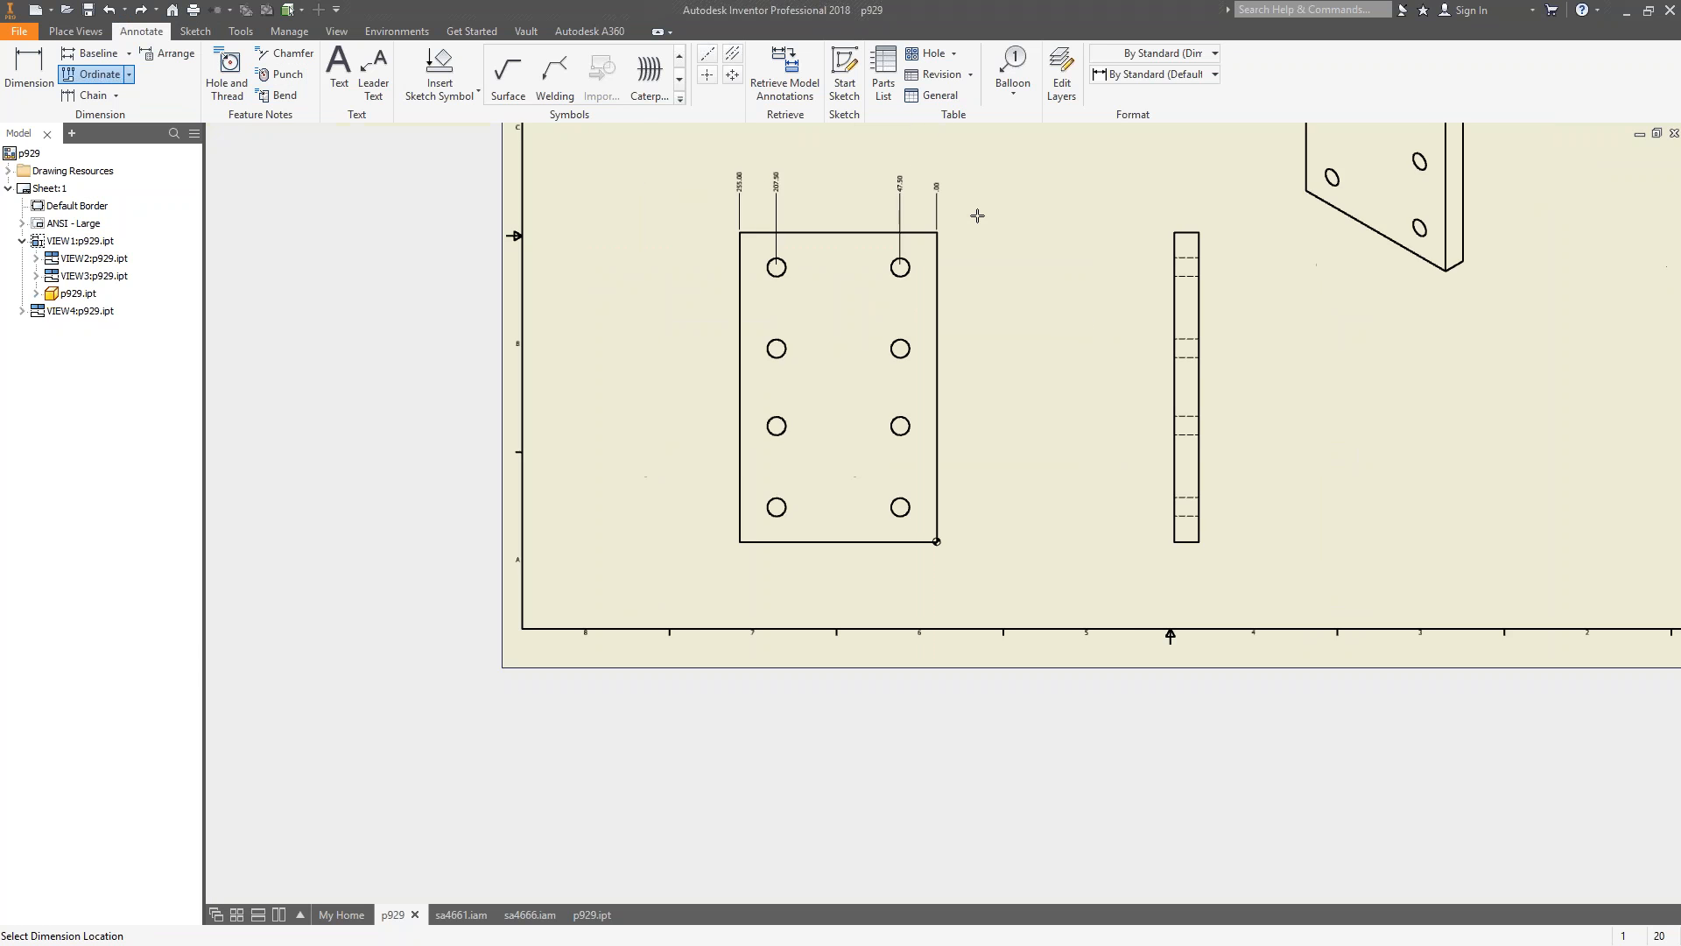
{"action": "scroll", "coordinate": [784, 343], "scroll_direction": "up", "scroll_amount": 4}
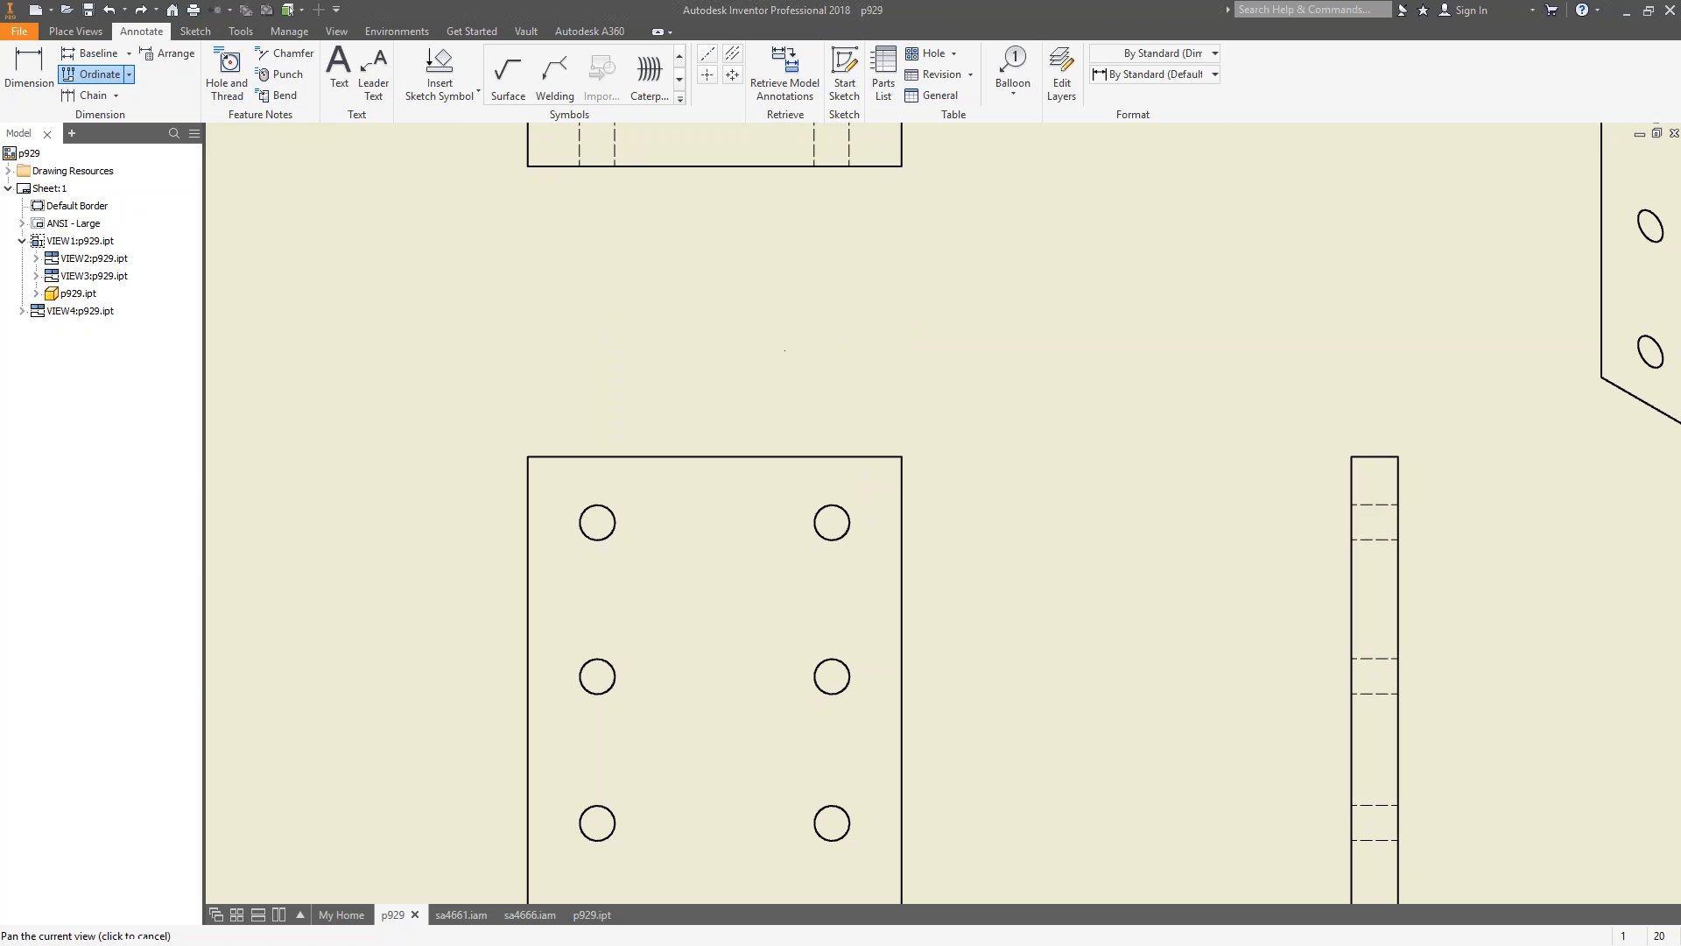
{"action": "middle_click_drag", "start_coordinate": [811, 365], "coordinate": [823, 272]}
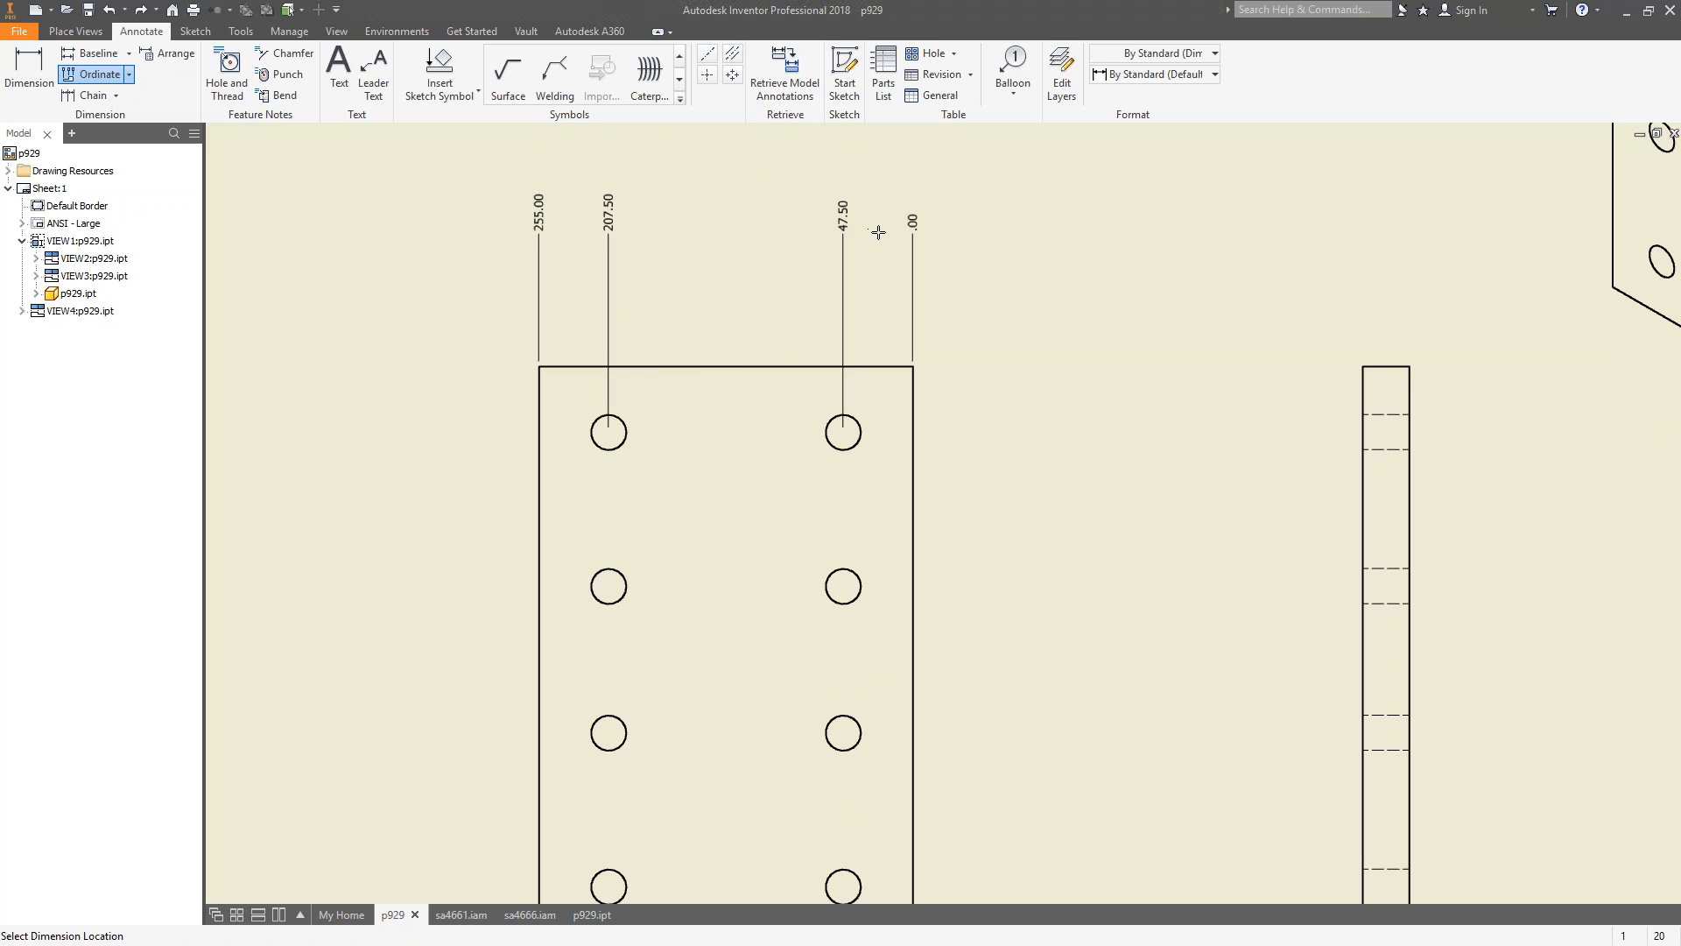
{"action": "scroll", "coordinate": [1076, 511], "scroll_direction": "up", "scroll_amount": 4}
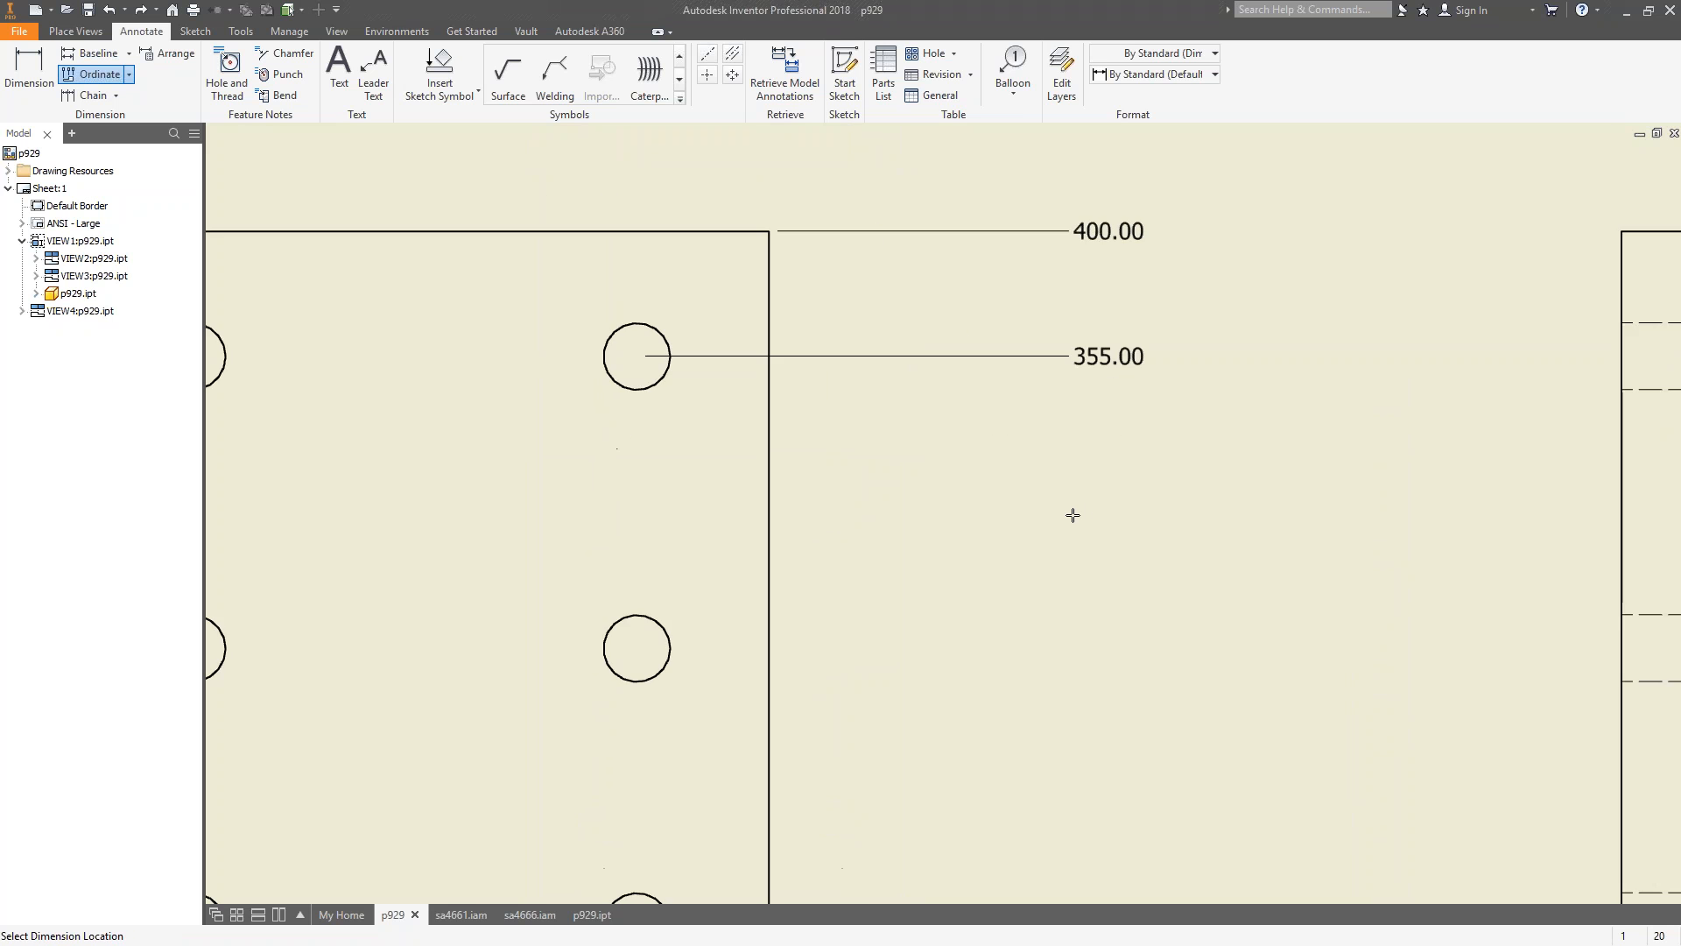
{"action": "scroll", "coordinate": [1073, 513], "scroll_direction": "down", "scroll_amount": 3}
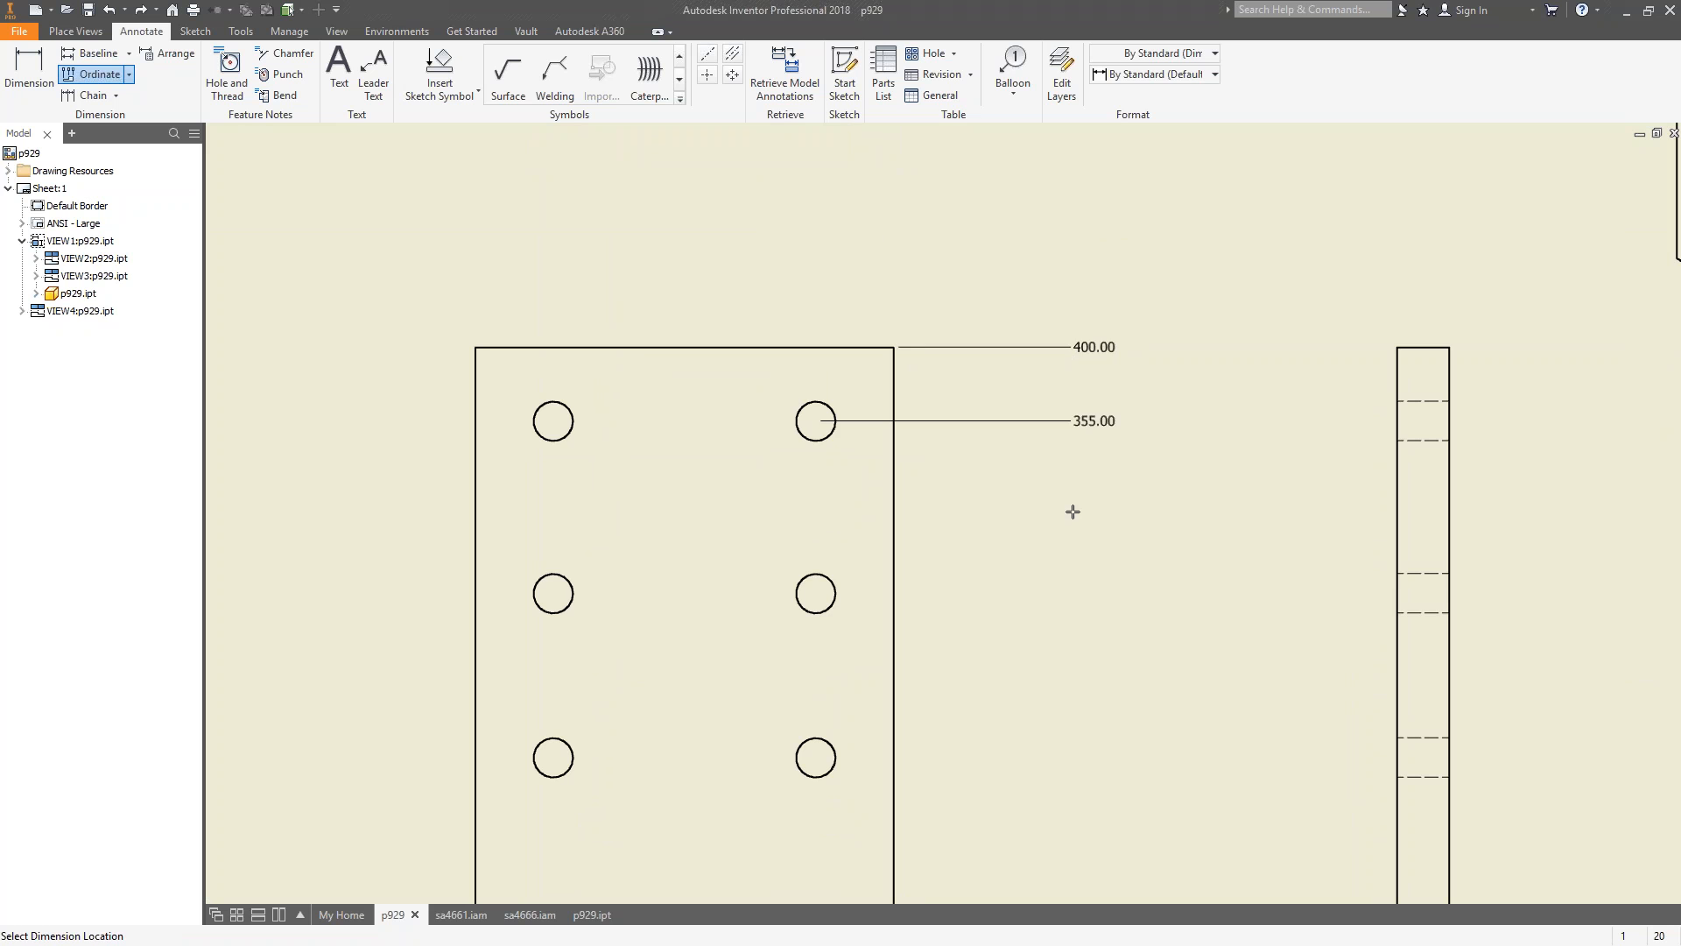
{"action": "key", "text": "Escape"}
Create individual chain dimensions from the plate's bottom edge through the four left holes to the top edge, placed left of the front view.
{"action": "mouse_move", "coordinate": [1003, 538]}
{"action": "middle_mouse_down"}
{"action": "mouse_move", "coordinate": [1050, 305]}
{"action": "mouse_move", "coordinate": [1035, 438]}
{"action": "mouse_move", "coordinate": [1045, 428]}
{"action": "middle_mouse_up"}
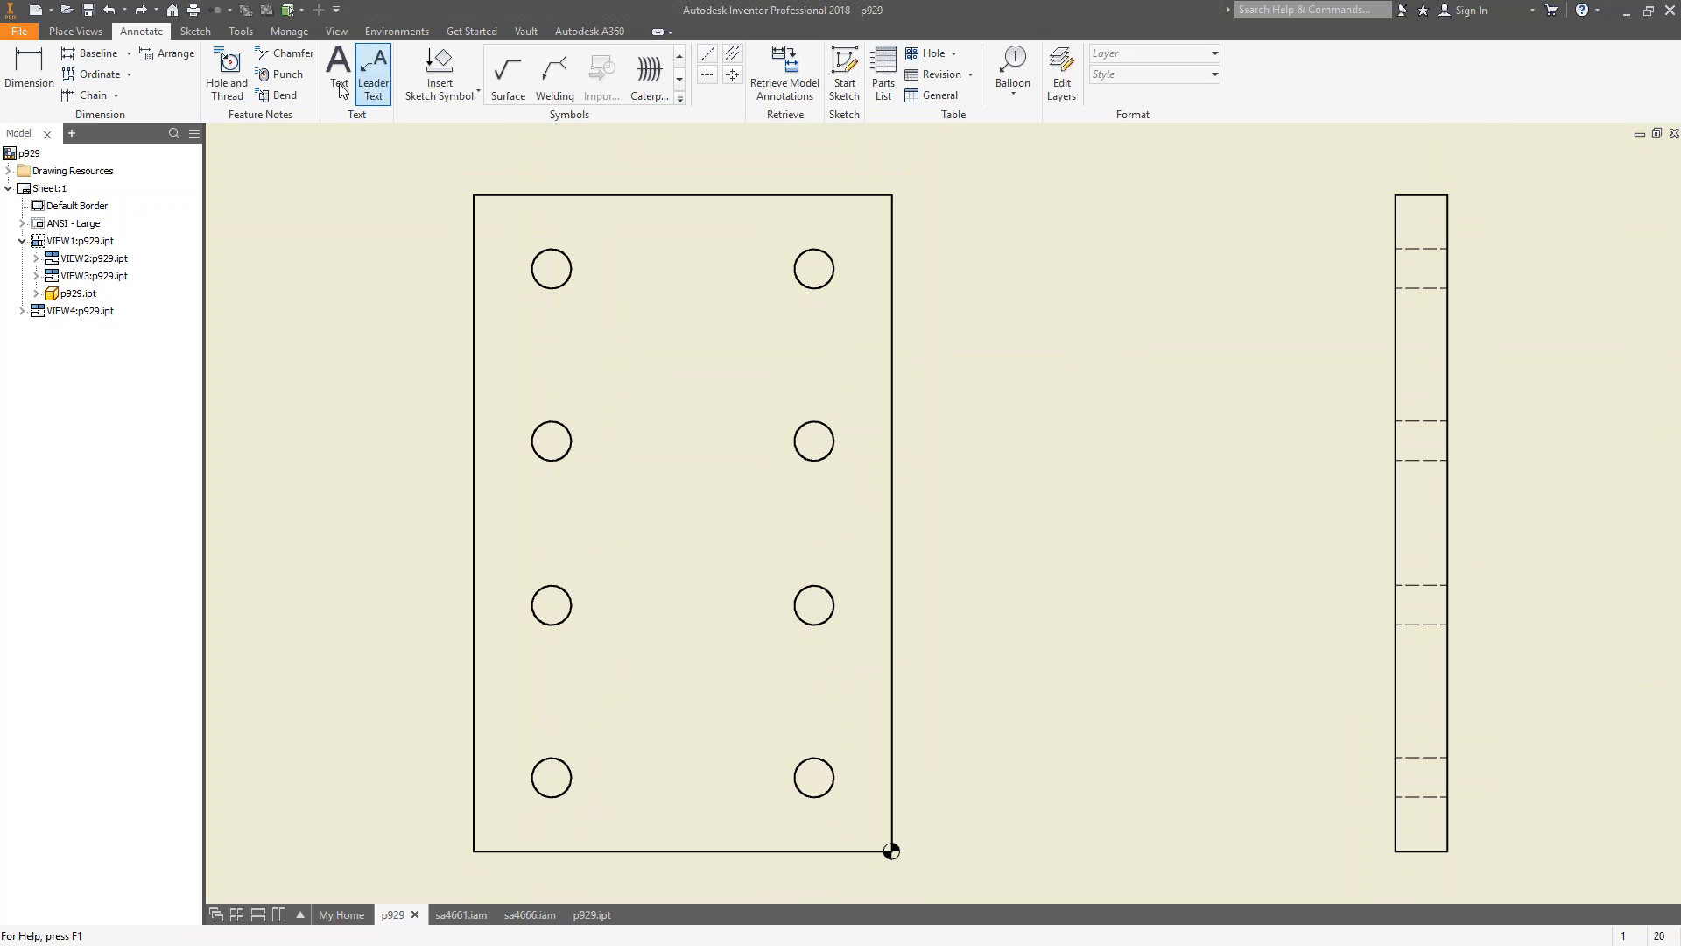
{"action": "left_click", "coordinate": [114, 96]}
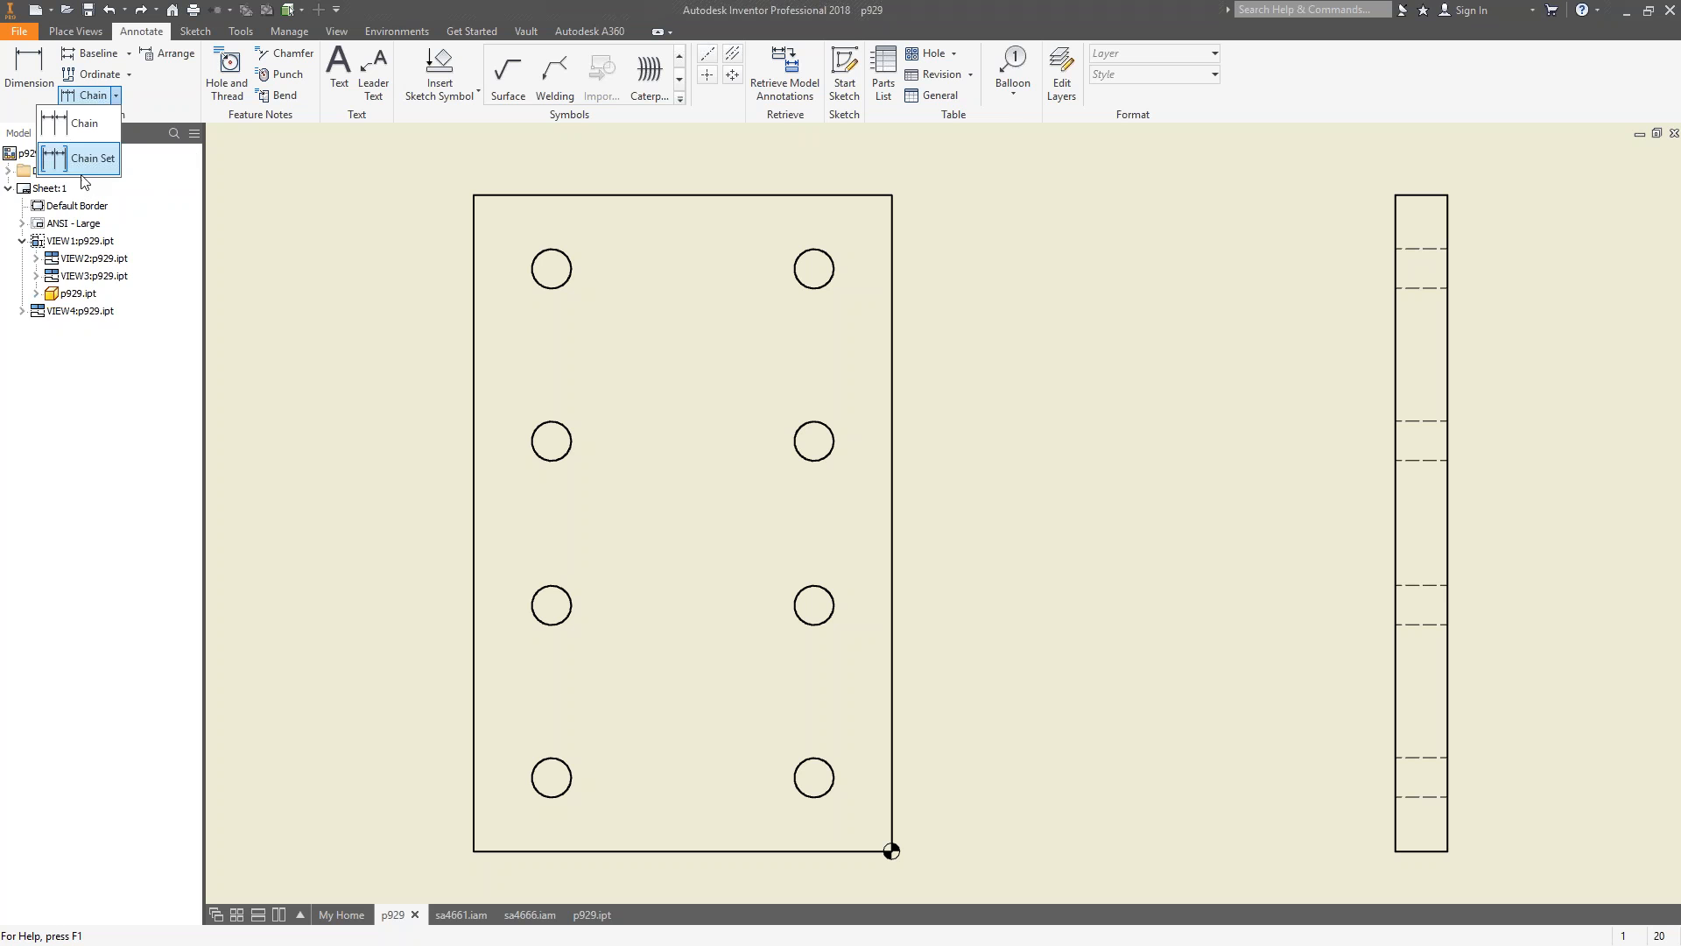
{"action": "left_click", "coordinate": [86, 124]}
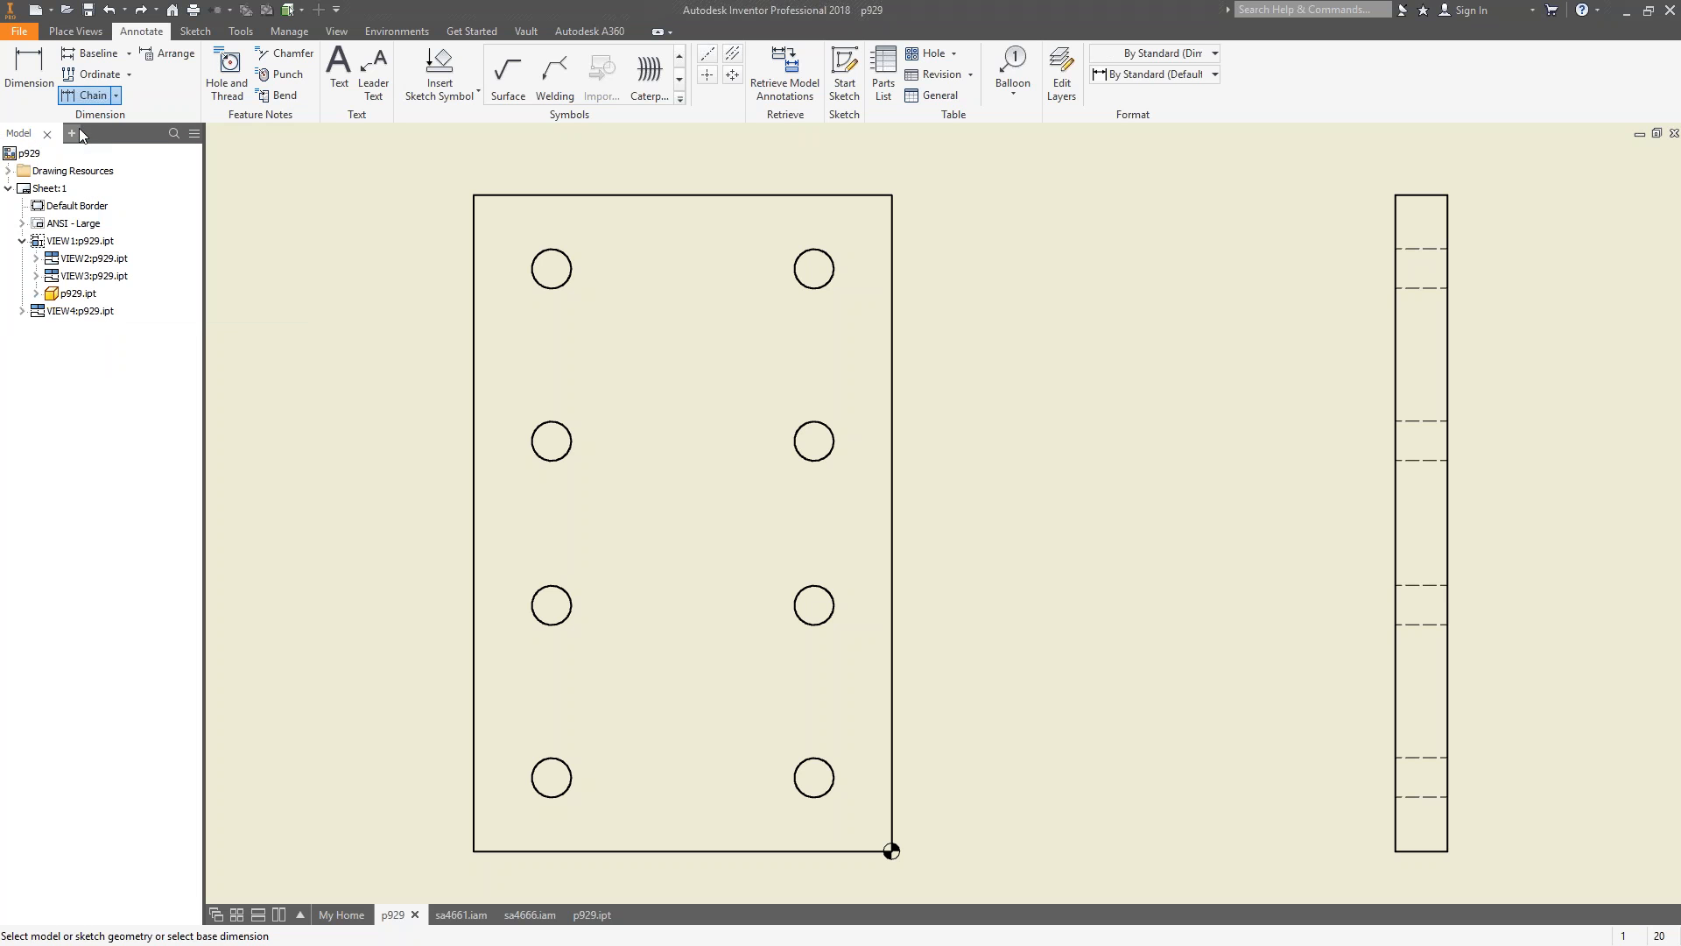
{"action": "left_click", "coordinate": [526, 851]}
{"action": "left_click", "coordinate": [549, 797]}
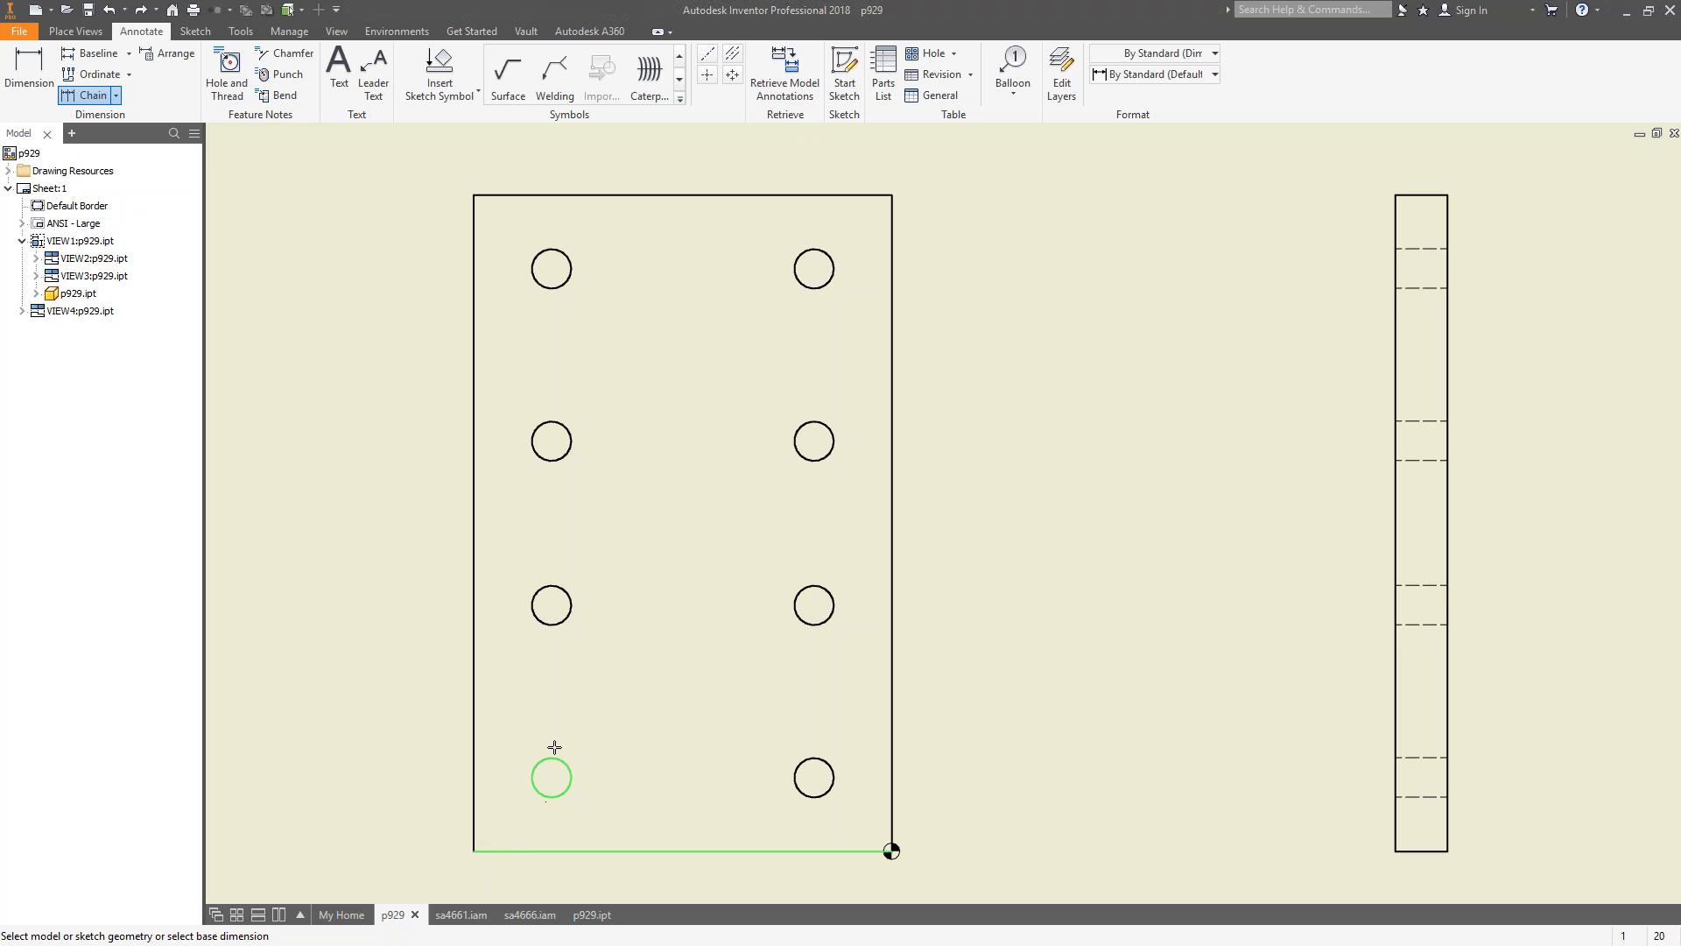
{"action": "left_click", "coordinate": [552, 625]}
{"action": "left_click", "coordinate": [552, 462]}
{"action": "left_click", "coordinate": [554, 290]}
{"action": "left_click", "coordinate": [555, 195]}
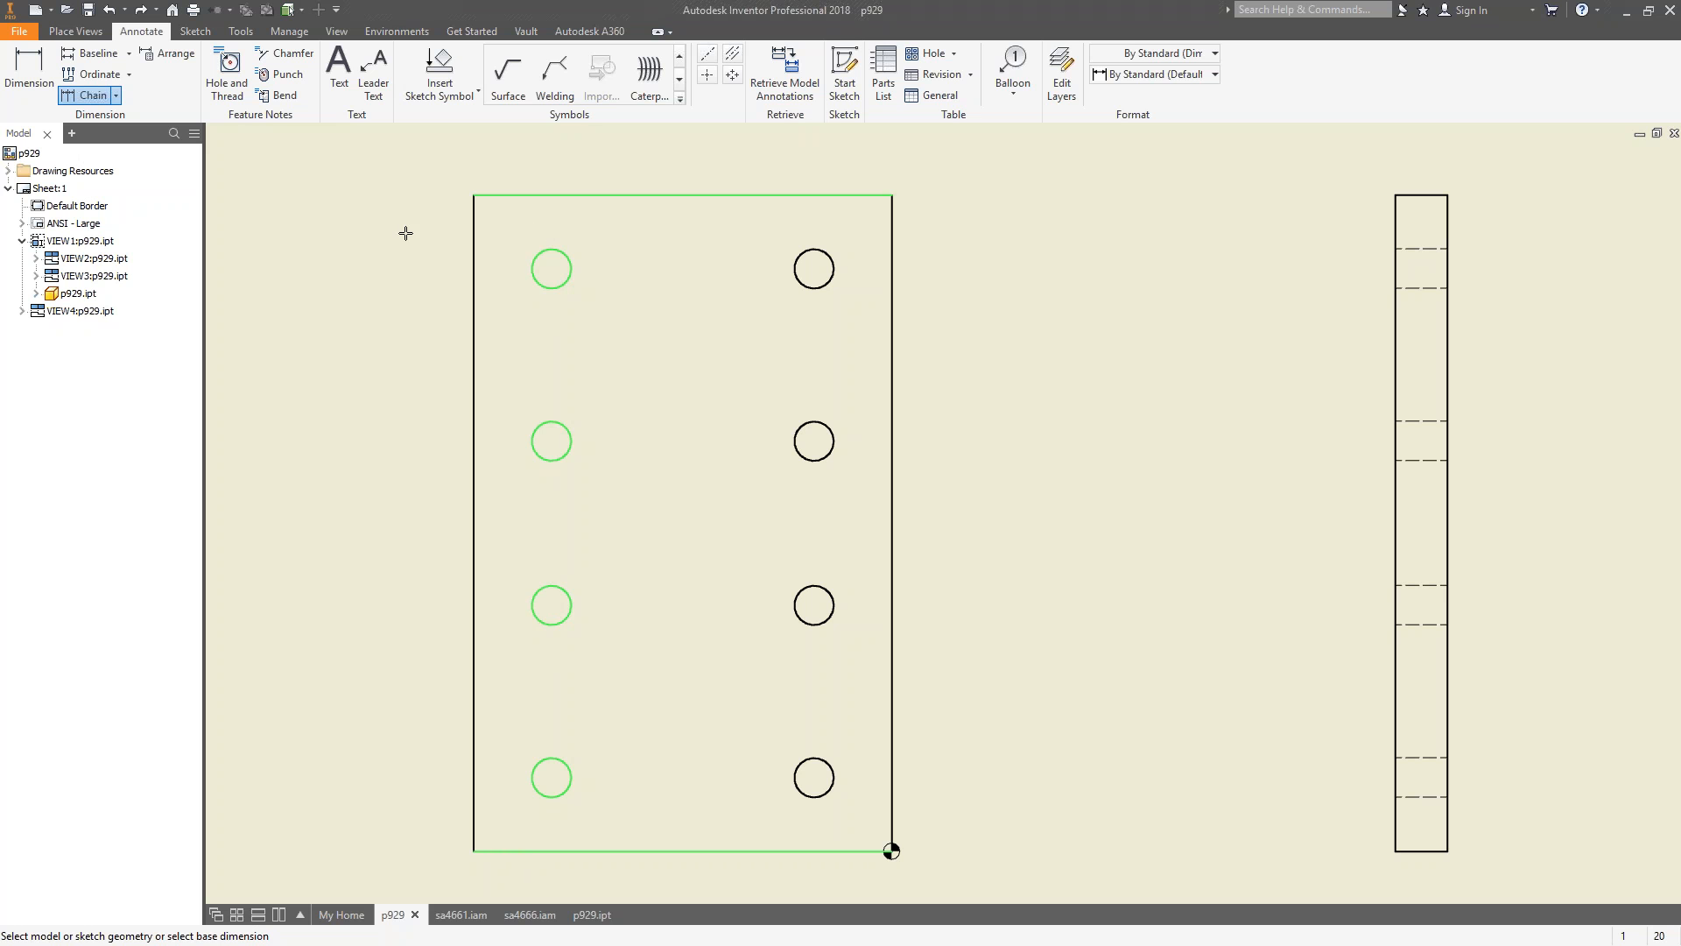
{"action": "right_click", "coordinate": [405, 232]}
{"action": "left_click", "coordinate": [495, 234]}
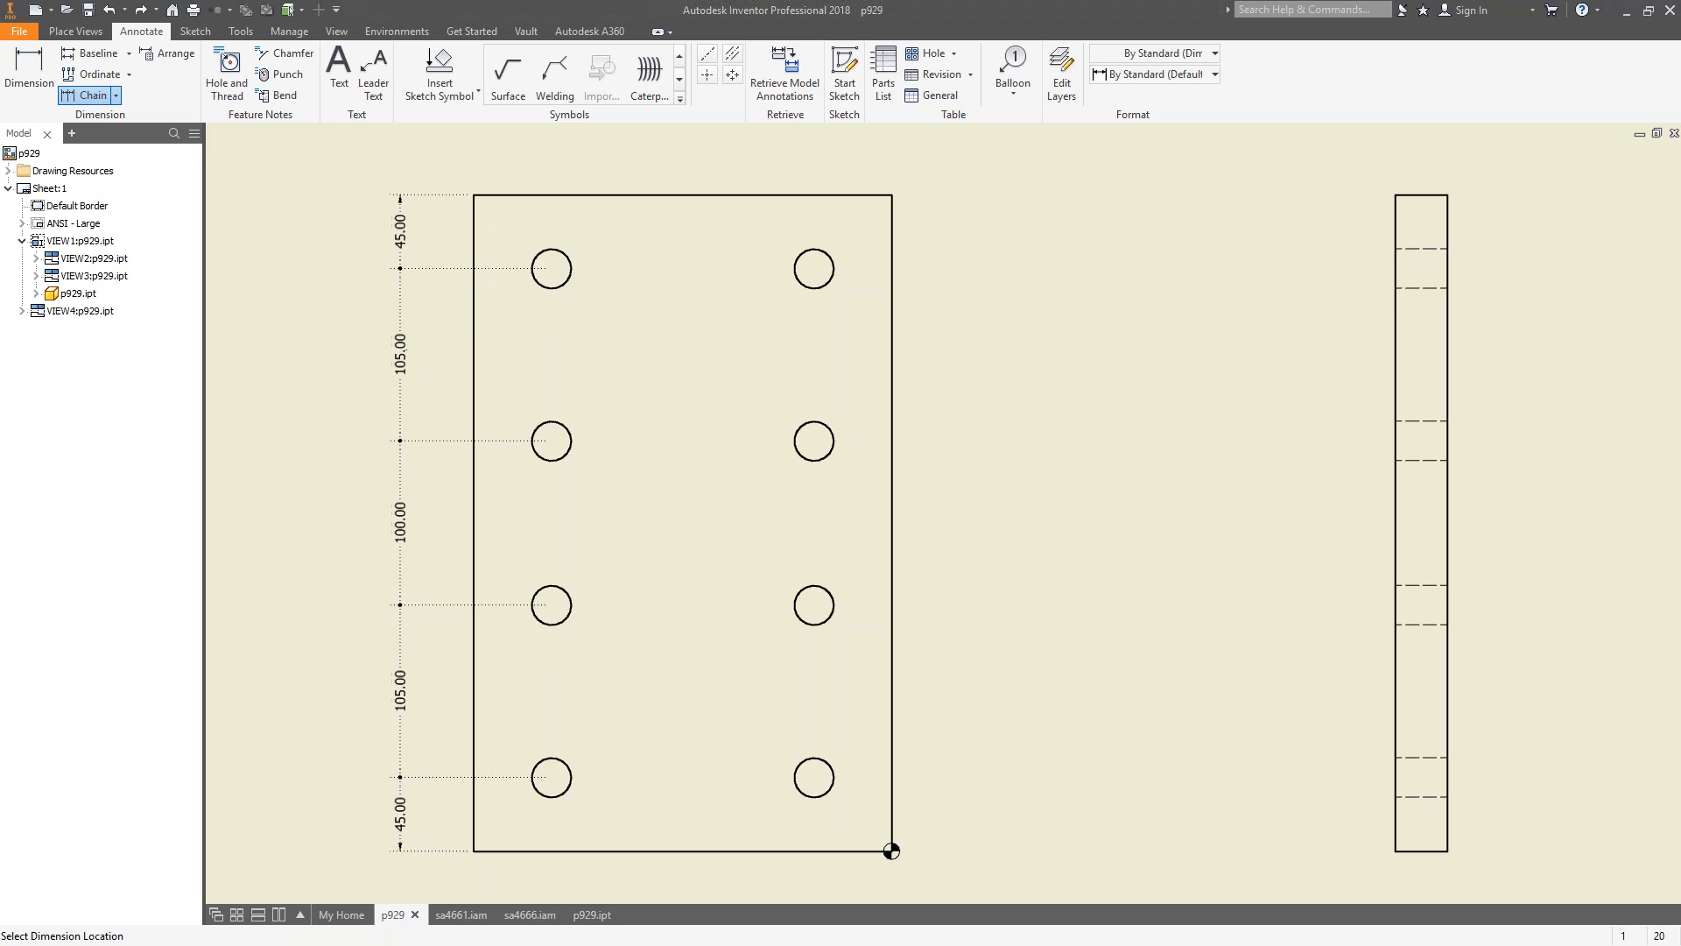
{"action": "left_click", "coordinate": [407, 351]}
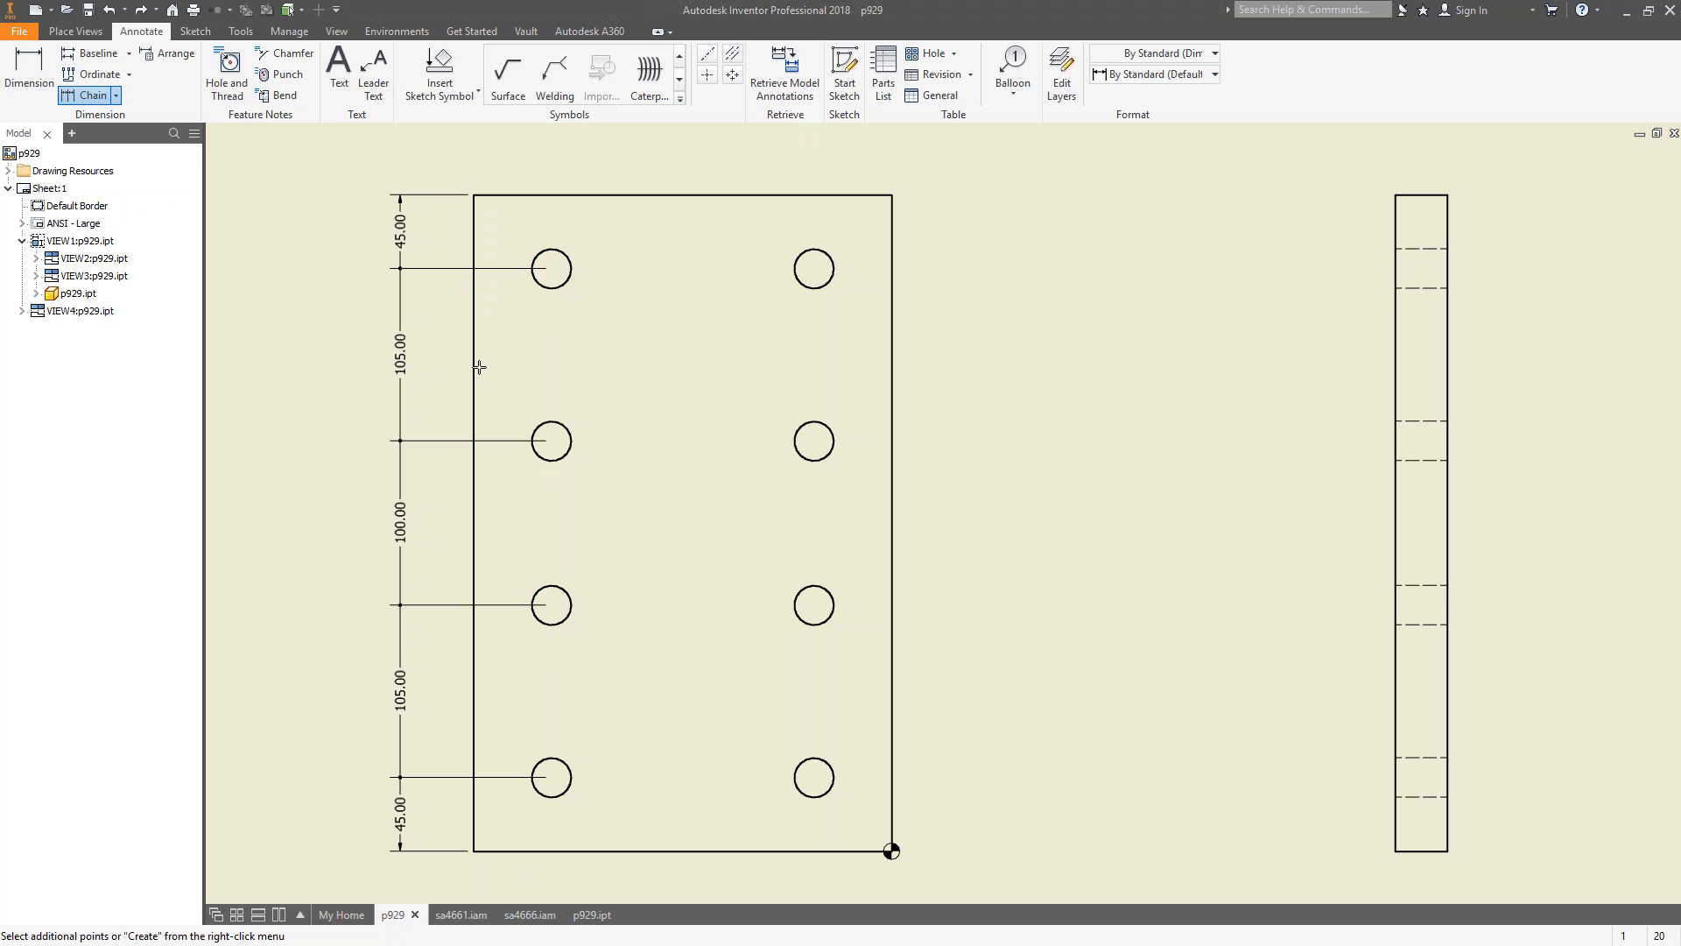
{"action": "right_click", "coordinate": [450, 350]}
{"action": "left_click", "coordinate": [552, 351]}
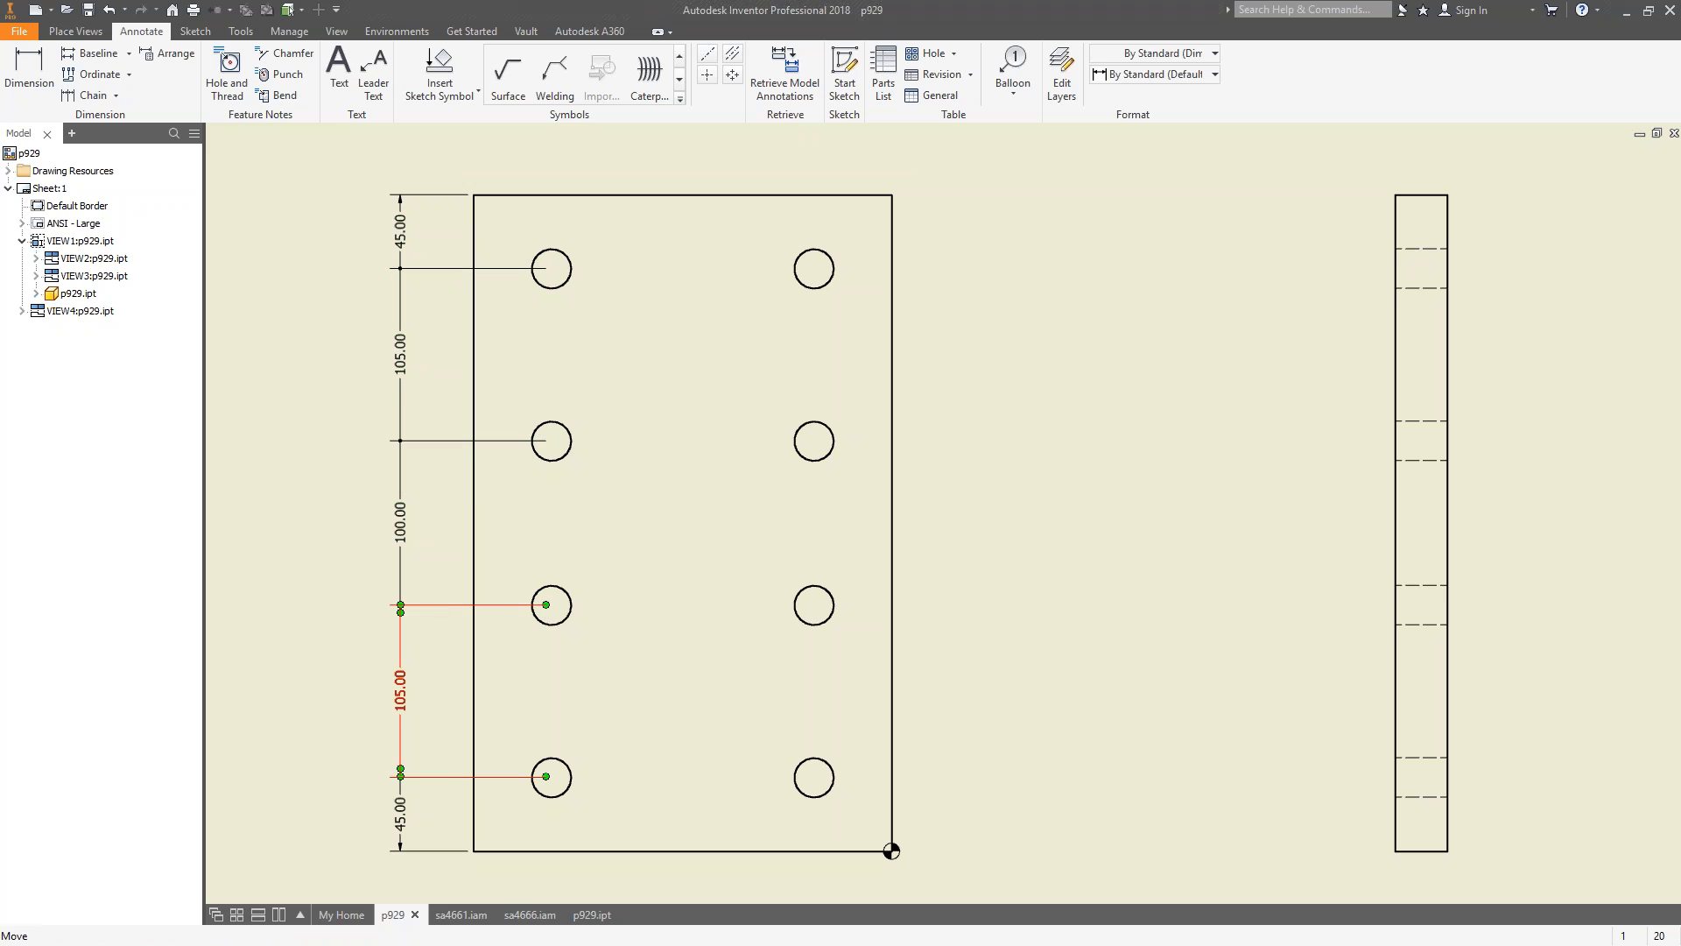
Move the lower 105.00 chain dimension farther left, and undo both the move and the chain dimensions.
{"action": "left_click_drag", "start_coordinate": [403, 604], "coordinate": [336, 604]}
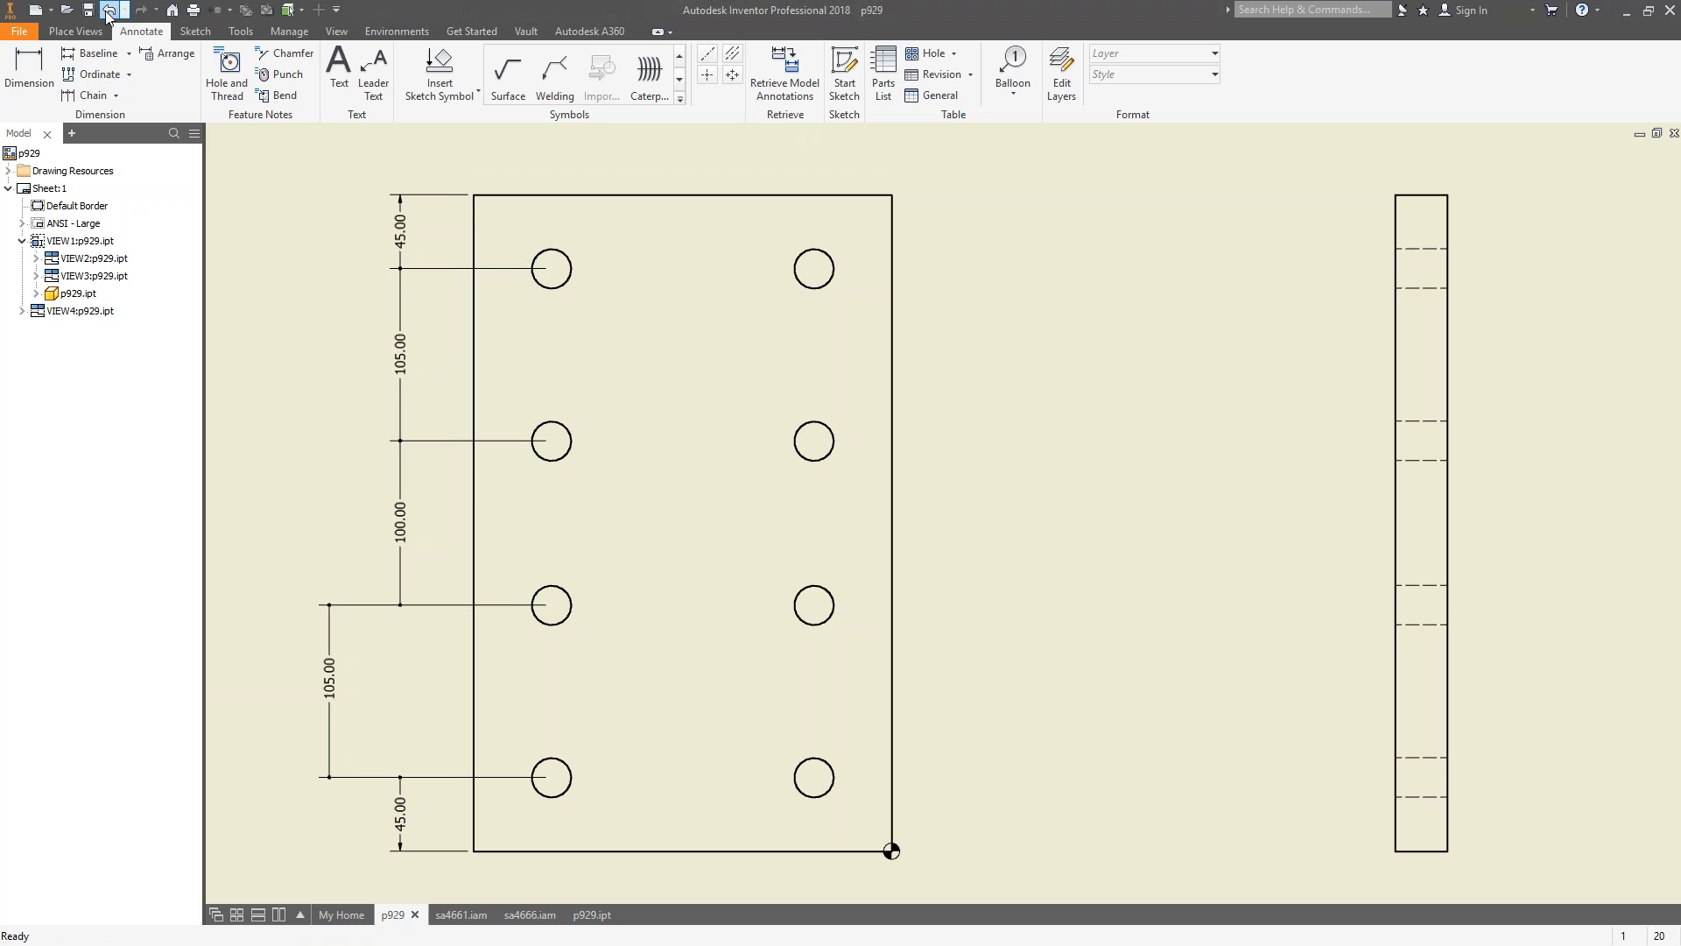
{"action": "left_click", "coordinate": [108, 13]}
{"action": "left_click", "coordinate": [110, 13]}
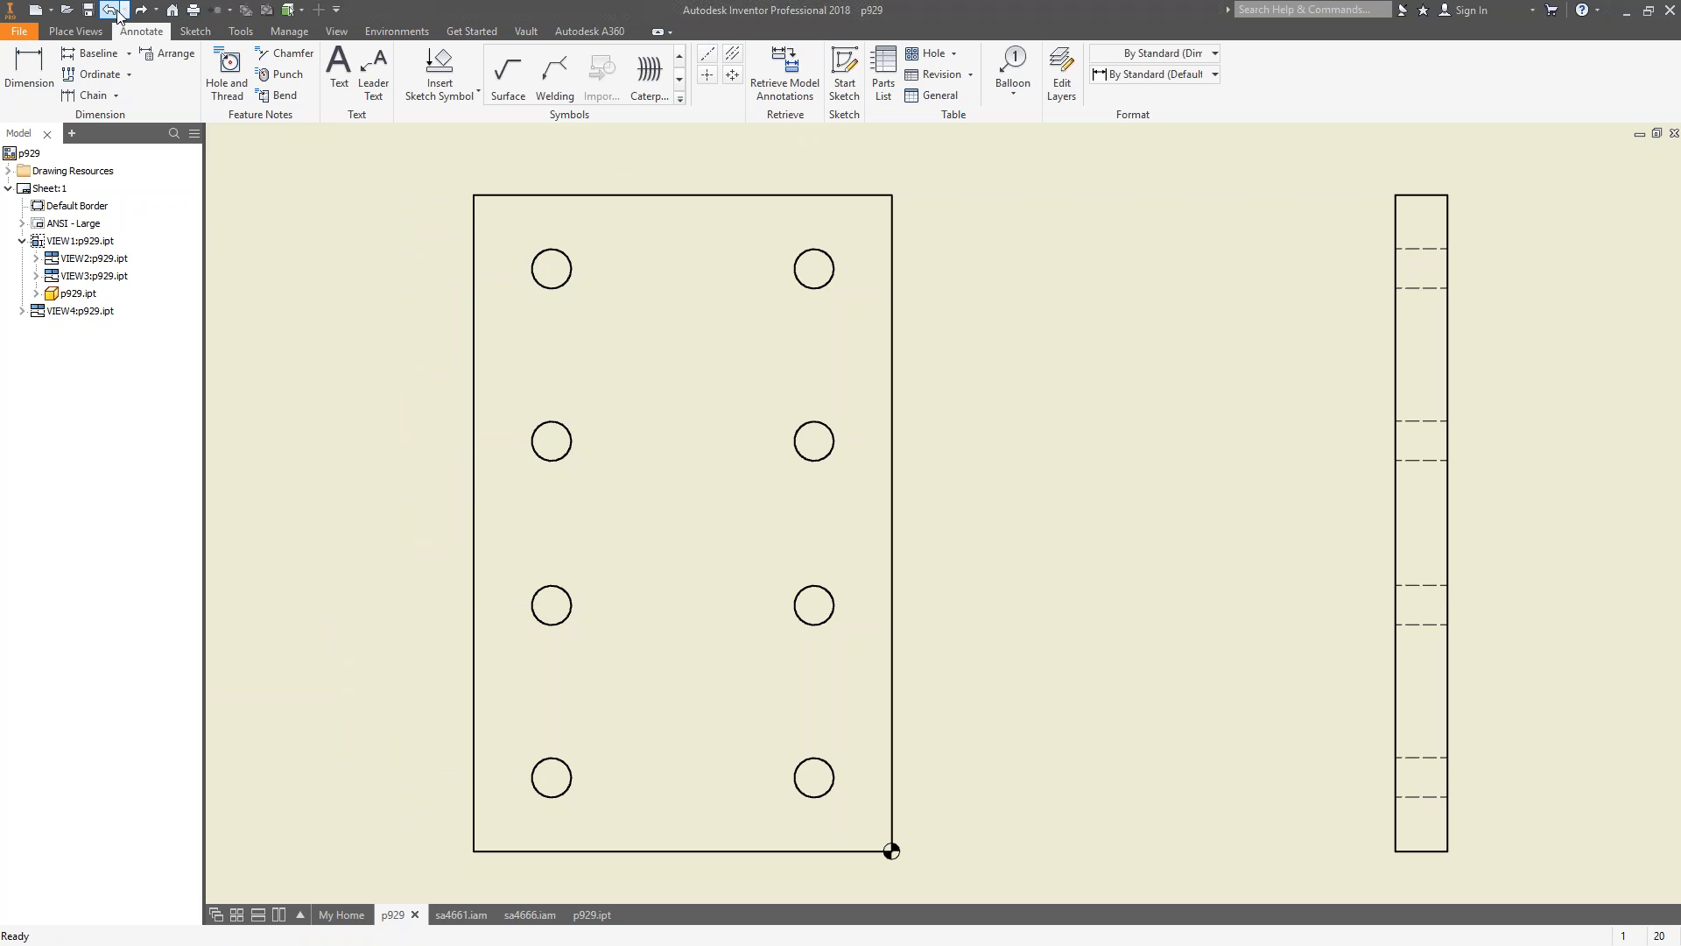
Create a chain dimension set from the plate's bottom edge through the four left holes to the top edge, placed left of the front view.
{"action": "left_click", "coordinate": [116, 97]}
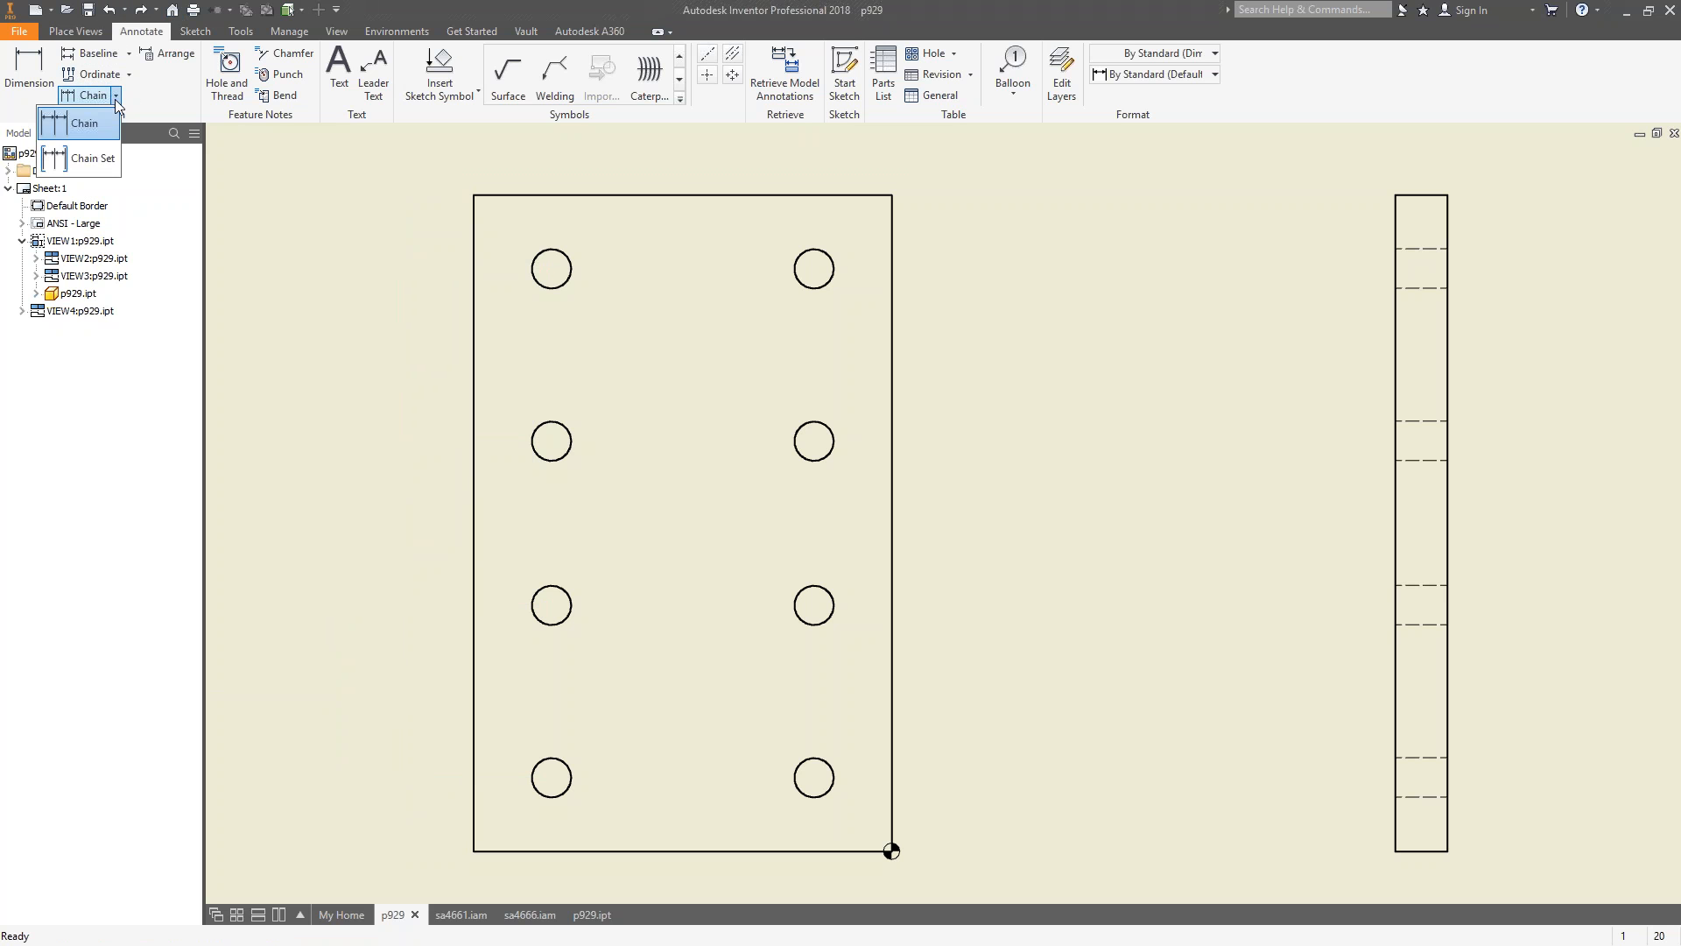
{"action": "left_click", "coordinate": [90, 160]}
{"action": "left_click", "coordinate": [516, 850]}
{"action": "left_click", "coordinate": [543, 797]}
{"action": "left_click", "coordinate": [547, 624]}
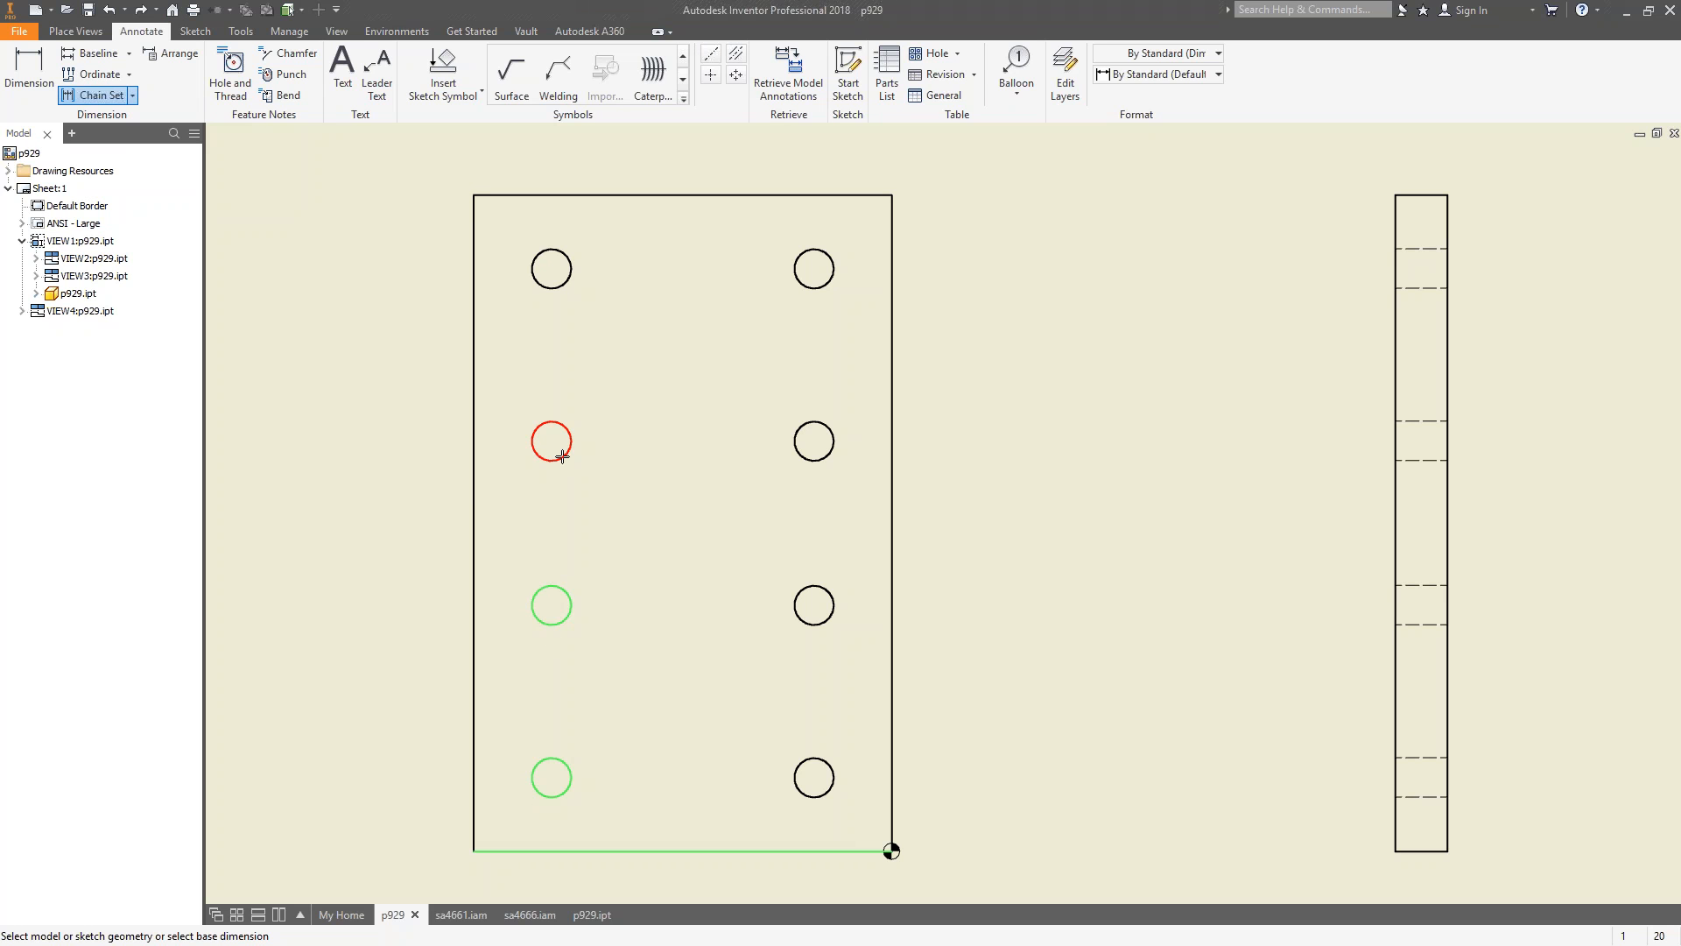
{"action": "left_click", "coordinate": [561, 455]}
{"action": "left_click", "coordinate": [555, 279]}
{"action": "left_click", "coordinate": [557, 194]}
{"action": "right_click", "coordinate": [424, 261]}
{"action": "left_click", "coordinate": [488, 256]}
{"action": "left_click", "coordinate": [380, 331]}
{"action": "right_click", "coordinate": [436, 314]}
{"action": "left_click", "coordinate": [507, 313]}
Shift the whole chain dimension set slightly farther left of the front view.
{"action": "left_click", "coordinate": [388, 369]}
{"action": "mouse_move", "coordinate": [388, 369]}
{"action": "left_mouse_down"}
{"action": "mouse_move", "coordinate": [315, 368]}
{"action": "mouse_move", "coordinate": [427, 369]}
{"action": "mouse_move", "coordinate": [376, 369]}
{"action": "left_mouse_up"}
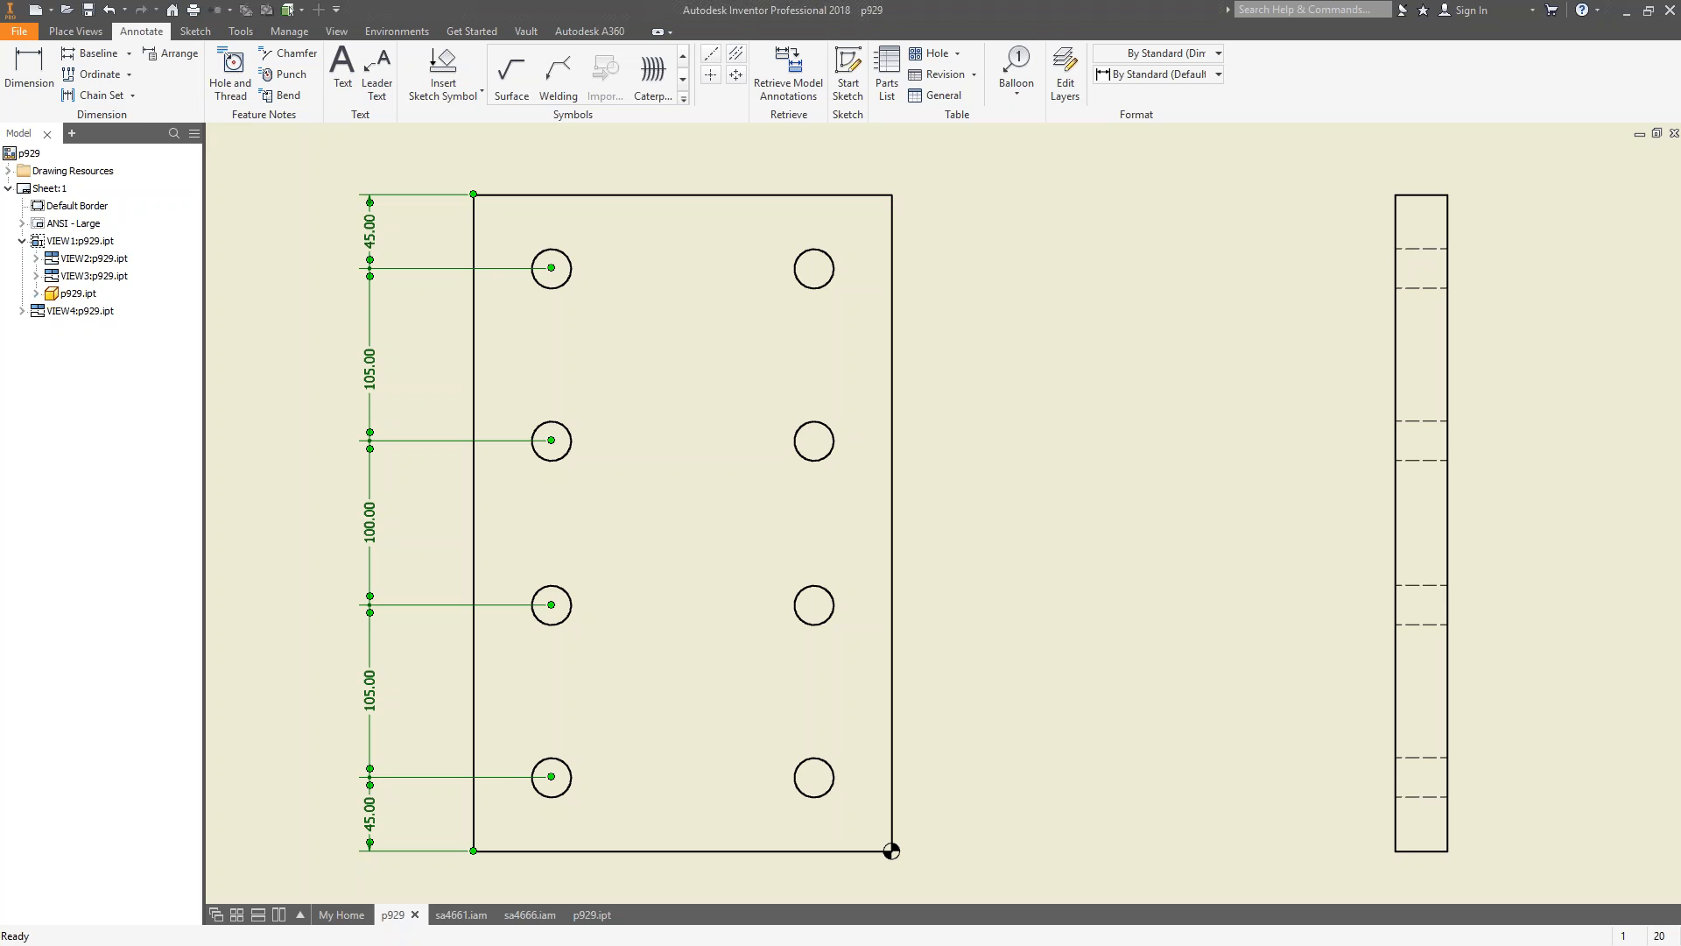
{"action": "left_click", "coordinate": [292, 372]}
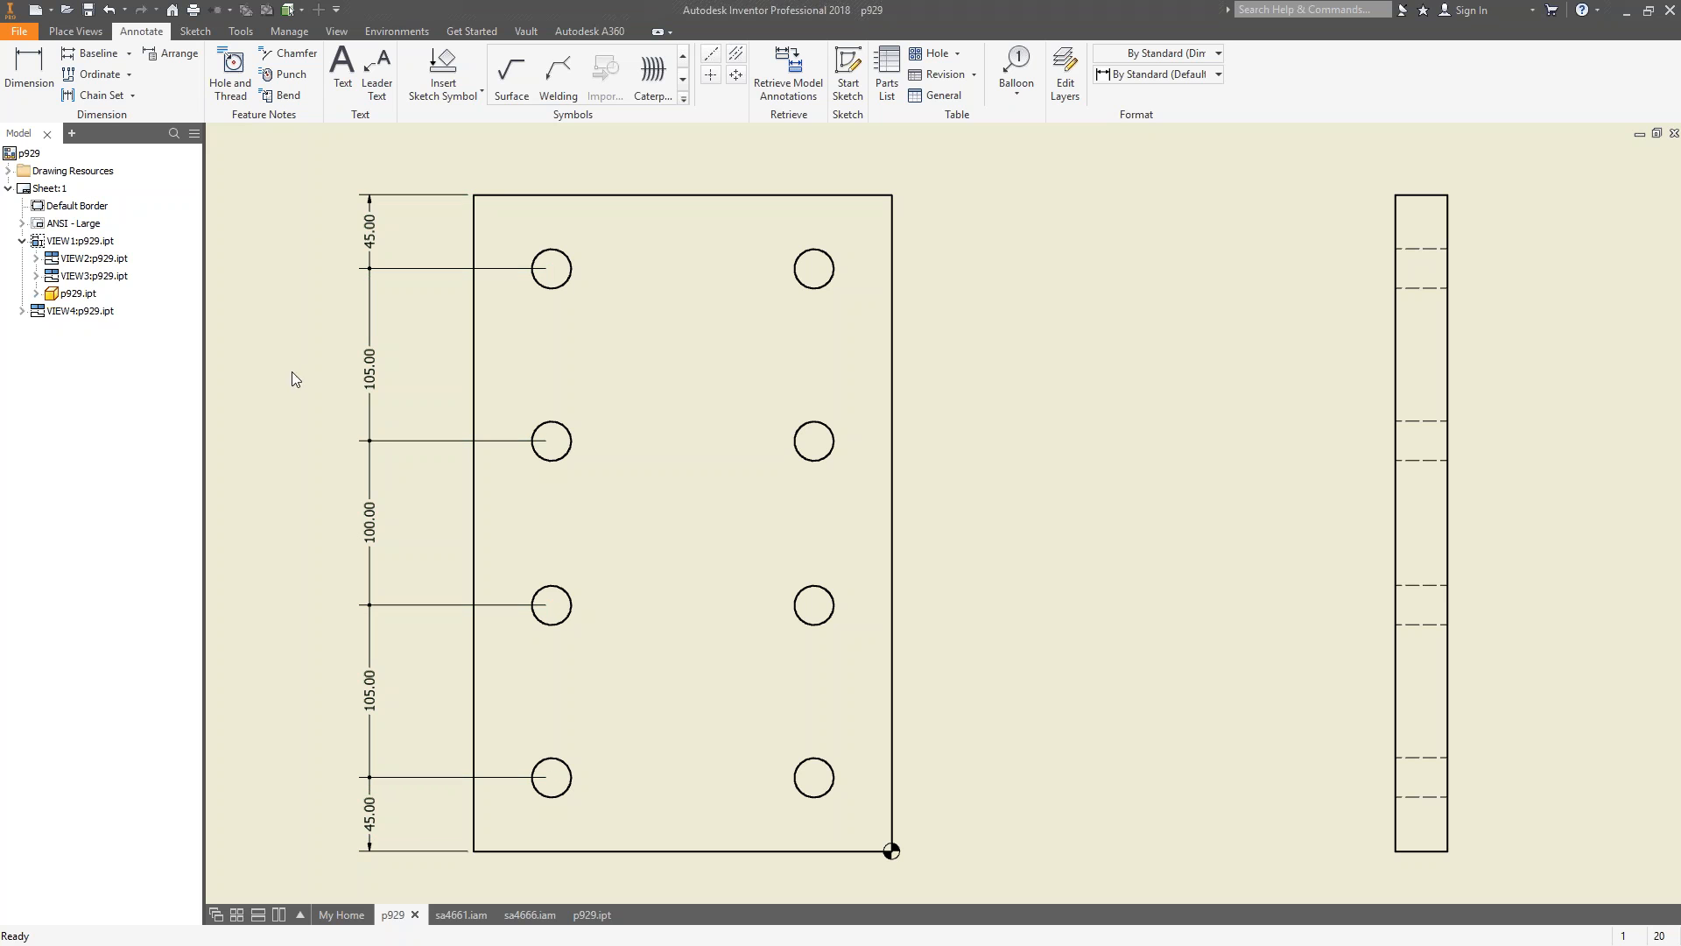
{"action": "right_click", "coordinate": [371, 372]}
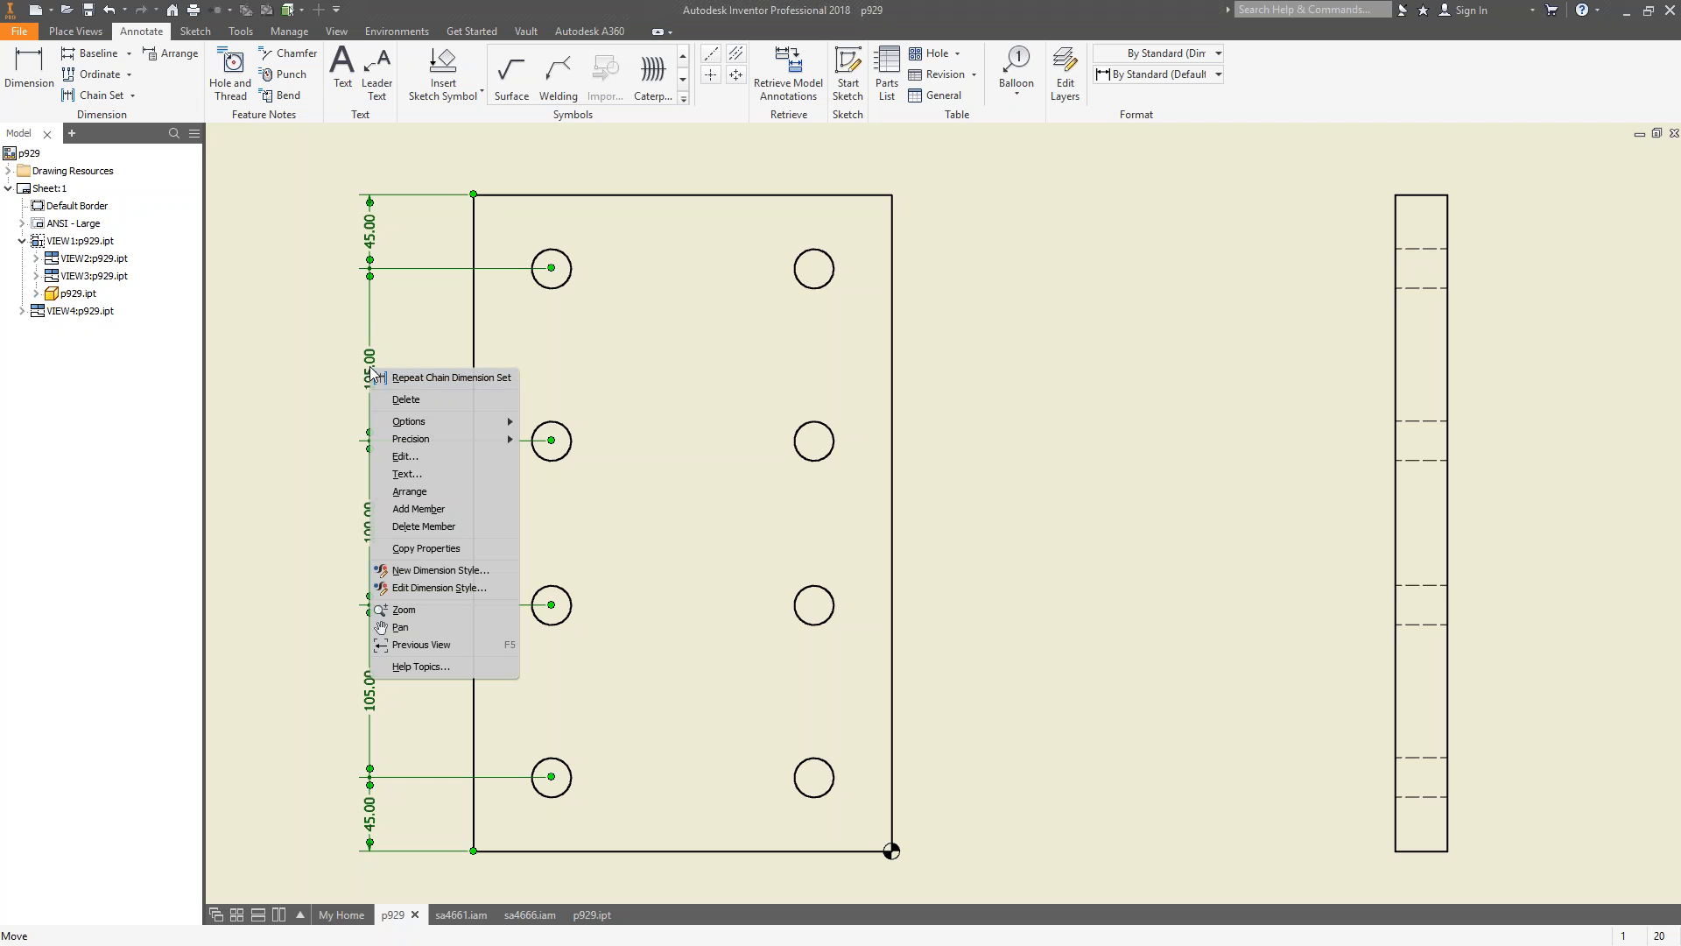
{"action": "mouse_move", "coordinate": [502, 429]}
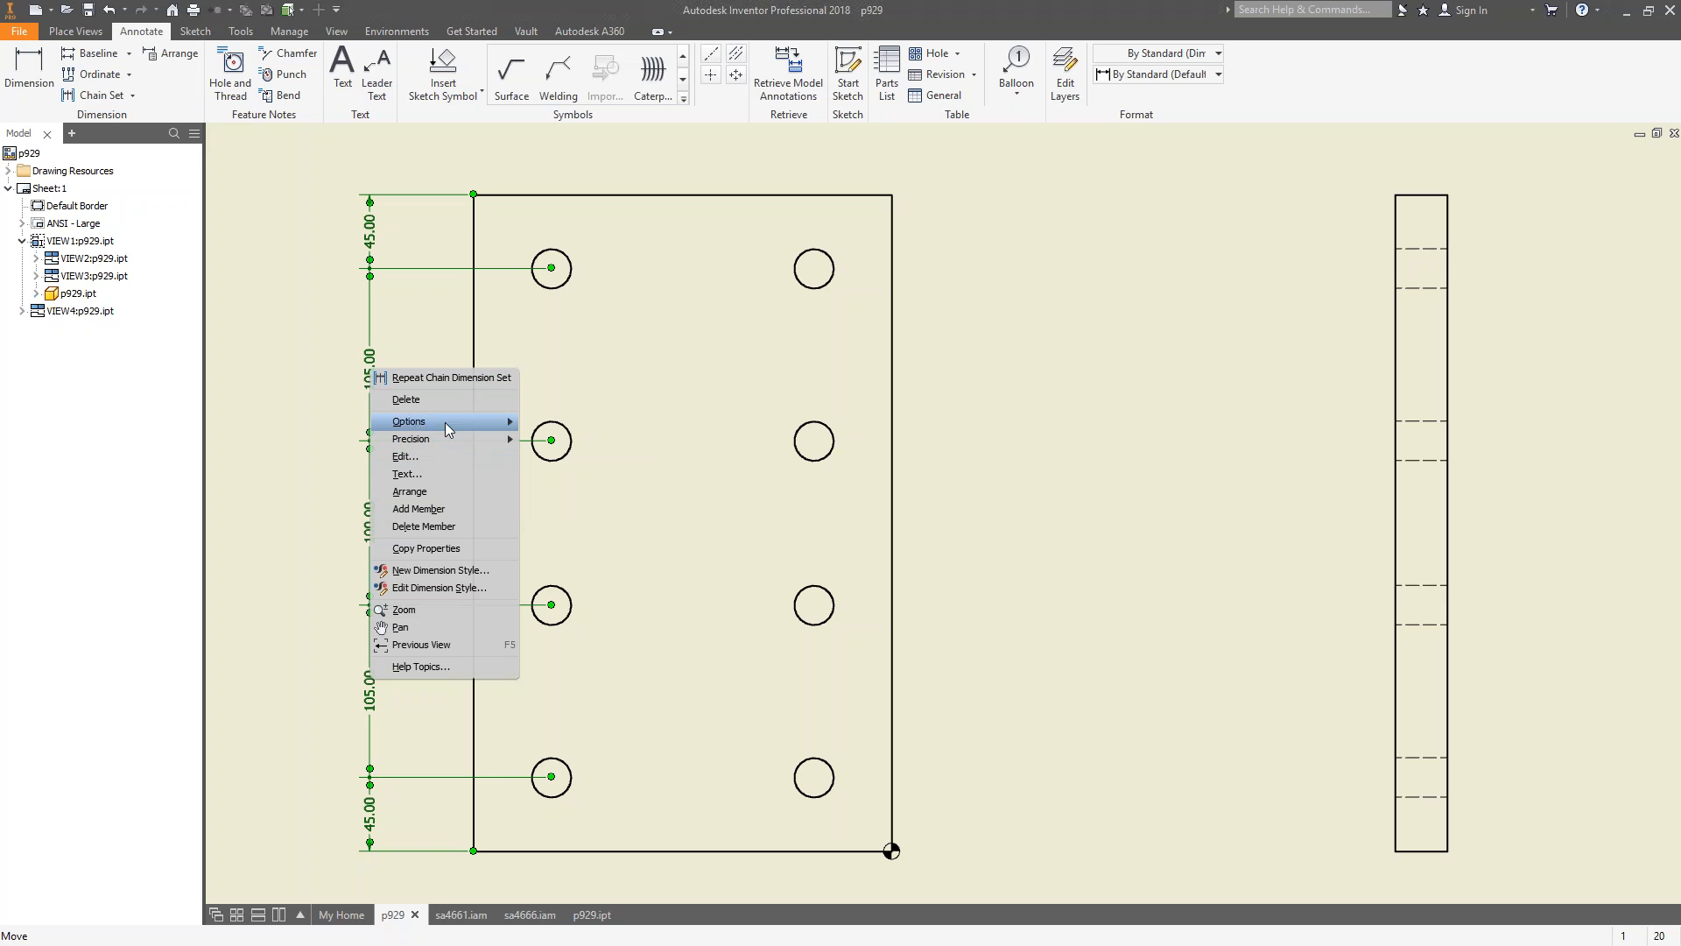
{"action": "left_click", "coordinate": [452, 548]}
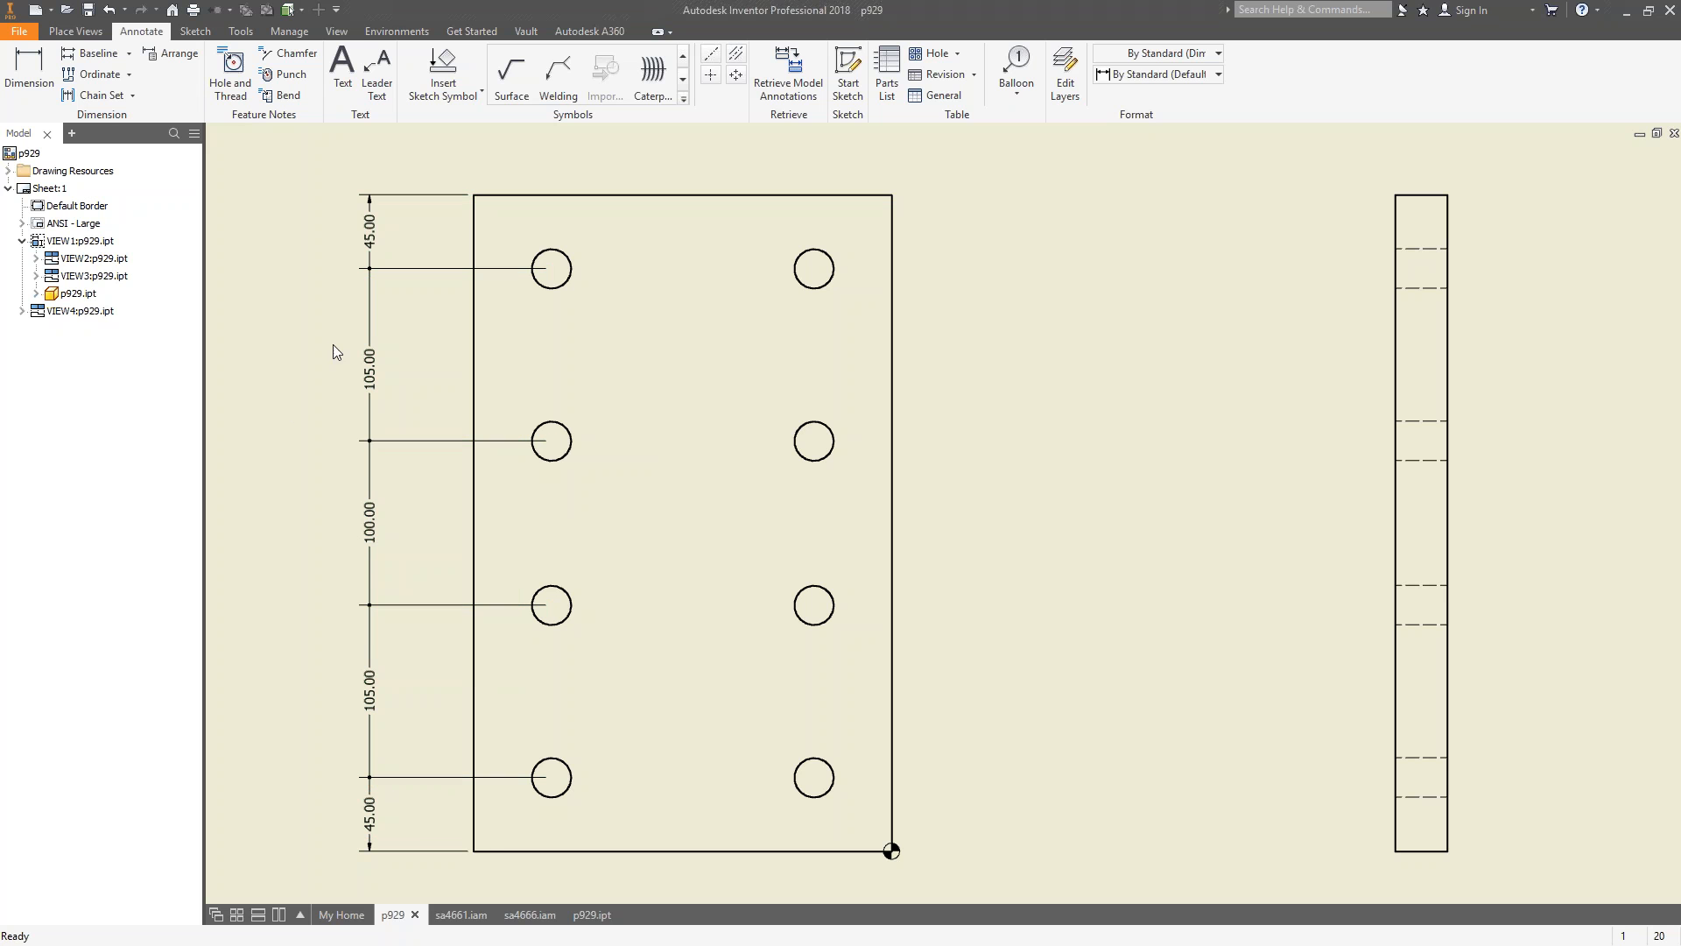
{"action": "key", "text": "Escape"}
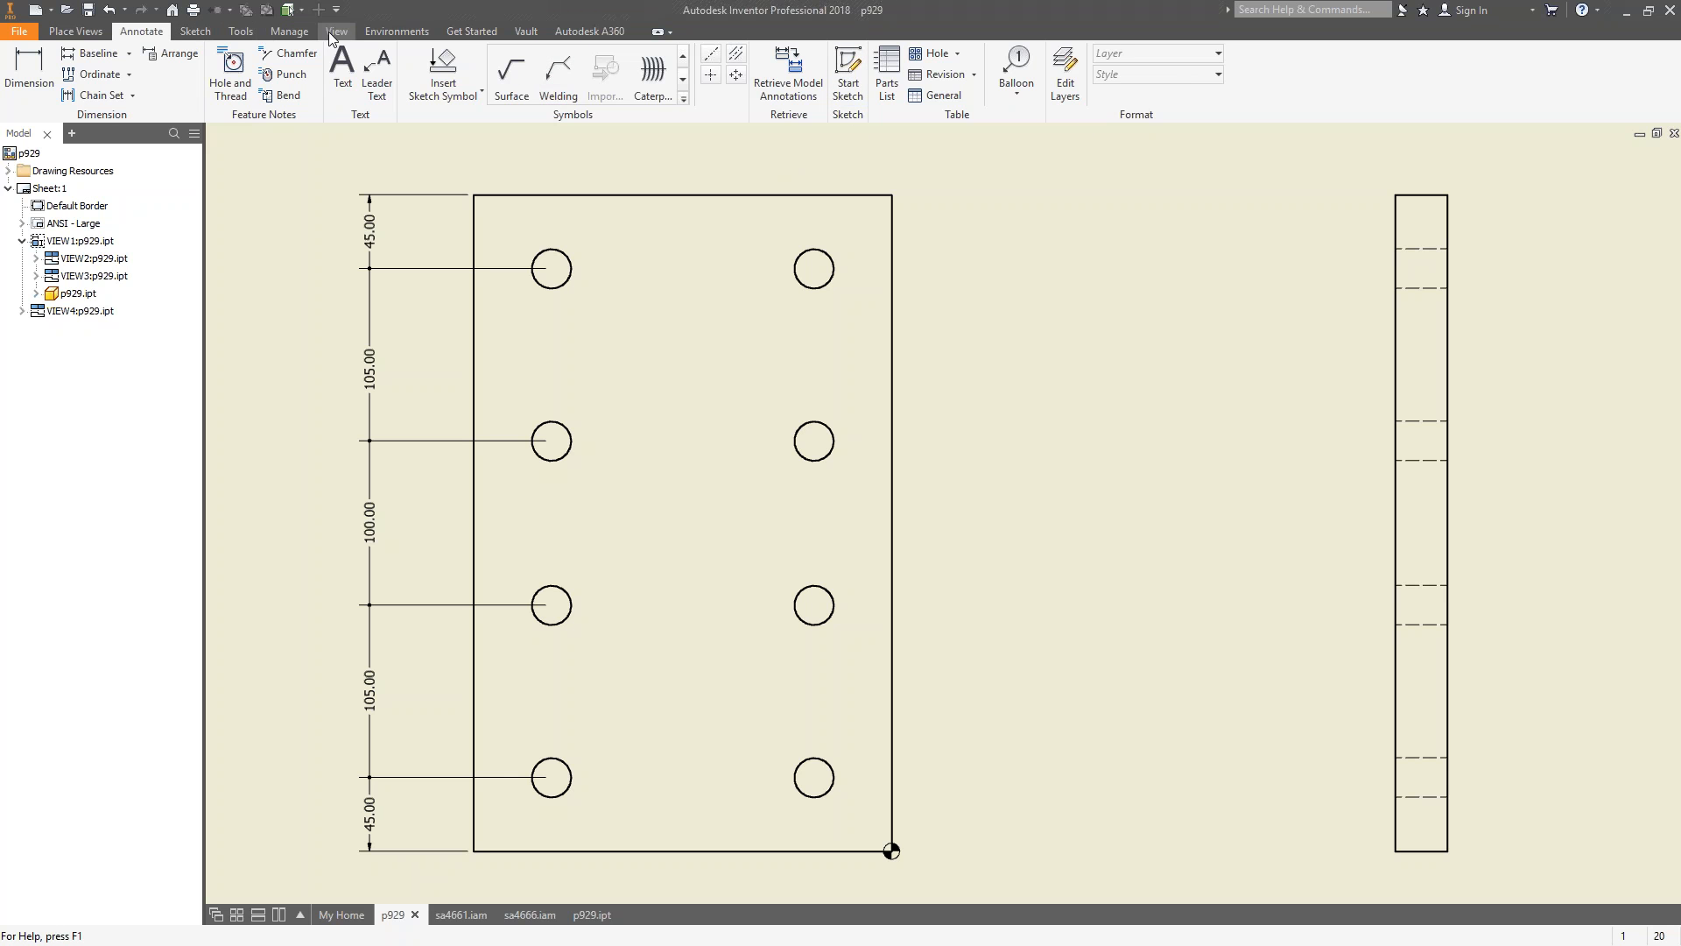
Open the Style and Standard Editor and inspect the Balloon (ANSI) and Center Mark (ANSI) styles.
{"action": "left_click", "coordinate": [294, 36]}
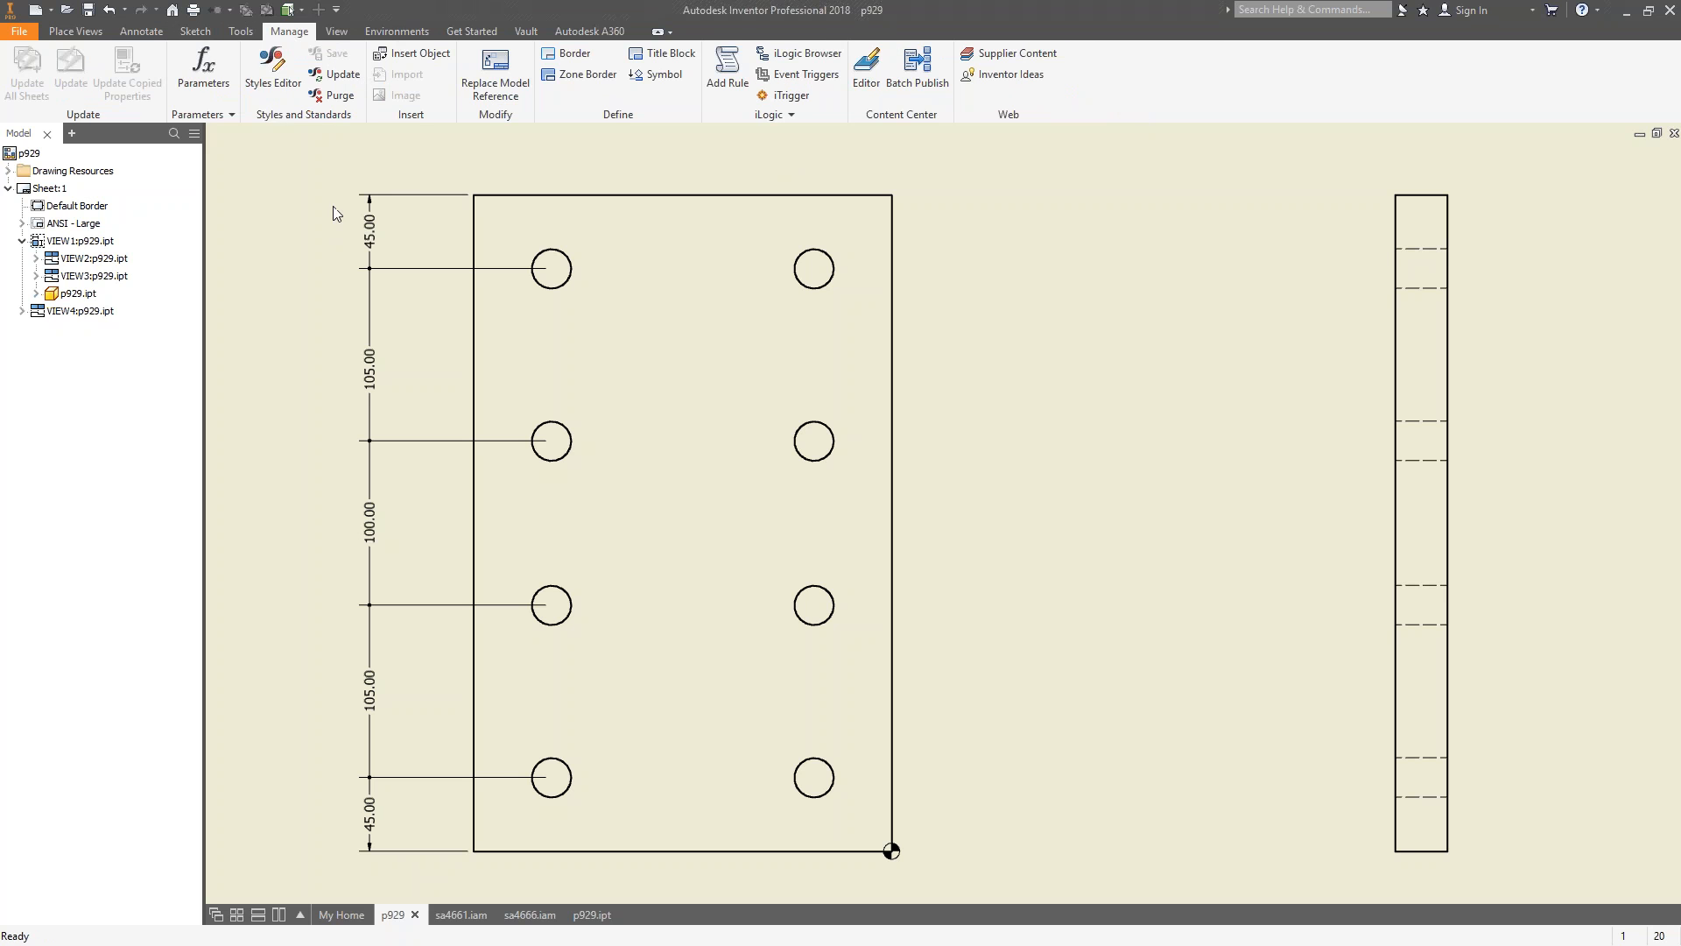
{"action": "left_click", "coordinate": [274, 75]}
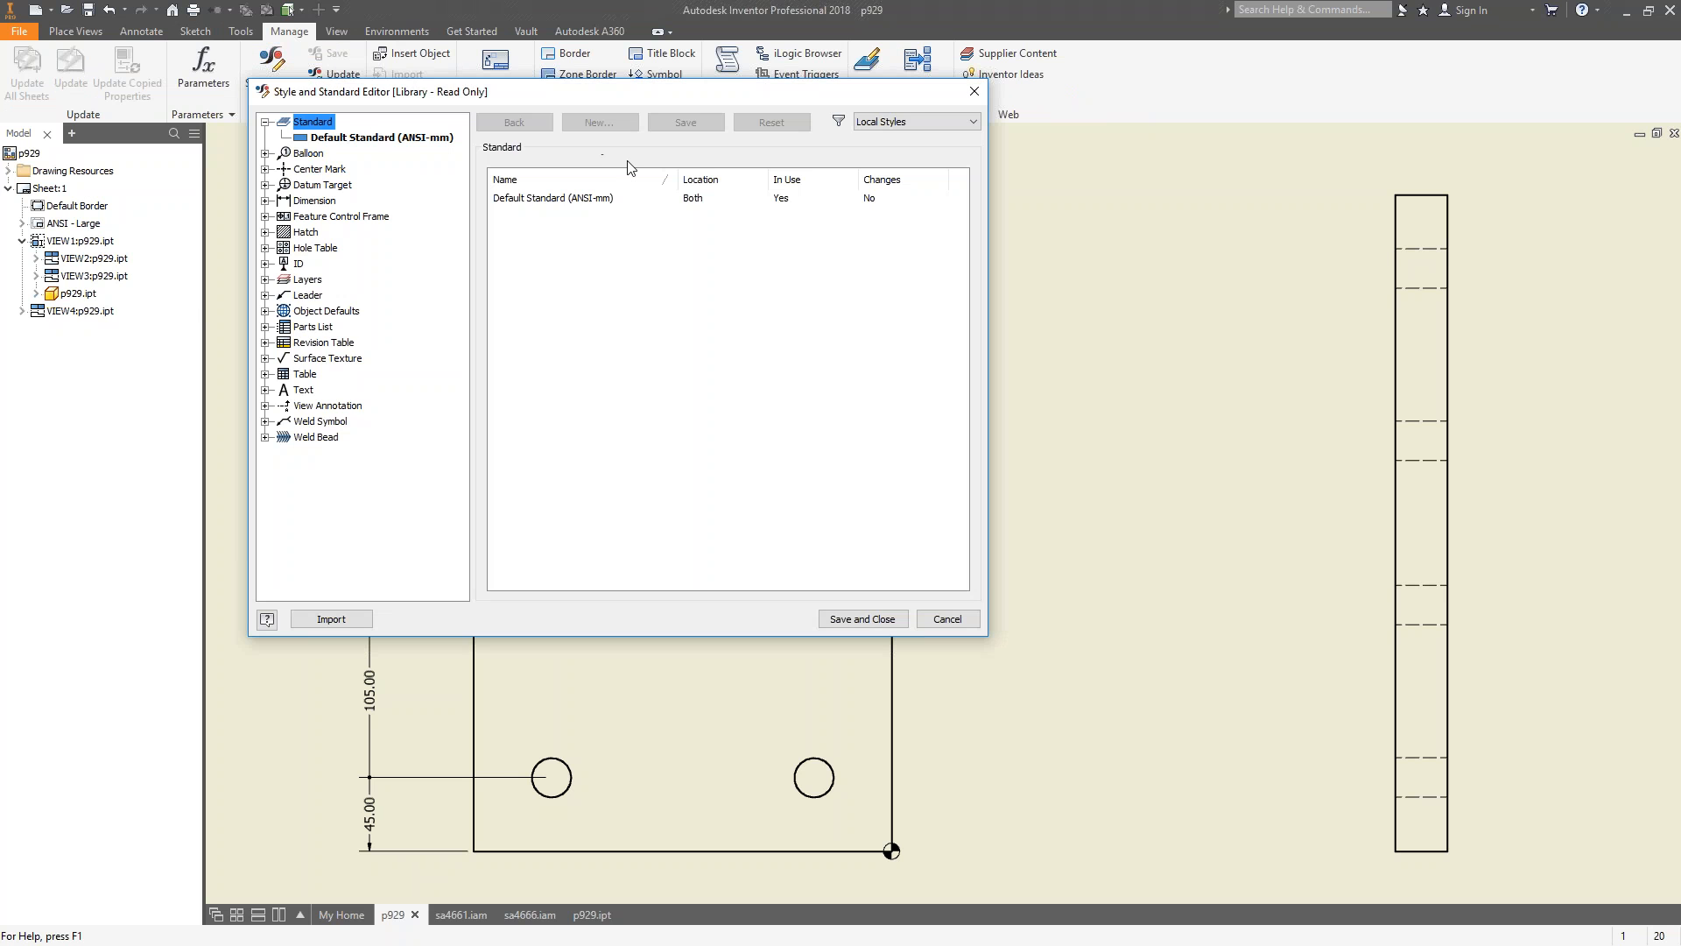
{"action": "left_click_drag", "start_coordinate": [604, 93], "coordinate": [887, 169]}
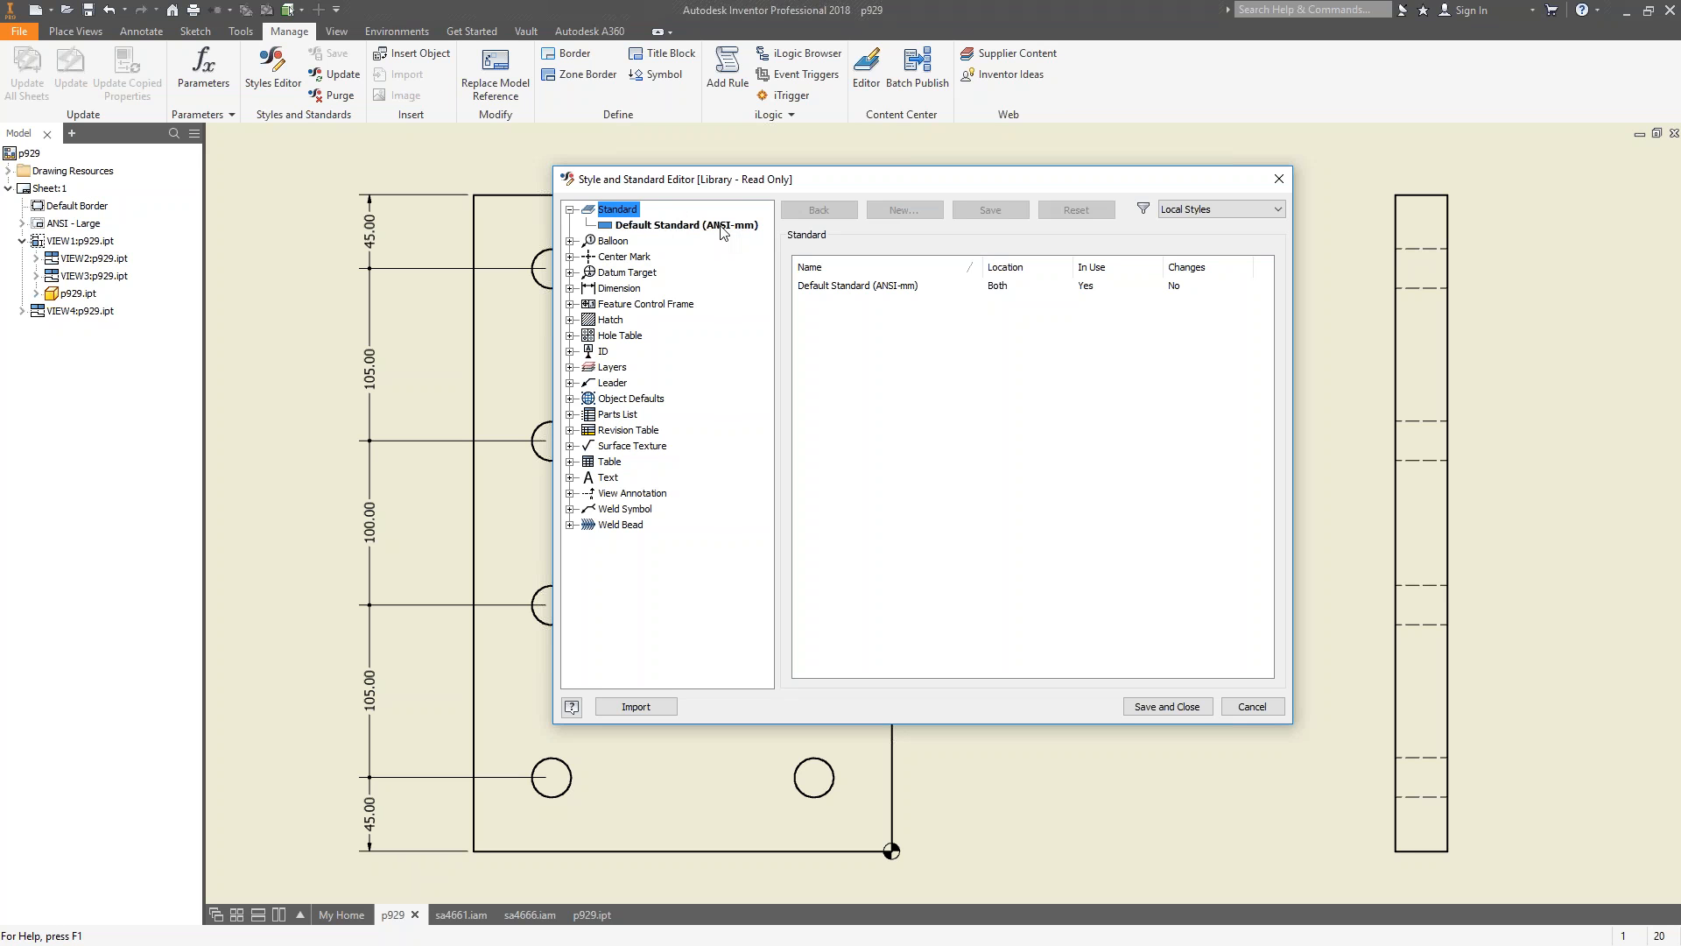
{"action": "left_click", "coordinate": [570, 242]}
{"action": "left_click", "coordinate": [653, 256]}
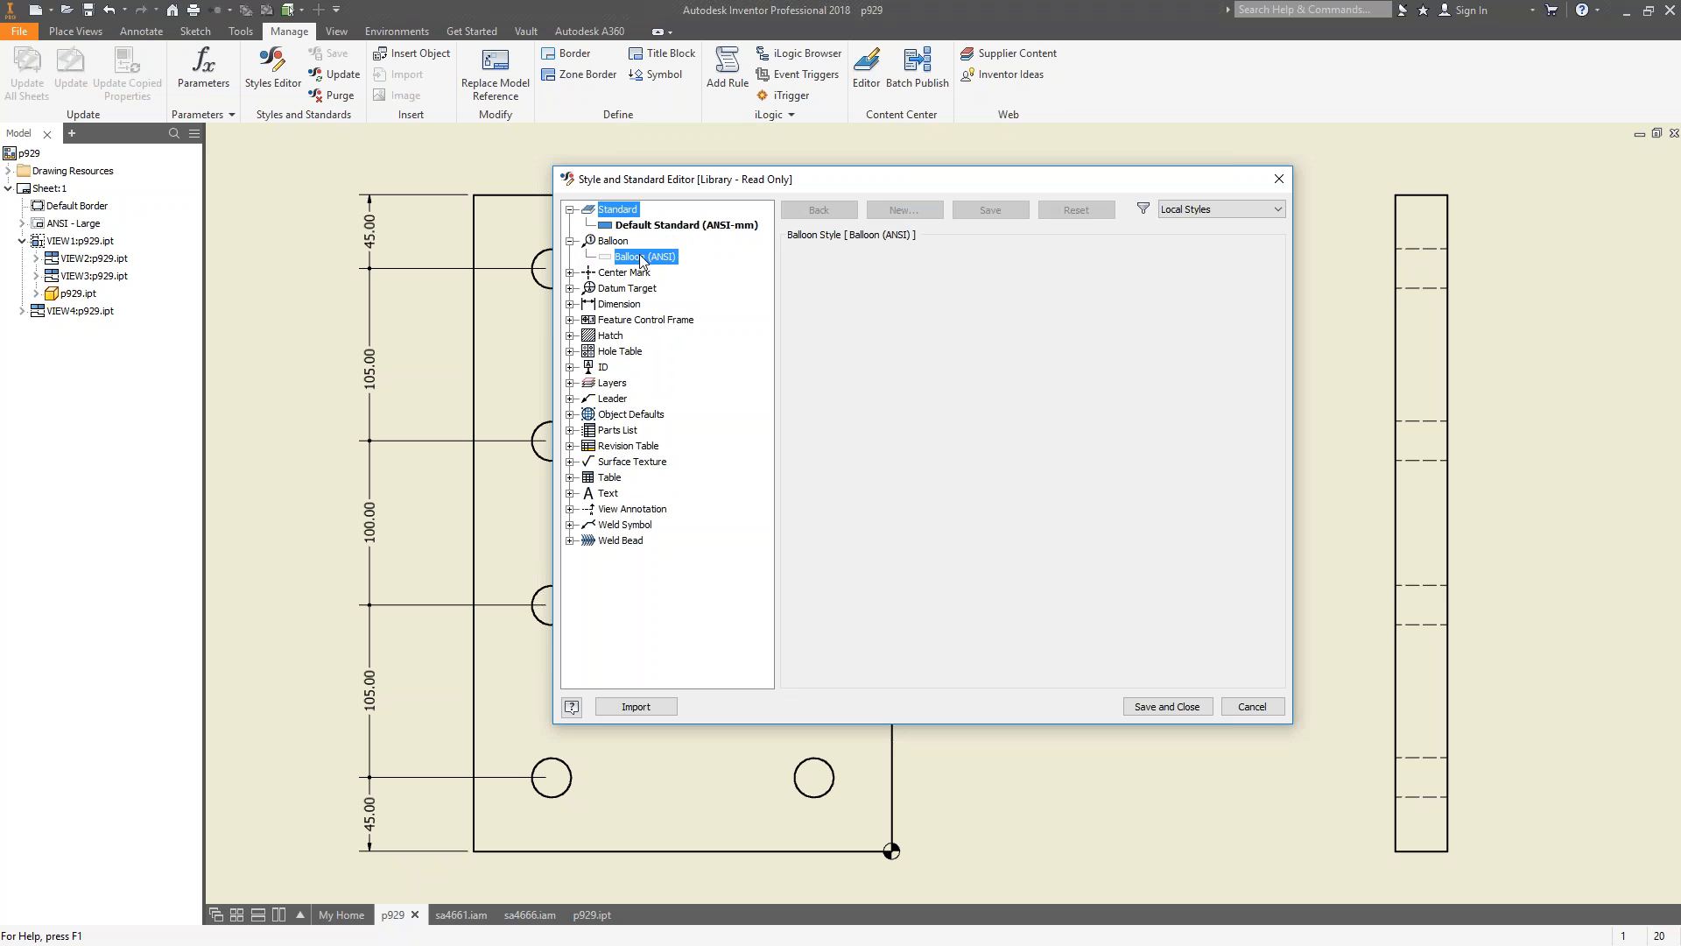
{"action": "left_click", "coordinate": [570, 273]}
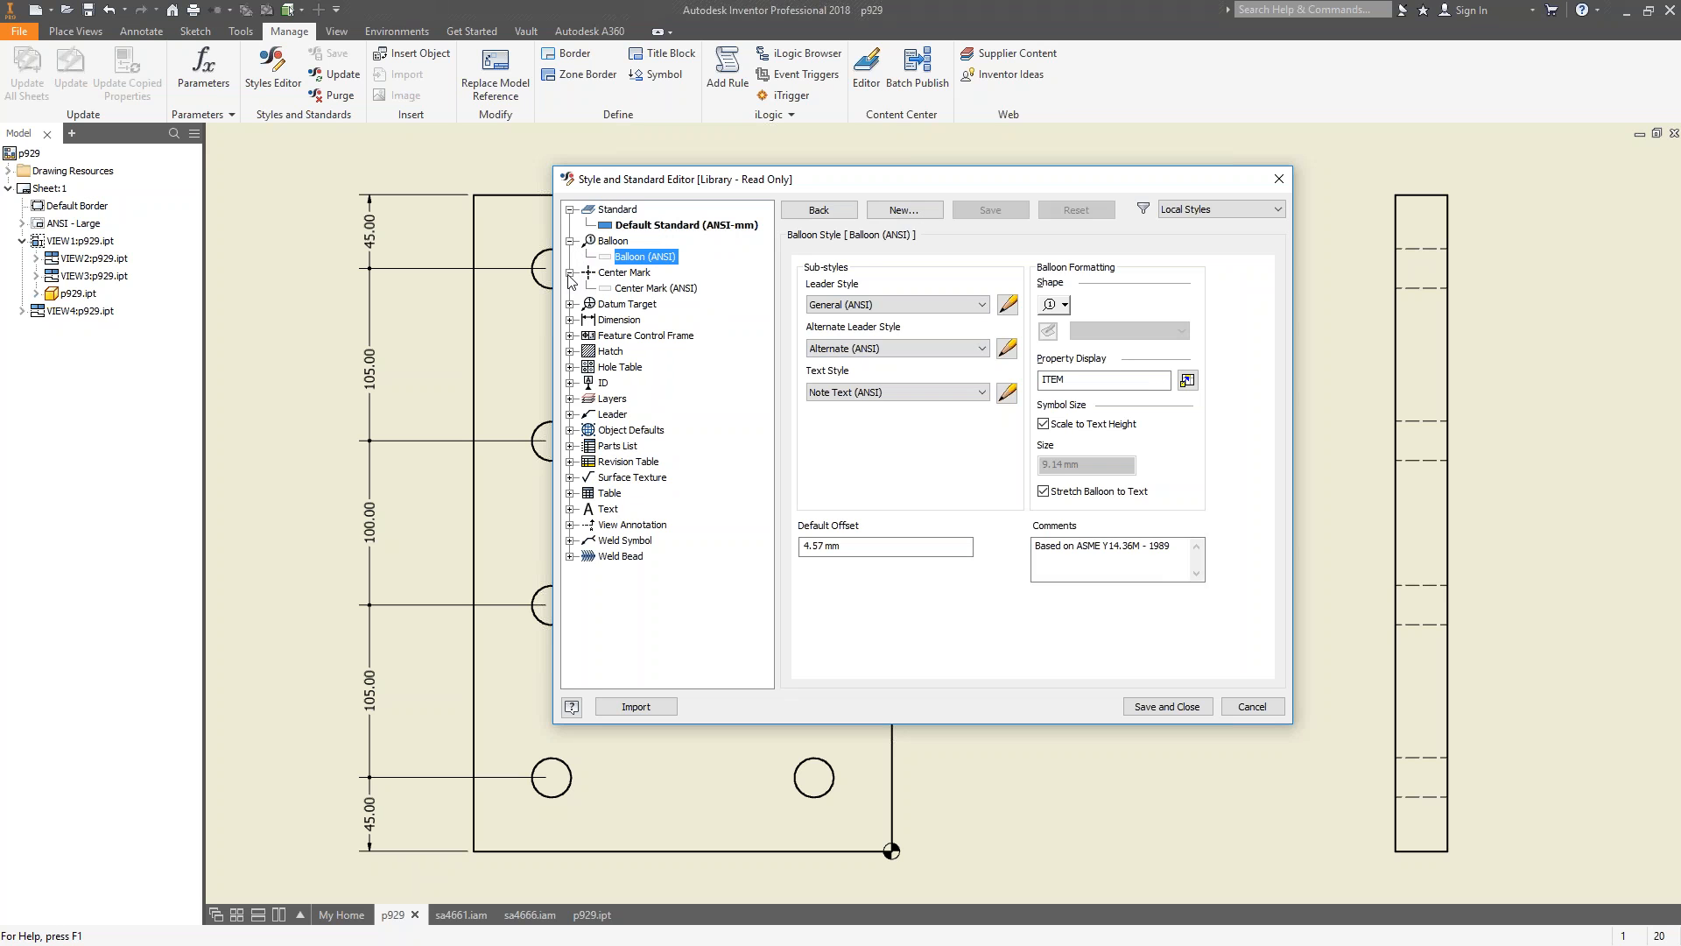
{"action": "left_click", "coordinate": [652, 288]}
Inspect the Default - Fraction and Default - mm [in] dimension styles and the style filter choices, and close the editor without saving.
{"action": "left_click", "coordinate": [570, 319]}
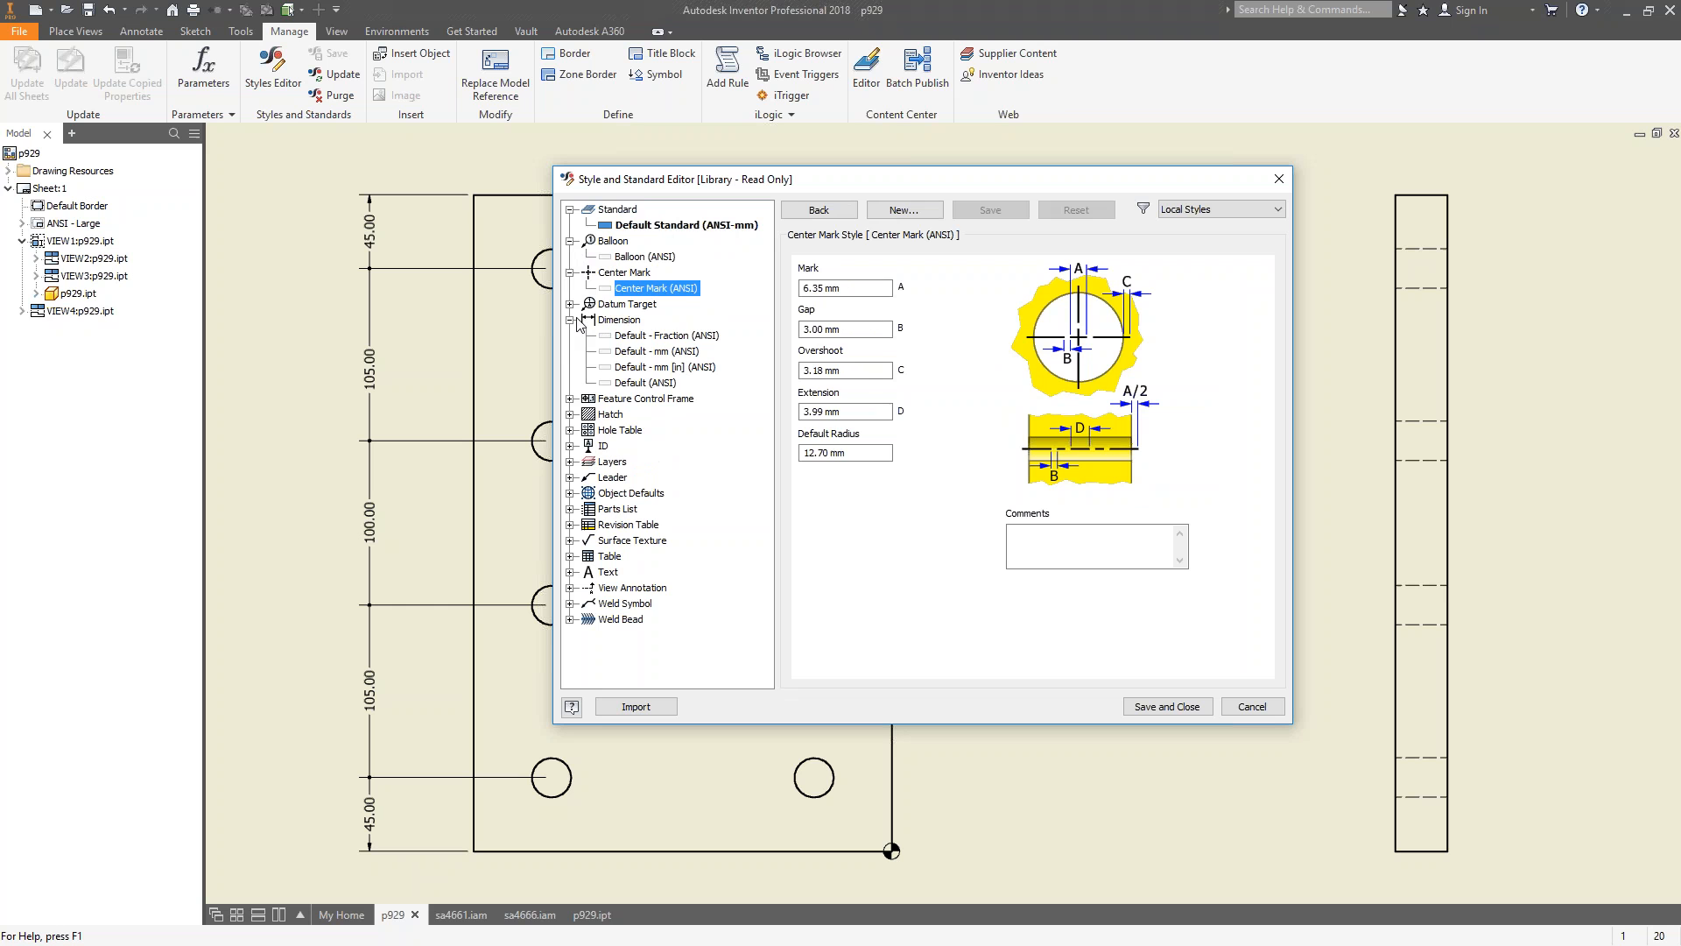
{"action": "left_click", "coordinate": [653, 336]}
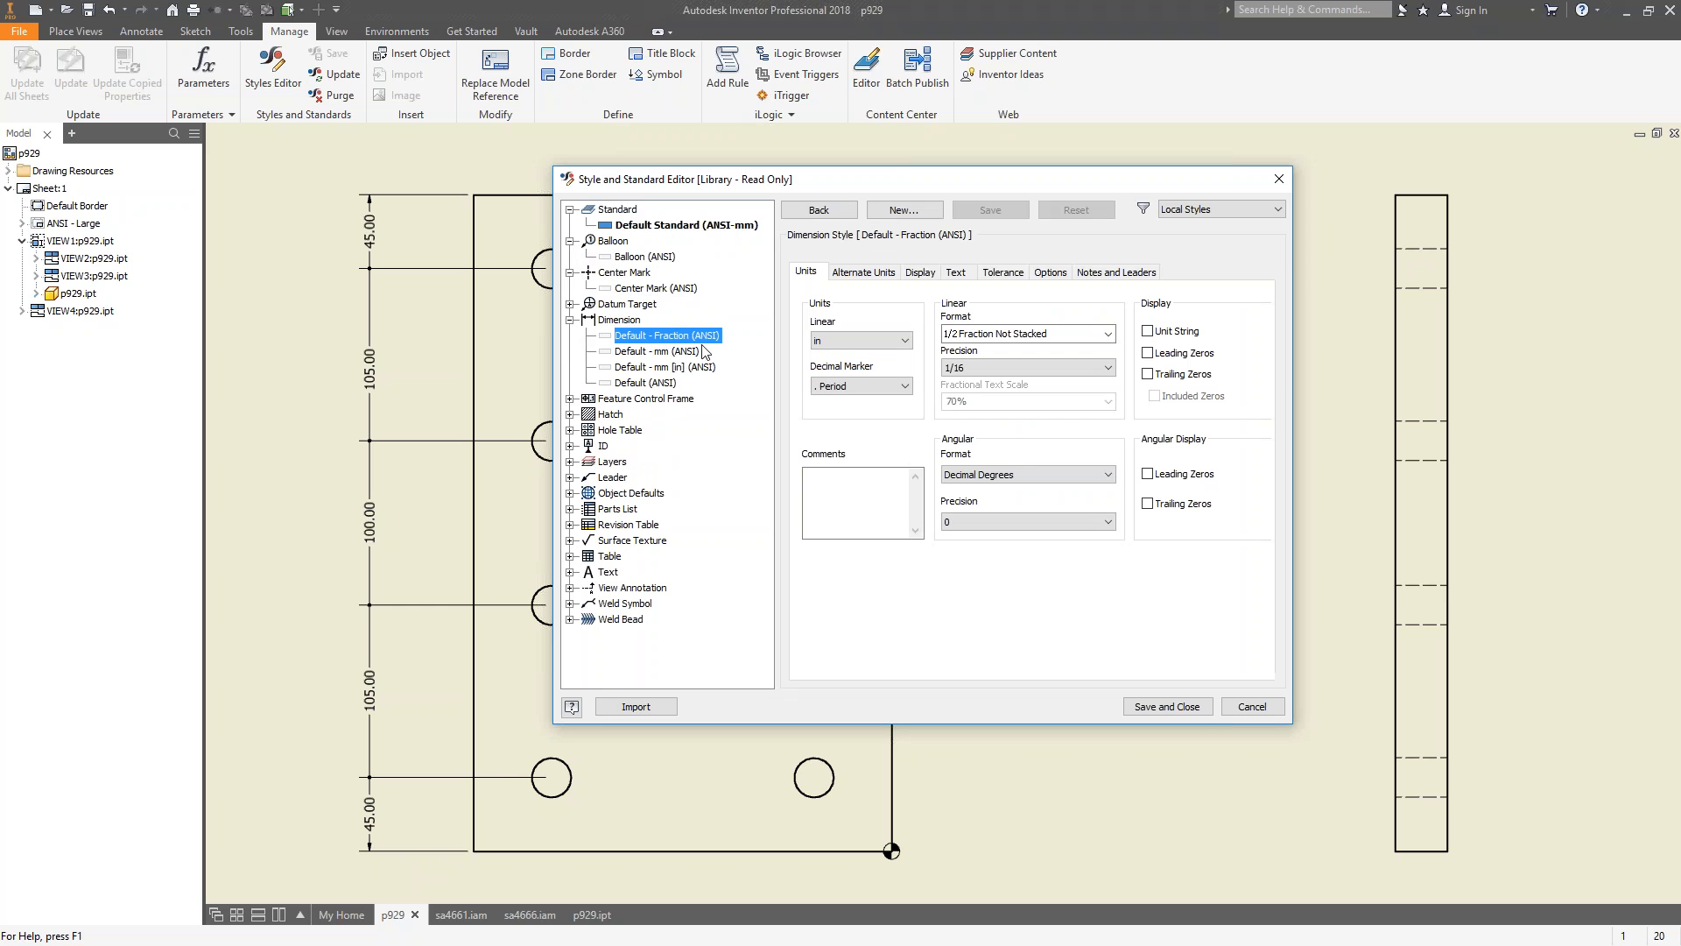
{"action": "left_click", "coordinate": [658, 369]}
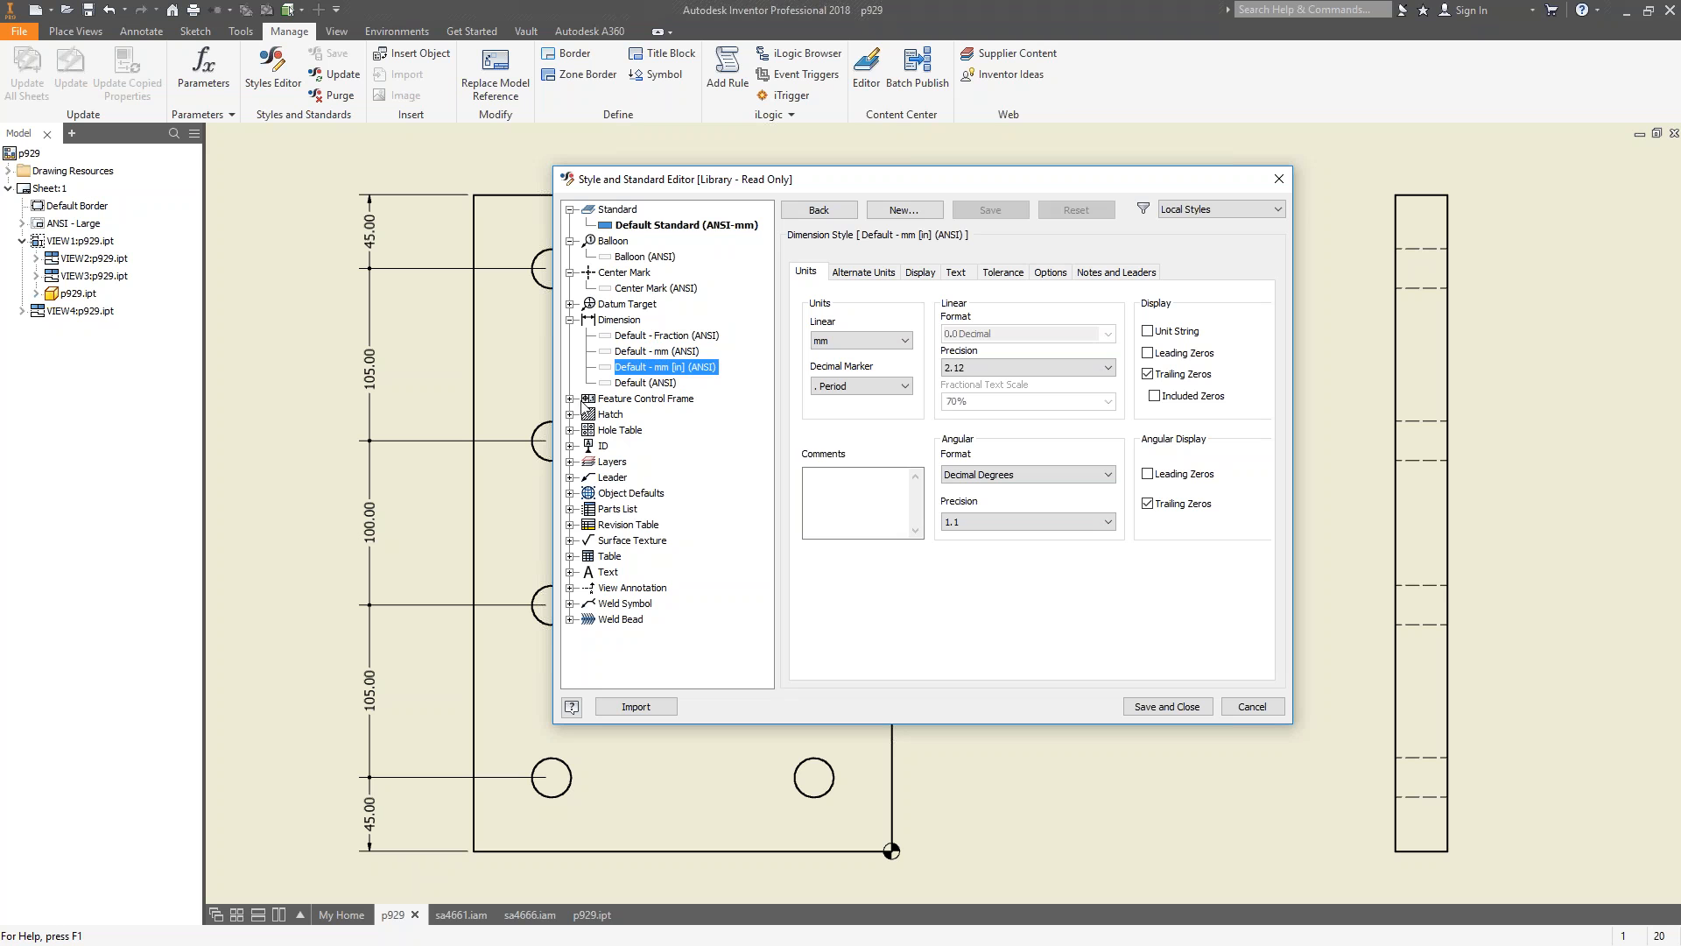
{"action": "left_click", "coordinate": [570, 400]}
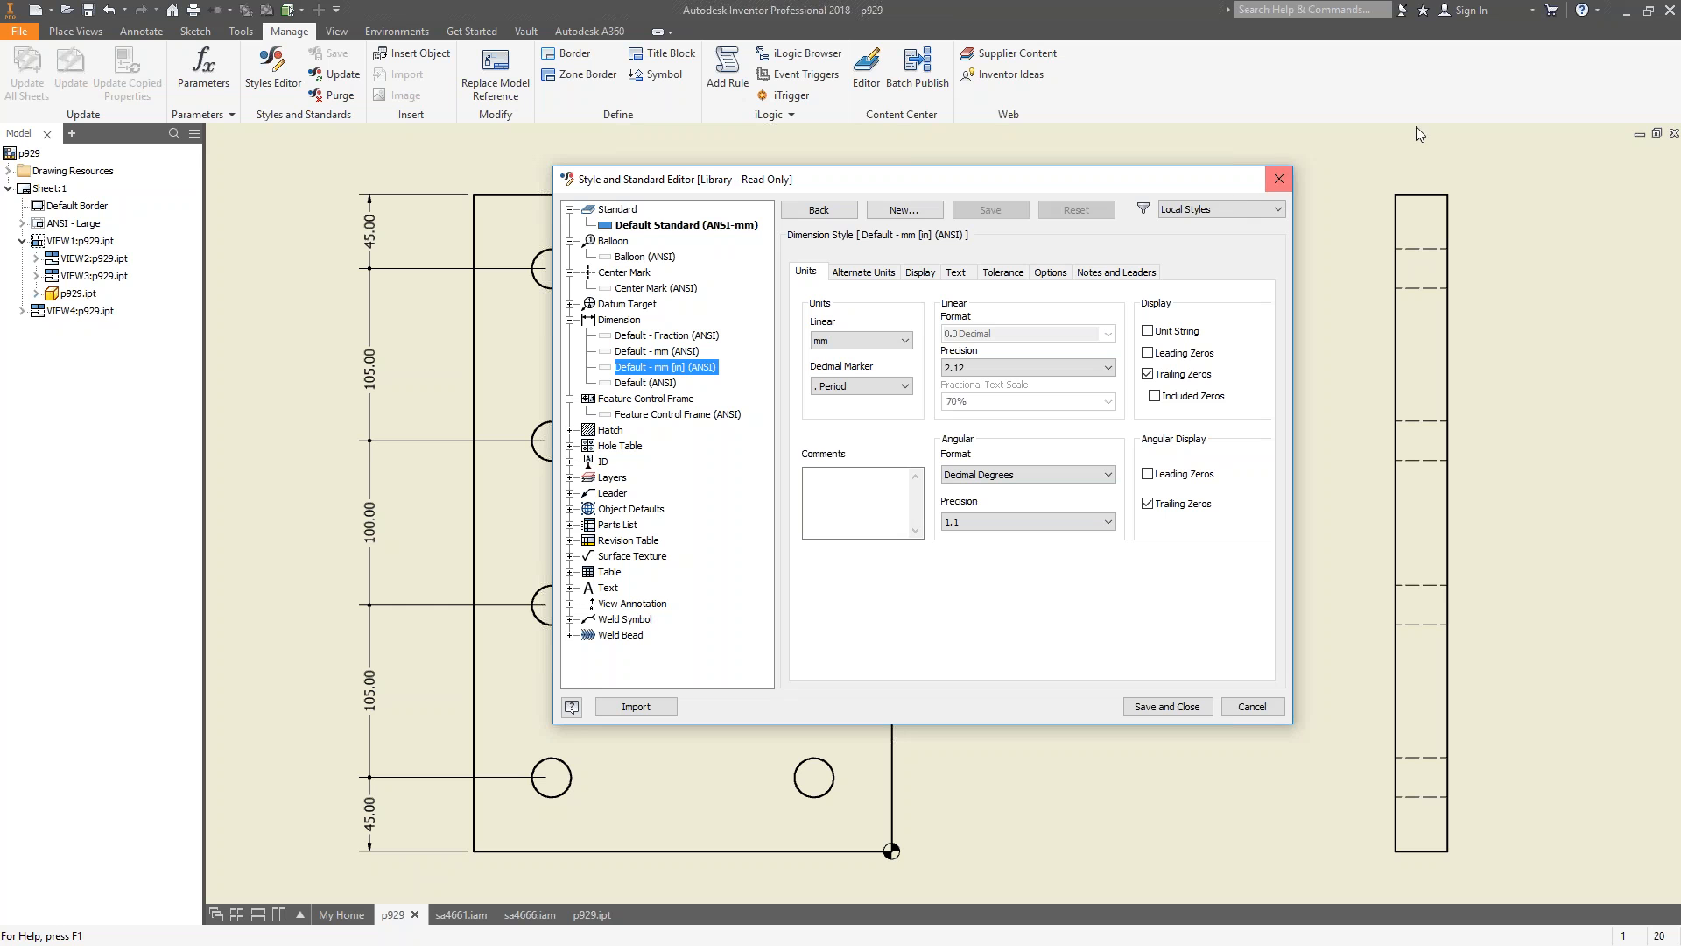
{"action": "left_click", "coordinate": [1239, 209]}
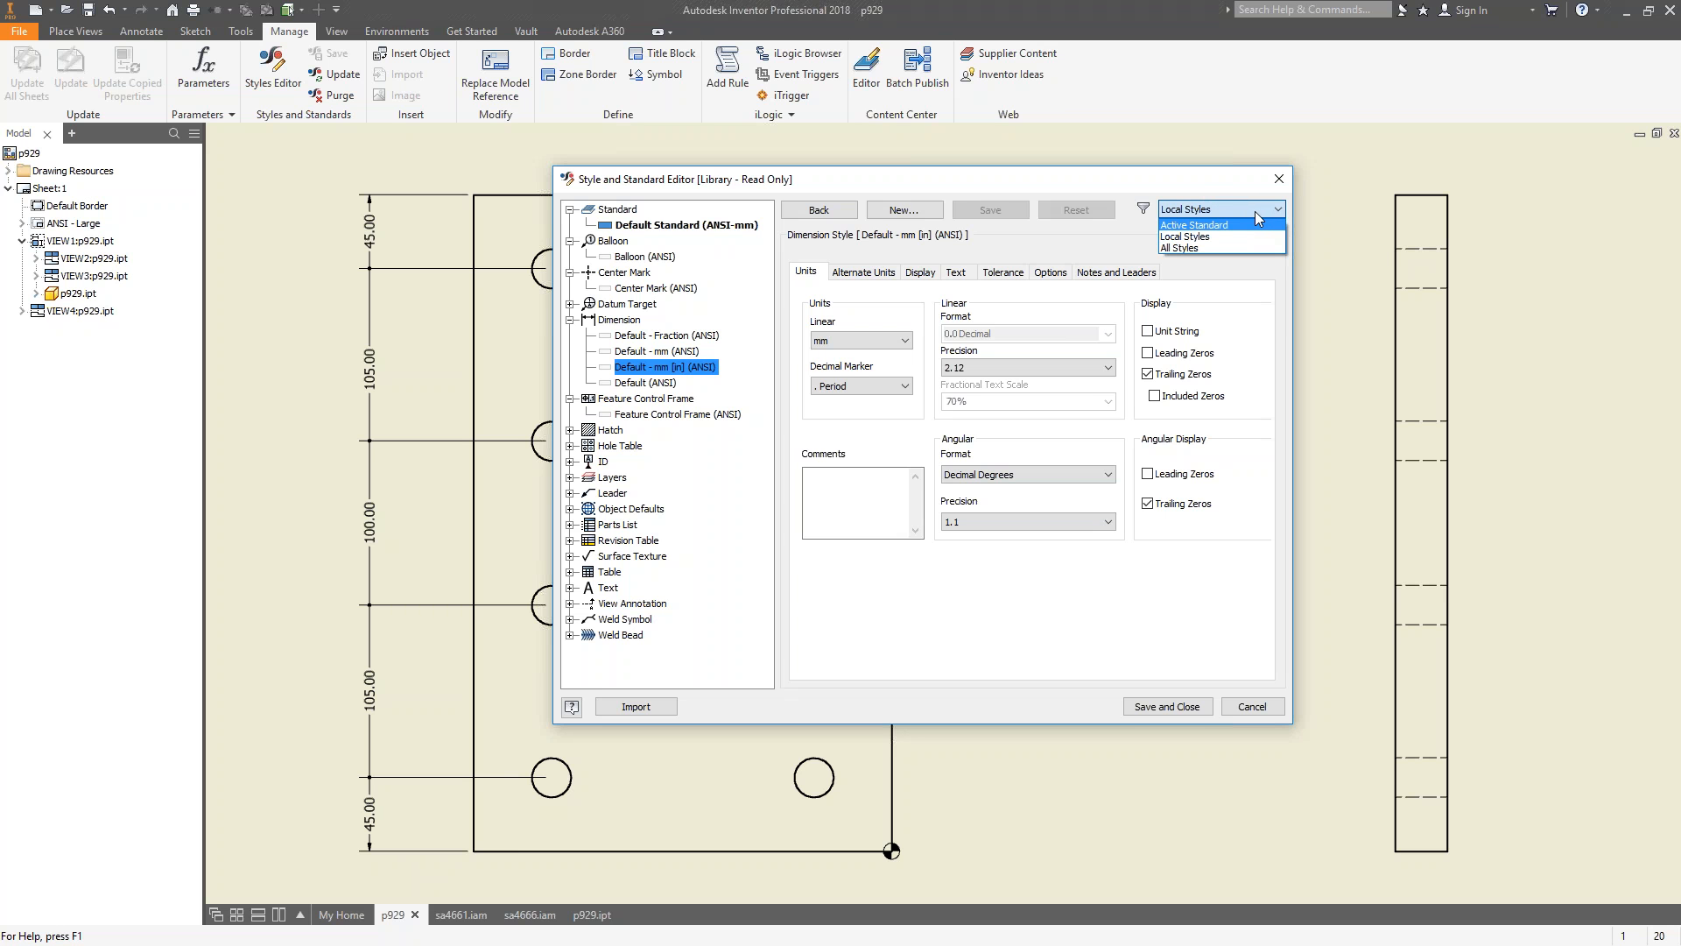
{"action": "left_click", "coordinate": [1023, 341]}
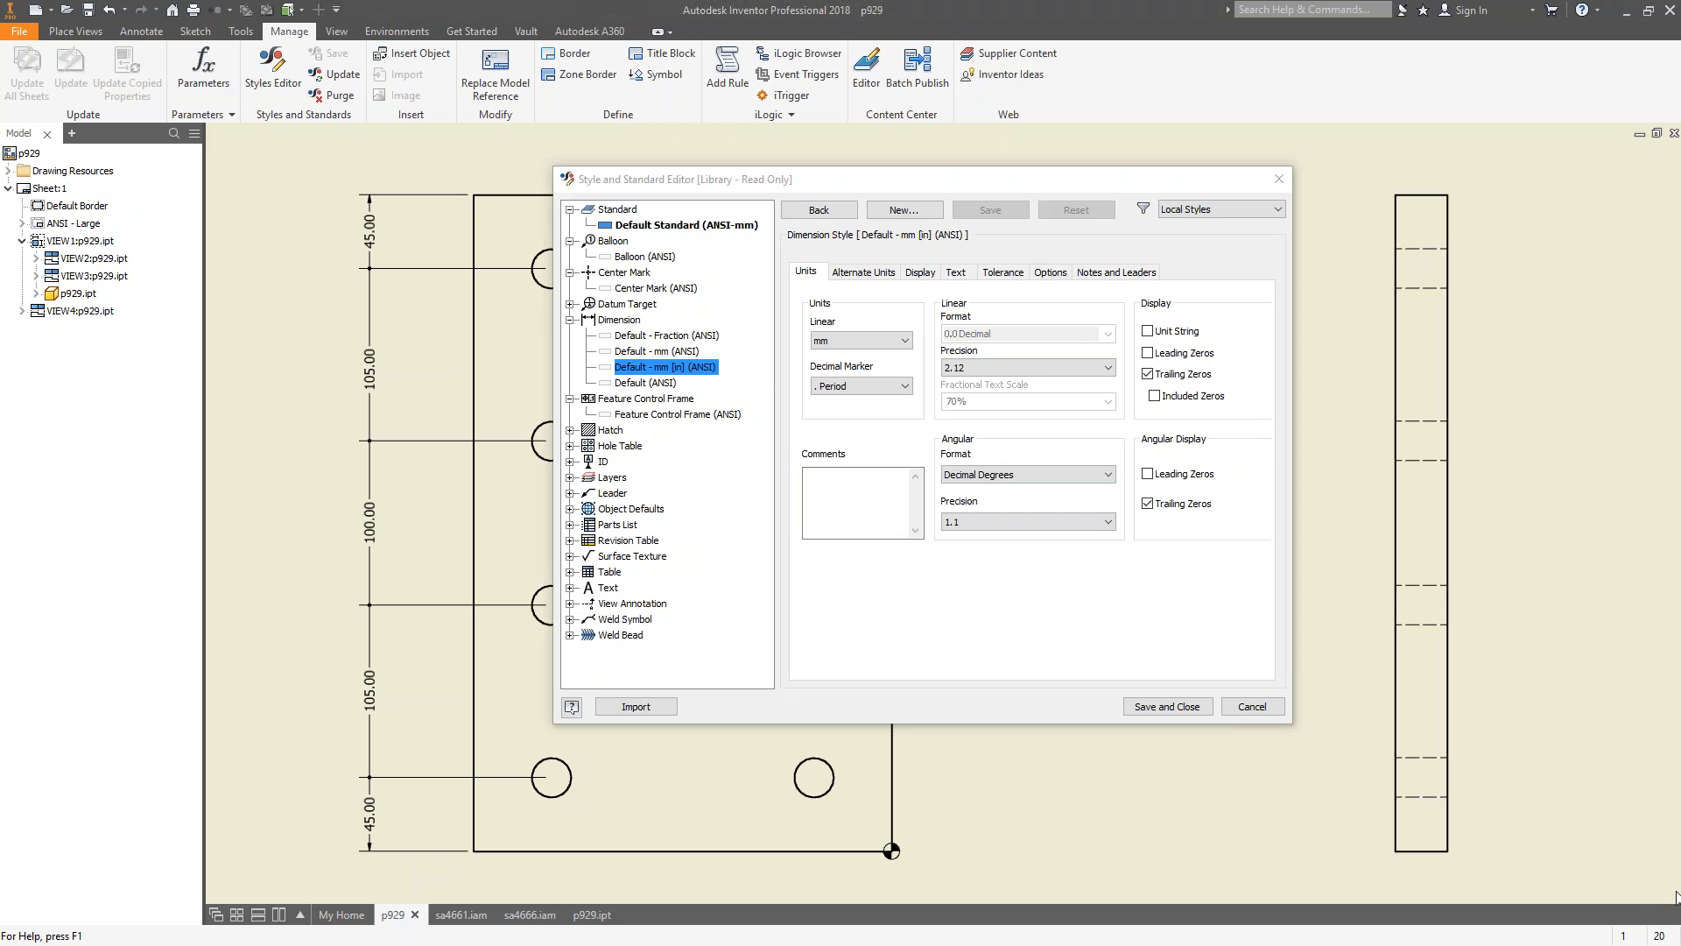
{"action": "left_click", "coordinate": [1254, 711]}
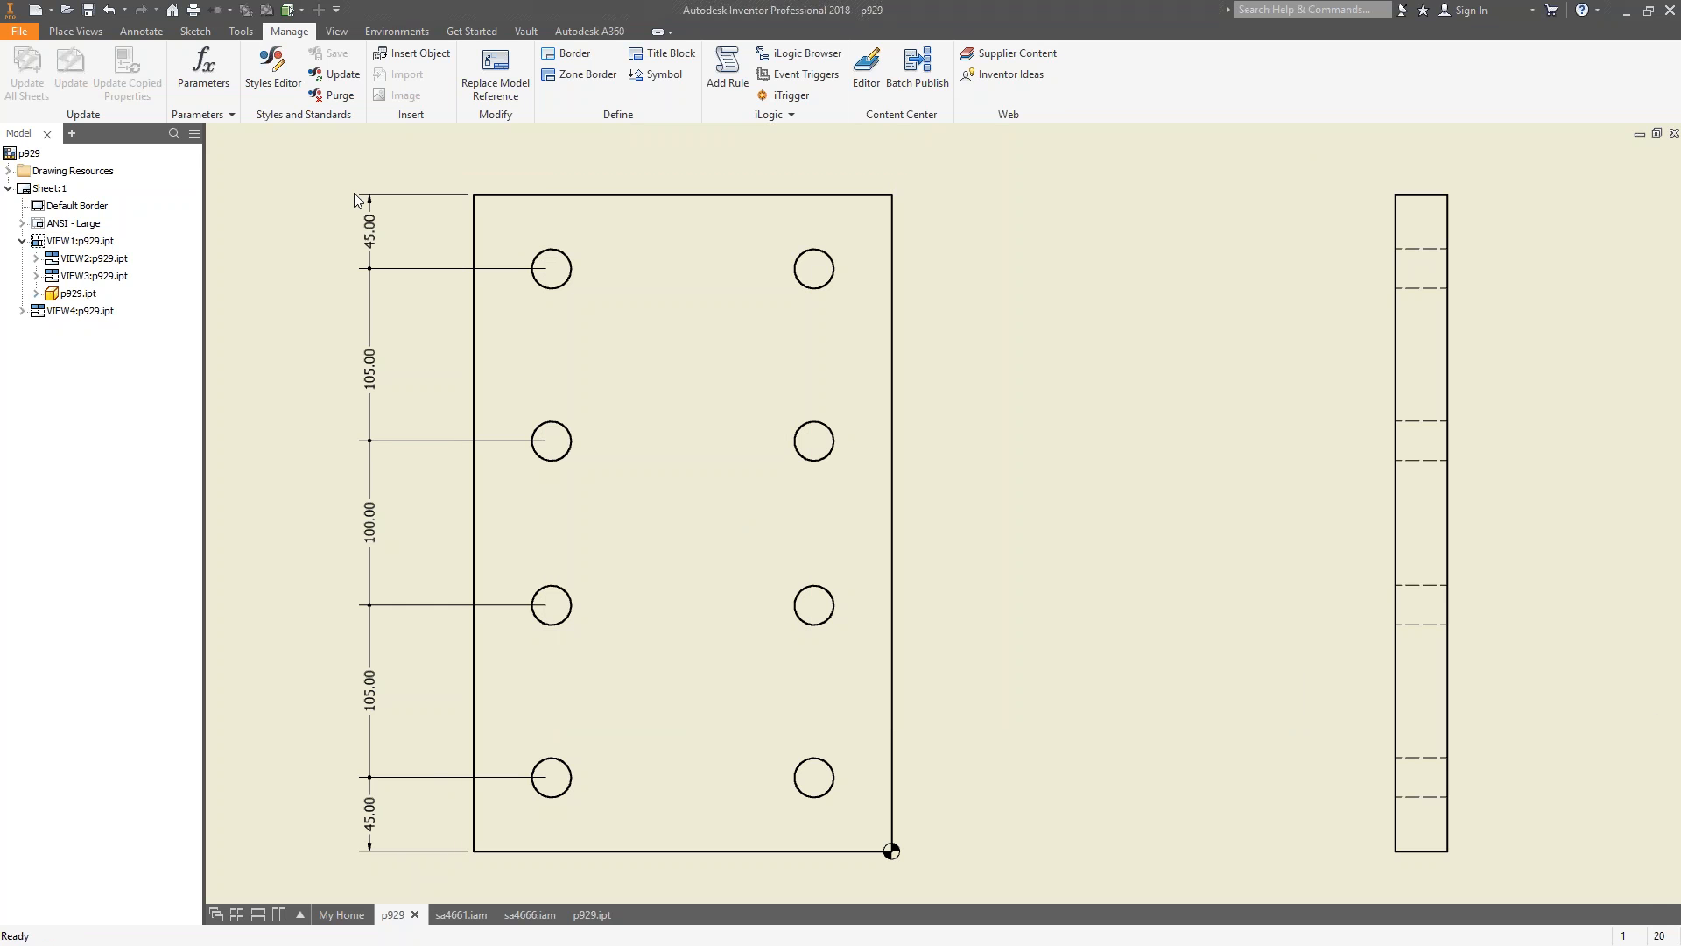
Remove the chain dimension set beside the front view of plate p929.
{"action": "scroll", "coordinate": [529, 612], "scroll_direction": "up", "scroll_amount": 5}
{"action": "key", "text": "F2"}
{"action": "left_click_drag", "start_coordinate": [681, 529], "coordinate": [667, 568]}
{"action": "key", "text": "Escape"}
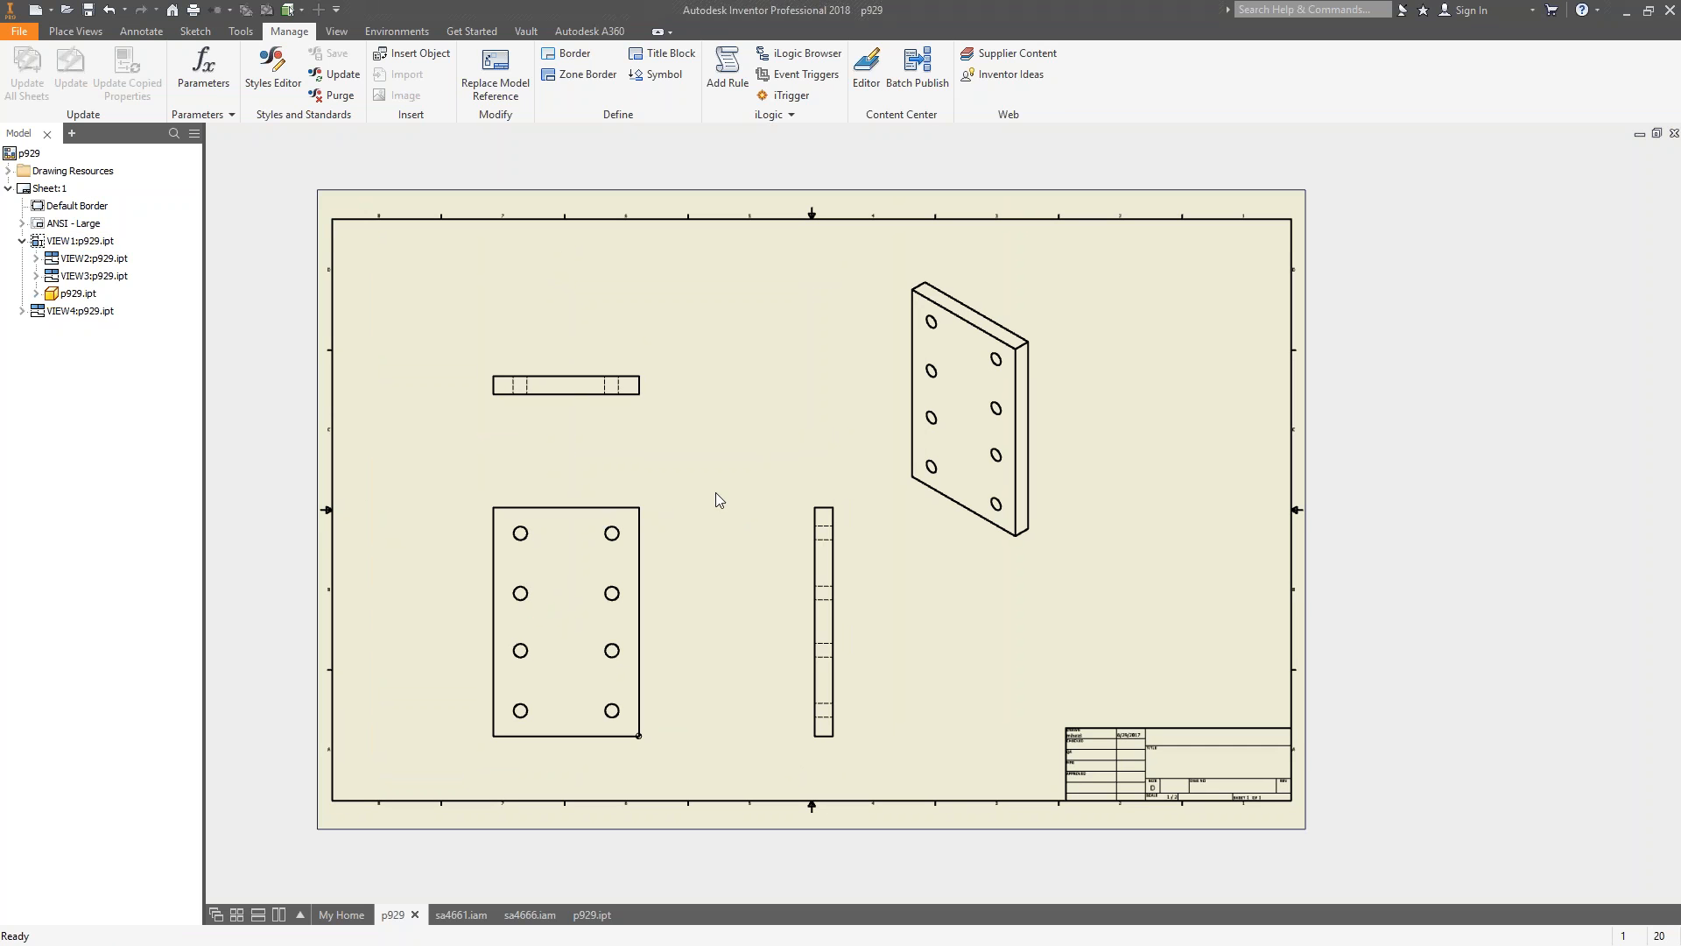
Bring up the sa4661.iam assembly and create a new drawing from the metric ANSI (mm).idw template.
{"action": "left_click", "coordinate": [593, 915]}
{"action": "left_click", "coordinate": [530, 915]}
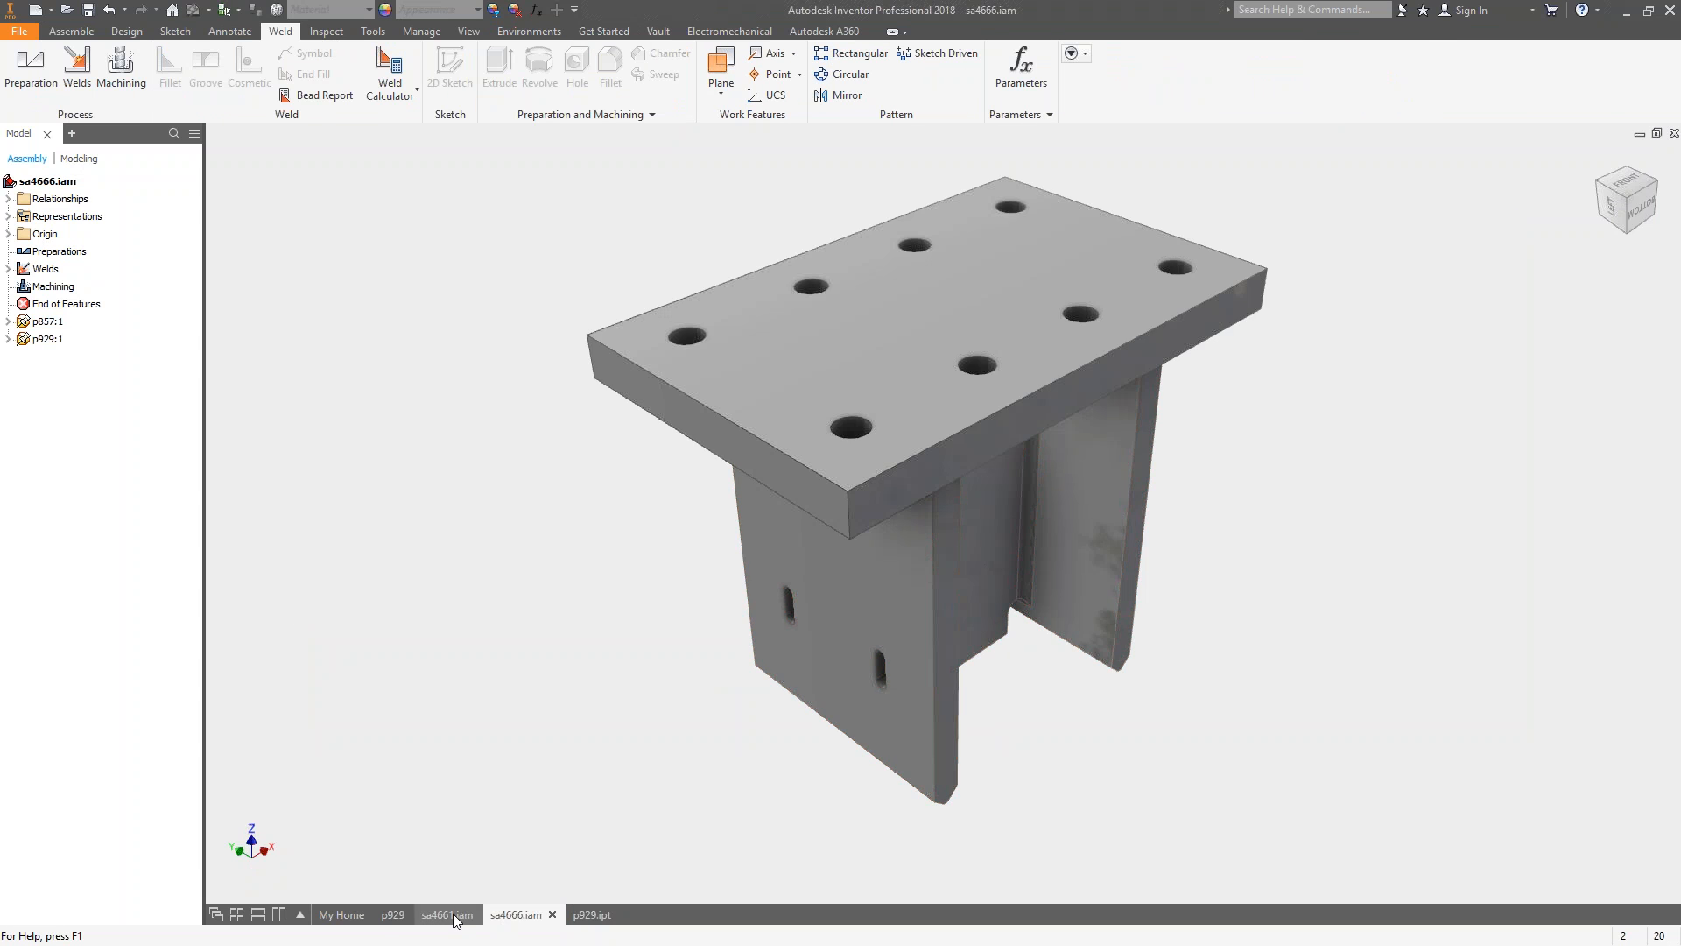
{"action": "left_click", "coordinate": [449, 915]}
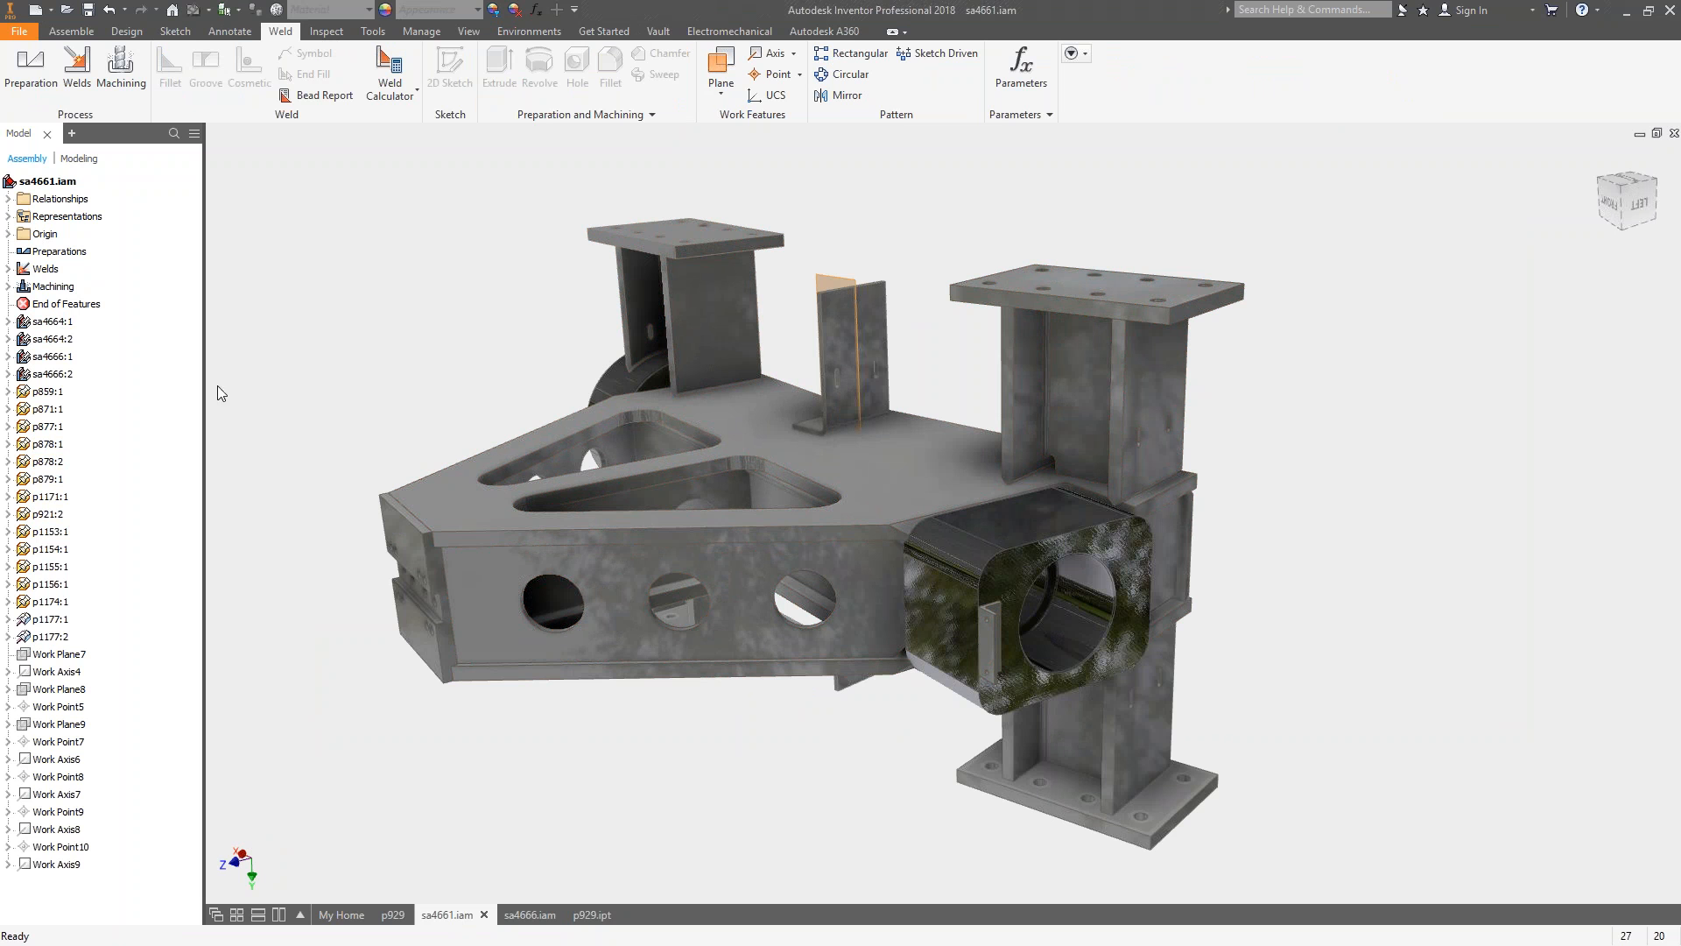
{"action": "left_click", "coordinate": [35, 10]}
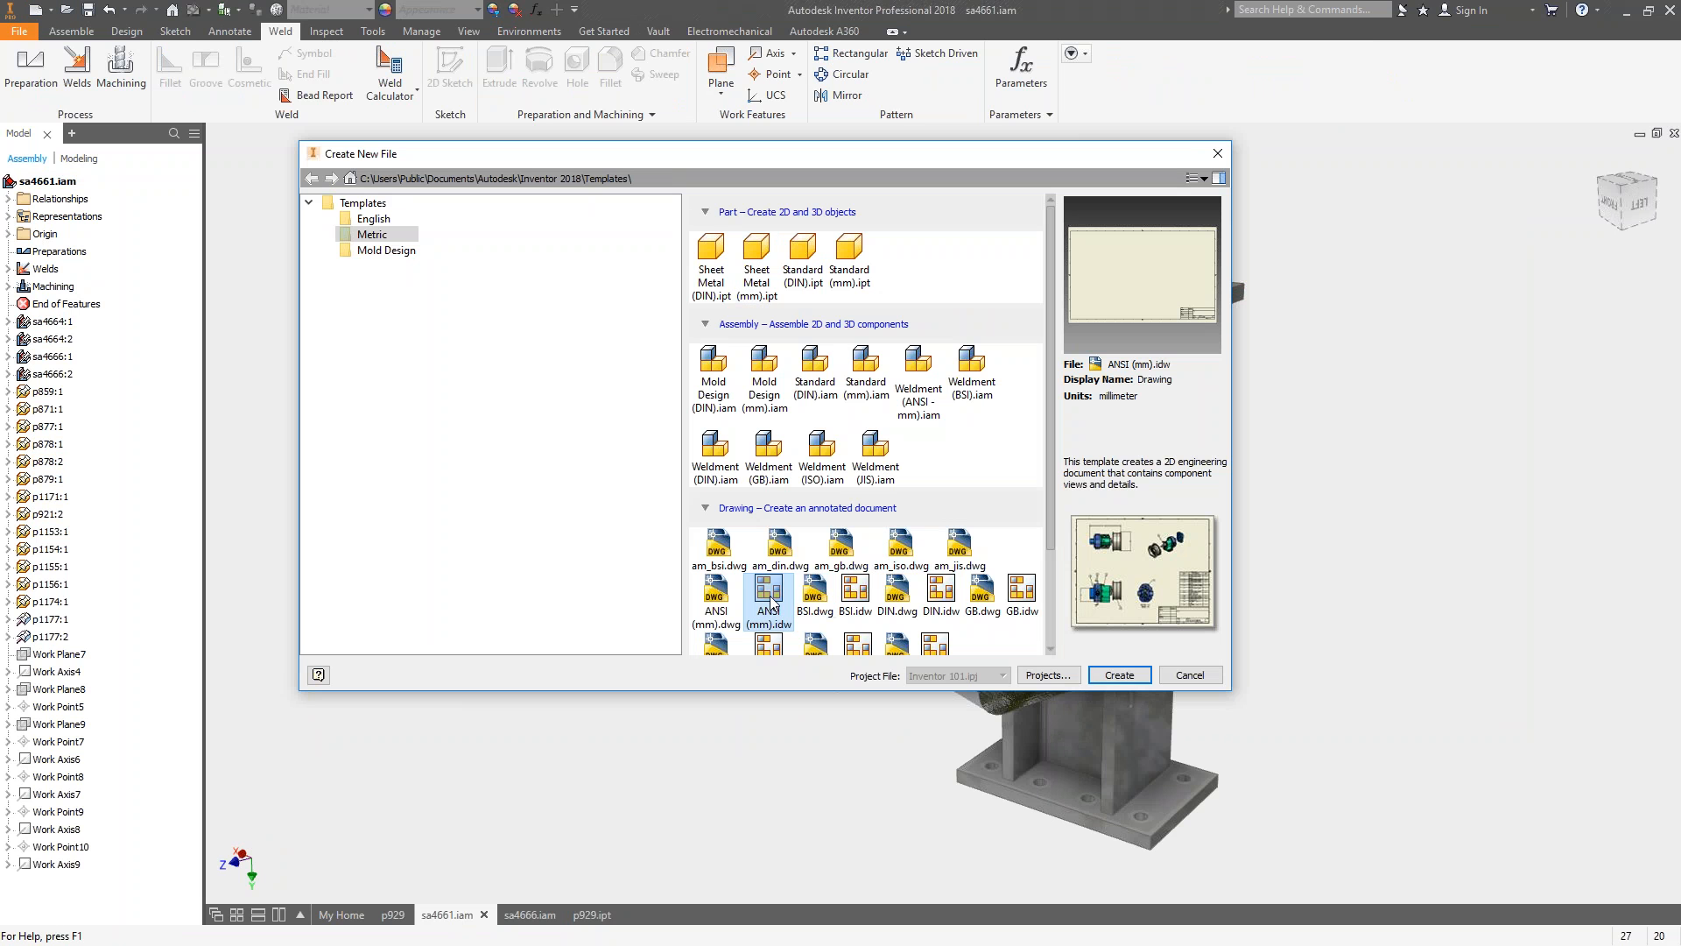
{"action": "left_click", "coordinate": [1126, 679]}
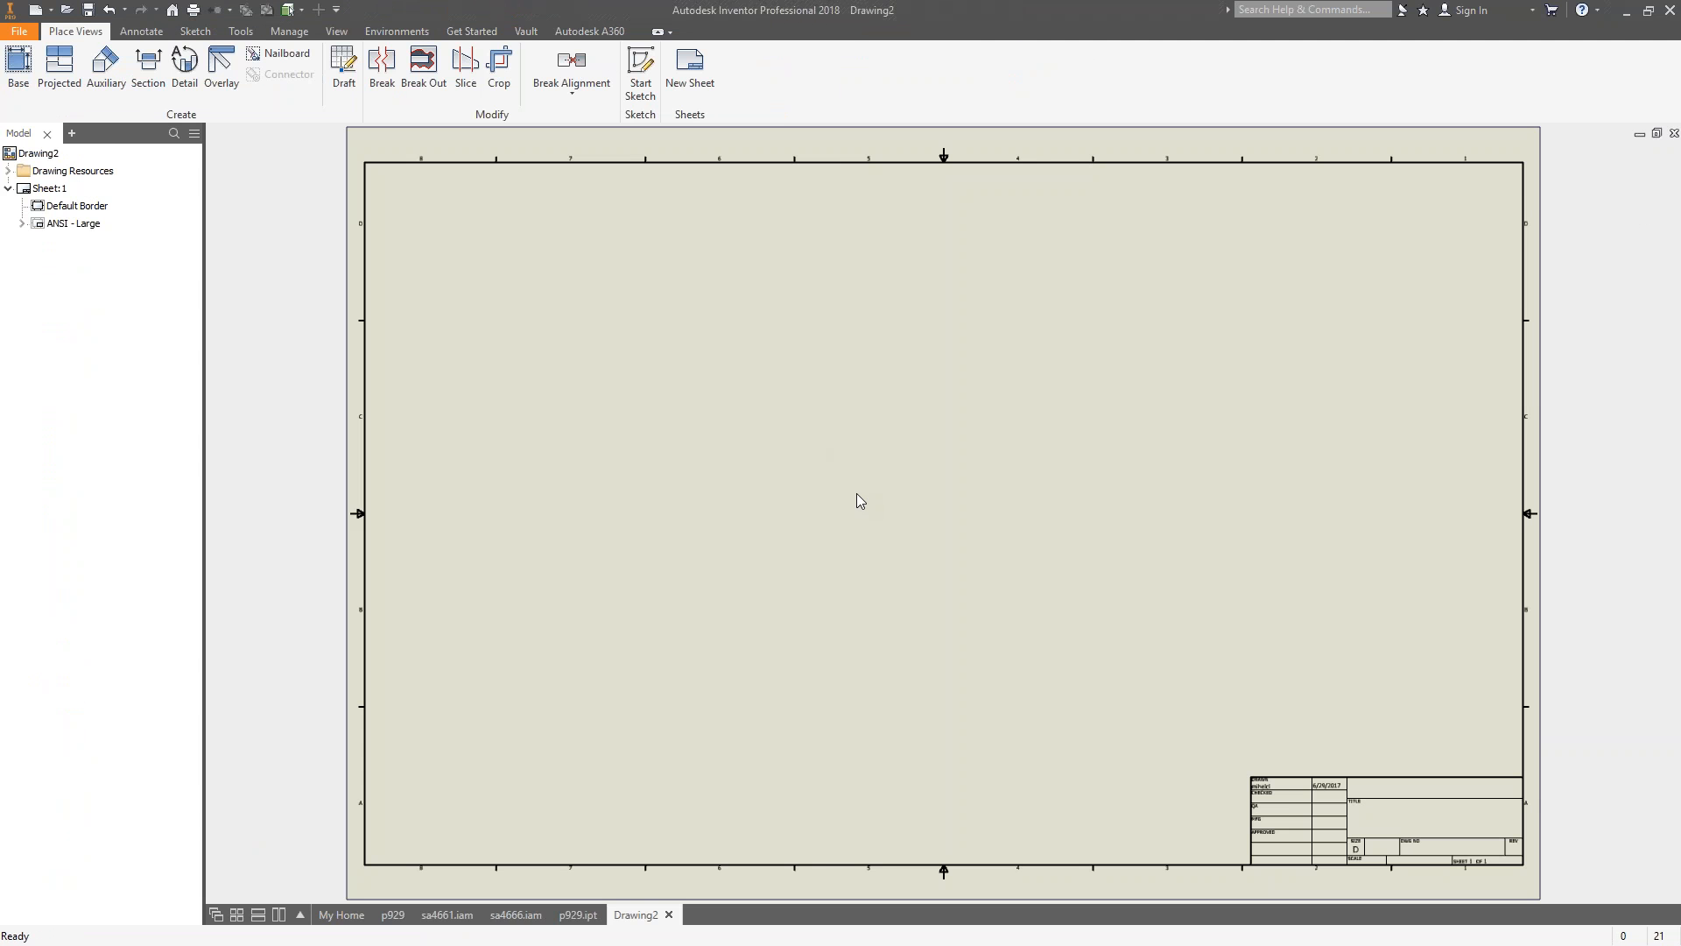
Look through the open sa4661.iam, sa4666.iam and p929.ipt models and the p929 drawing, and return to the new drawing.
{"action": "left_click", "coordinate": [578, 914]}
{"action": "left_click", "coordinate": [461, 915]}
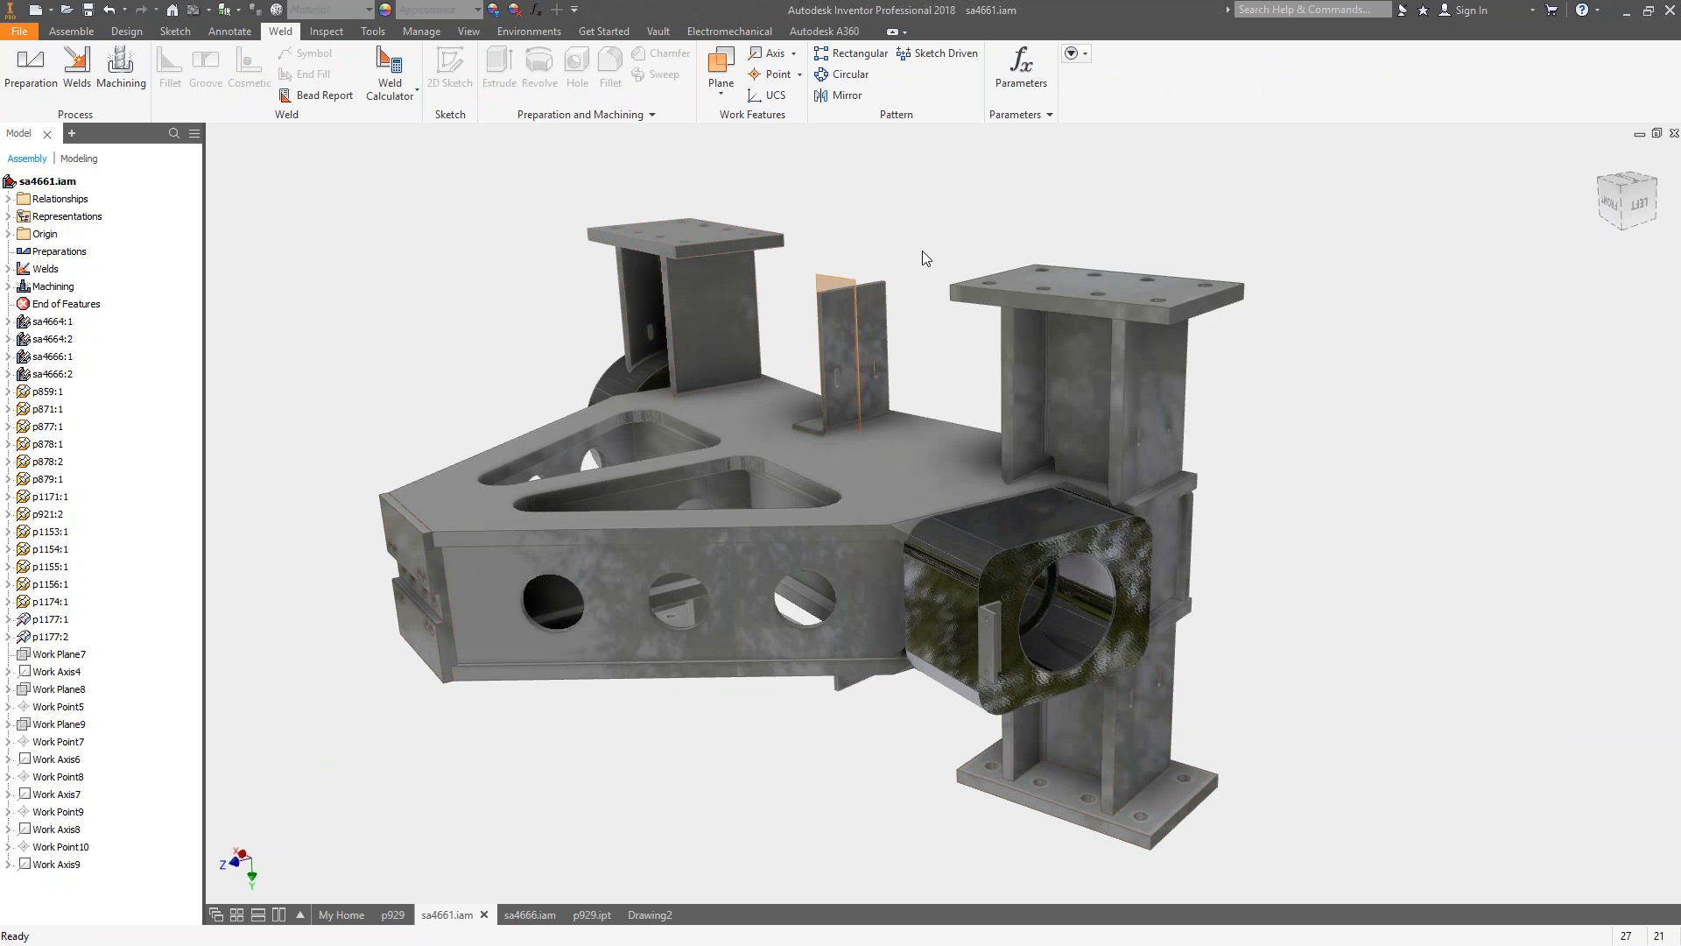
{"action": "left_click", "coordinate": [536, 916]}
{"action": "left_click", "coordinate": [591, 916]}
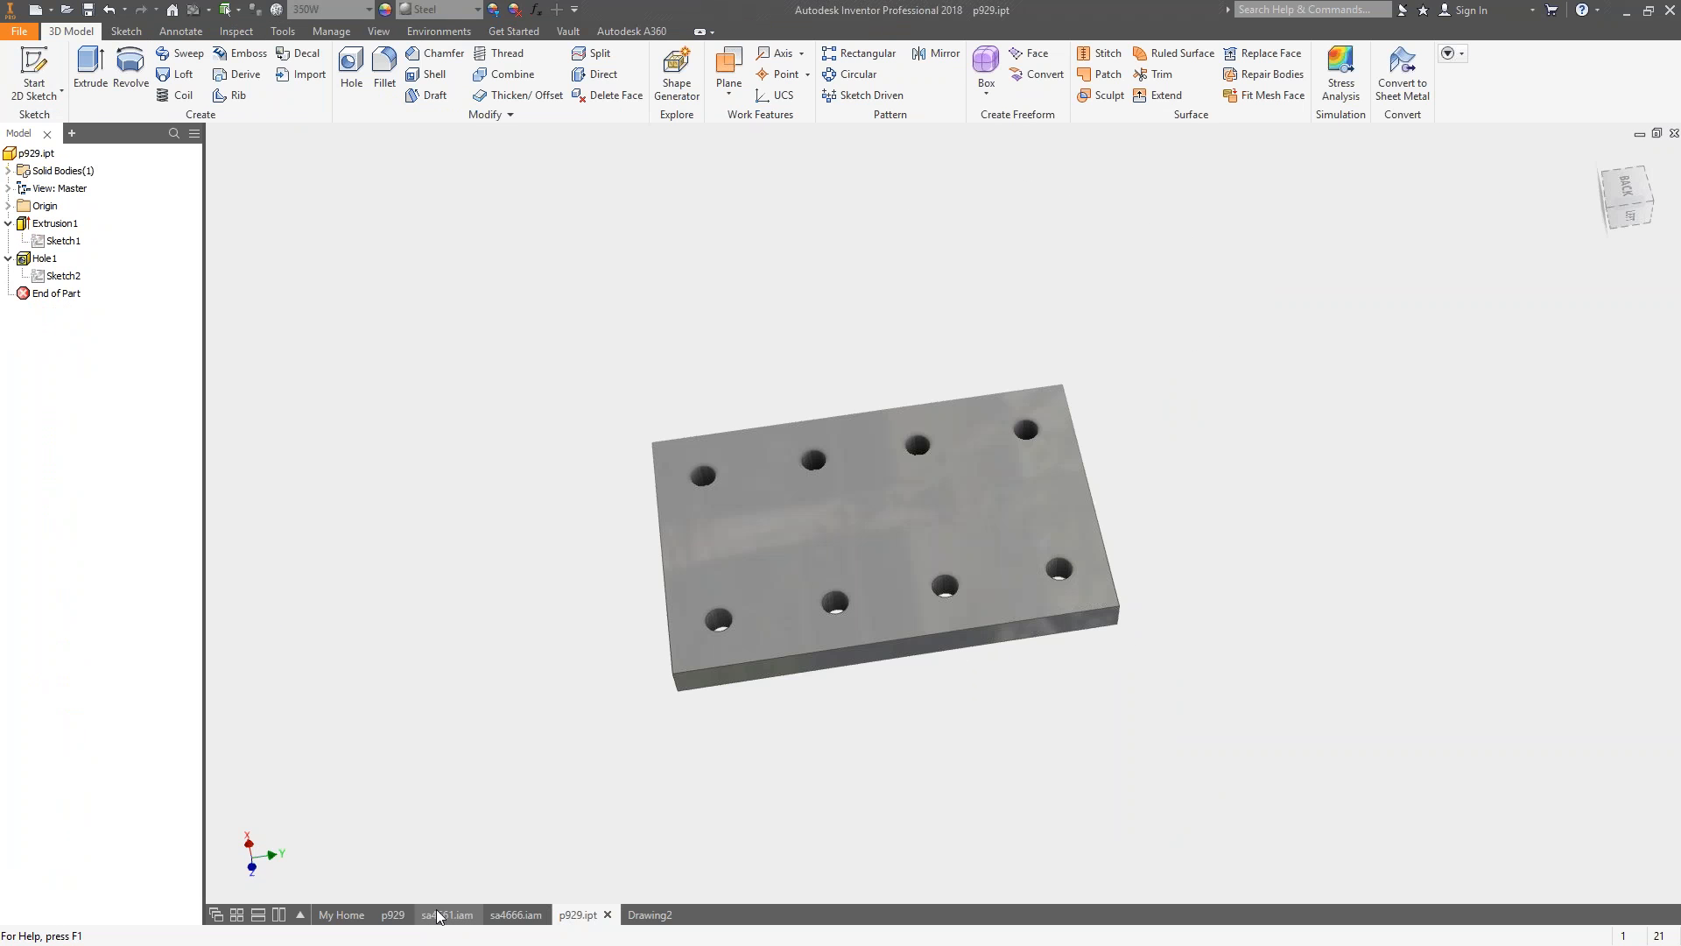
{"action": "left_click", "coordinate": [393, 915]}
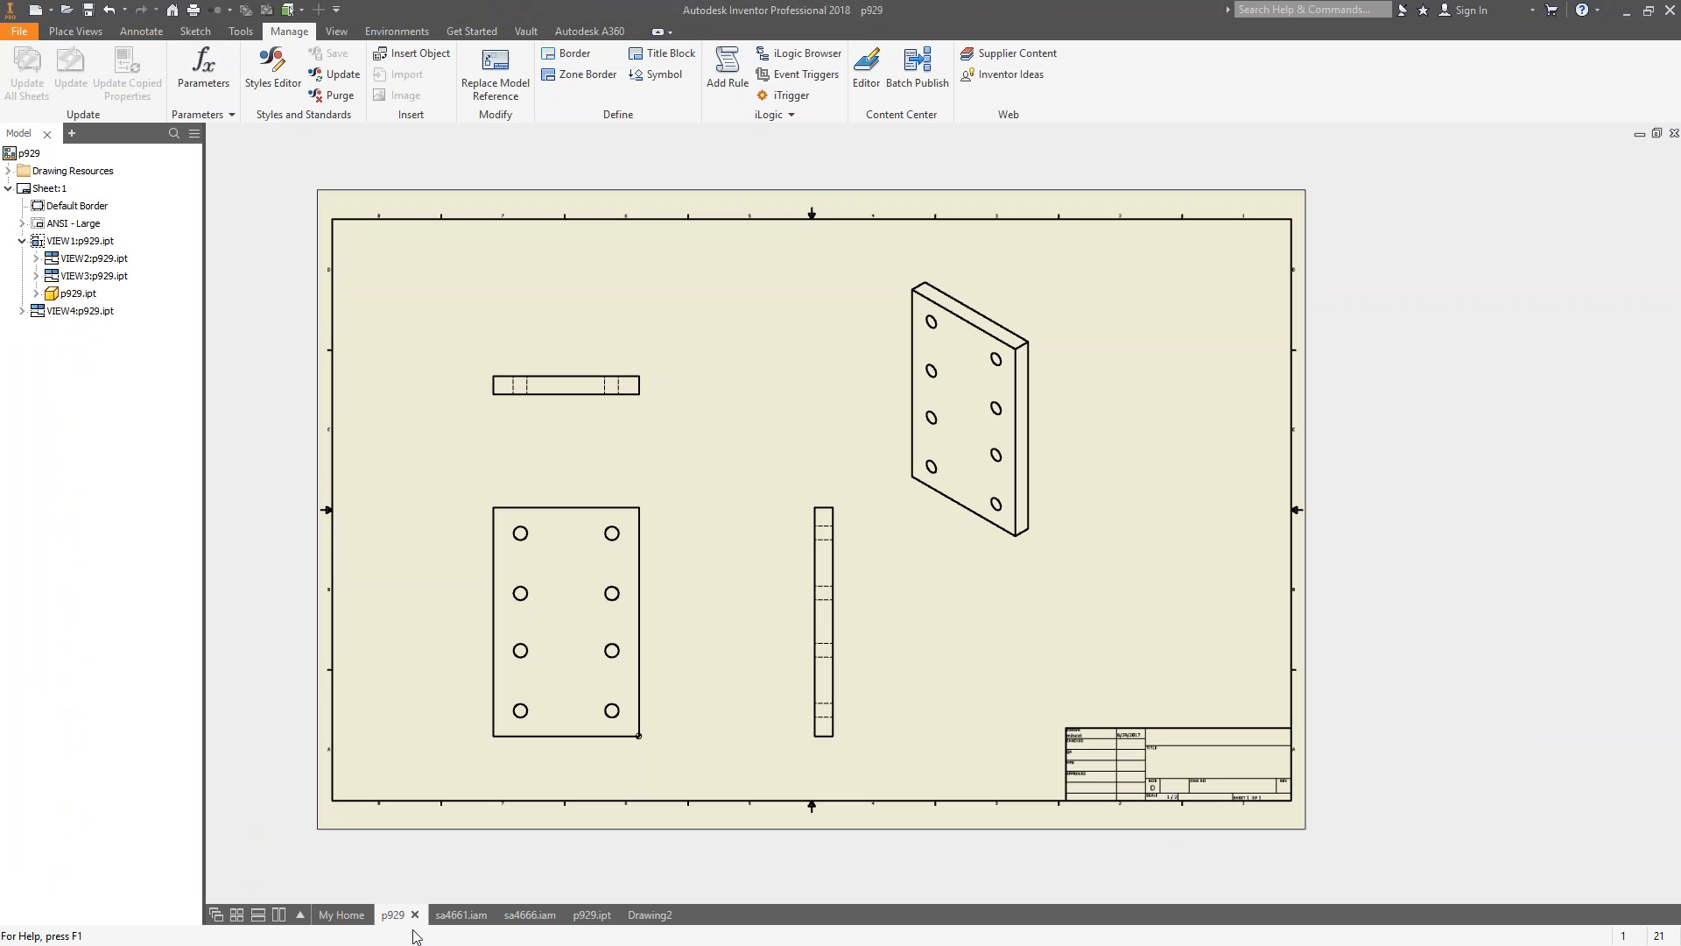
{"action": "left_click", "coordinate": [452, 916]}
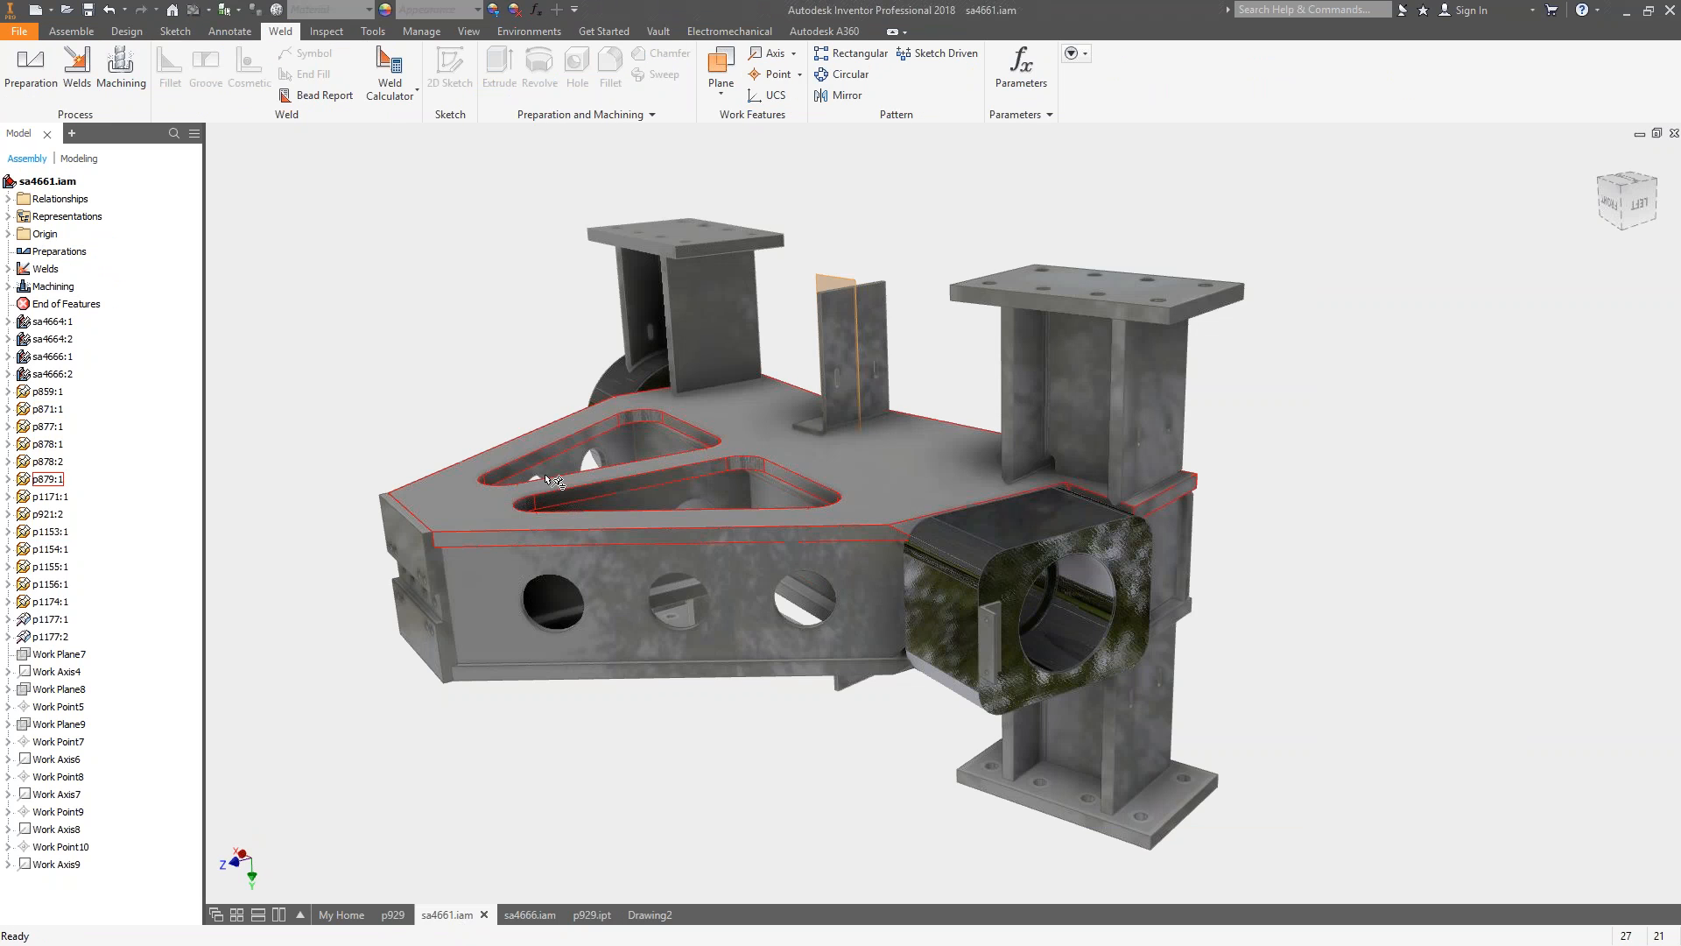
{"action": "left_click", "coordinate": [639, 919]}
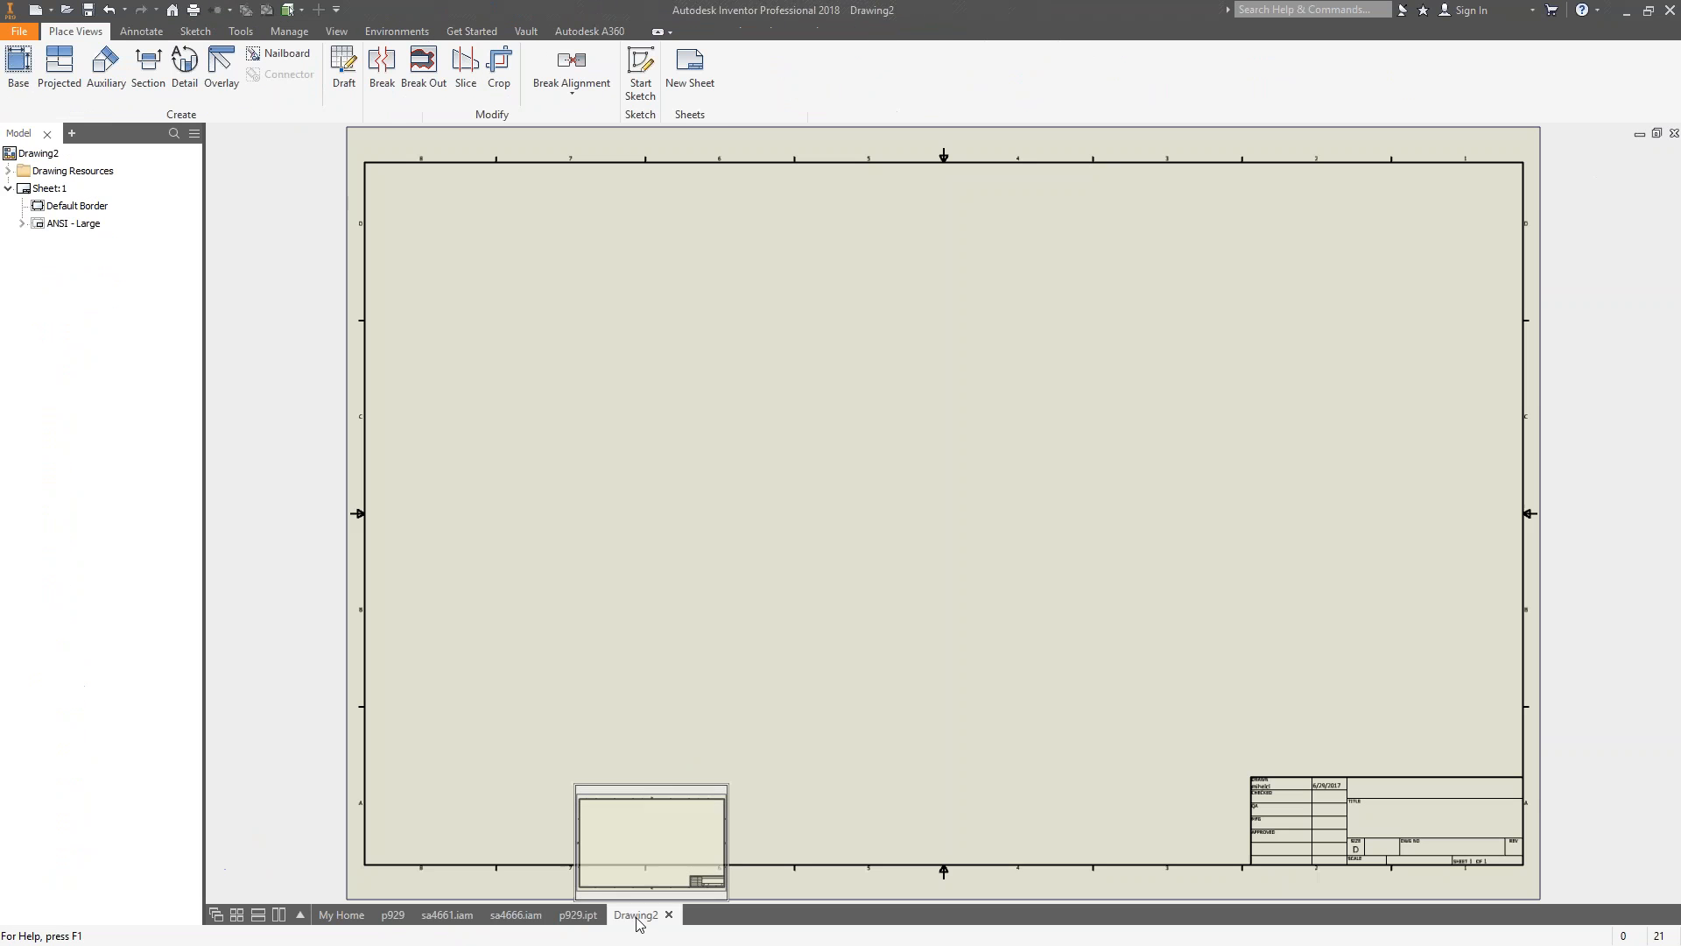
Start a base view, preview p929.ipt and sa4666.iam as its source, and choose sa4661.iam as the model file.
{"action": "right_click", "coordinate": [664, 488]}
{"action": "left_click", "coordinate": [677, 442]}
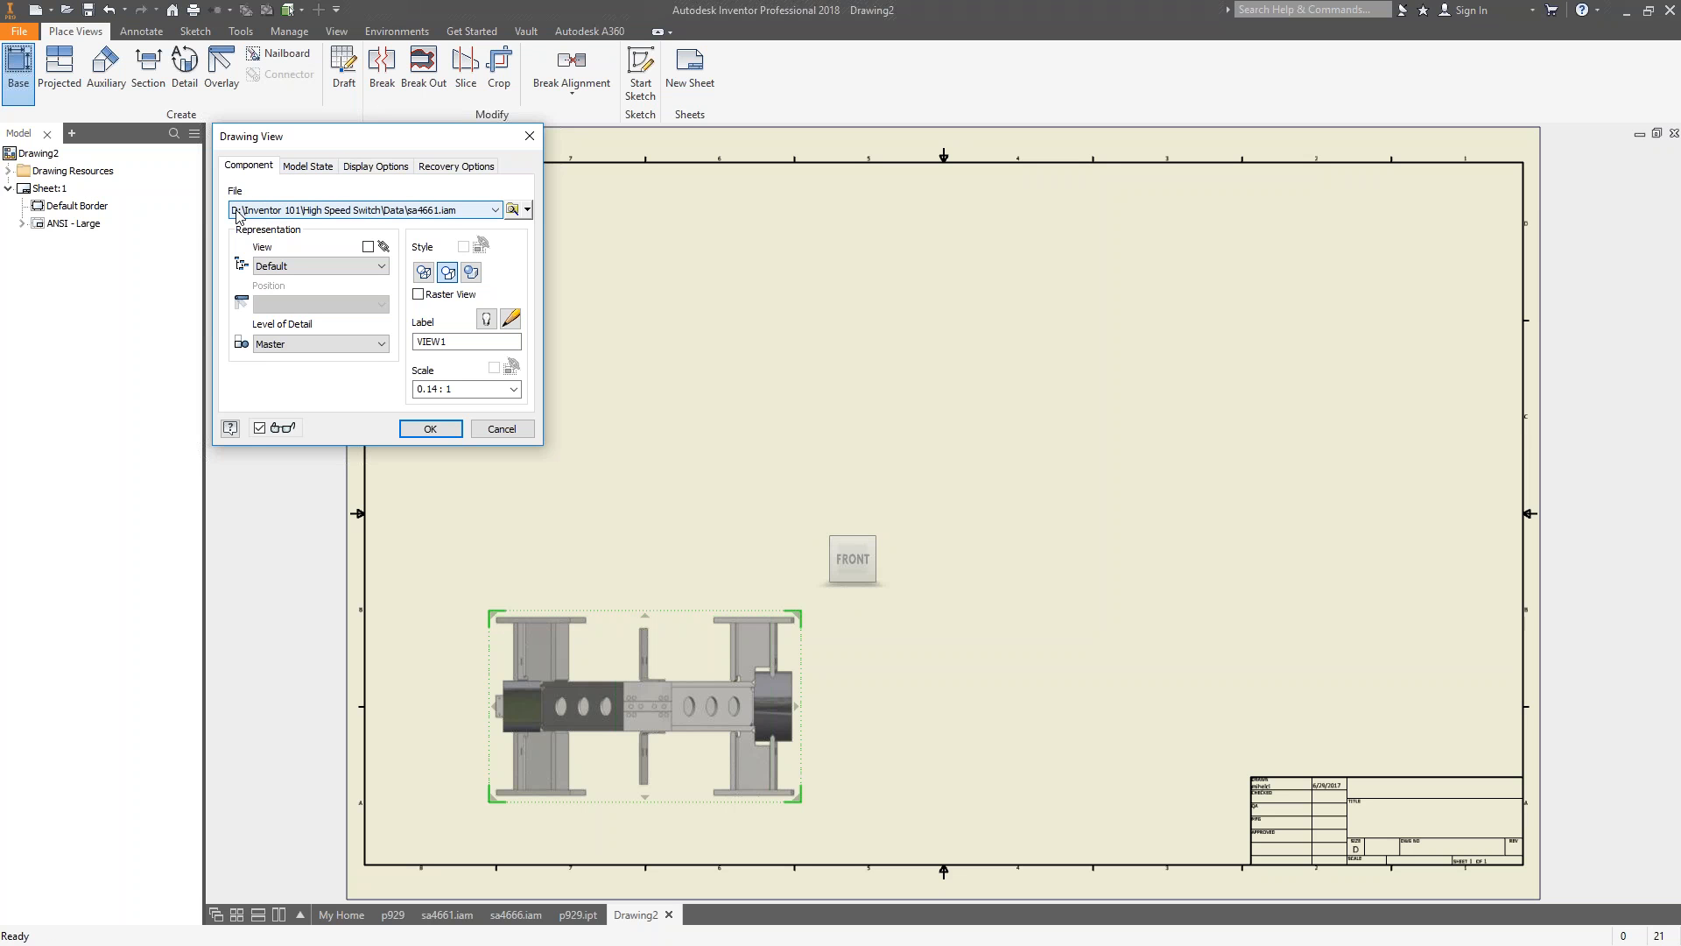
{"action": "left_click", "coordinate": [495, 211]}
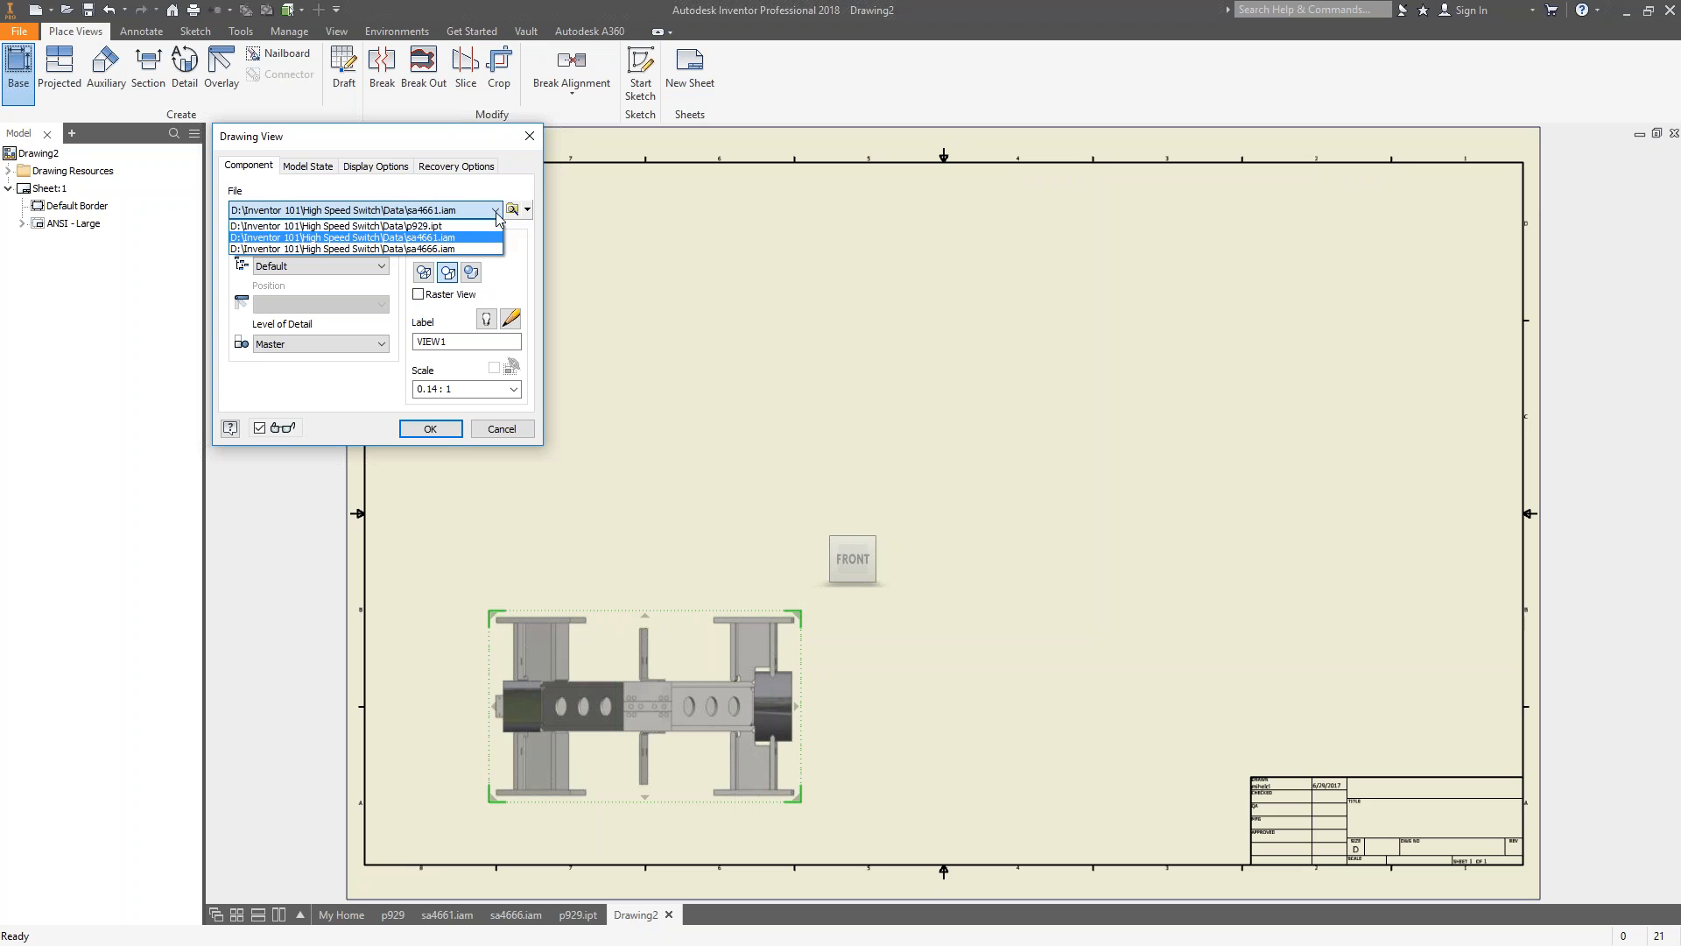
{"action": "left_click", "coordinate": [442, 226]}
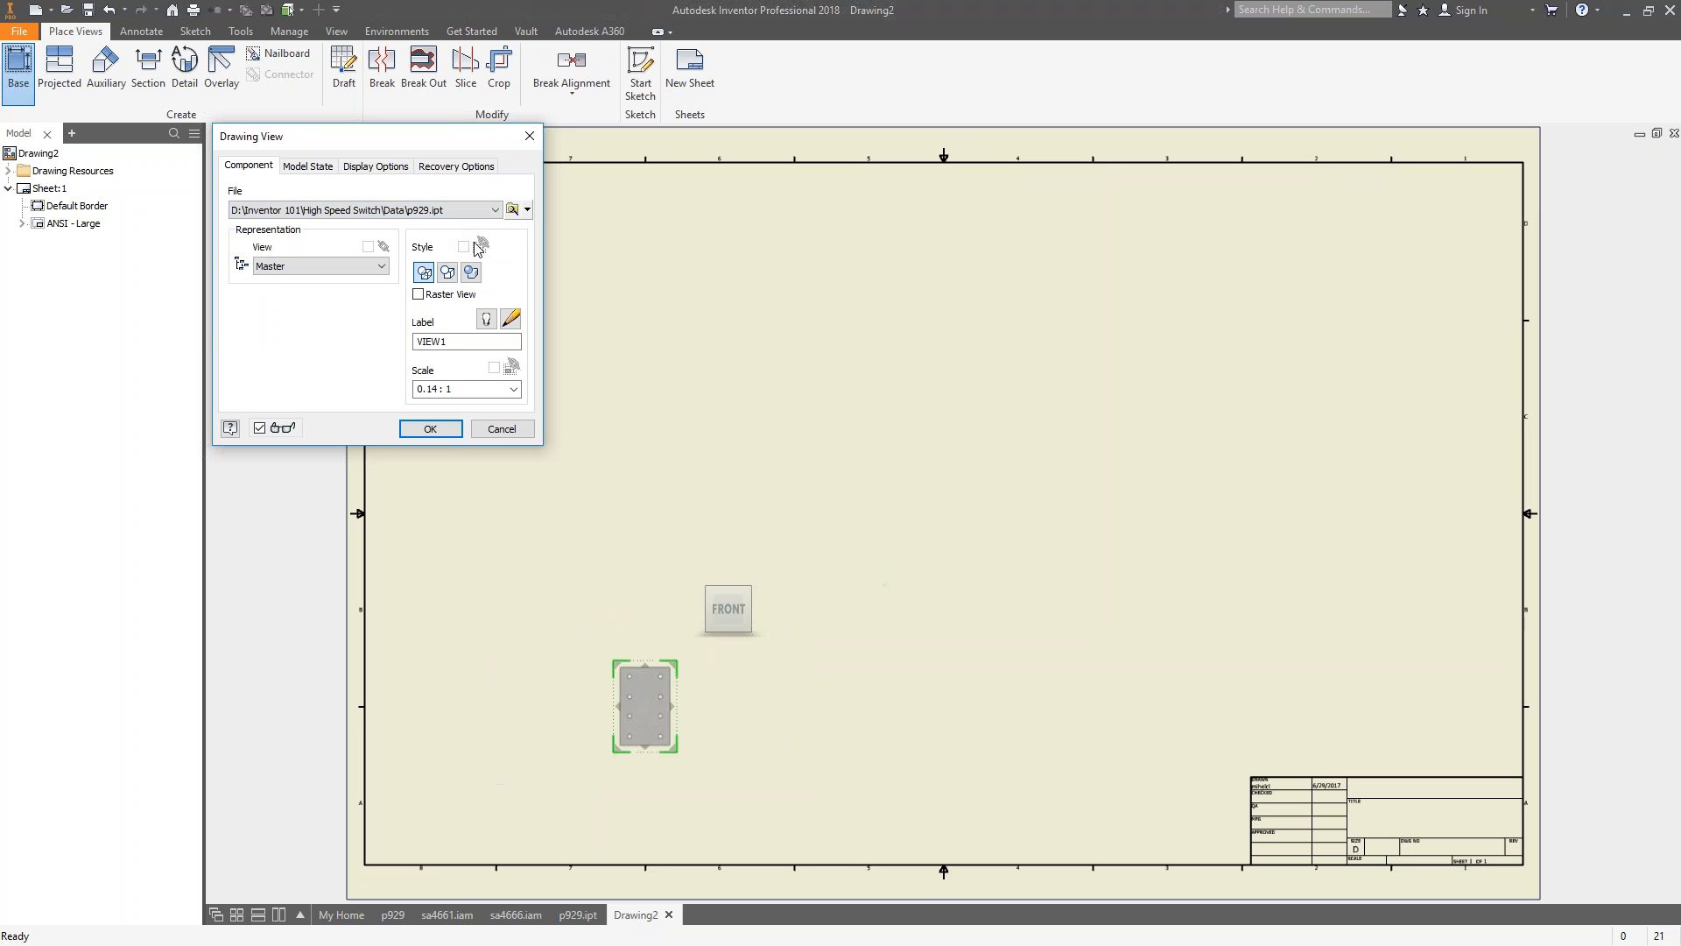
{"action": "left_click", "coordinate": [456, 210]}
{"action": "left_click", "coordinate": [439, 254]}
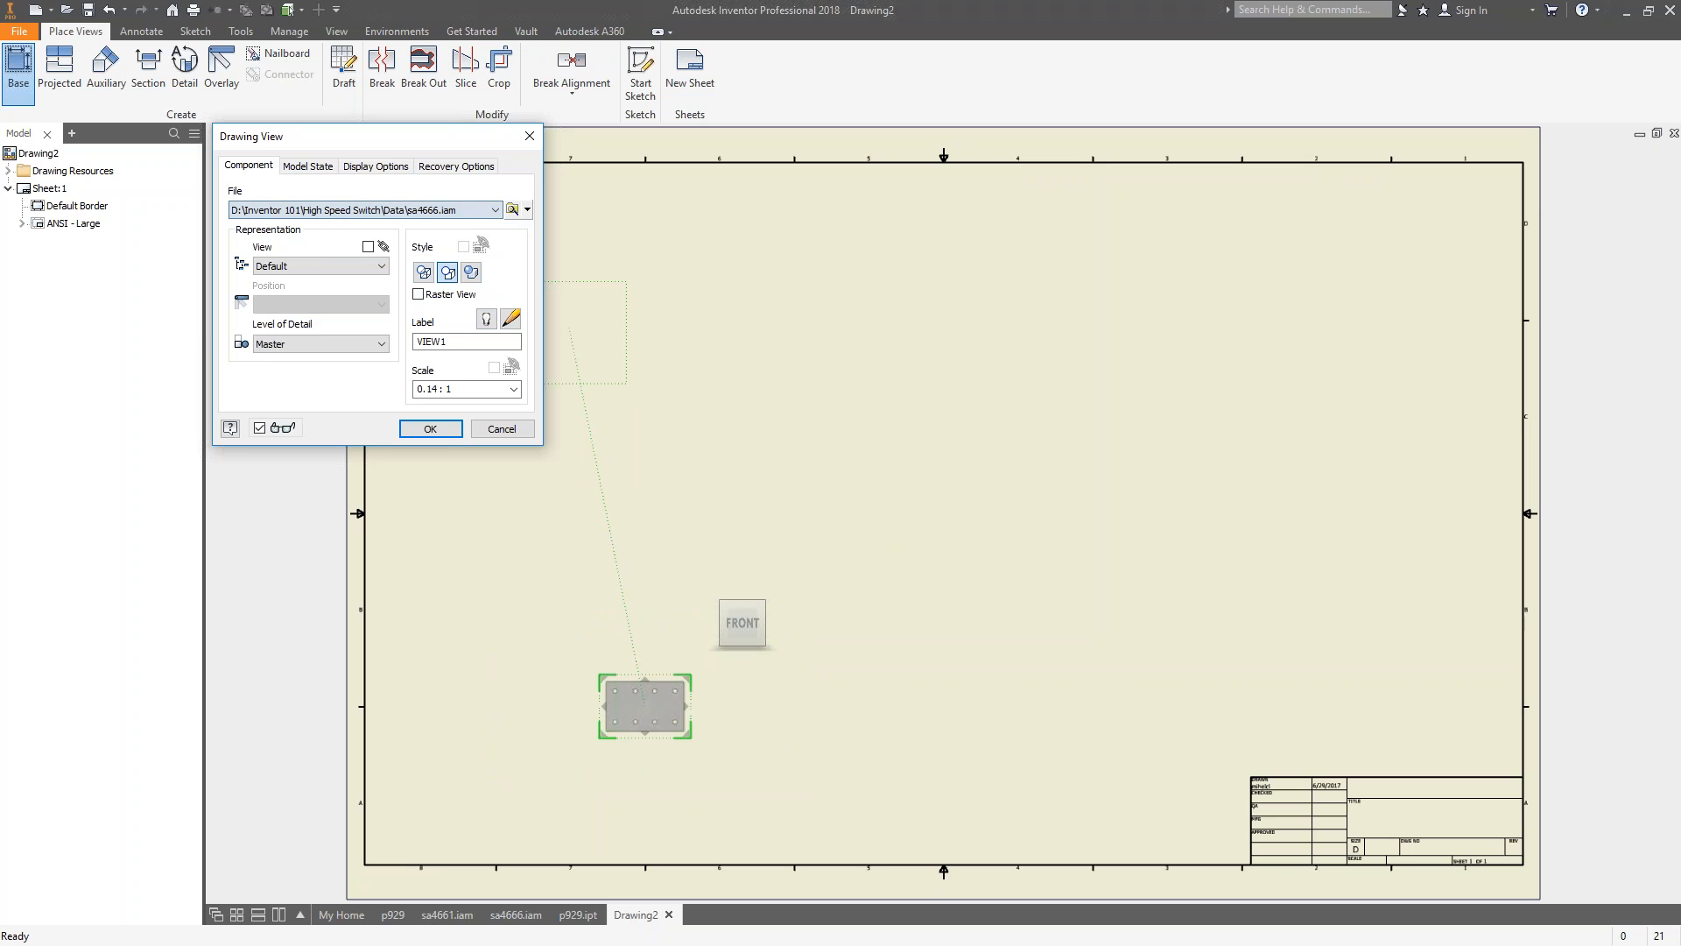
{"action": "left_click", "coordinate": [451, 211]}
{"action": "left_click", "coordinate": [451, 242]}
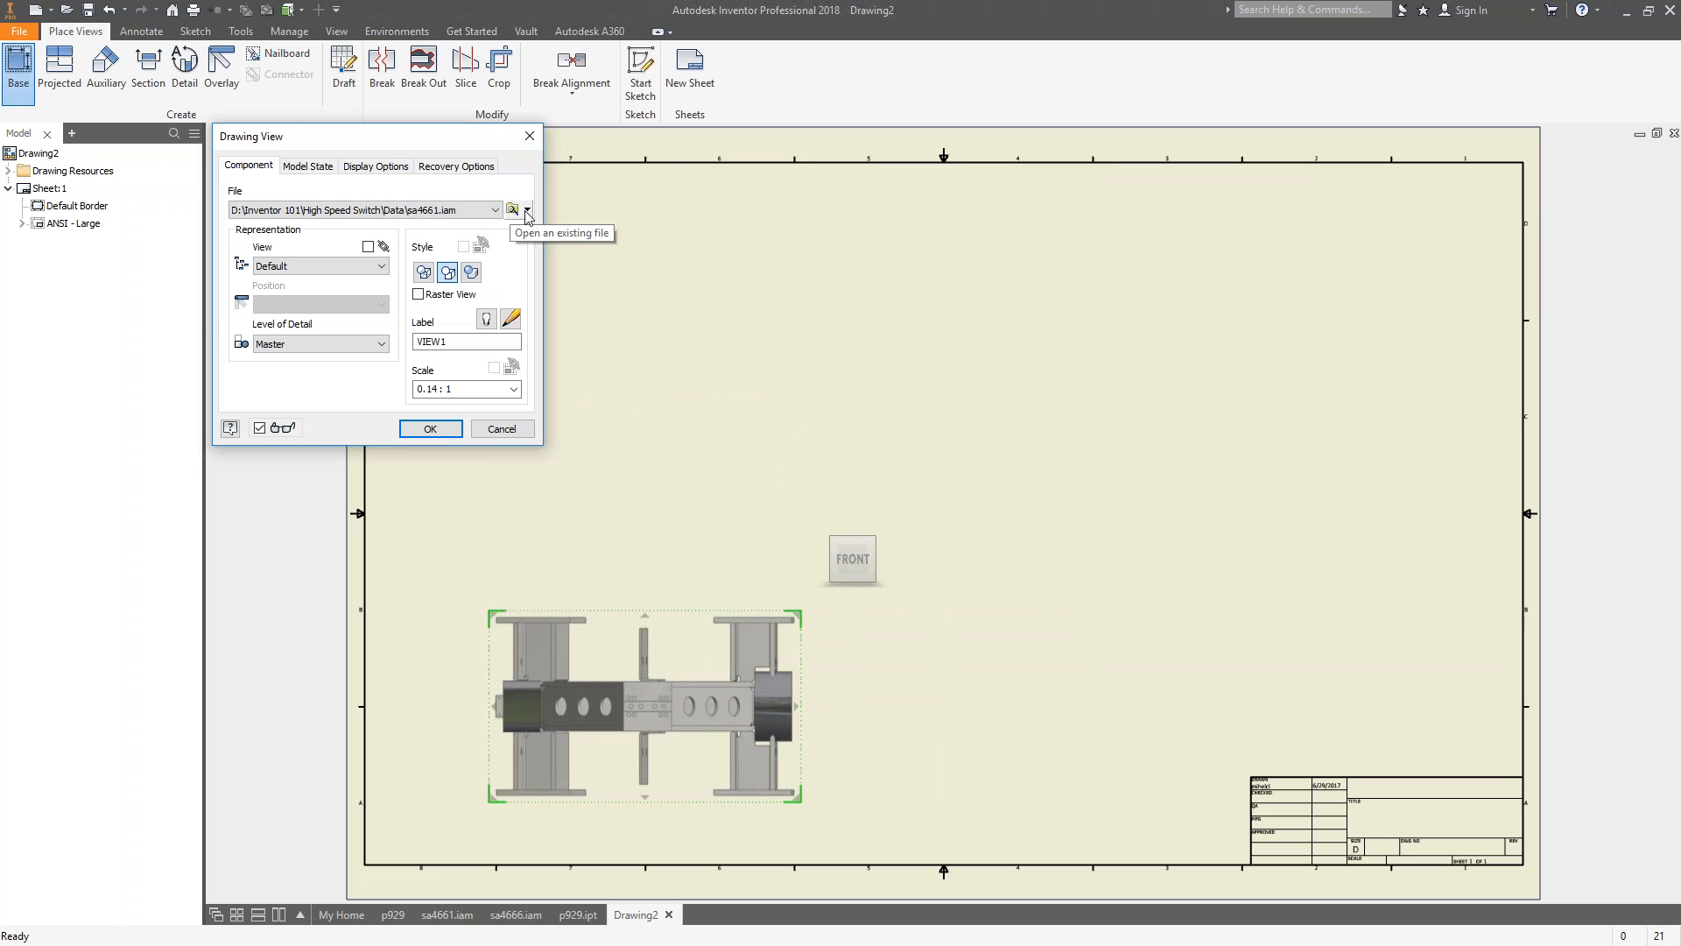
Place the front base view of sa4661.iam at scale 0.14 : 1 together with projected side, top and isometric views.
{"action": "left_click", "coordinate": [1018, 711]}
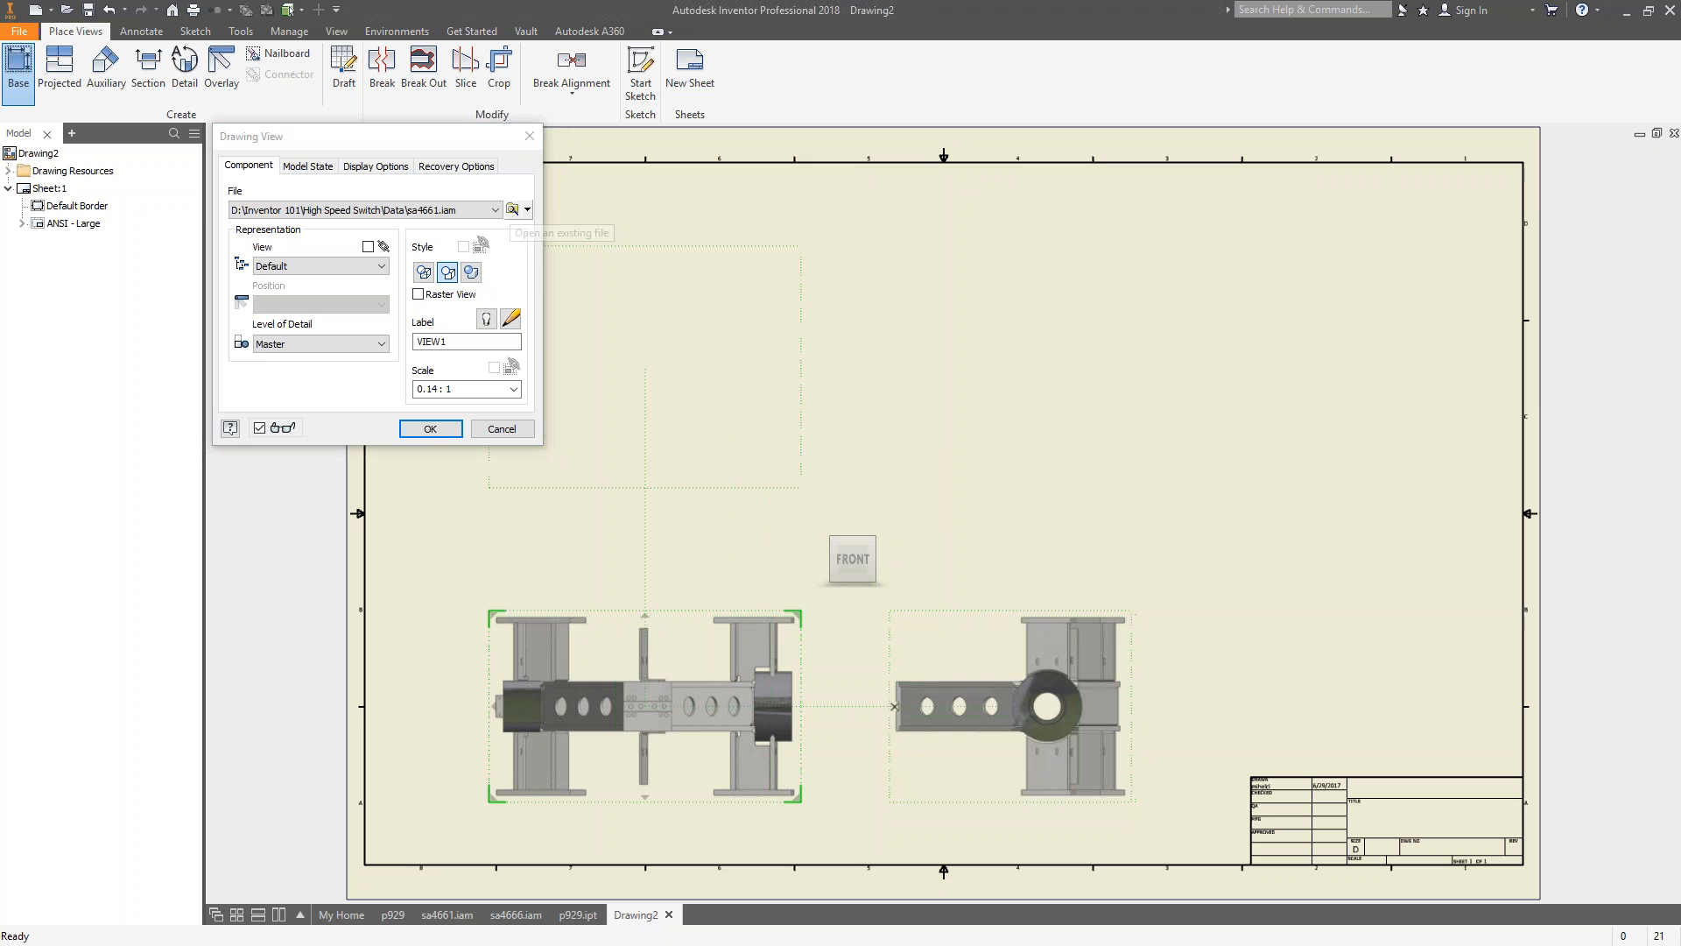
{"action": "left_click", "coordinate": [645, 351]}
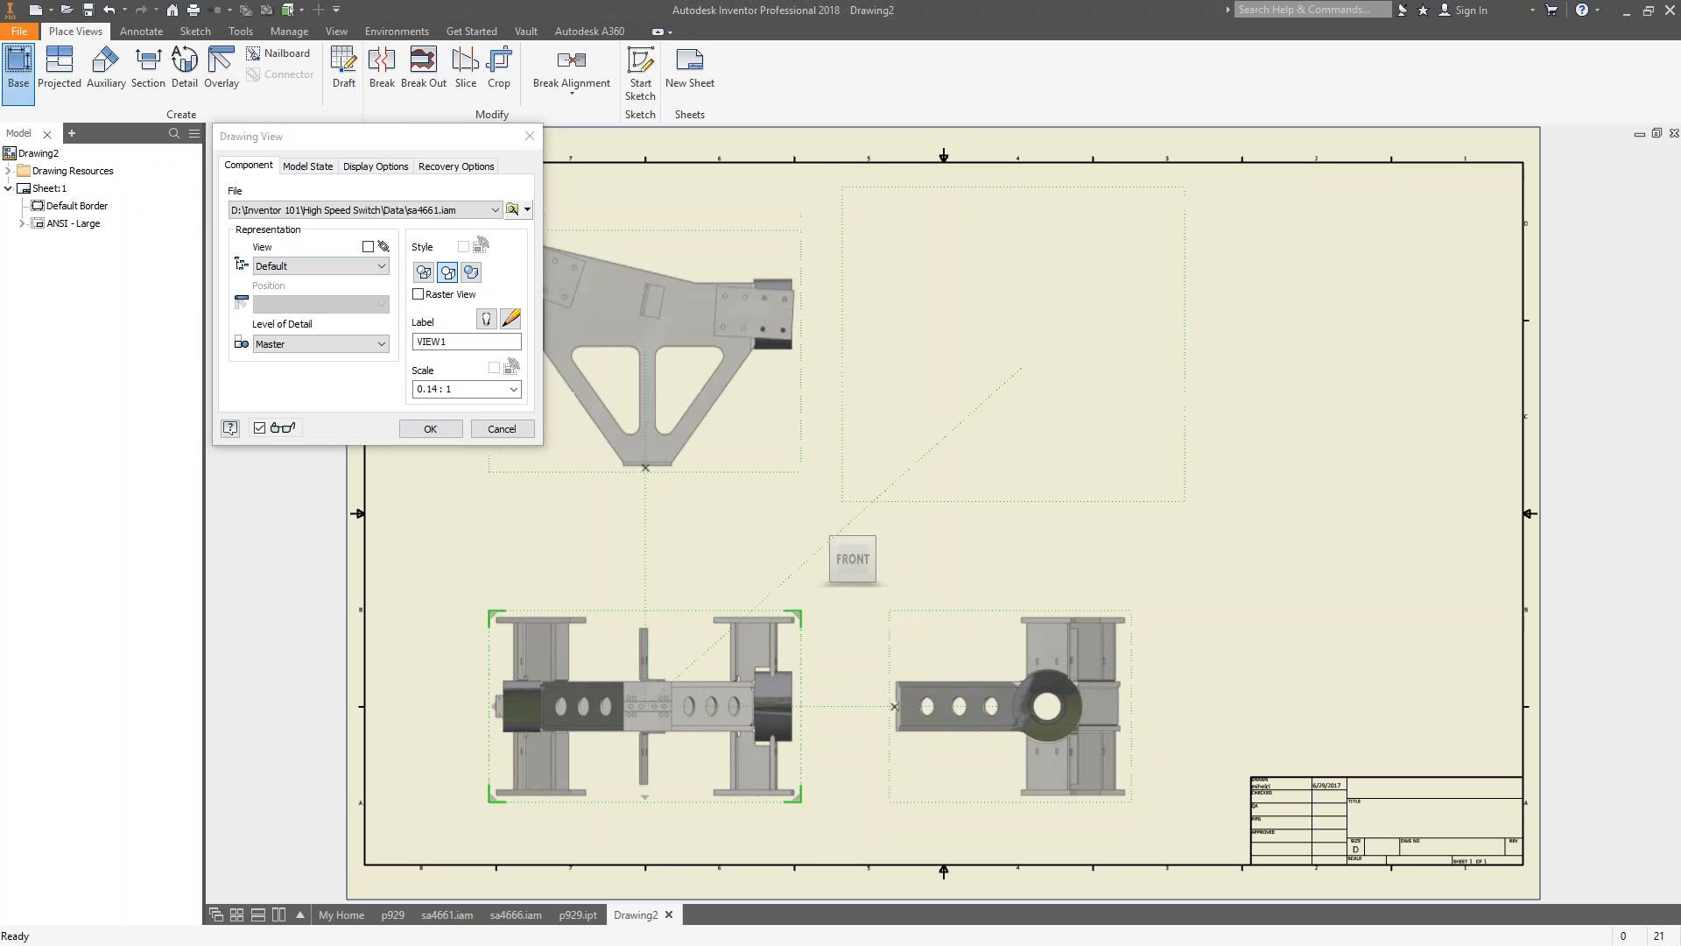
{"action": "left_click", "coordinate": [1139, 403]}
{"action": "left_click", "coordinate": [430, 428]}
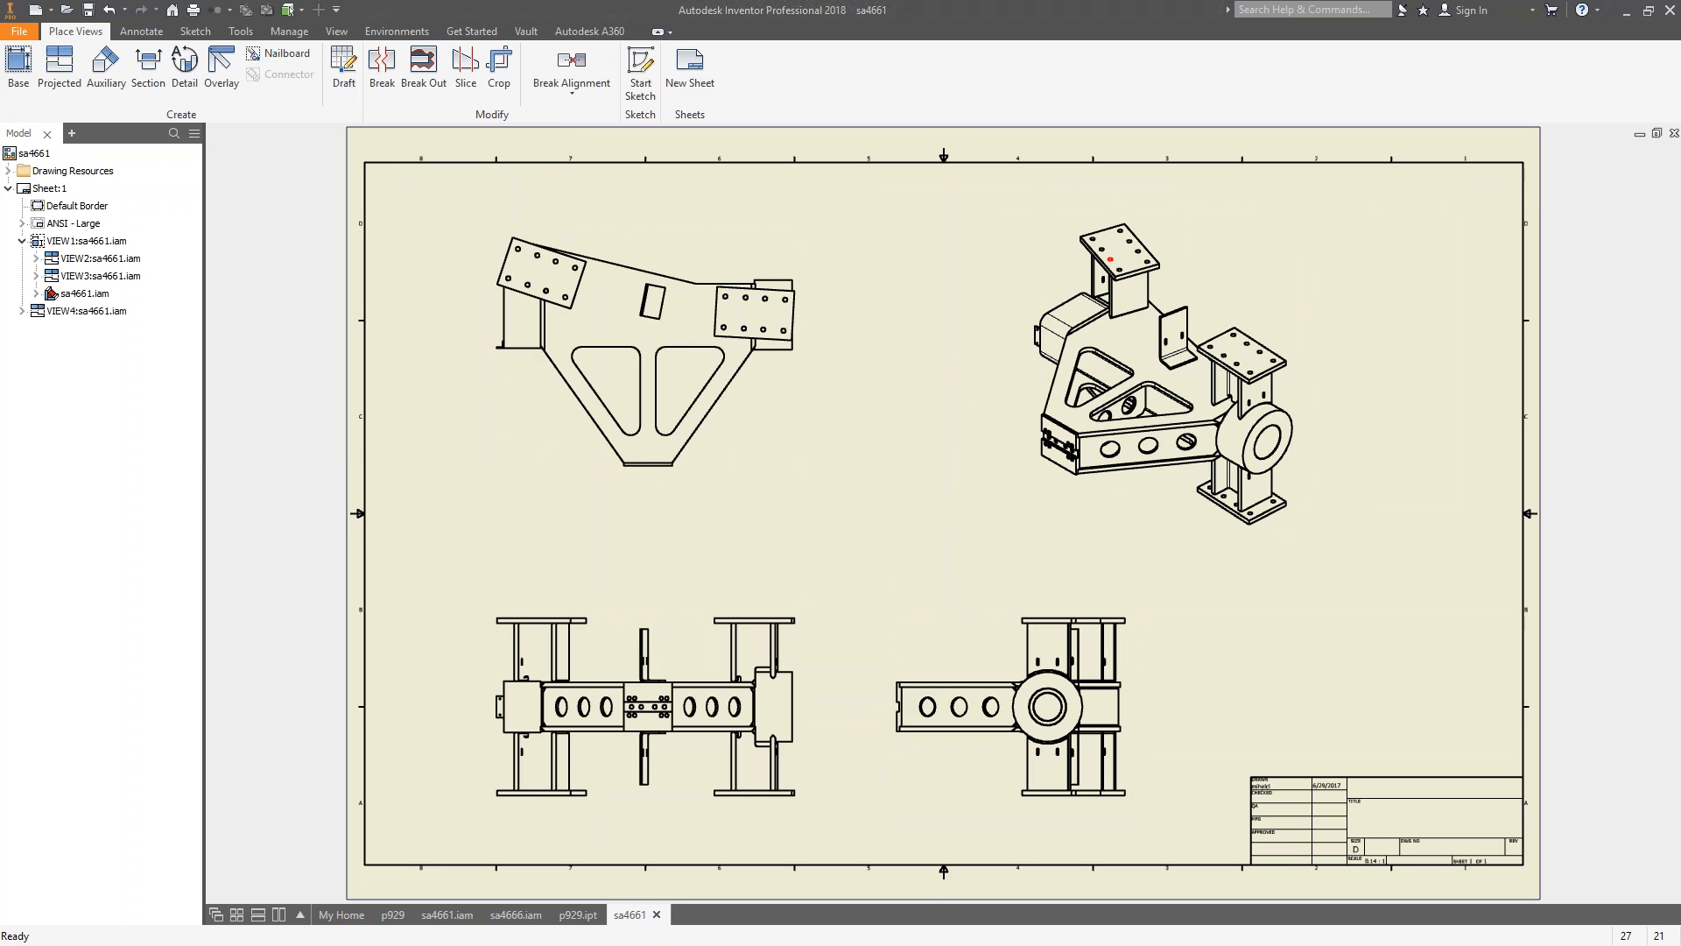
Add an aligned dimension to the left slanted outer edge of the plate in the top view.
{"action": "left_click", "coordinate": [141, 31]}
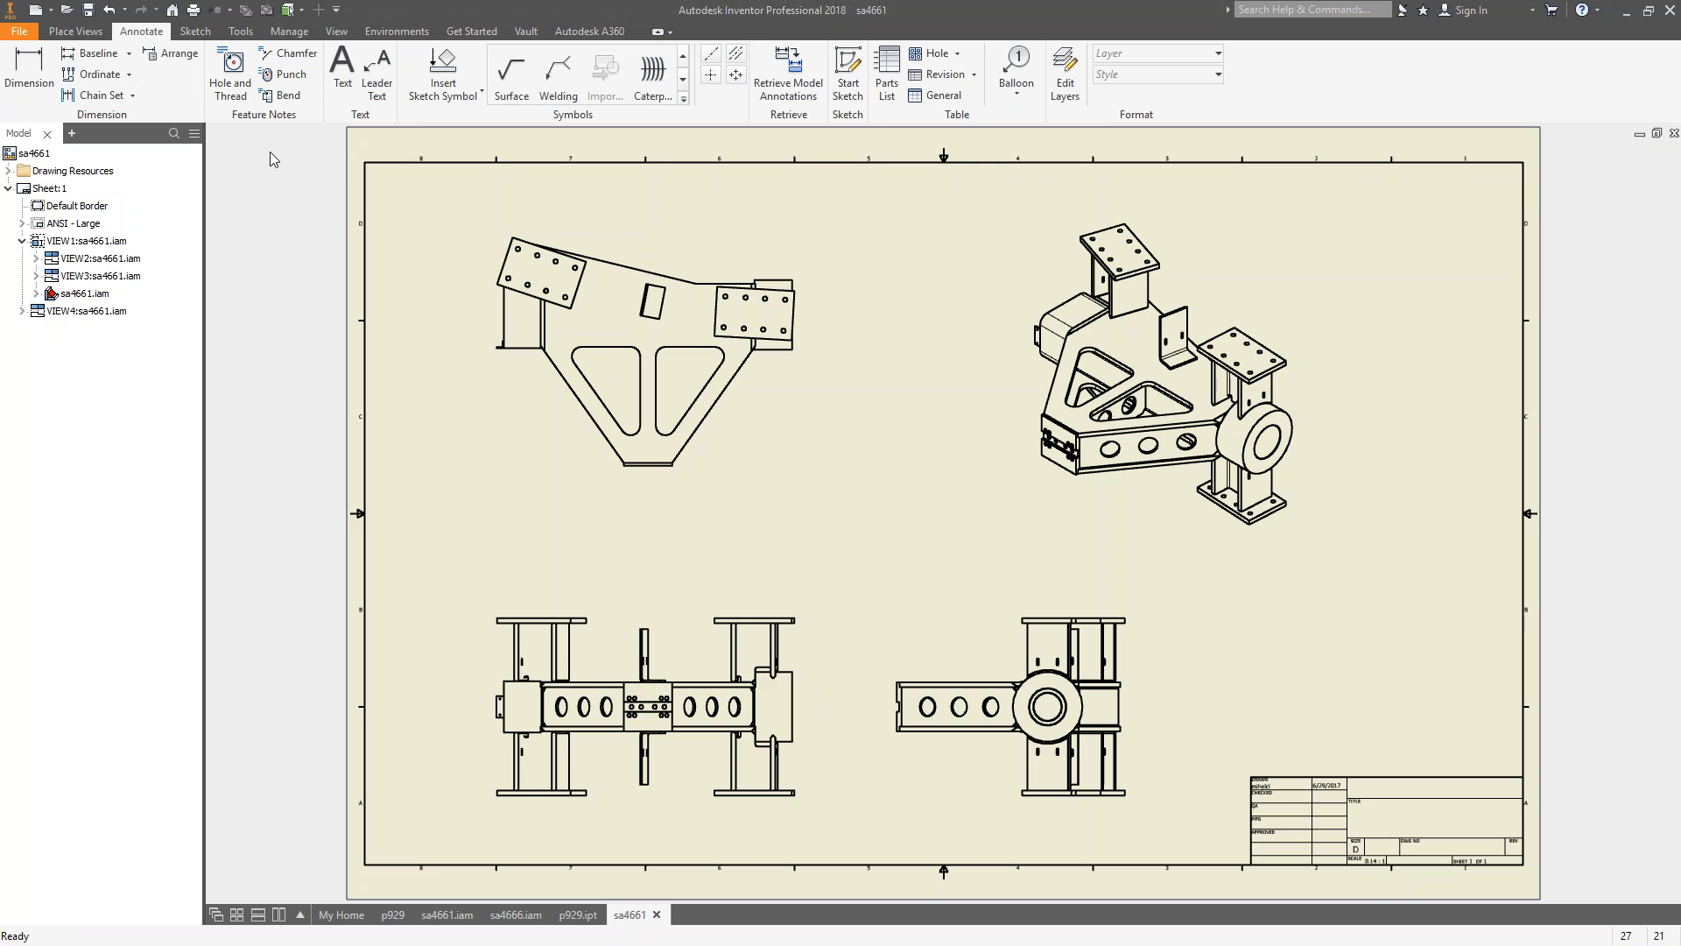
{"action": "scroll", "coordinate": [634, 318], "scroll_direction": "up", "scroll_amount": 5}
{"action": "scroll", "coordinate": [664, 391], "scroll_direction": "down", "scroll_amount": 3}
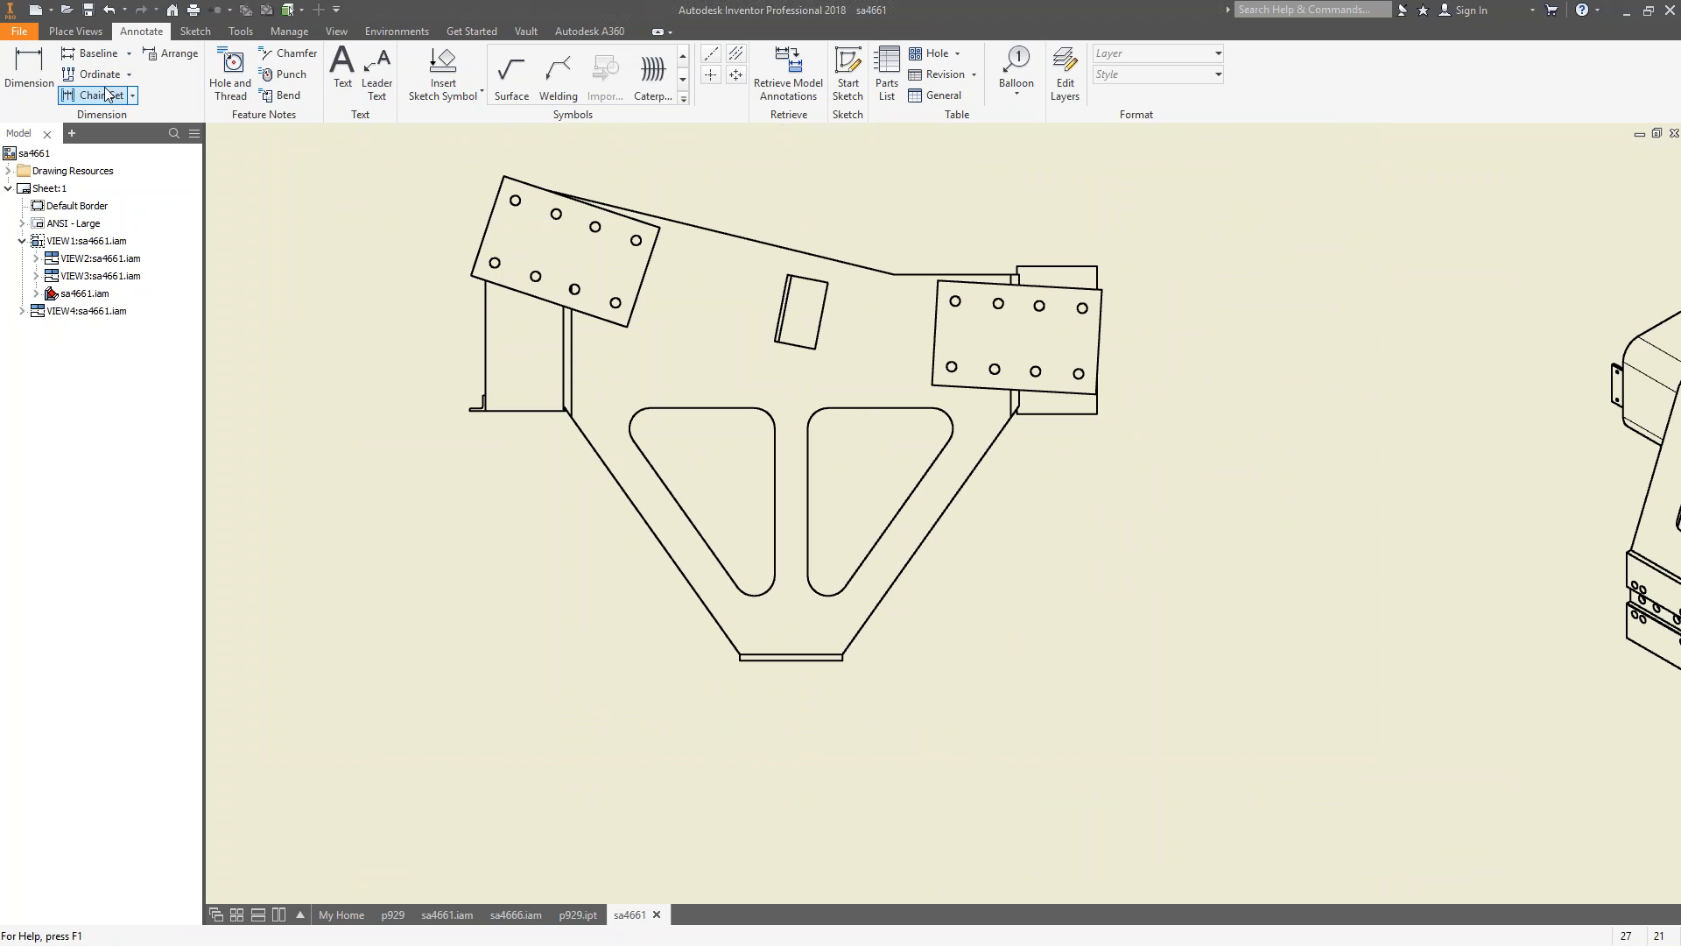
{"action": "left_click", "coordinate": [29, 71]}
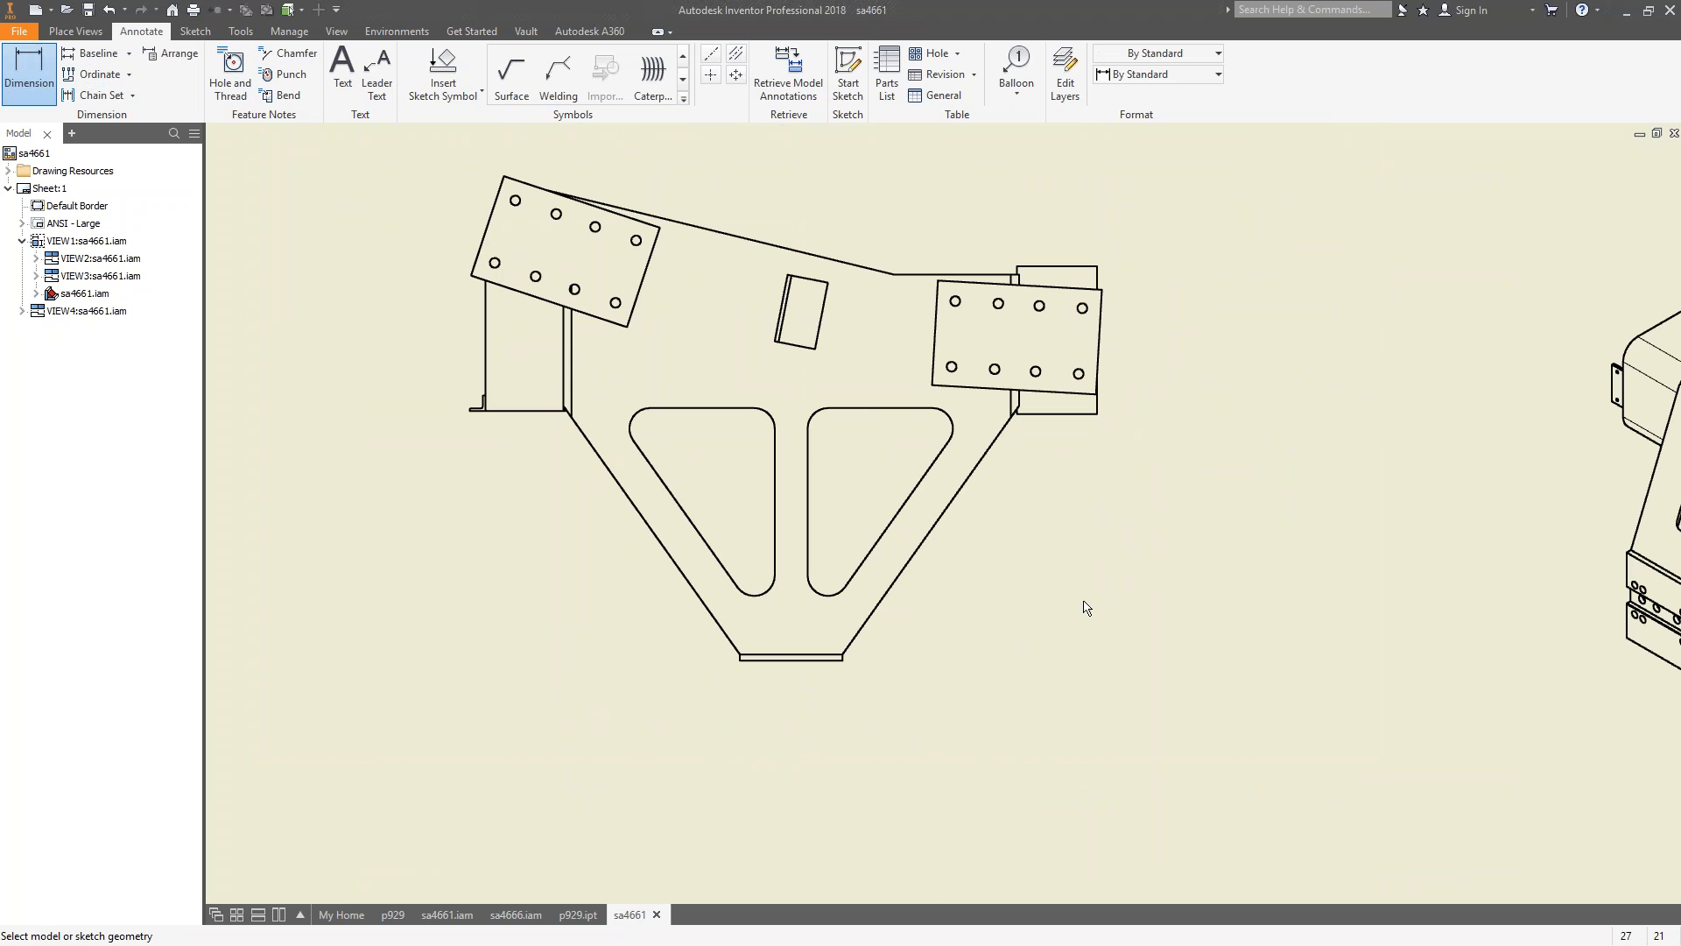
{"action": "scroll", "coordinate": [839, 727], "scroll_direction": "up", "scroll_amount": 2}
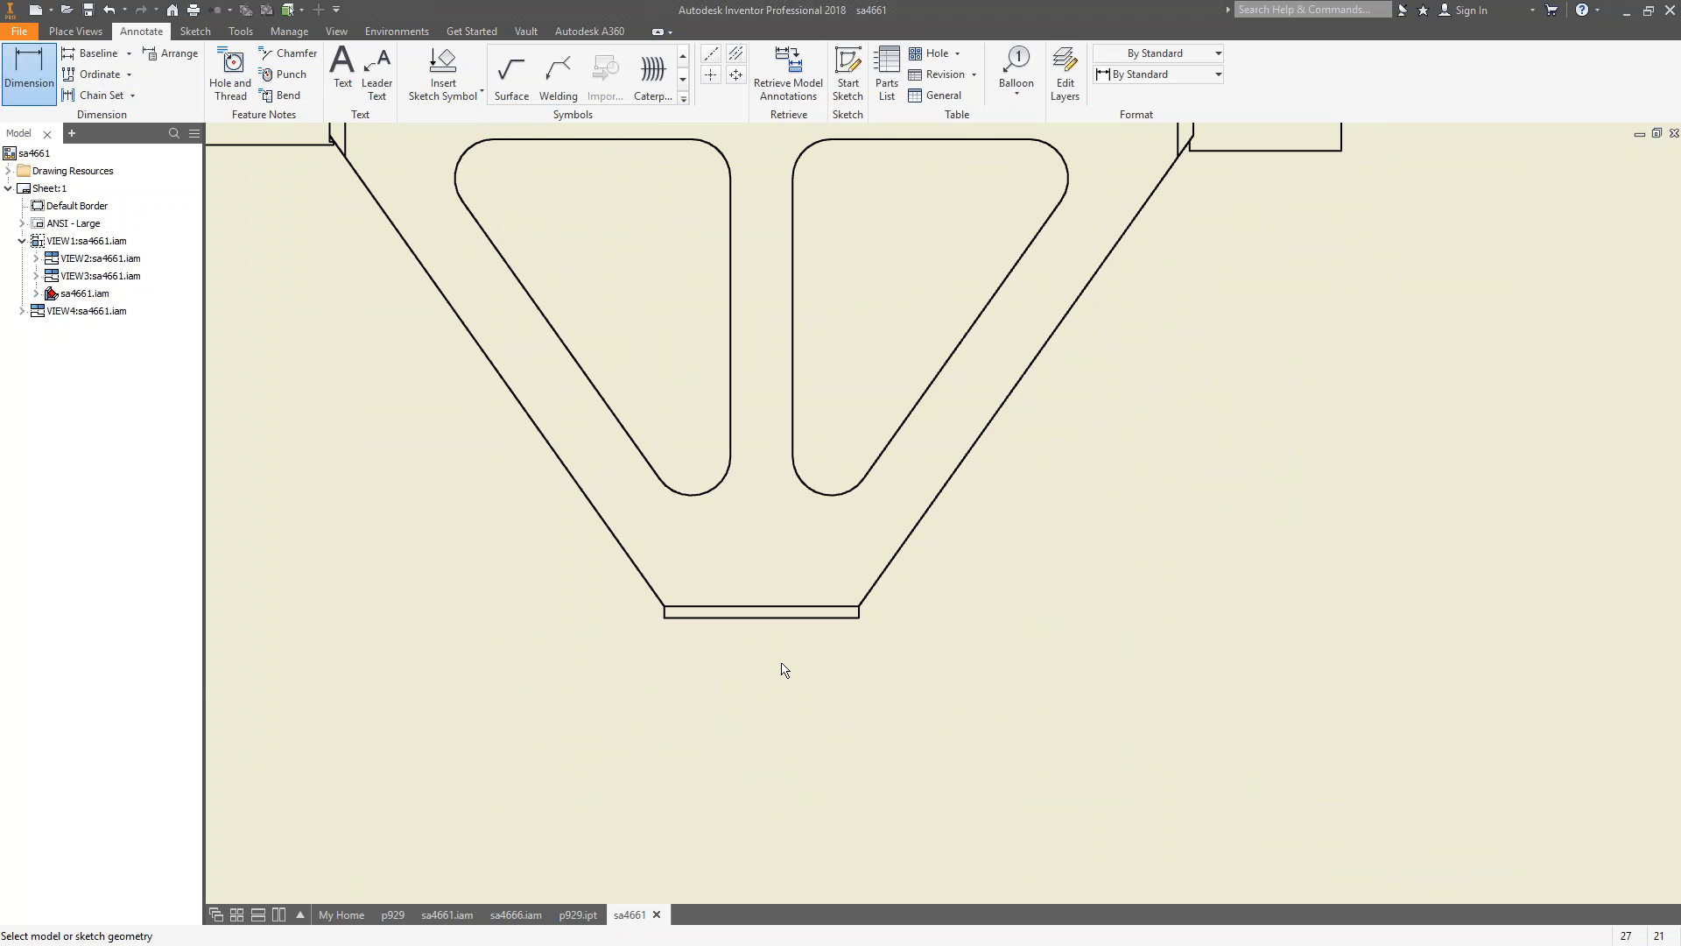
{"action": "scroll", "coordinate": [1073, 506], "scroll_direction": "down", "scroll_amount": 2}
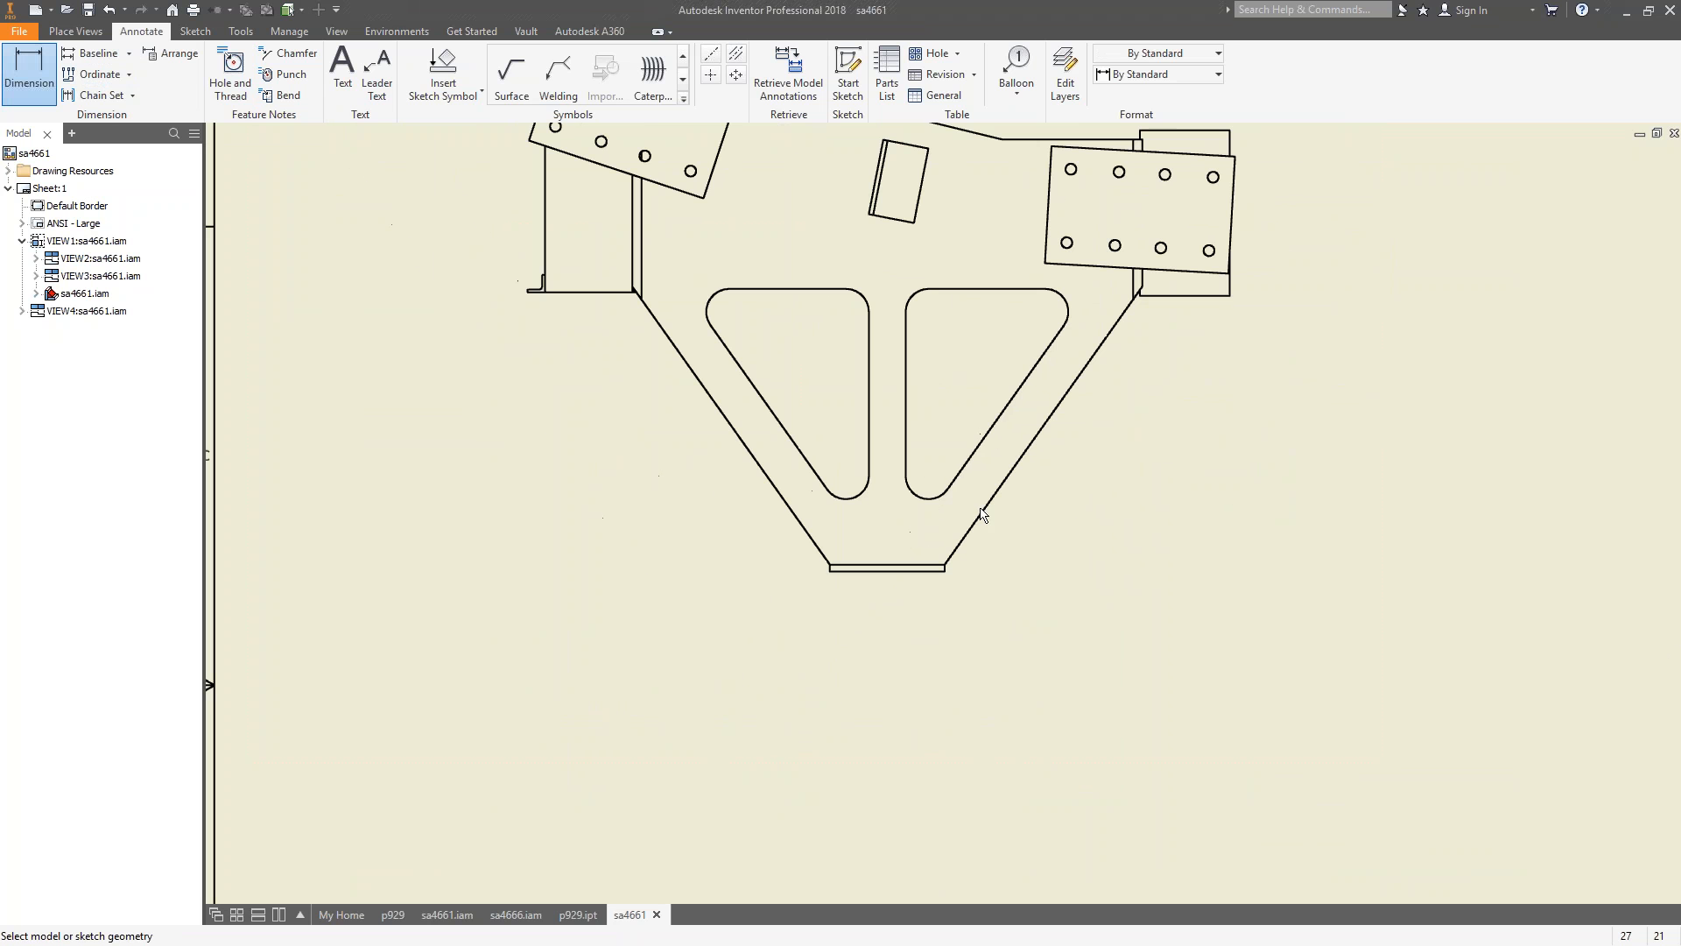
{"action": "left_click", "coordinate": [752, 458]}
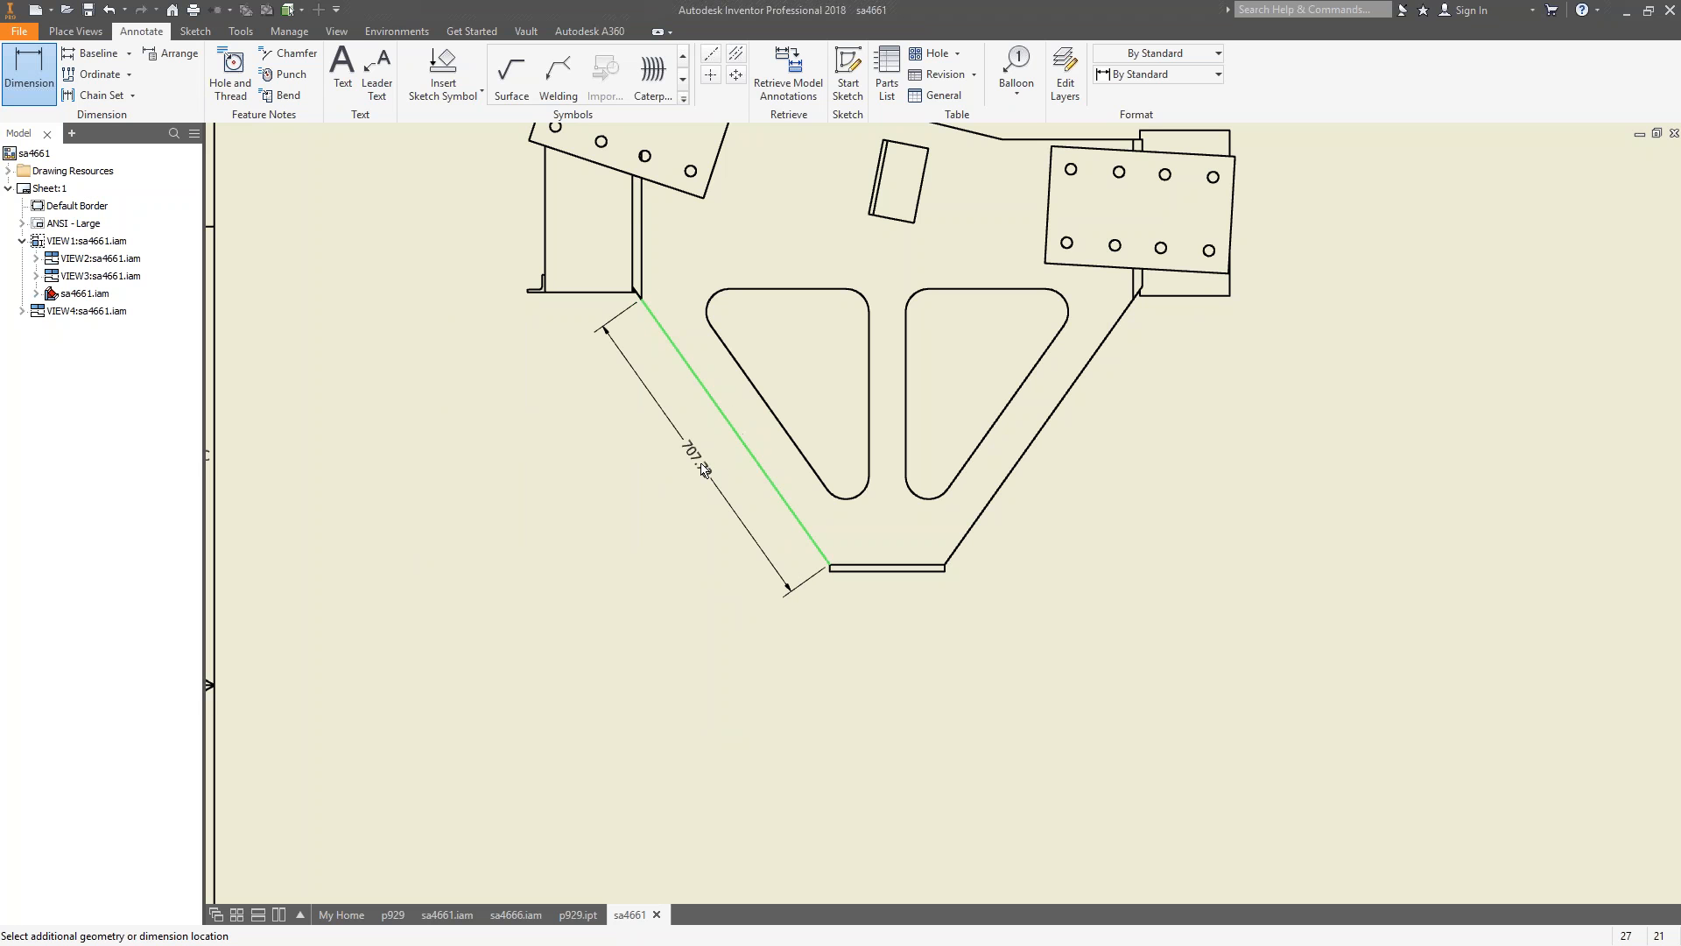
{"action": "left_click", "coordinate": [707, 477]}
{"action": "left_click", "coordinate": [708, 477]}
Dimension the same left slanted edge horizontally below the view and vertically beside it.
{"action": "left_click", "coordinate": [760, 451]}
{"action": "left_click", "coordinate": [735, 661]}
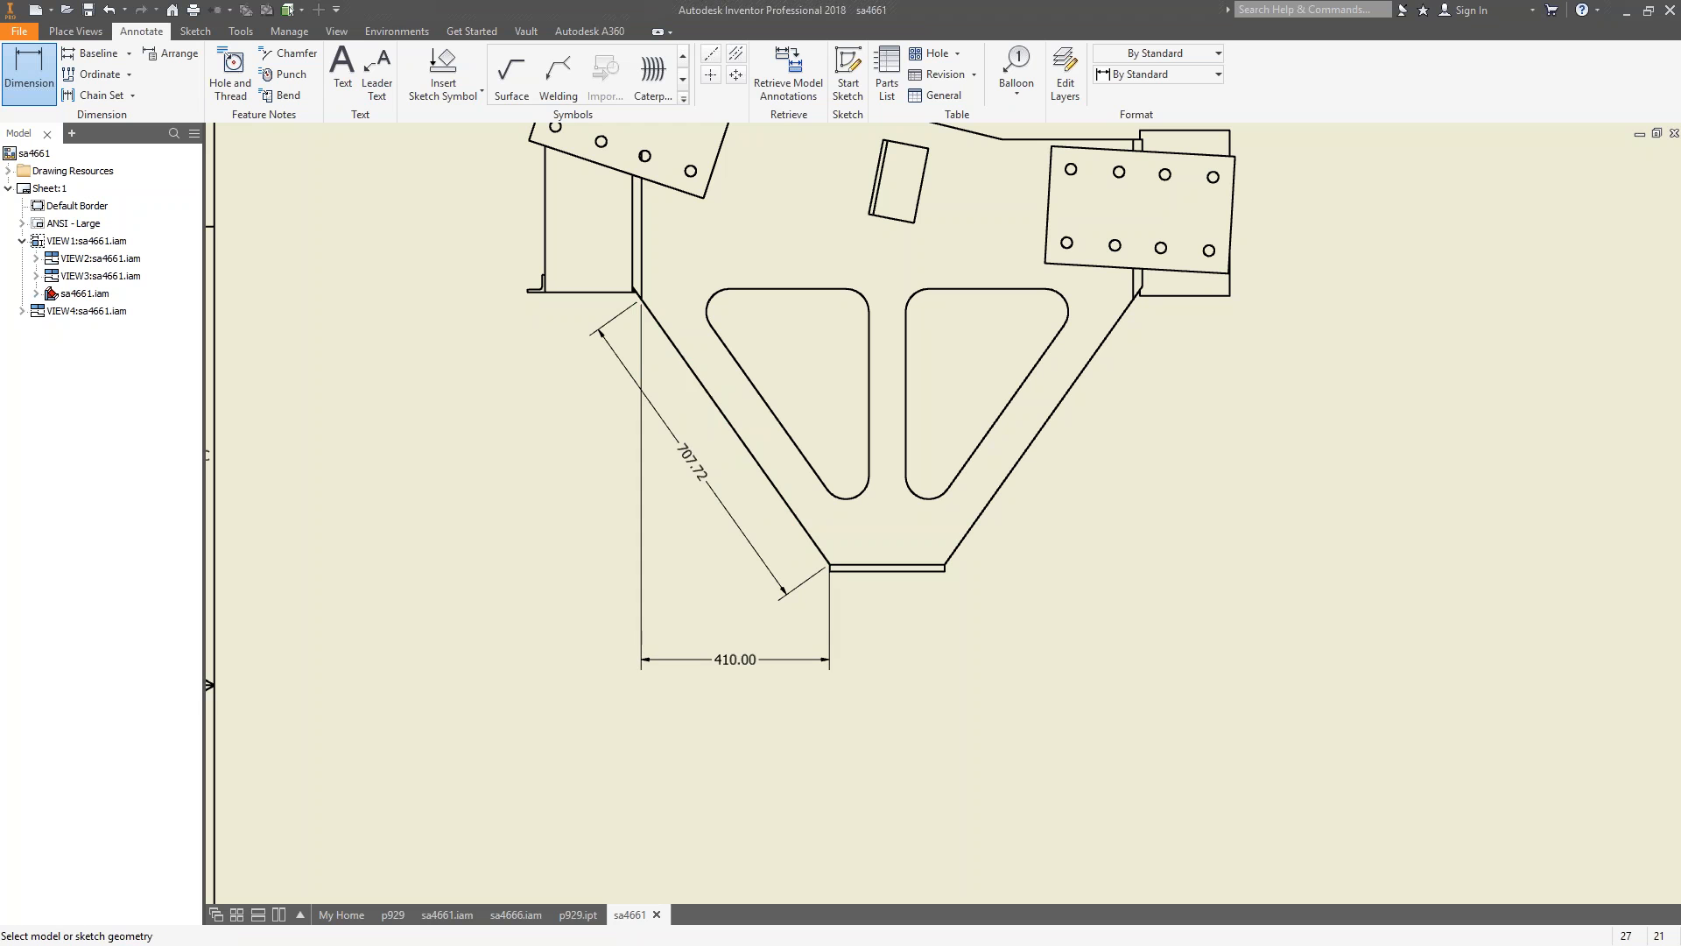
{"action": "left_click", "coordinate": [769, 487]}
{"action": "left_click", "coordinate": [564, 429]}
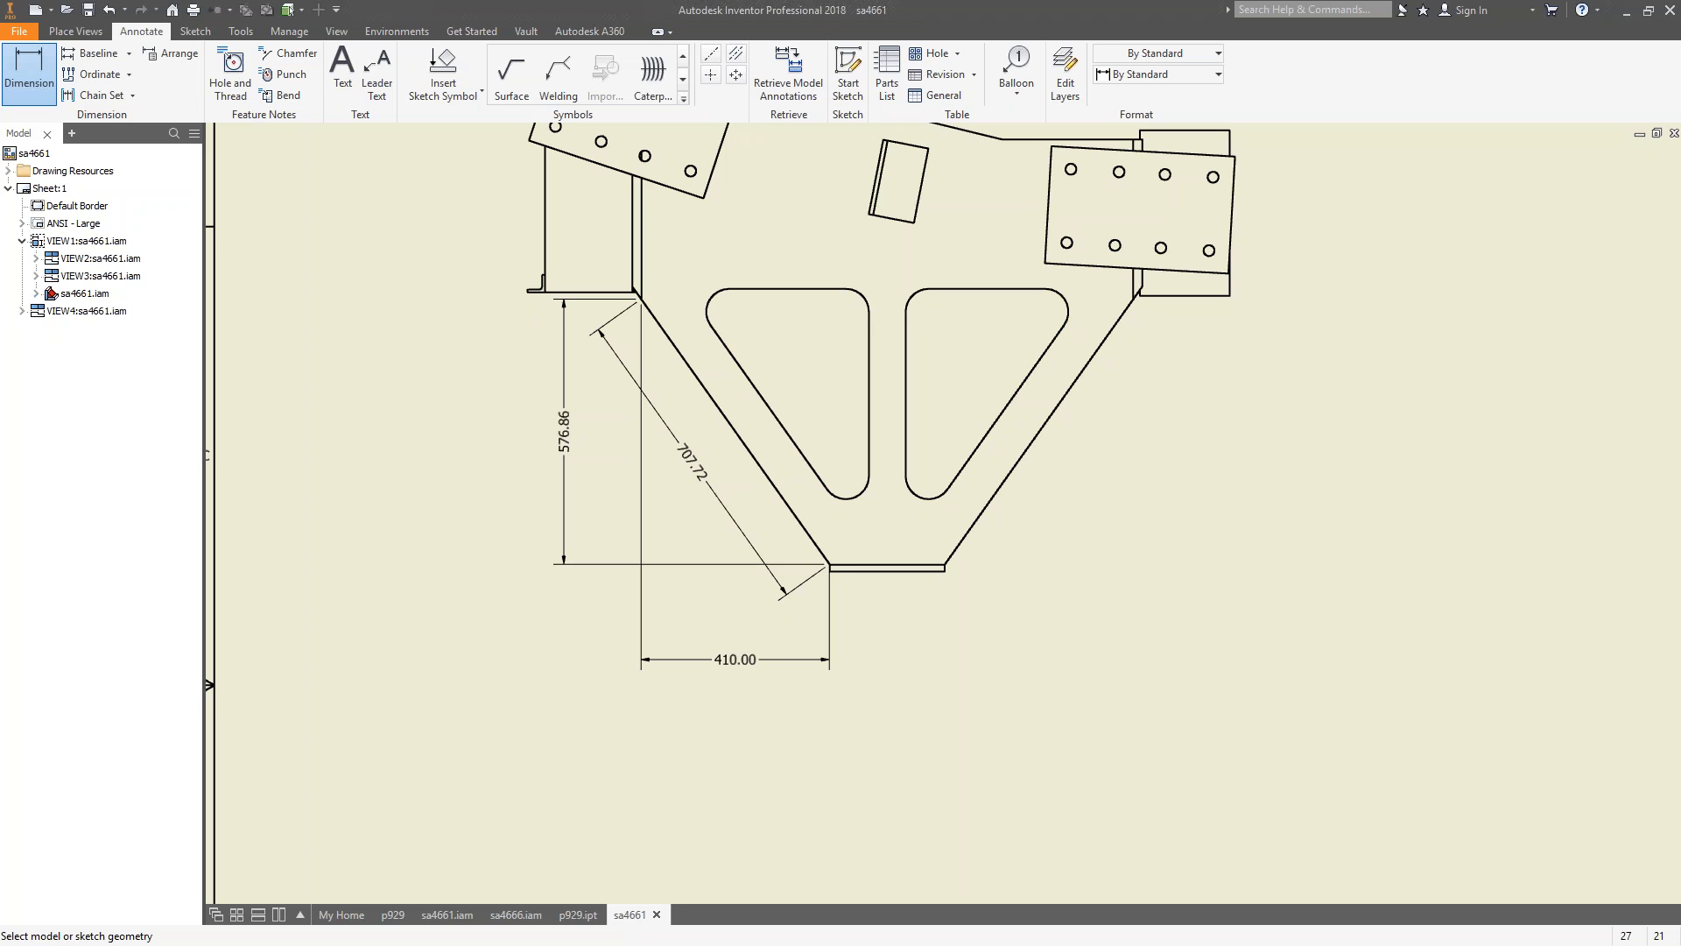
{"action": "left_click", "coordinate": [952, 553]}
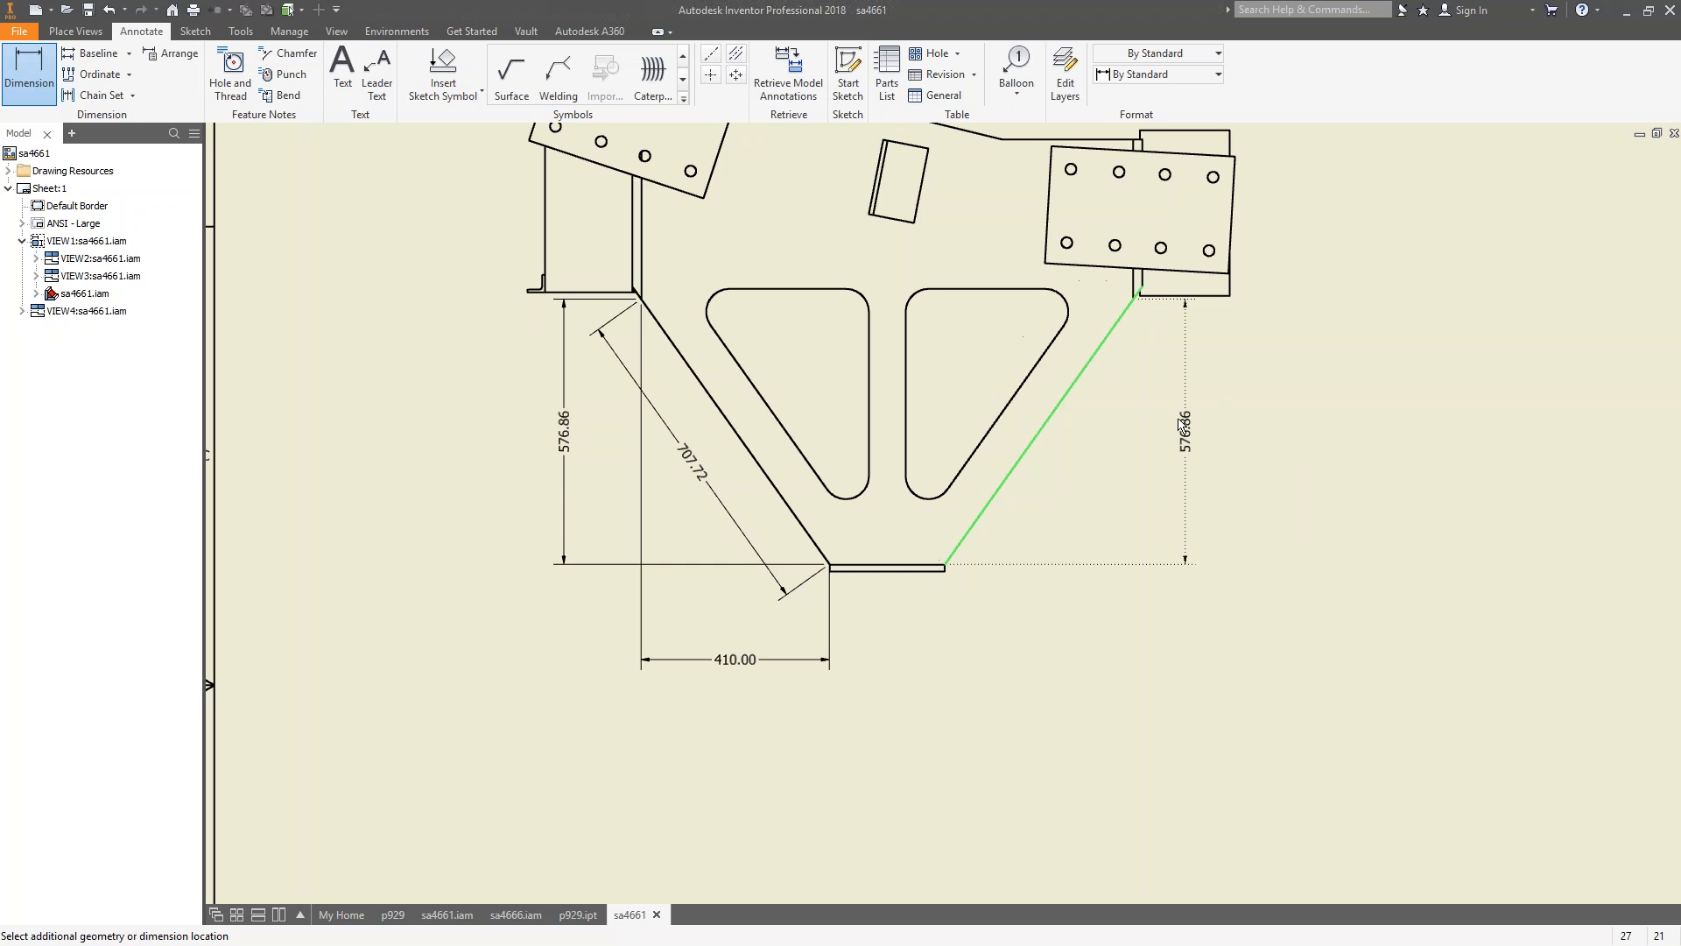
{"action": "key", "text": "Escape"}
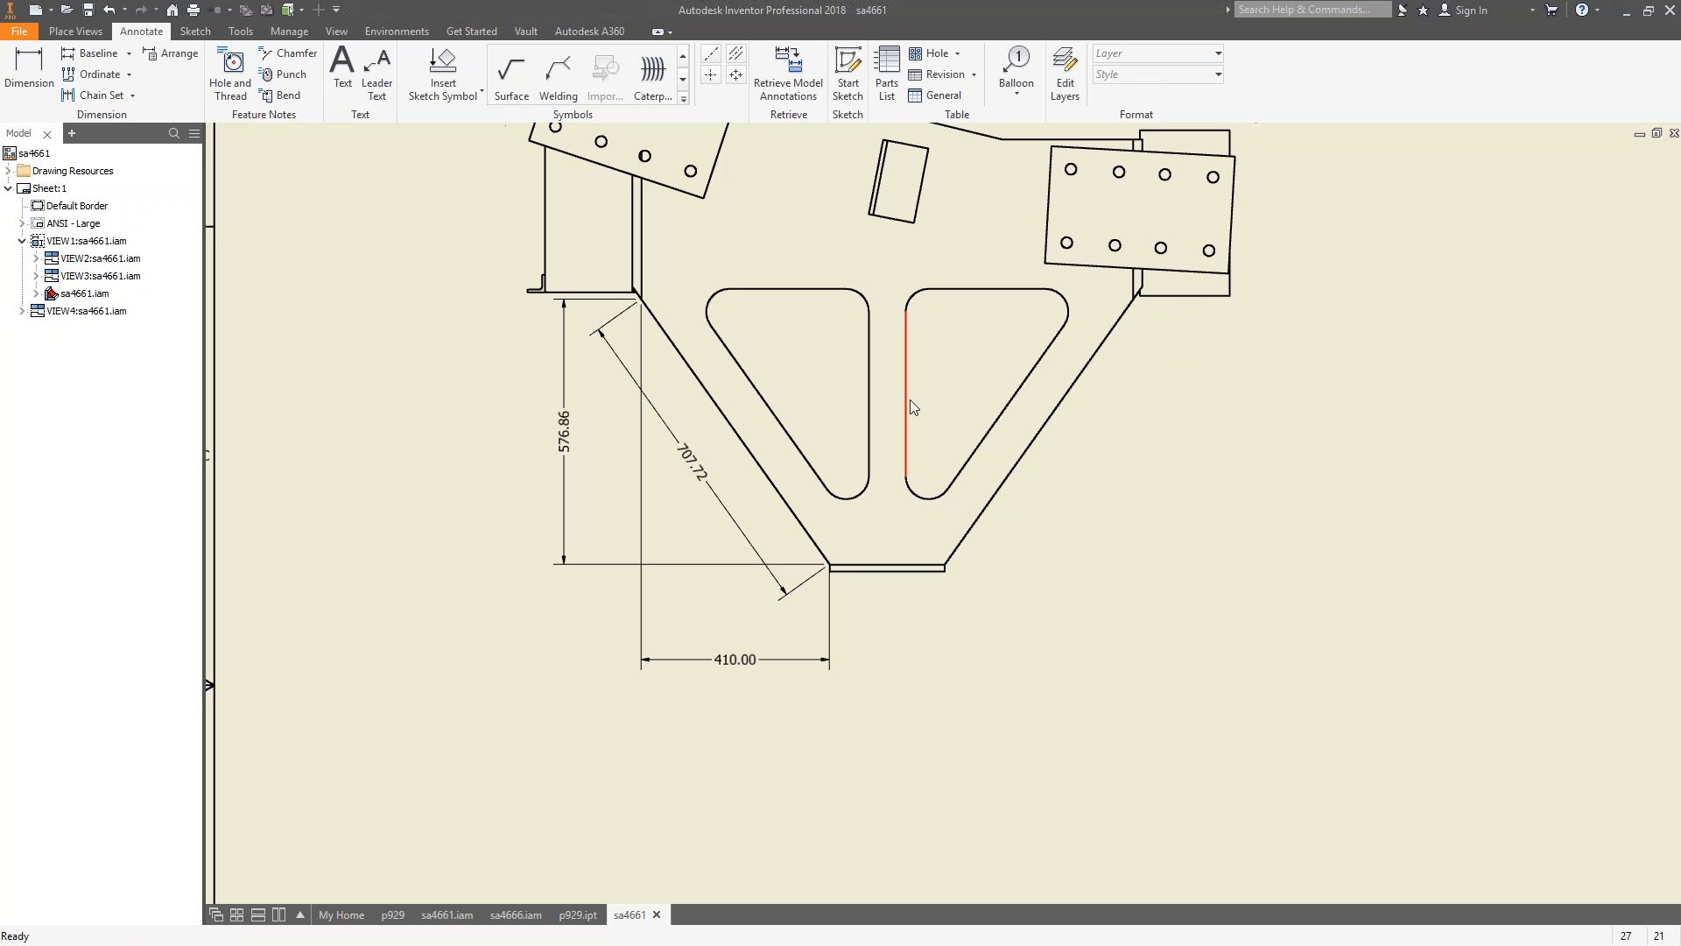
Dimension the vertical, top and slanted straight edges of the right triangular cutout, aligning the last one with its edge.
{"action": "scroll", "coordinate": [981, 341], "scroll_direction": "up", "scroll_amount": 5}
{"action": "scroll", "coordinate": [979, 357], "scroll_direction": "down", "scroll_amount": 3}
{"action": "middle_click_drag", "start_coordinate": [984, 356], "coordinate": [859, 368]}
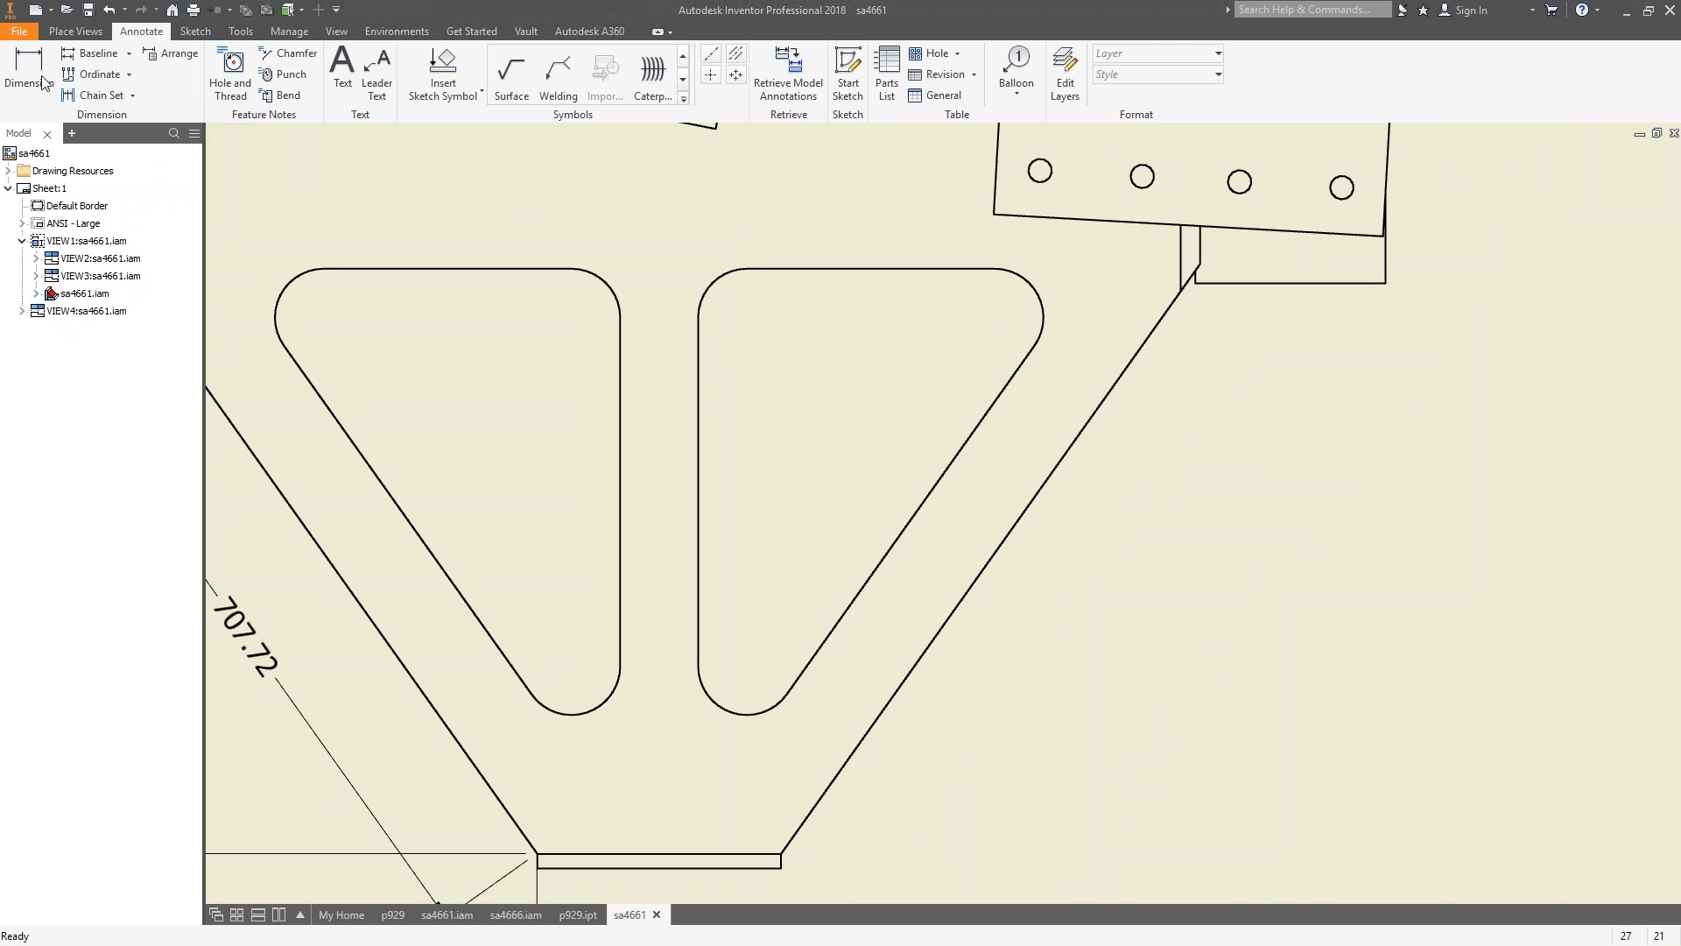
{"action": "key", "text": "d"}
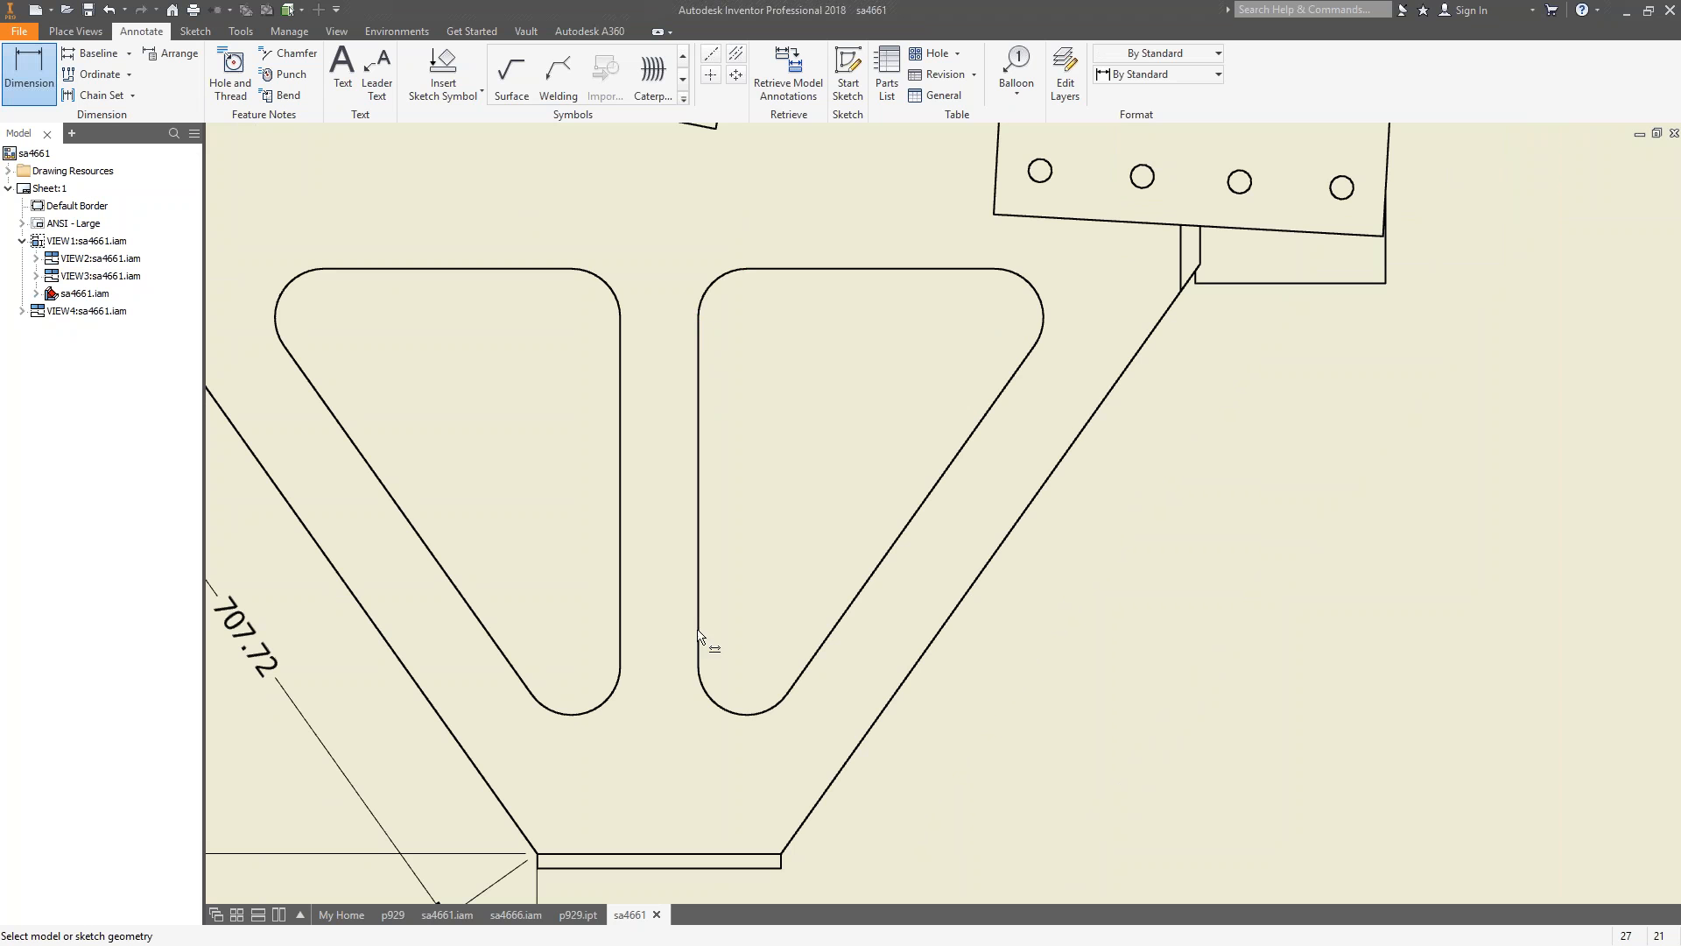
{"action": "left_click", "coordinate": [700, 473]}
{"action": "left_click", "coordinate": [671, 473]}
{"action": "left_click", "coordinate": [854, 268]}
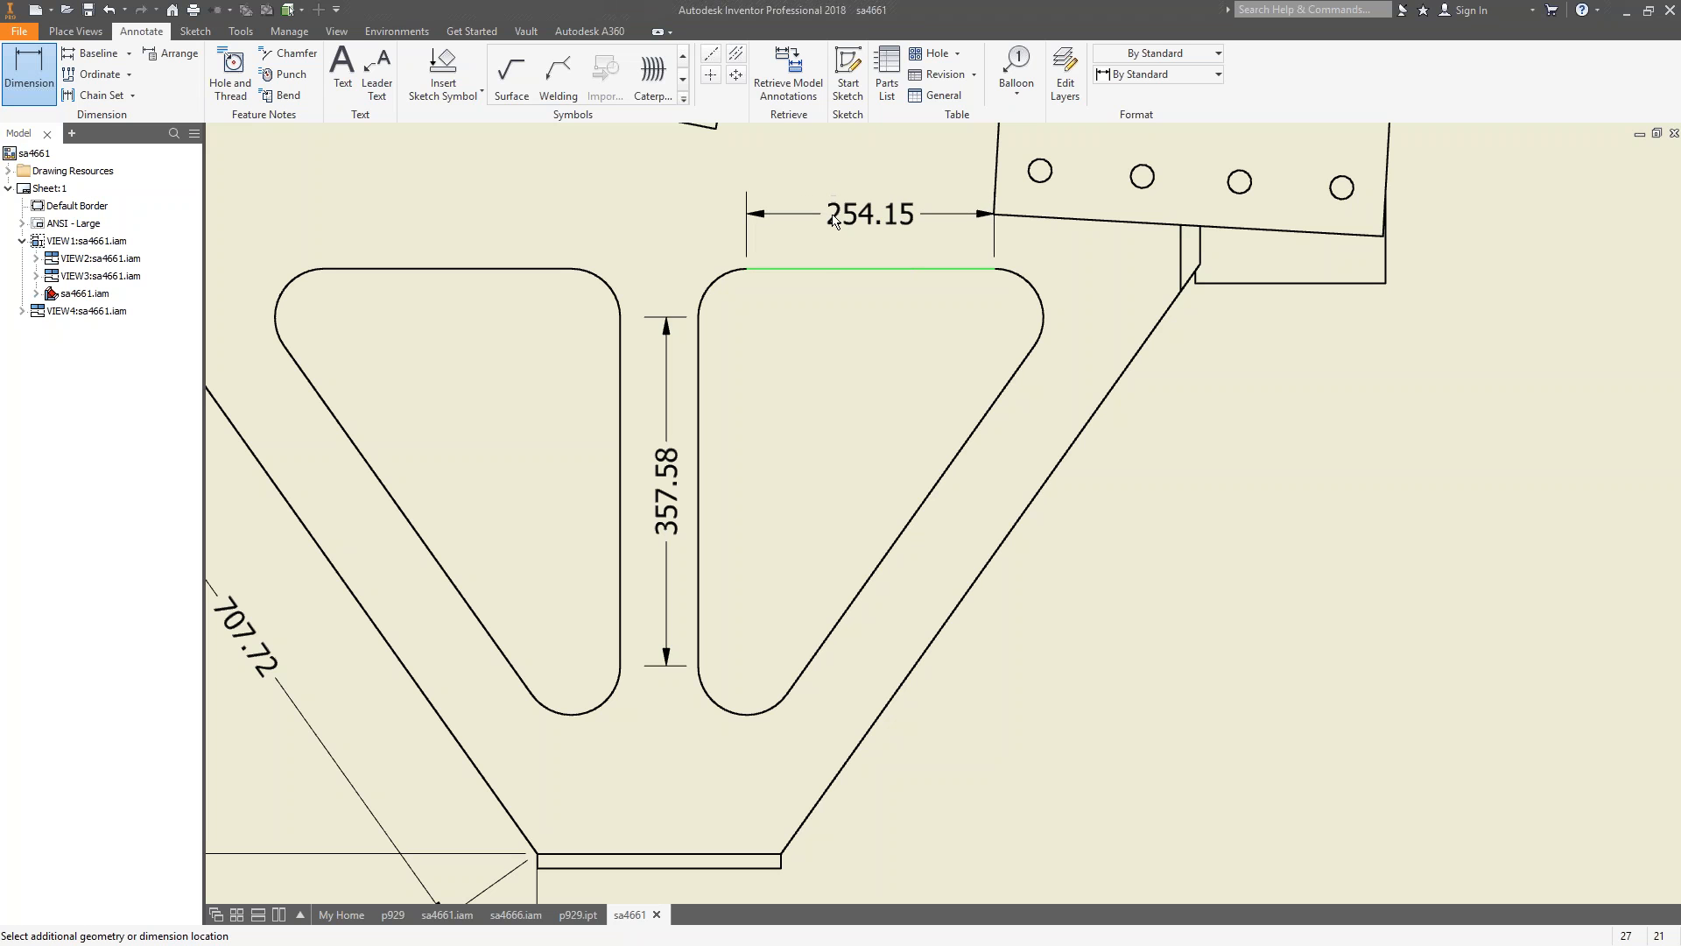
{"action": "left_click", "coordinate": [841, 219]}
{"action": "left_click", "coordinate": [867, 581]}
{"action": "left_click", "coordinate": [1026, 557]}
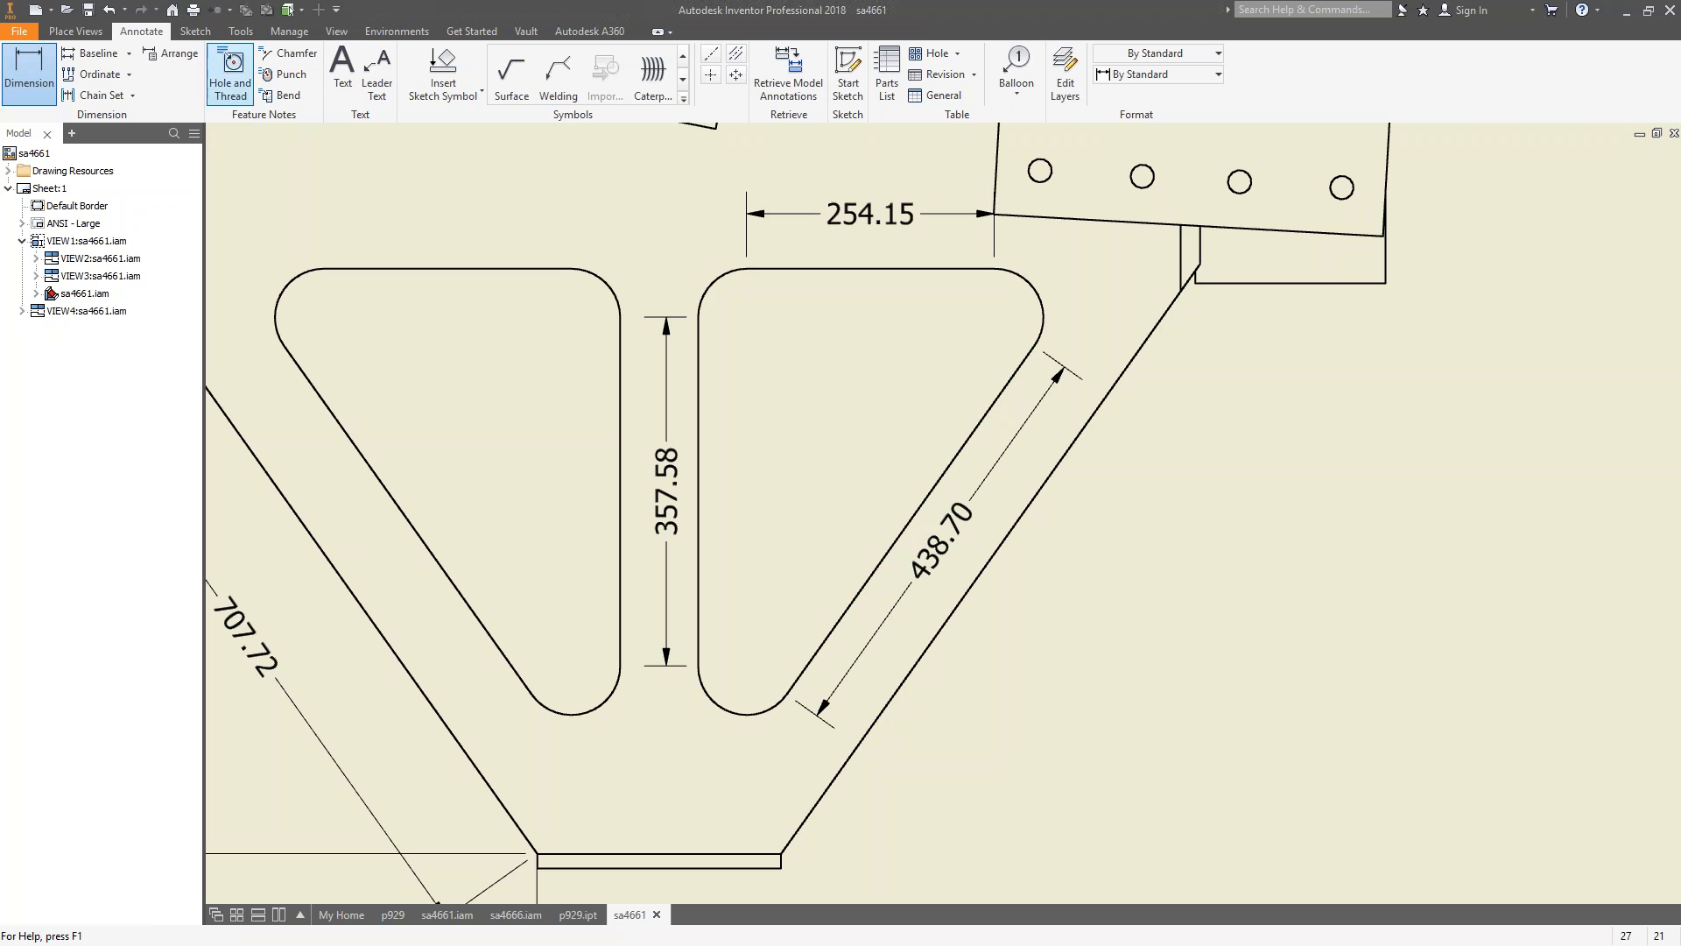
Add a radius dimension to the right cutout's upper-left corner and a diameter dimension to the right plate's lower-right hole.
{"action": "left_click", "coordinate": [711, 292]}
{"action": "left_click", "coordinate": [585, 191]}
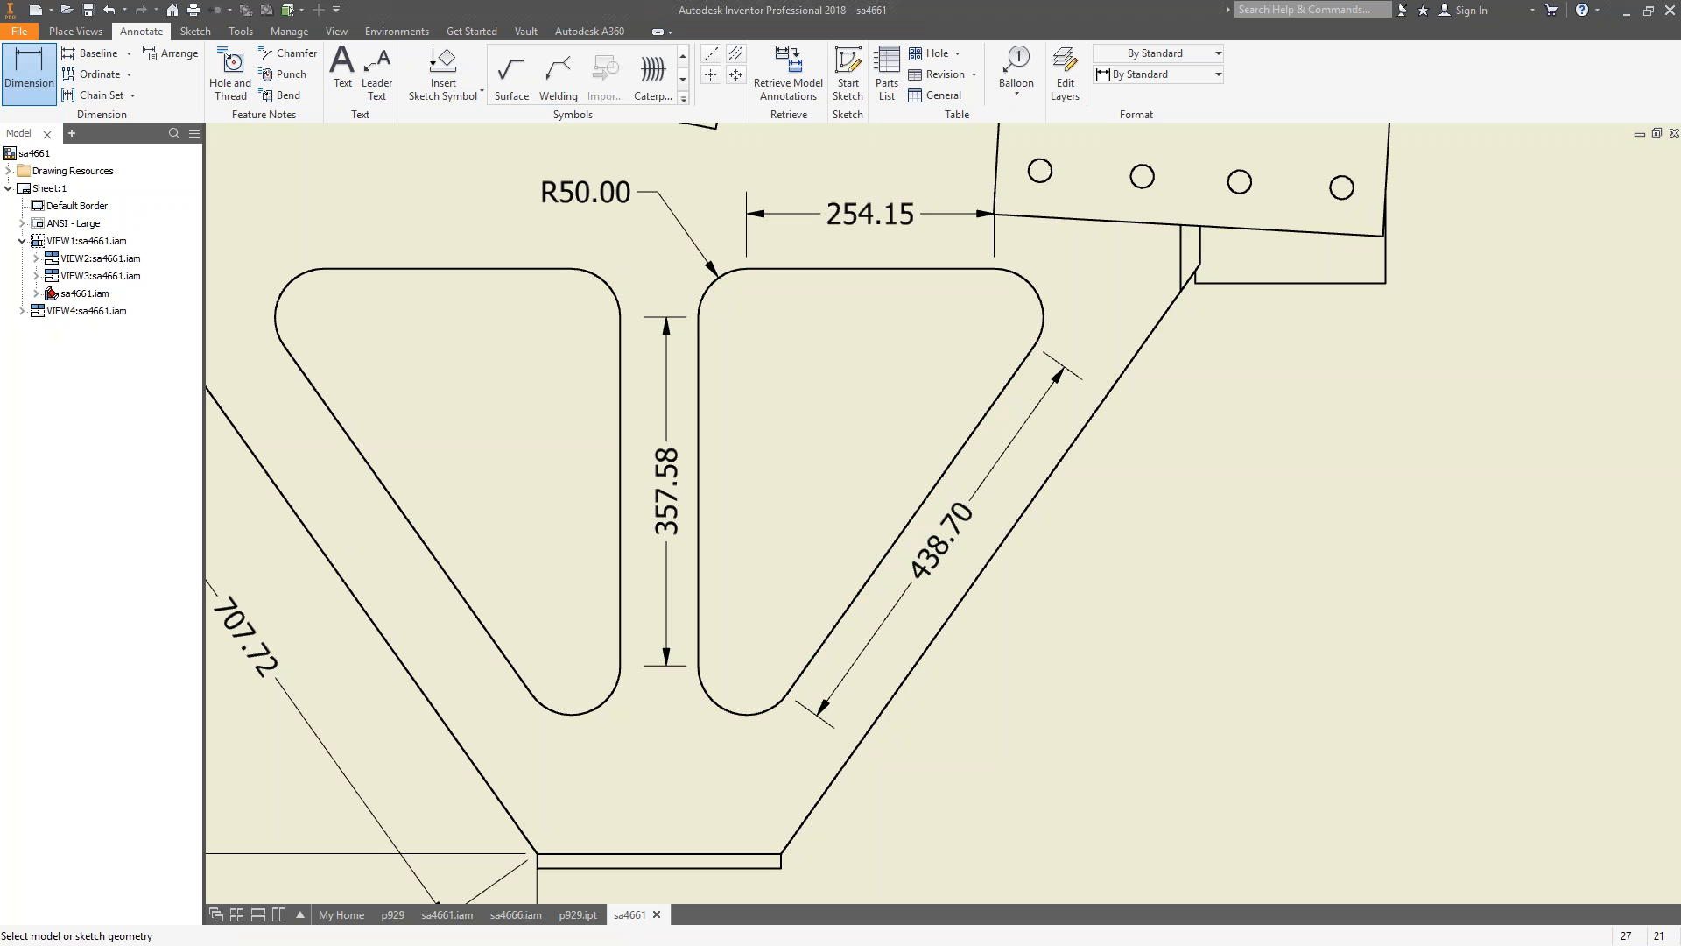
{"action": "left_click", "coordinate": [1350, 197]}
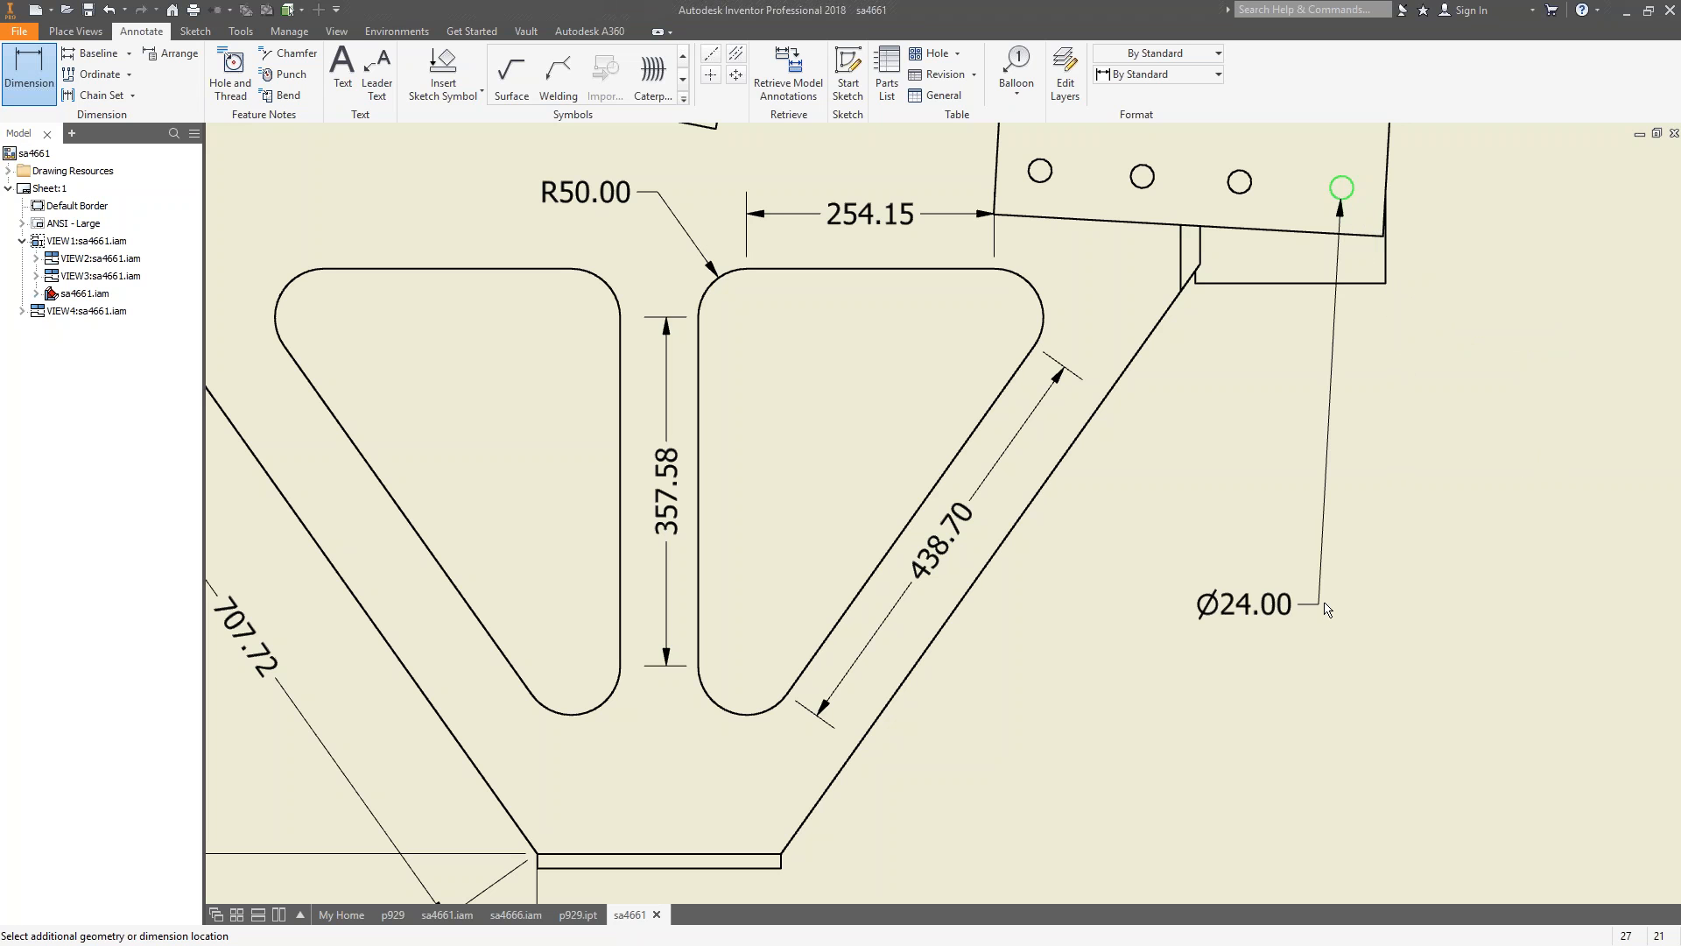
{"action": "left_click", "coordinate": [1489, 318]}
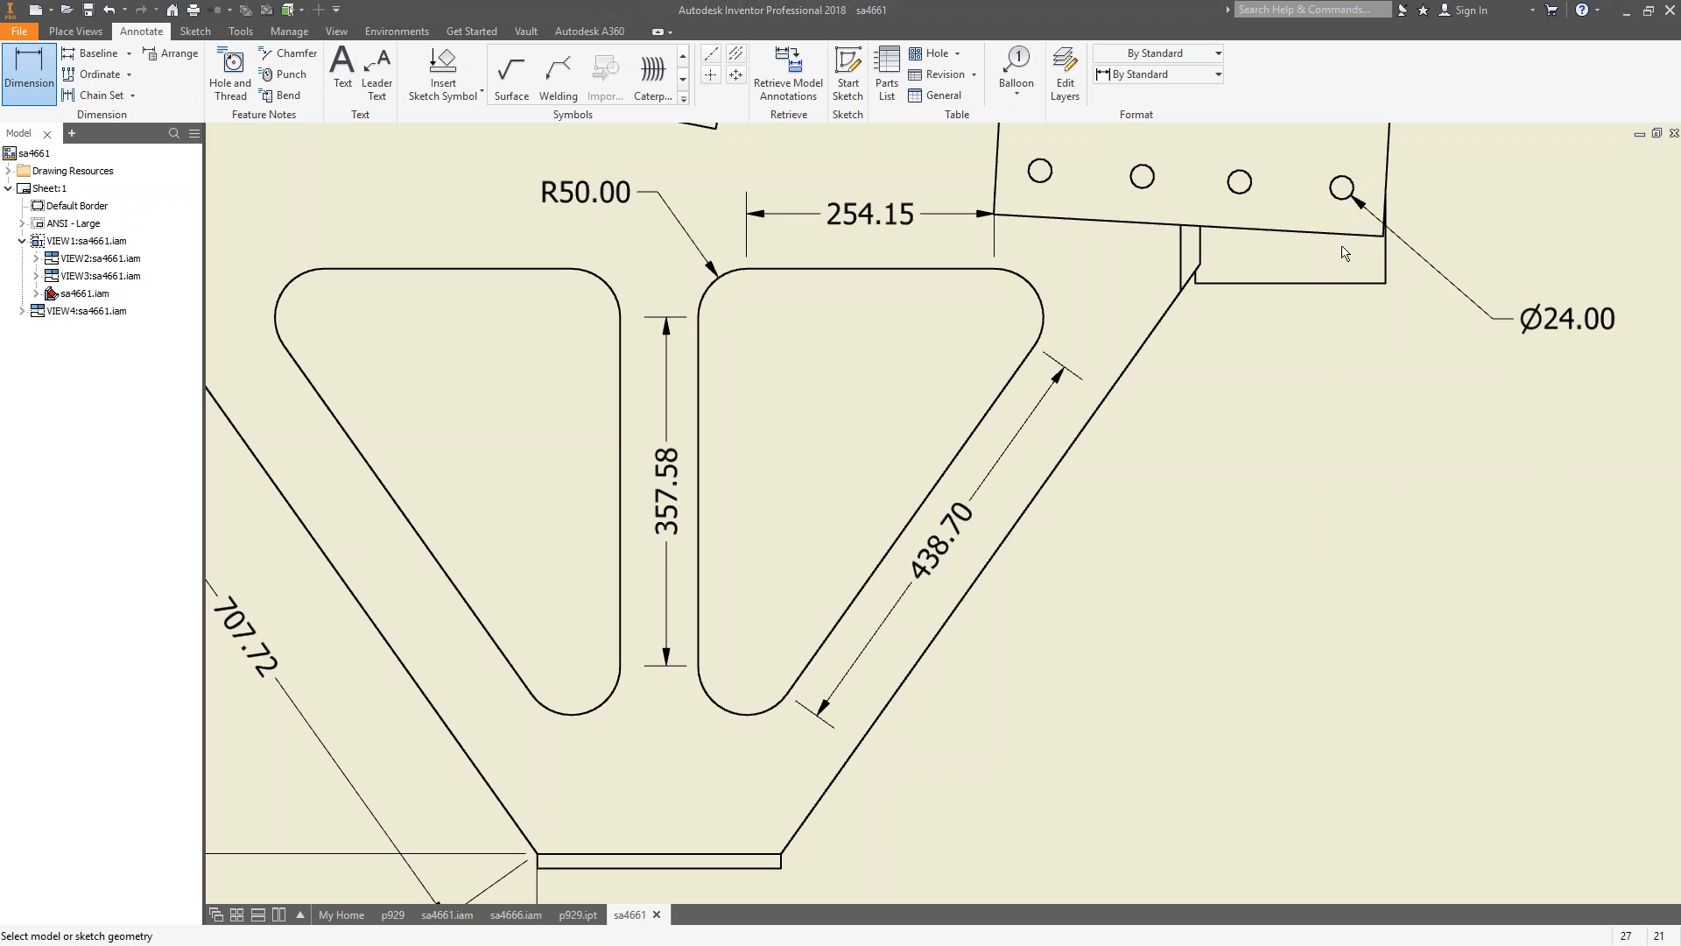
Dimension the next hole in the right plate's lower row with the Radius dimension type instead of Diameter.
{"action": "left_click", "coordinate": [1248, 193]}
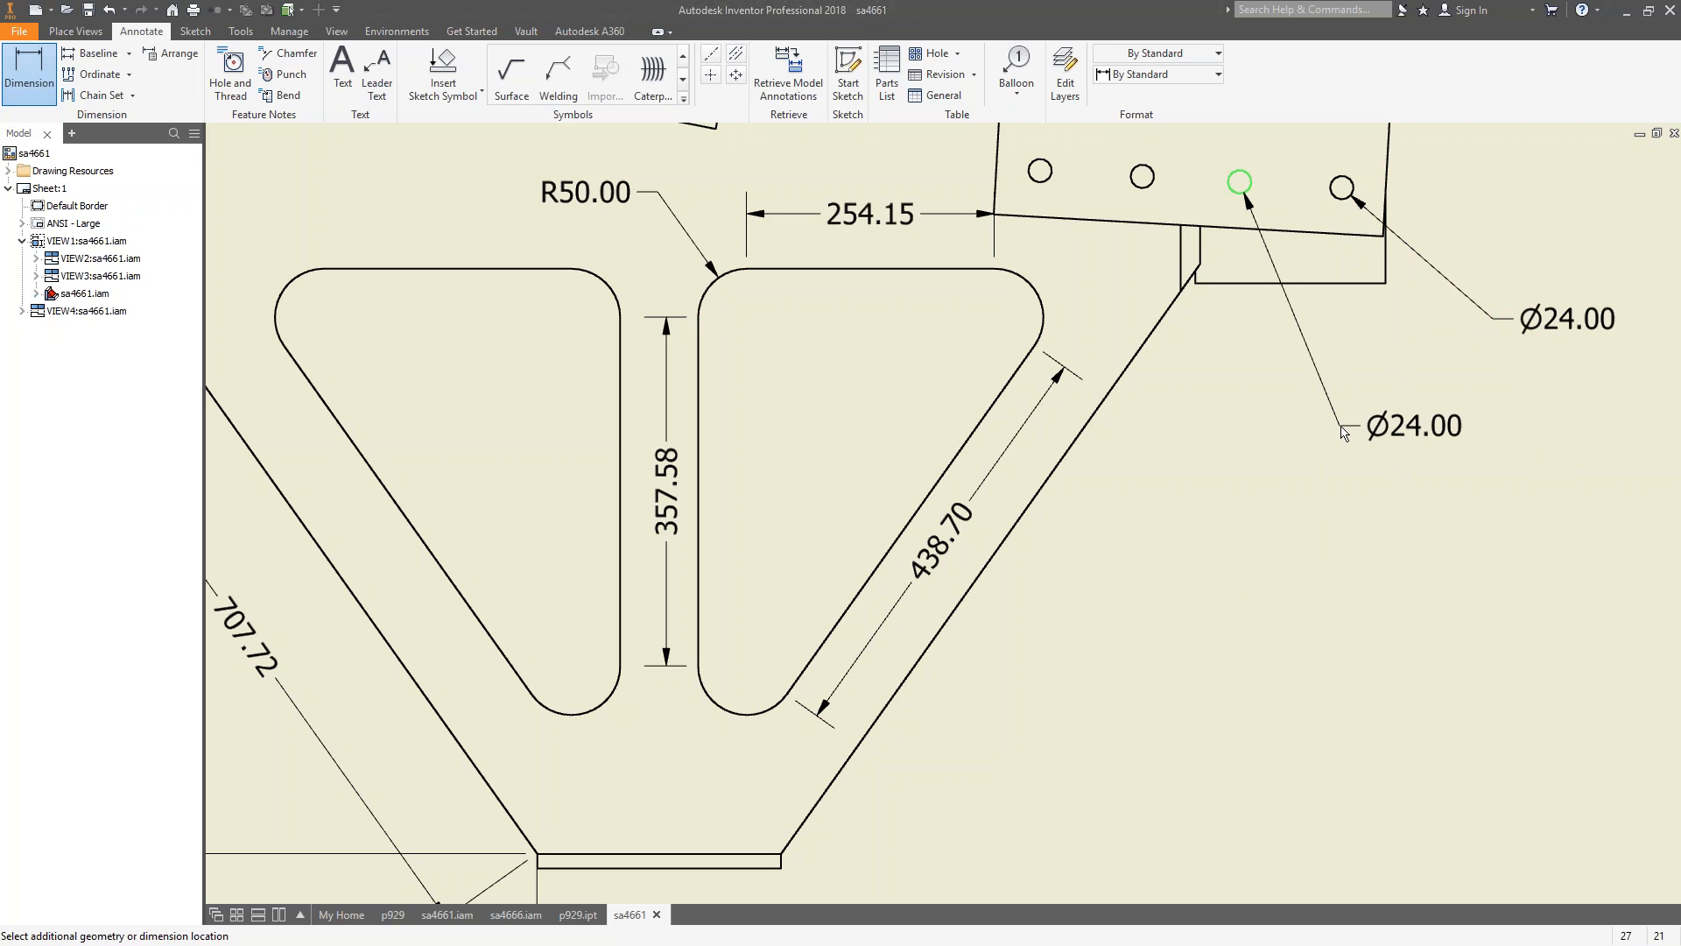
{"action": "right_click", "coordinate": [1346, 428]}
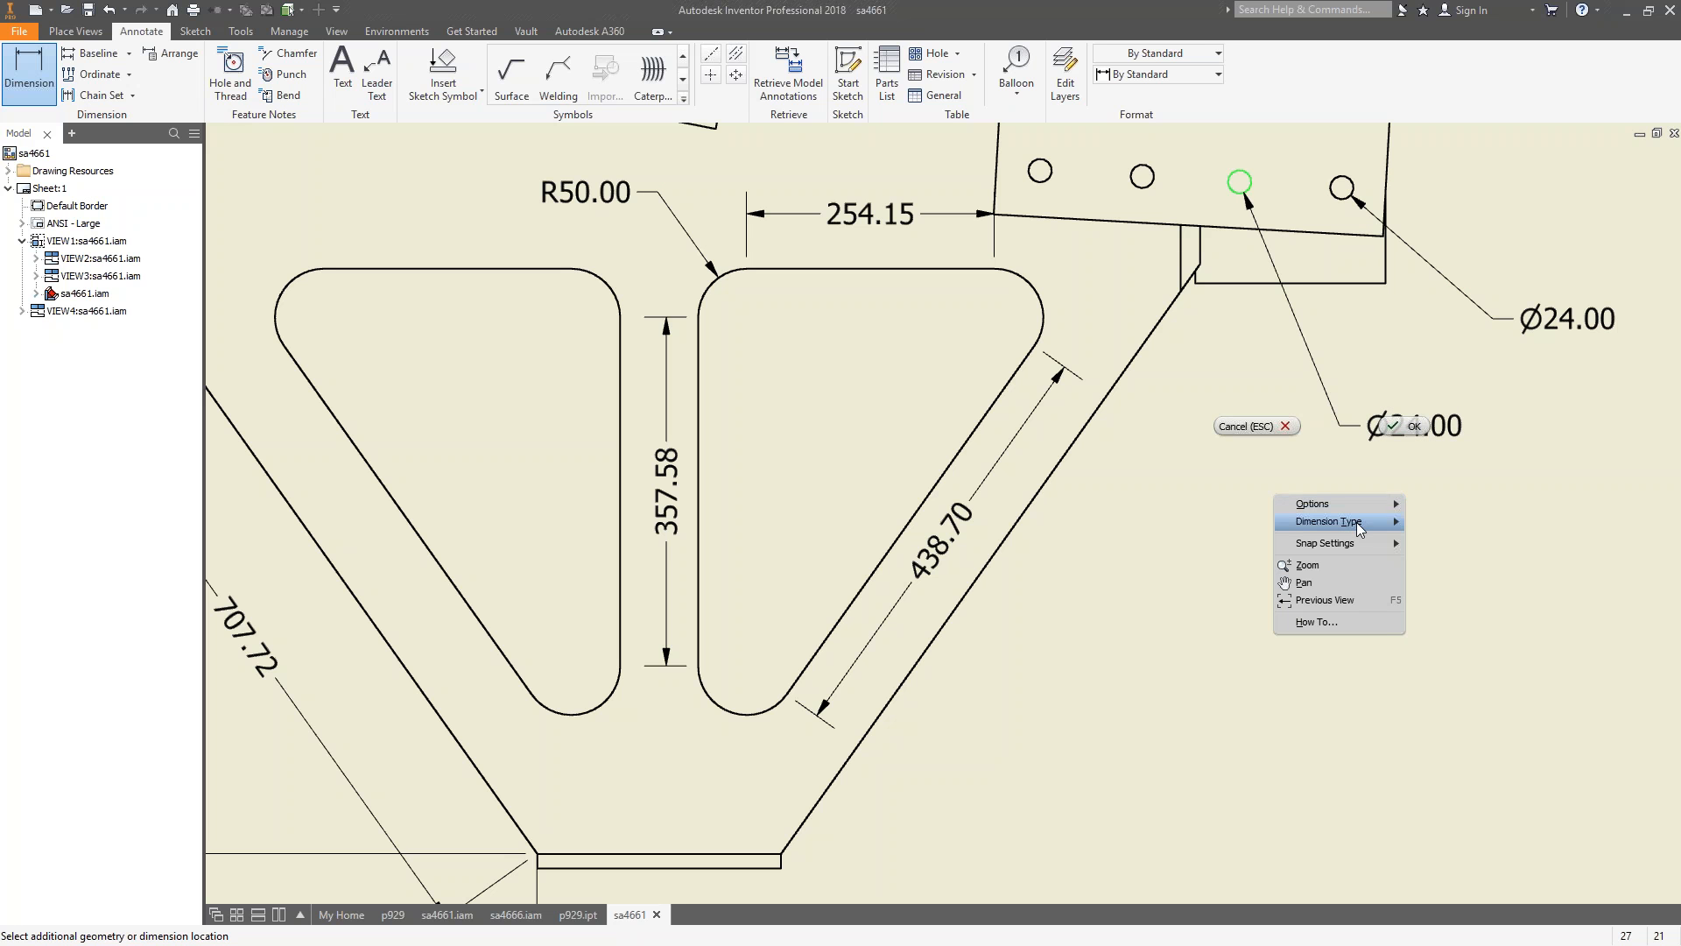
{"action": "mouse_move", "coordinate": [1358, 523]}
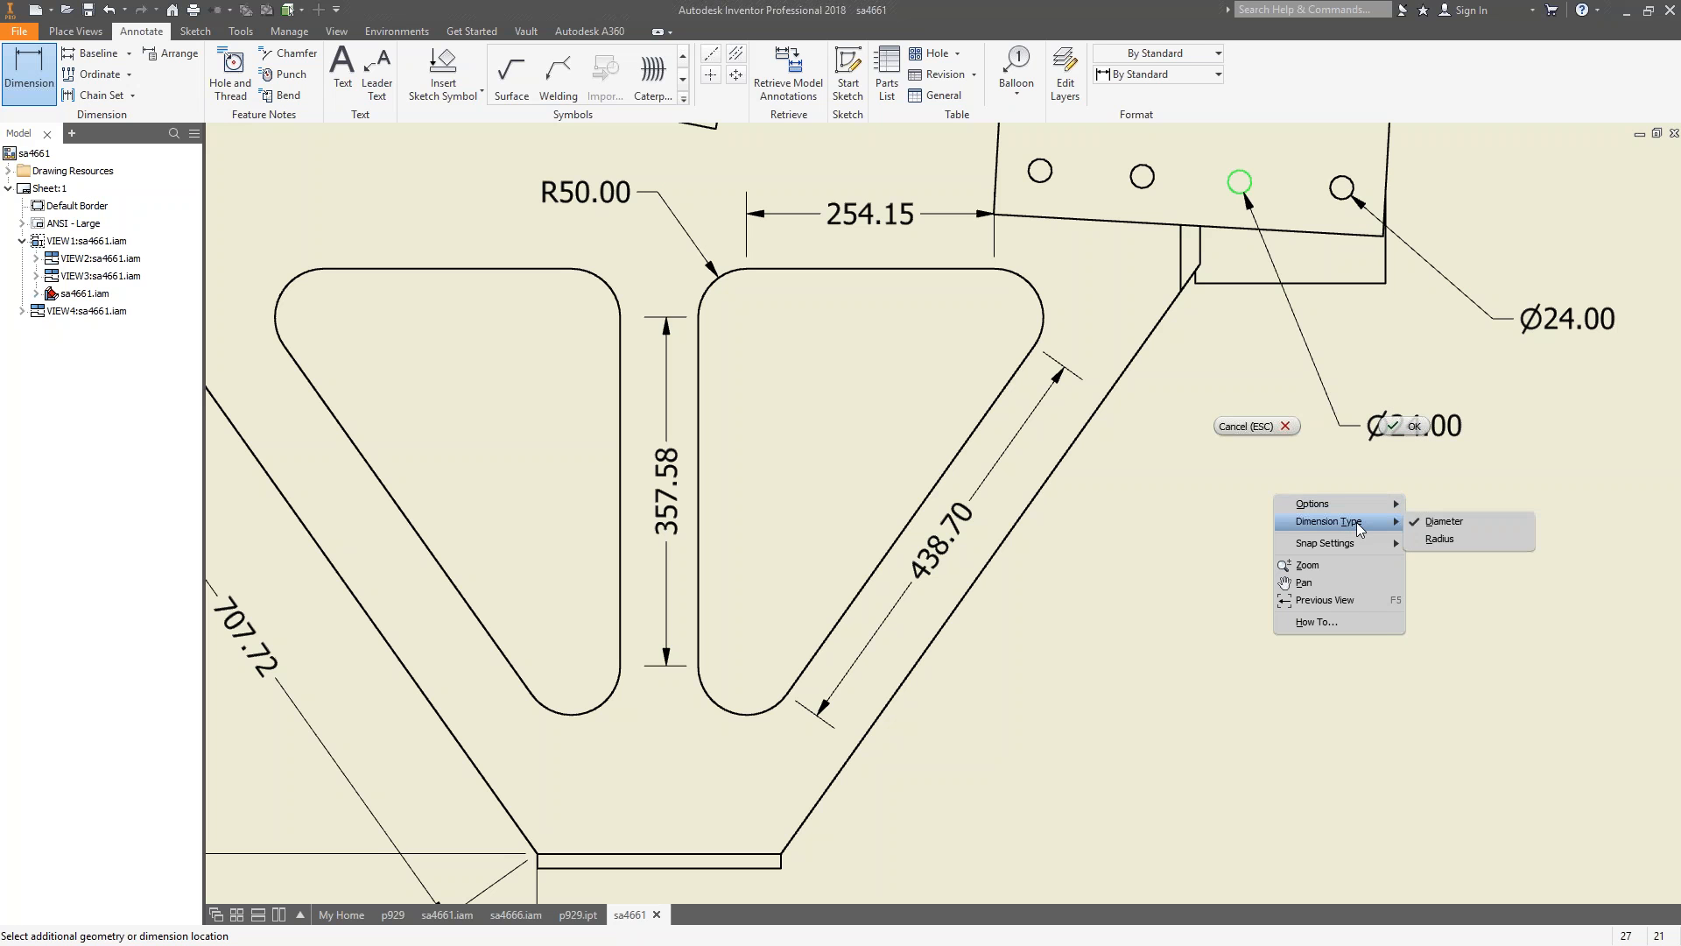
{"action": "left_click", "coordinate": [1440, 541]}
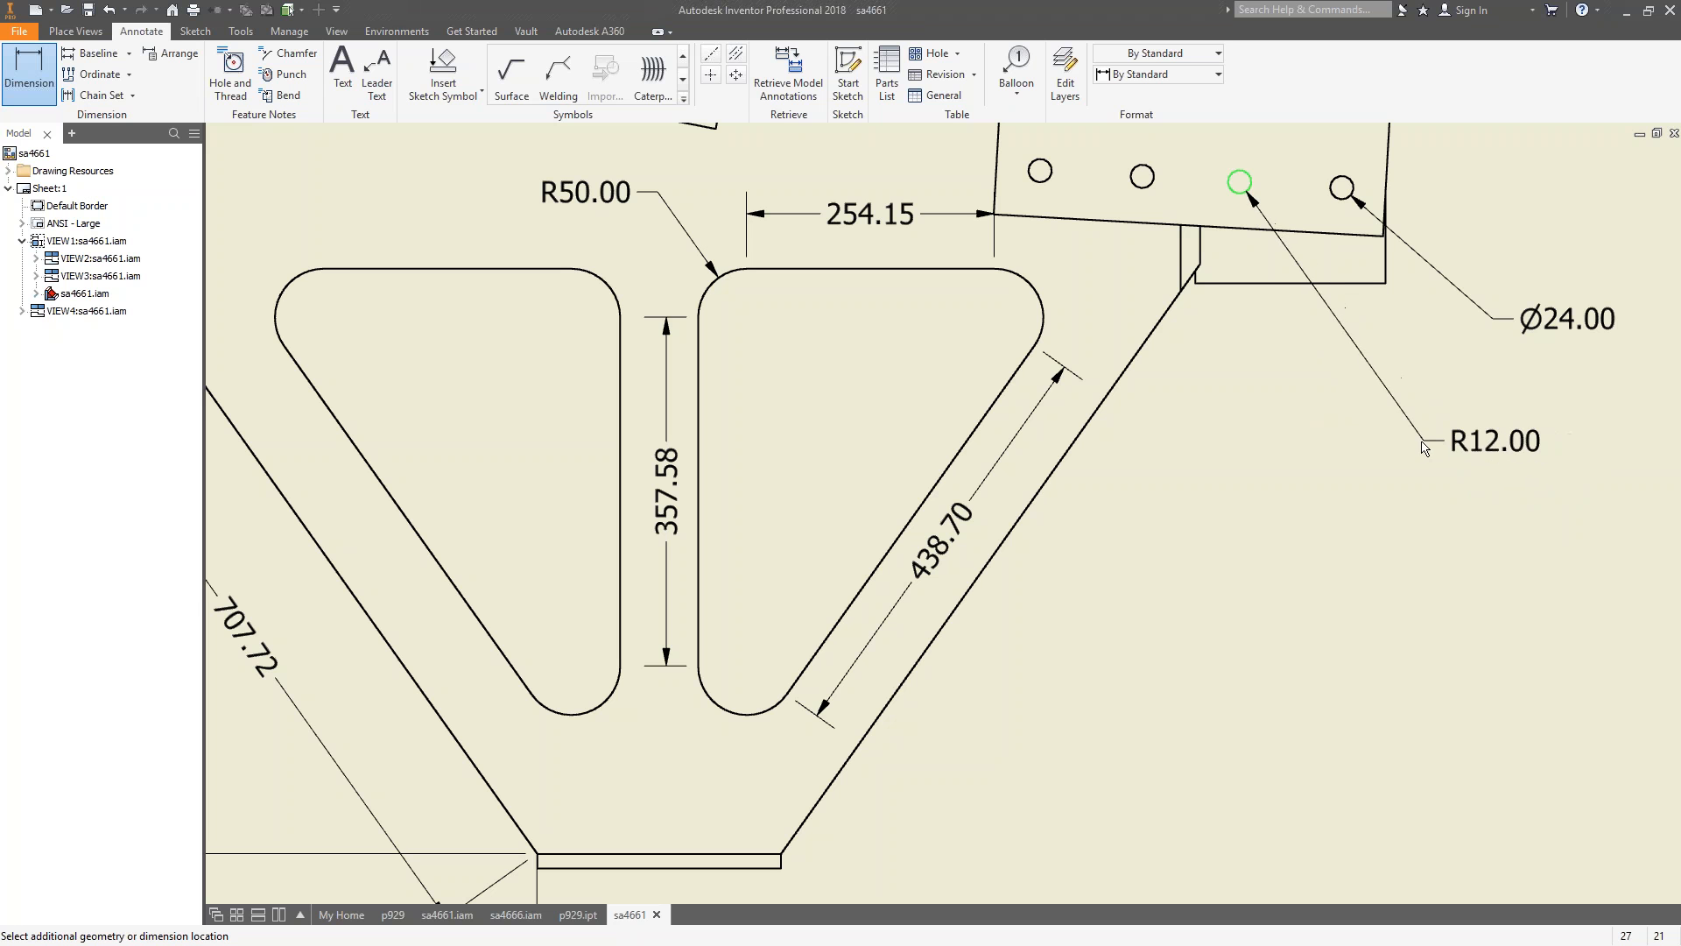
{"action": "left_click", "coordinate": [1423, 448]}
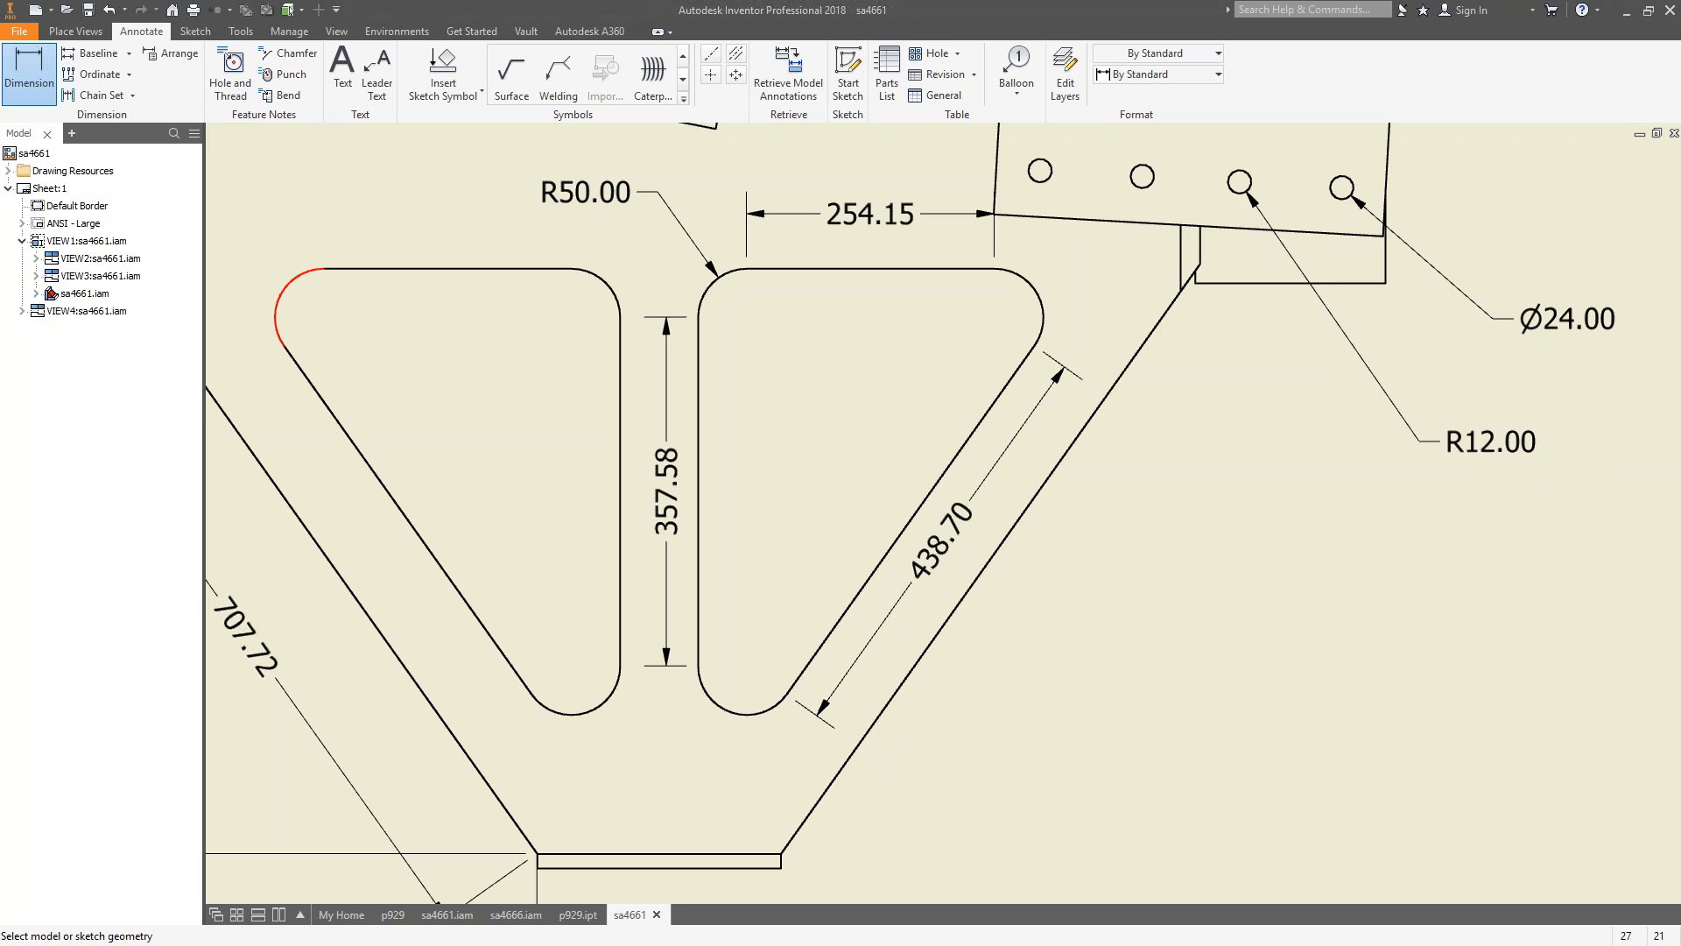
Dimension the left cutout's upper-left corner arc with the Diameter dimension type and place the text inside the cutout.
{"action": "left_click", "coordinate": [288, 285]}
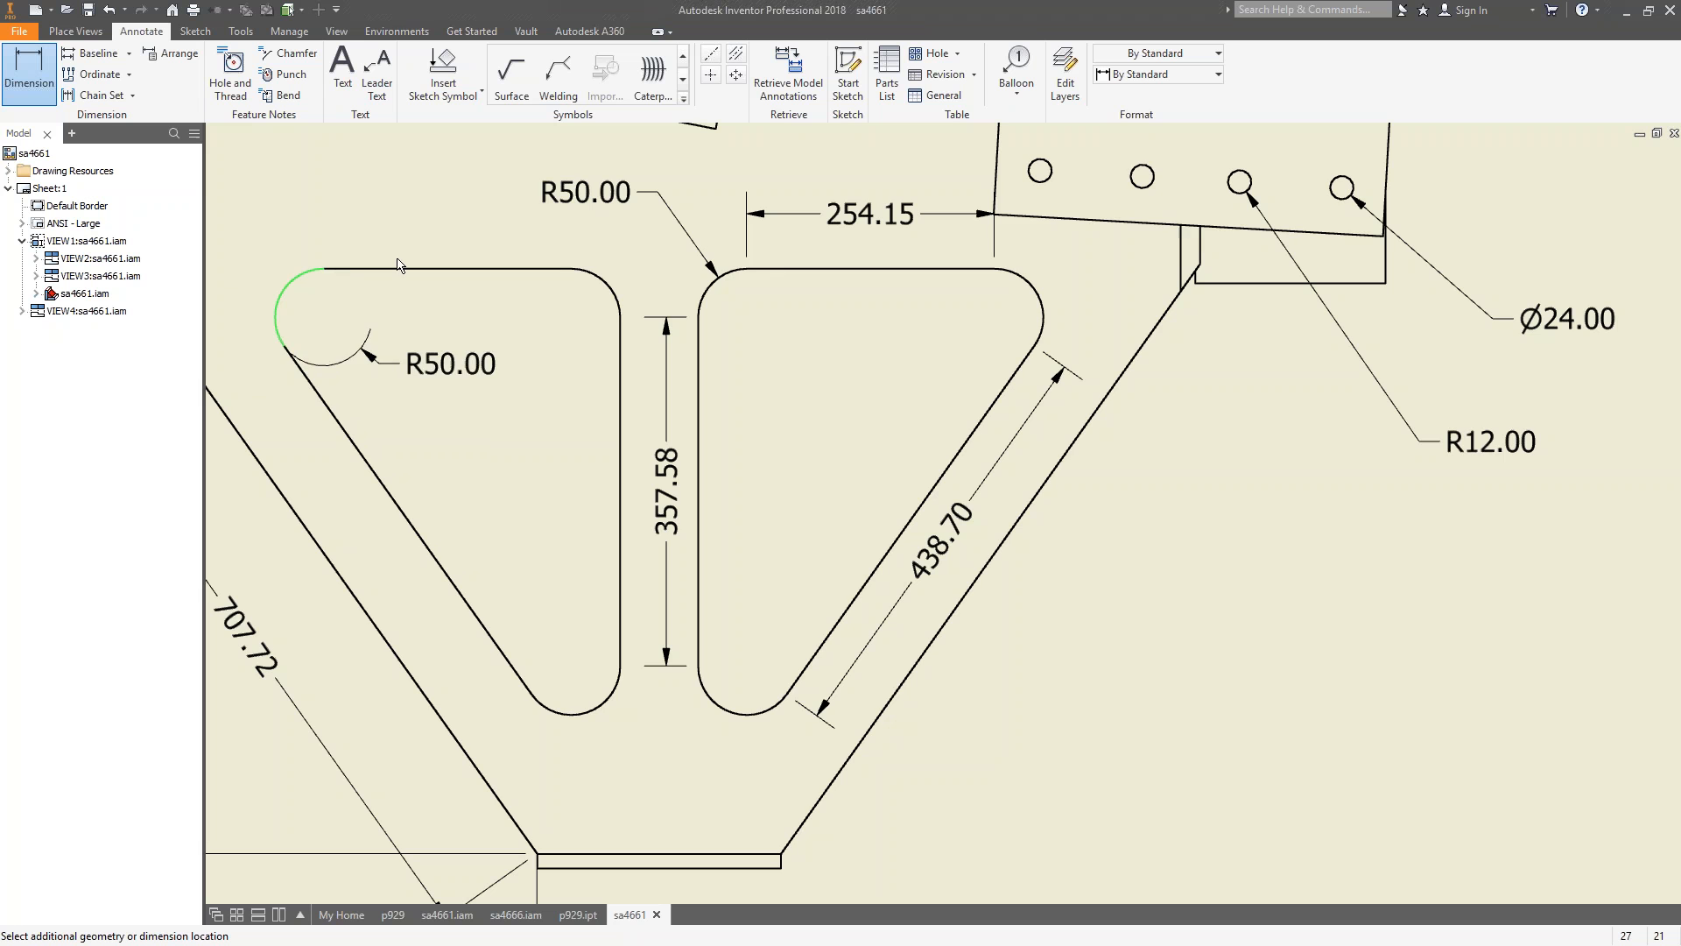
{"action": "mouse_move", "coordinate": [541, 290]}
{"action": "middle_mouse_down"}
{"action": "mouse_move", "coordinate": [608, 331]}
{"action": "mouse_move", "coordinate": [867, 375]}
{"action": "middle_mouse_up"}
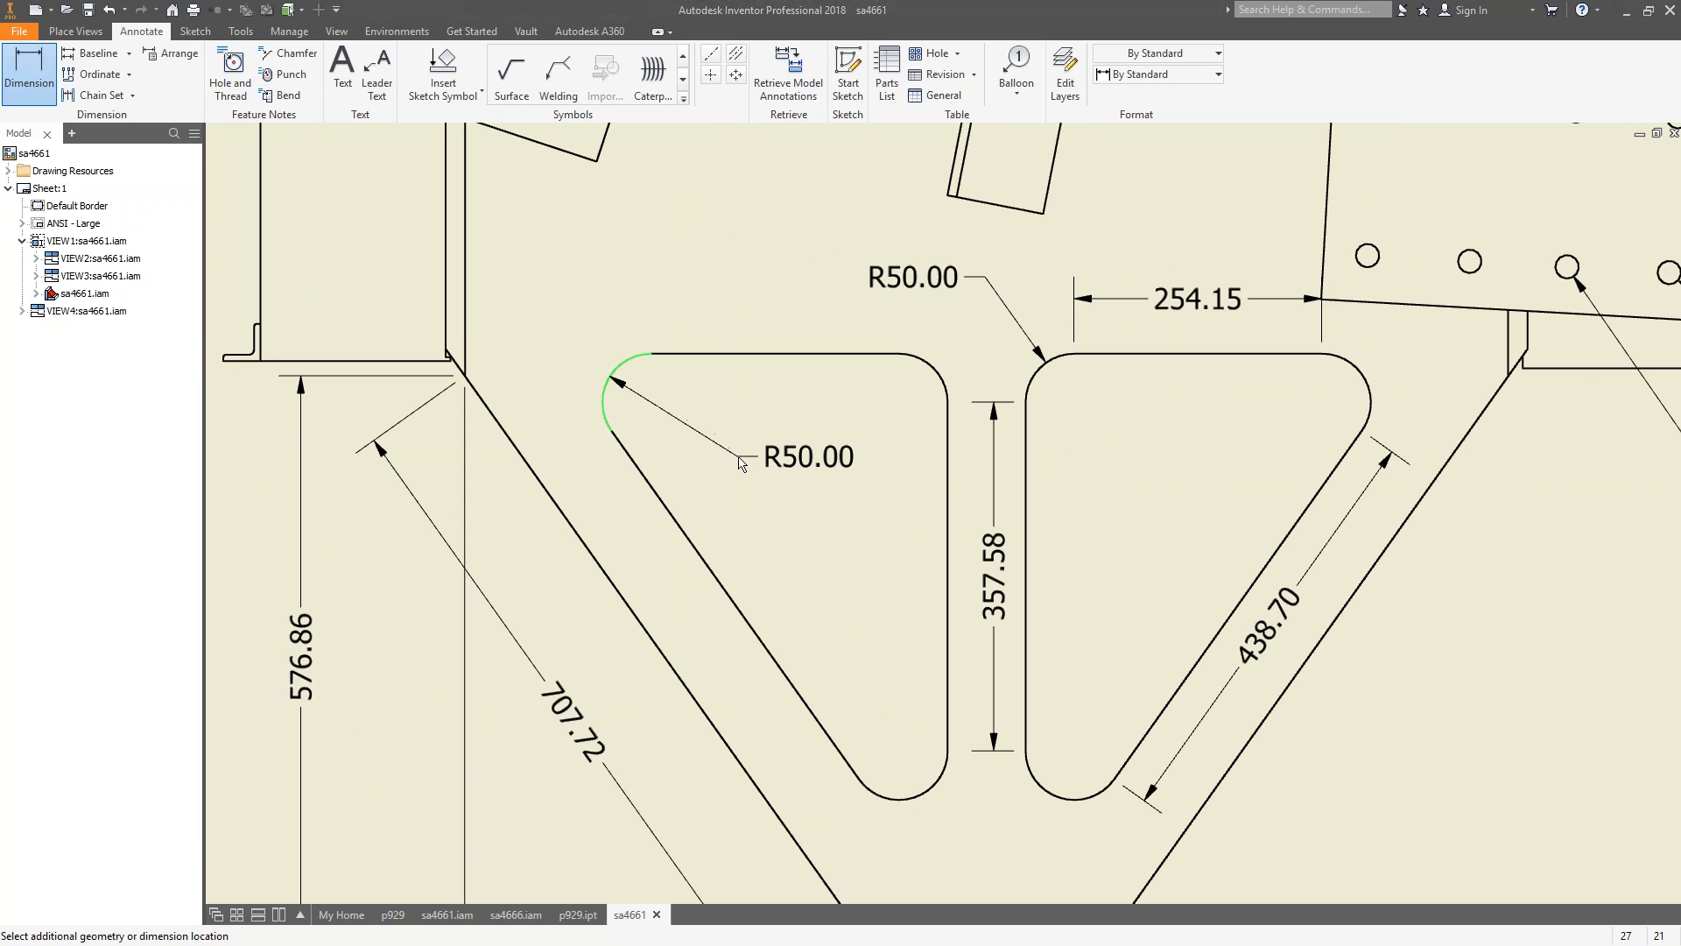
{"action": "right_click", "coordinate": [749, 455]}
{"action": "mouse_move", "coordinate": [749, 551]}
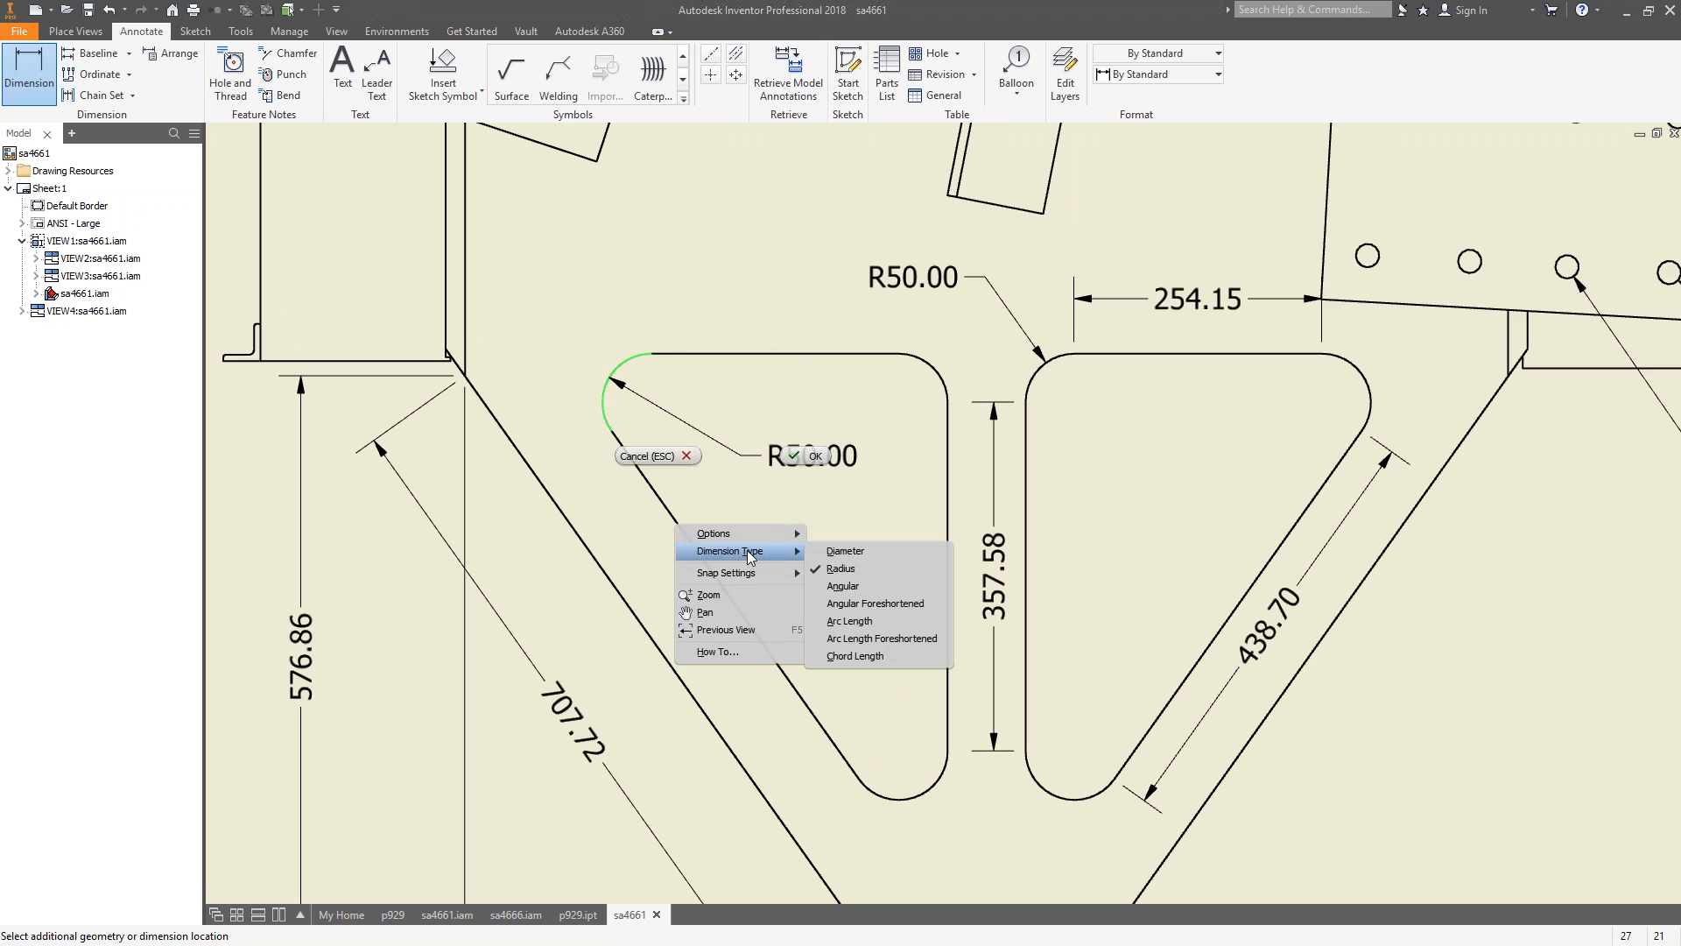
{"action": "left_click", "coordinate": [880, 548]}
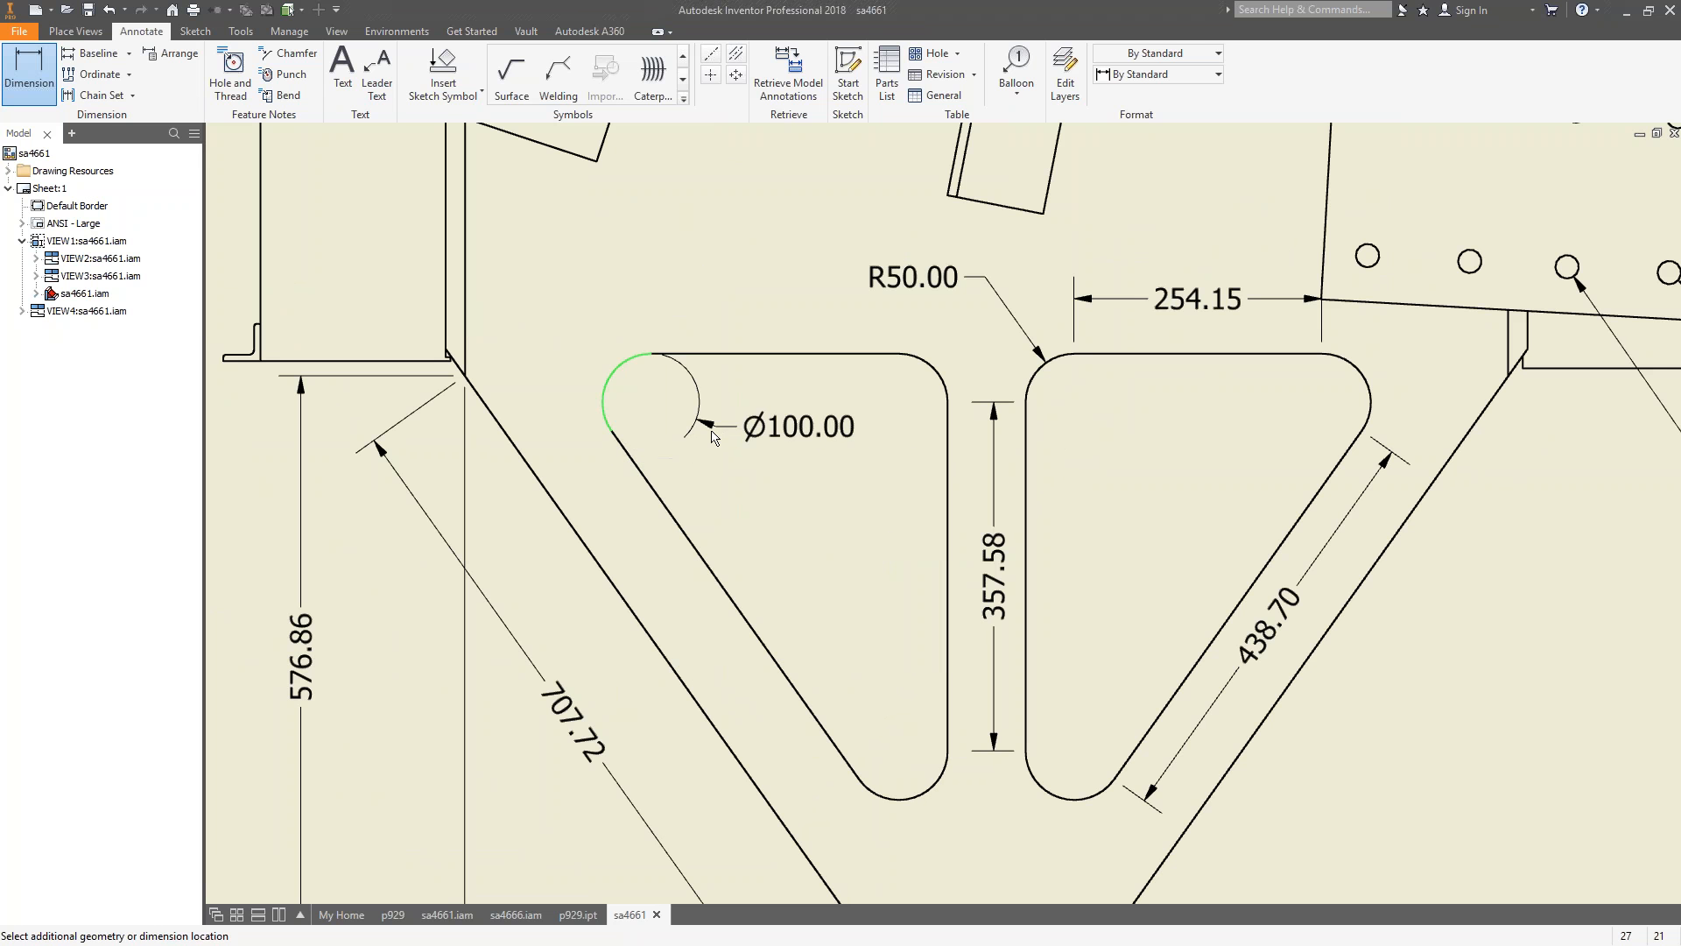
{"action": "left_click", "coordinate": [733, 441]}
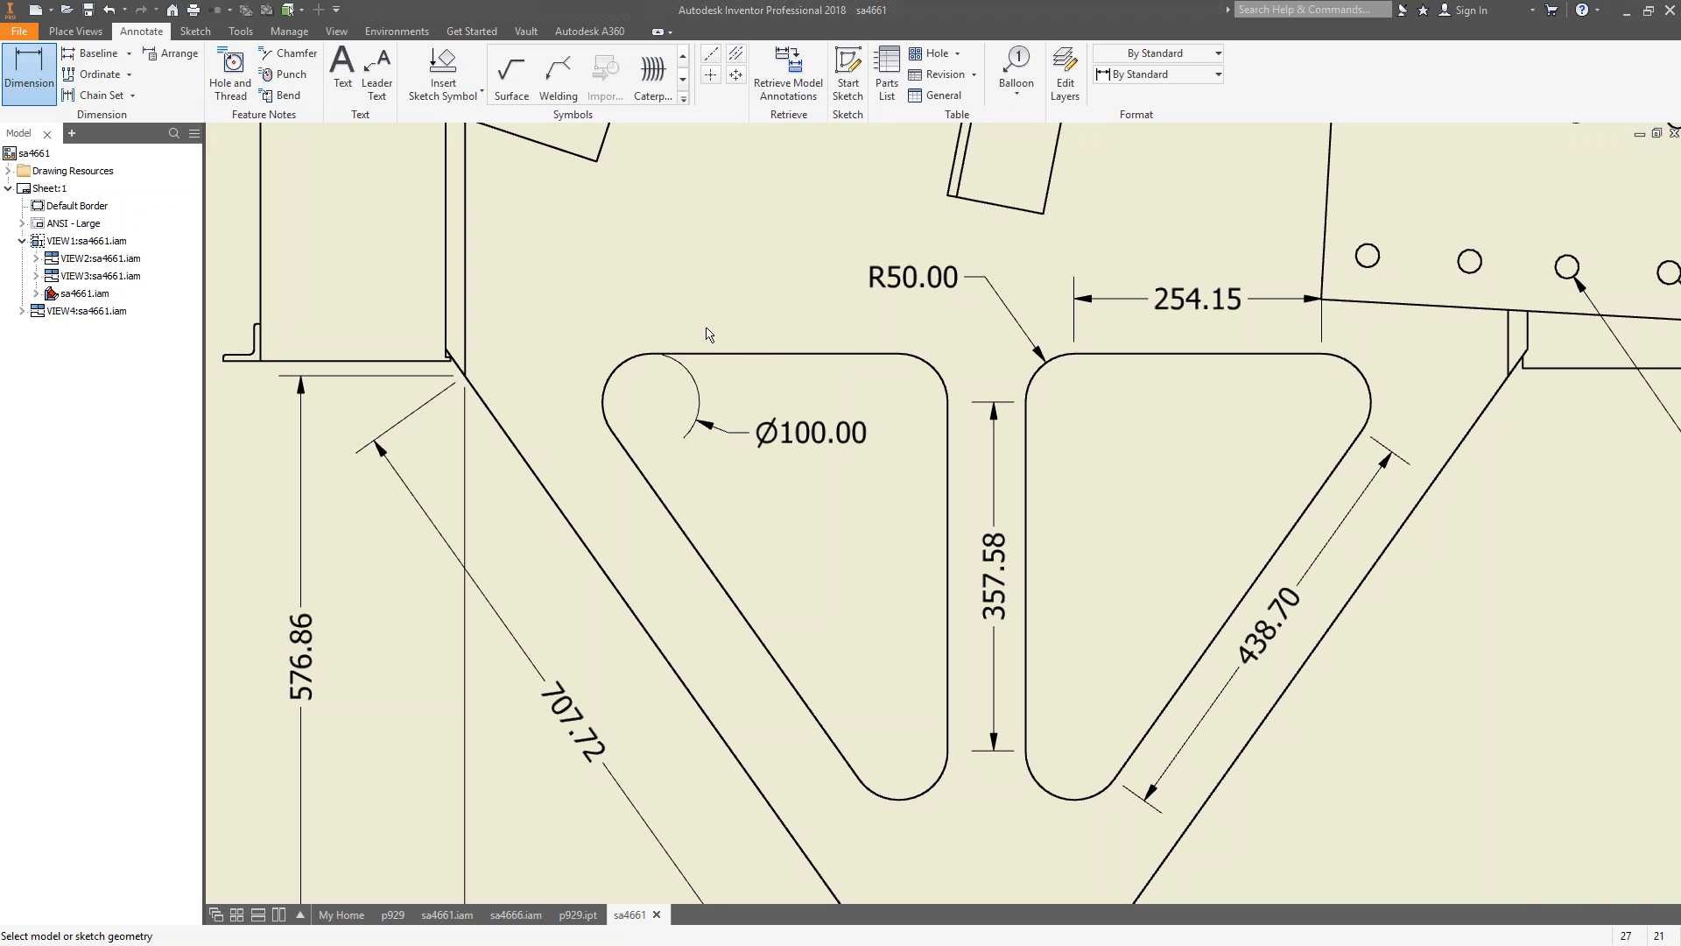
{"action": "scroll", "coordinate": [830, 376], "scroll_direction": "down", "scroll_amount": 4}
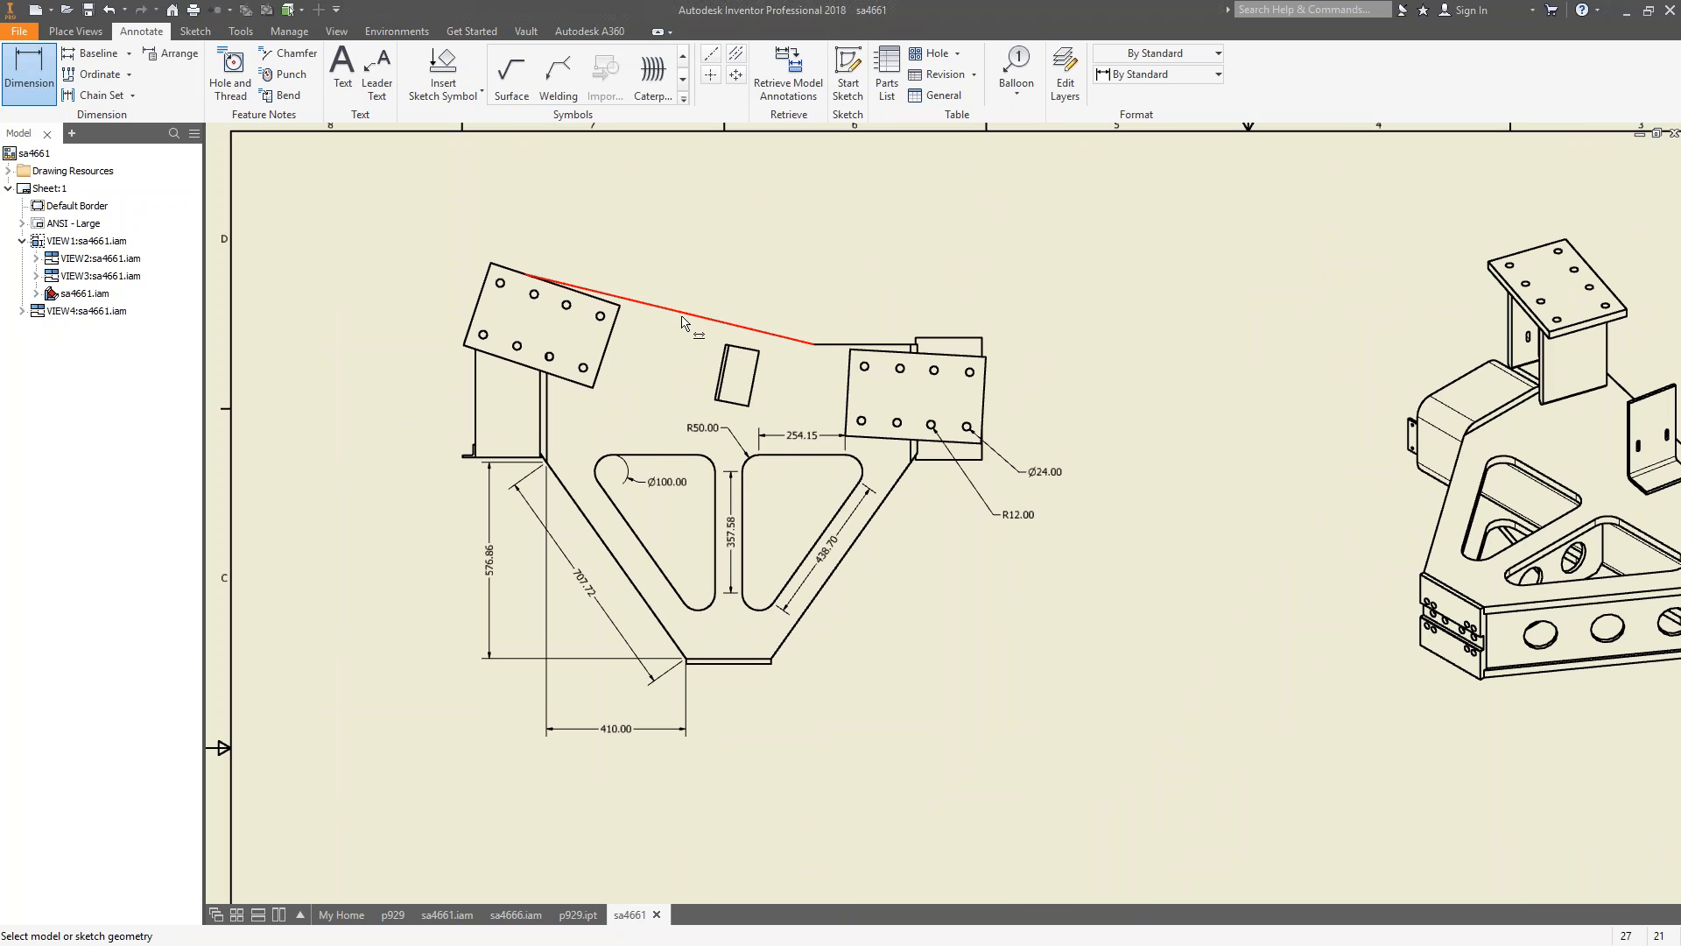
{"action": "scroll", "coordinate": [680, 323], "scroll_direction": "up", "scroll_amount": 3}
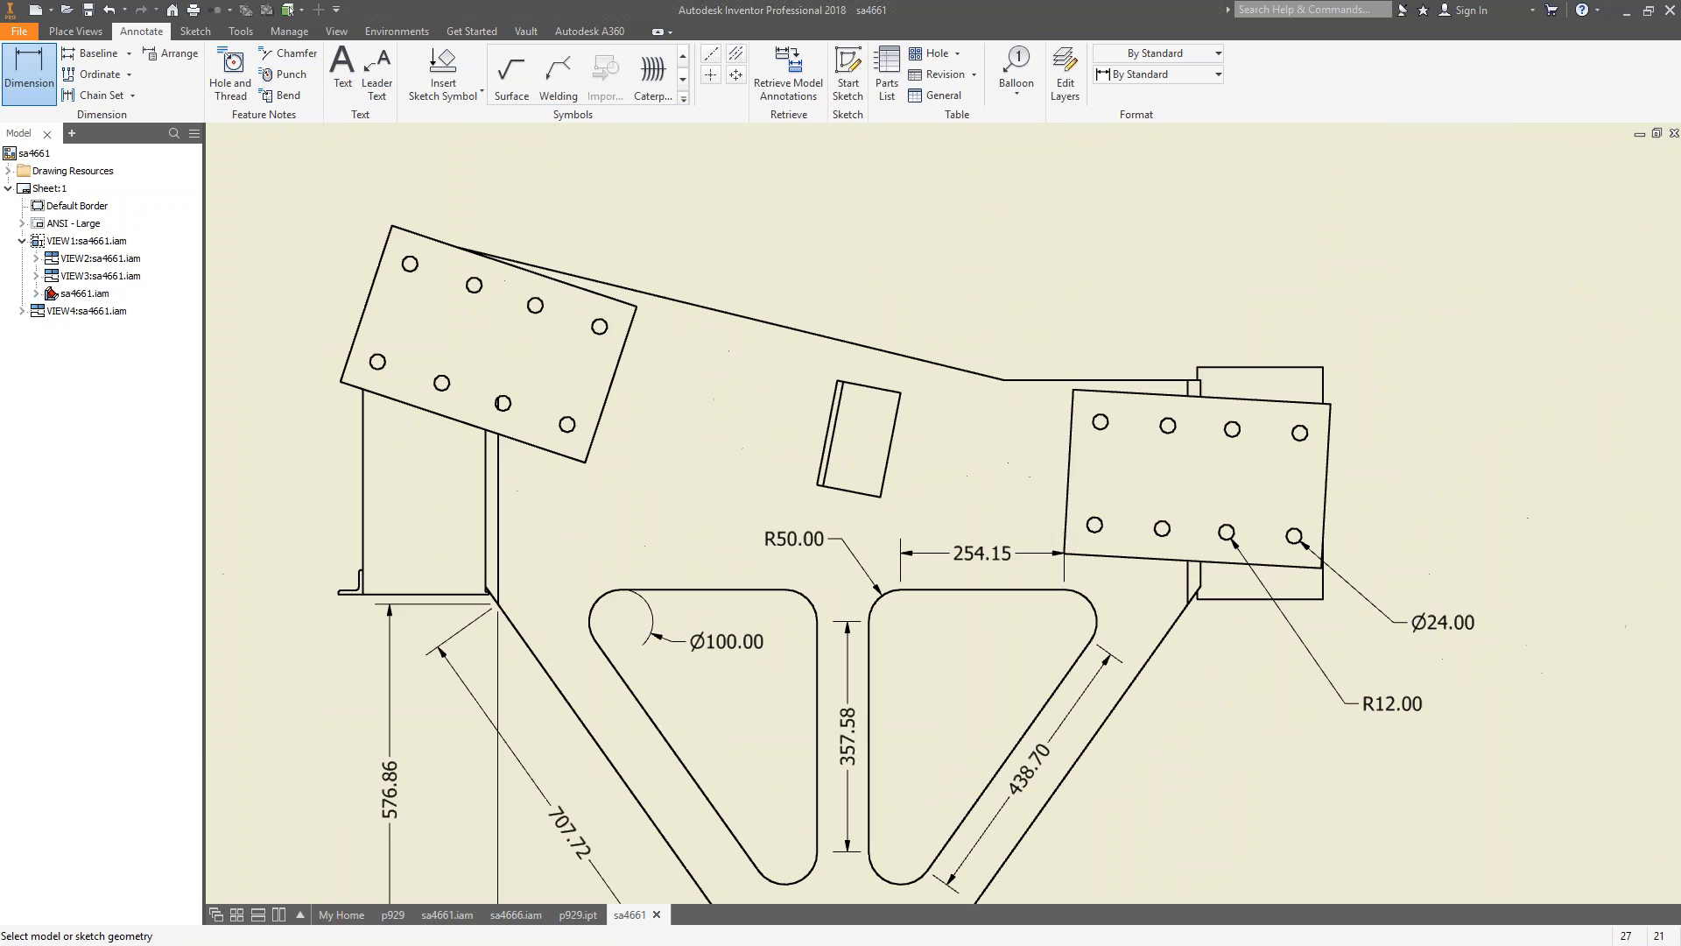
{"action": "left_click", "coordinate": [587, 299]}
{"action": "right_click", "coordinate": [570, 203]}
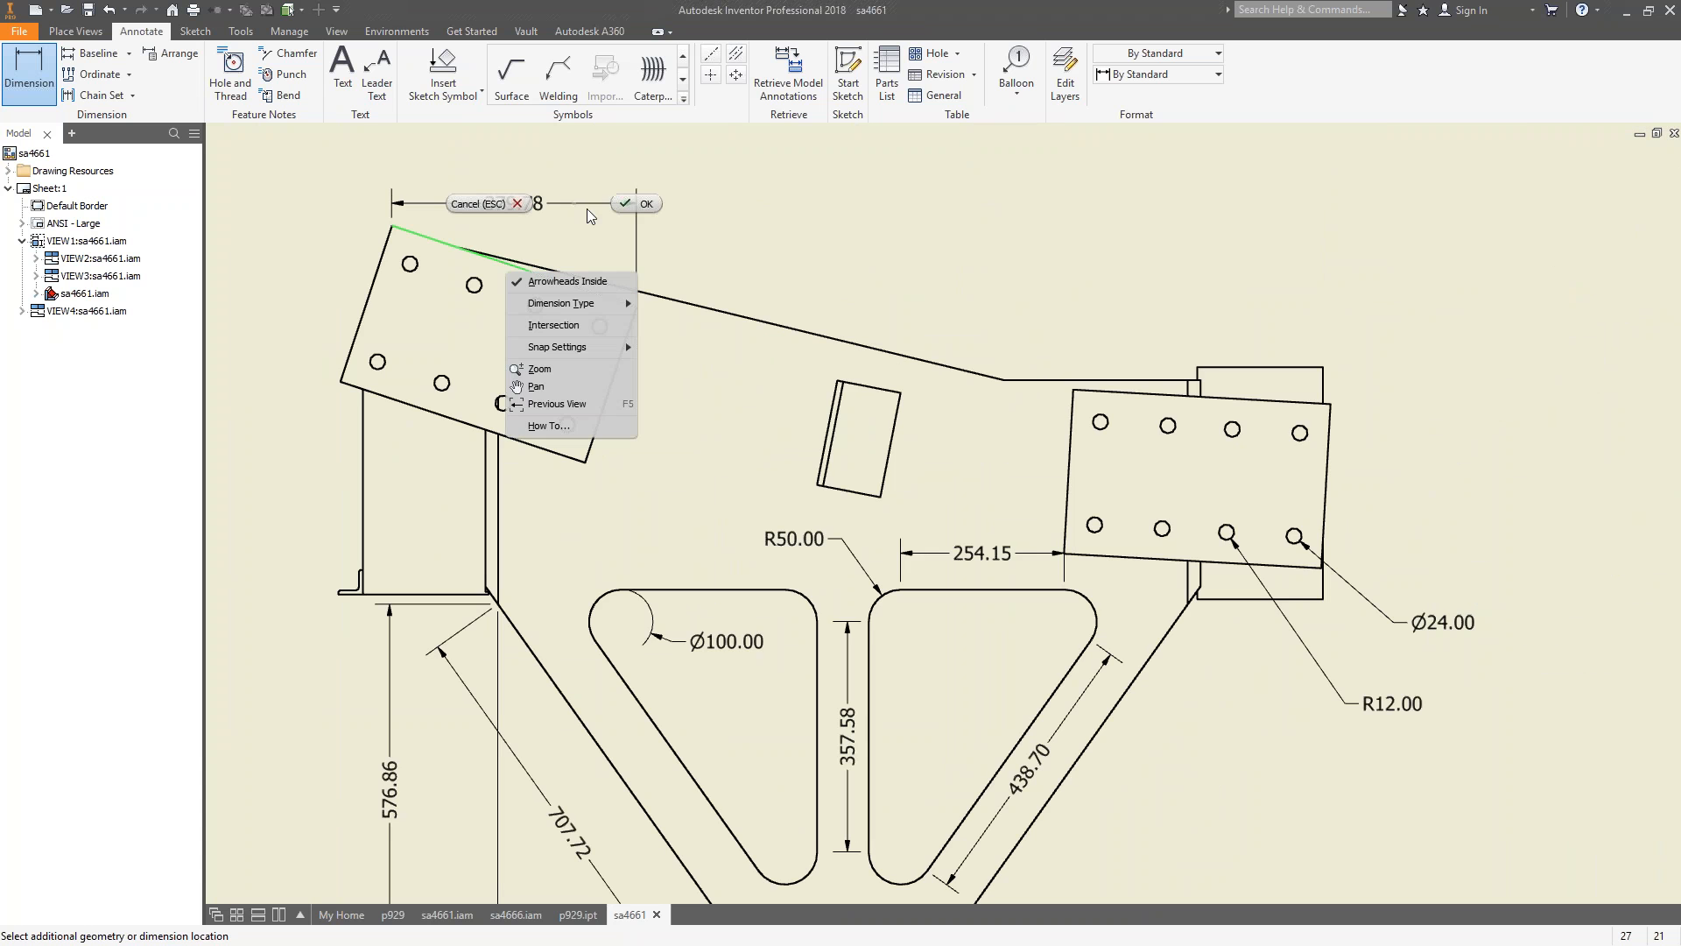
{"action": "mouse_move", "coordinate": [586, 306]}
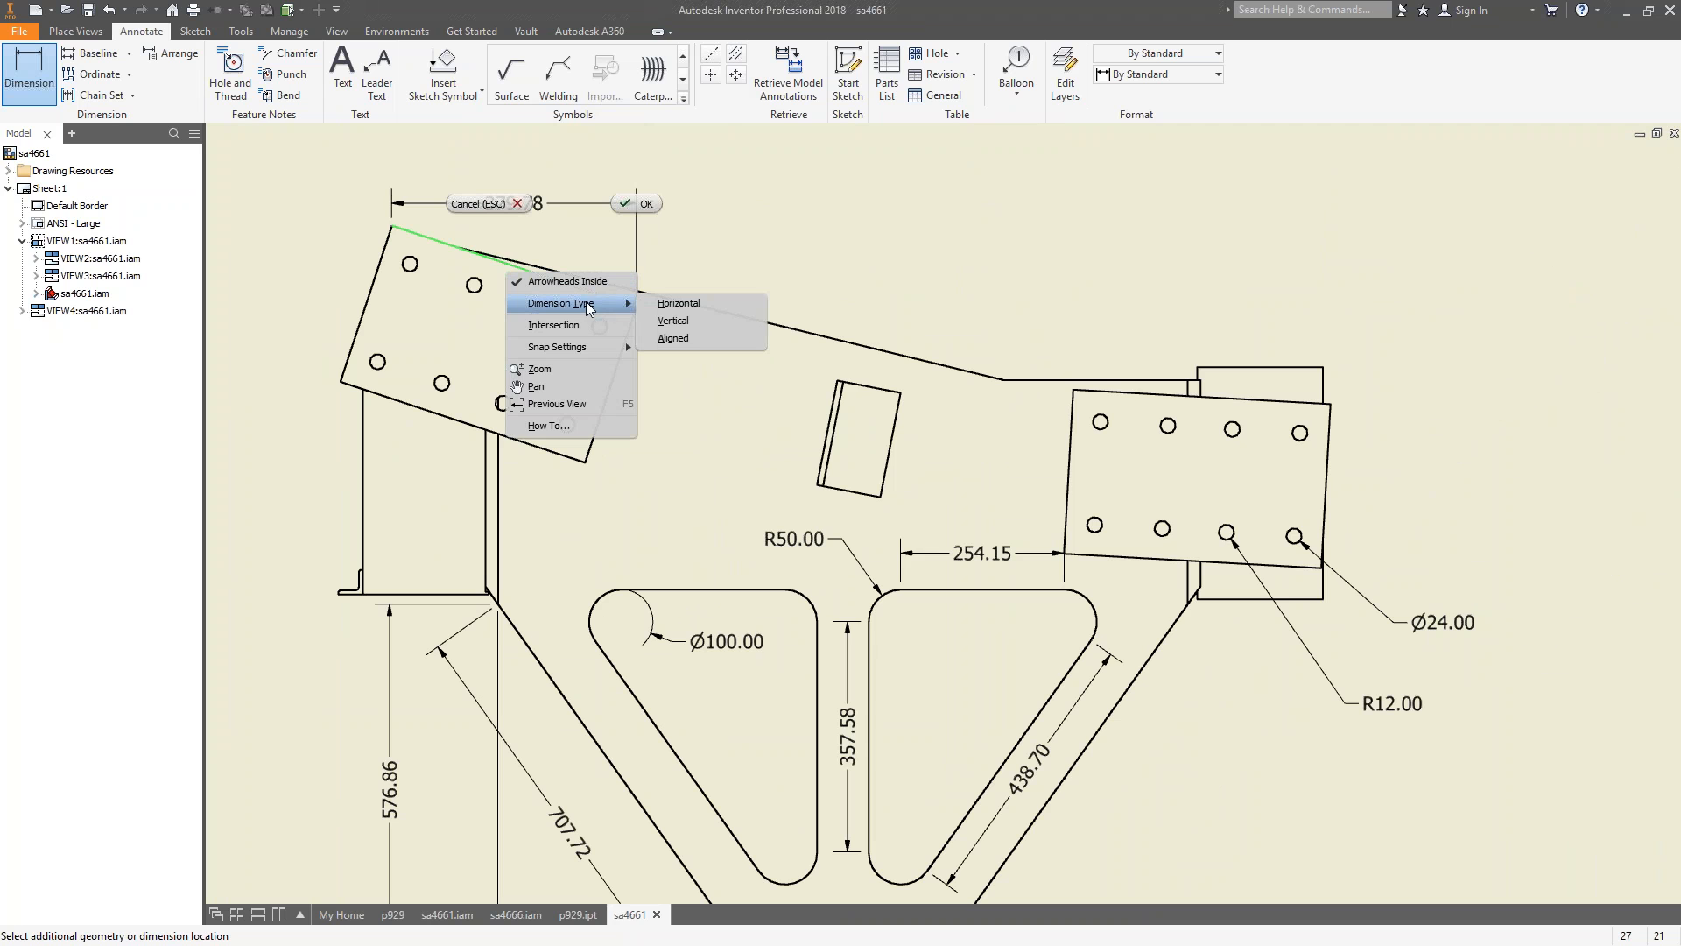
{"action": "left_click", "coordinate": [683, 339]}
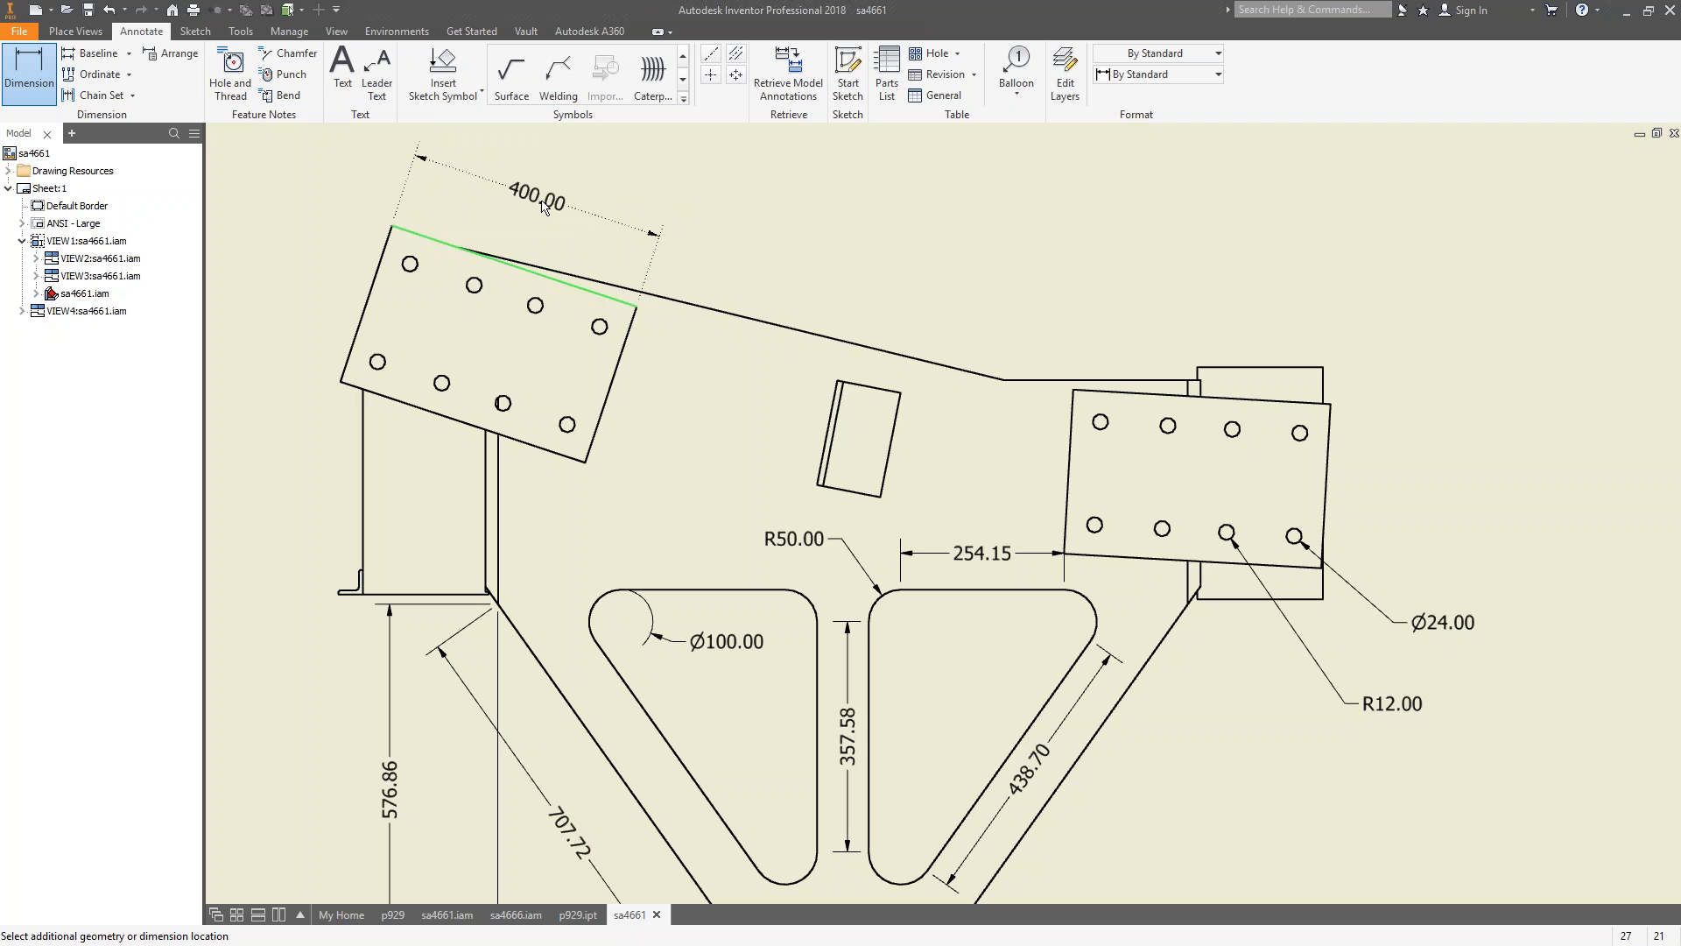
{"action": "key", "text": "Escape"}
{"action": "key", "text": "Escape"}
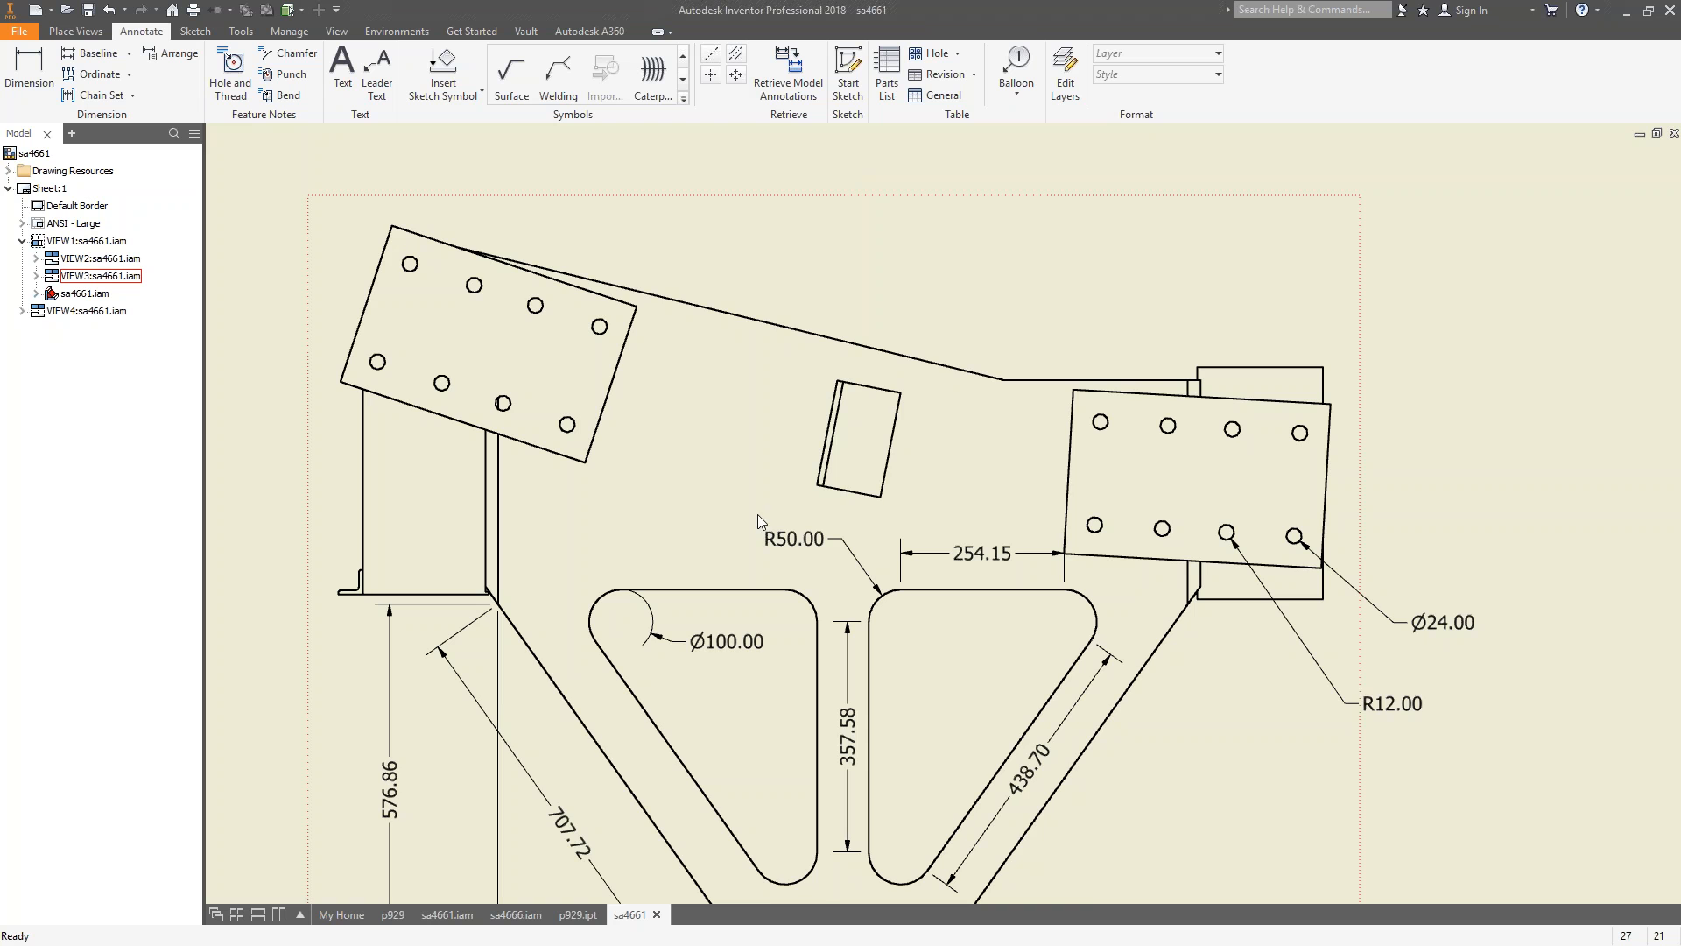
Look over the dimensioned top view and switch to the p929.ipt model.
{"action": "scroll", "coordinate": [1021, 462], "scroll_direction": "up", "scroll_amount": 2}
{"action": "scroll", "coordinate": [1021, 461], "scroll_direction": "down", "scroll_amount": 10}
{"action": "key", "text": "End"}
{"action": "middle_click_drag", "start_coordinate": [964, 485], "coordinate": [764, 453]}
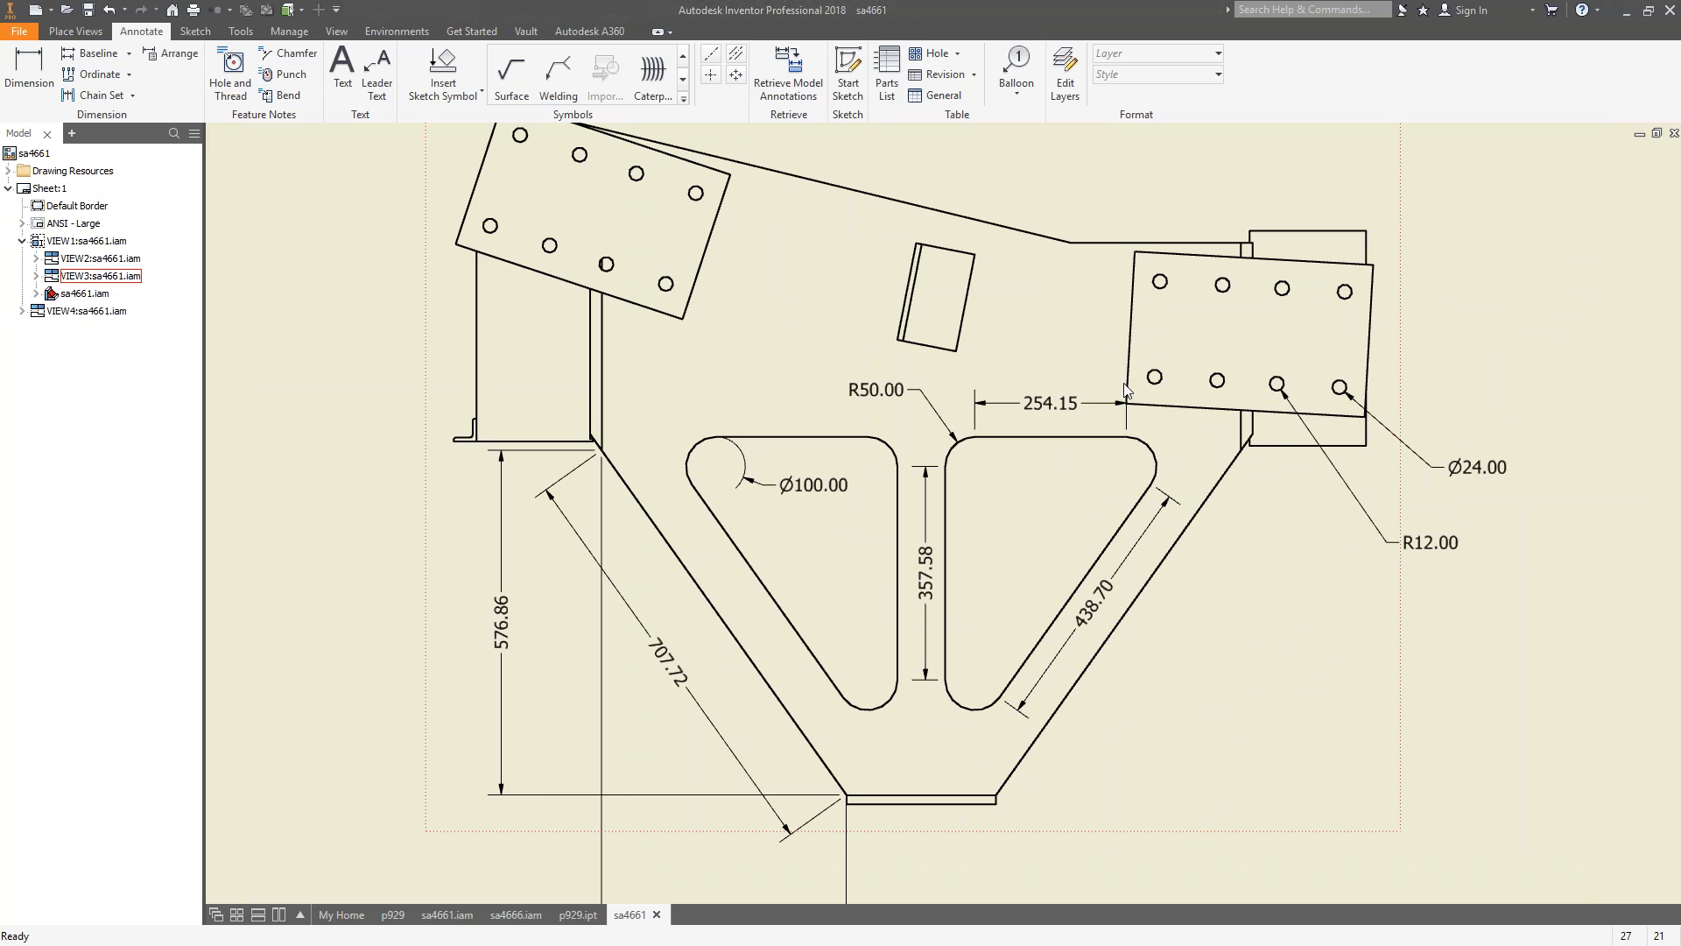
{"action": "scroll", "coordinate": [1147, 389], "scroll_direction": "down", "scroll_amount": 2}
{"action": "left_click", "coordinate": [564, 915]}
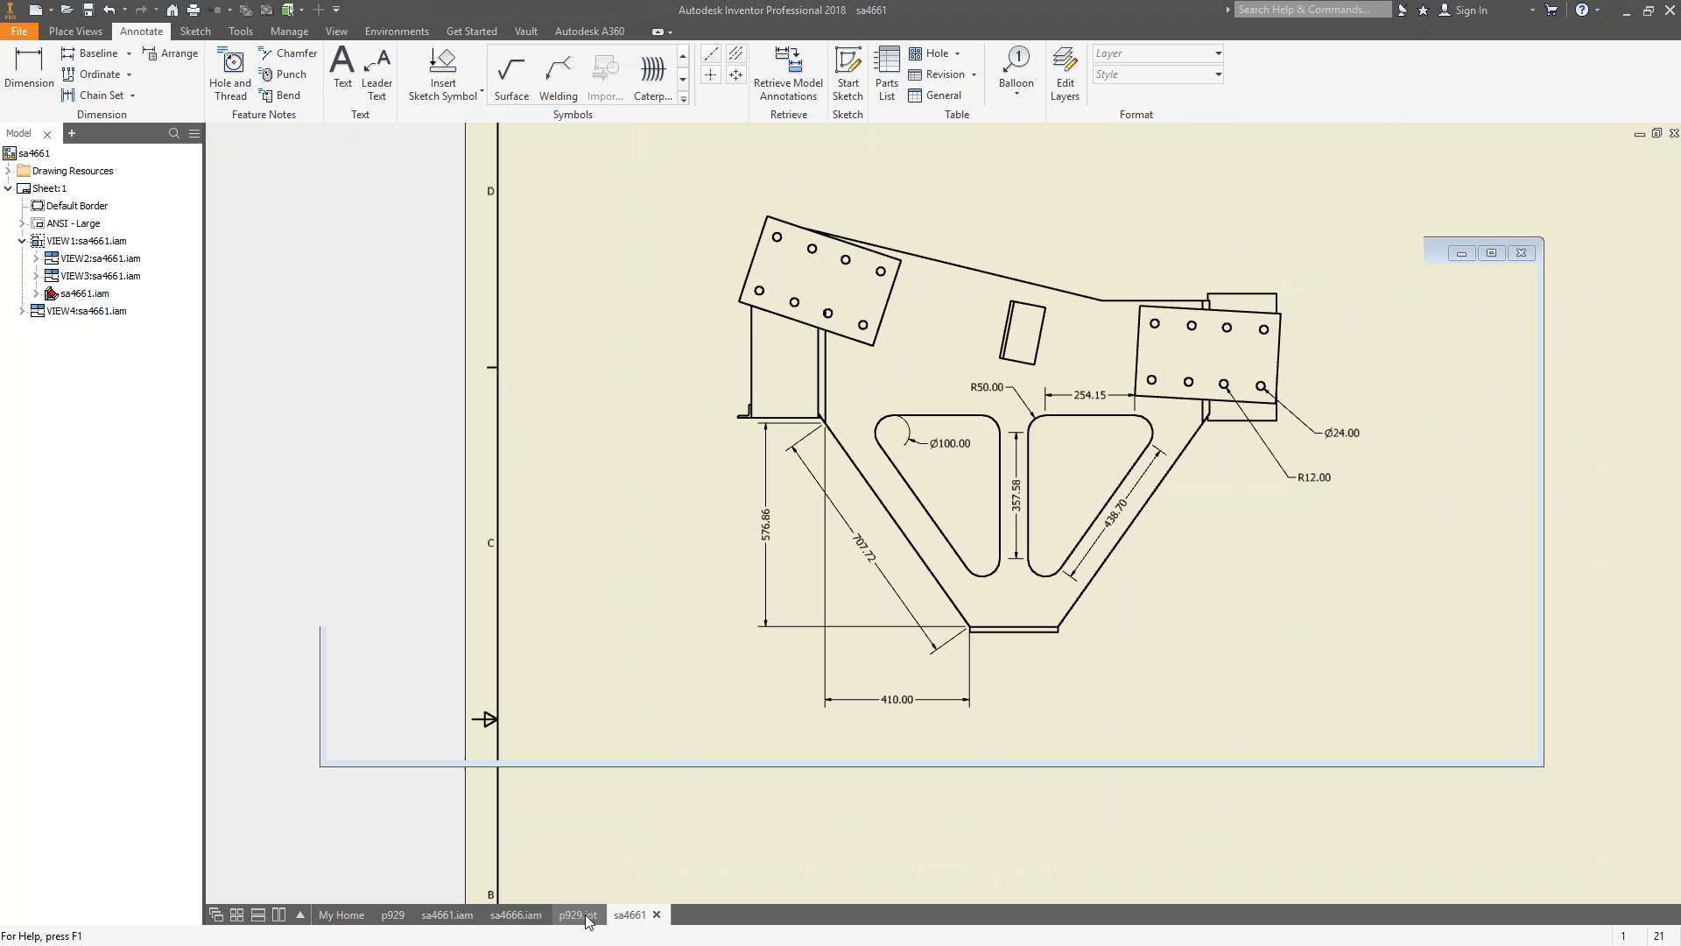
Switch to the p929 drawing and expand the p929.ipt model under the base view to examine its features.
{"action": "left_click", "coordinate": [392, 915]}
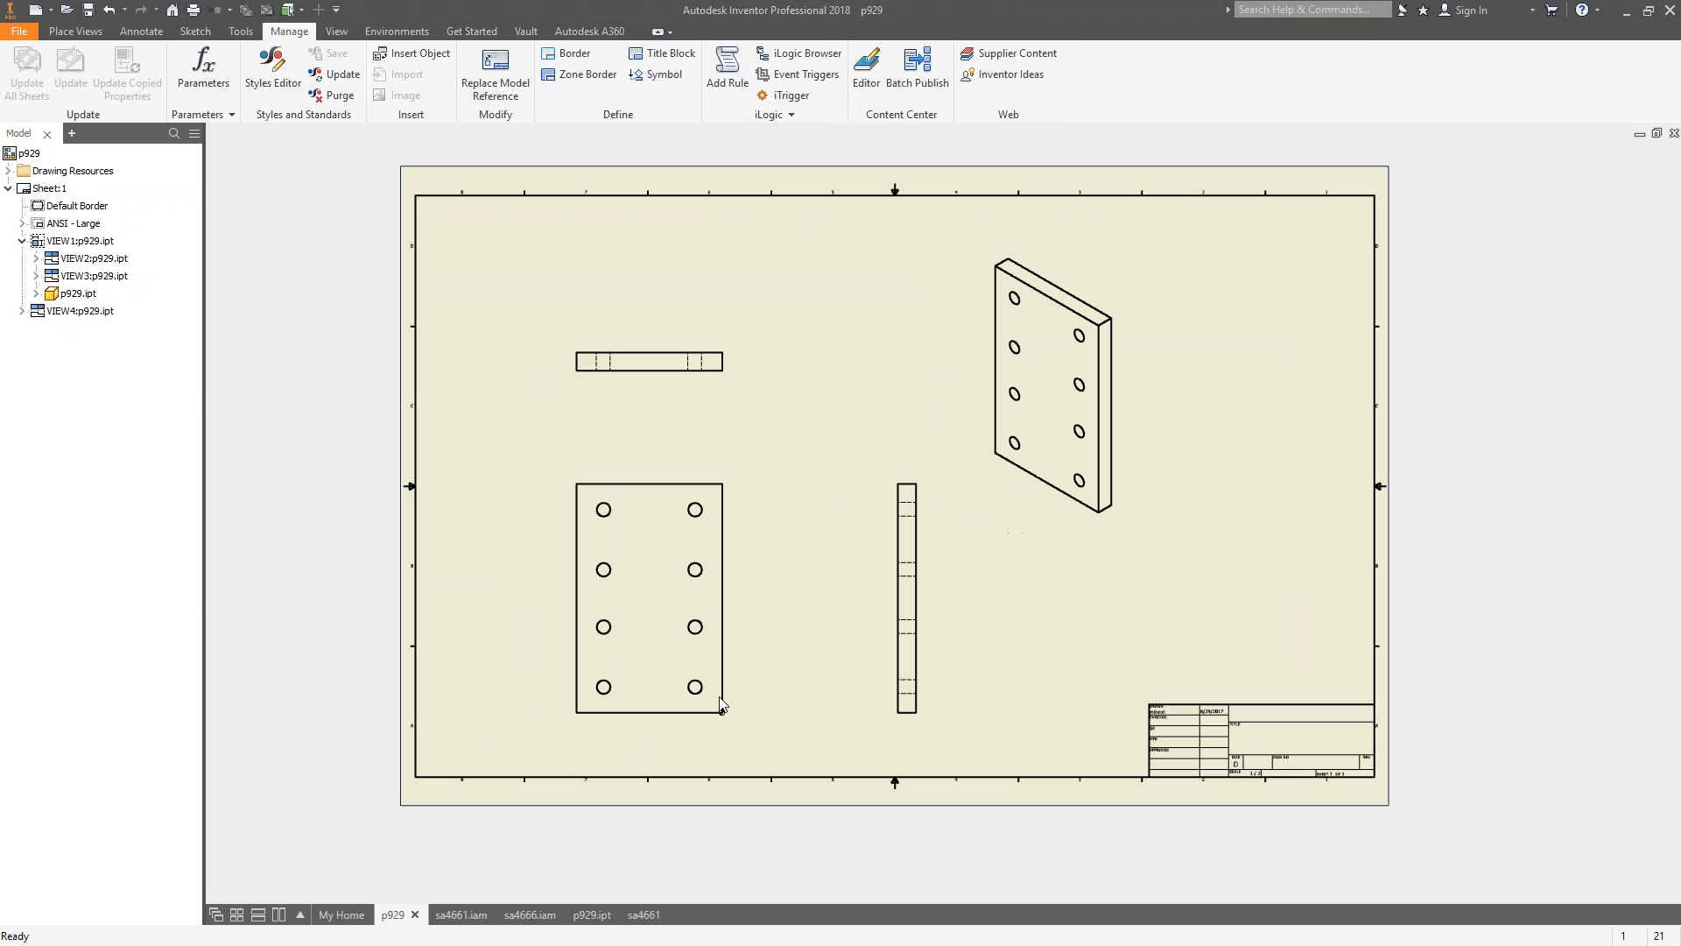
{"action": "scroll", "coordinate": [638, 740], "scroll_direction": "up", "scroll_amount": 4}
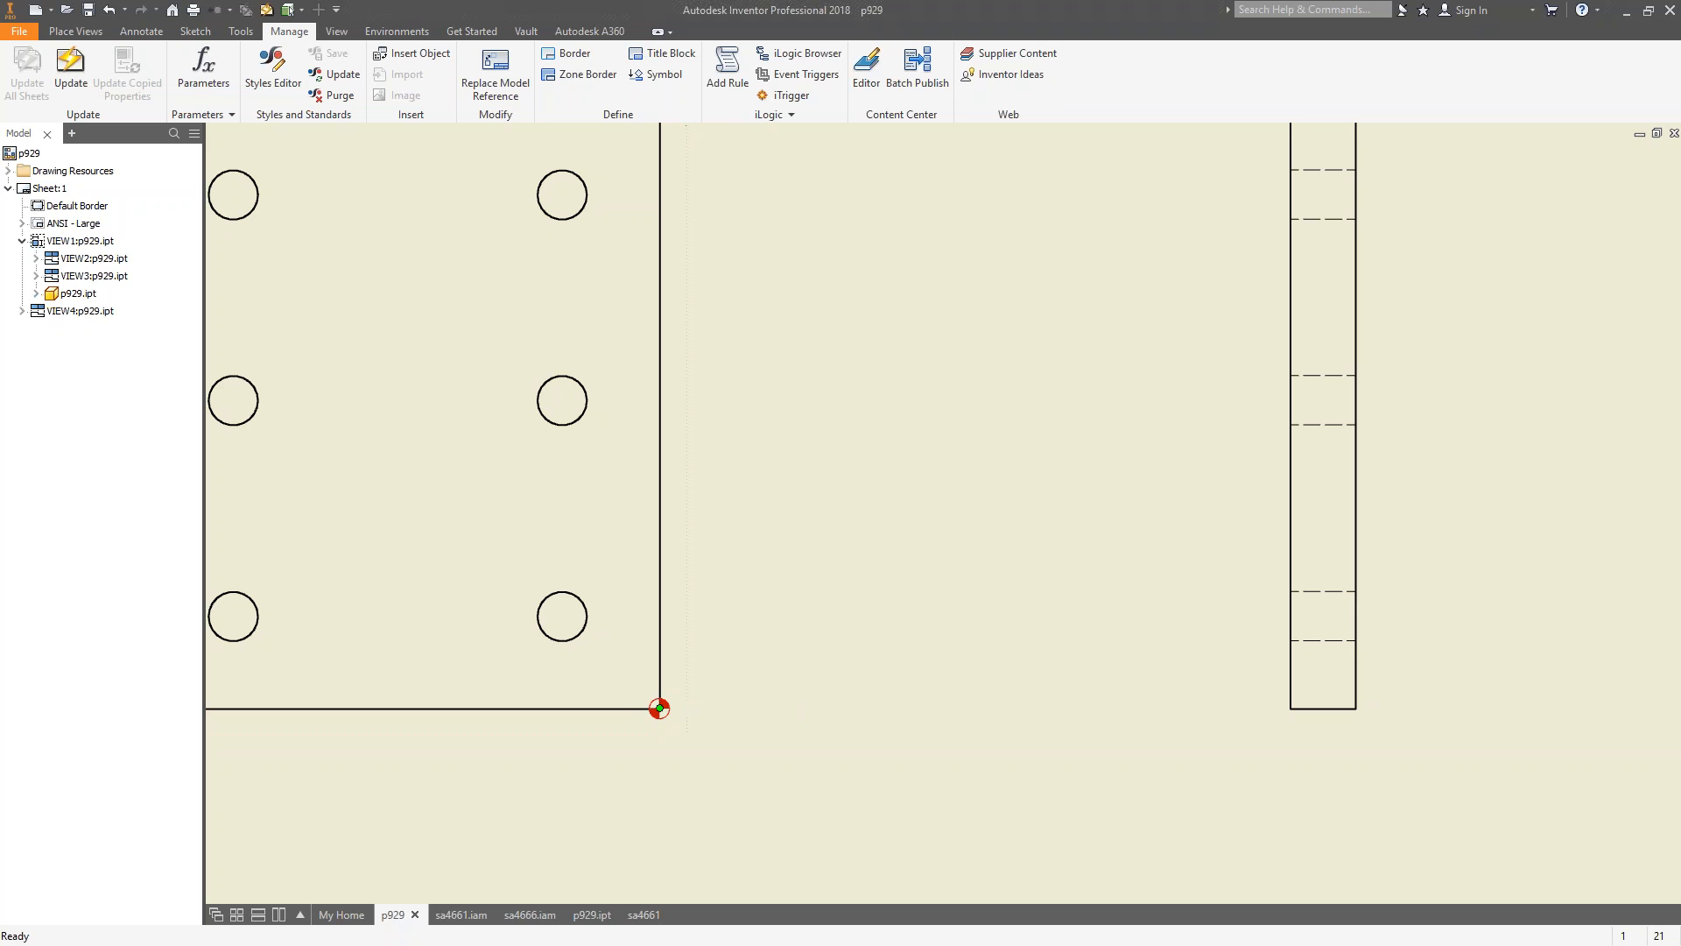
{"action": "left_click", "coordinate": [37, 293]}
{"action": "scroll", "coordinate": [855, 574], "scroll_direction": "up", "scroll_amount": 5}
{"action": "middle_click_drag", "start_coordinate": [878, 606], "coordinate": [888, 669]}
{"action": "middle_click_drag", "start_coordinate": [923, 522], "coordinate": [891, 539]}
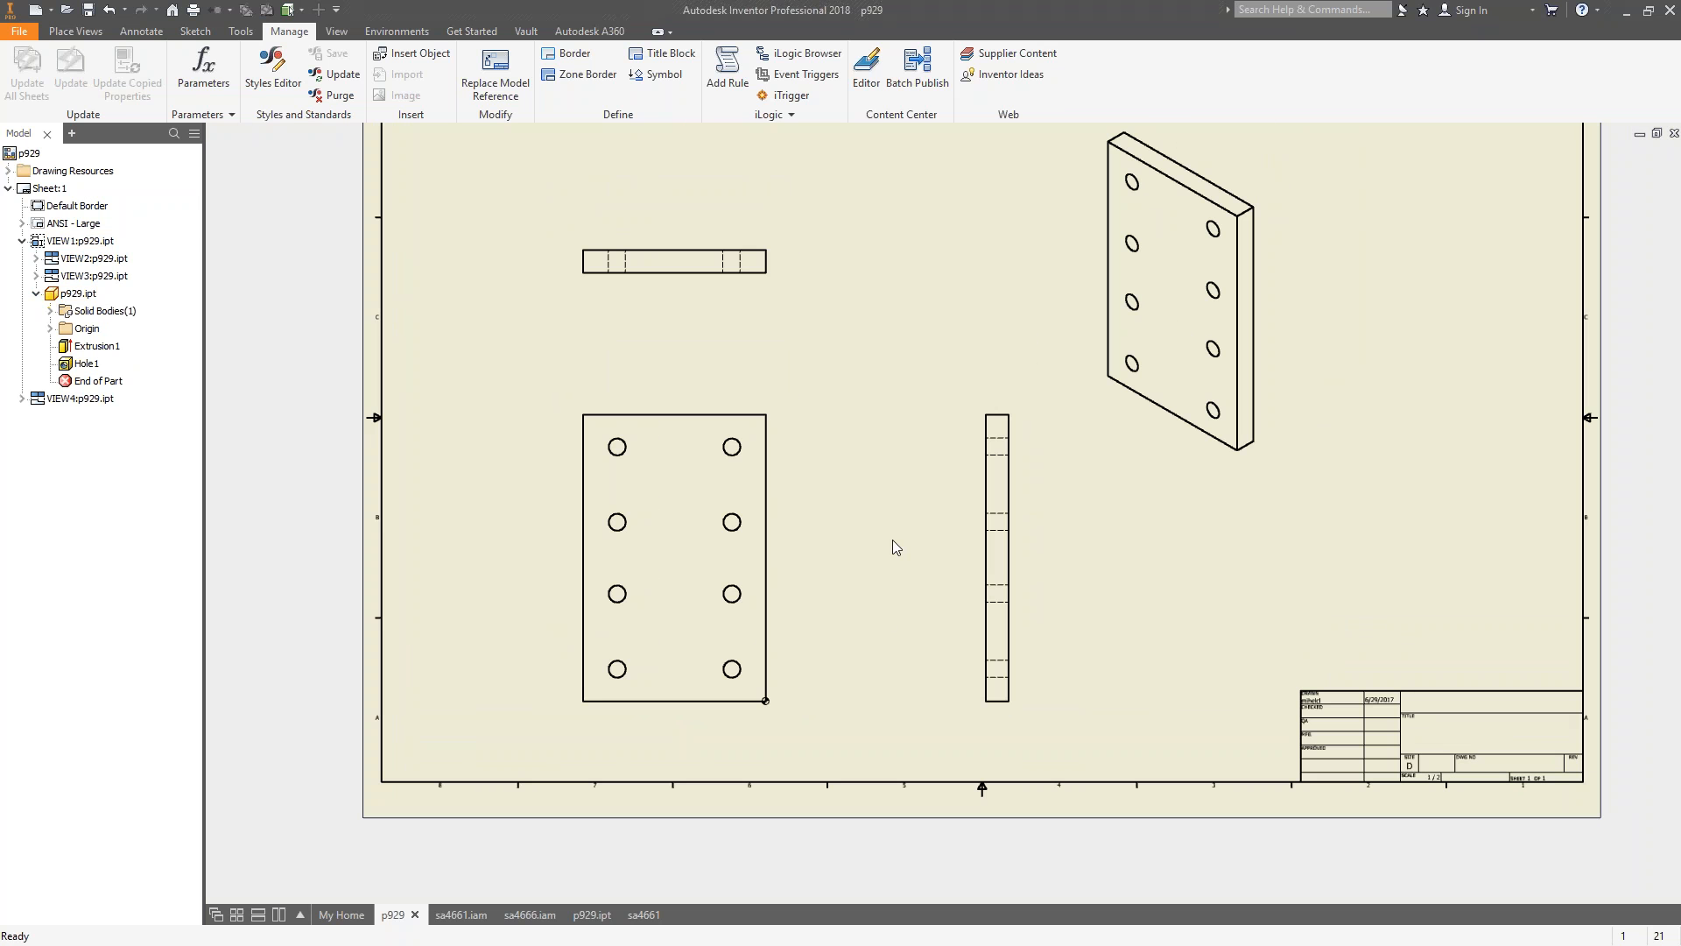
Retrieve the sketch and feature dimensions from the p929 model into the plate's front view, with Select Features as the source.
{"action": "left_click", "coordinate": [156, 33]}
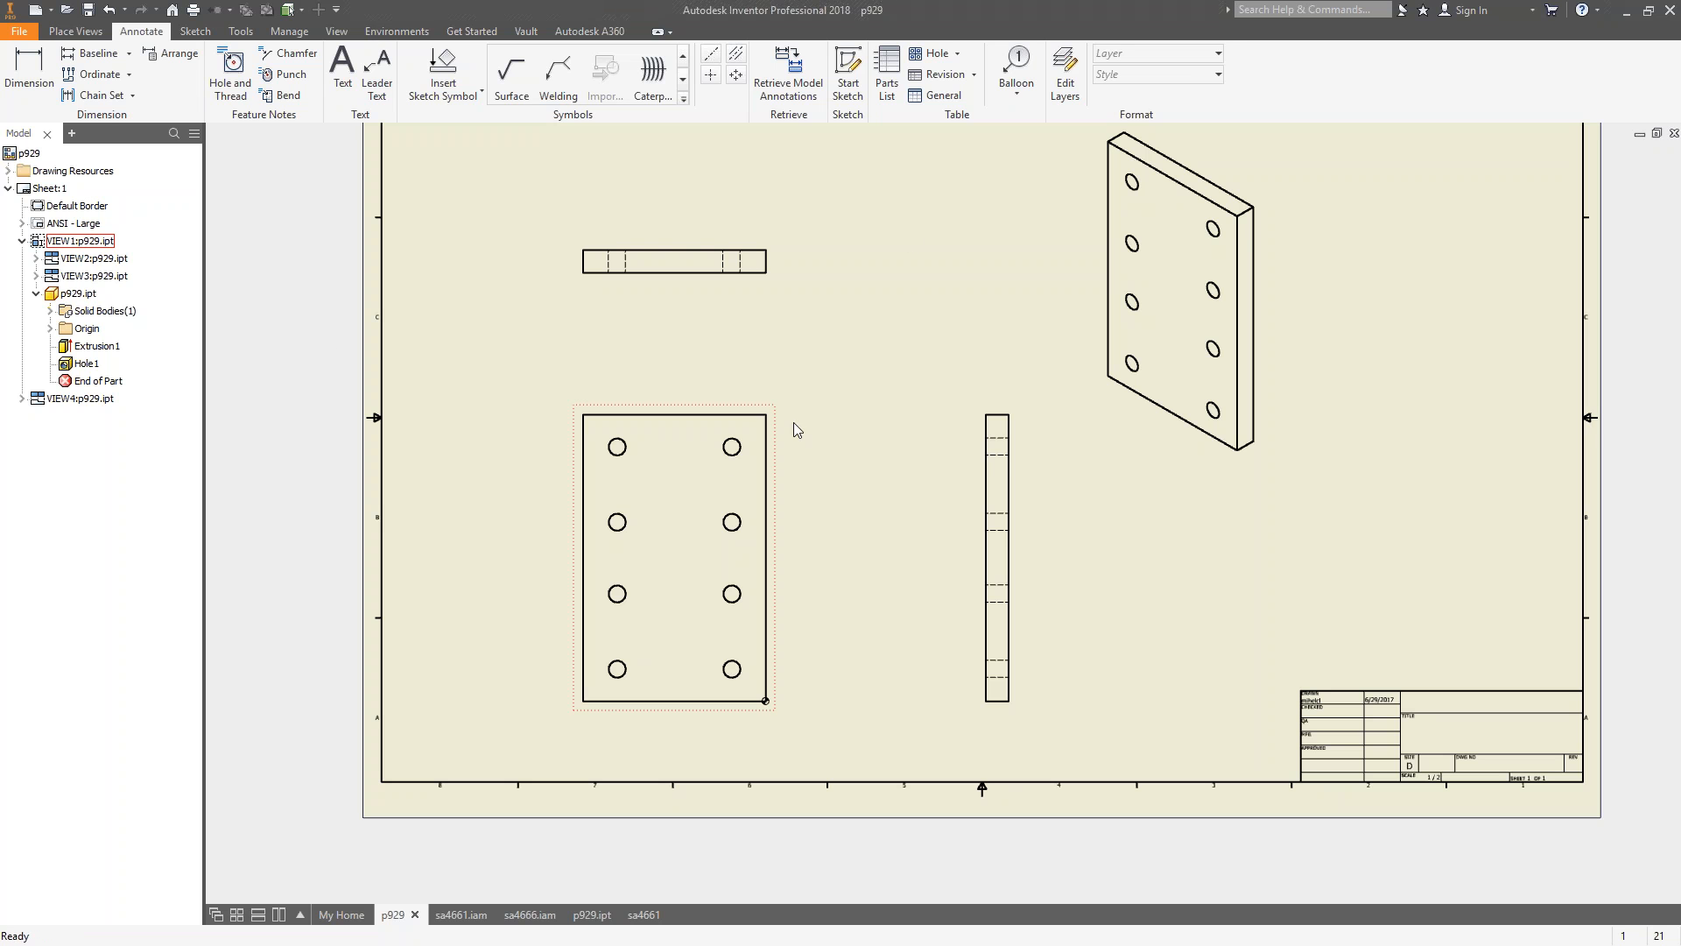
{"action": "left_click", "coordinate": [788, 70]}
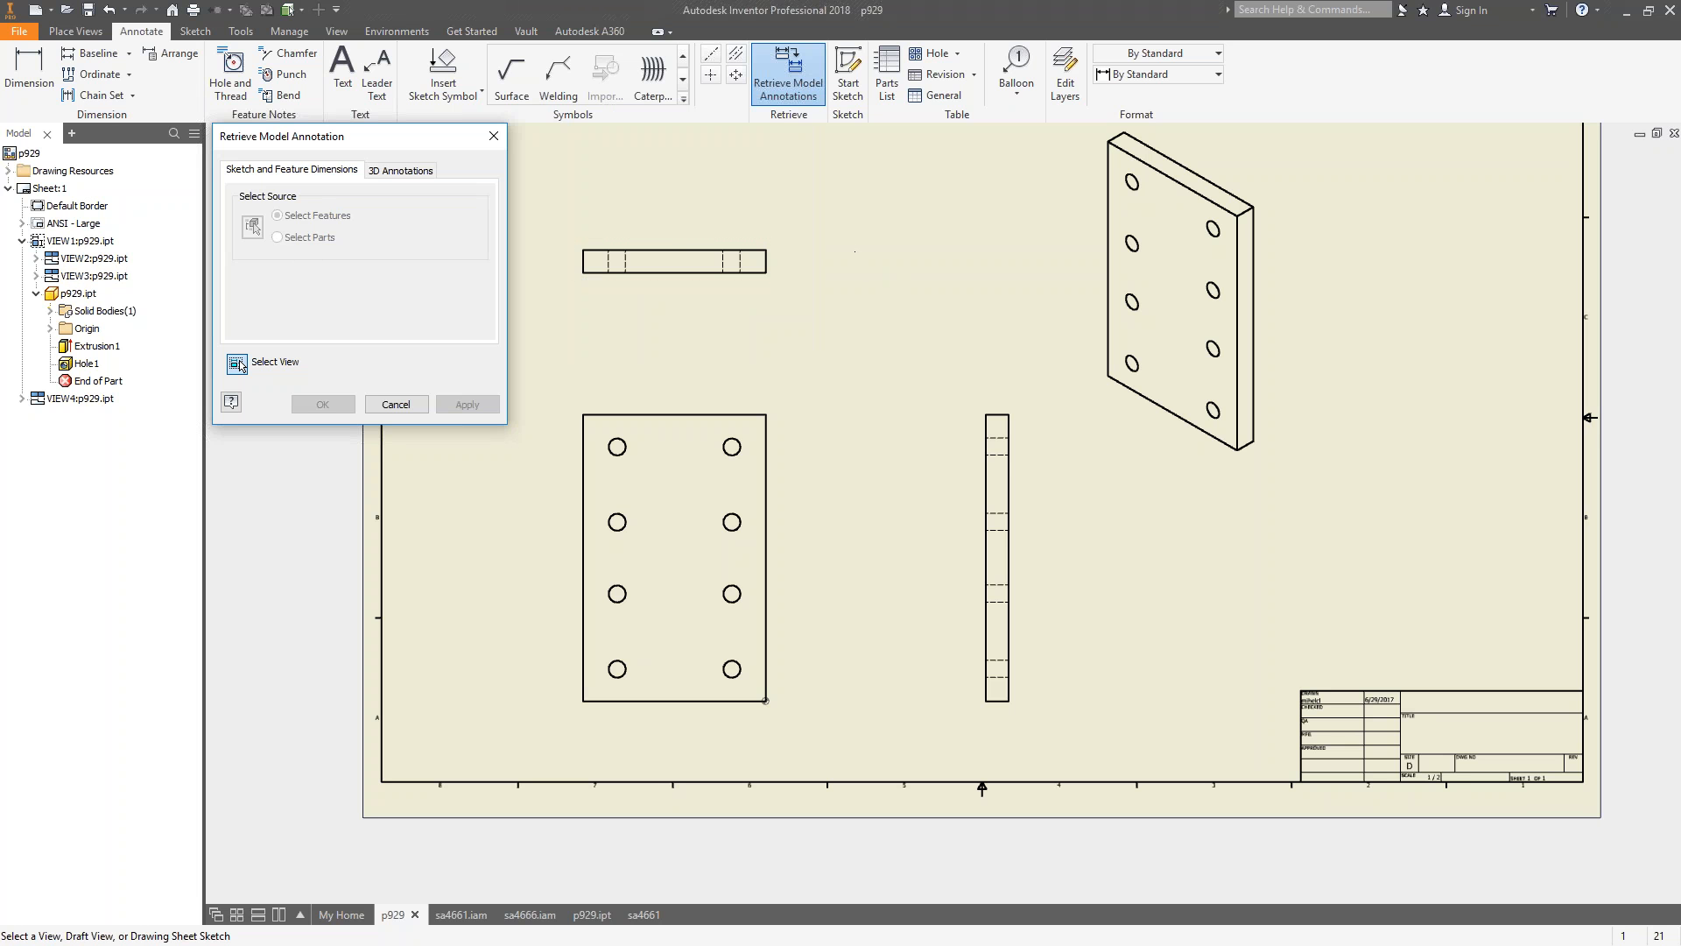
{"action": "left_click", "coordinate": [664, 466]}
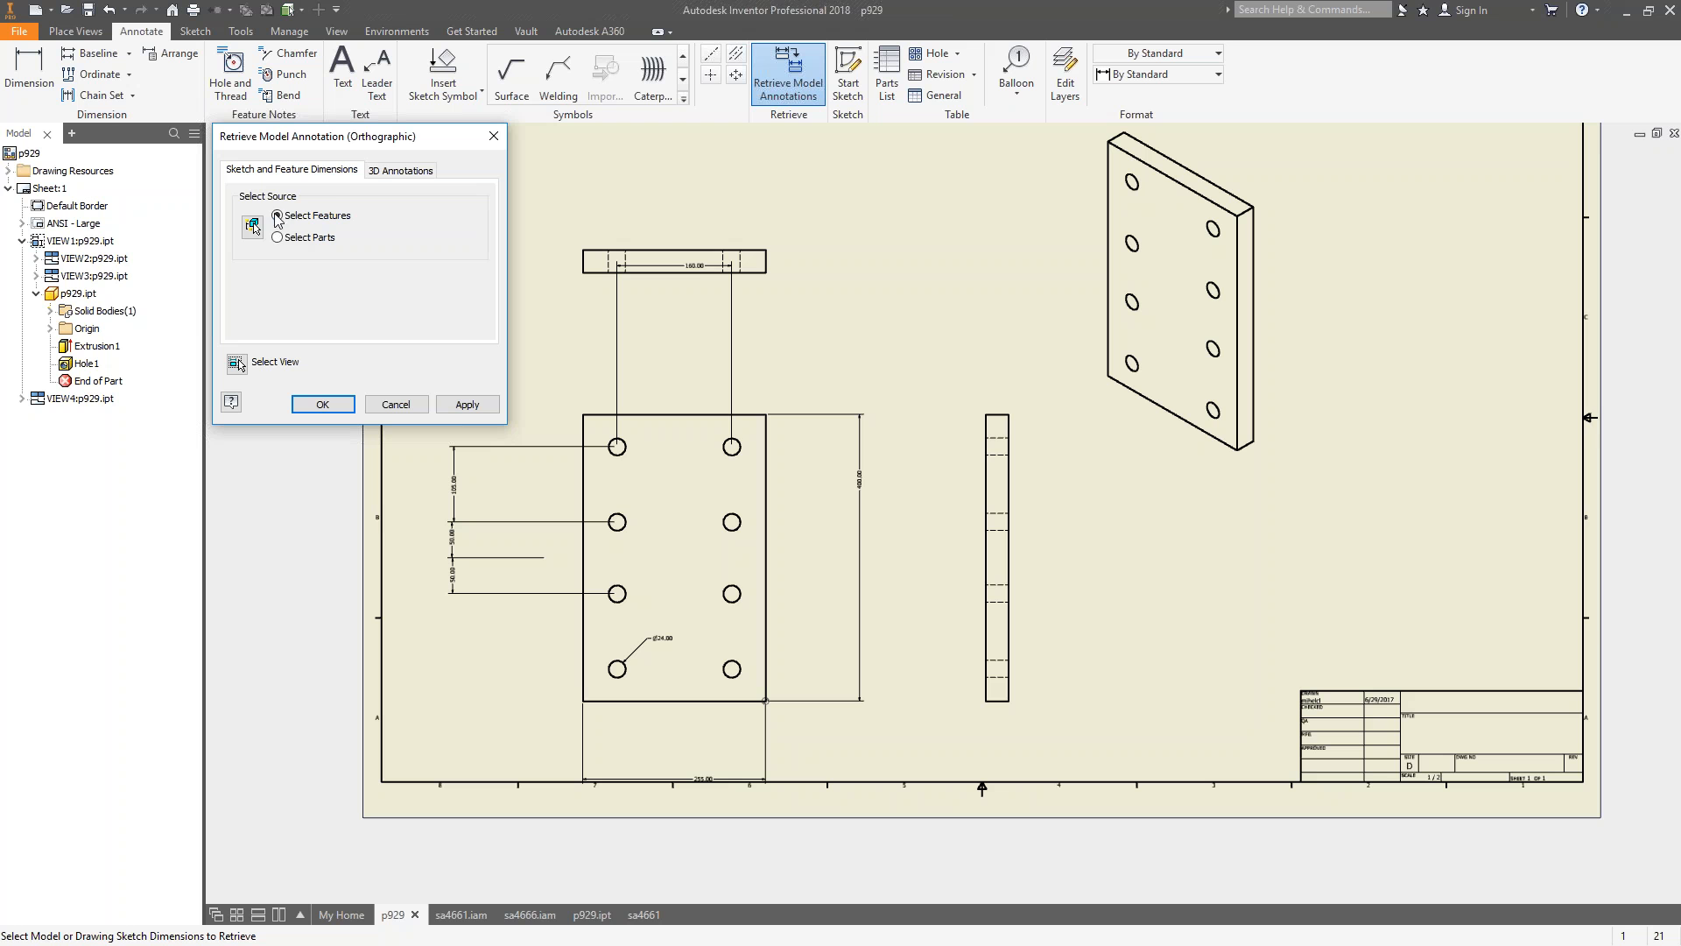
{"action": "left_click", "coordinate": [279, 238]}
{"action": "left_click", "coordinate": [278, 215]}
{"action": "left_click", "coordinate": [400, 173]}
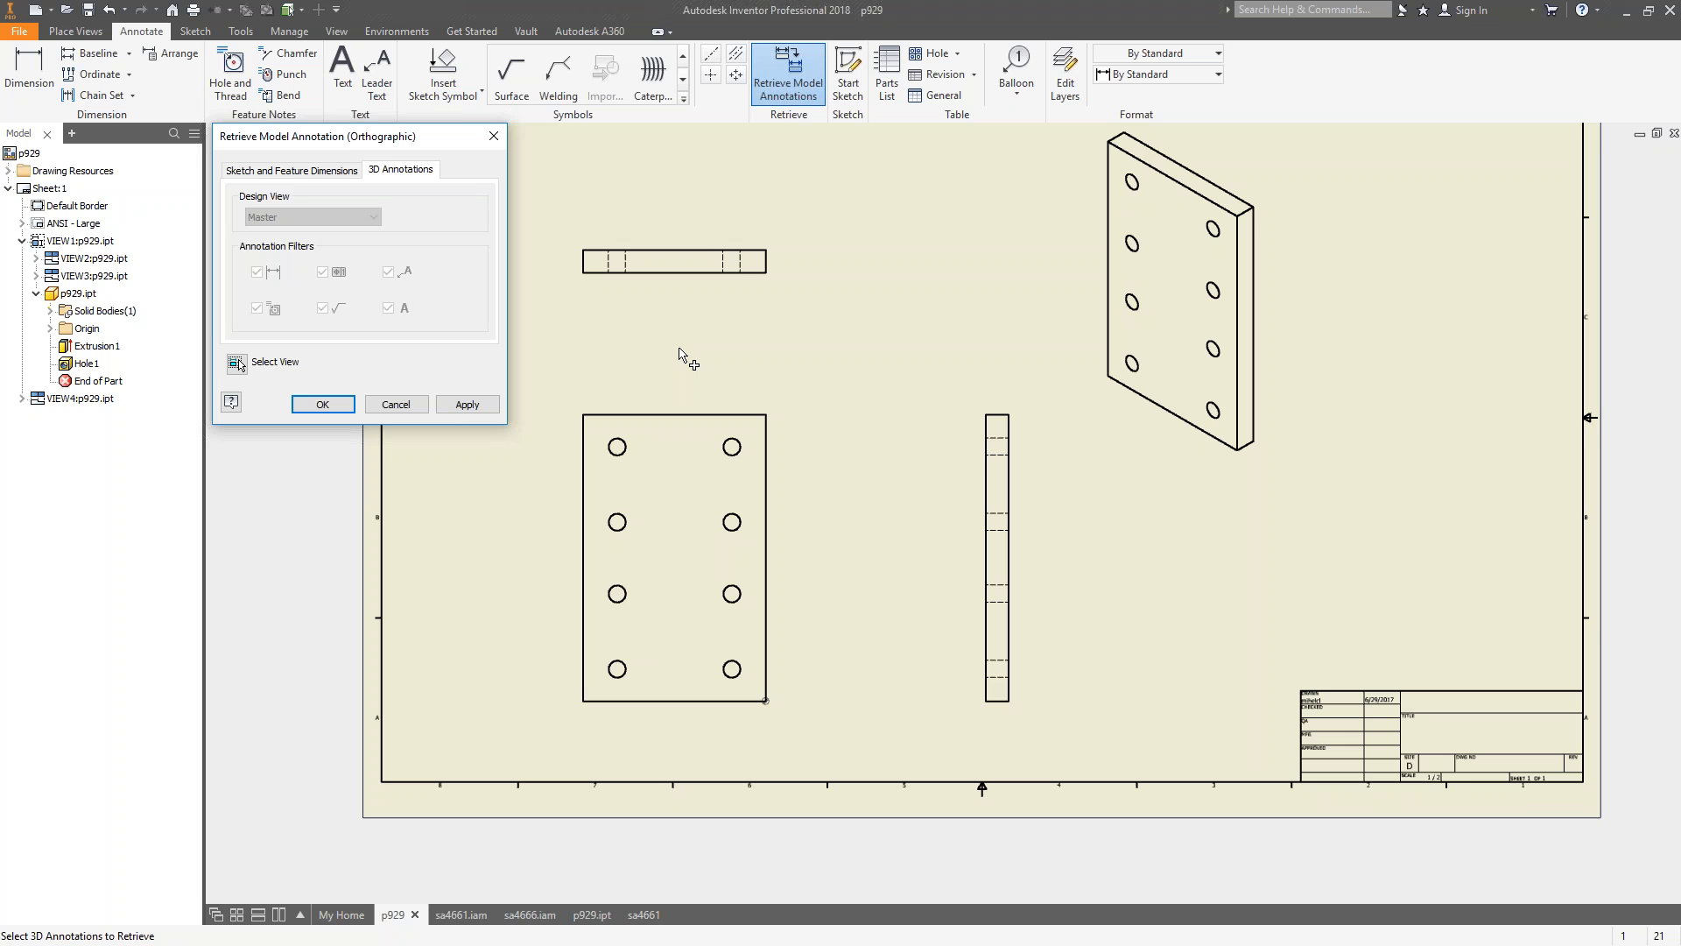
{"action": "left_click", "coordinate": [315, 170]}
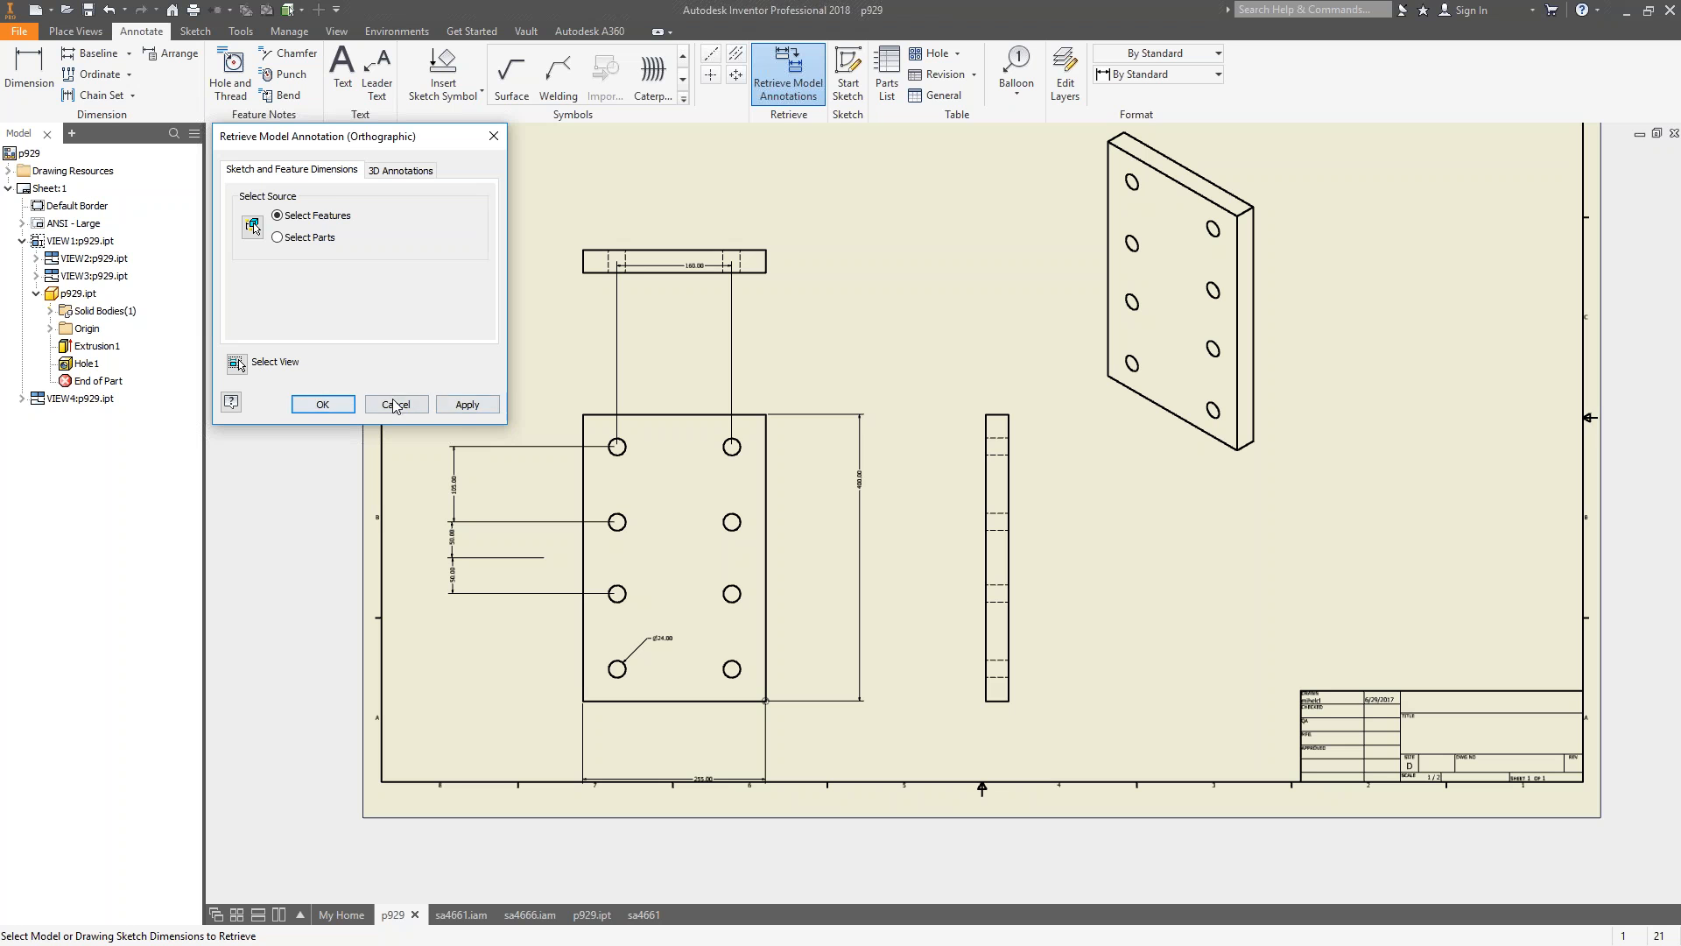
{"action": "left_click", "coordinate": [467, 405]}
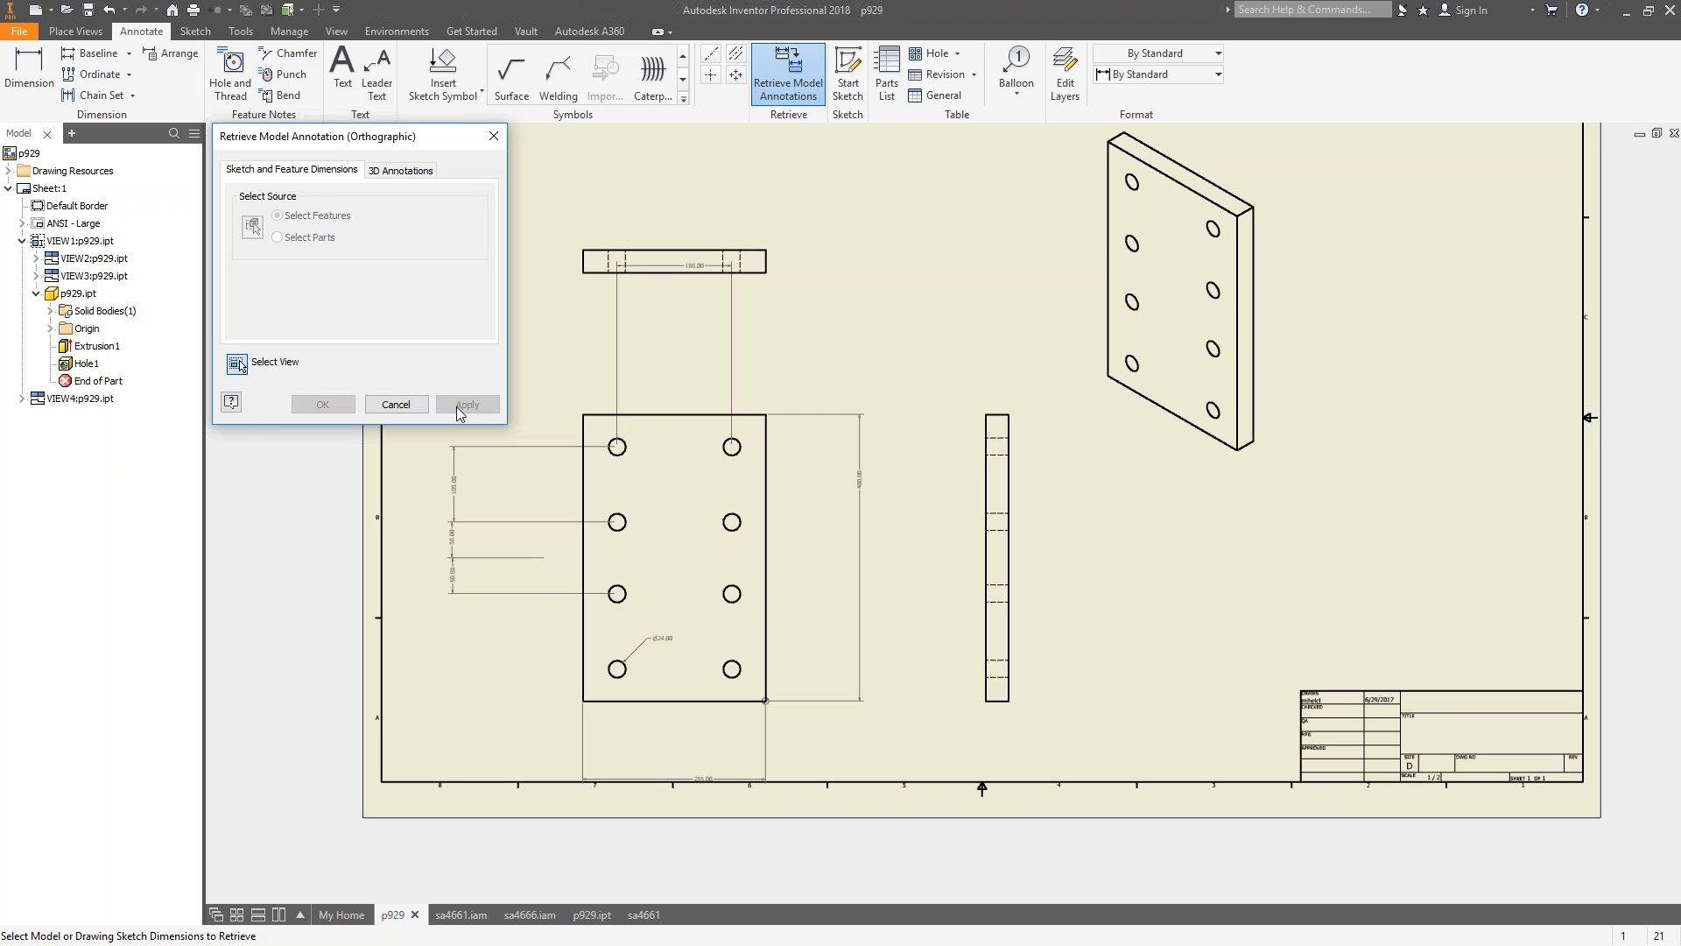
{"action": "left_click", "coordinate": [398, 405]}
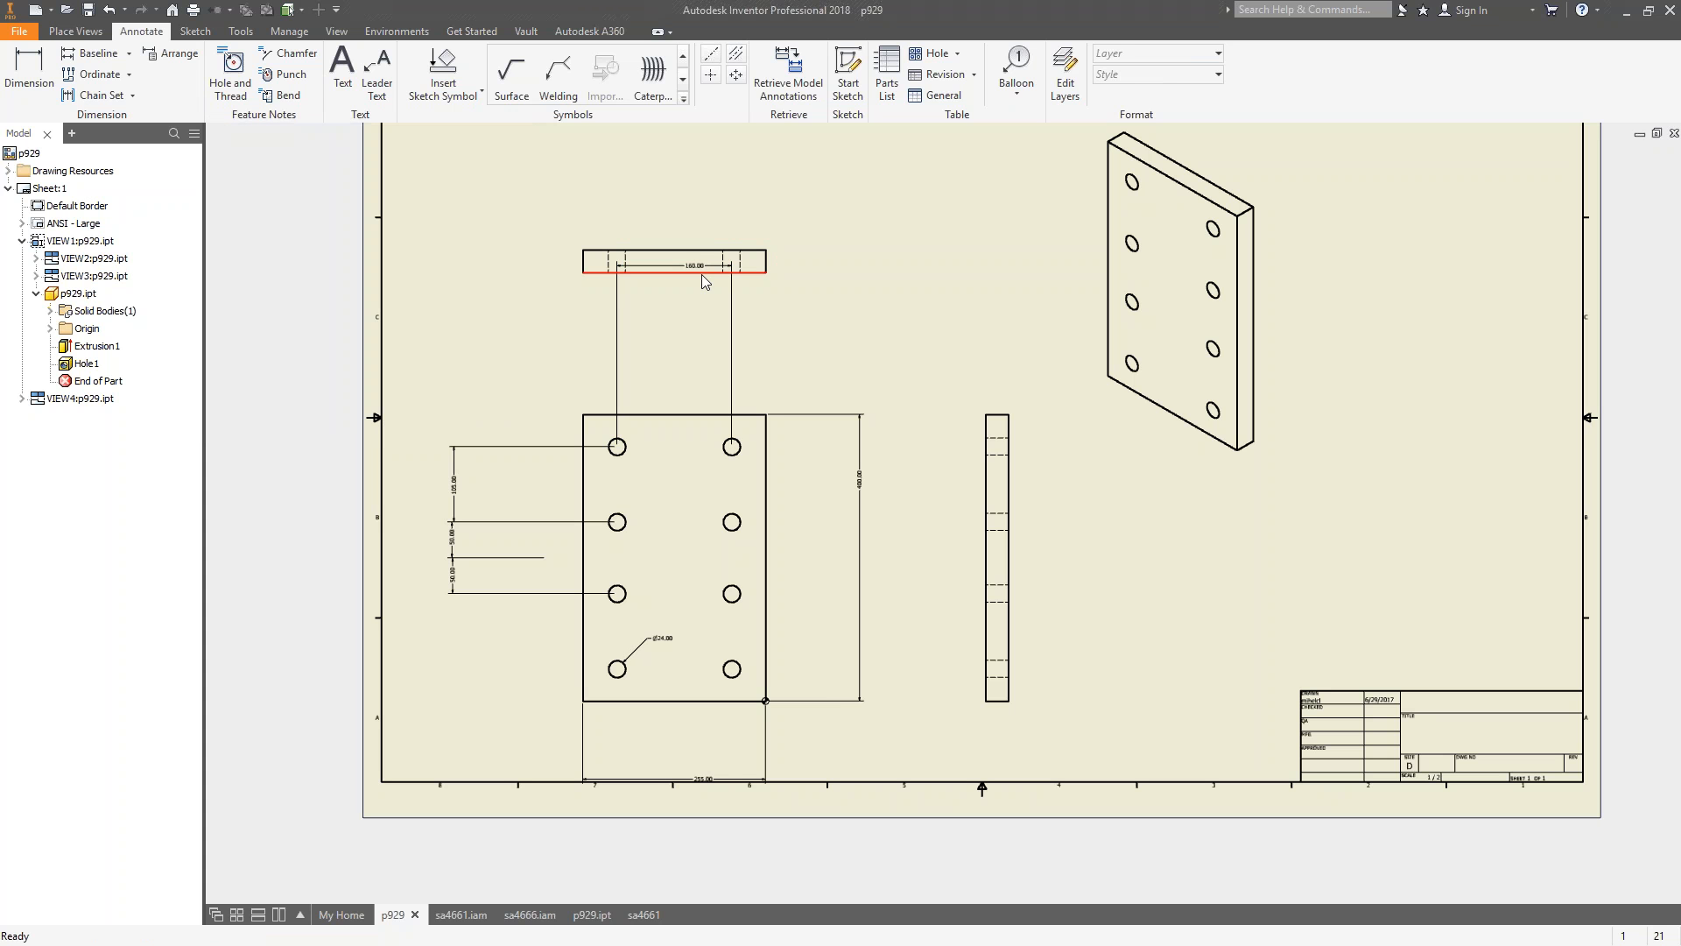
Move the retrieved overall size and hole spacing dimensions of the front view close to the plate's outline.
{"action": "left_click", "coordinate": [860, 482]}
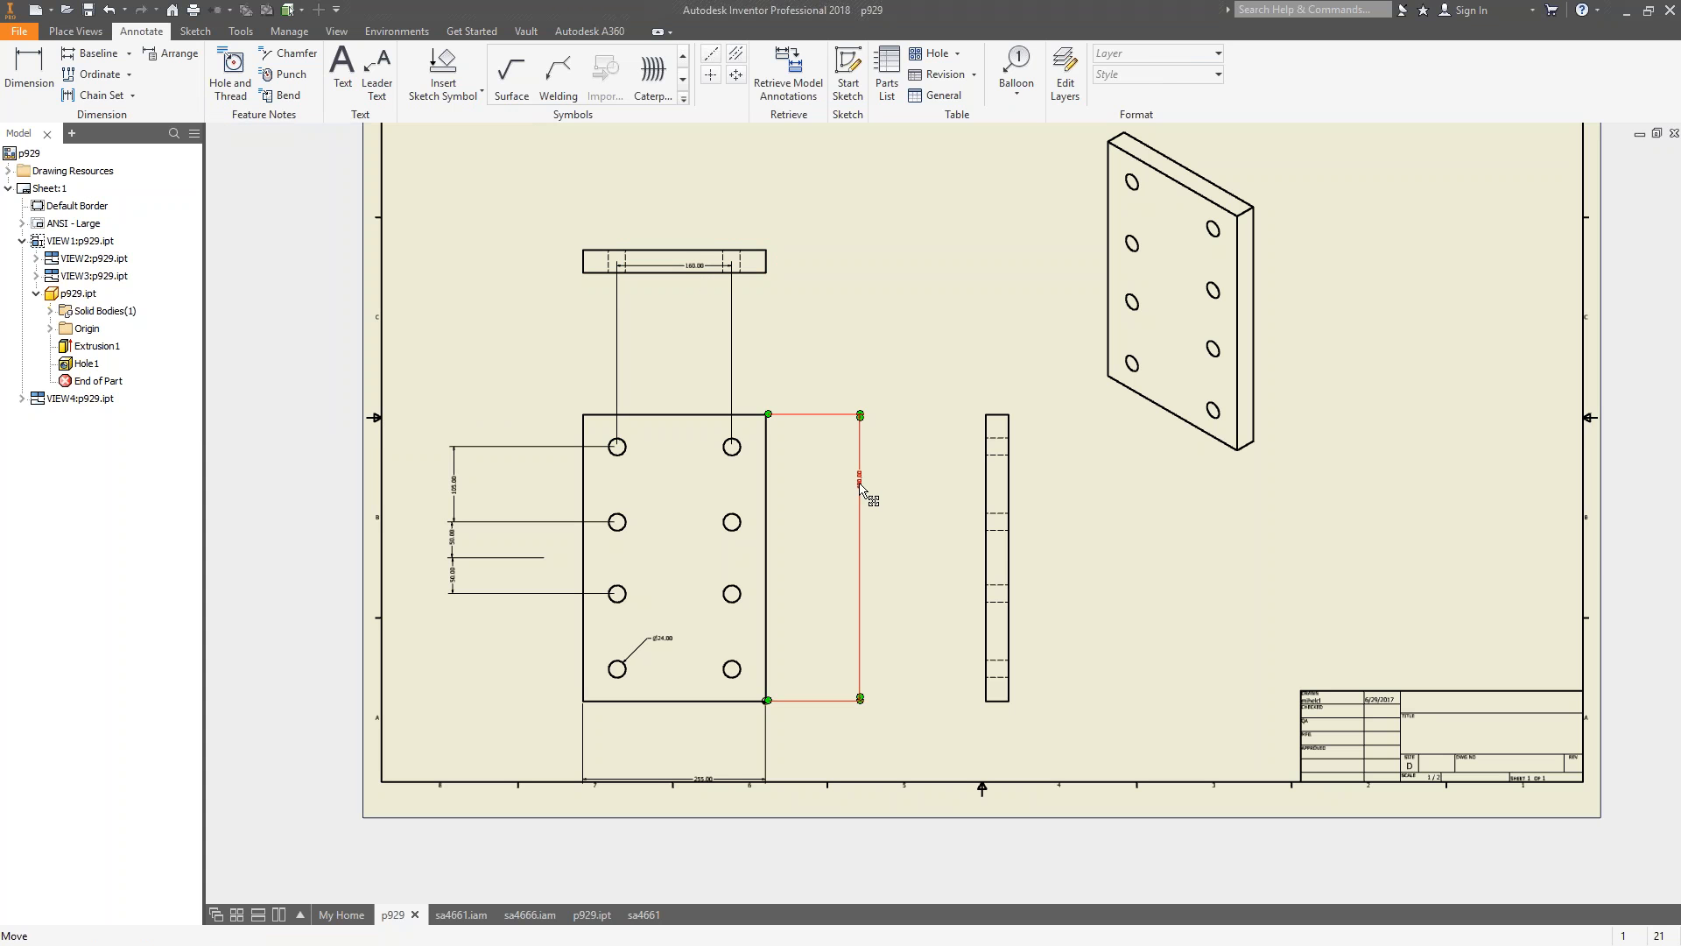
{"action": "left_click_drag", "start_coordinate": [832, 524], "coordinate": [766, 552]}
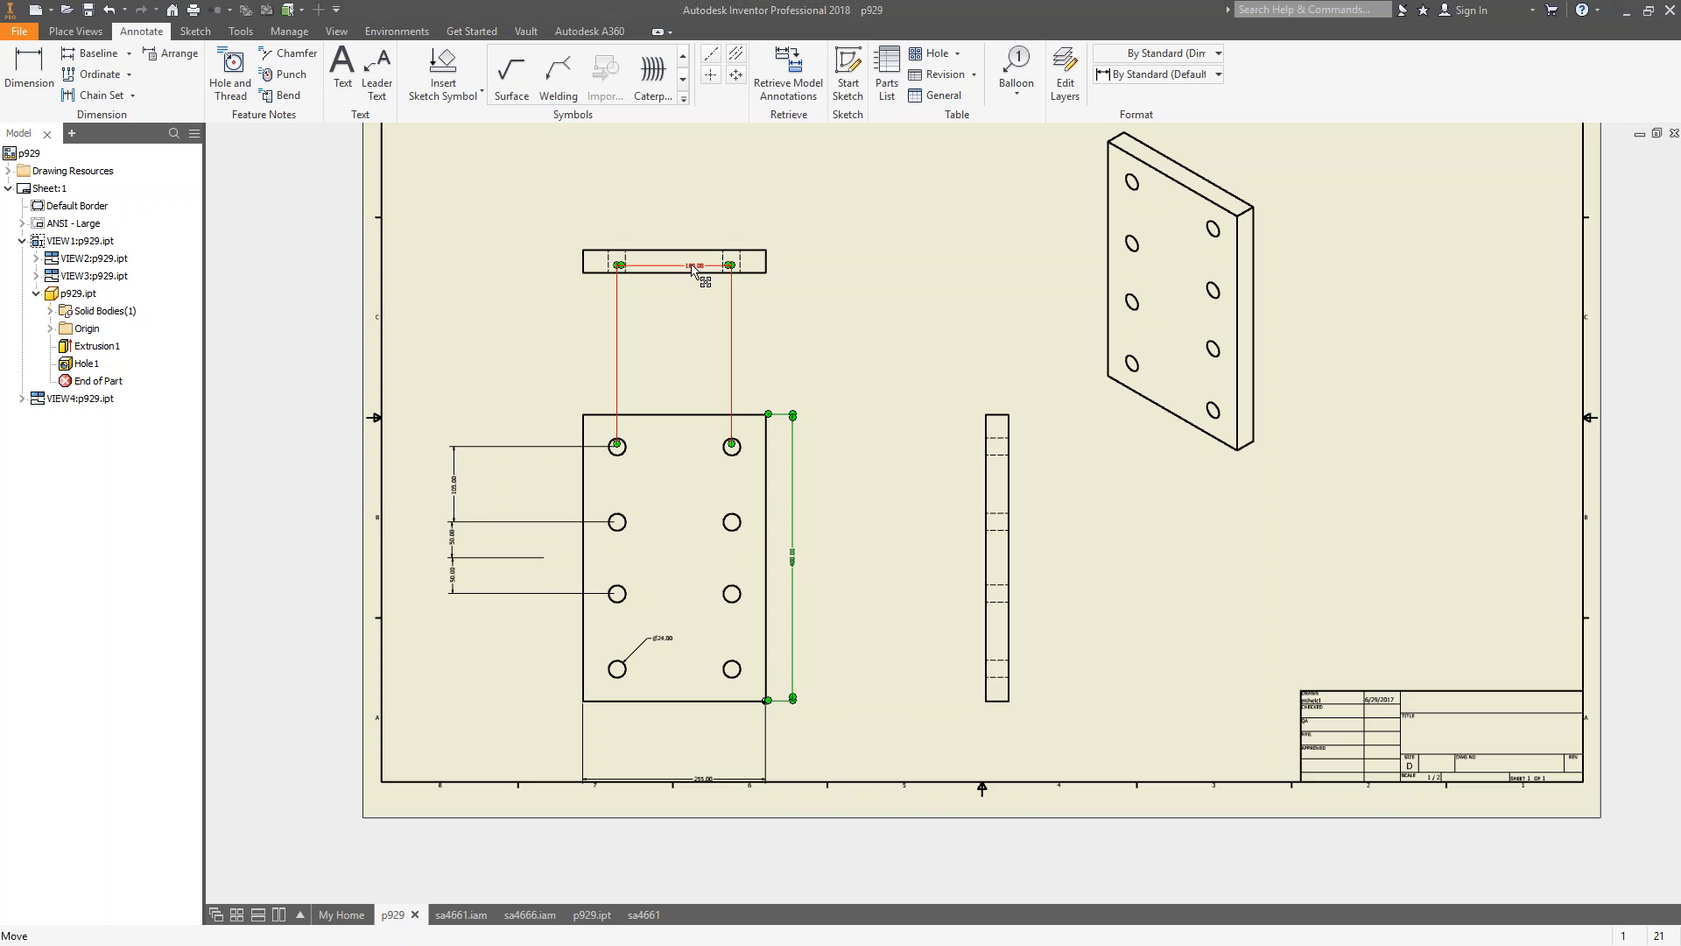
{"action": "left_click_drag", "start_coordinate": [682, 275], "coordinate": [681, 399]}
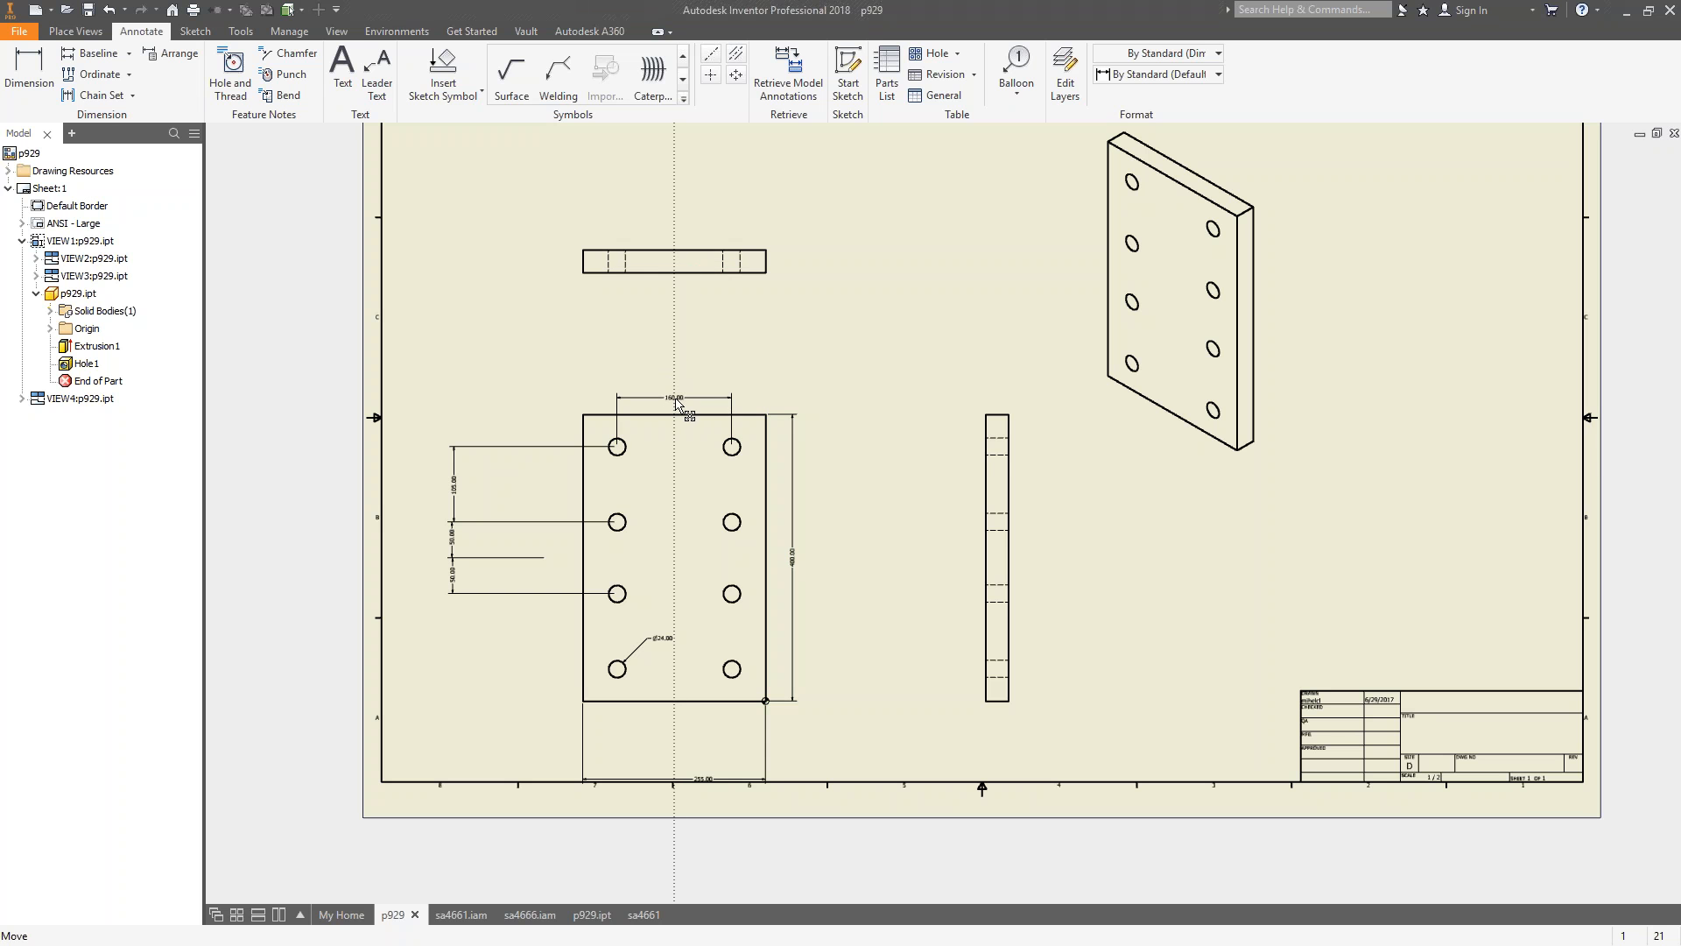
{"action": "left_click_drag", "start_coordinate": [461, 490], "coordinate": [561, 536]}
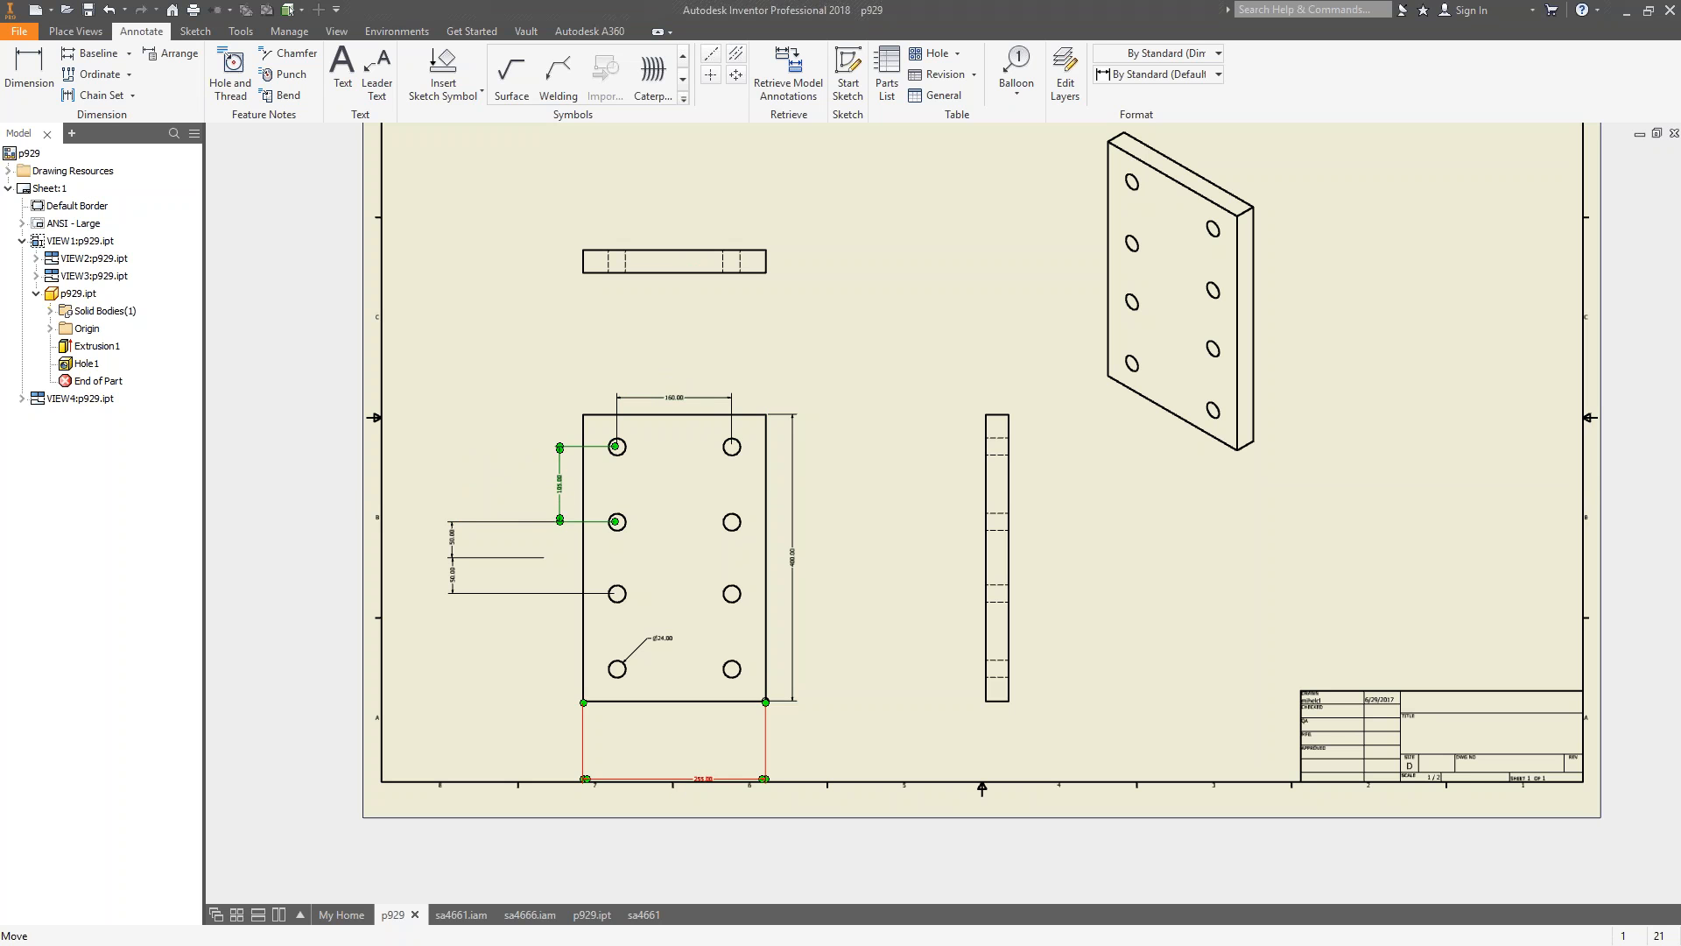
{"action": "left_click_drag", "start_coordinate": [704, 779], "coordinate": [676, 725]}
{"action": "scroll", "coordinate": [469, 574], "scroll_direction": "up", "scroll_amount": 3}
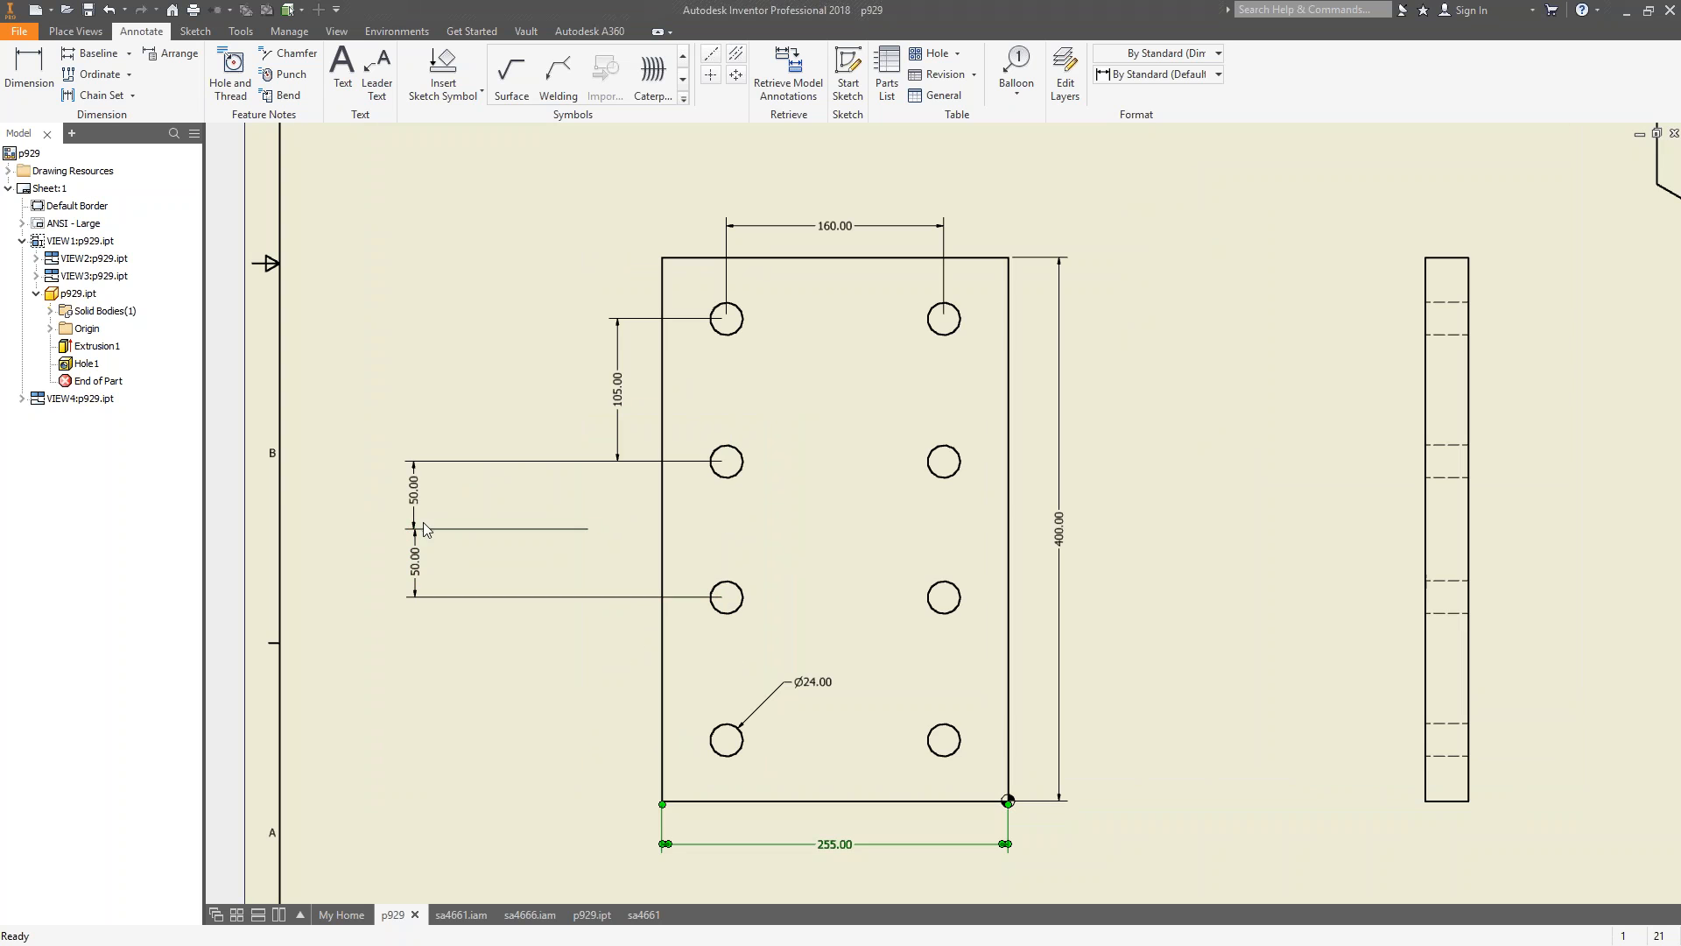
{"action": "left_click_drag", "start_coordinate": [423, 523], "coordinate": [627, 498]}
{"action": "left_click_drag", "start_coordinate": [414, 562], "coordinate": [627, 565]}
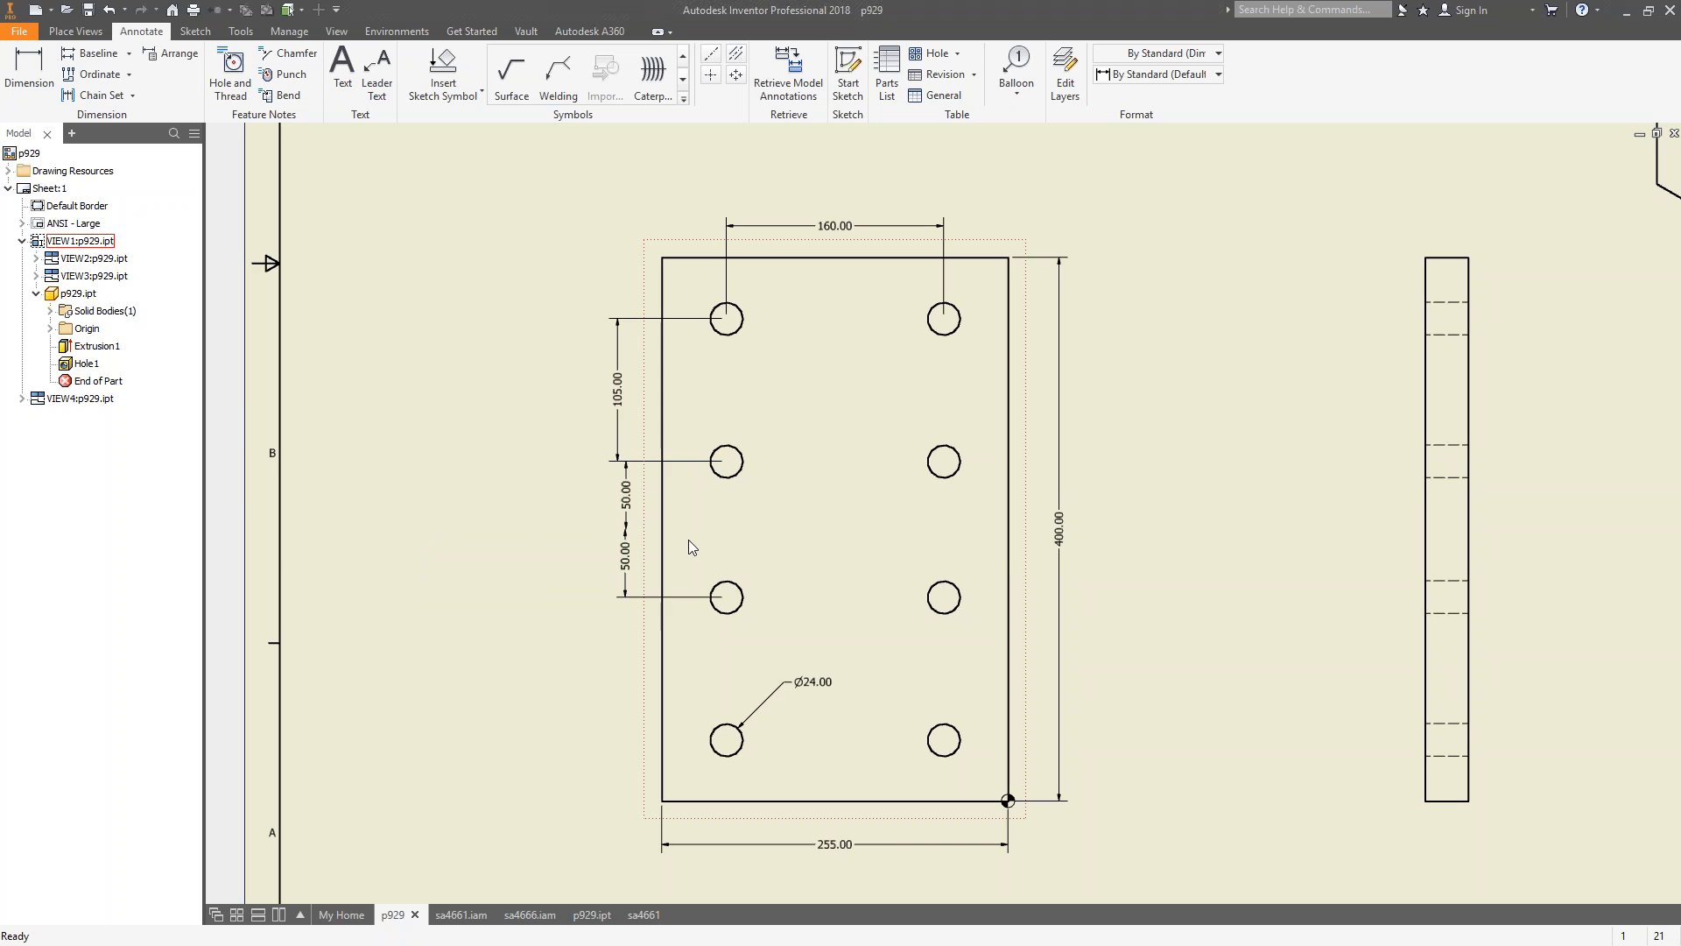
Check the model annotation retrieval options offered for the plate's side view without applying any.
{"action": "scroll", "coordinate": [907, 449], "scroll_direction": "down", "scroll_amount": 5}
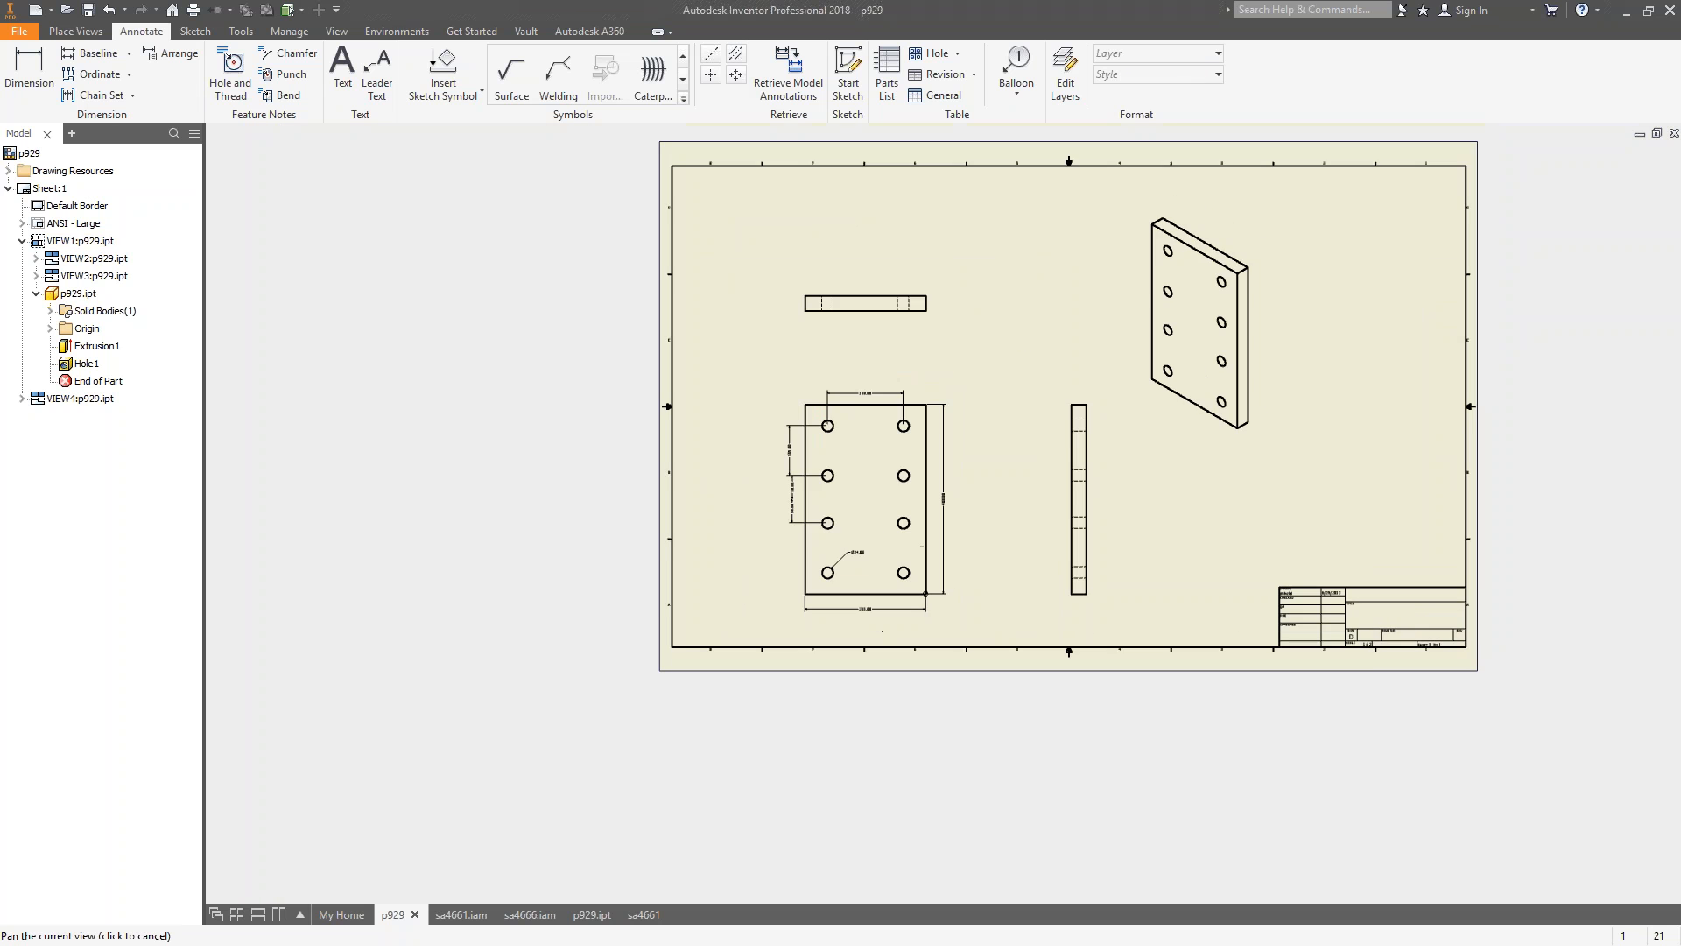
{"action": "middle_click_drag", "start_coordinate": [907, 449], "coordinate": [758, 543]}
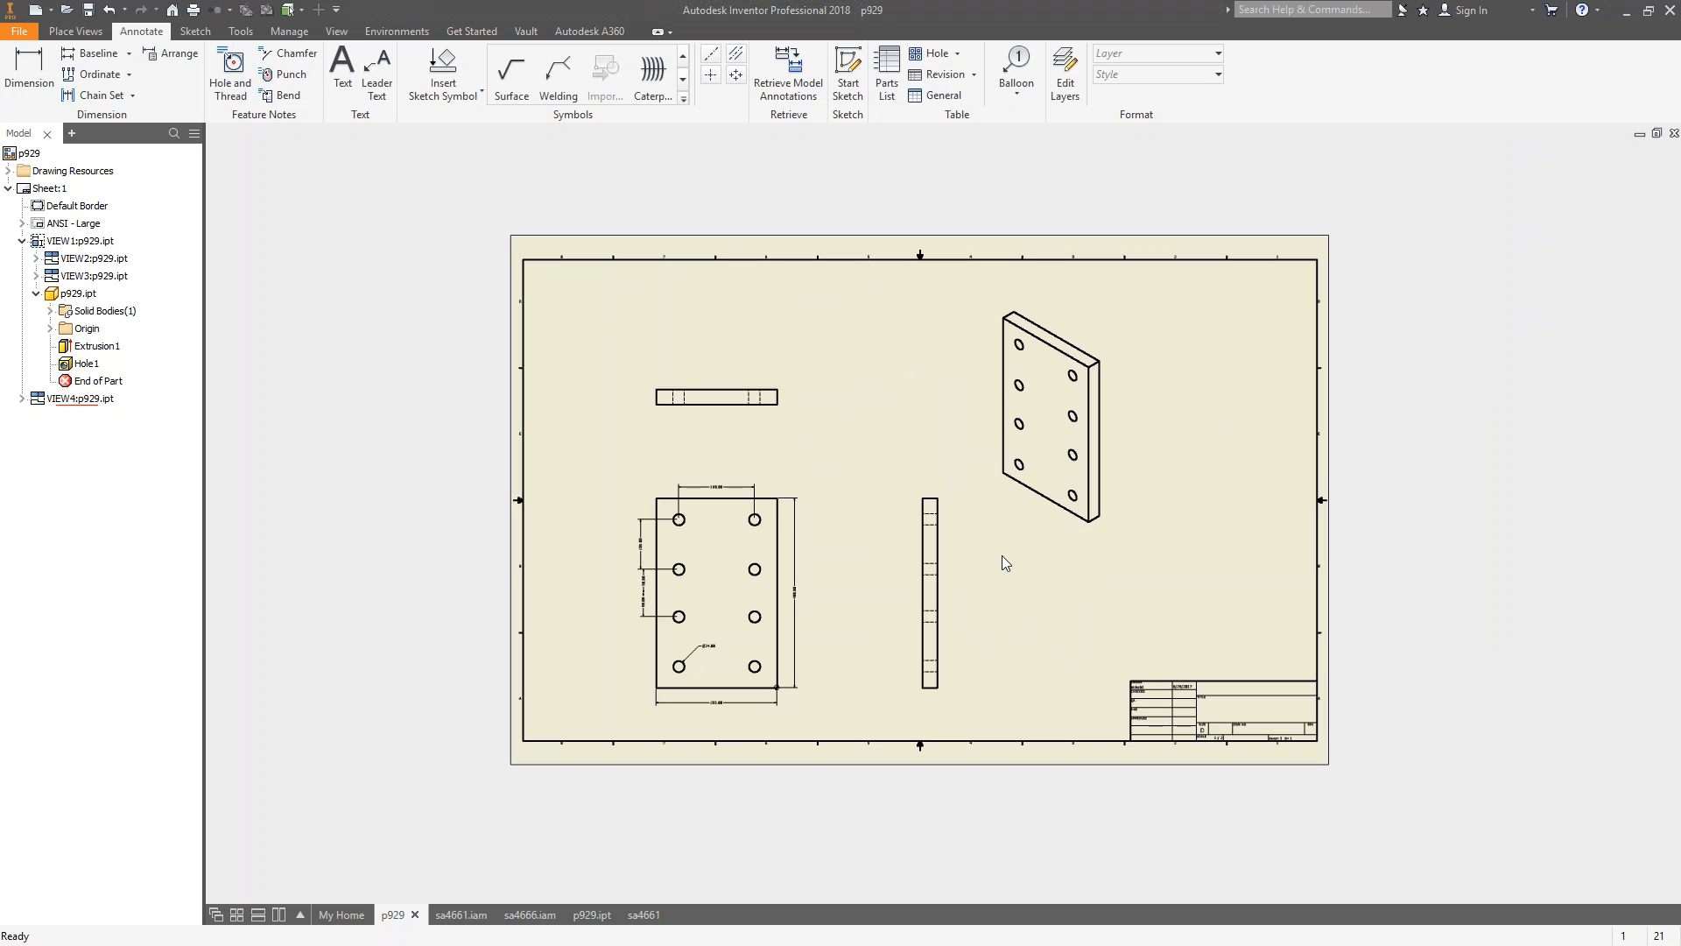
{"action": "scroll", "coordinate": [933, 631], "scroll_direction": "up", "scroll_amount": 4}
{"action": "right_click", "coordinate": [931, 650]}
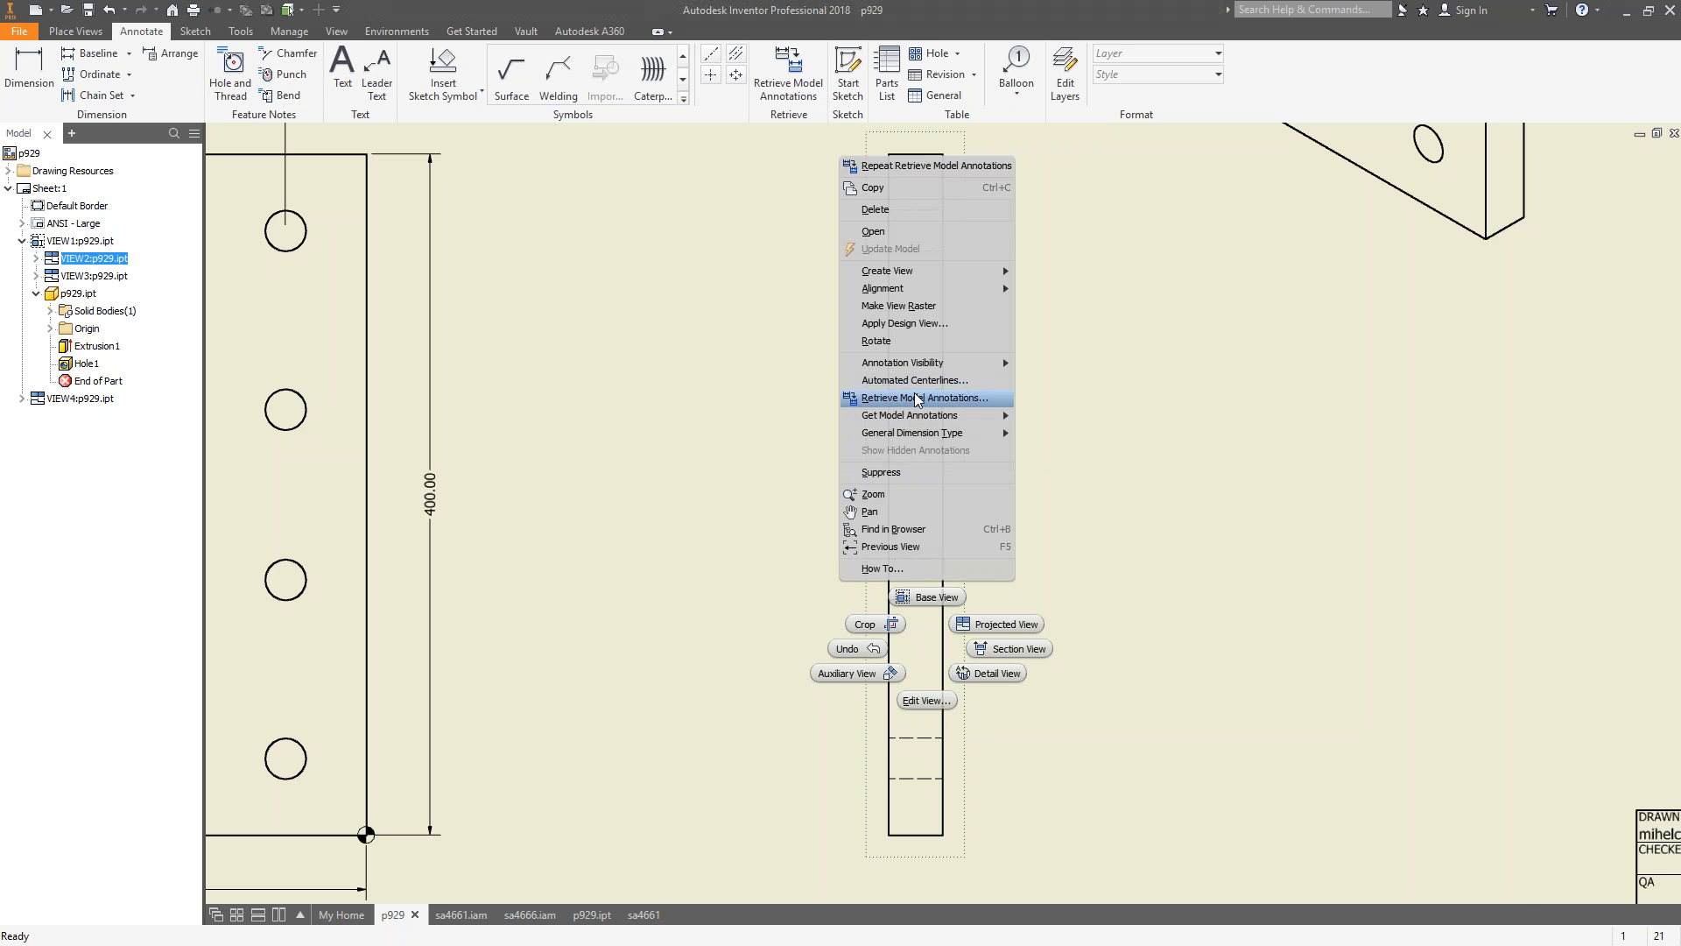
{"action": "left_click", "coordinate": [1278, 476]}
{"action": "scroll", "coordinate": [1278, 477], "scroll_direction": "down", "scroll_amount": 5}
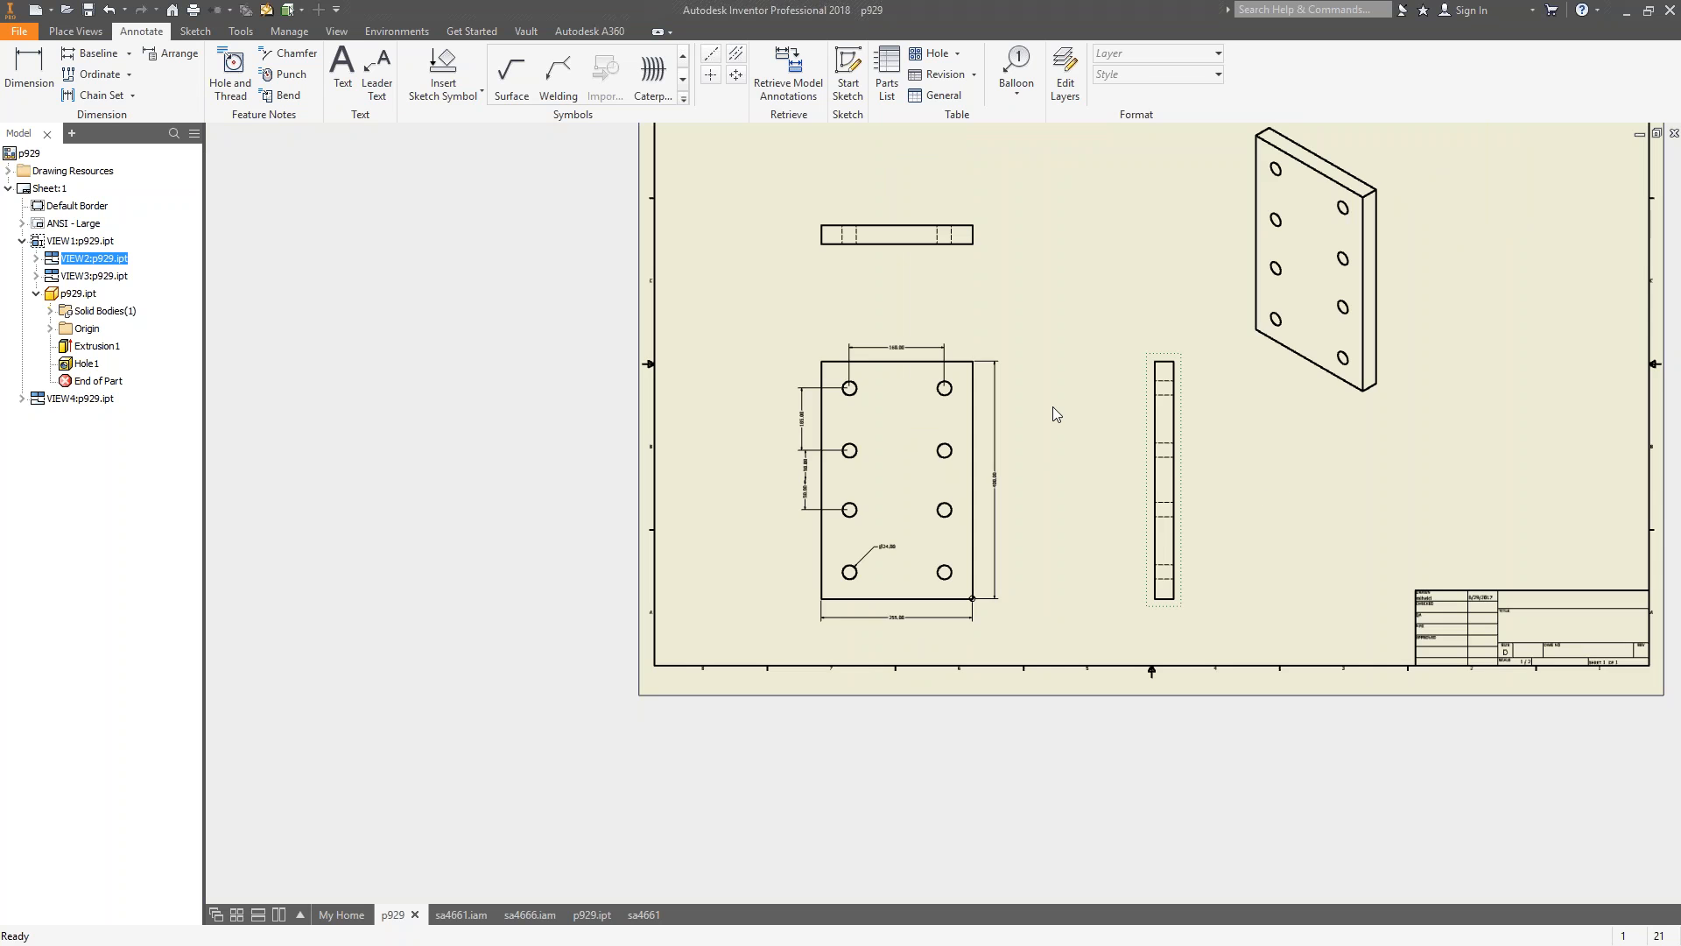
In the sa4661 drawing, preview the model dimensions retrievable for the front view with Select Parts as the source, and cancel.
{"action": "left_click", "coordinate": [462, 914]}
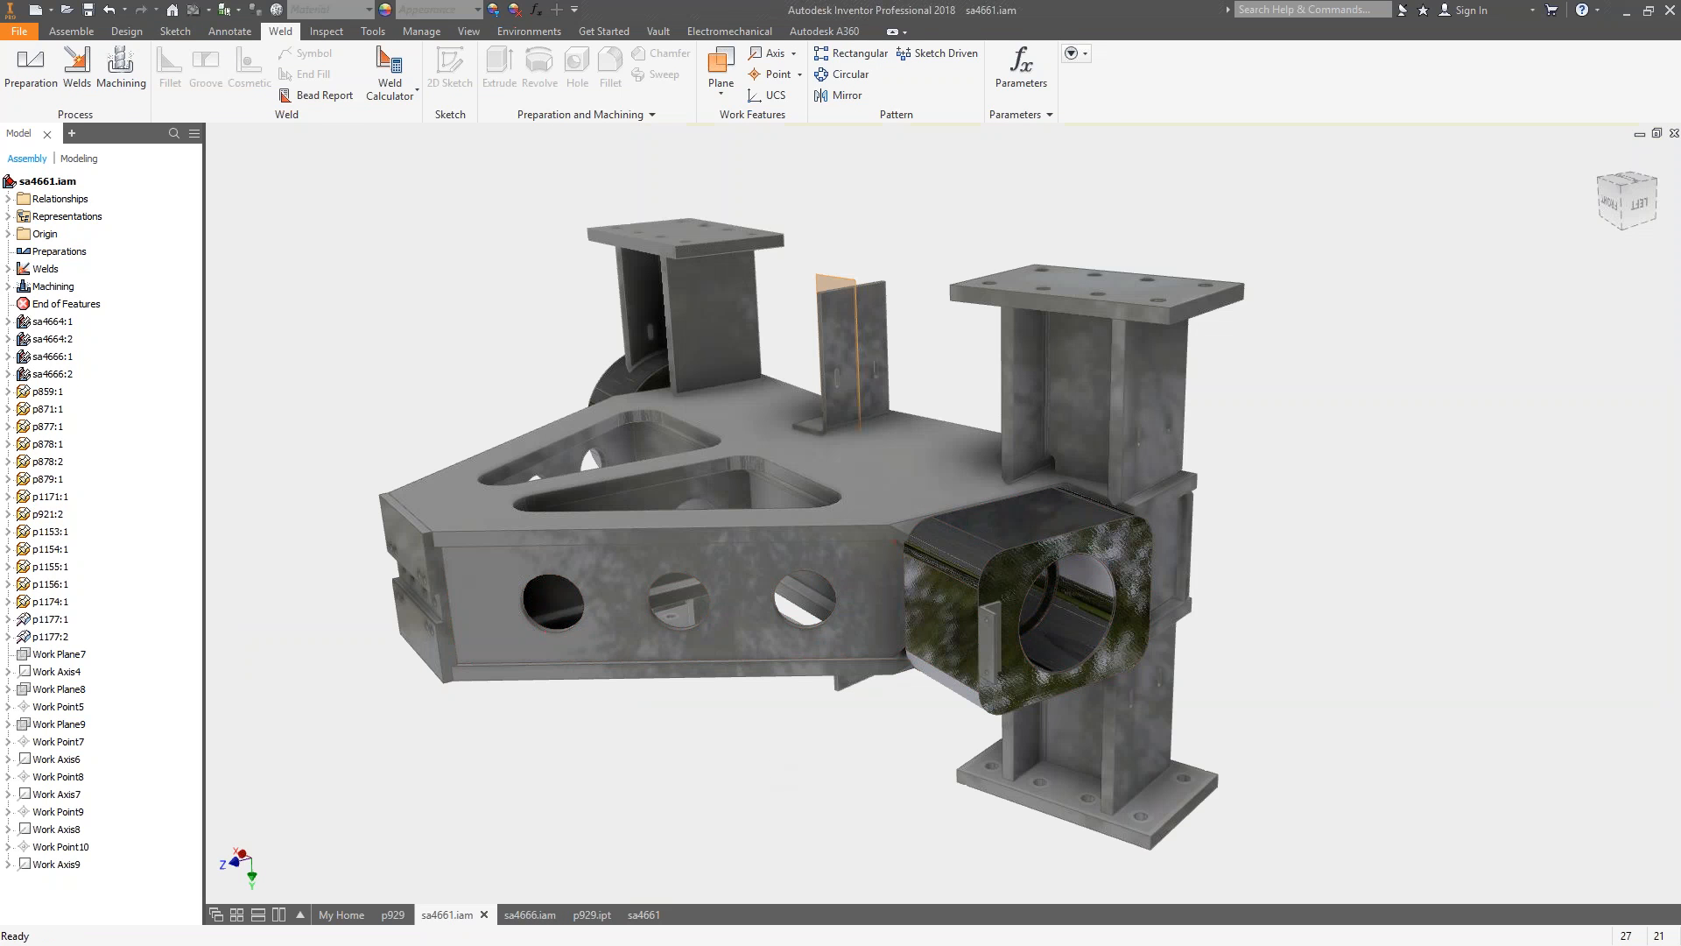
{"action": "left_click", "coordinate": [644, 914]}
{"action": "mouse_move", "coordinate": [963, 525]}
{"action": "middle_mouse_down"}
{"action": "mouse_move", "coordinate": [753, 490]}
{"action": "mouse_move", "coordinate": [459, 306]}
{"action": "middle_mouse_up"}
{"action": "scroll", "coordinate": [613, 525], "scroll_direction": "down", "scroll_amount": 2}
{"action": "scroll", "coordinate": [676, 527], "scroll_direction": "up", "scroll_amount": 2}
{"action": "left_click", "coordinate": [755, 509]}
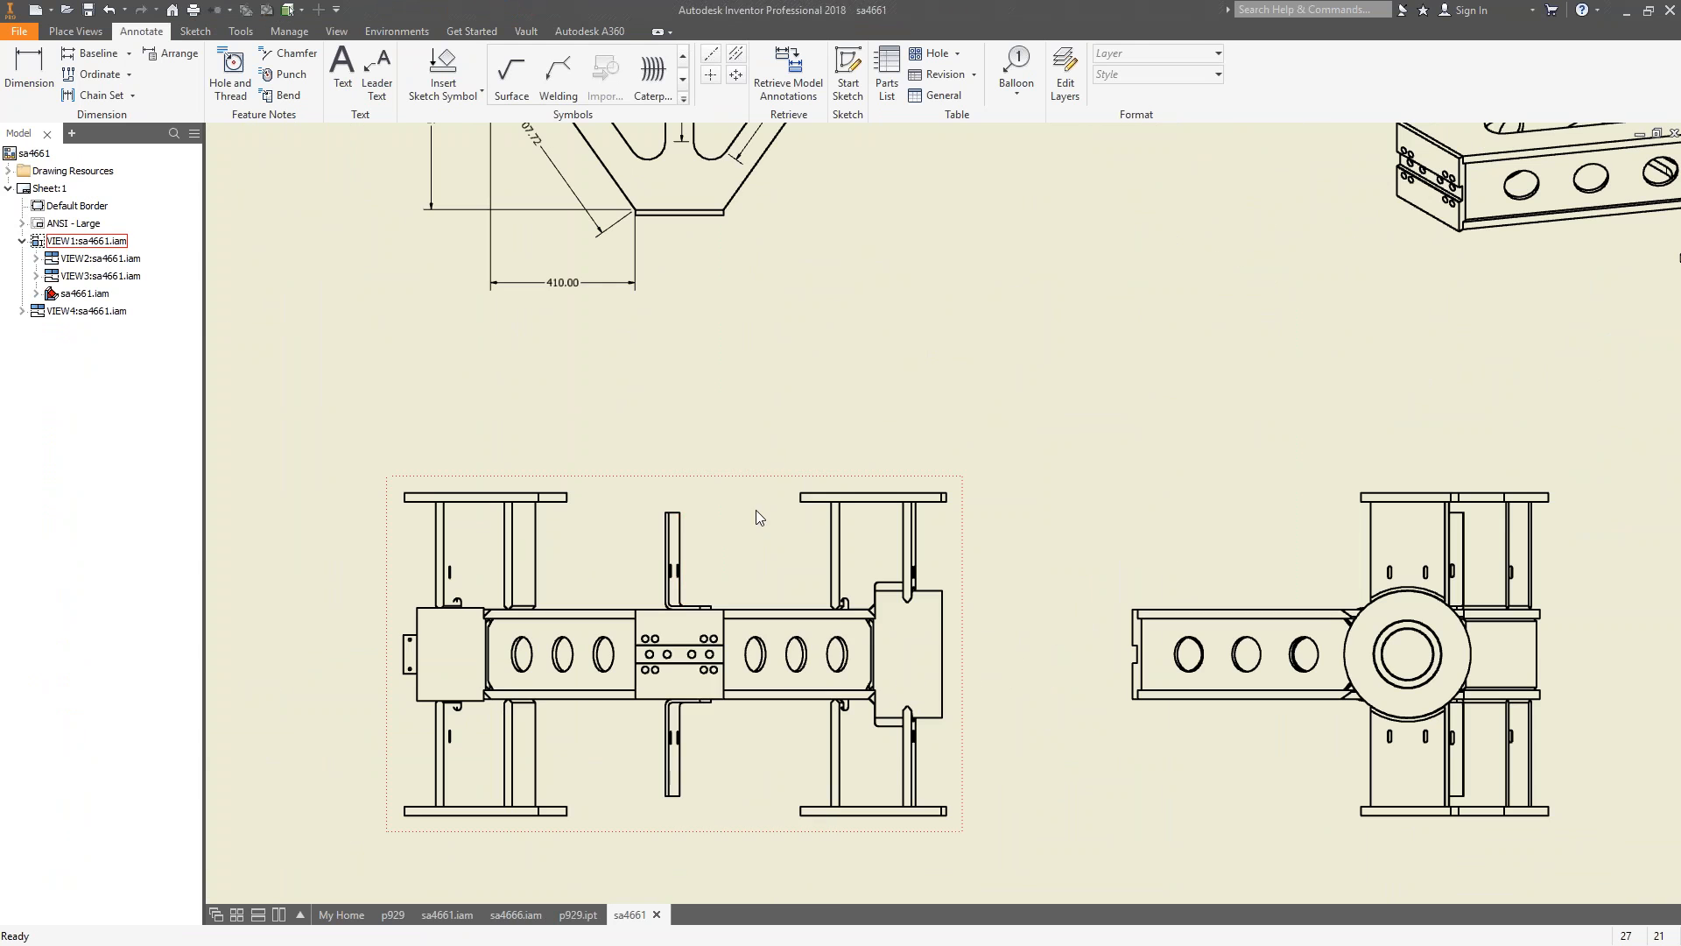
{"action": "right_click", "coordinate": [755, 509]}
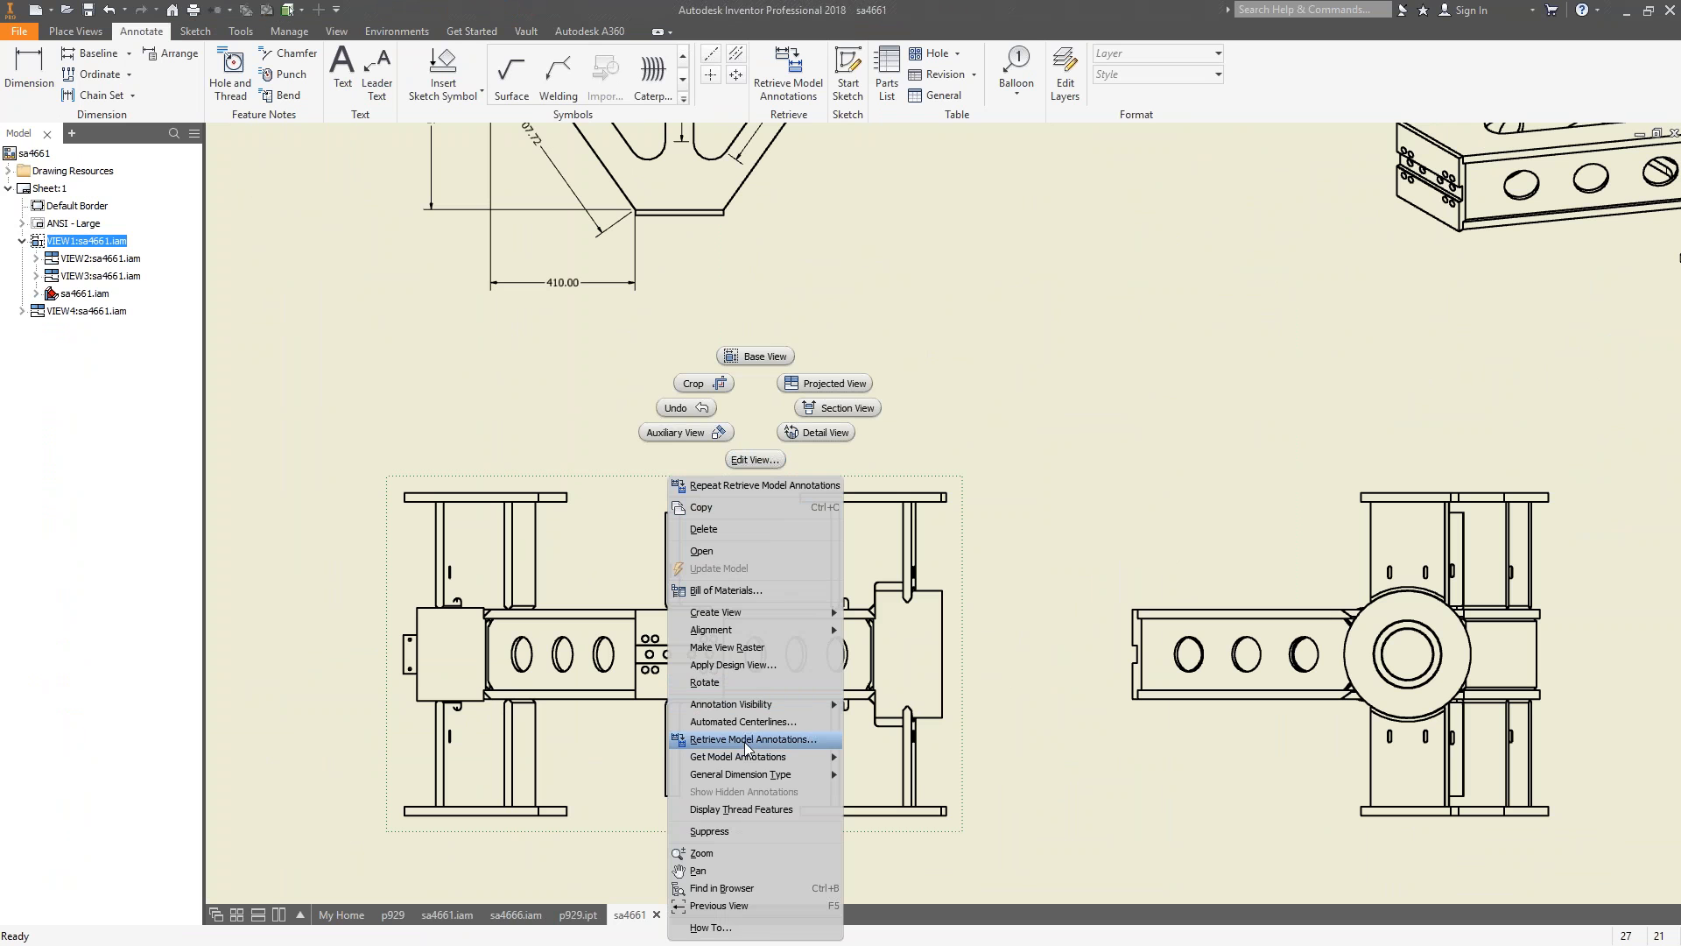
{"action": "mouse_move", "coordinate": [757, 755]}
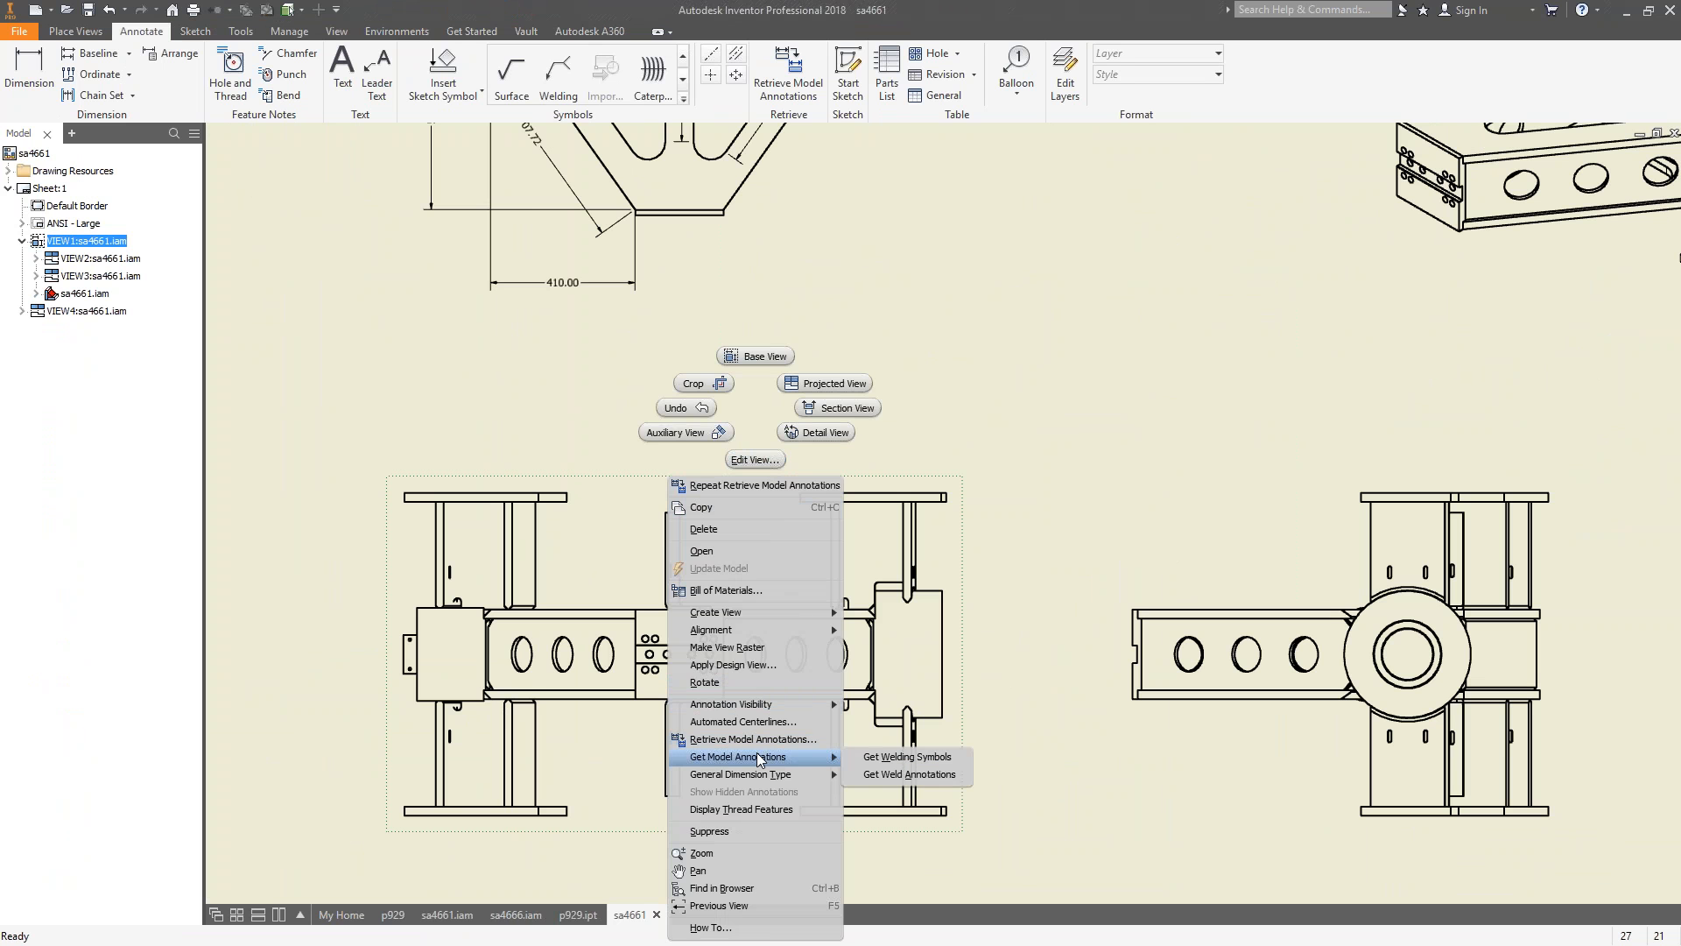
{"action": "left_click", "coordinate": [759, 739]}
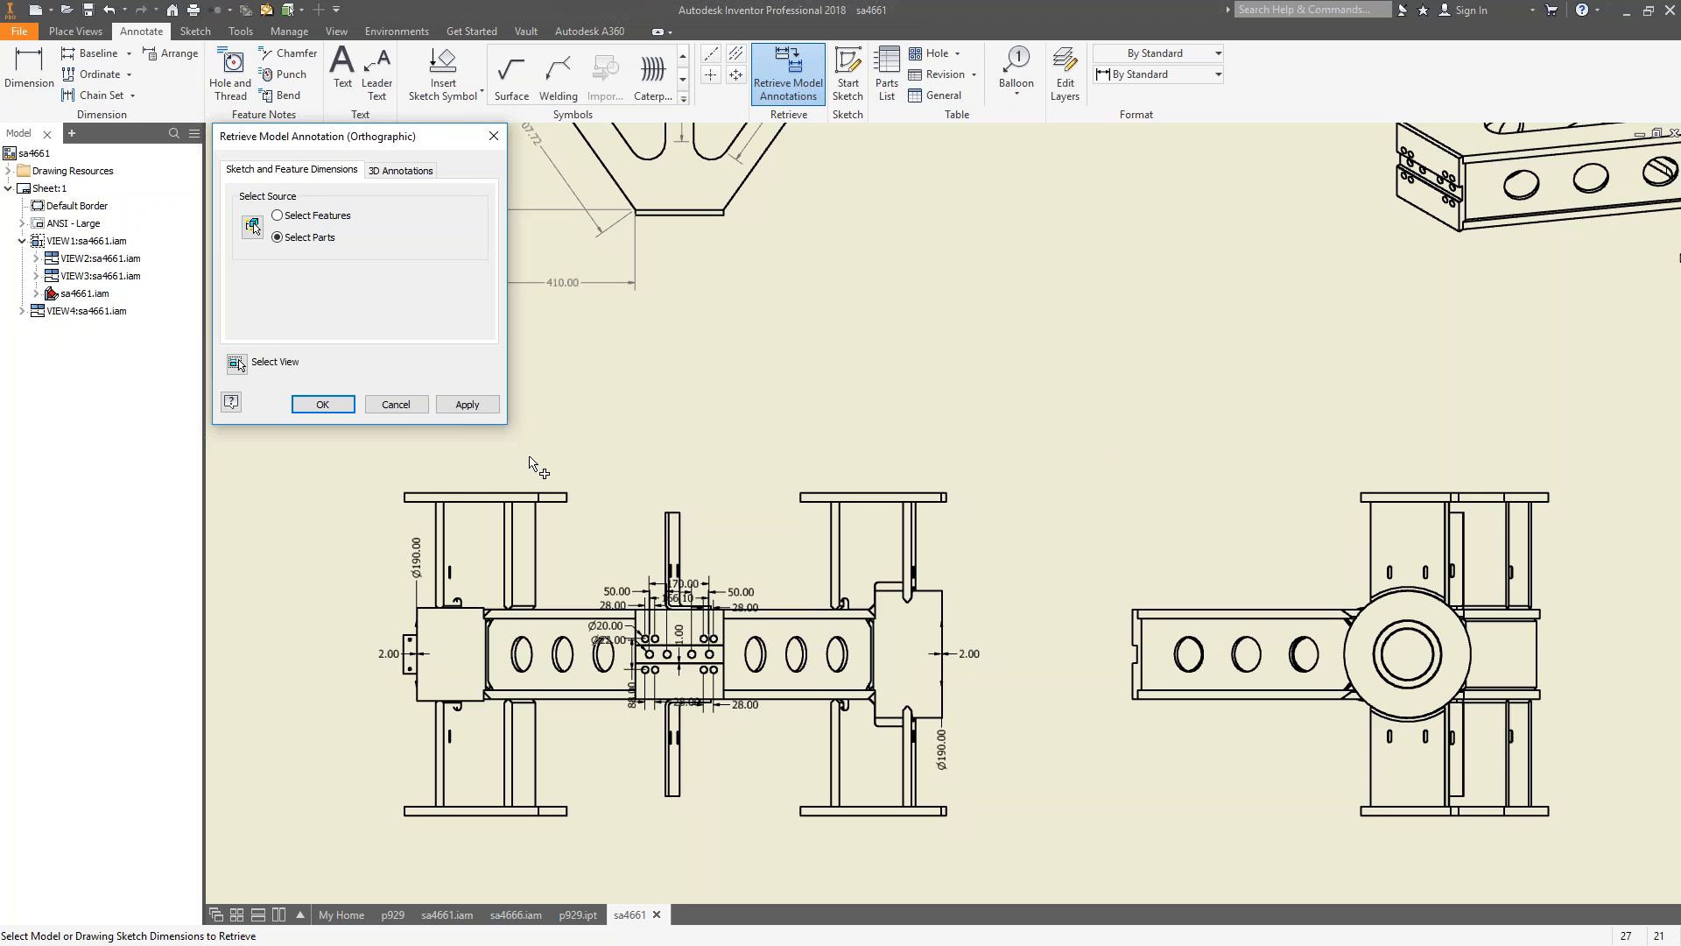
{"action": "left_click", "coordinate": [395, 405]}
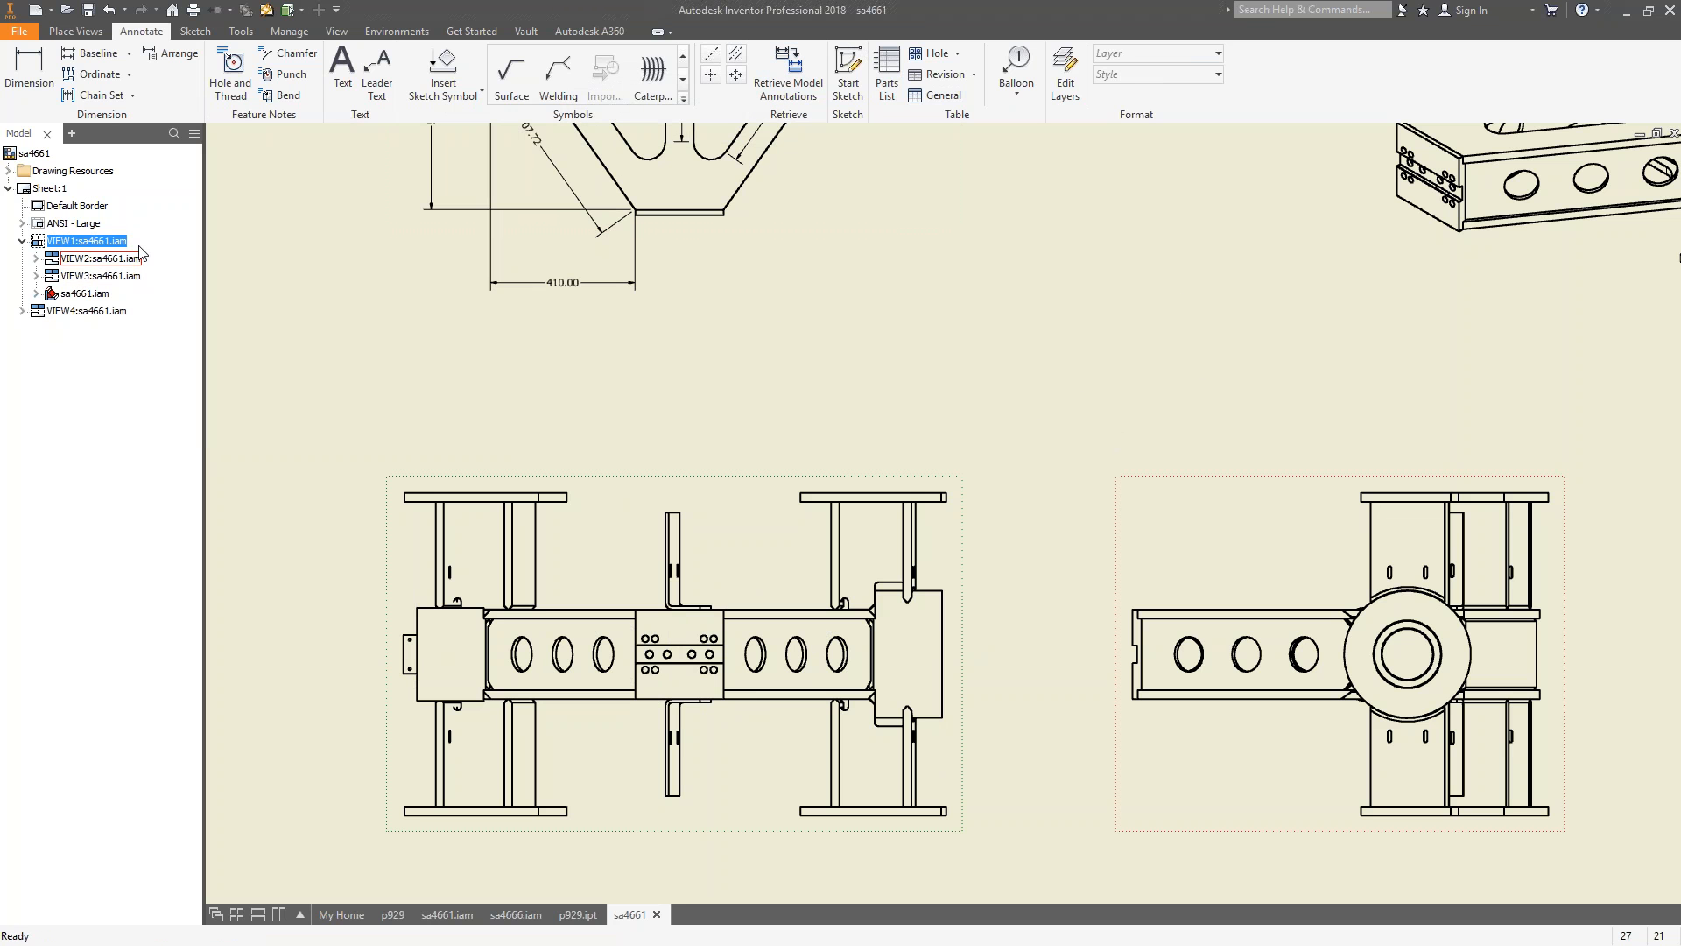
Return to the p929 drawing and delete the six retrieved linear dimensions from the plate's front view.
{"action": "left_click", "coordinate": [392, 914]}
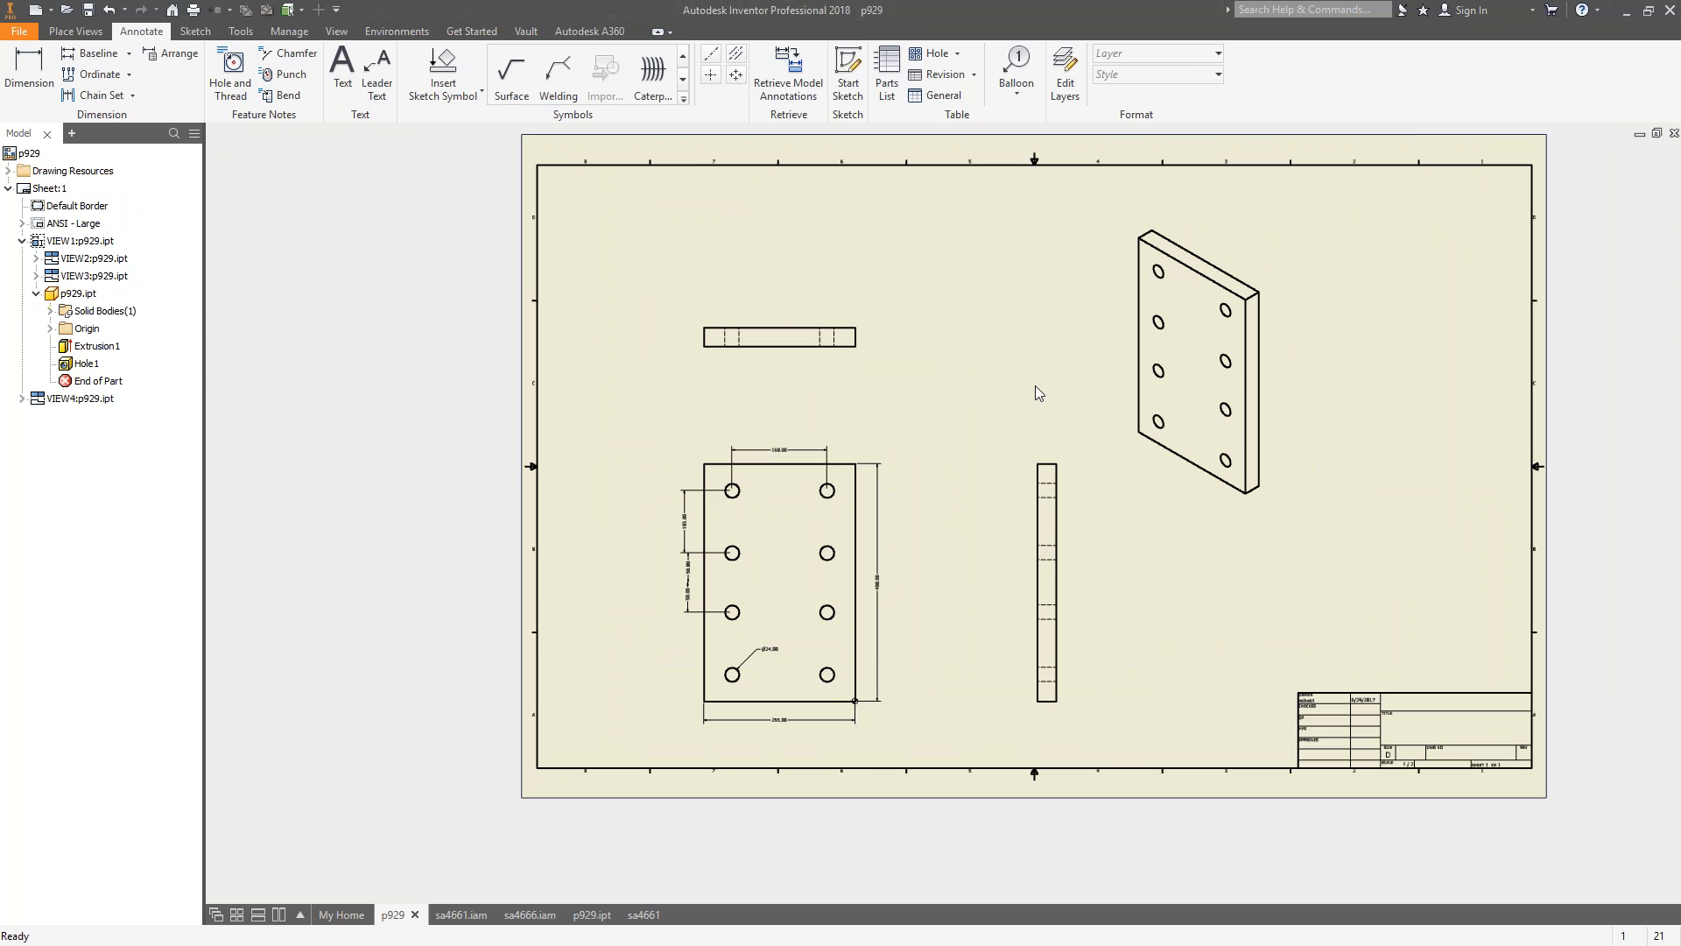
{"action": "scroll", "coordinate": [987, 456], "scroll_direction": "down", "scroll_amount": 3}
{"action": "middle_click_drag", "start_coordinate": [951, 464], "coordinate": [984, 293]}
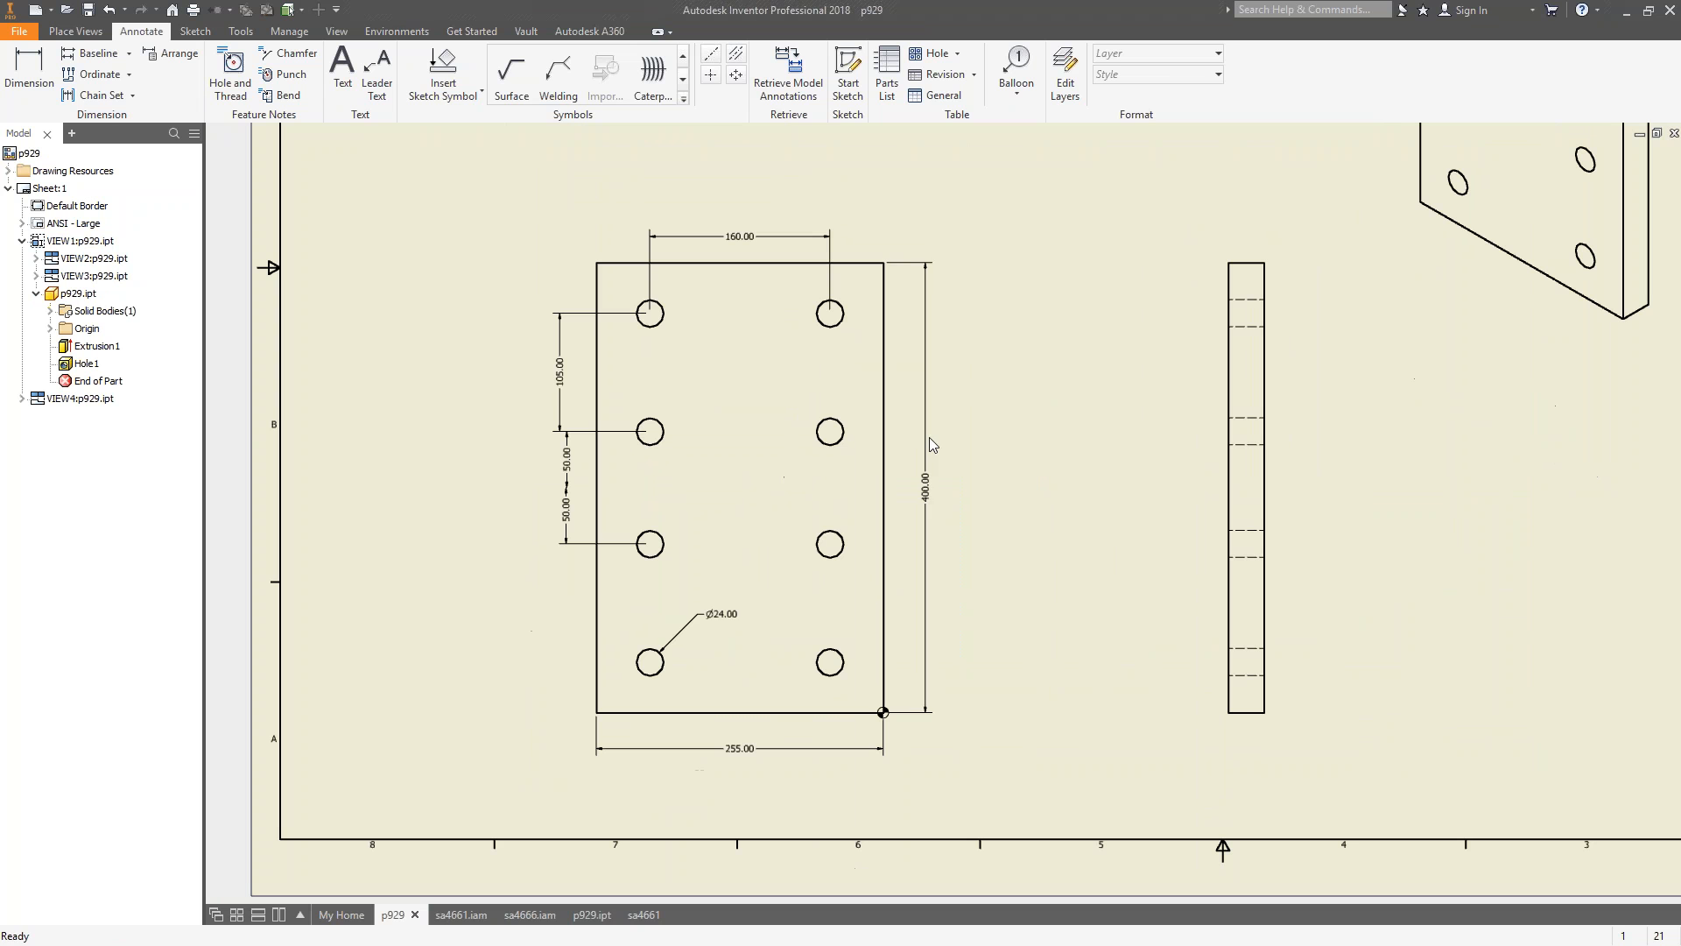
{"action": "left_click", "coordinate": [928, 487]}
{"action": "key", "text": "Delete"}
{"action": "left_click", "coordinate": [745, 750]}
{"action": "key", "text": "Delete"}
{"action": "left_click", "coordinate": [551, 516]}
{"action": "key", "text": "Delete"}
{"action": "left_click", "coordinate": [562, 385]}
{"action": "key", "text": "Delete"}
{"action": "left_click", "coordinate": [748, 235]}
{"action": "key", "text": "Delete"}
{"action": "left_click", "coordinate": [567, 464]}
{"action": "key", "text": "Delete"}
Delete the diameter dimension of the plate's lower-left hole while keeping the front view.
{"action": "left_click", "coordinate": [718, 609]}
{"action": "key", "text": "Delete"}
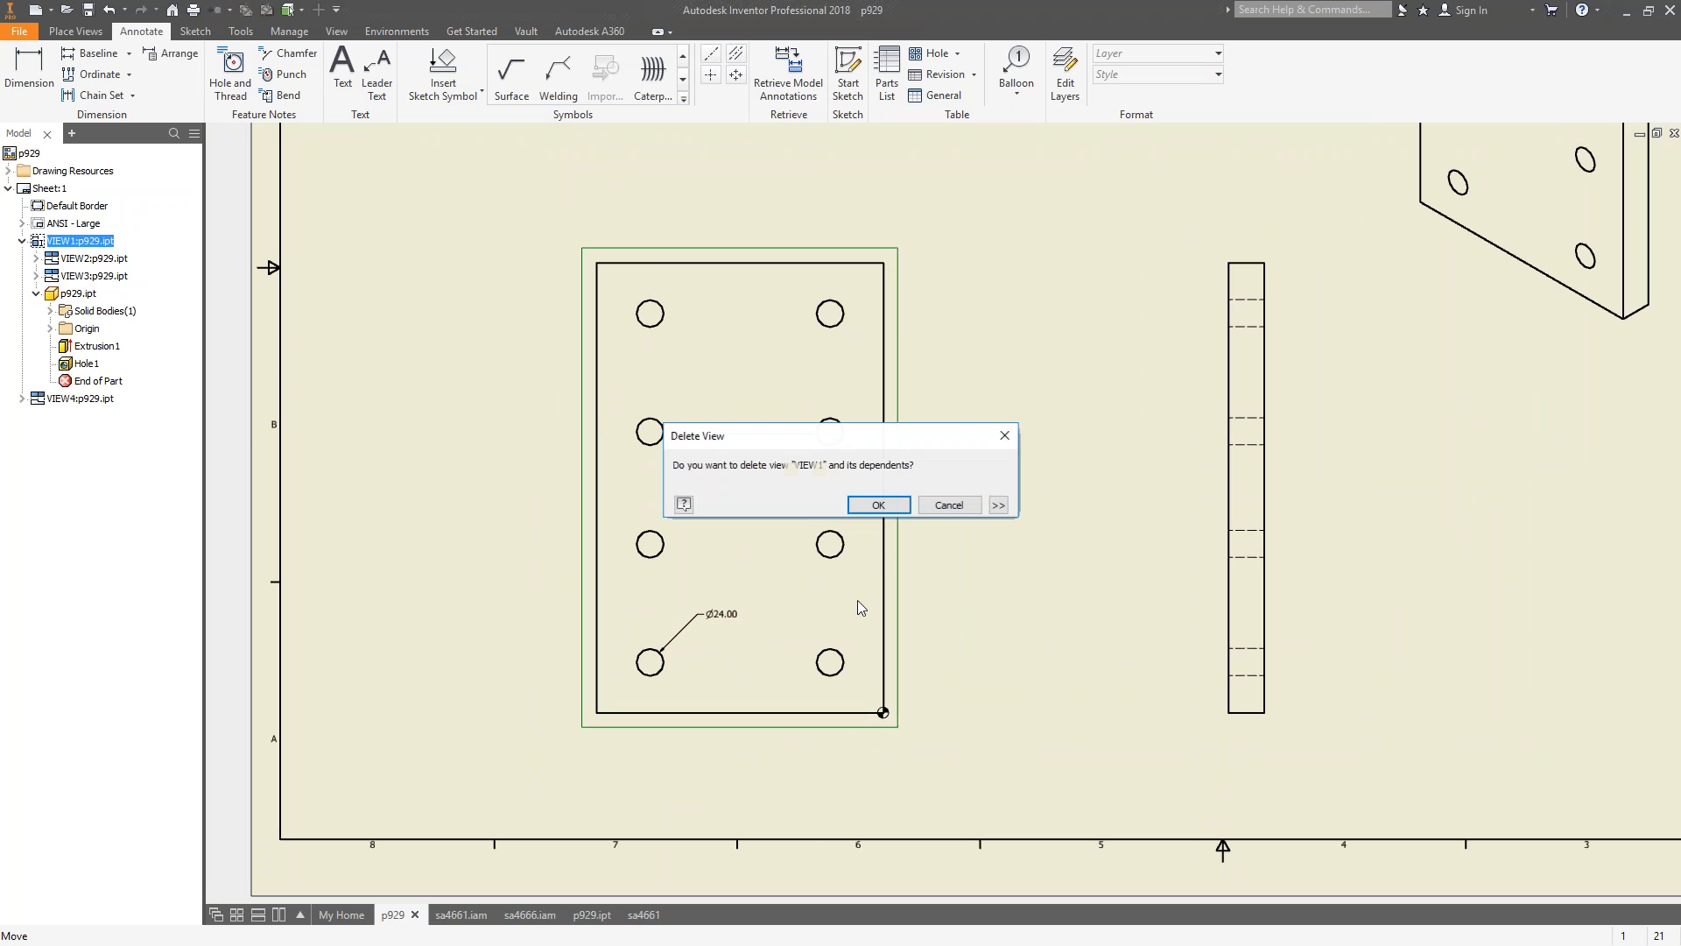
{"action": "left_click", "coordinate": [950, 505]}
{"action": "left_click", "coordinate": [720, 615]}
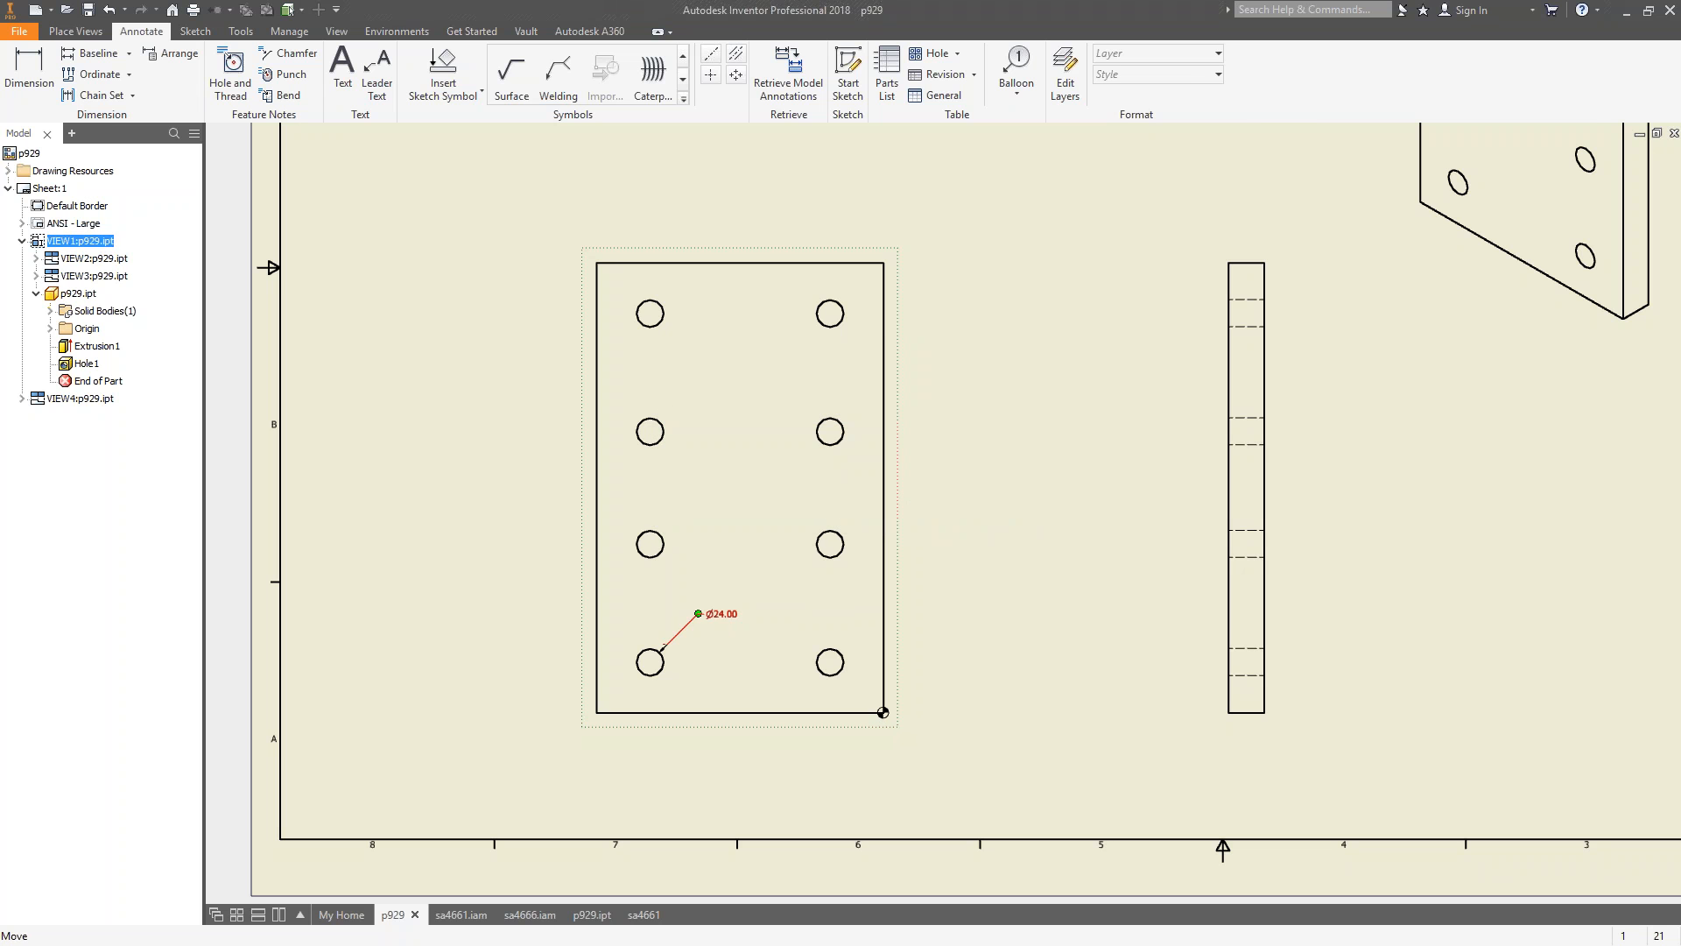
{"action": "key", "text": "Delete"}
Try to add a Centered Pattern of center marks over the plate's eight holes, with the upper-left hole as the pattern center.
{"action": "scroll", "coordinate": [1007, 536], "scroll_direction": "down", "scroll_amount": 2}
{"action": "scroll", "coordinate": [1031, 507], "scroll_direction": "down", "scroll_amount": 2}
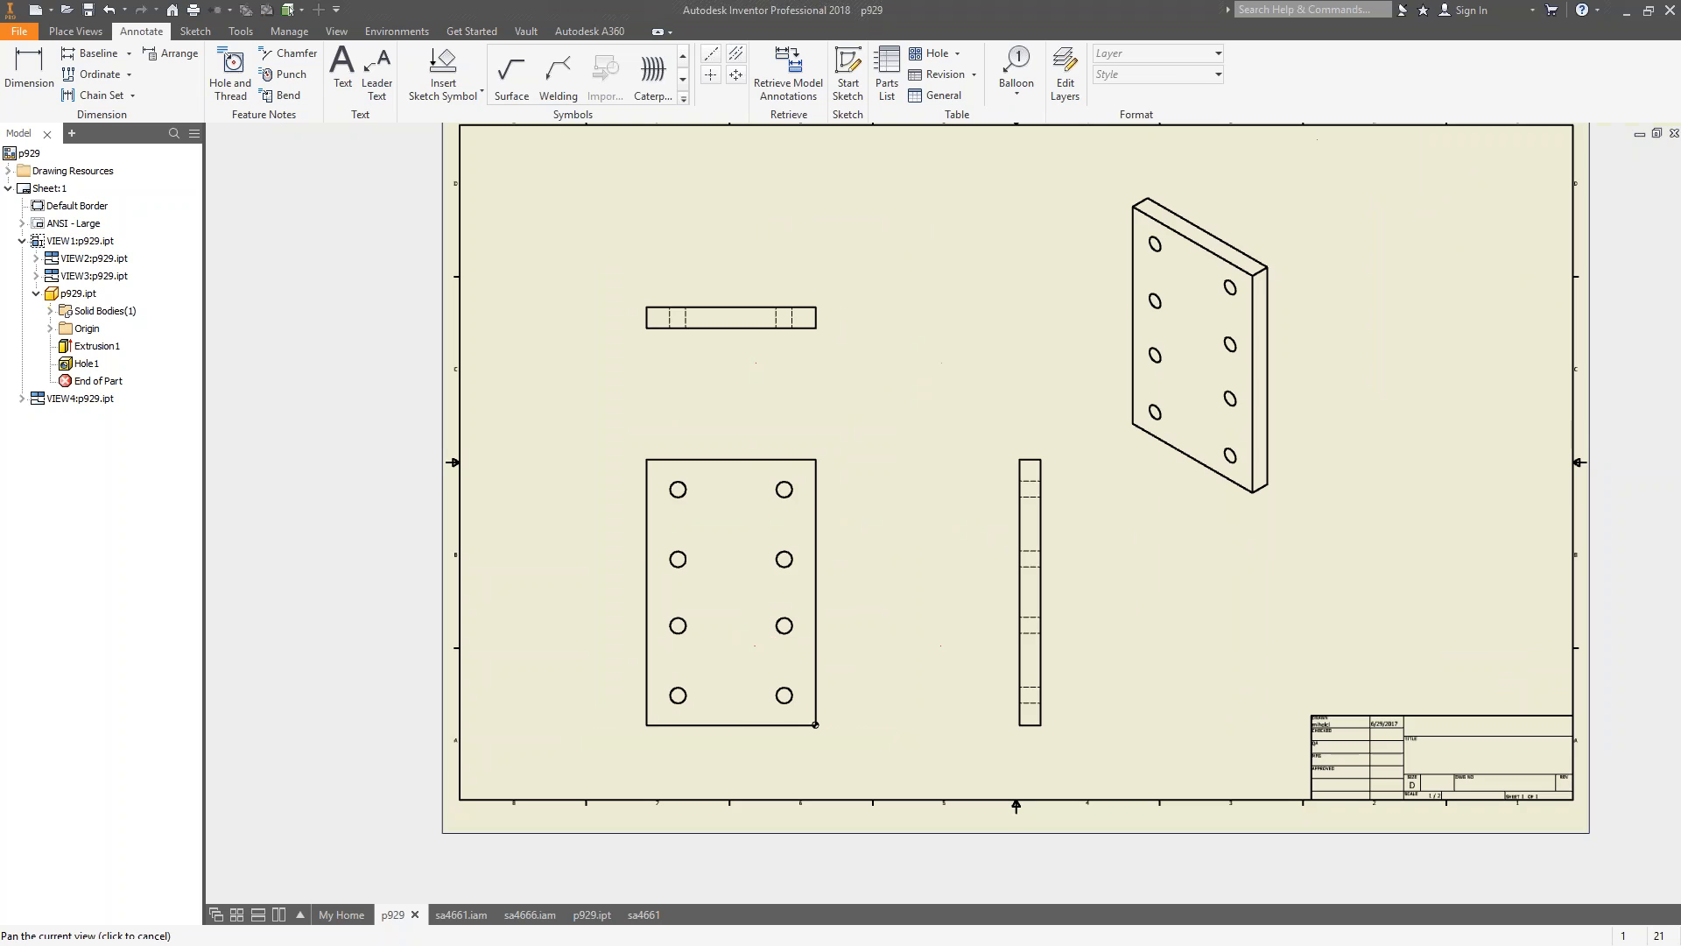
{"action": "scroll", "coordinate": [775, 587], "scroll_direction": "up", "scroll_amount": 5}
{"action": "middle_click_drag", "start_coordinate": [767, 581], "coordinate": [841, 456]}
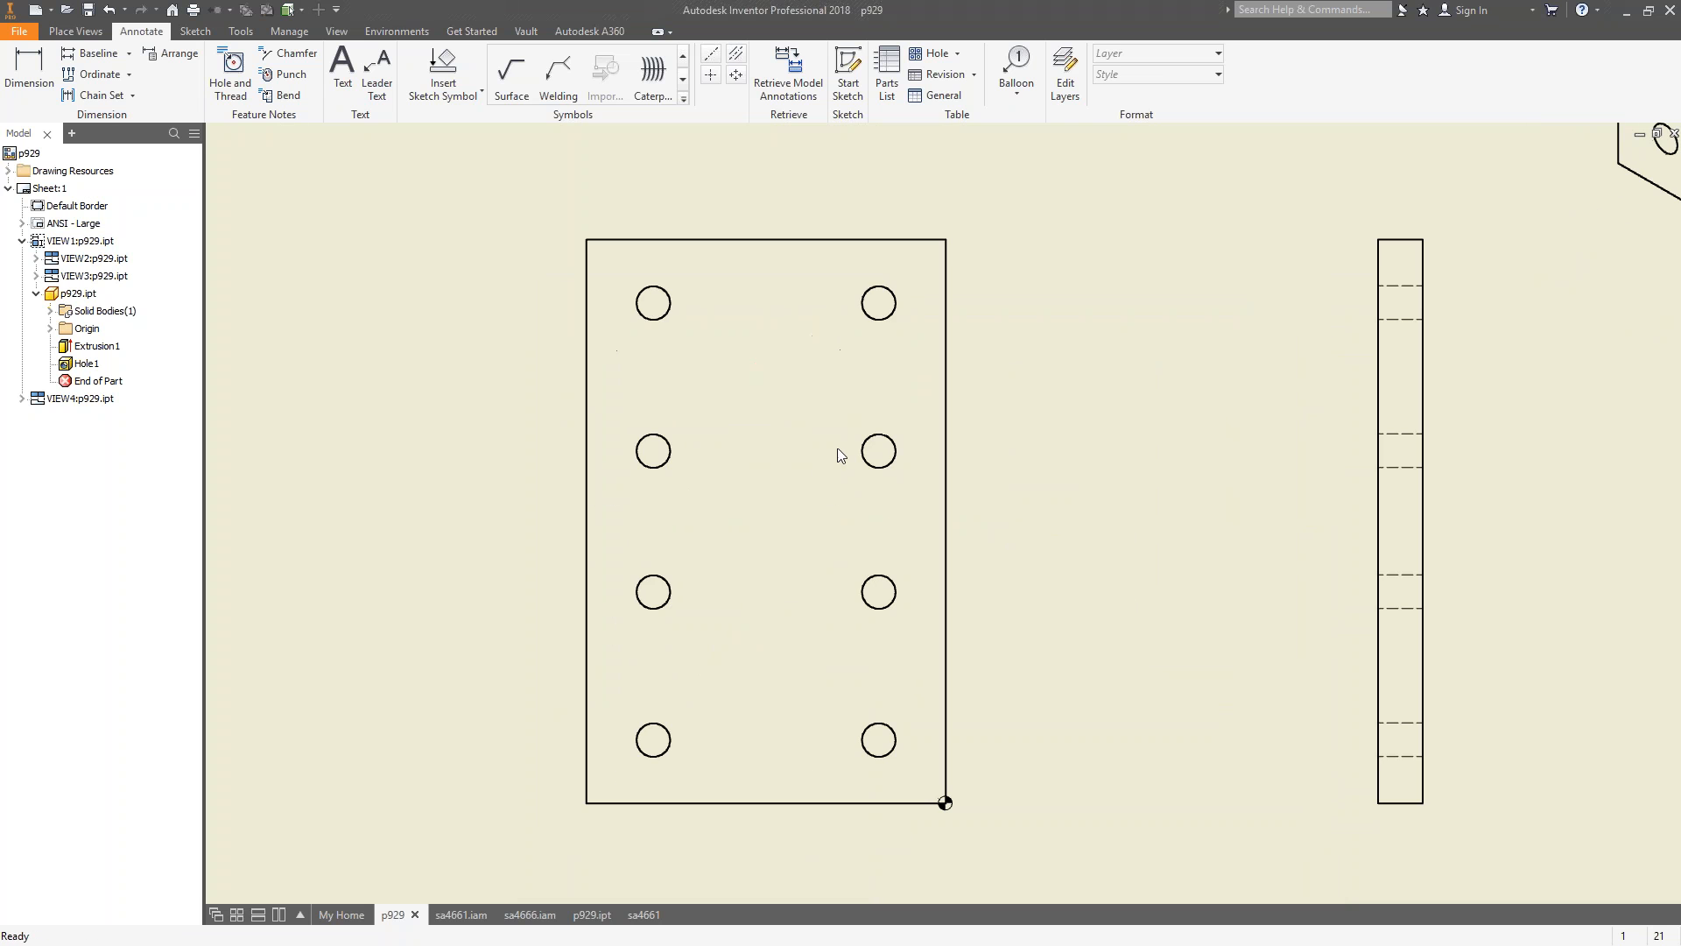
{"action": "left_click", "coordinate": [737, 76]}
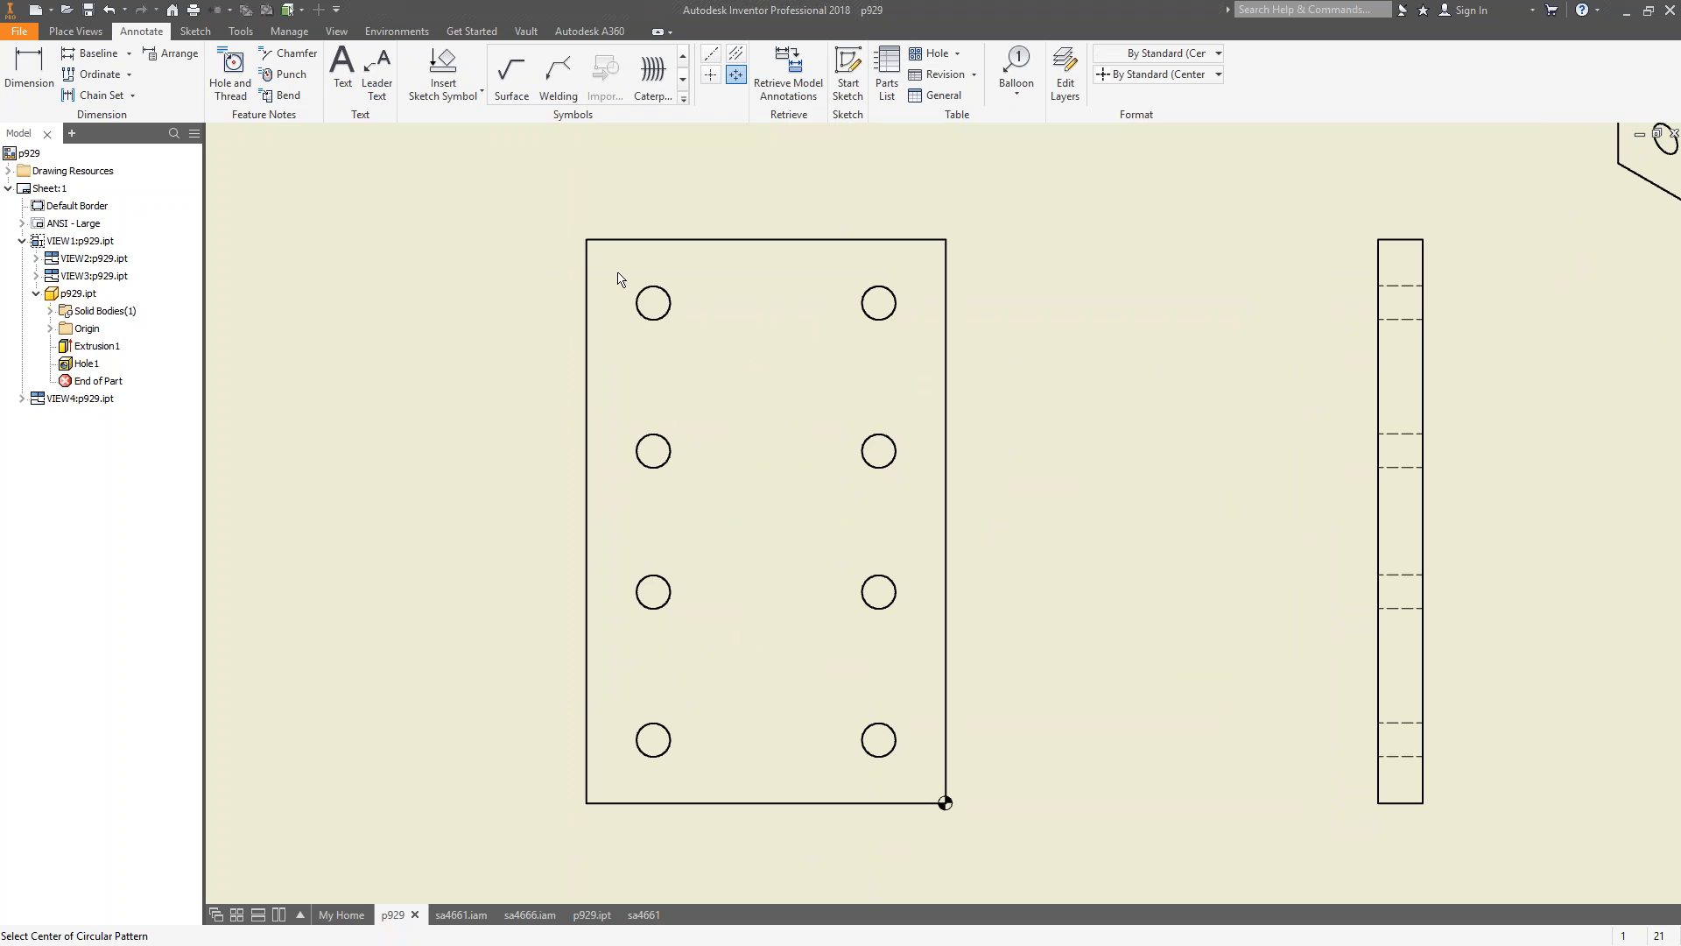
{"action": "left_click", "coordinate": [665, 318]}
{"action": "left_click", "coordinate": [883, 317]}
{"action": "left_click", "coordinate": [674, 459]}
{"action": "left_click", "coordinate": [895, 453]}
{"action": "left_click", "coordinate": [675, 581]}
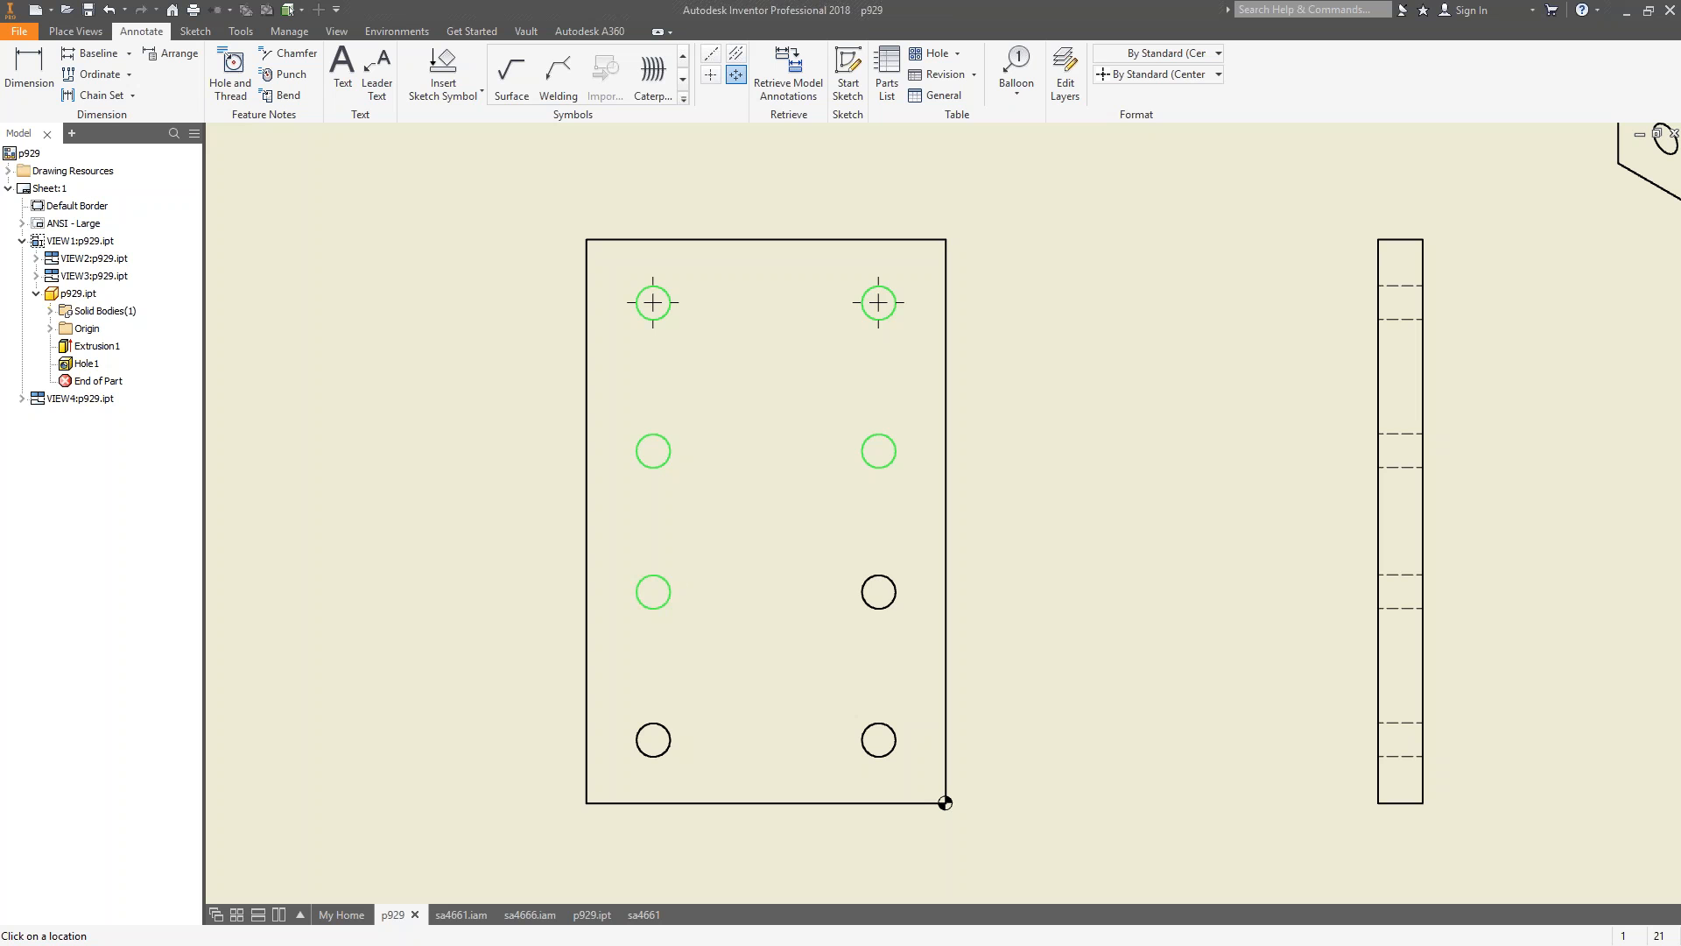
{"action": "left_click", "coordinate": [894, 585]}
{"action": "left_click", "coordinate": [670, 728]}
{"action": "left_click", "coordinate": [879, 738]}
{"action": "right_click", "coordinate": [827, 667]}
{"action": "left_click", "coordinate": [902, 669]}
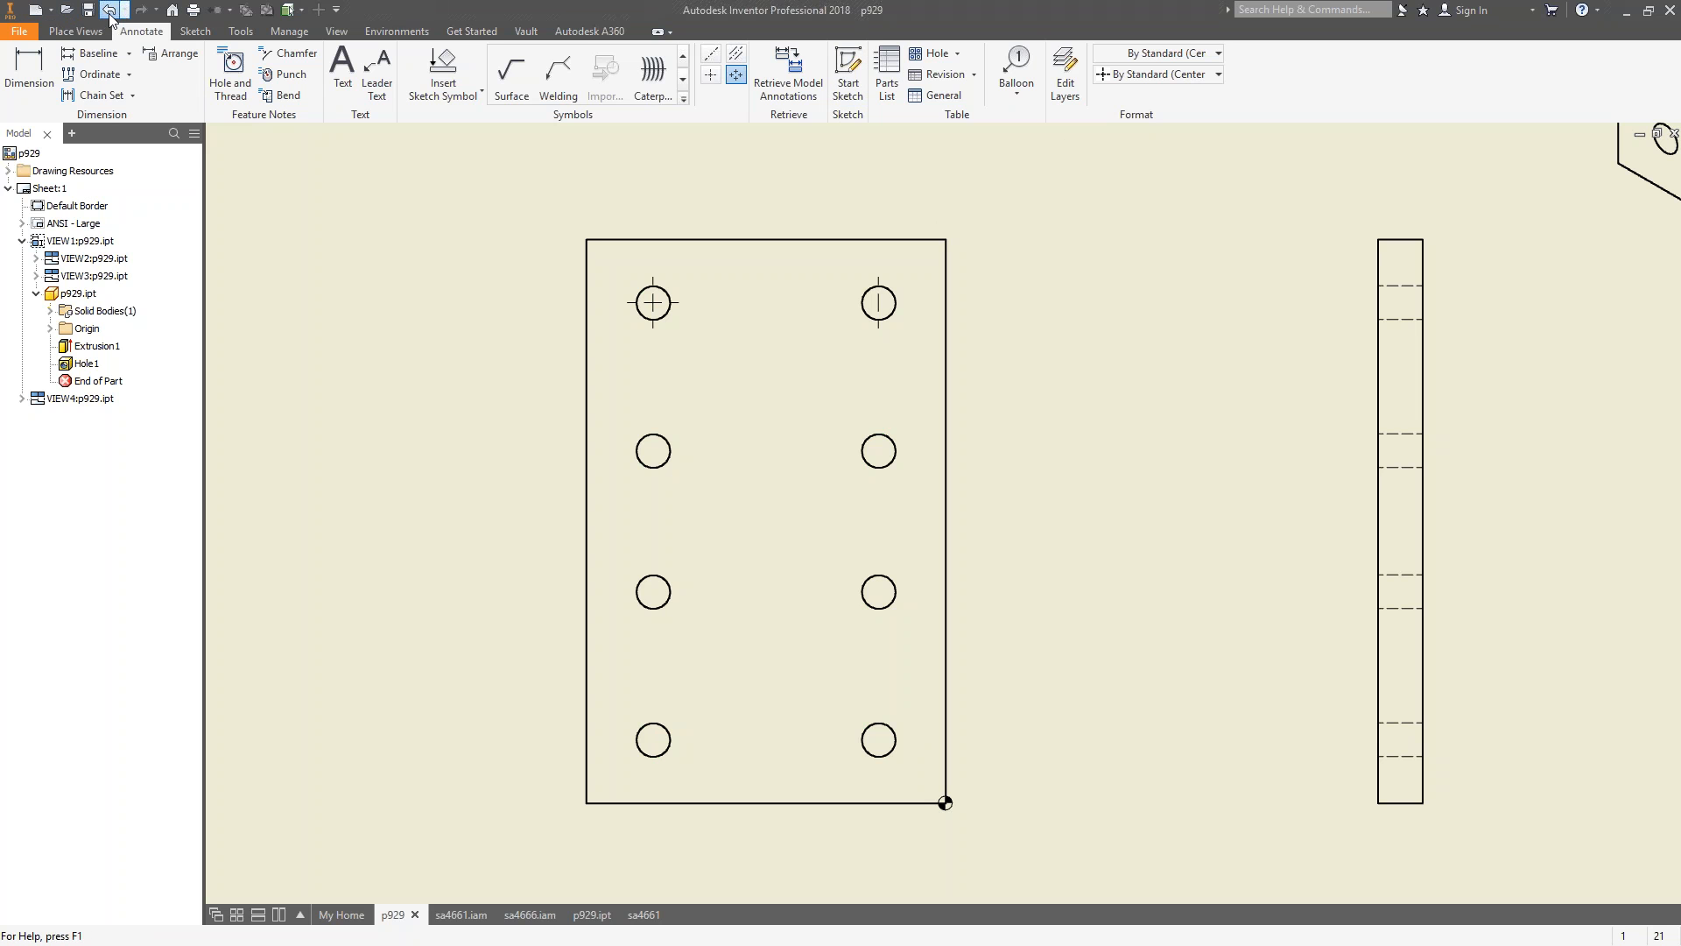
Undo the centered pattern of center marks on the plate's upper holes.
{"action": "left_click", "coordinate": [109, 11]}
{"action": "left_click", "coordinate": [109, 10]}
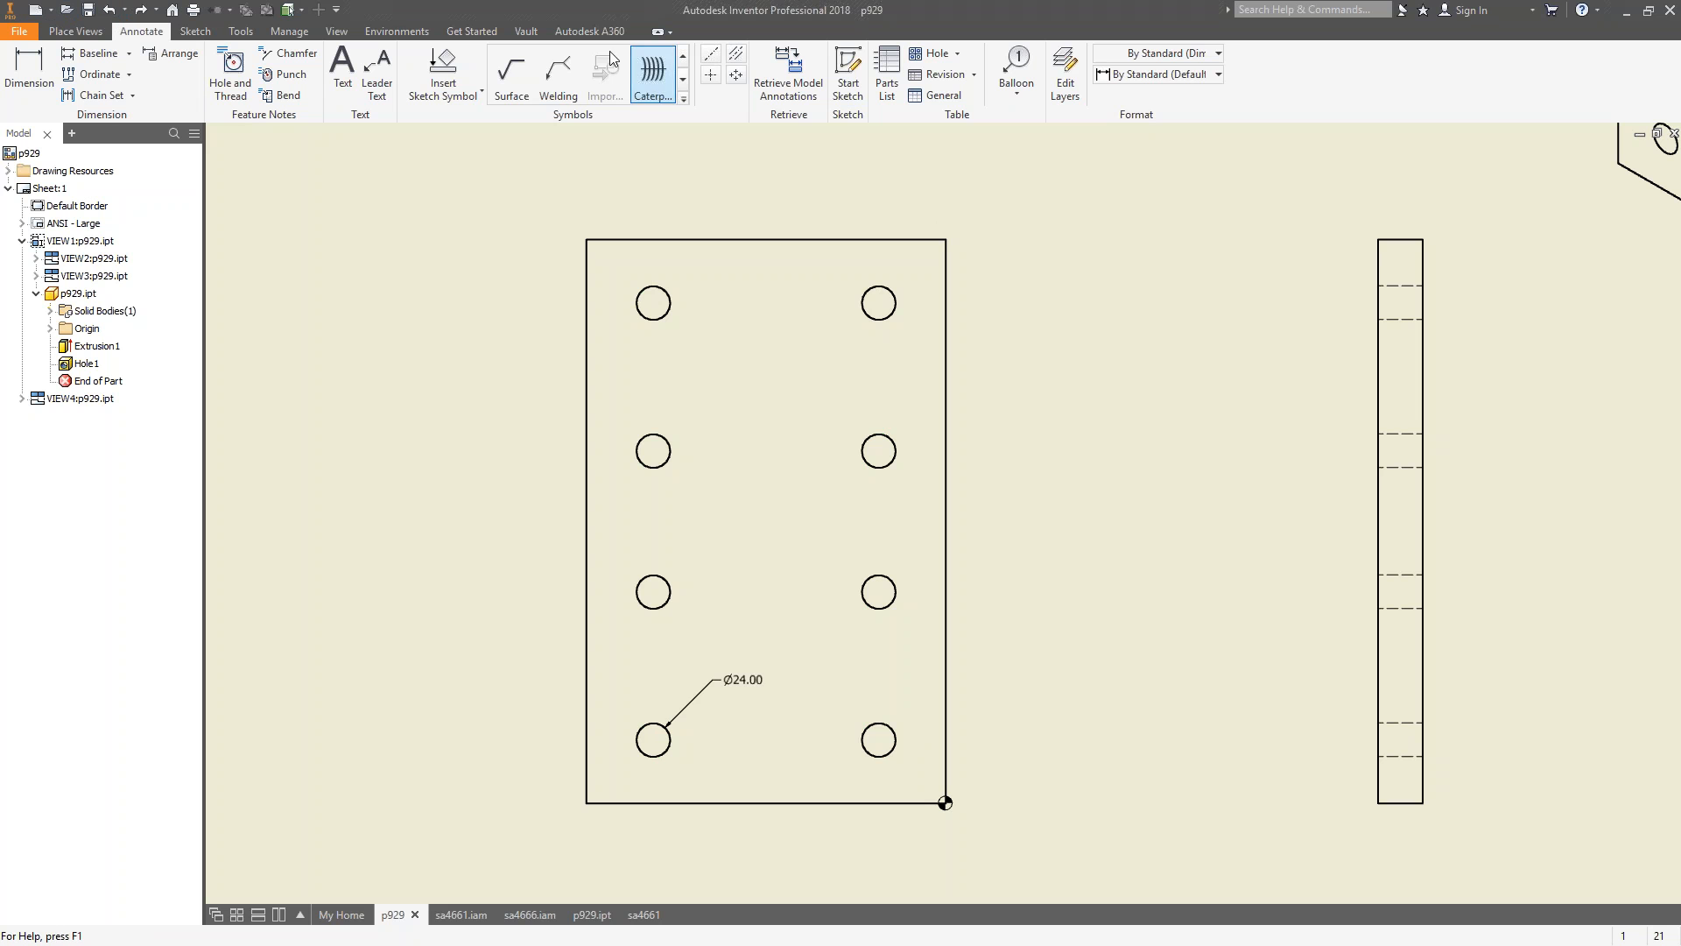
{"action": "left_click", "coordinate": [736, 75]}
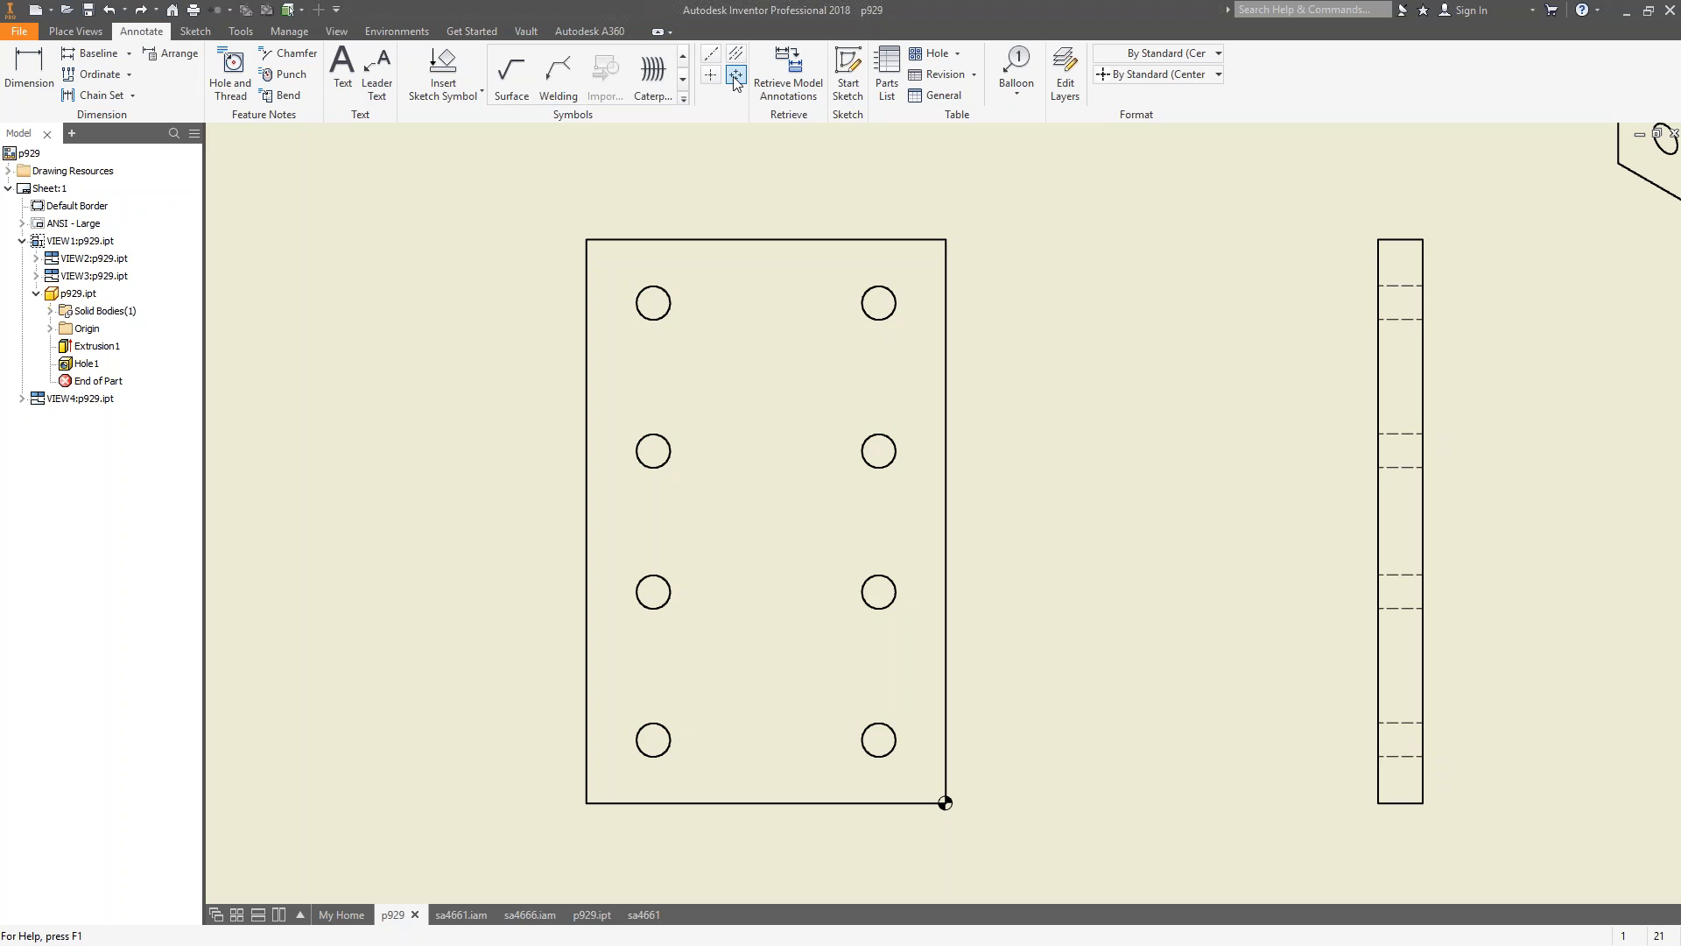
Add an individual center mark to each of the eight holes in the plate's front view.
{"action": "left_click", "coordinate": [710, 76]}
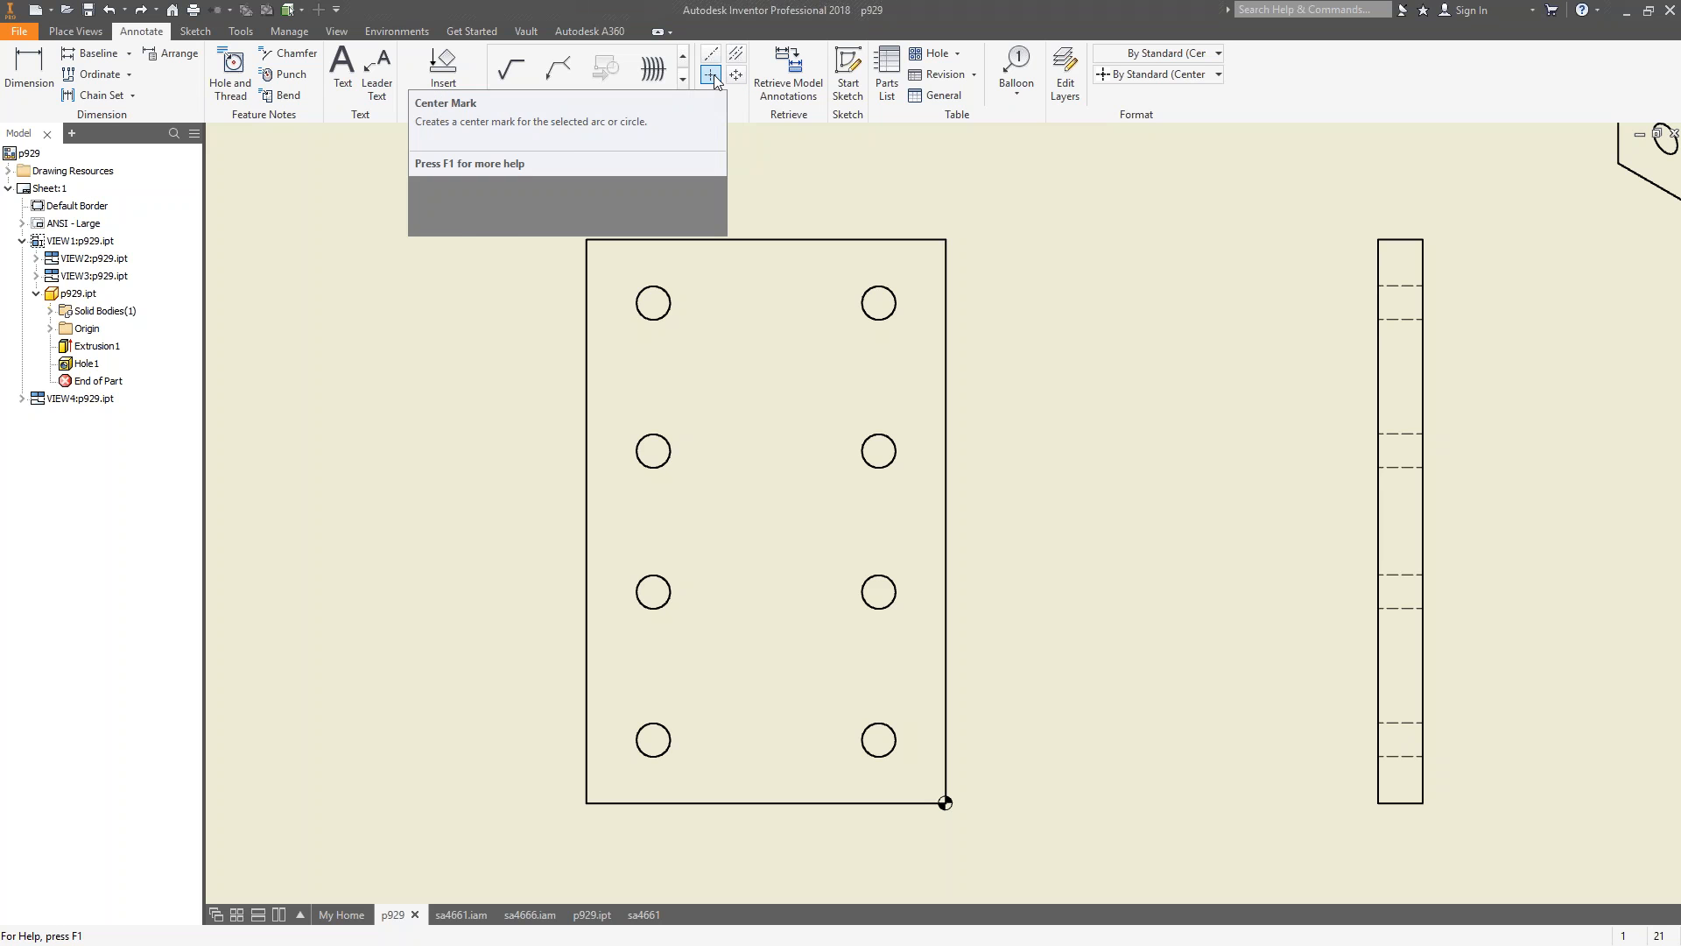
{"action": "left_click", "coordinate": [653, 287]}
{"action": "left_click", "coordinate": [879, 286]}
{"action": "left_click", "coordinate": [653, 467]}
{"action": "left_click", "coordinate": [878, 468]}
{"action": "left_click", "coordinate": [653, 608]}
{"action": "left_click", "coordinate": [878, 609]}
{"action": "left_click", "coordinate": [637, 740]}
{"action": "left_click", "coordinate": [862, 740]}
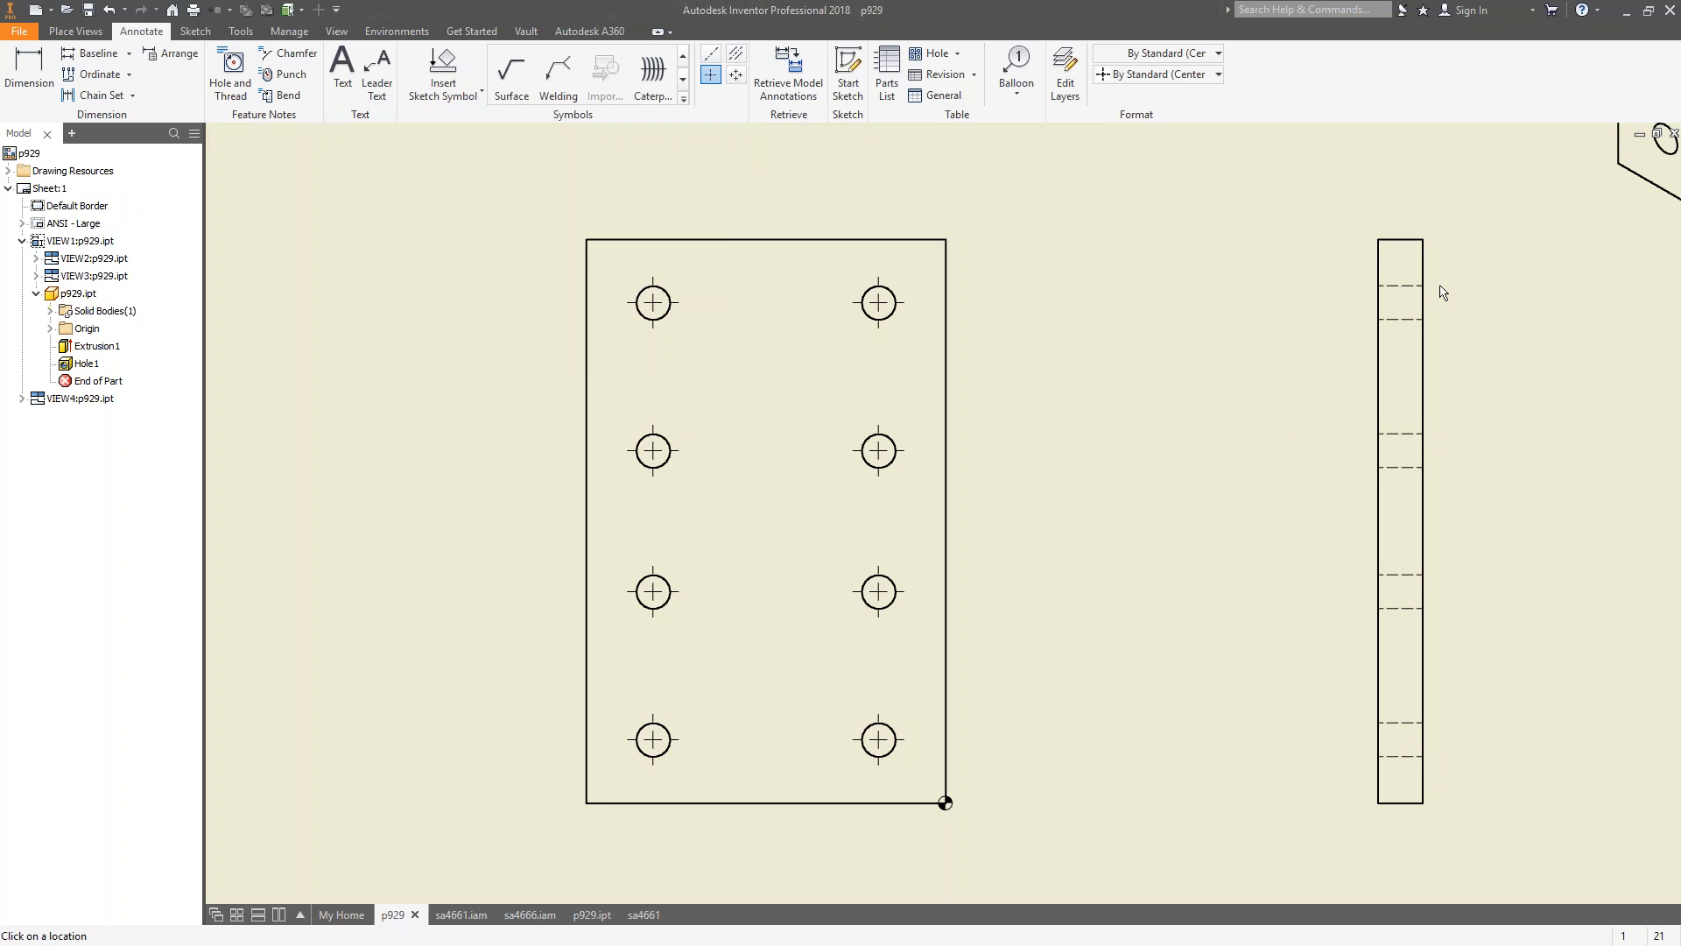
Try to draw a Centerline through the midpoints of the uppermost hole's two hidden lines in the side view.
{"action": "left_click", "coordinate": [710, 56]}
{"action": "left_click", "coordinate": [1399, 286]}
{"action": "left_click", "coordinate": [1405, 319]}
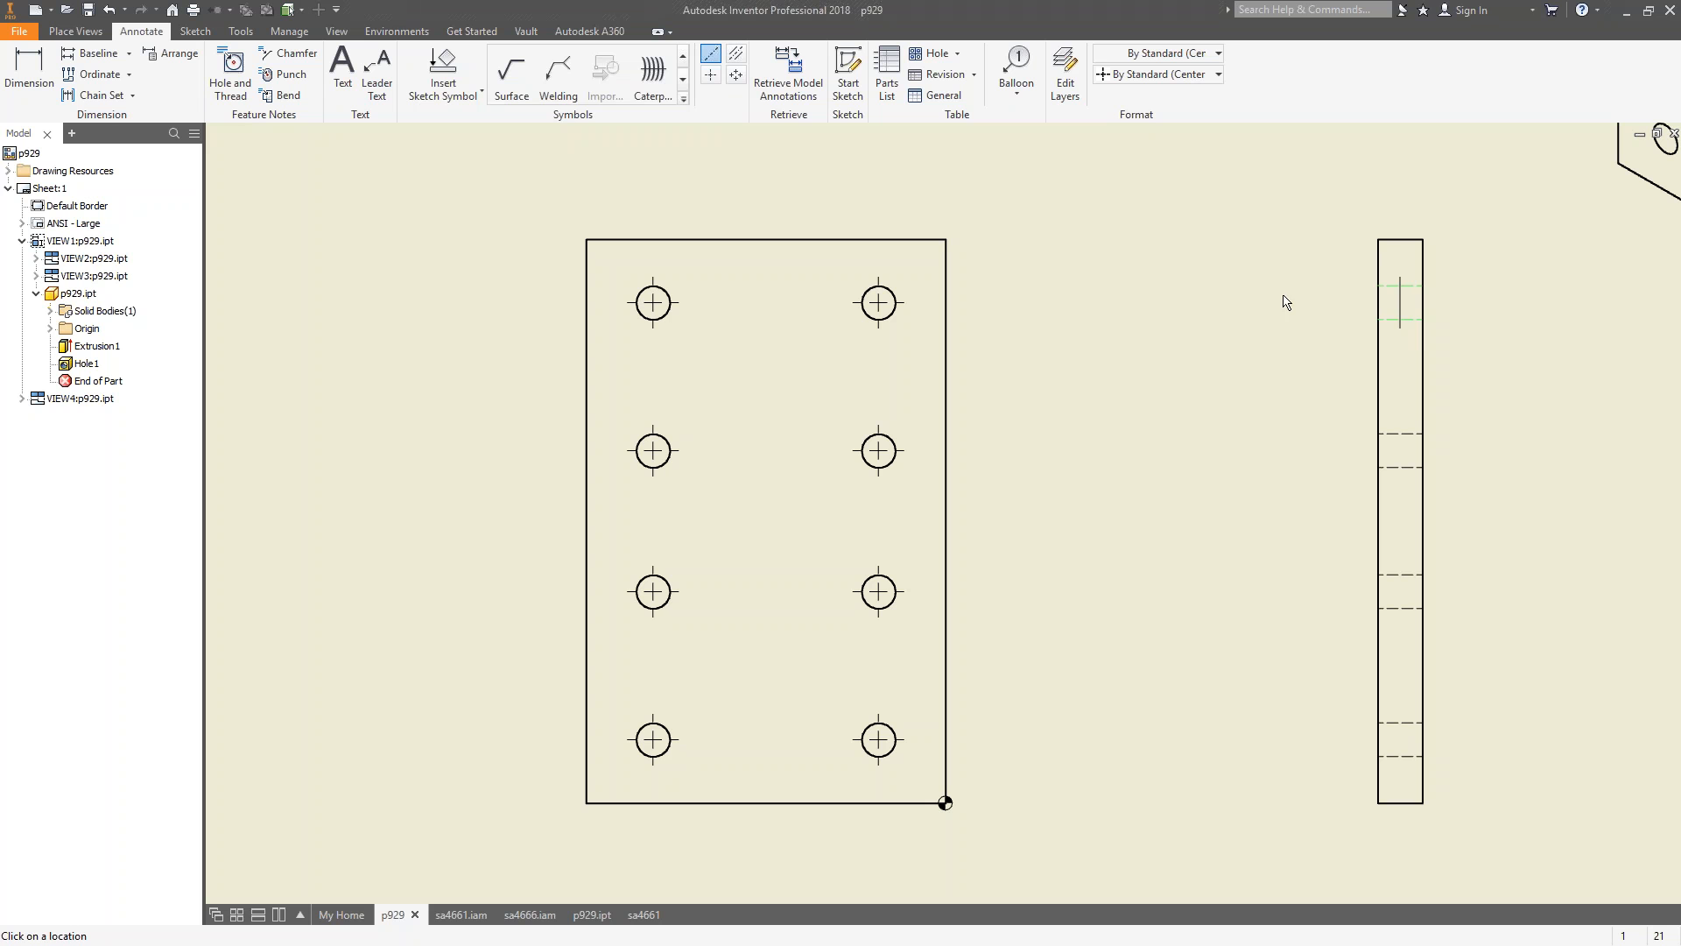
{"action": "key", "text": "Escape"}
Add a Centerline Bisector between the uppermost hole's two hidden lines in the plate's side view.
{"action": "left_click", "coordinate": [710, 74]}
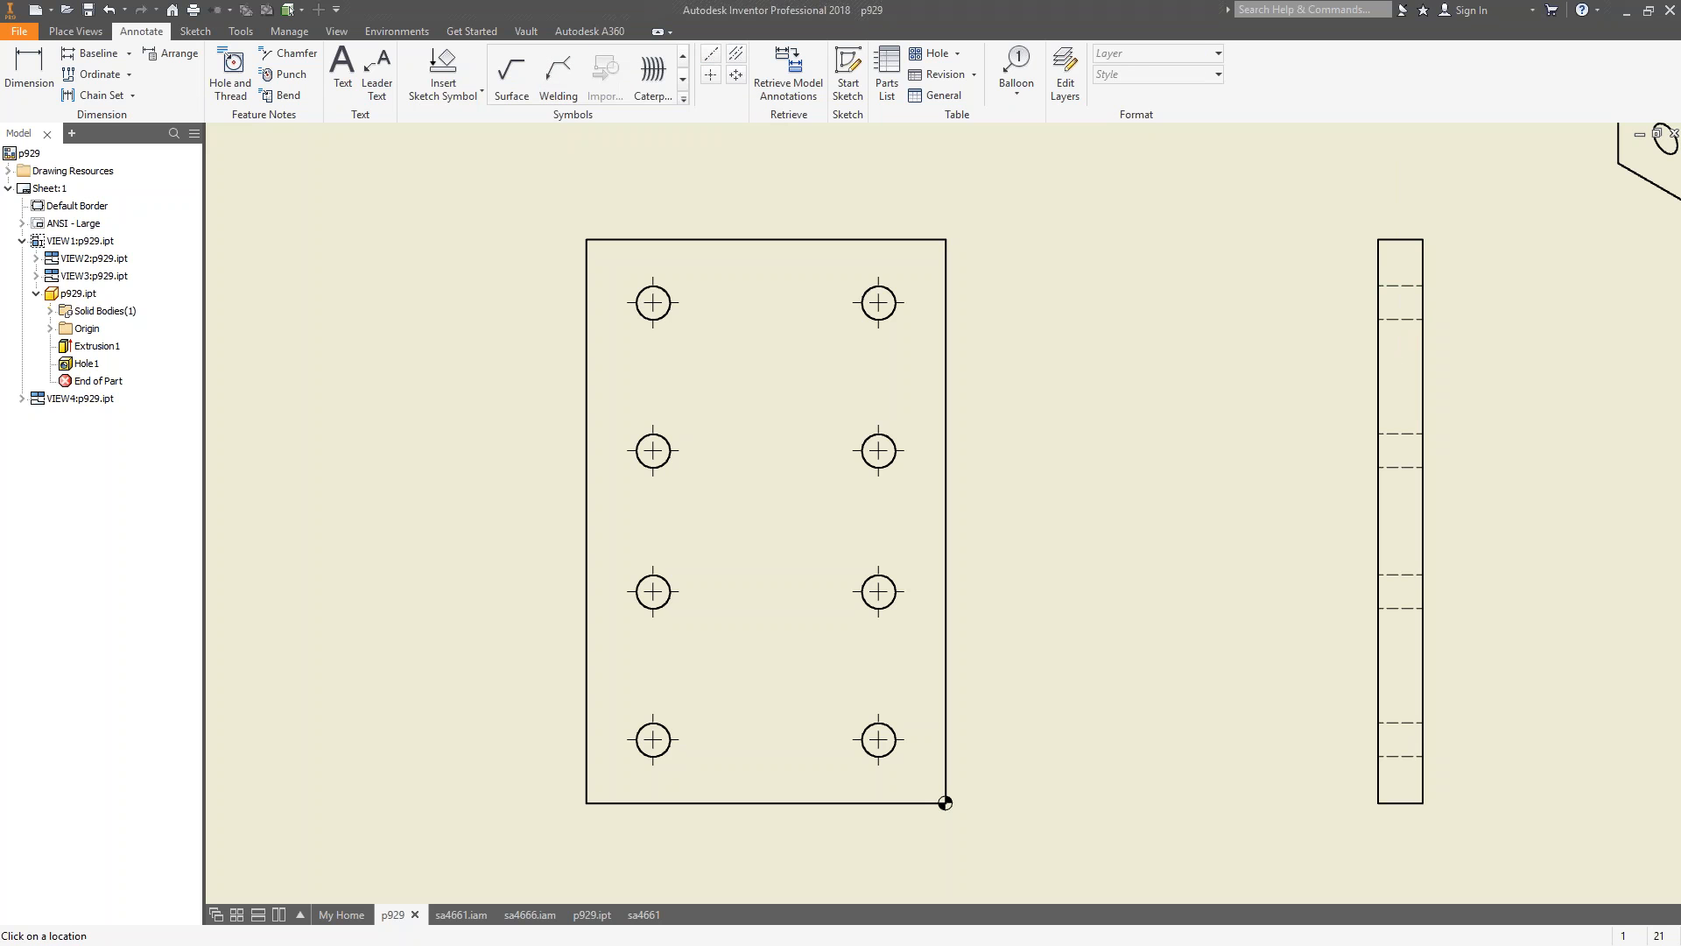
{"action": "left_click", "coordinate": [736, 58]}
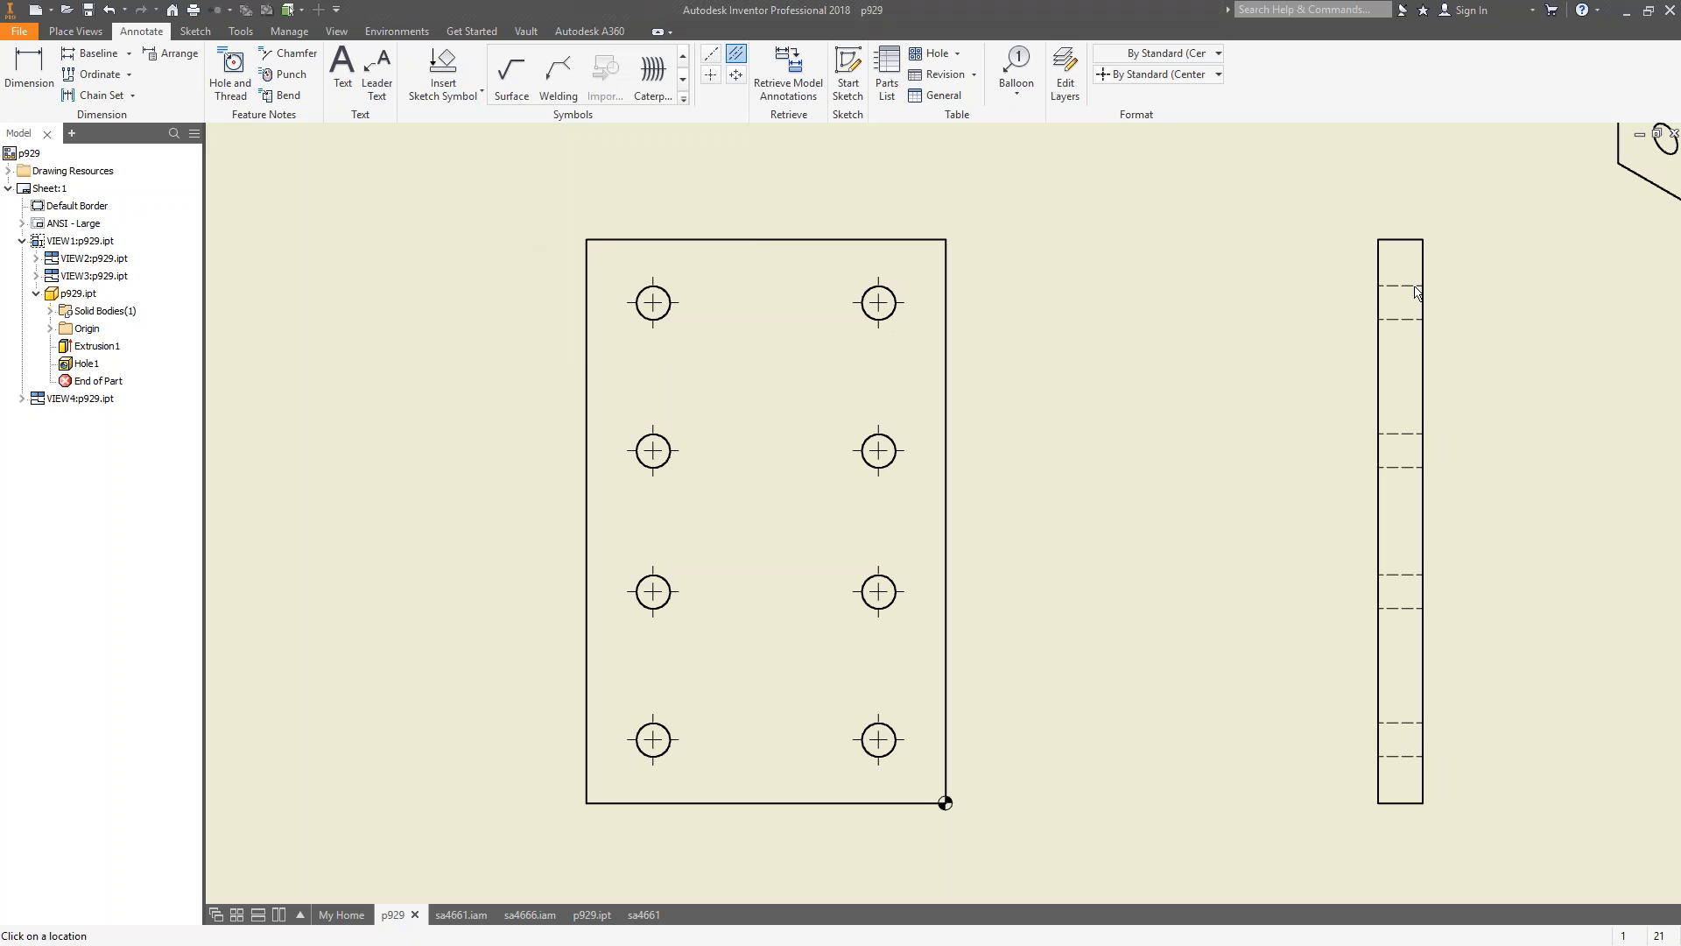
Add centerline bisectors between the hidden hole edges for all four holes in the side view.
{"action": "left_click", "coordinate": [1399, 319]}
{"action": "left_click", "coordinate": [1399, 434]}
{"action": "left_click", "coordinate": [1399, 467]}
{"action": "left_click", "coordinate": [1399, 575]}
{"action": "left_click", "coordinate": [1399, 607]}
{"action": "left_click", "coordinate": [1399, 722]}
{"action": "left_click", "coordinate": [1399, 756]}
Extend the center marks of the left holes in the top two rows to the holes opposite them.
{"action": "left_click", "coordinate": [678, 302]}
{"action": "left_click_drag", "start_coordinate": [751, 316], "coordinate": [858, 332]}
{"action": "left_click", "coordinate": [678, 451]}
{"action": "left_click_drag", "start_coordinate": [737, 451], "coordinate": [854, 450]}
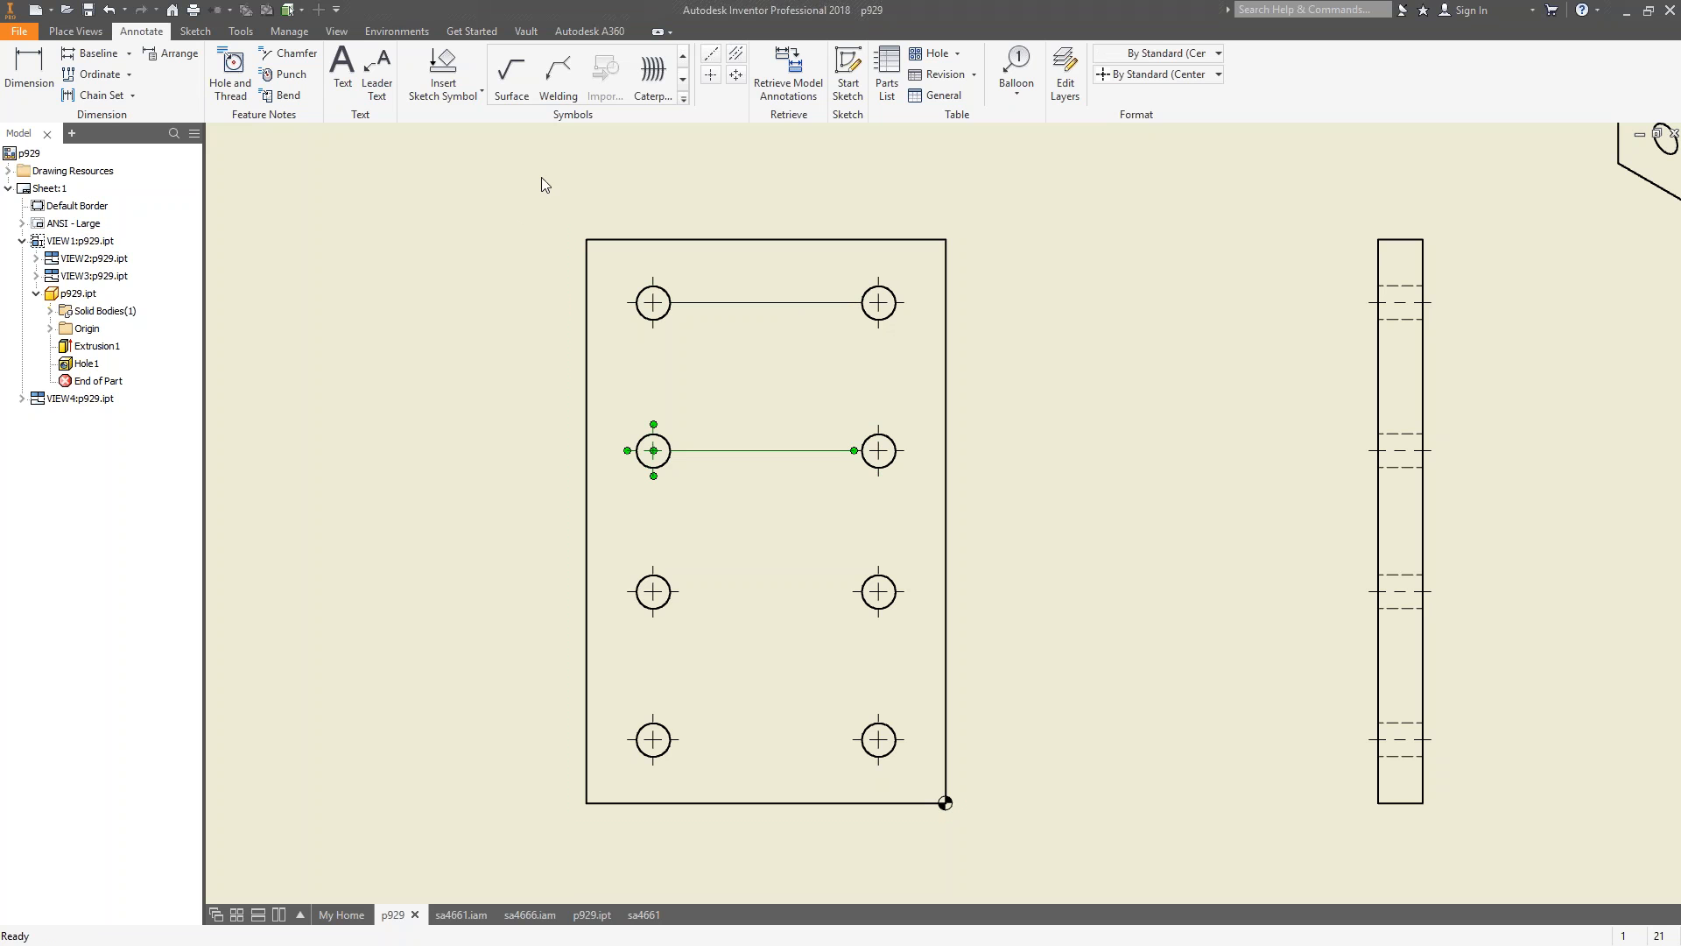
Undo the extended center marks, the front view's hole center marks and the side view's centerlines.
{"action": "left_click", "coordinate": [109, 11]}
{"action": "left_click", "coordinate": [109, 11]}
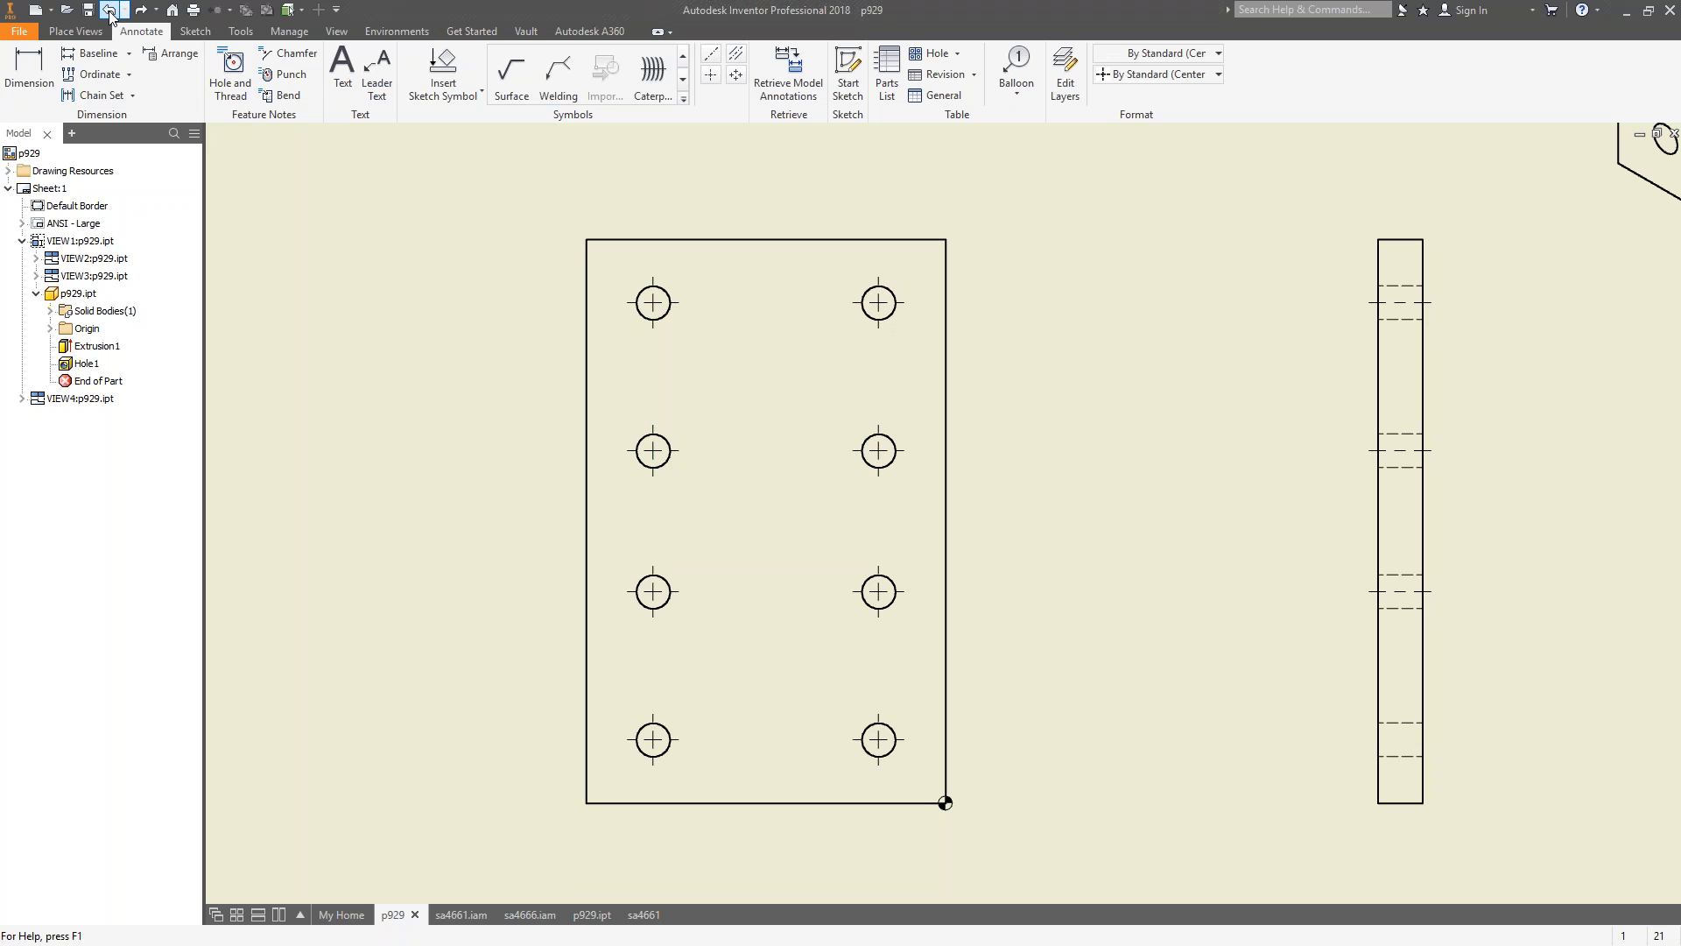
{"action": "left_click", "coordinate": [109, 10]}
{"action": "left_click", "coordinate": [109, 11]}
{"action": "left_click", "coordinate": [109, 11]}
{"action": "left_click", "coordinate": [109, 11]}
{"action": "left_click", "coordinate": [109, 10]}
{"action": "left_click", "coordinate": [110, 11]}
{"action": "key", "text": "ctrl+z"}
{"action": "key", "text": "ctrl+z"}
{"action": "key", "text": "ctrl+z"}
{"action": "key", "text": "ctrl+z"}
{"action": "key", "text": "ctrl+z"}
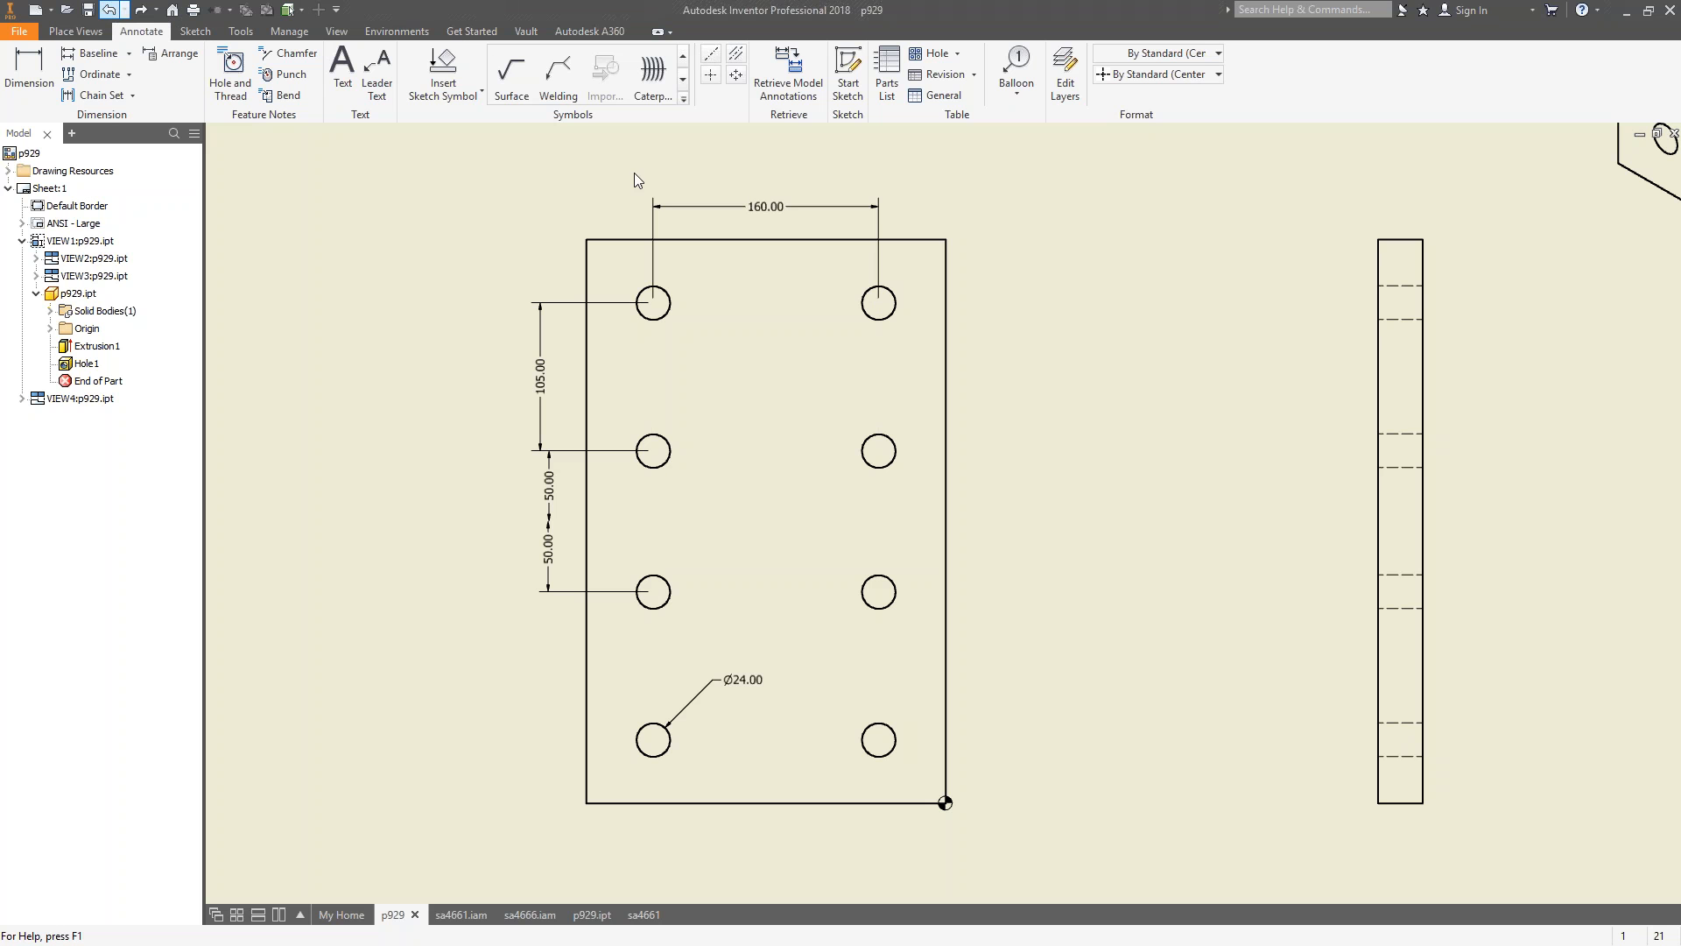
Delete the hole diameter dimension and undo the remaining dimensions on the front view.
{"action": "left_click", "coordinate": [726, 676]}
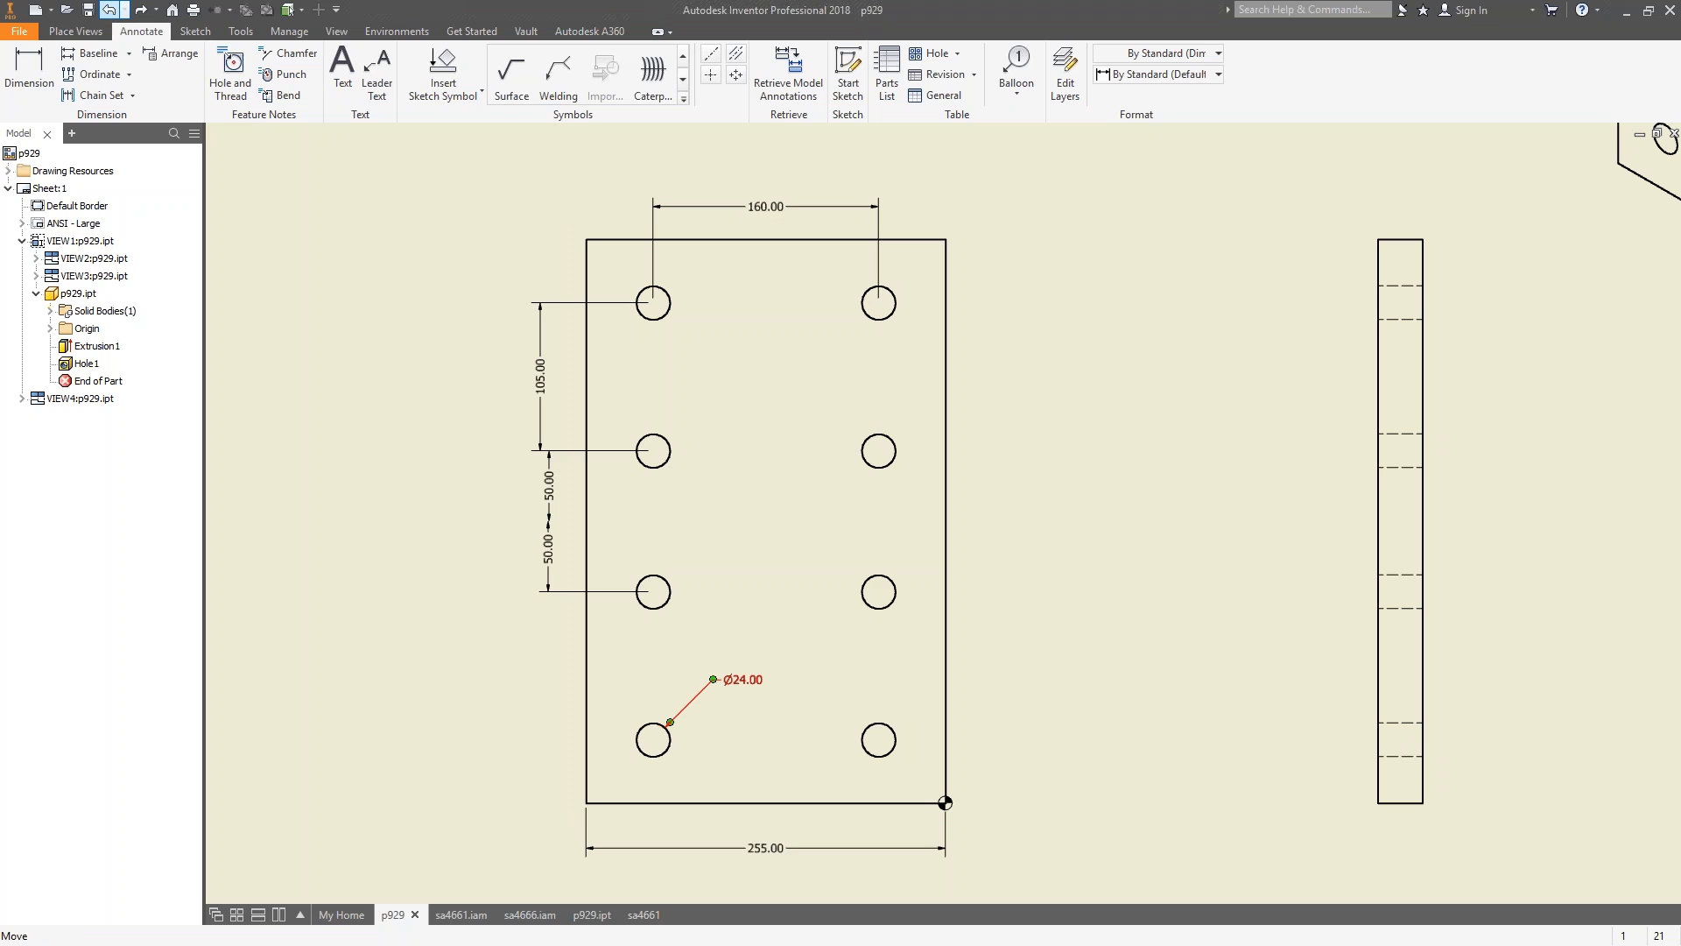
{"action": "key", "text": "Delete"}
{"action": "key", "text": "ctrl+z"}
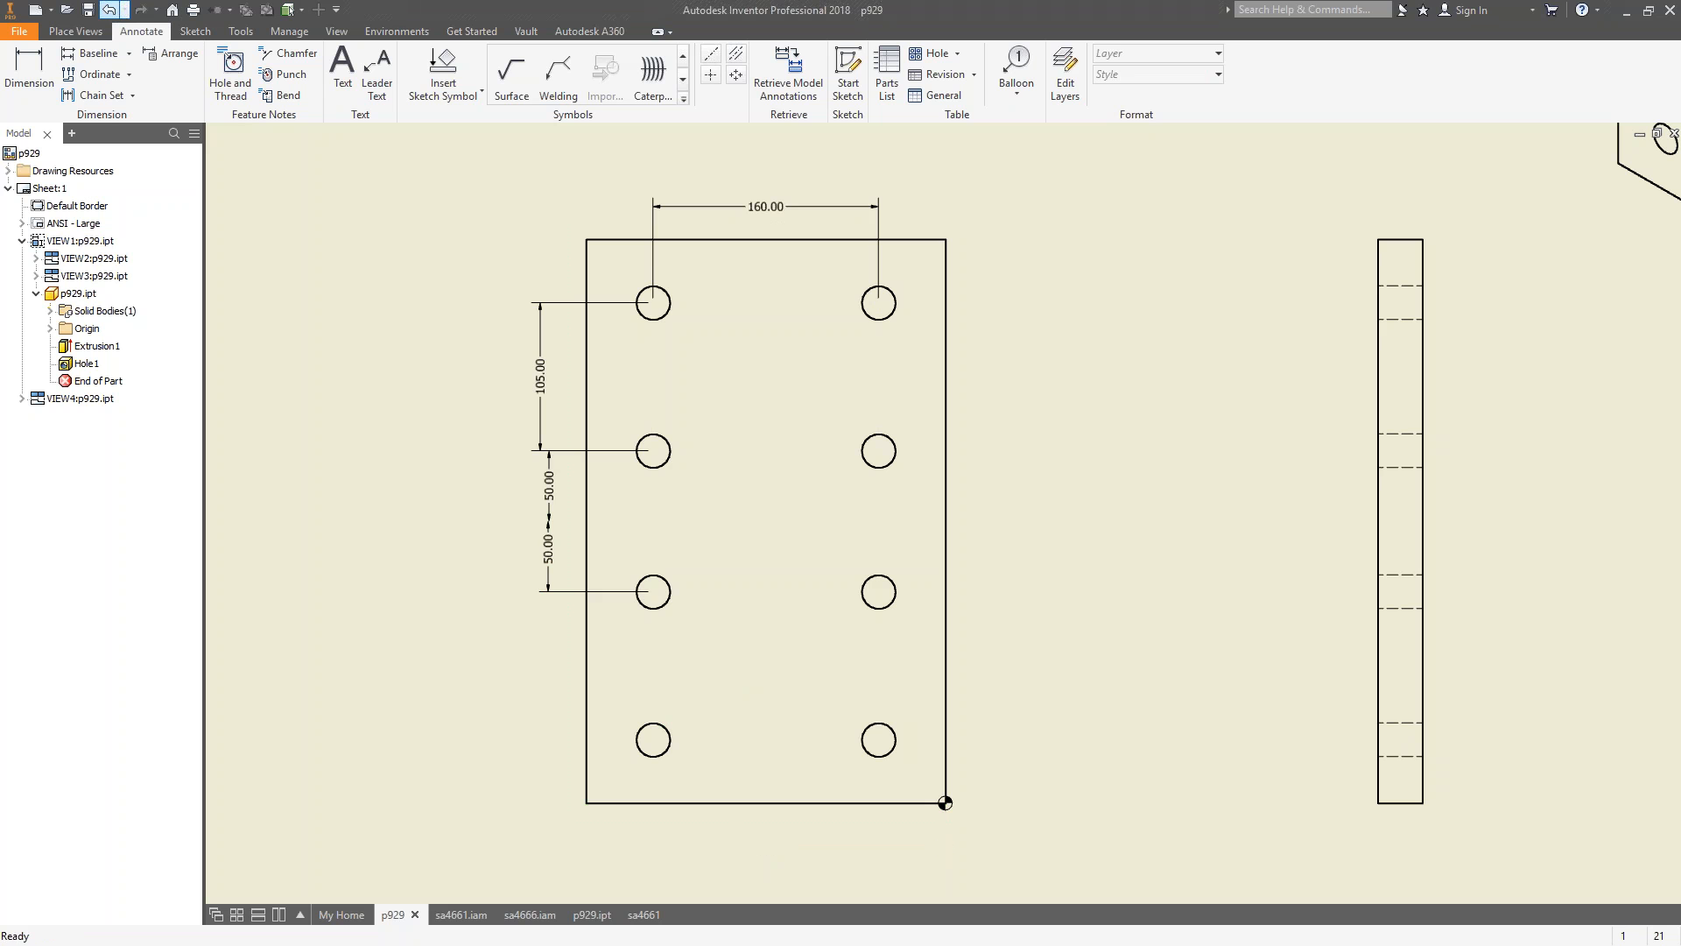
{"action": "key", "text": "ctrl+z"}
{"action": "key", "text": "ctrl+z"}
{"action": "key", "text": "ctrl+z"}
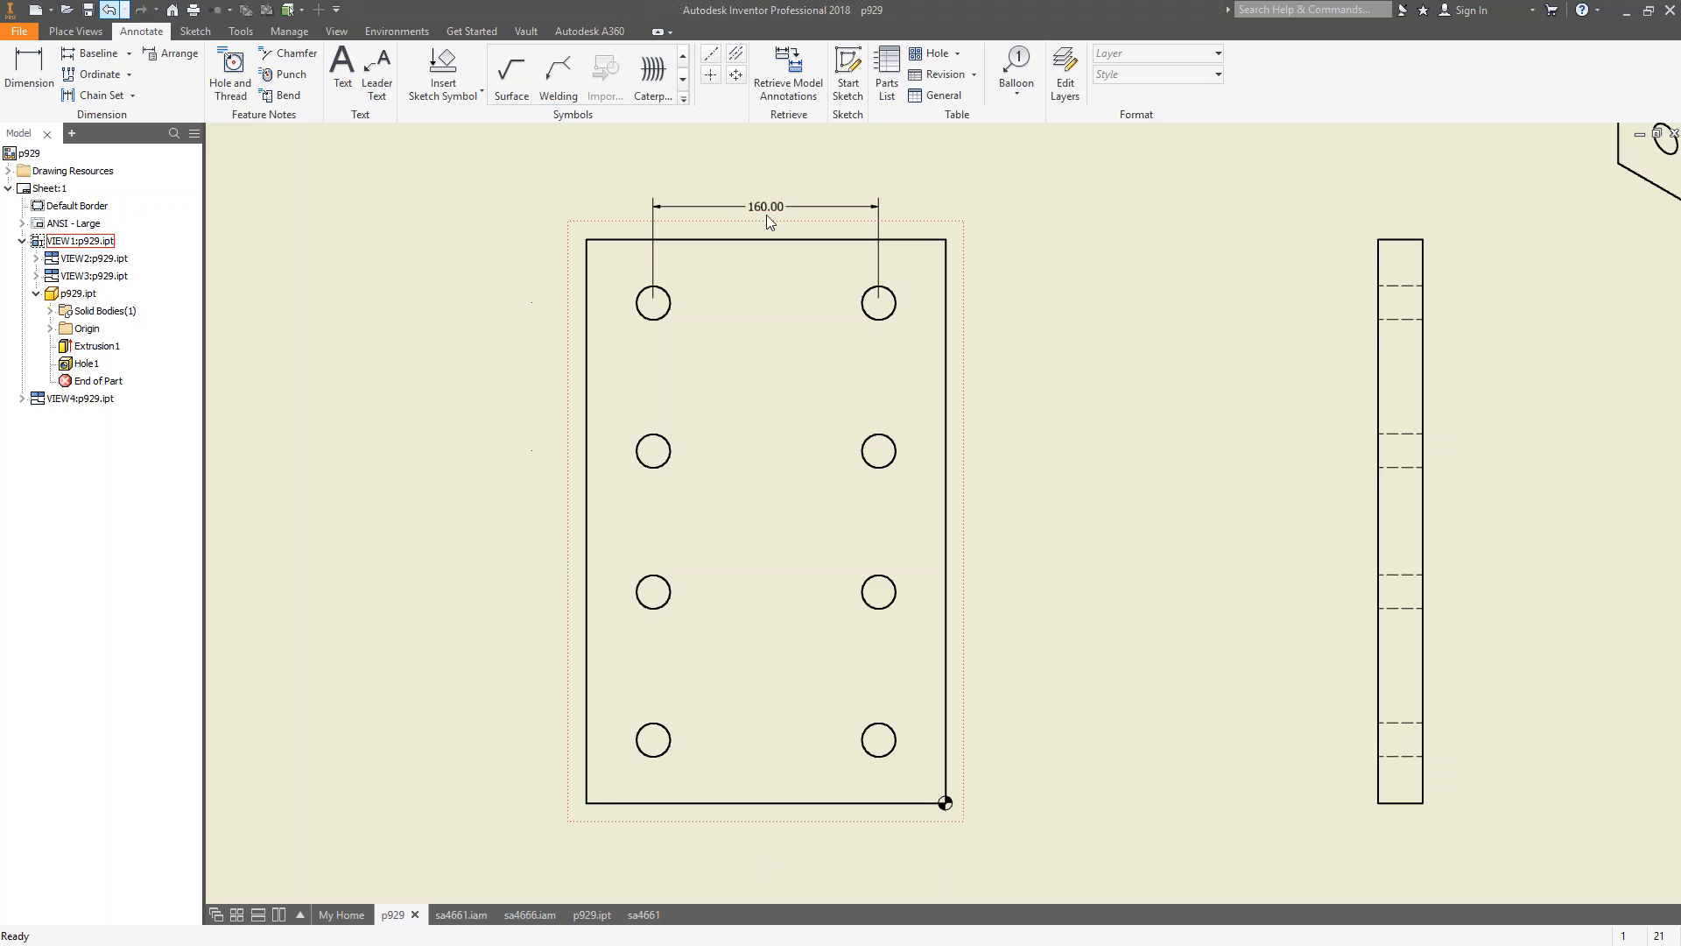
{"action": "key", "text": "ctrl+z"}
Draw a horizontal centerline through the two holes of the front view's top row.
{"action": "left_click", "coordinate": [711, 54]}
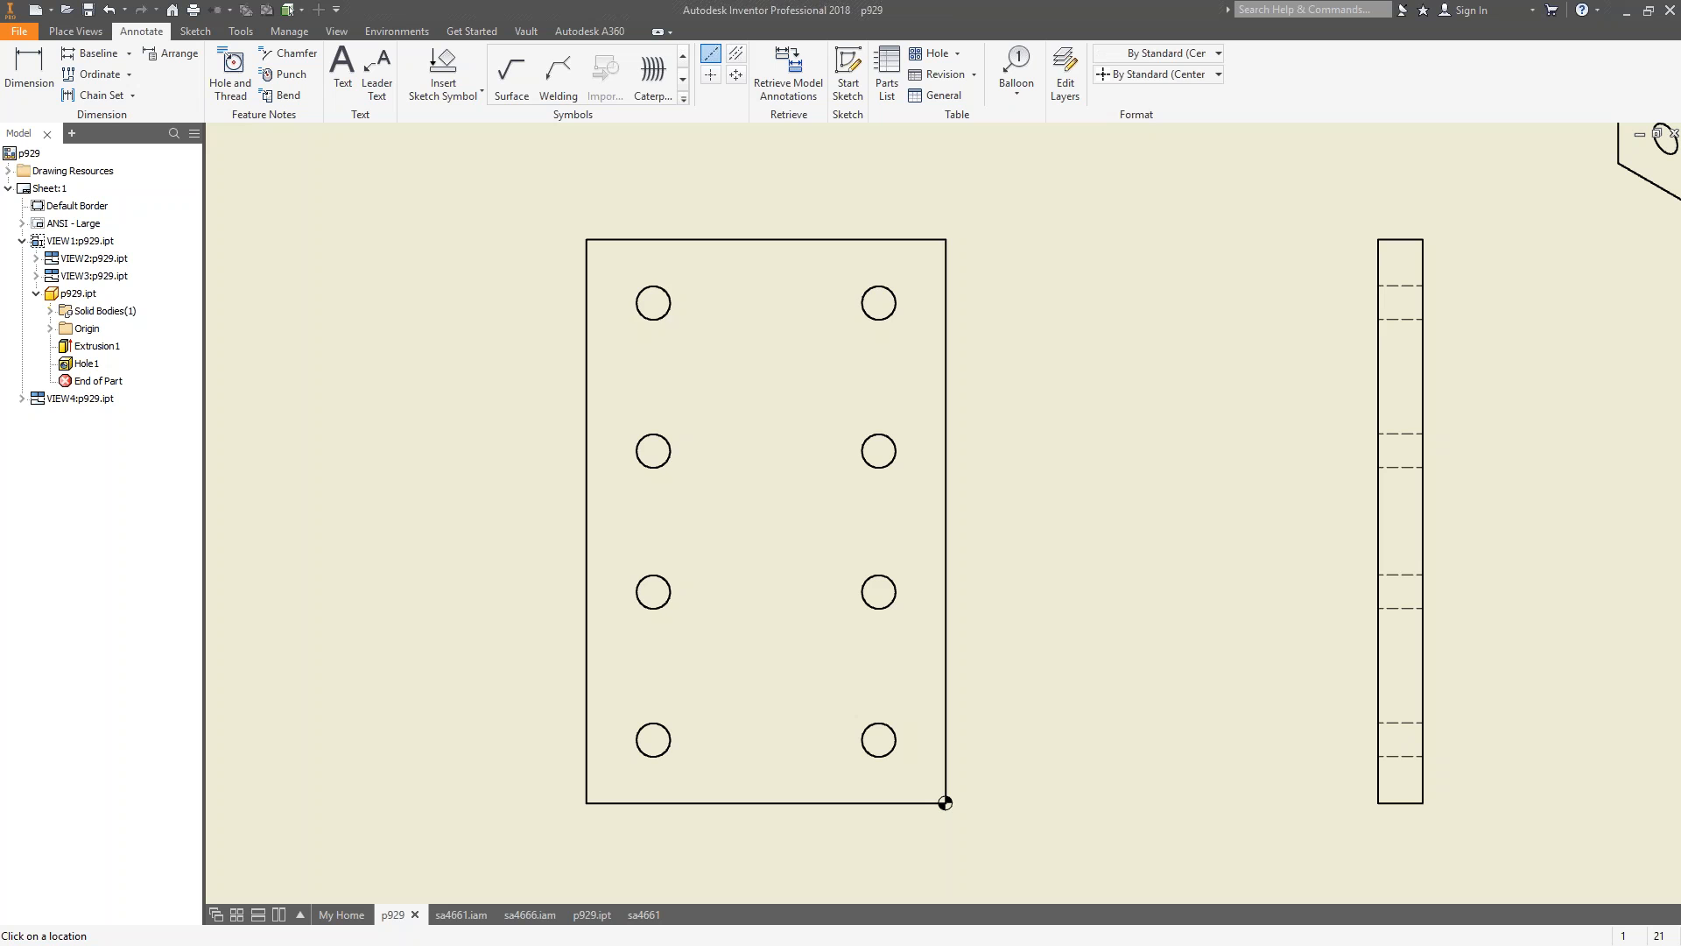
{"action": "left_click", "coordinate": [653, 303]}
{"action": "left_click", "coordinate": [878, 303]}
{"action": "right_click", "coordinate": [1062, 302]}
{"action": "left_click", "coordinate": [1138, 300]}
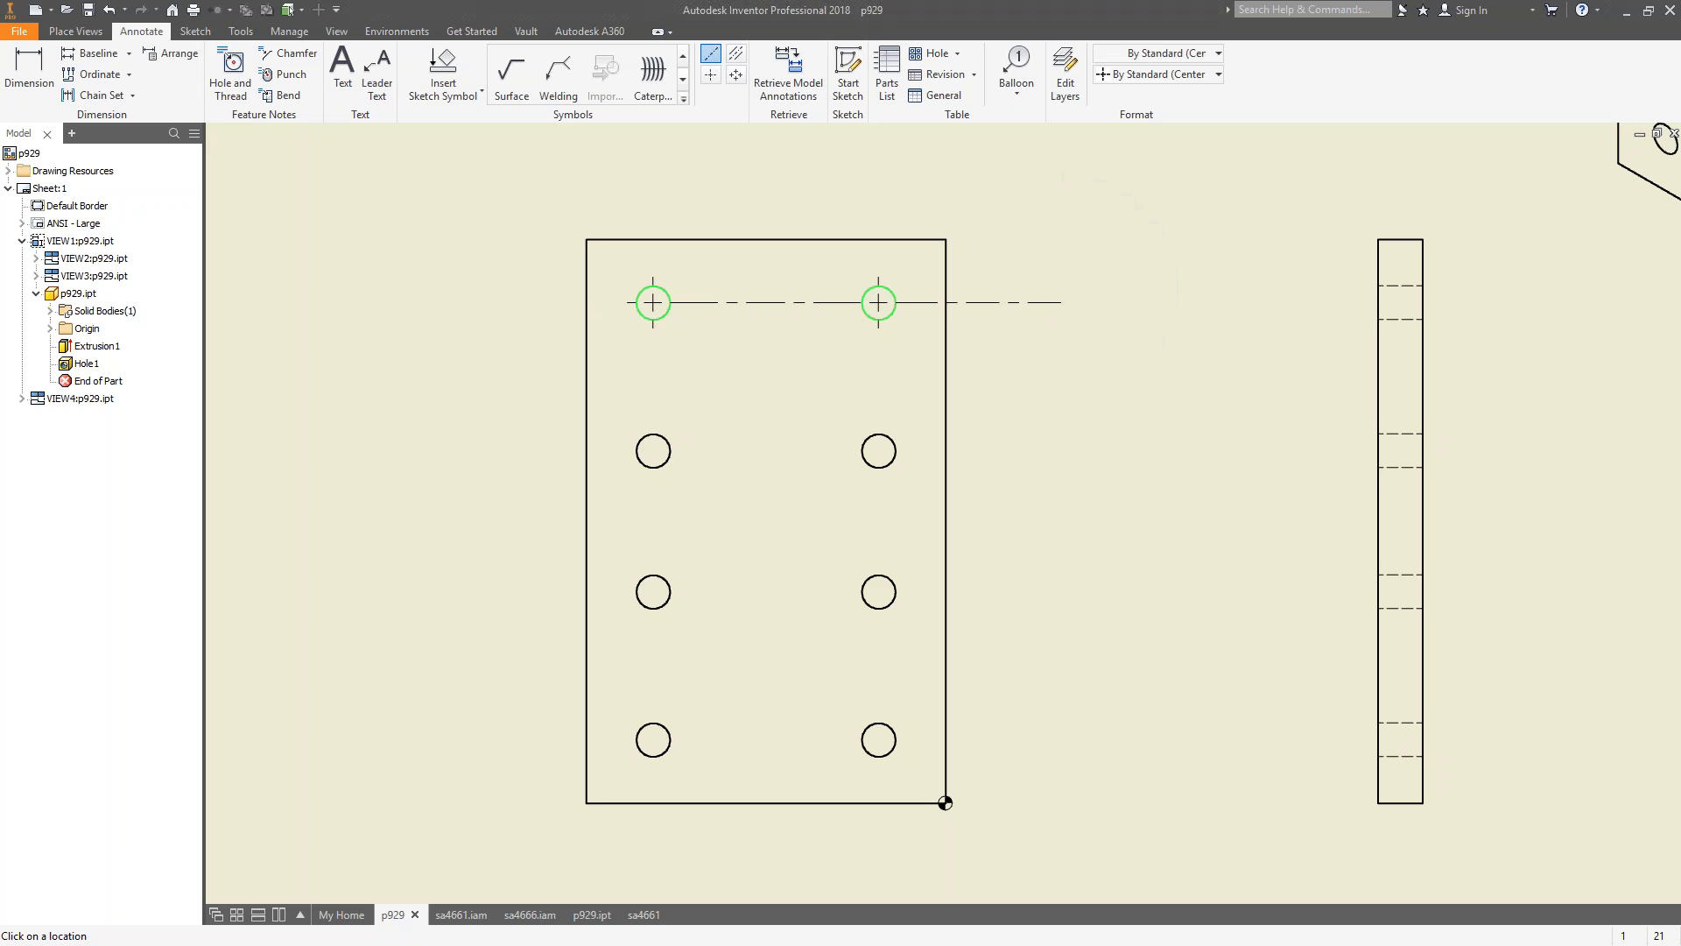
Draw a horizontal centerline through the two holes of the second row from the top.
{"action": "left_click", "coordinate": [653, 451]}
{"action": "left_click", "coordinate": [879, 451]}
{"action": "right_click", "coordinate": [948, 451]}
{"action": "left_click", "coordinate": [1003, 442]}
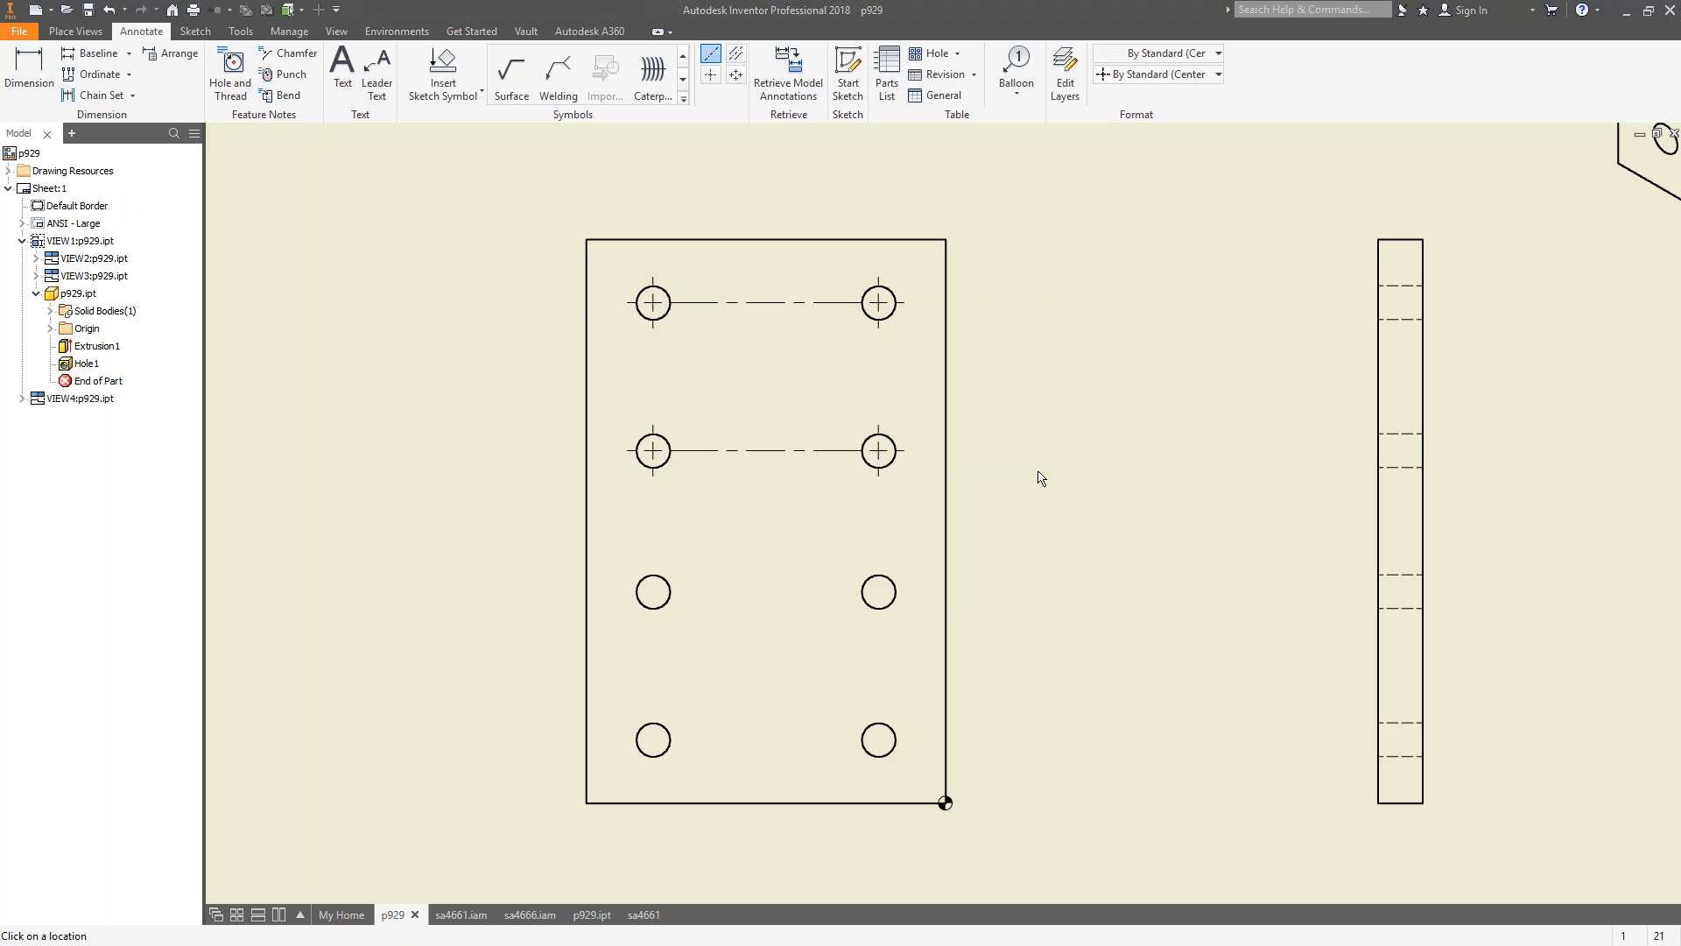
{"action": "key", "text": "Escape"}
Delete both centerlines with their center marks from the top two hole rows.
{"action": "left_click", "coordinate": [776, 450]}
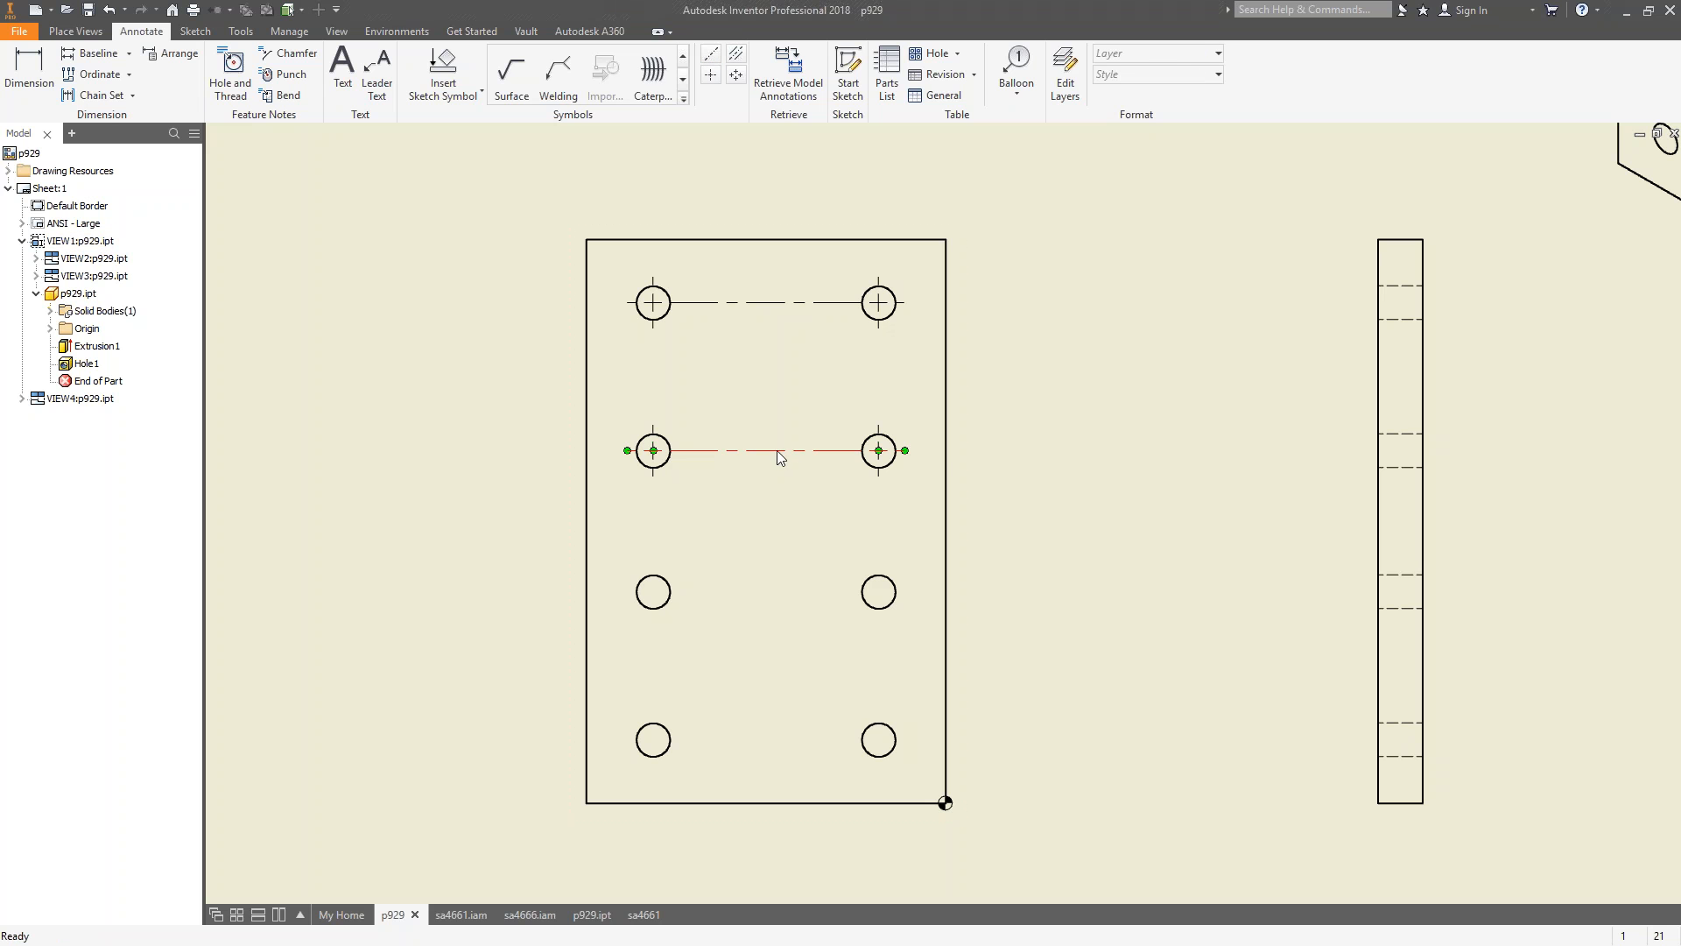
{"action": "key", "text": "Delete"}
{"action": "left_click", "coordinate": [758, 303]}
{"action": "key", "text": "Delete"}
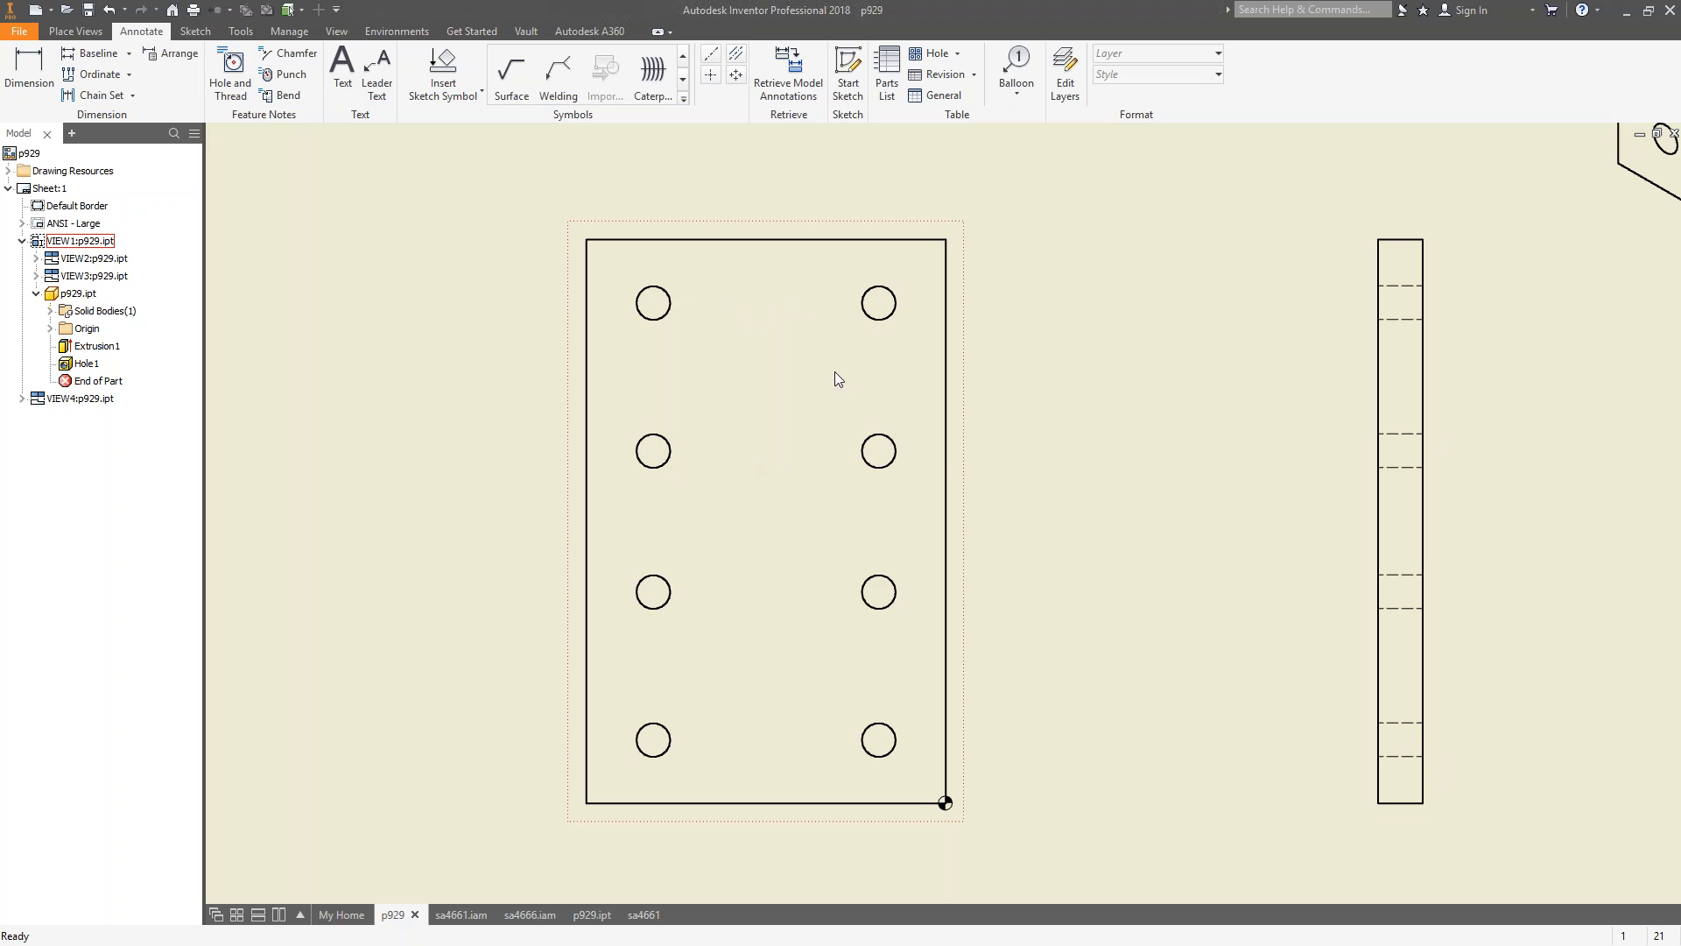
Apply Automated Centerlines to the front view for hole features and circular and rectangular patterns, with both projection directions enabled.
{"action": "right_click", "coordinate": [765, 382]}
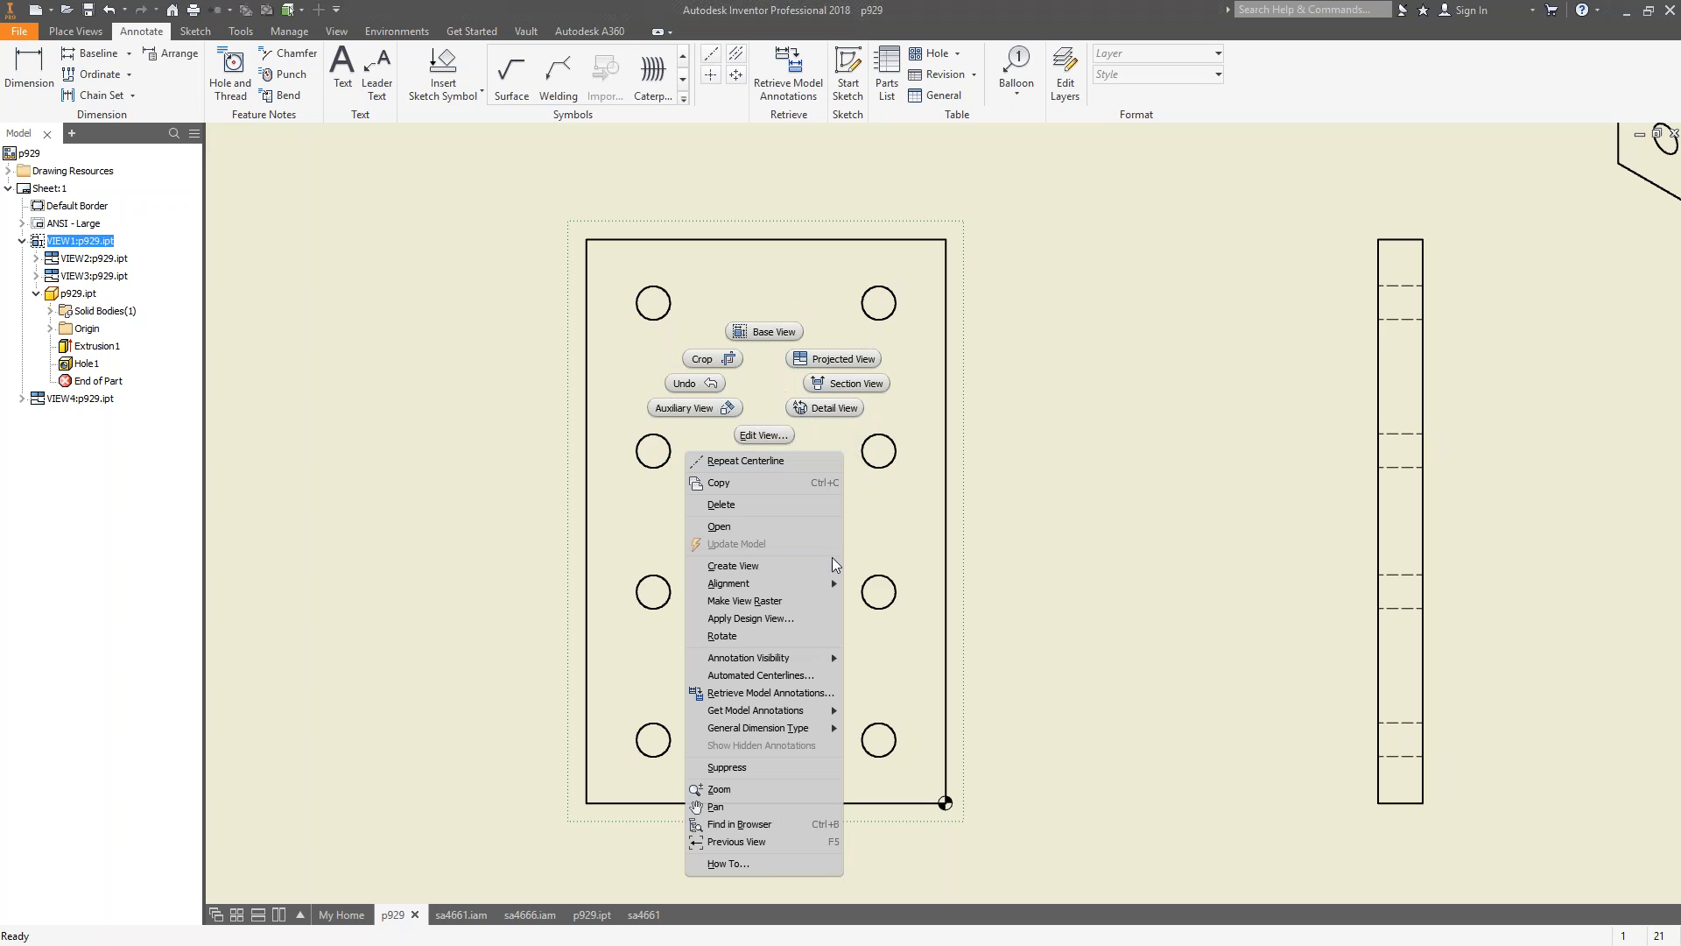
{"action": "left_click", "coordinate": [764, 675]}
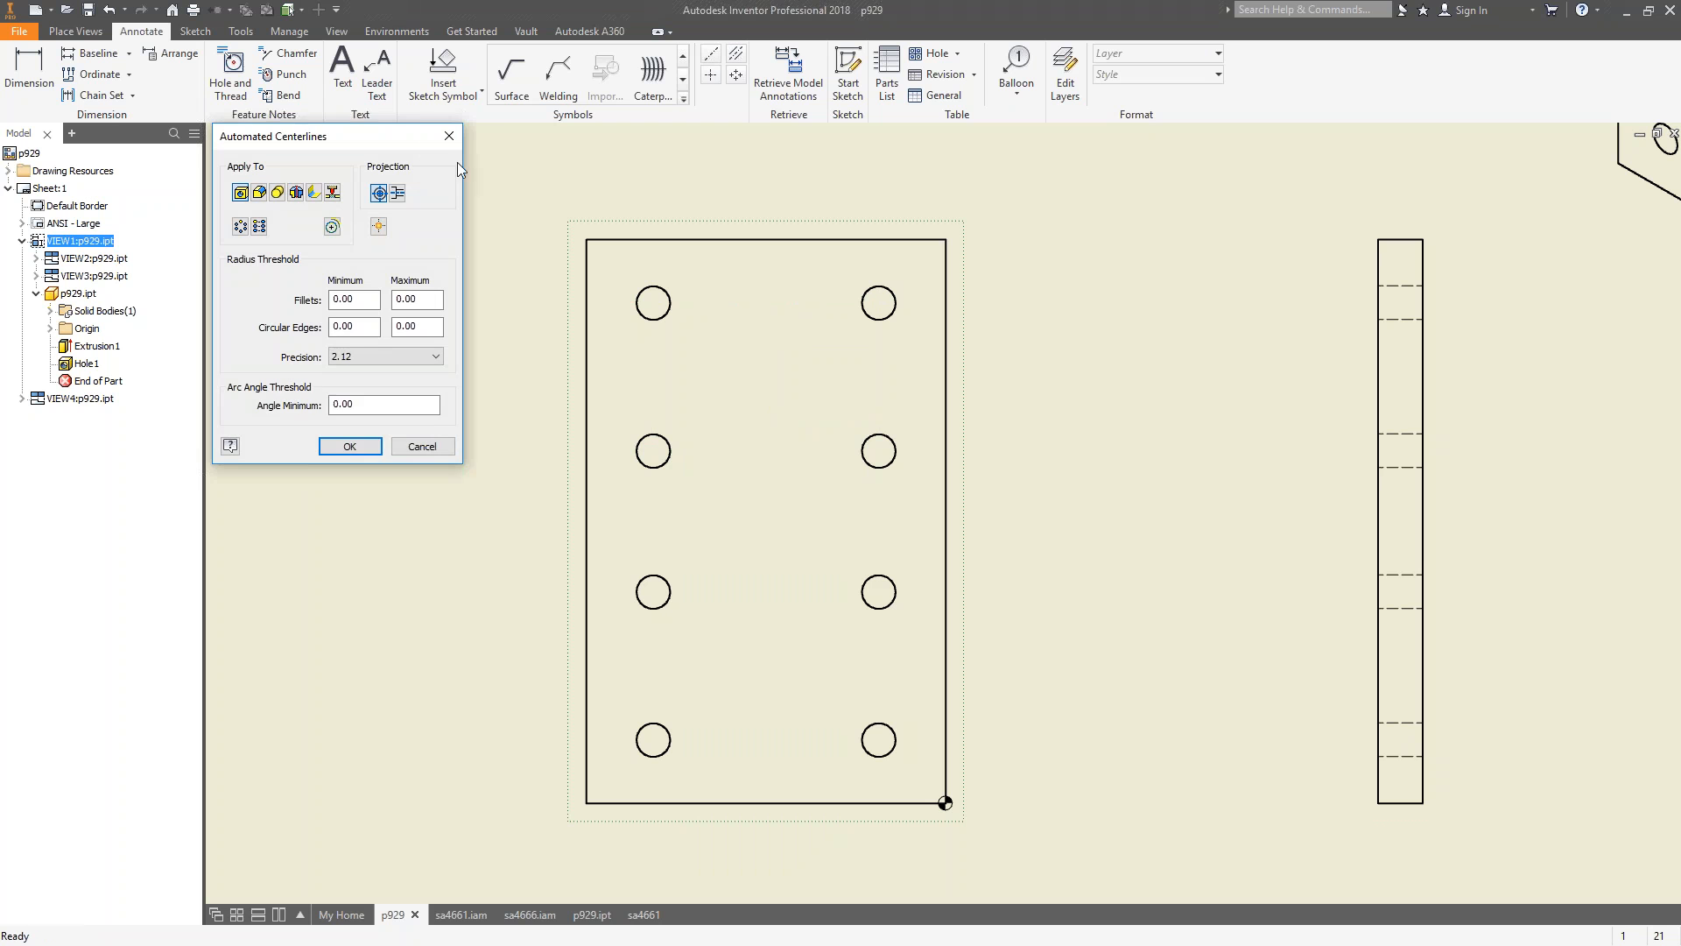
{"action": "left_click_drag", "start_coordinate": [399, 134], "coordinate": [492, 145]}
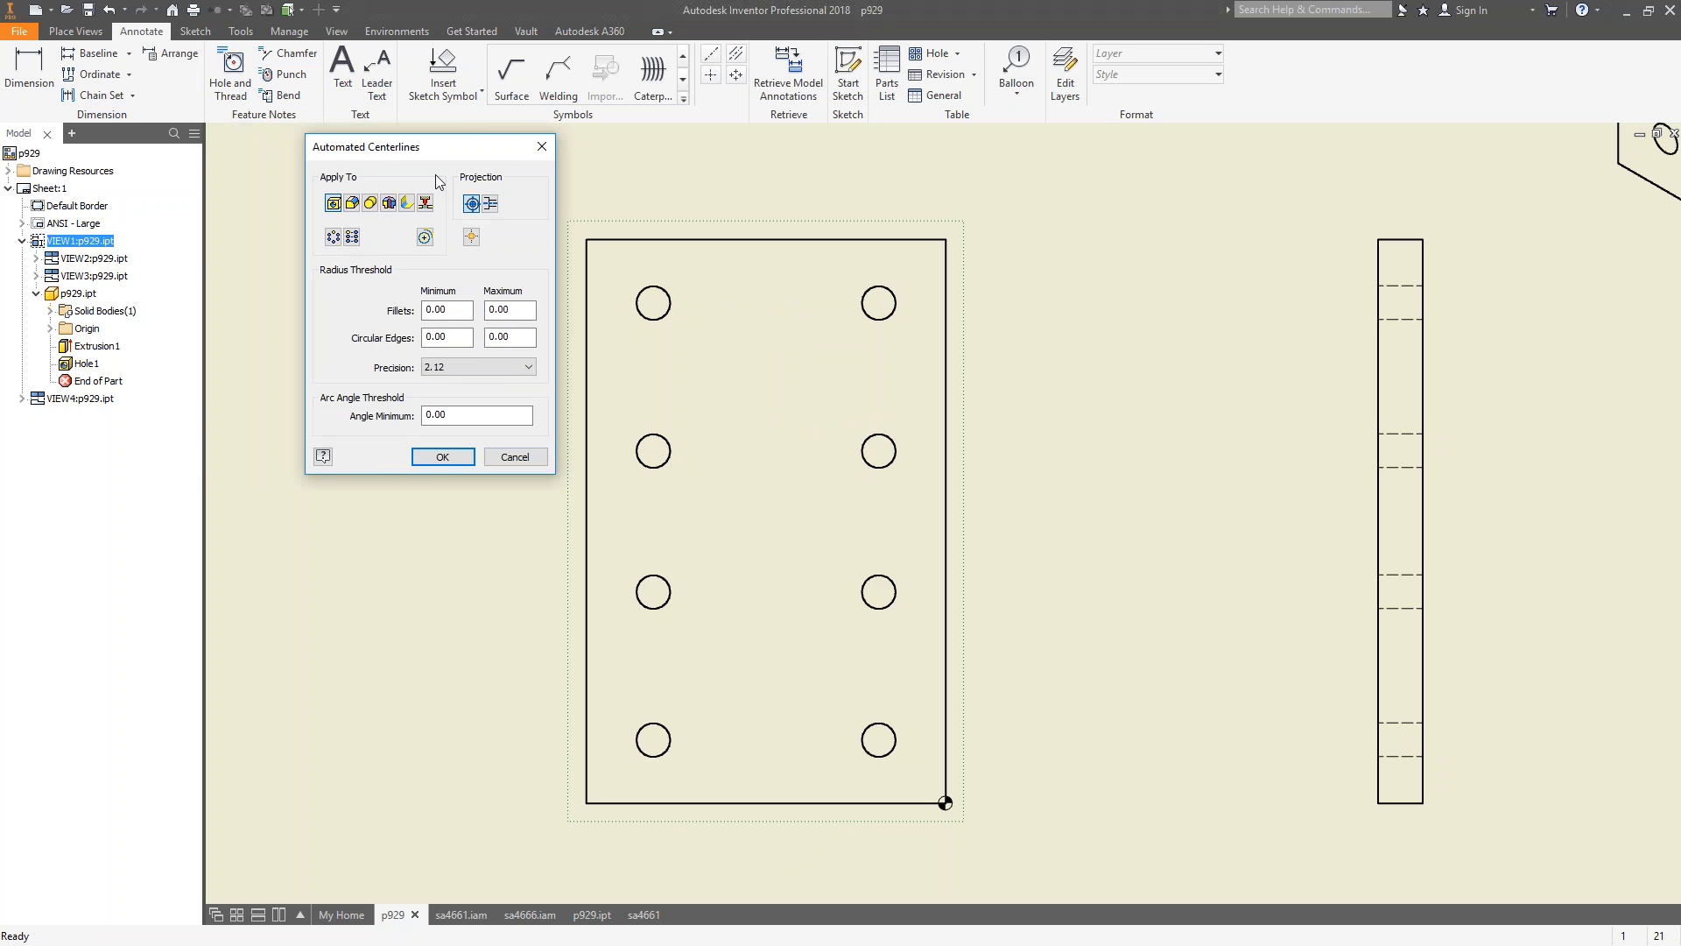
{"action": "left_click", "coordinate": [334, 204]}
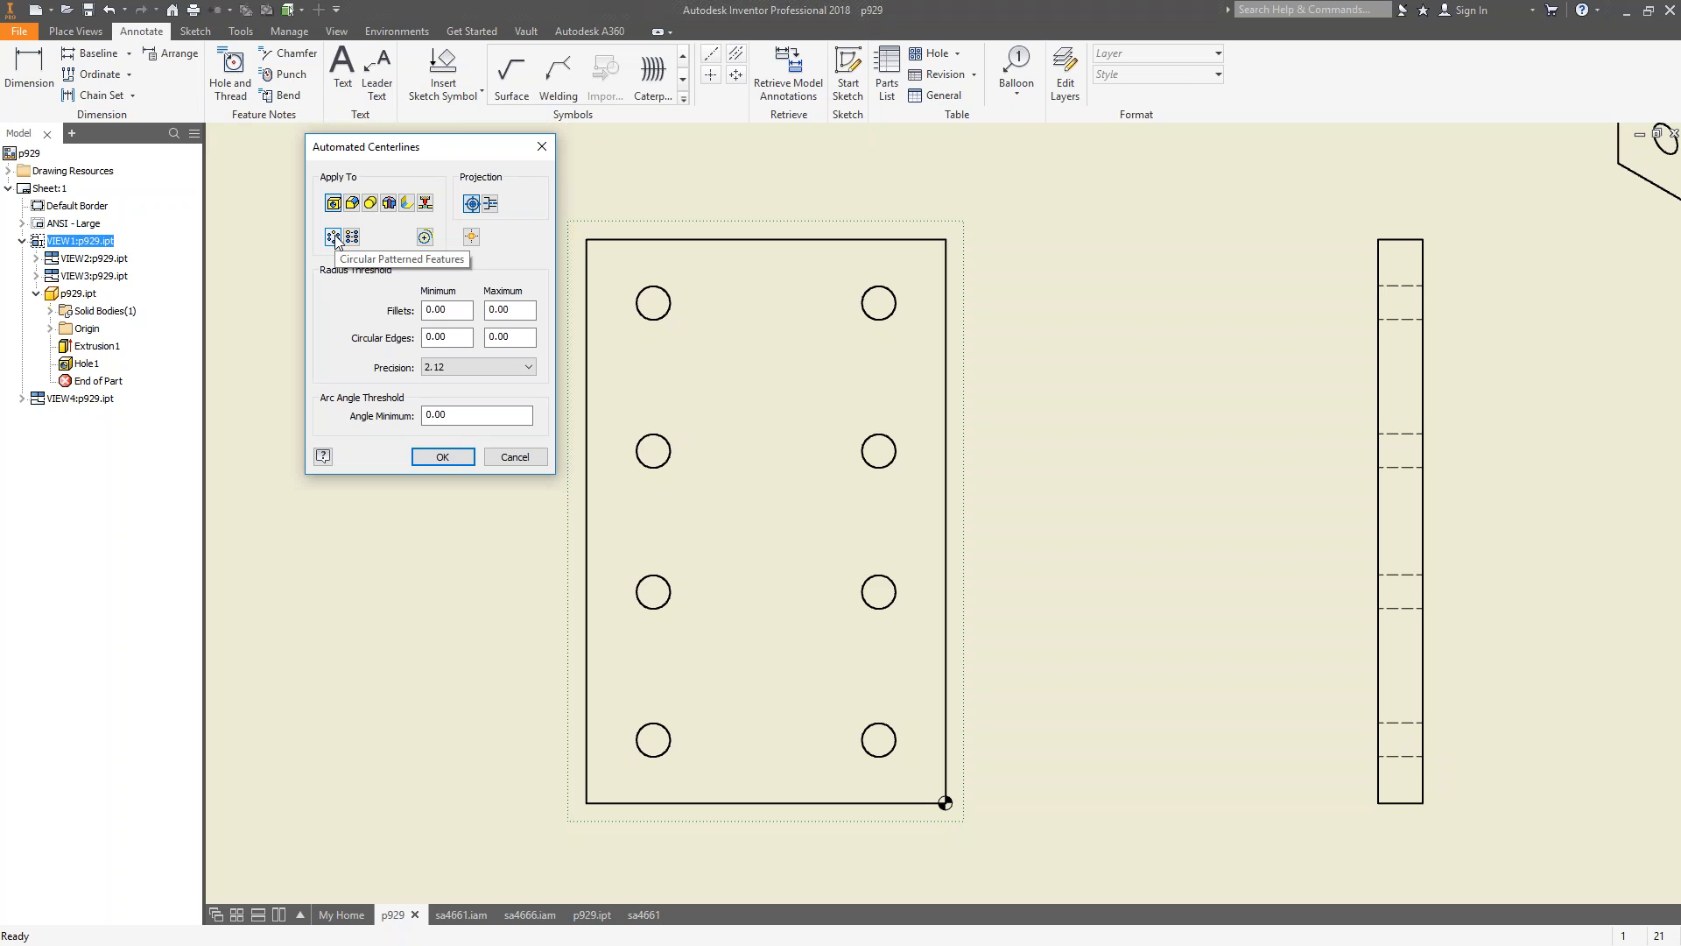
{"action": "left_click", "coordinate": [334, 238]}
{"action": "left_click", "coordinate": [352, 237]}
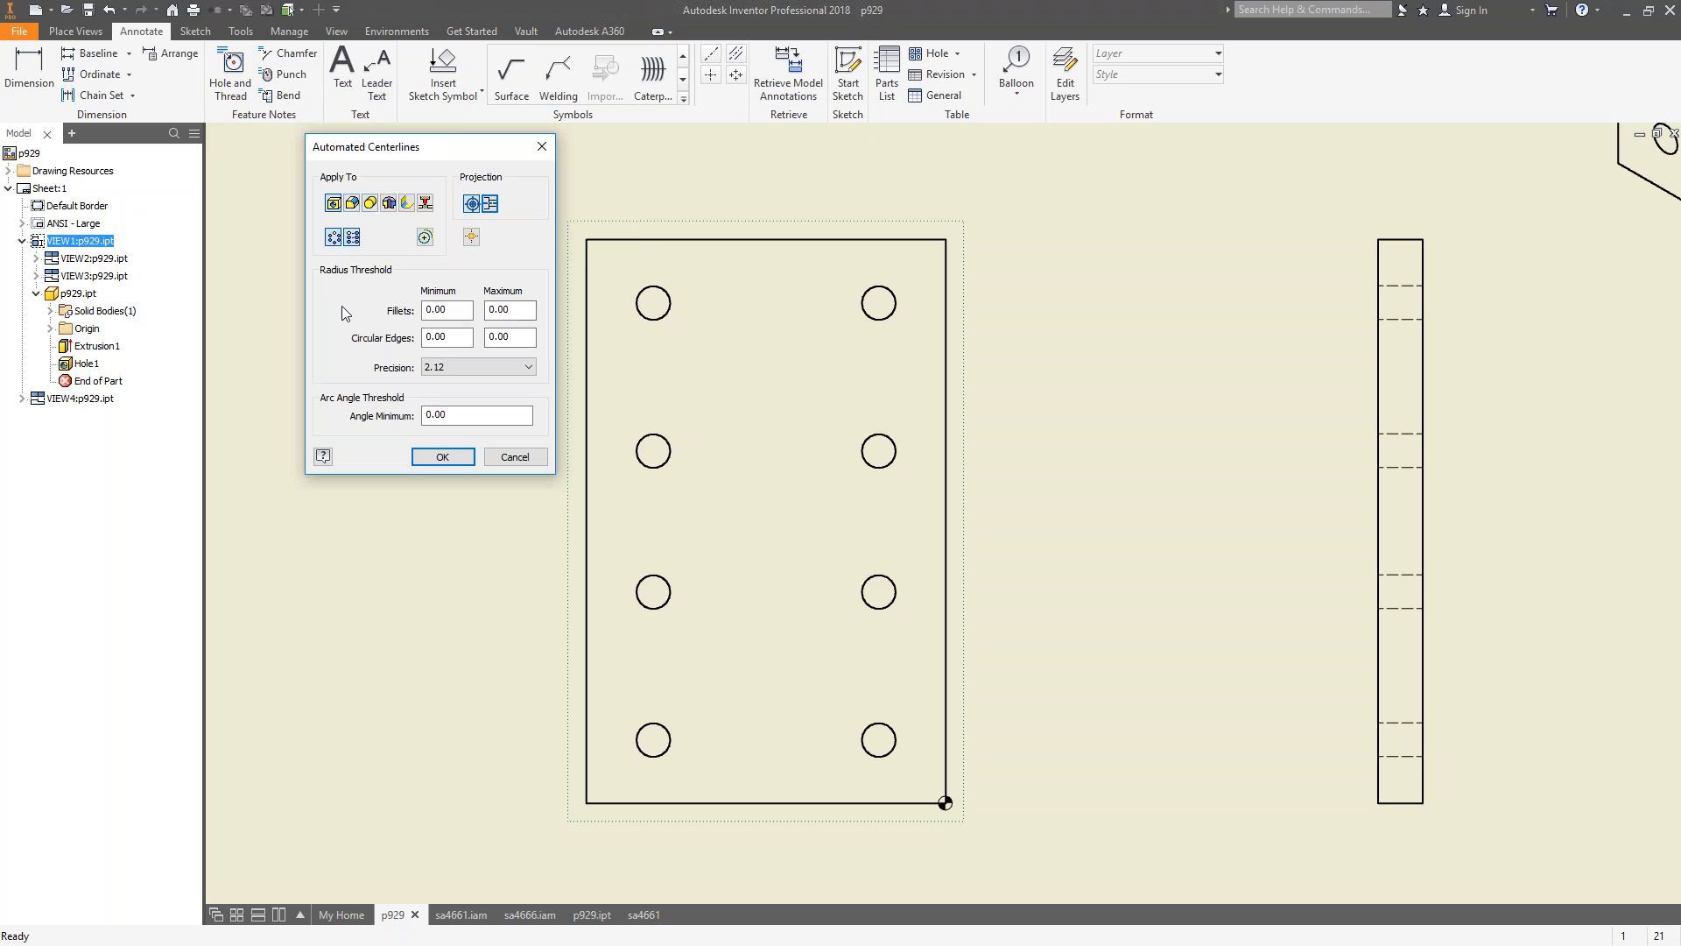
{"action": "left_click", "coordinate": [444, 457]}
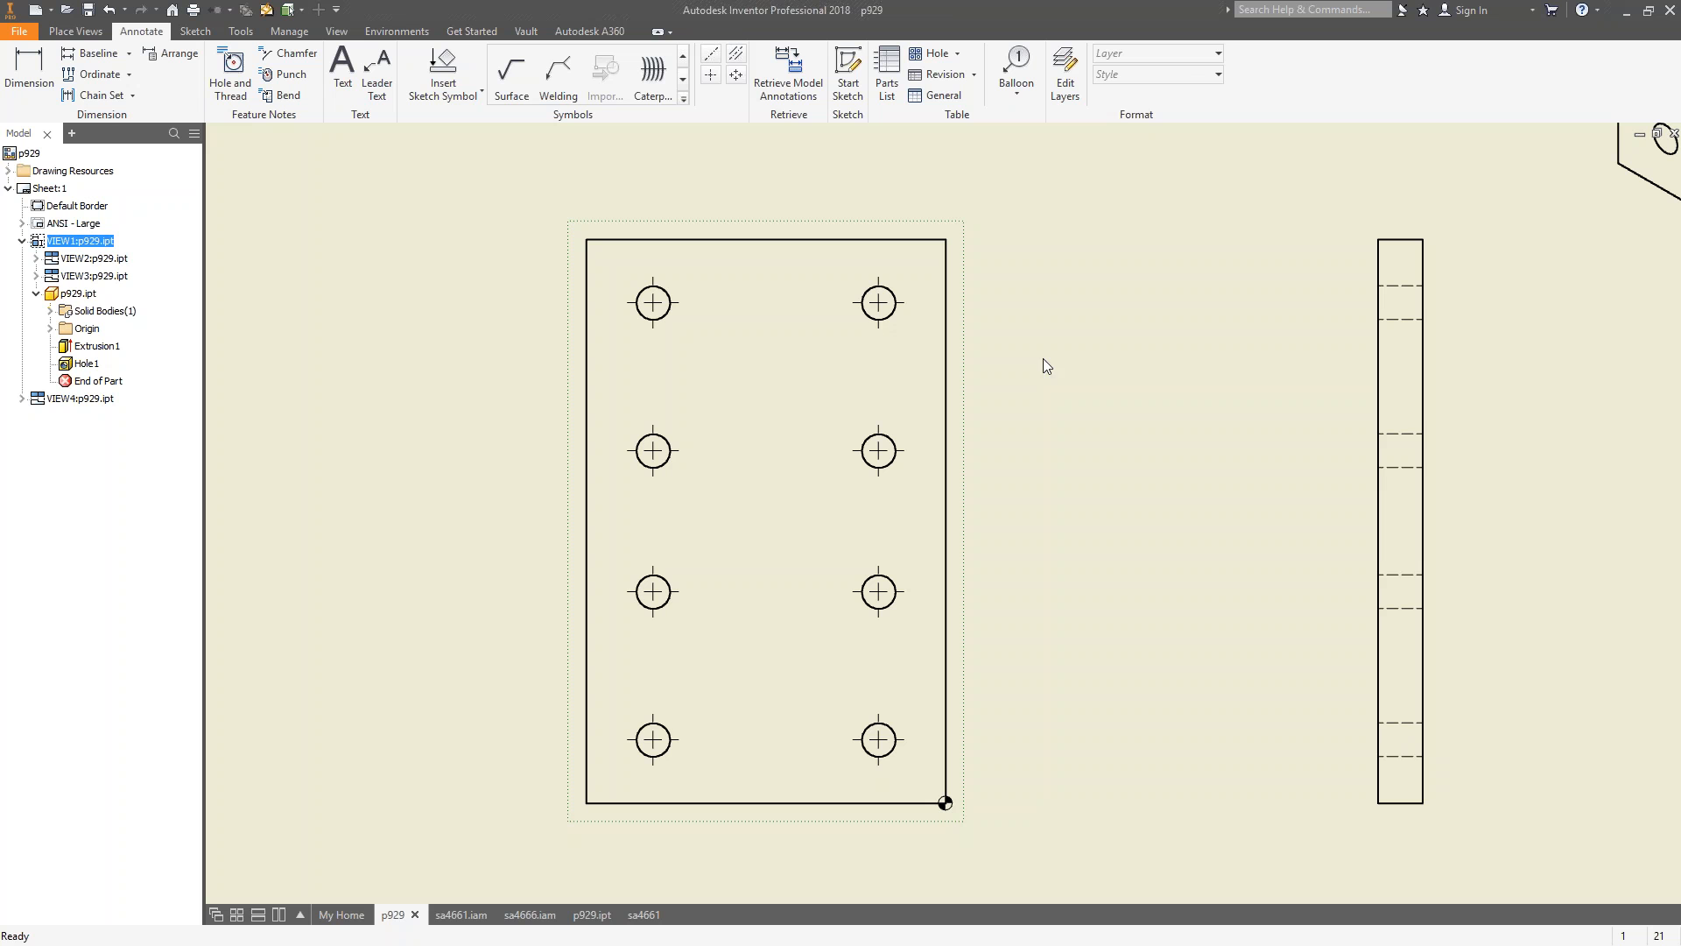
Apply Automated Centerlines to the side view's holes, enabling both projections and the circular and rectangular patterned features.
{"action": "right_click", "coordinate": [1402, 370]}
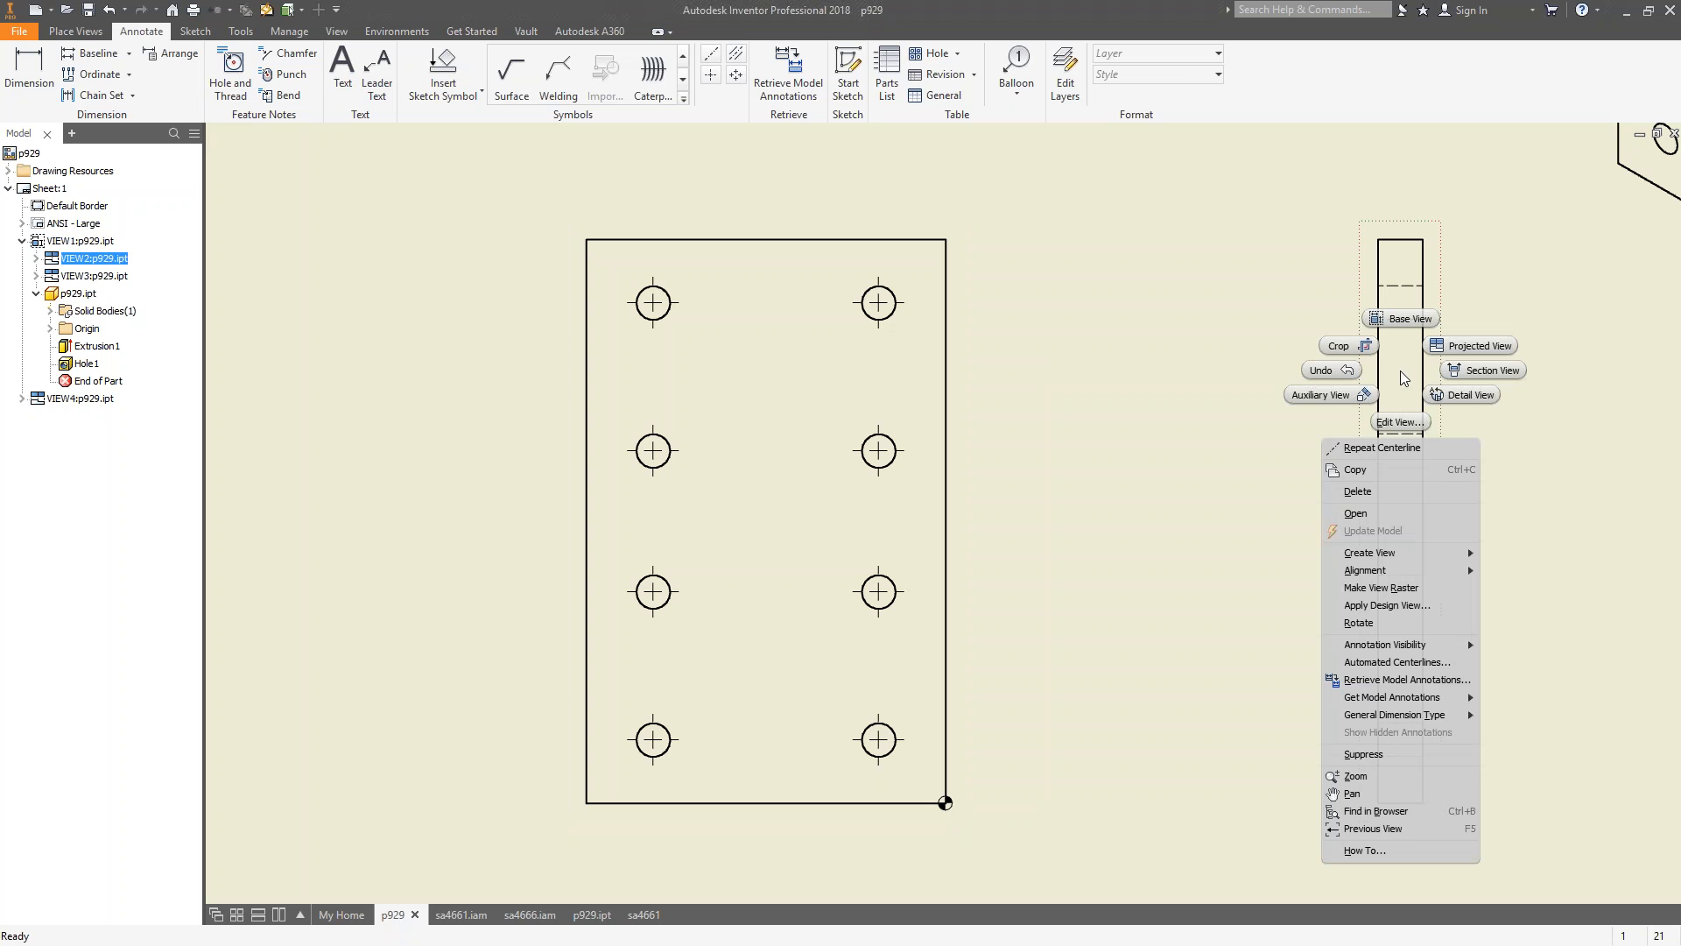
{"action": "left_click", "coordinate": [1401, 662]}
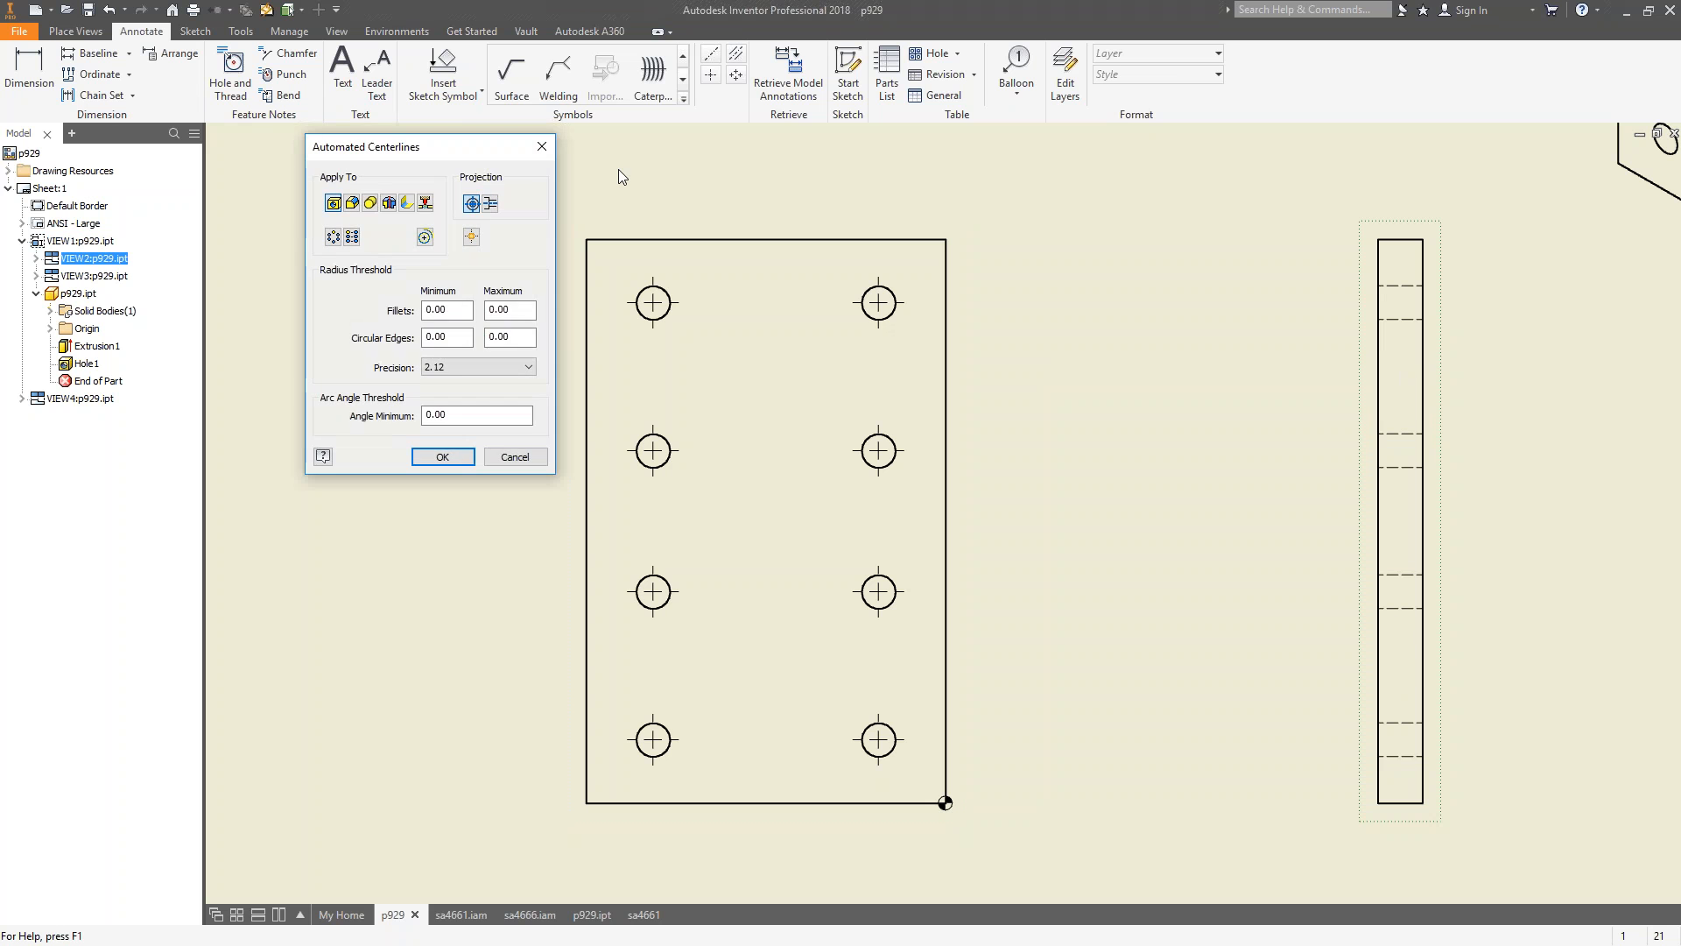
{"action": "left_click", "coordinate": [491, 204]}
{"action": "left_click", "coordinate": [368, 204]}
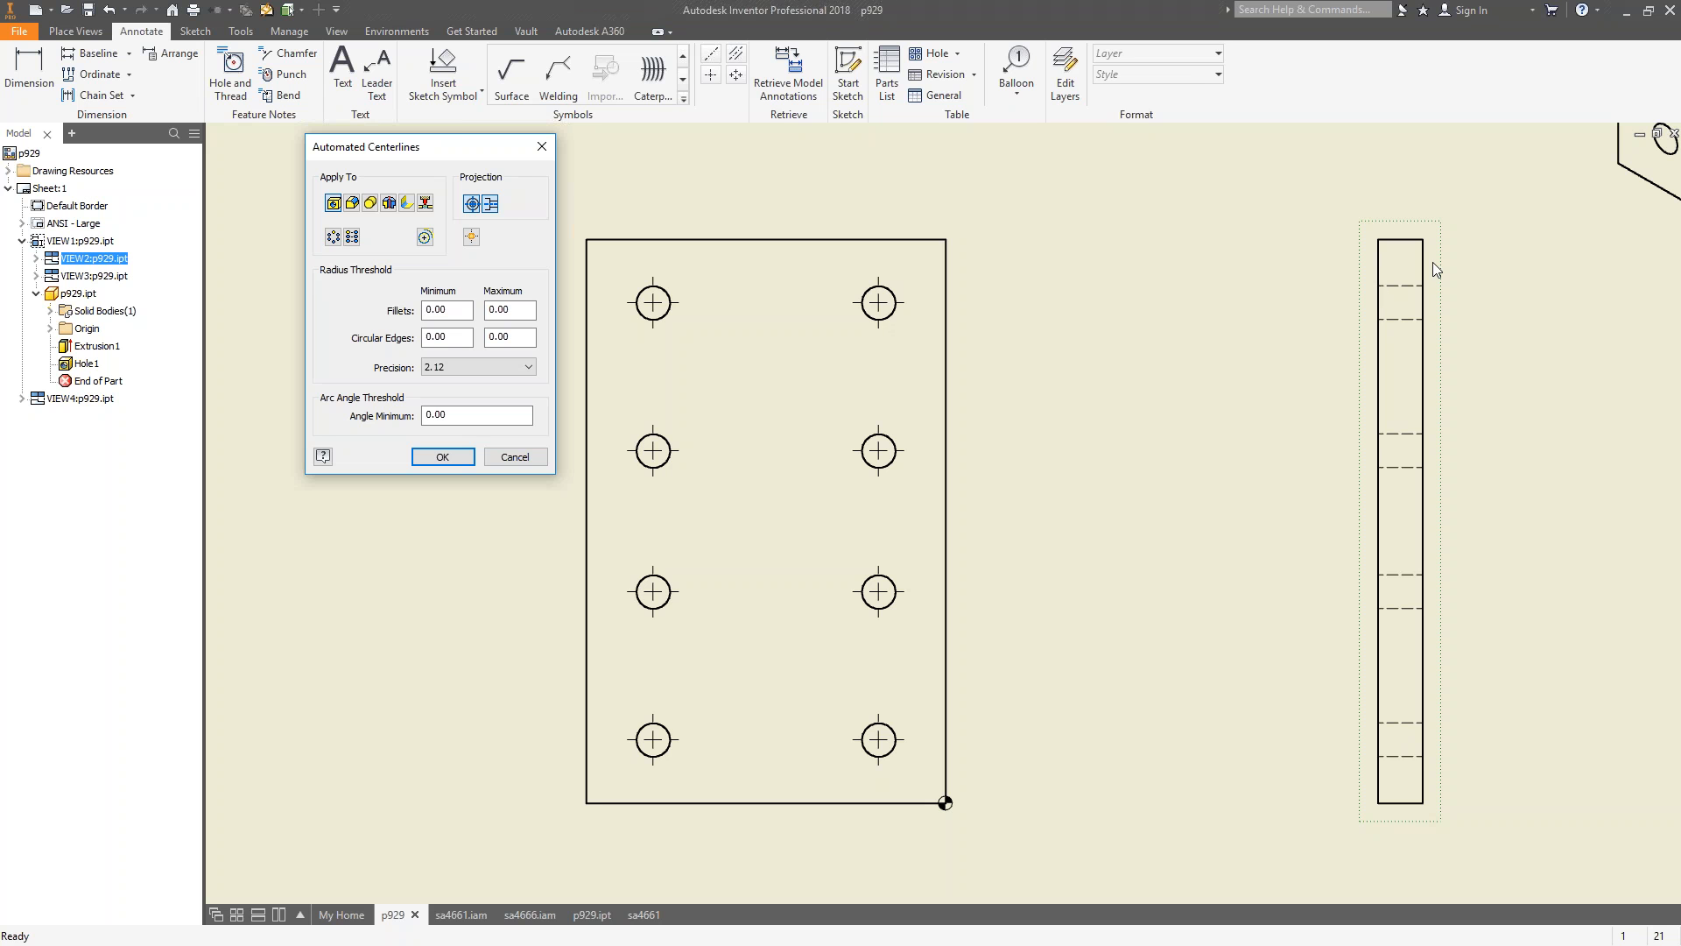
{"action": "left_click", "coordinate": [372, 205]}
{"action": "left_click", "coordinate": [333, 237]}
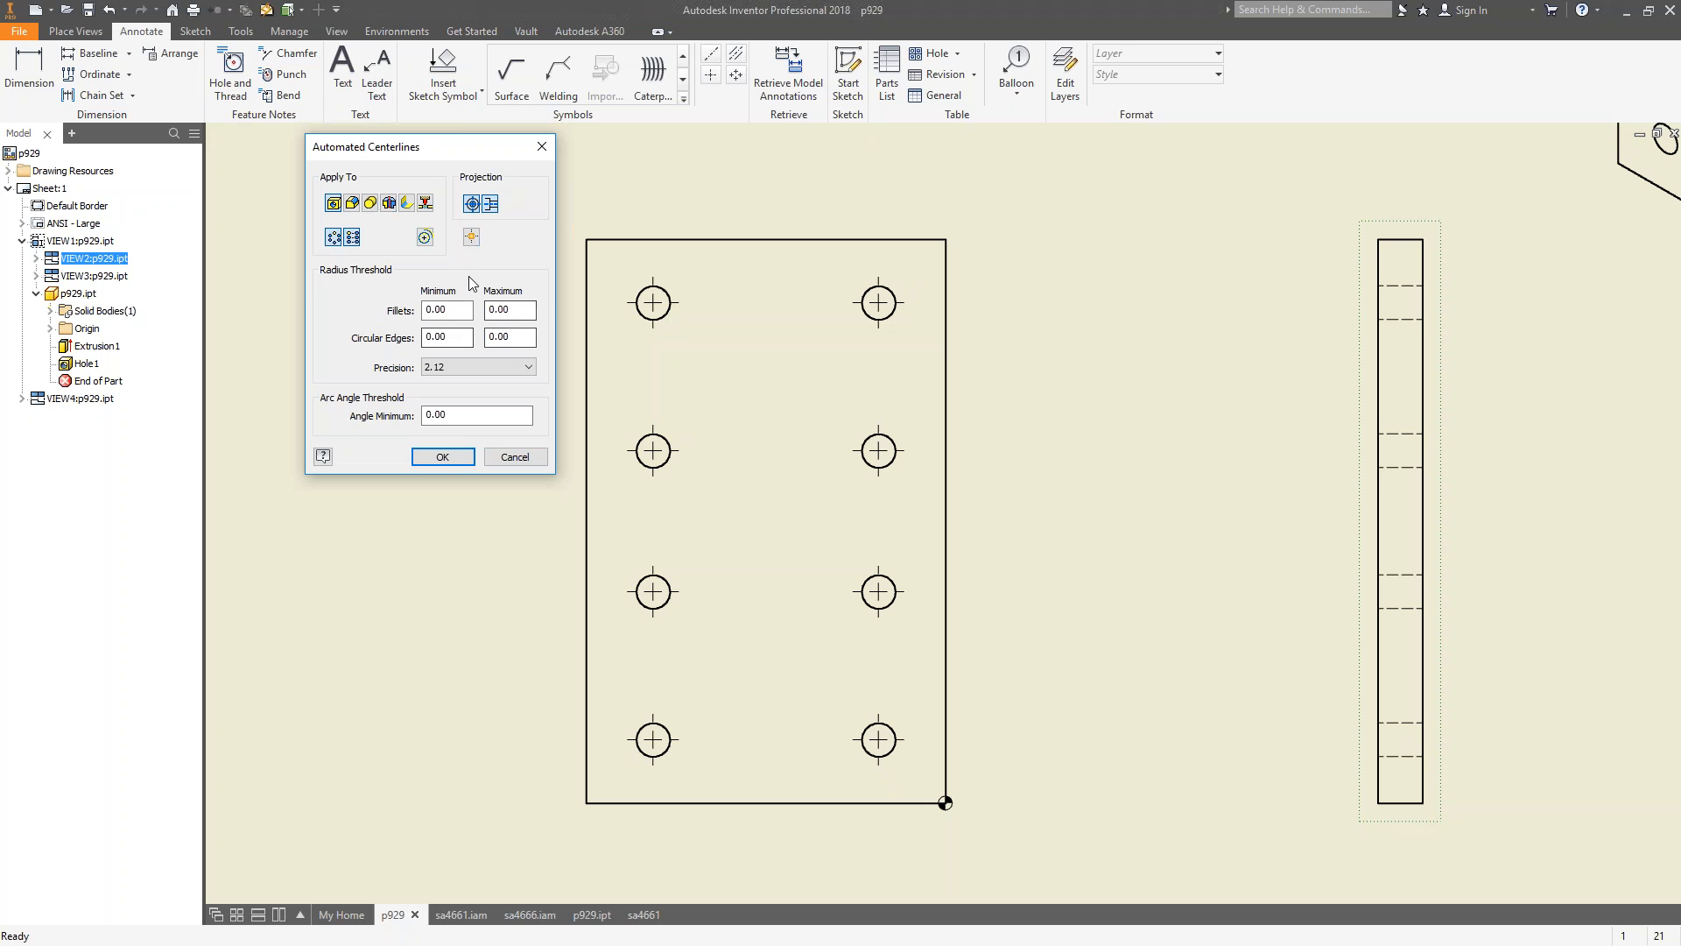
{"action": "left_click", "coordinate": [440, 457]}
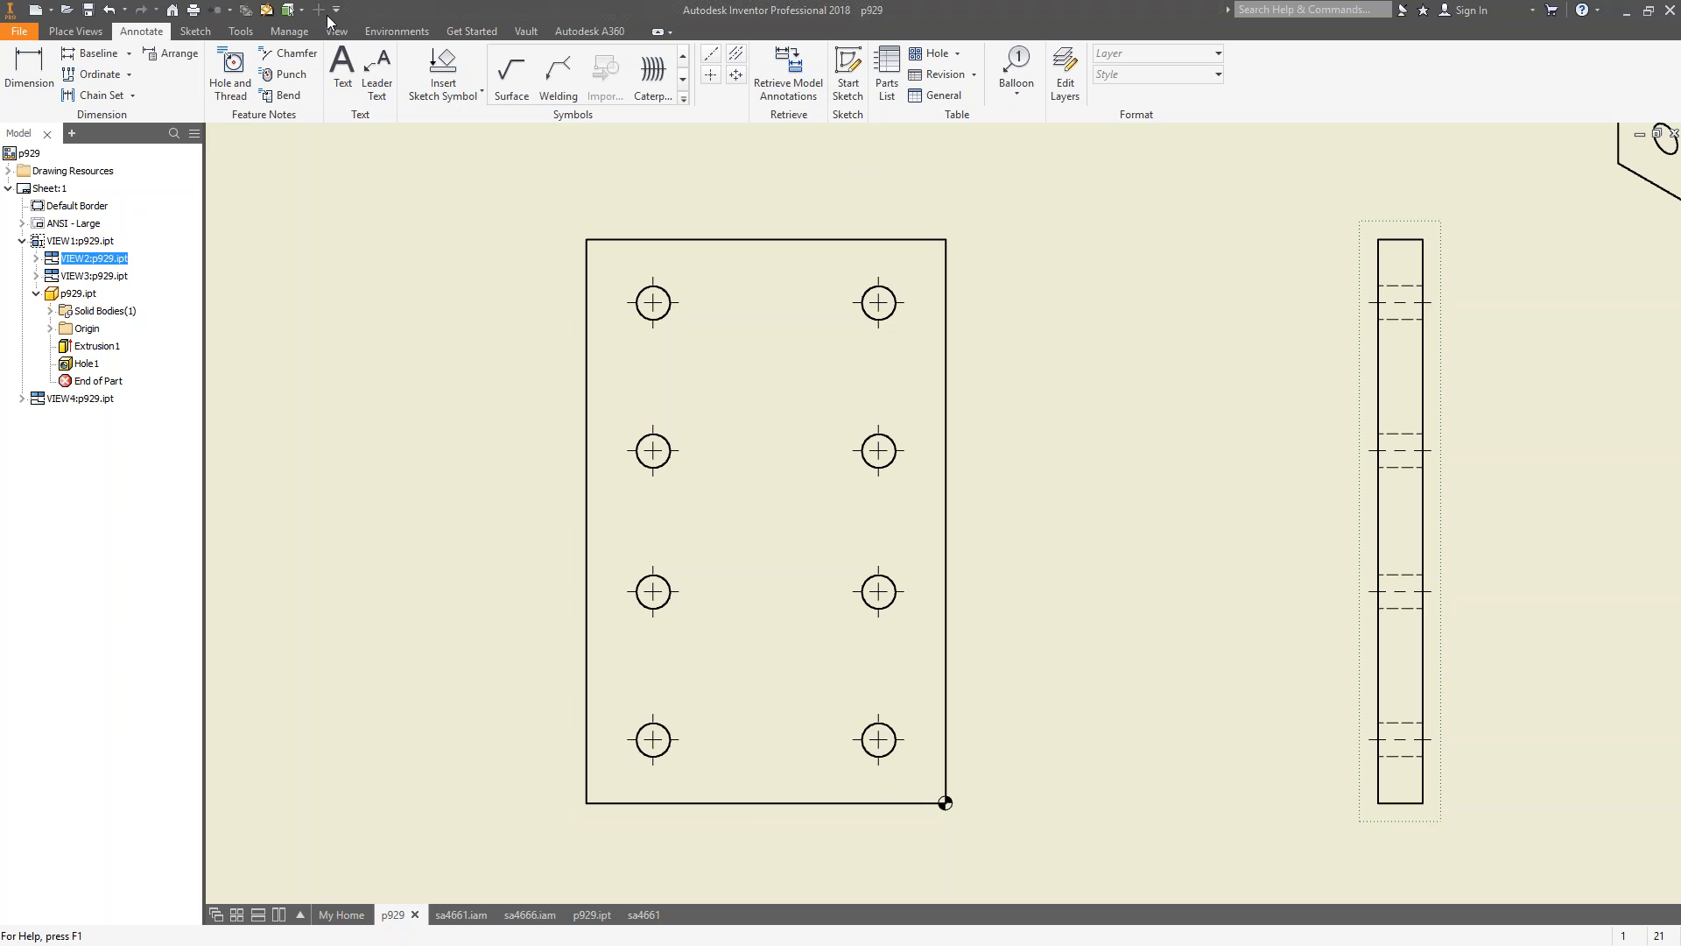
Dimension the vertical spacing between the lower two holes of the right column, placing it outside the plate's right edge.
{"action": "left_click", "coordinate": [29, 70]}
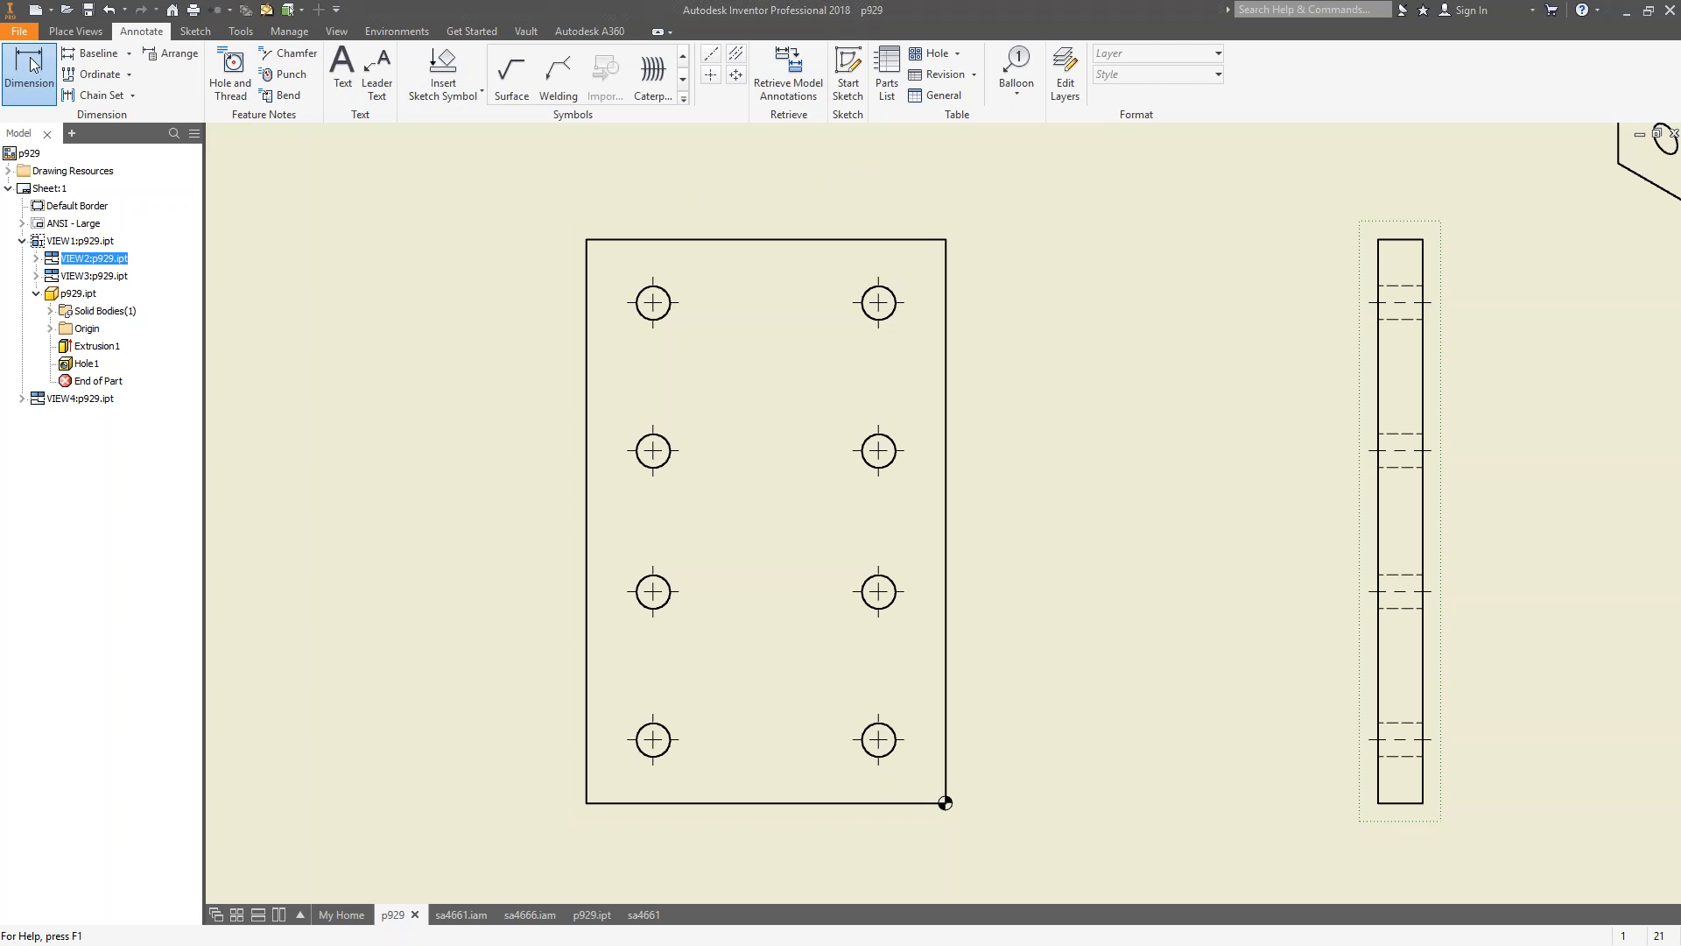
{"action": "left_click", "coordinate": [905, 743]}
{"action": "left_click", "coordinate": [906, 593]}
{"action": "left_click", "coordinate": [1029, 666]}
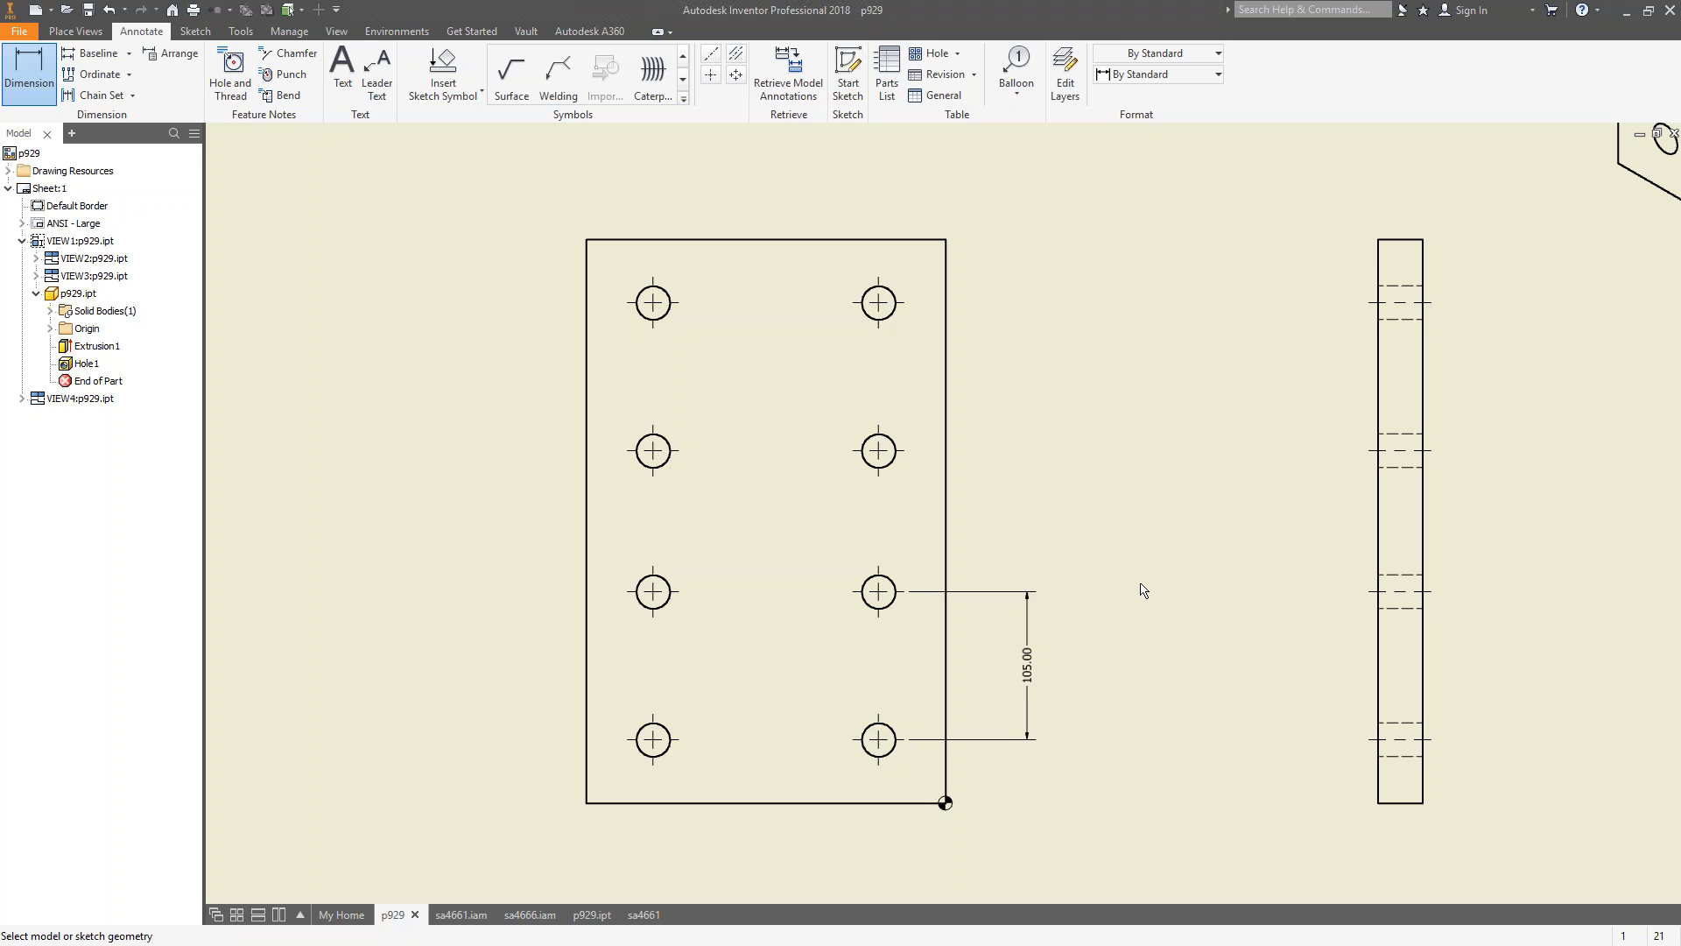
Dimension the horizontal spacing between the two top-row holes, placing it above the plate.
{"action": "left_click", "coordinate": [657, 282]}
{"action": "left_click", "coordinate": [887, 274]}
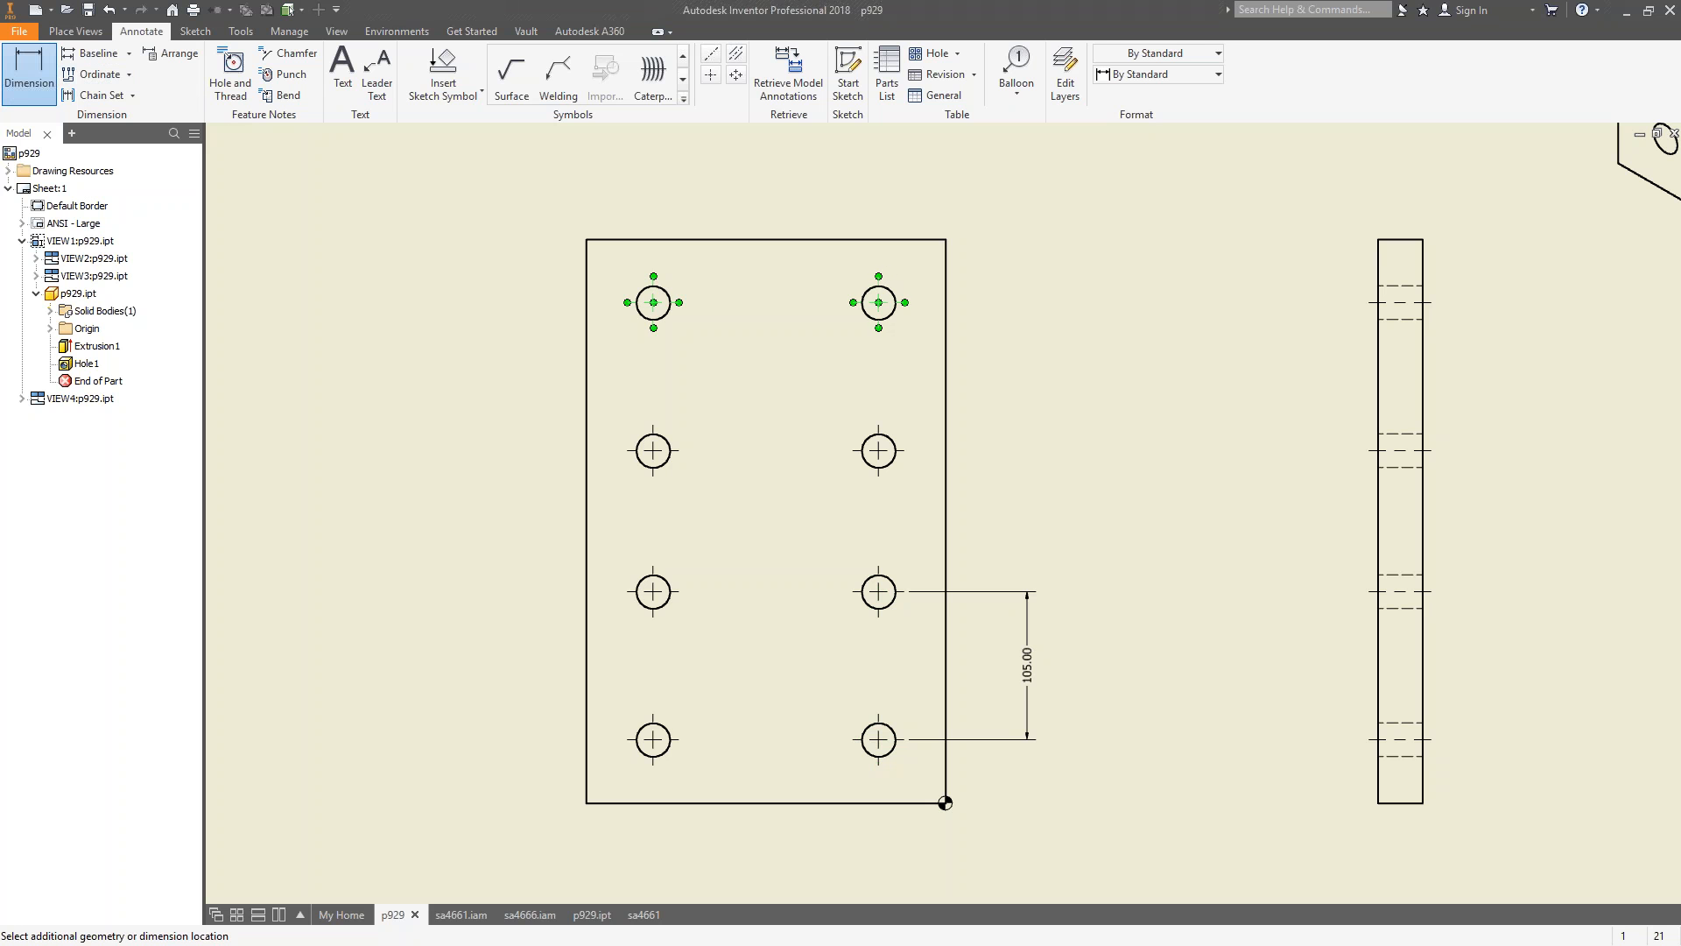
{"action": "left_click", "coordinate": [780, 203]}
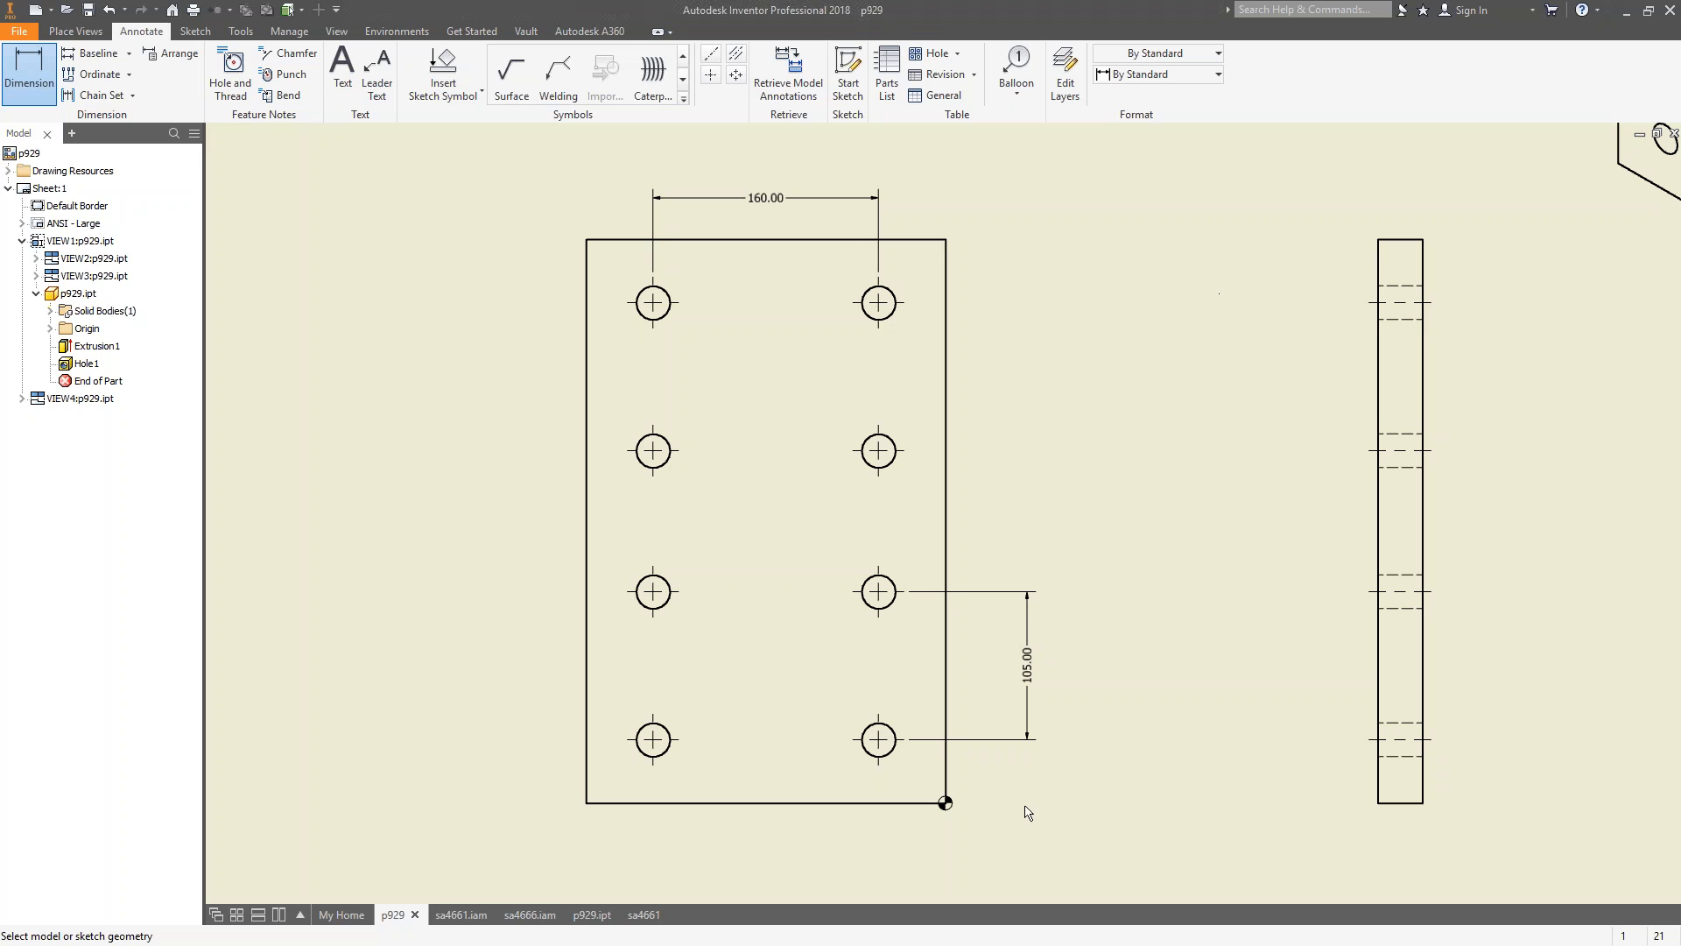
Switch to the sa4661.iam assembly and open its cylindrical part p1156.
{"action": "left_click", "coordinate": [491, 920]}
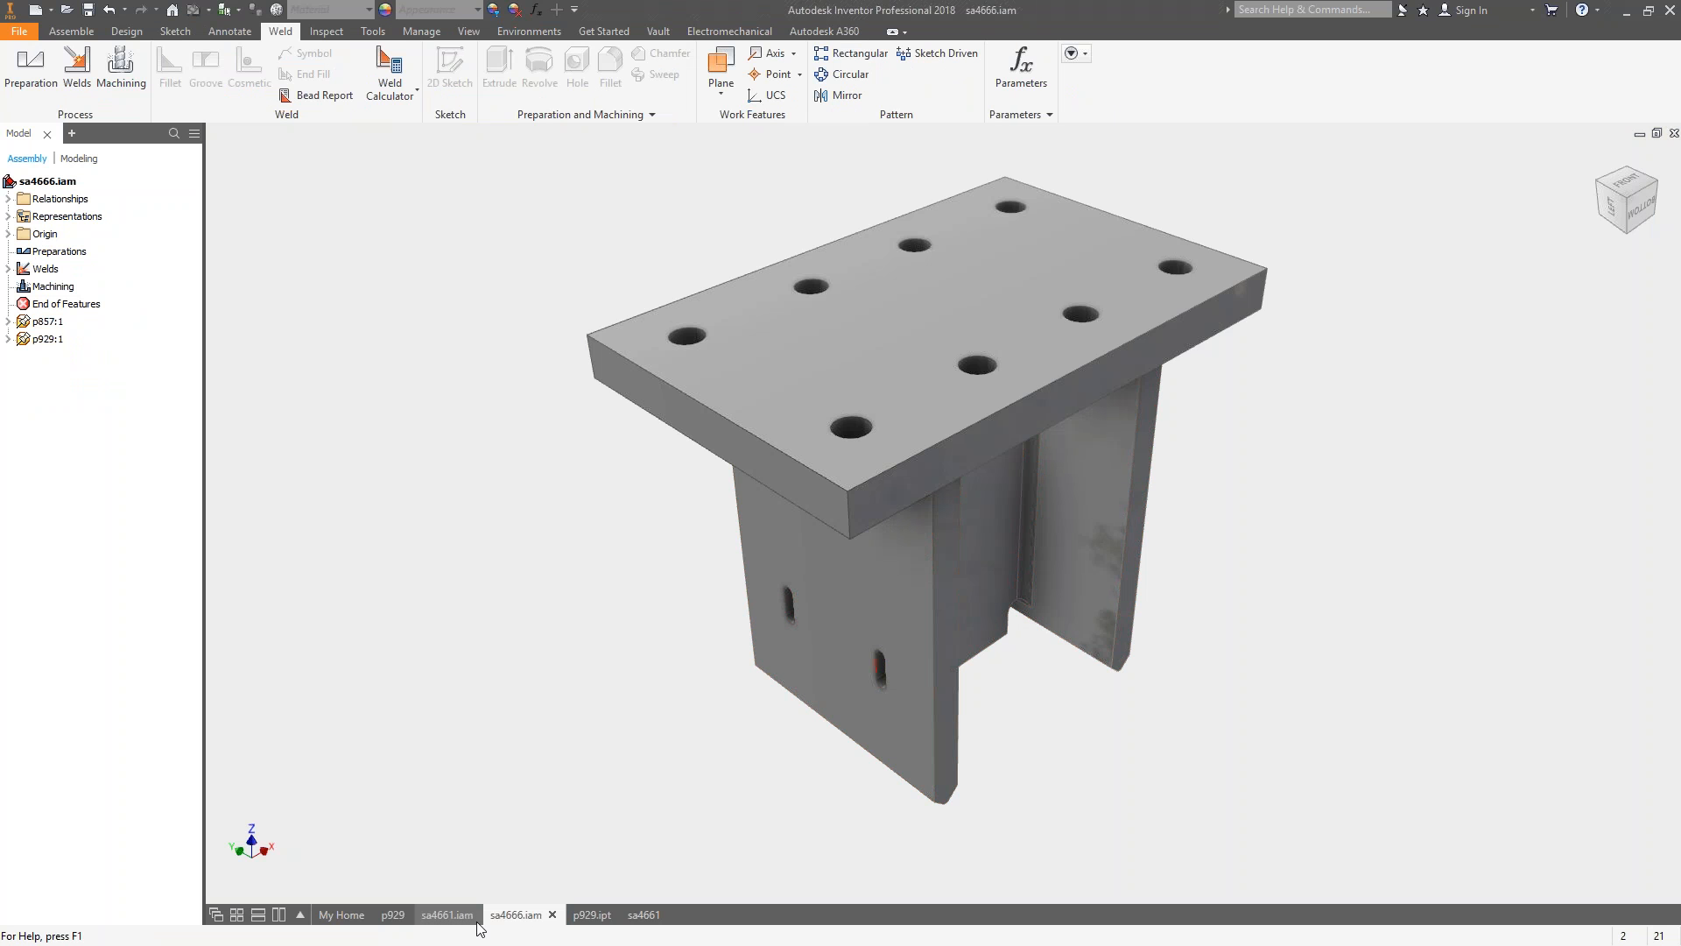
{"action": "left_click", "coordinate": [460, 918]}
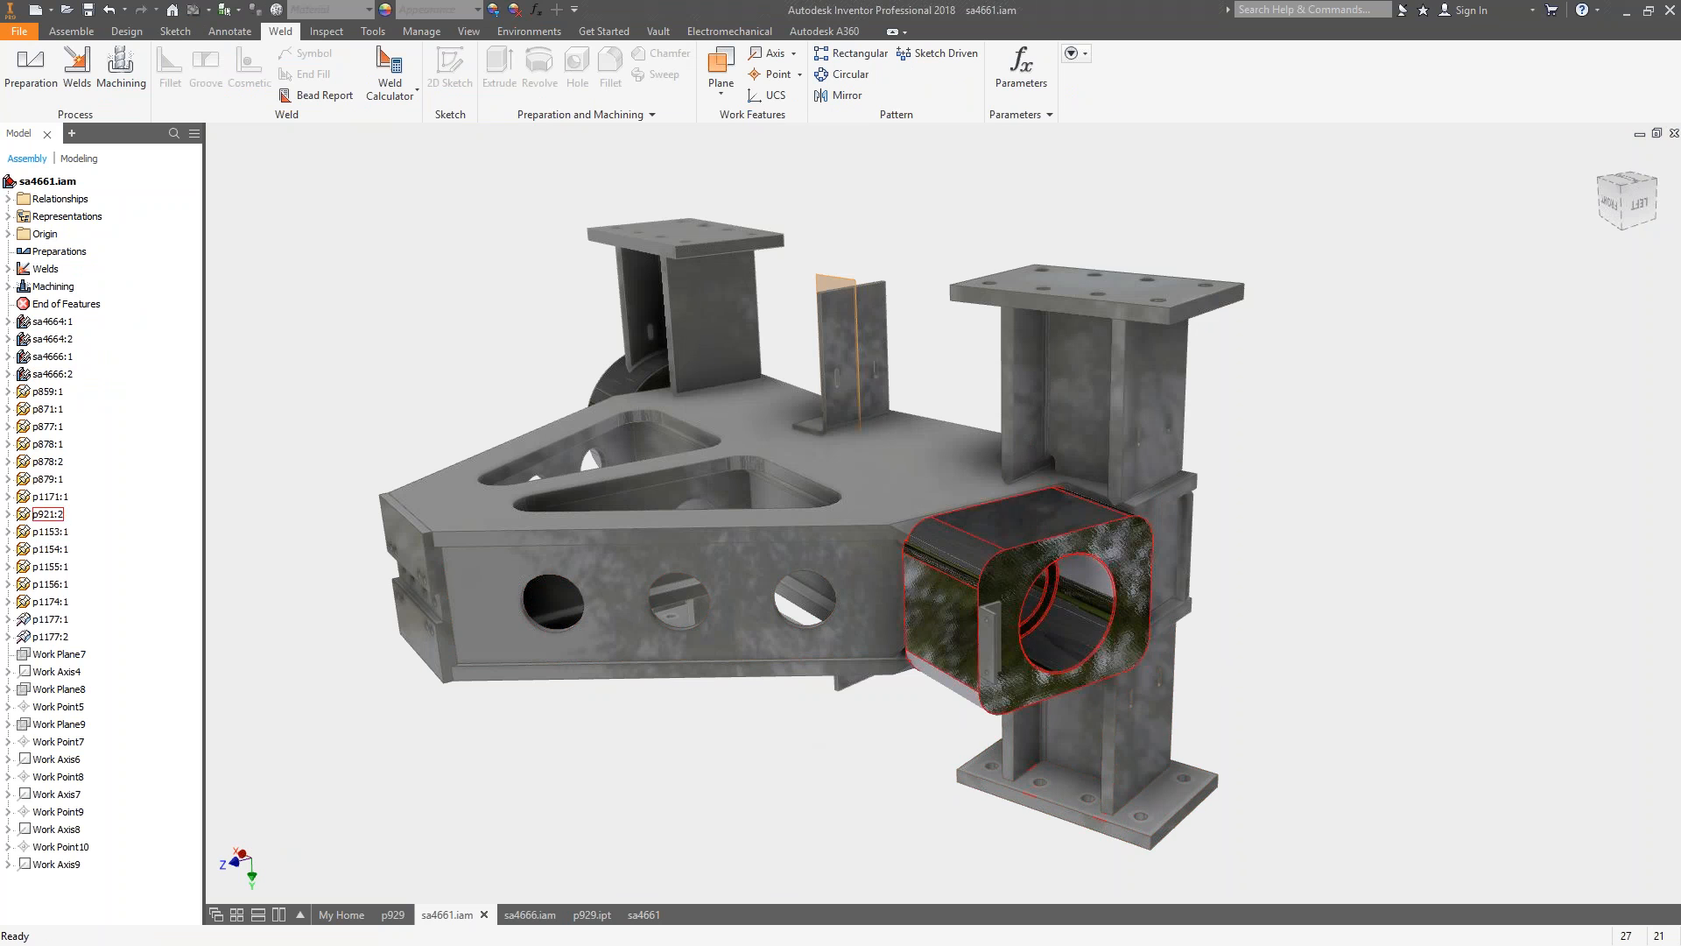
{"action": "key", "text": "F5"}
{"action": "right_click", "coordinate": [1129, 382]}
{"action": "left_click", "coordinate": [1194, 355]}
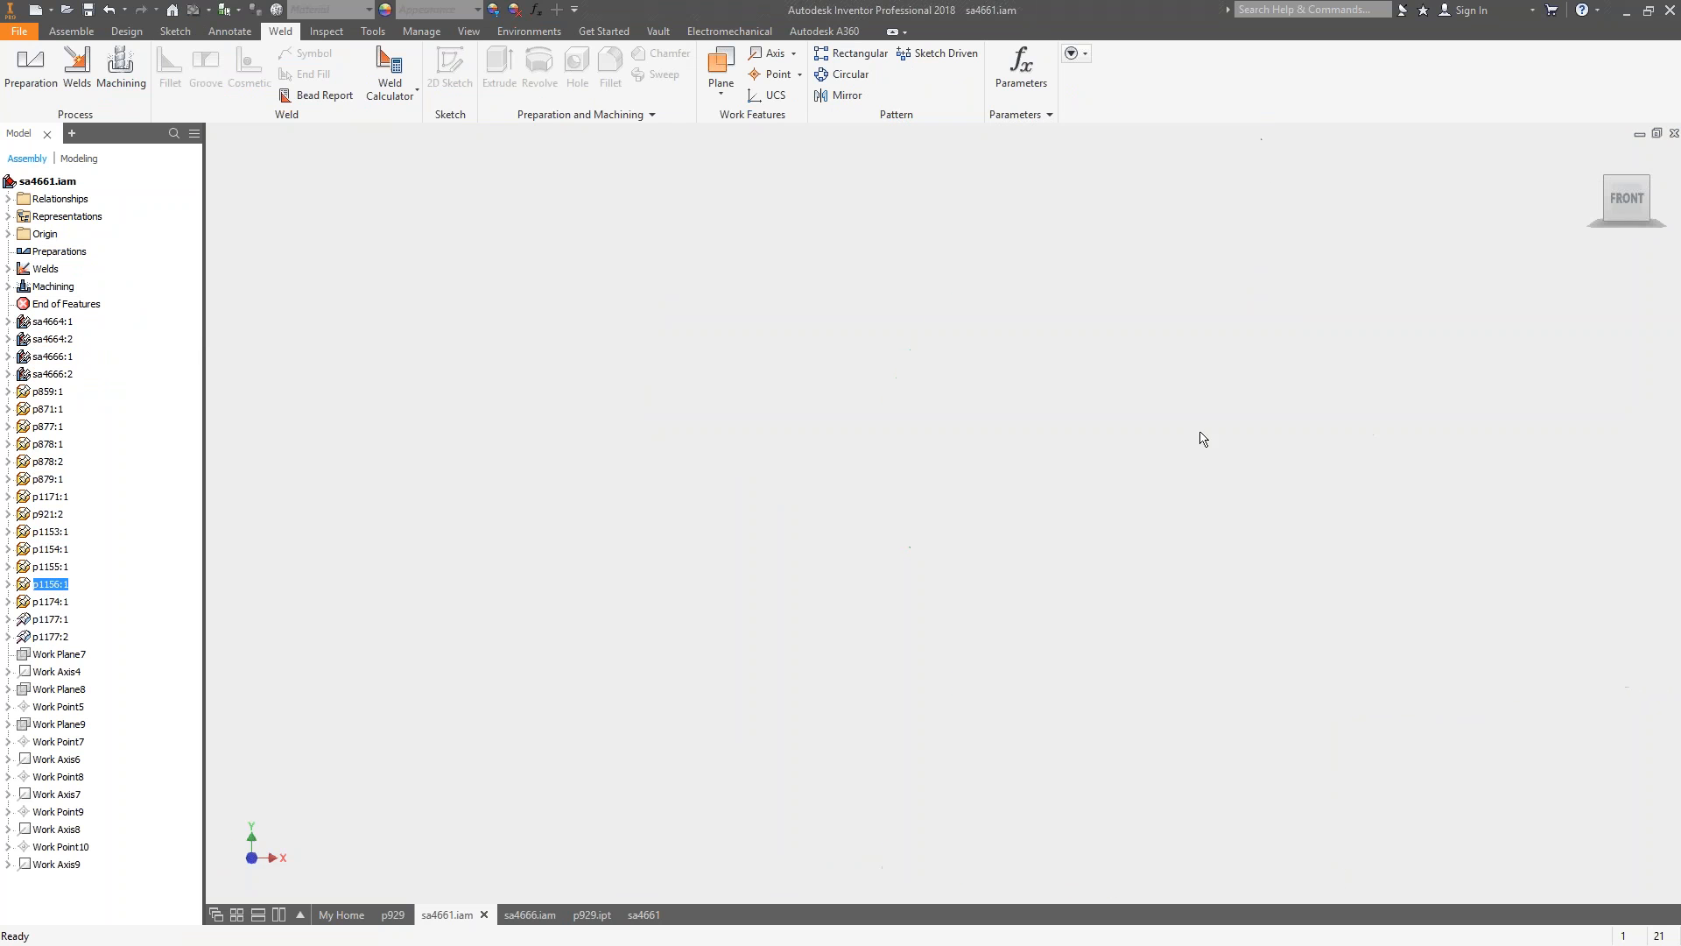
Start a sketch on the cylinder's flat circular face and place a point on the vertical axis near the face's upper edge.
{"action": "mouse_move", "coordinate": [1194, 354]}
{"action": "middle_mouse_down", "text": "shift"}
{"action": "mouse_move", "coordinate": [1021, 401]}
{"action": "mouse_move", "coordinate": [581, 339]}
{"action": "mouse_move", "coordinate": [548, 300]}
{"action": "mouse_move", "coordinate": [534, 194]}
{"action": "middle_mouse_up", "text": "shift"}
{"action": "key", "text": "s"}
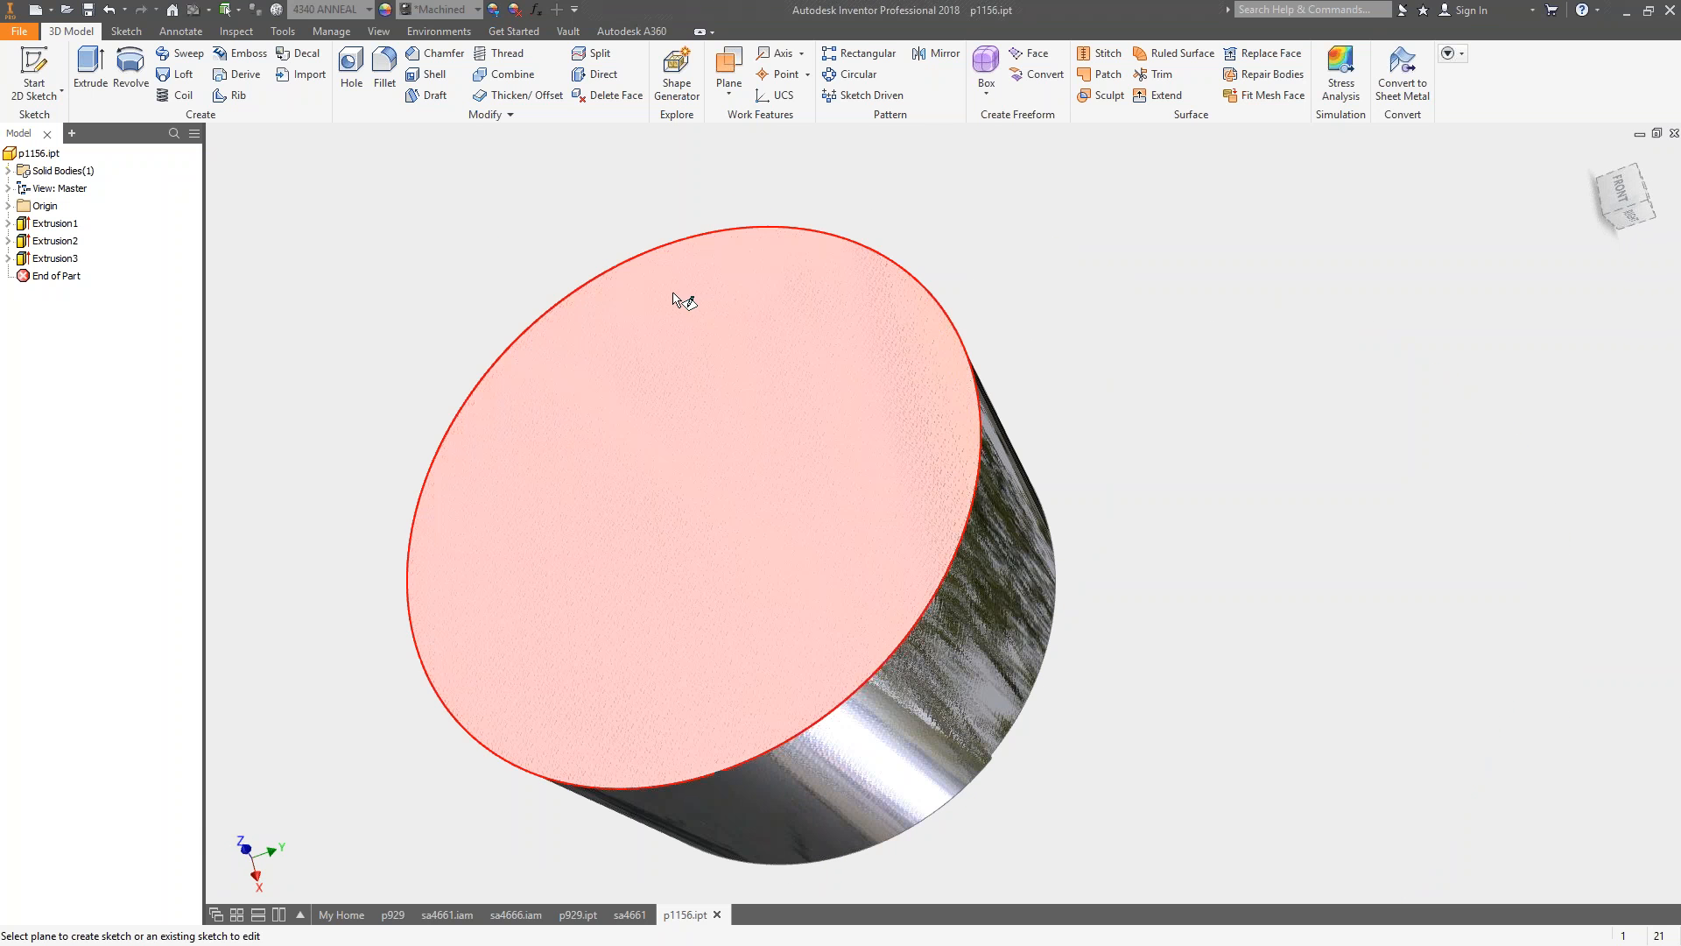
{"action": "left_click", "coordinate": [676, 299]}
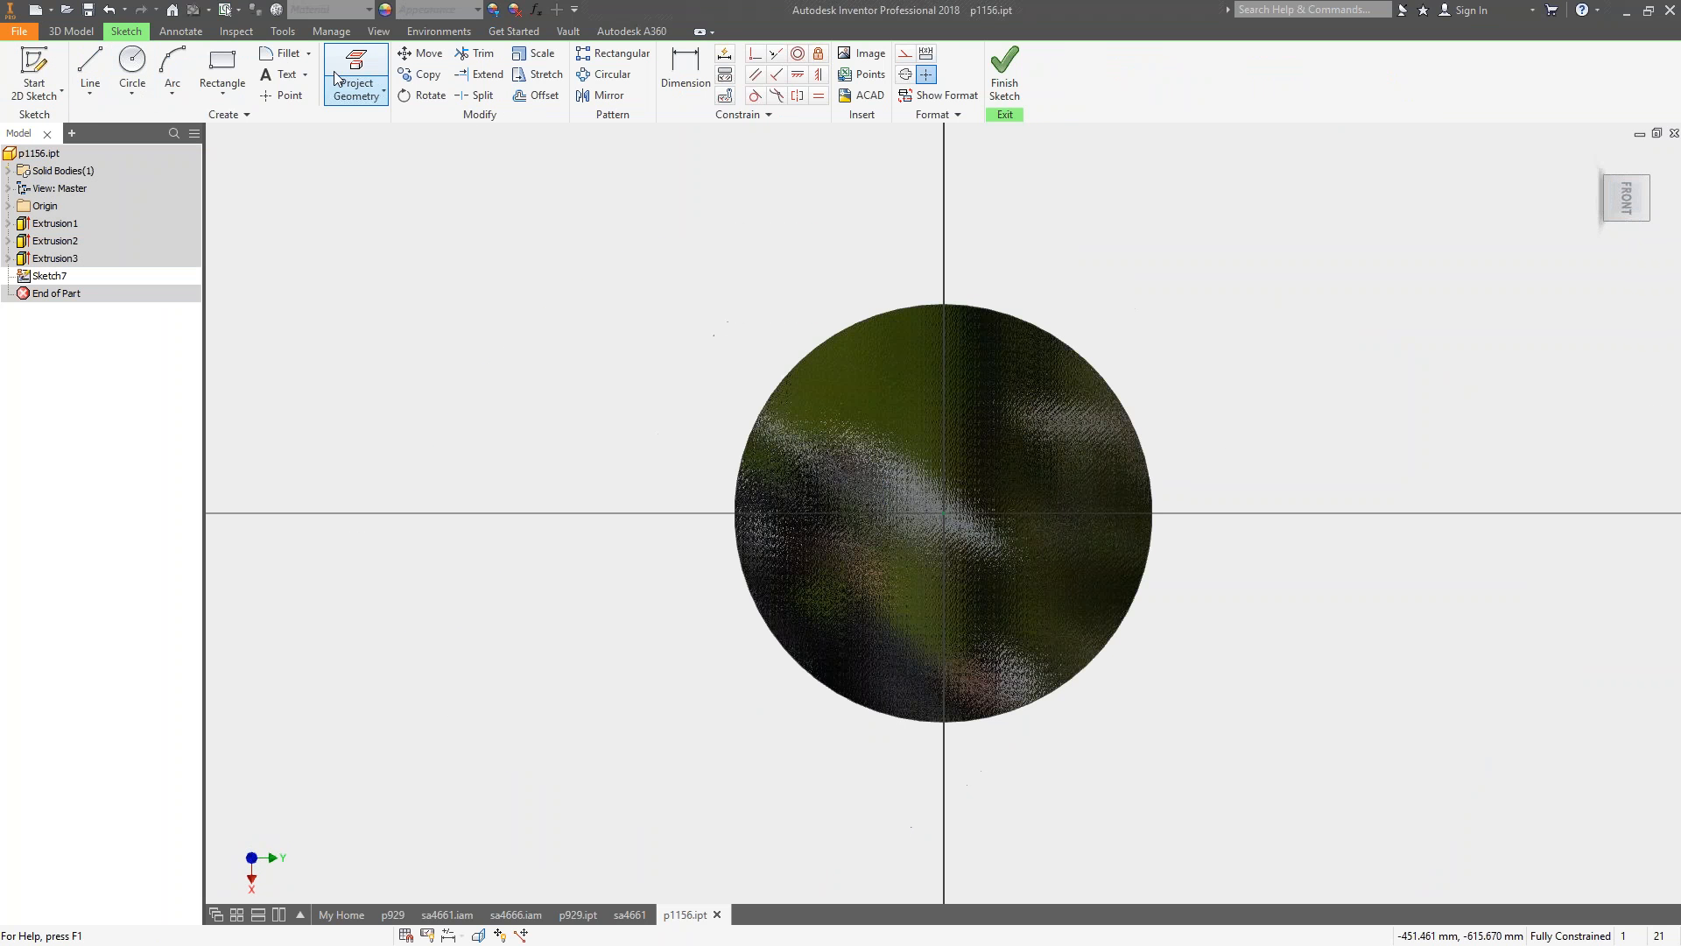
{"action": "left_click", "coordinate": [277, 96]}
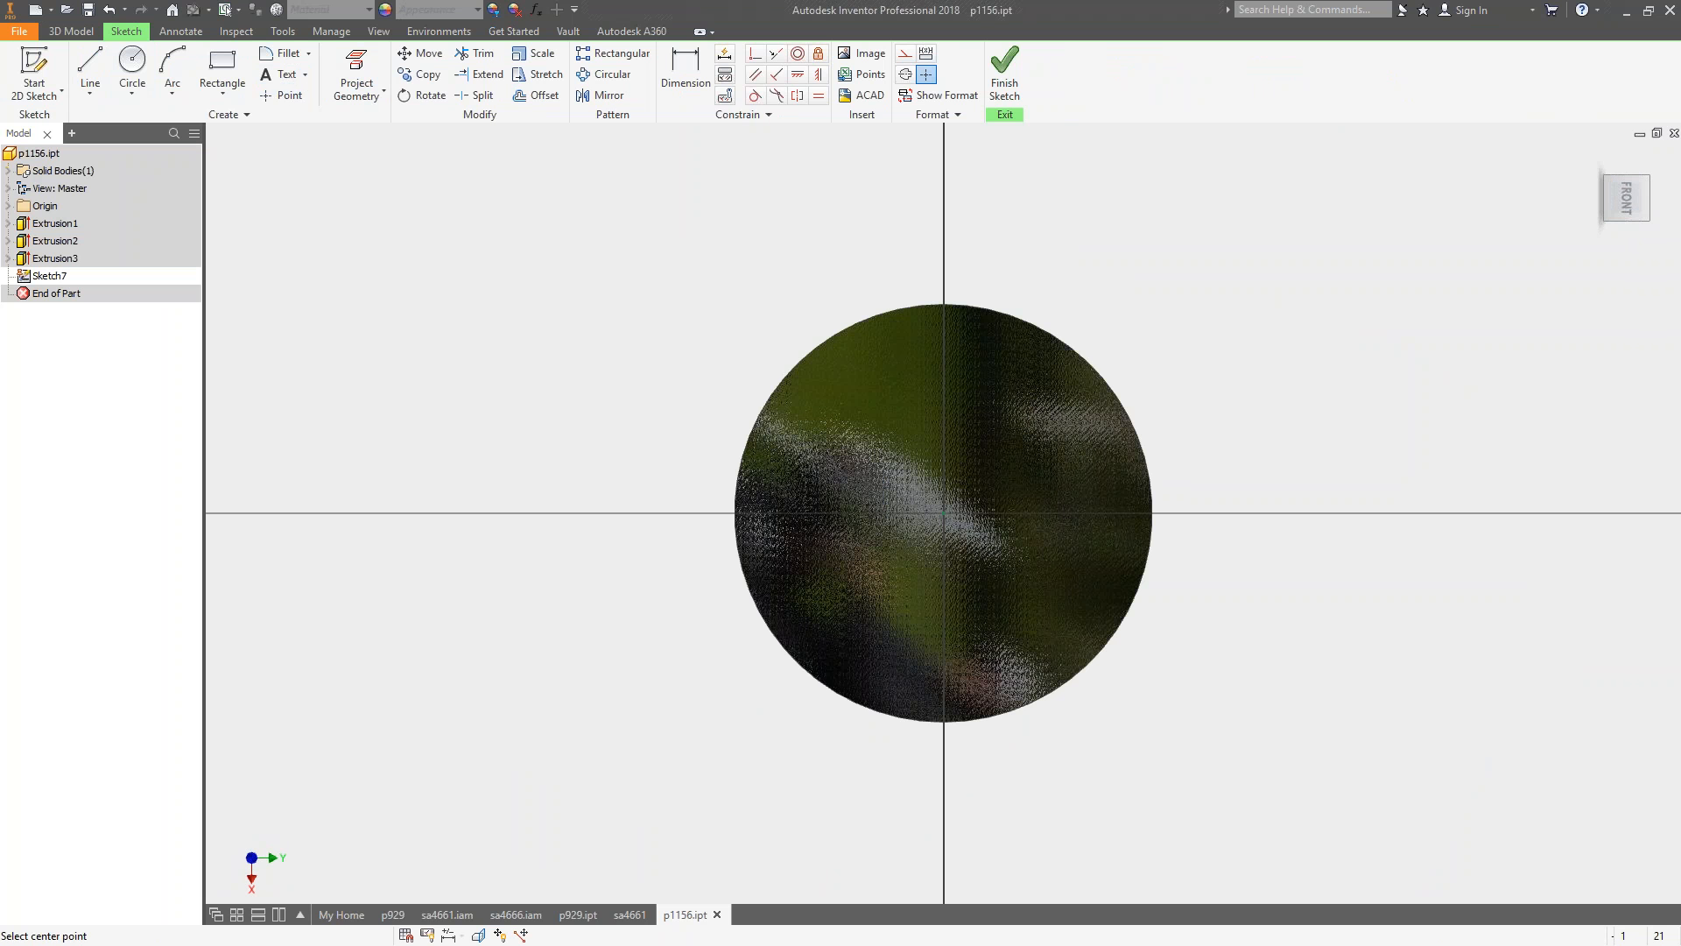
{"action": "left_click", "coordinate": [944, 336]}
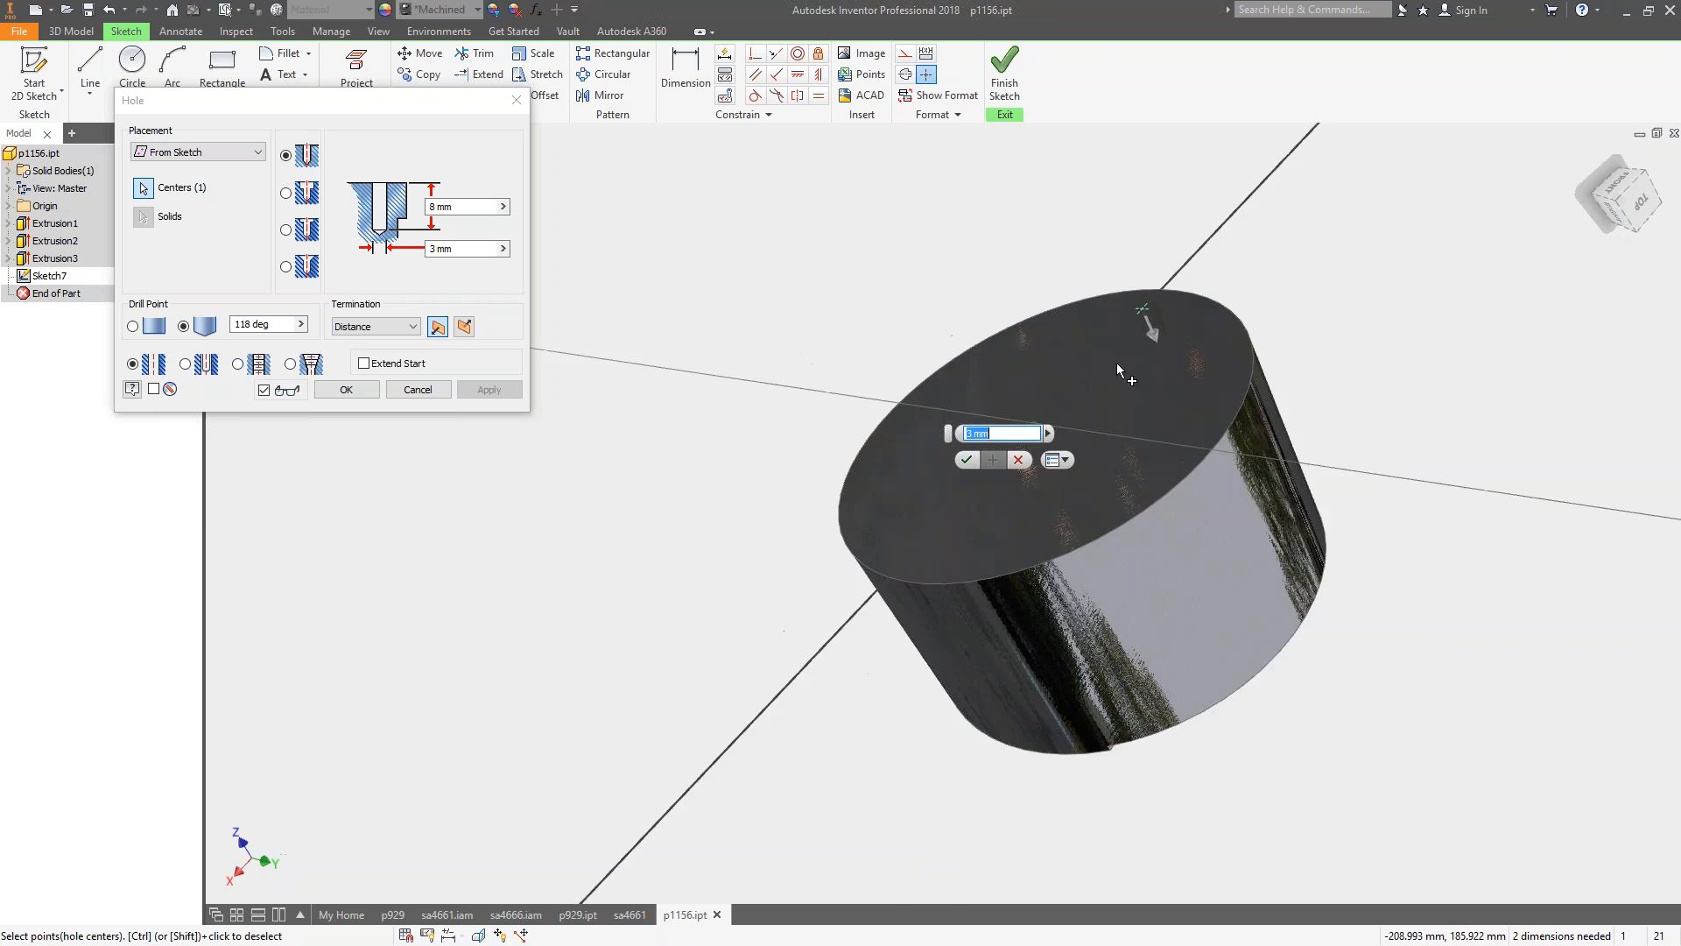
Set the hole diameter to 30 mm and create the hole at the sketched point on the cylinder's face.
{"action": "type", "text": "10"}
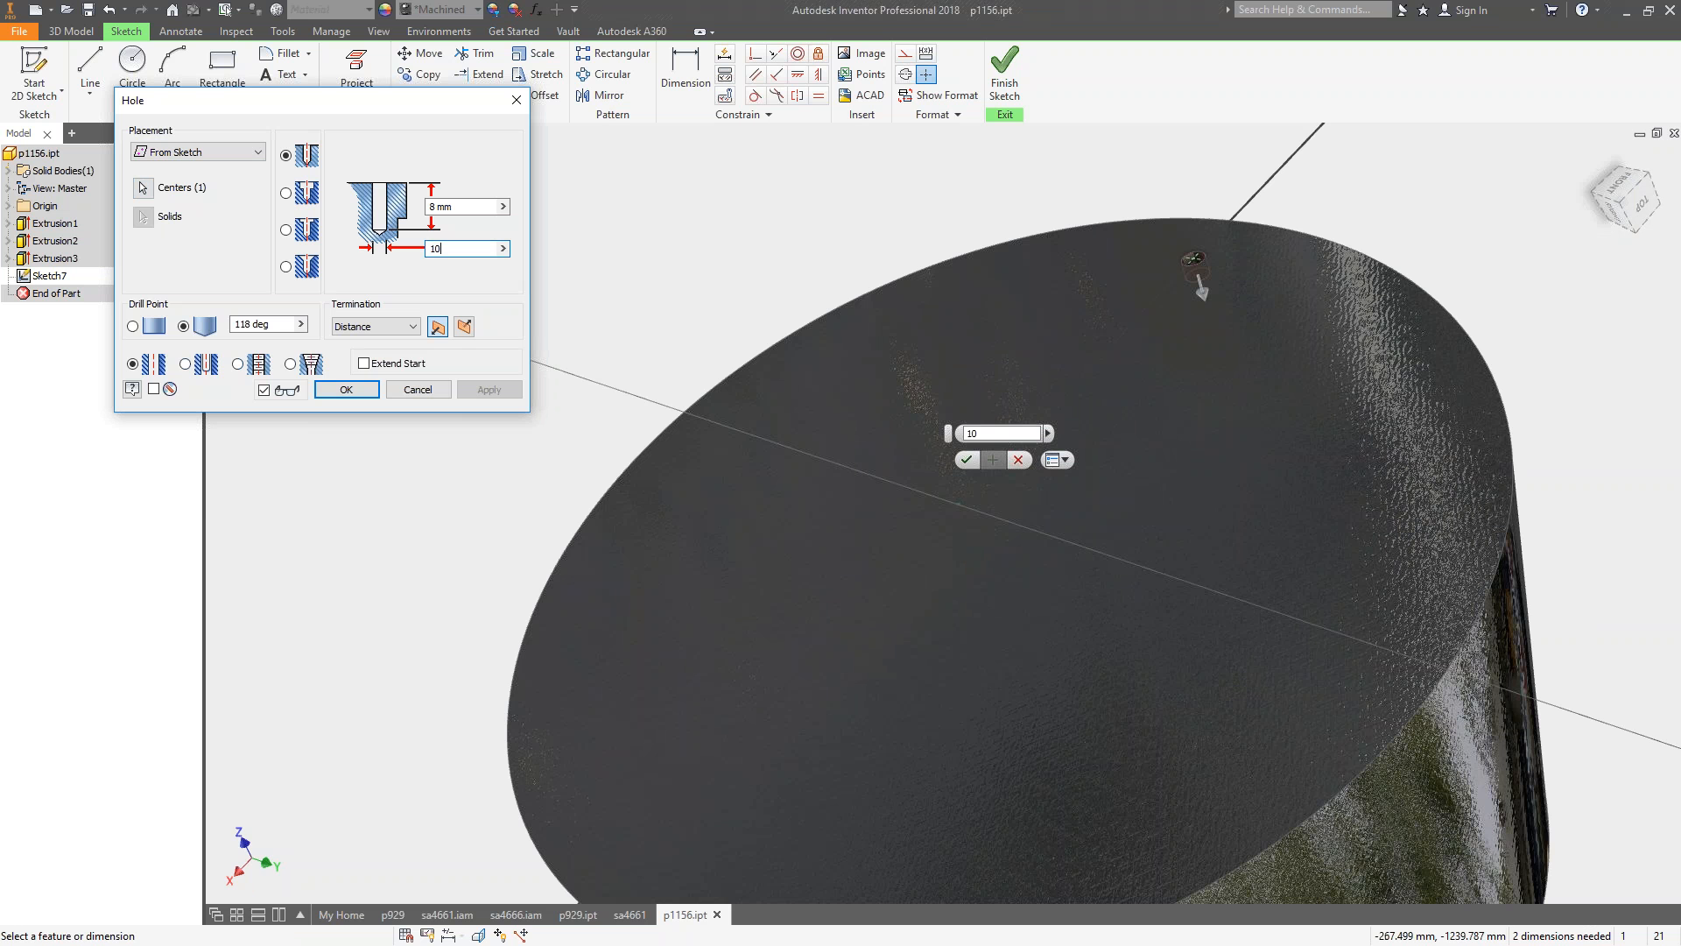
{"action": "key", "text": "BackSpace"}
{"action": "key", "text": "BackSpace"}
{"action": "type", "text": "30"}
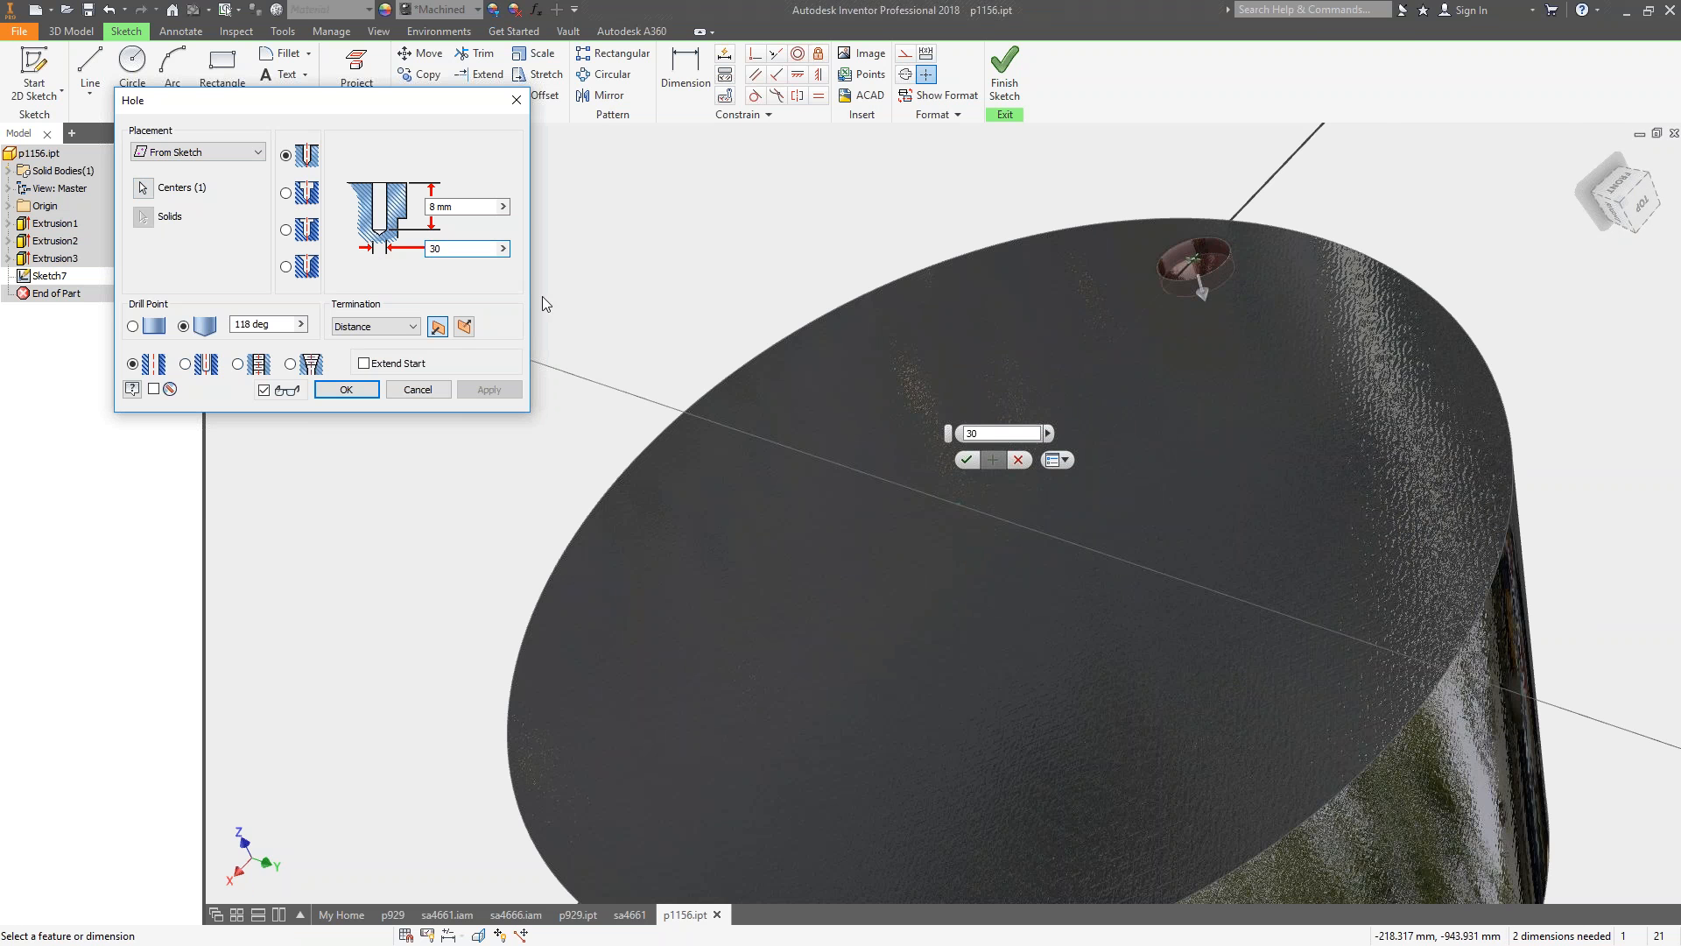
{"action": "left_click", "coordinate": [347, 388]}
Create a circular pattern of six holes over 360 degrees around the cylinder's axis.
{"action": "left_click", "coordinate": [855, 73]}
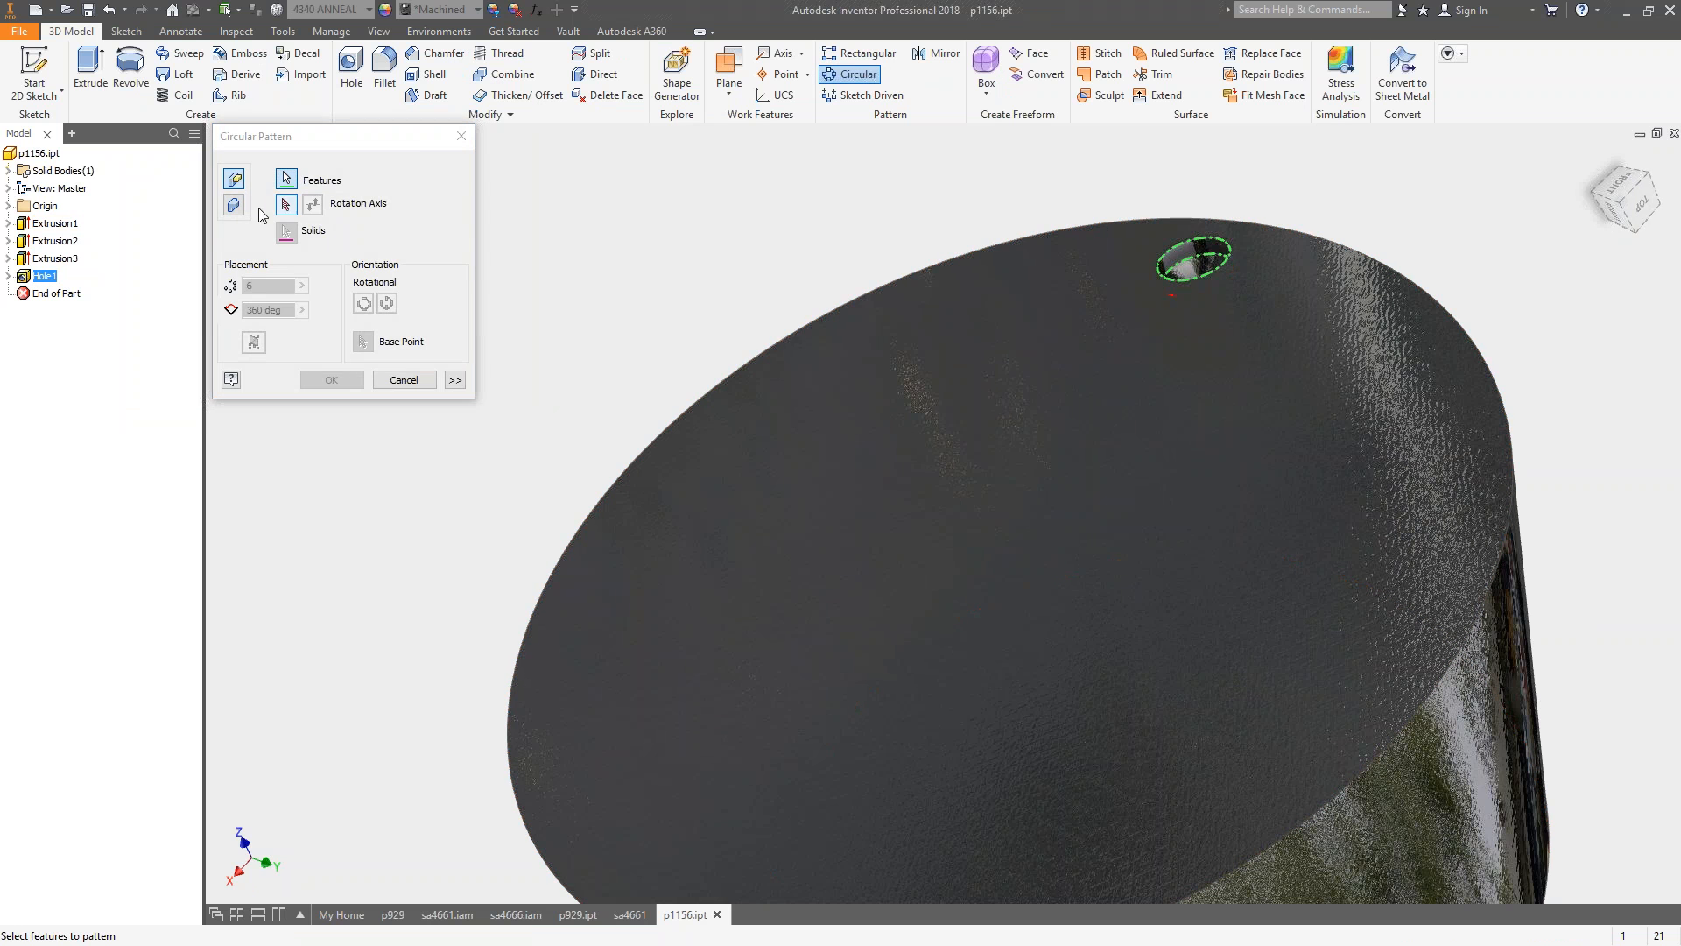
{"action": "left_click", "coordinate": [1455, 690]}
{"action": "left_click", "coordinate": [331, 380]}
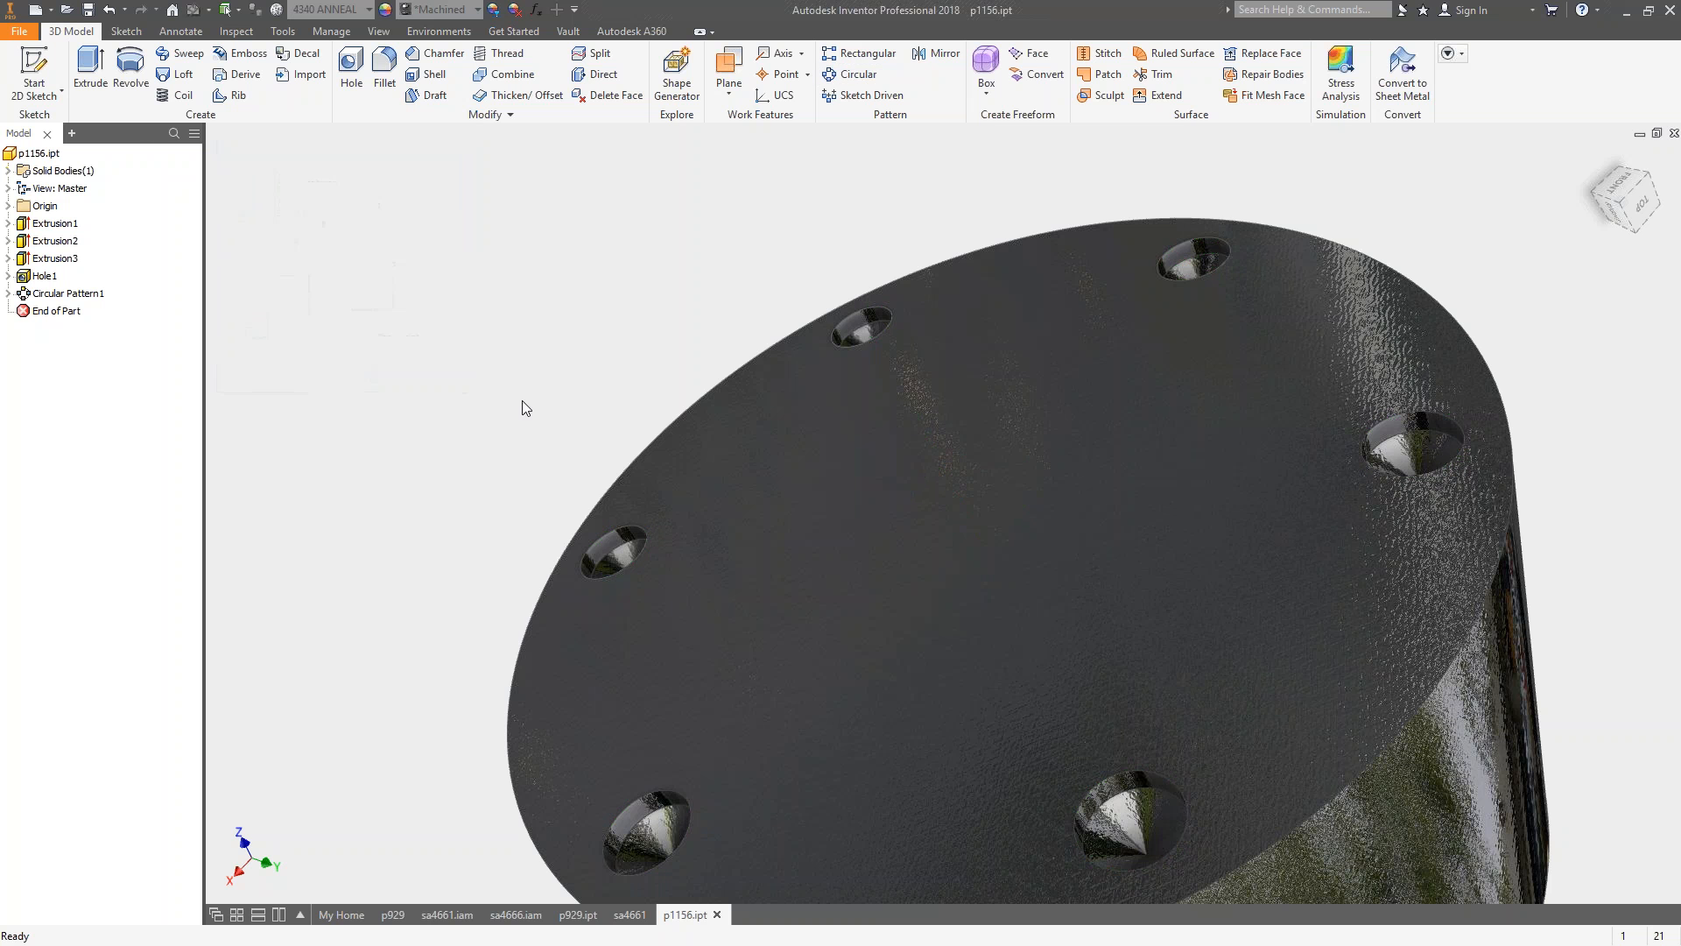
Create a drawing from the ANSI (mm).idw template and place a front base view of p1156.ipt at scale 1 / 2.
{"action": "left_click", "coordinate": [35, 9]}
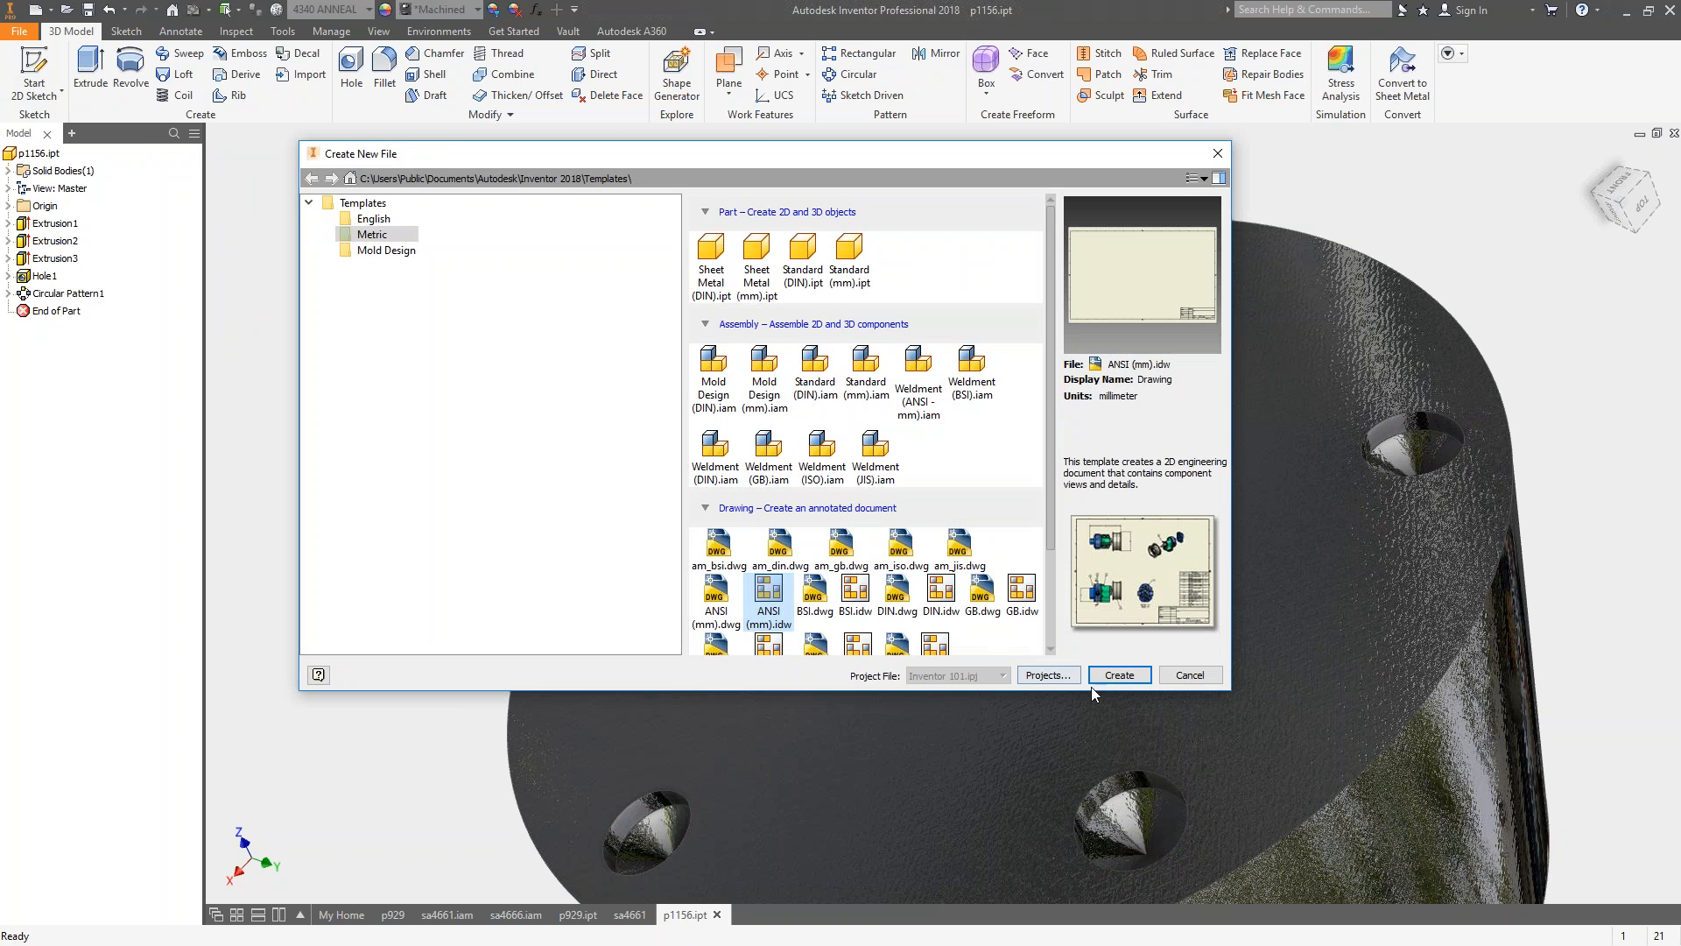
{"action": "left_click", "coordinate": [1119, 674]}
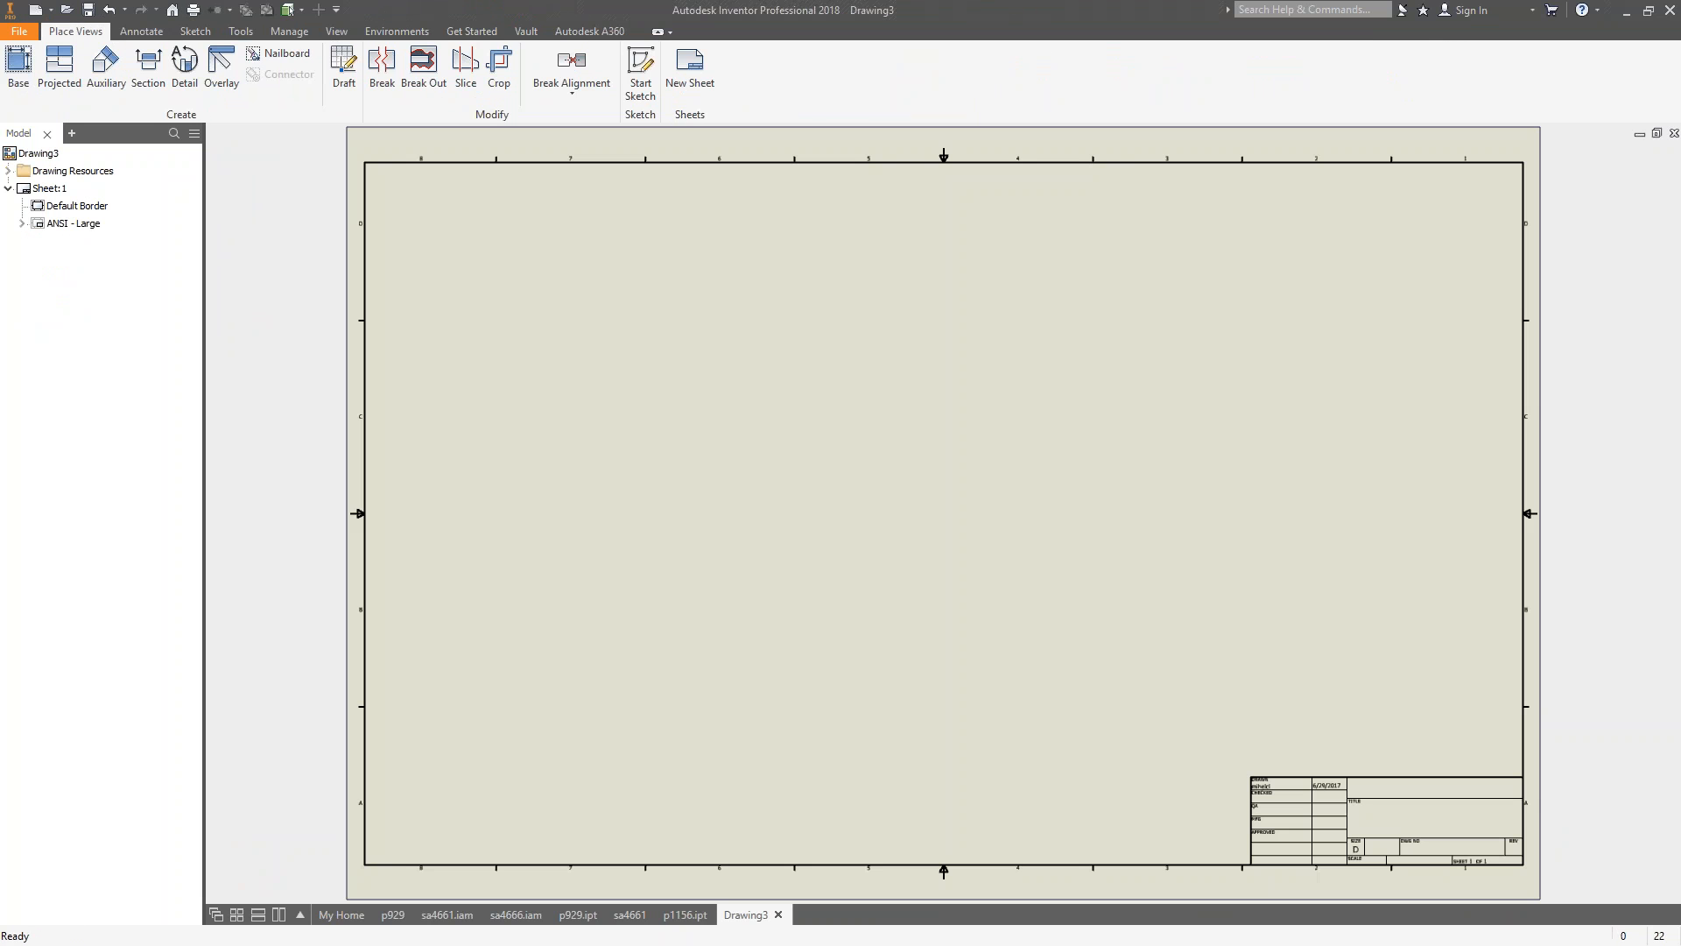
{"action": "right_click", "coordinate": [817, 553]}
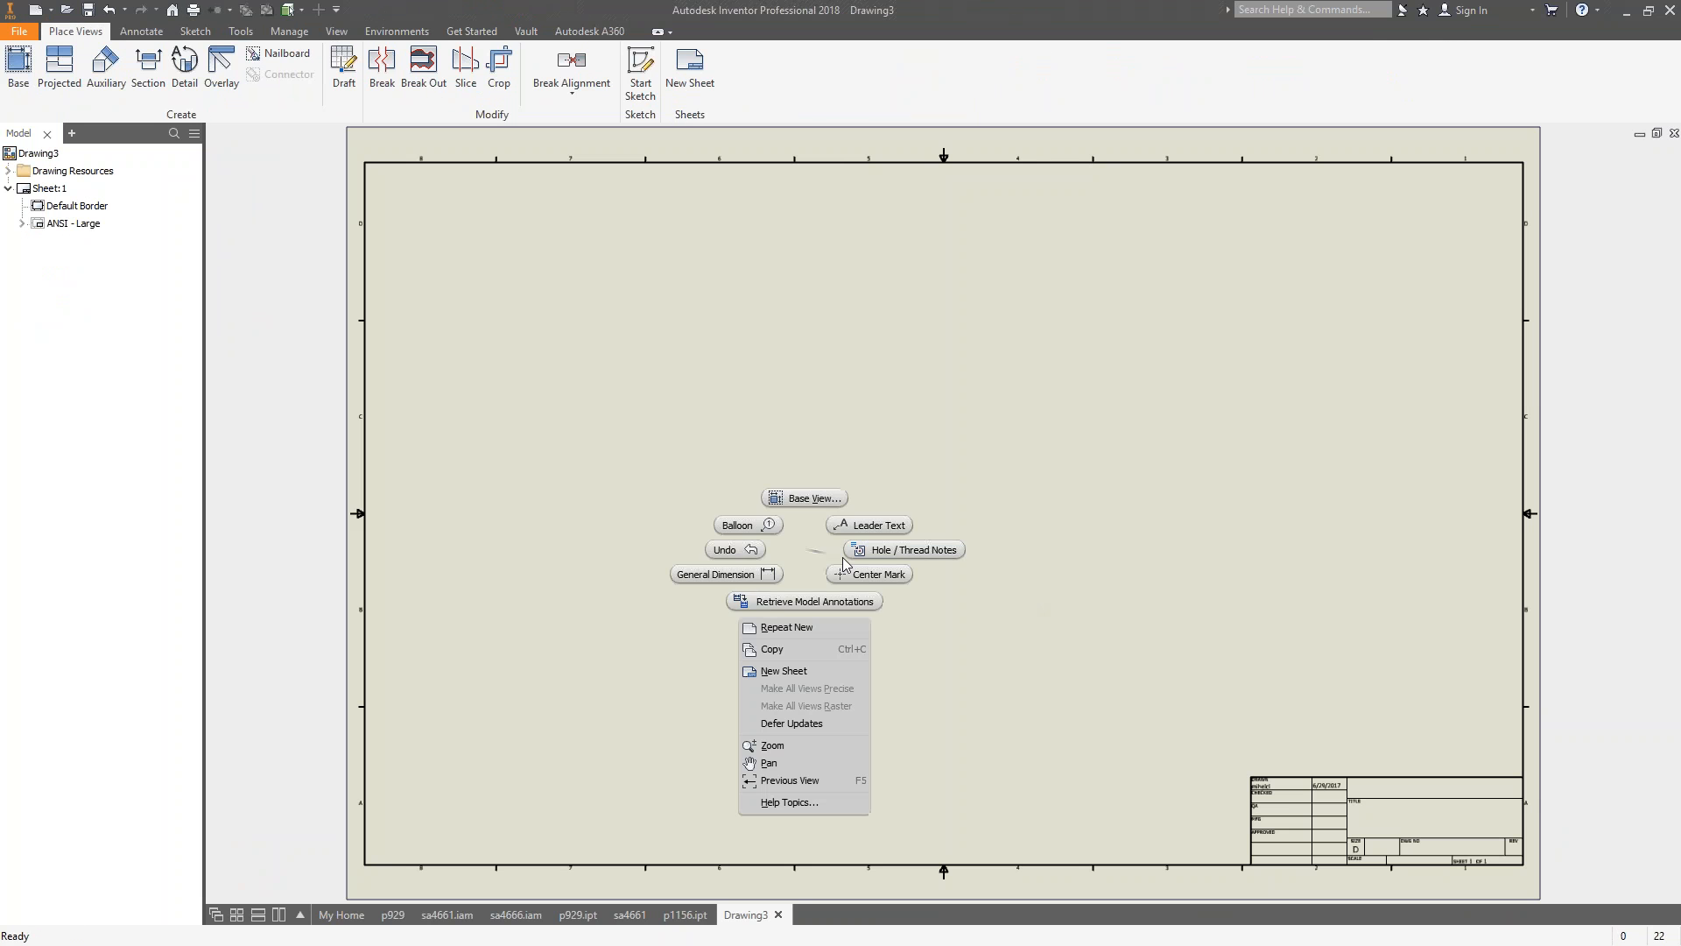
{"action": "left_click", "coordinate": [807, 499]}
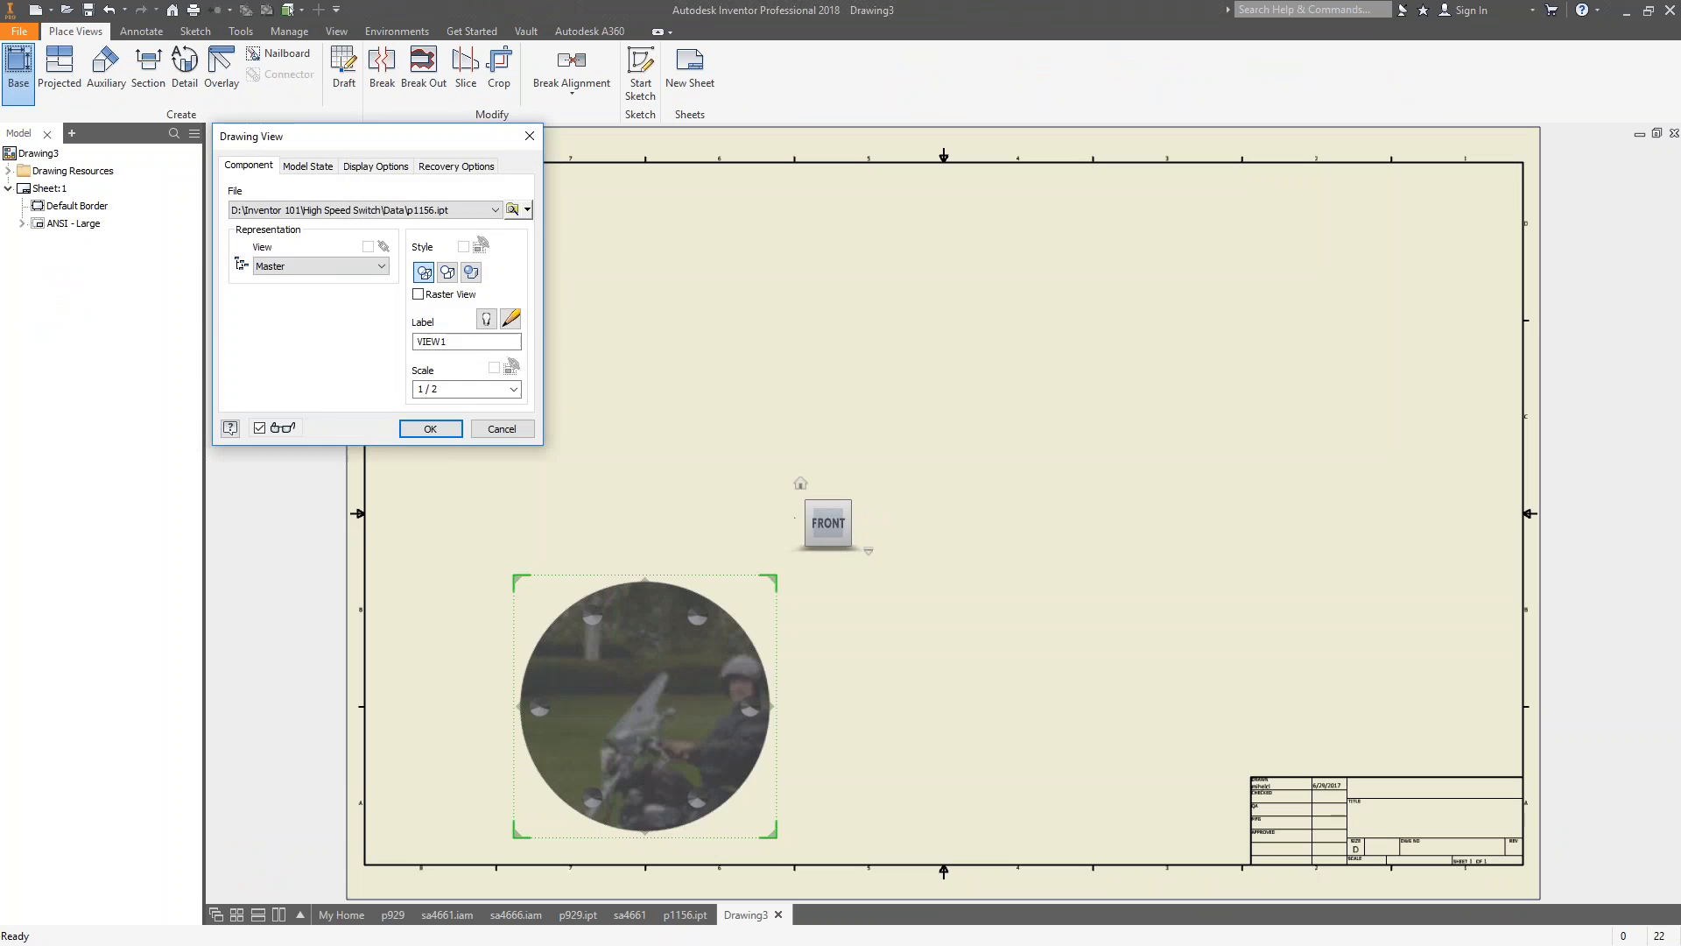
{"action": "key", "text": "Return"}
Project a side view and a top view from the base view, and spread the views apart on the sheet.
{"action": "left_click", "coordinate": [755, 598]}
{"action": "right_click", "coordinate": [755, 597]}
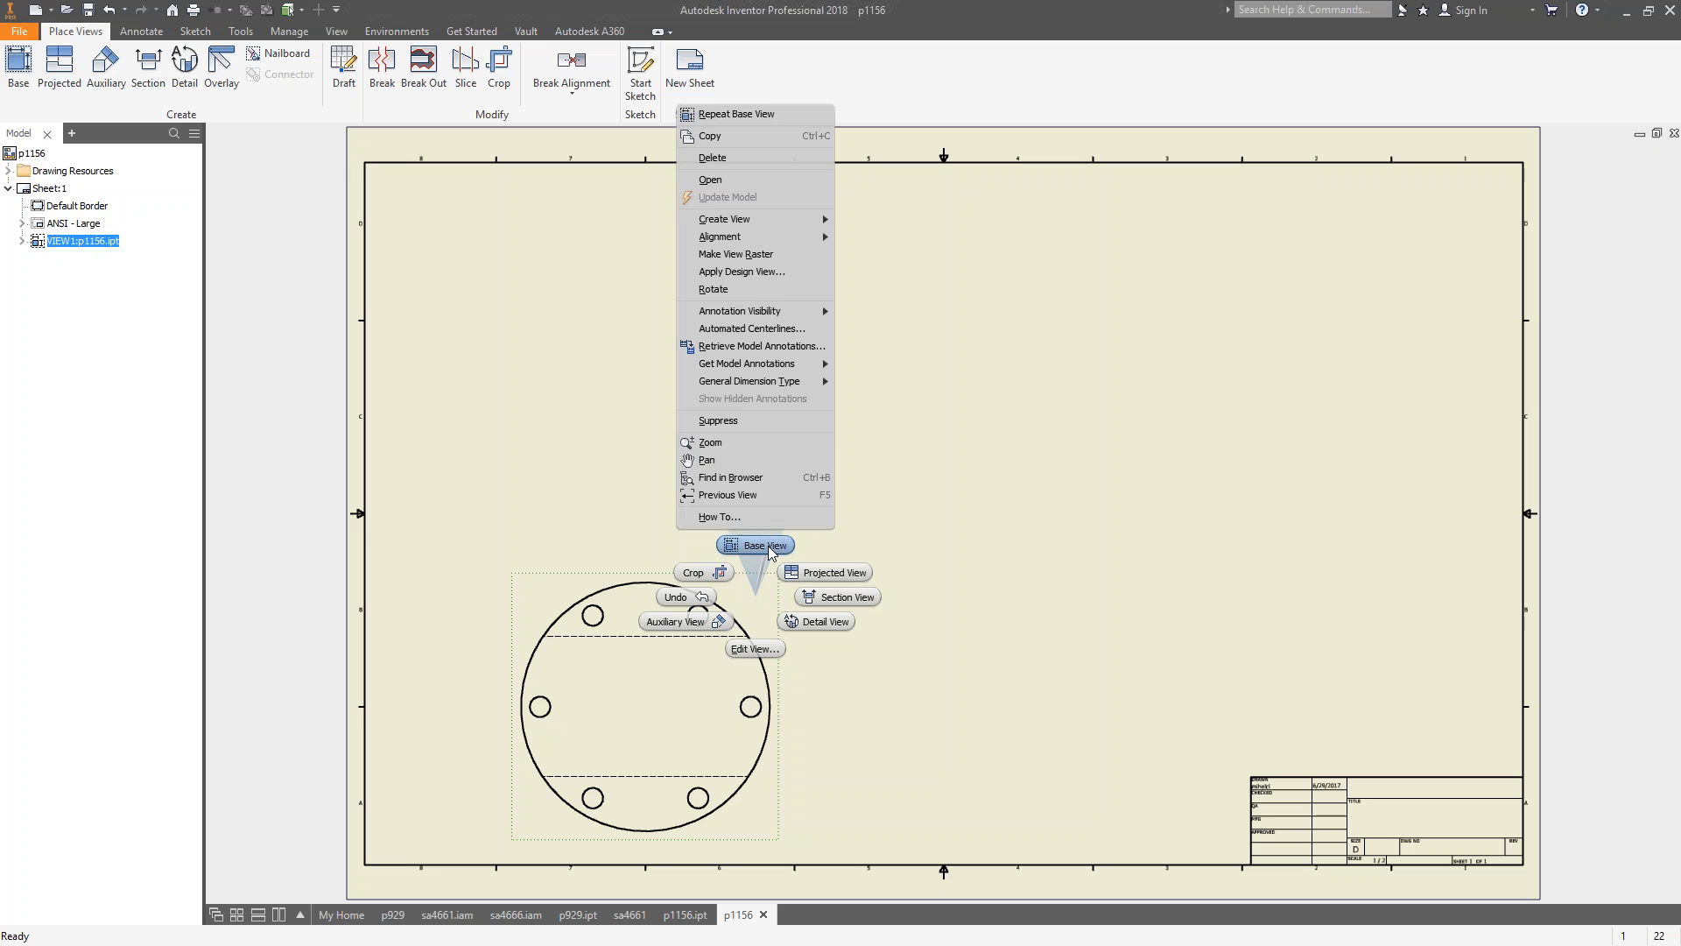
{"action": "left_click", "coordinate": [832, 572]}
{"action": "left_click", "coordinate": [942, 706]}
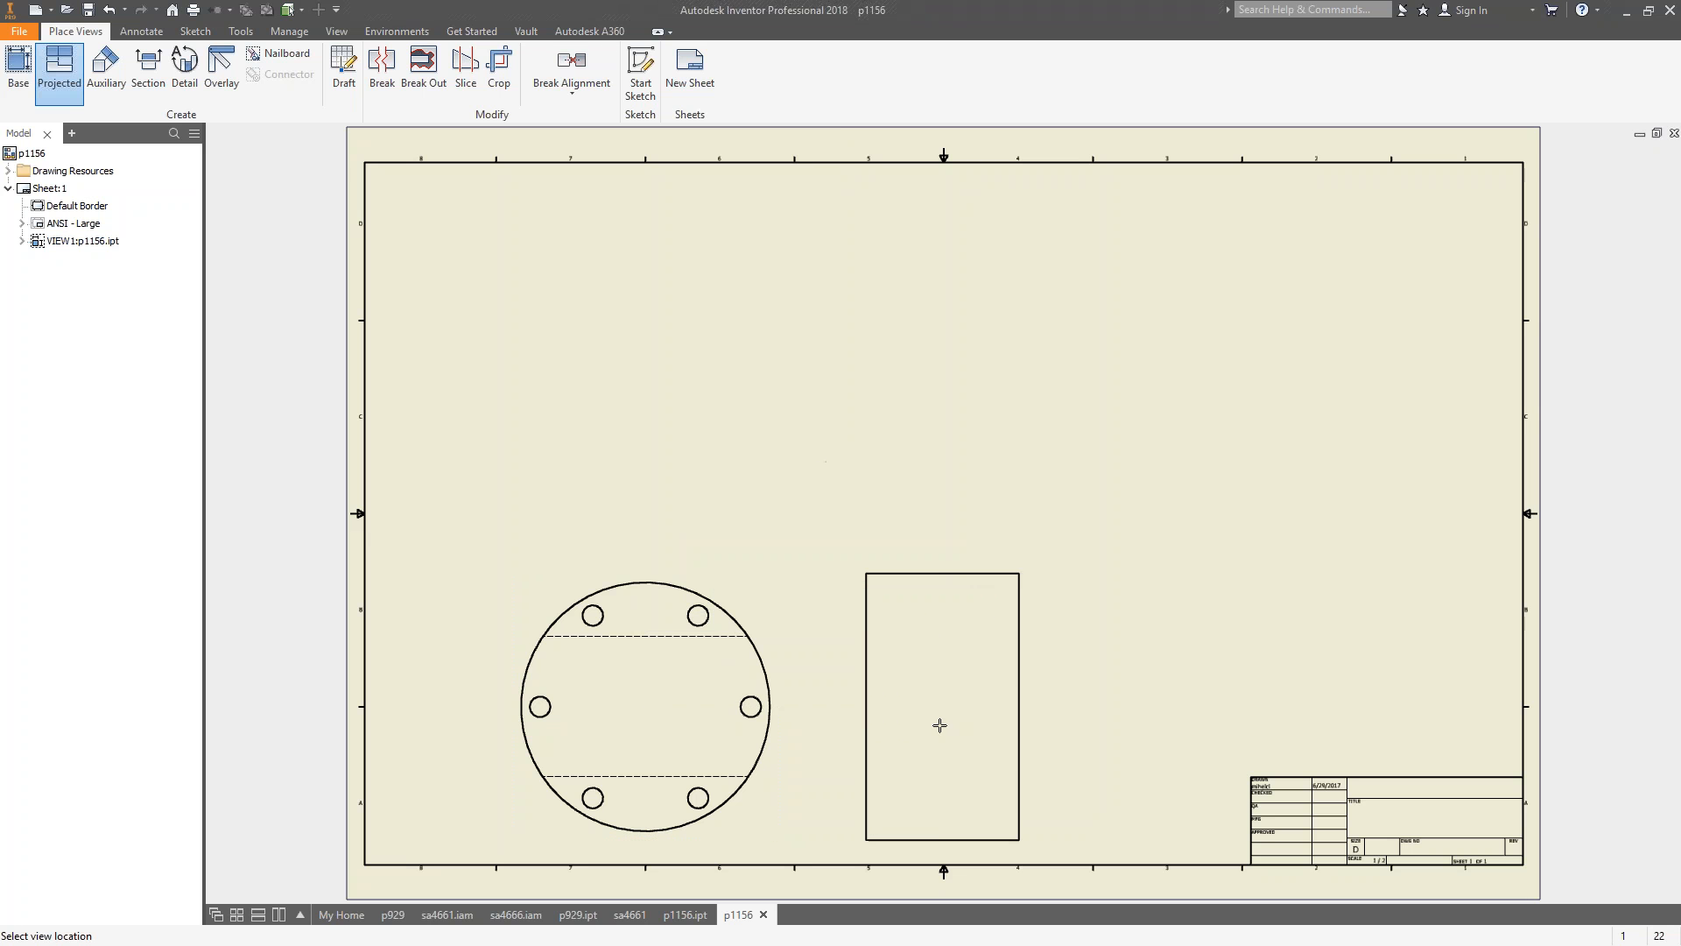
{"action": "left_click", "coordinate": [645, 405]}
{"action": "right_click", "coordinate": [862, 420]}
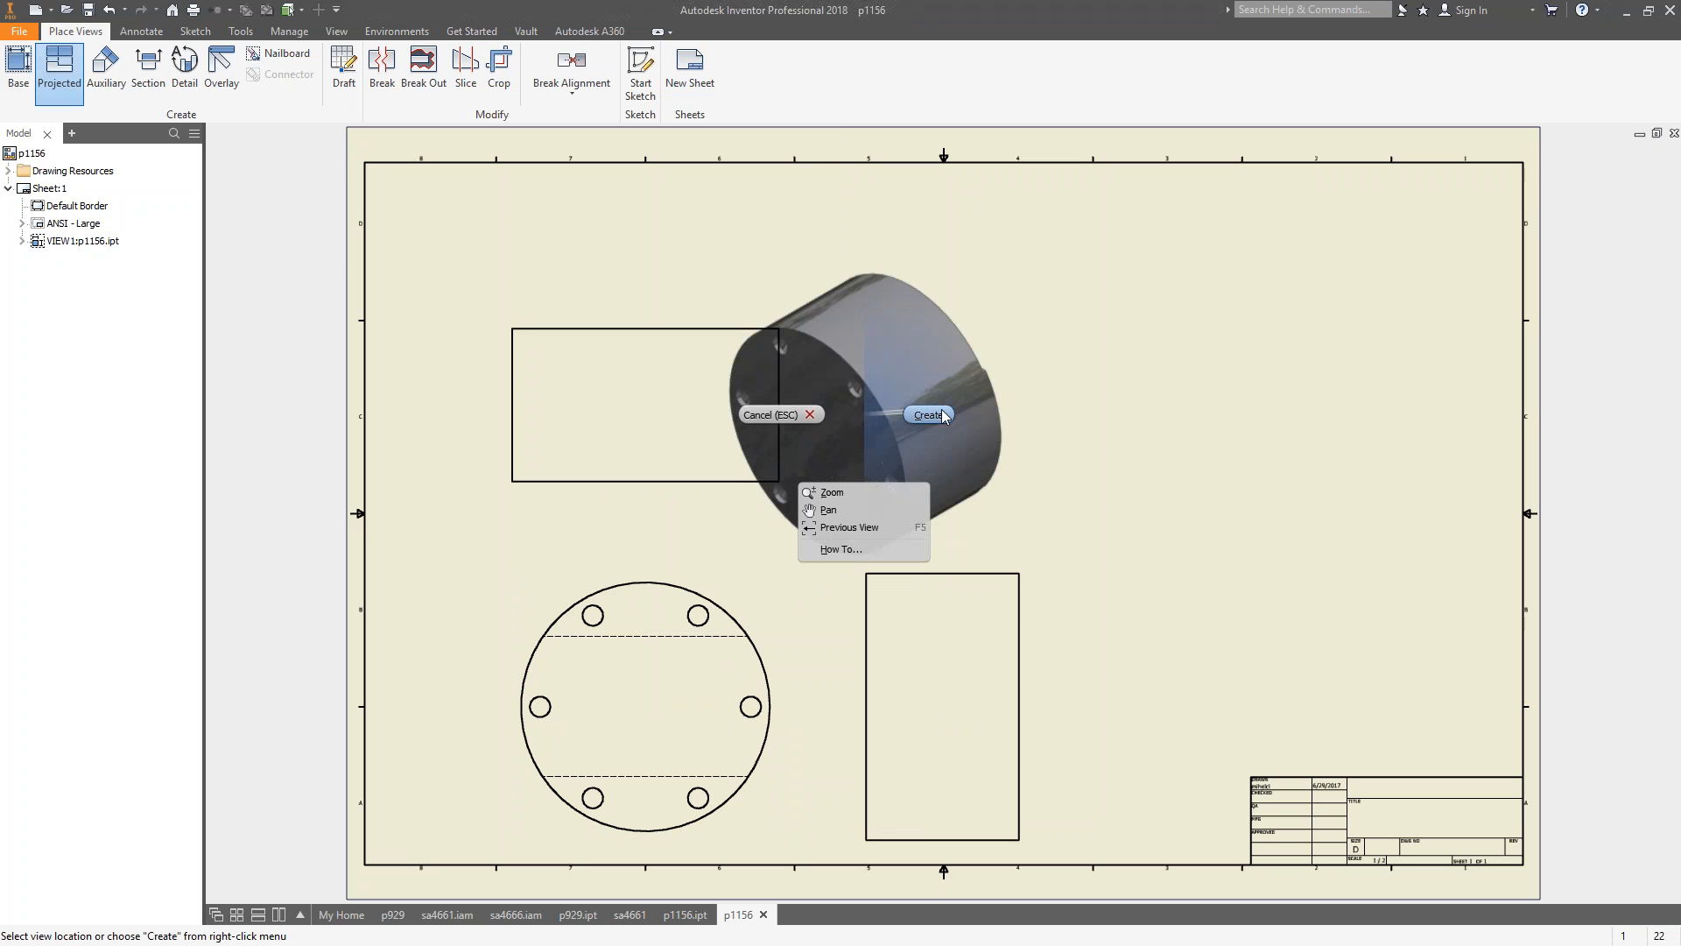
{"action": "left_click", "coordinate": [784, 415]}
{"action": "left_click_drag", "start_coordinate": [902, 579], "coordinate": [1056, 579]}
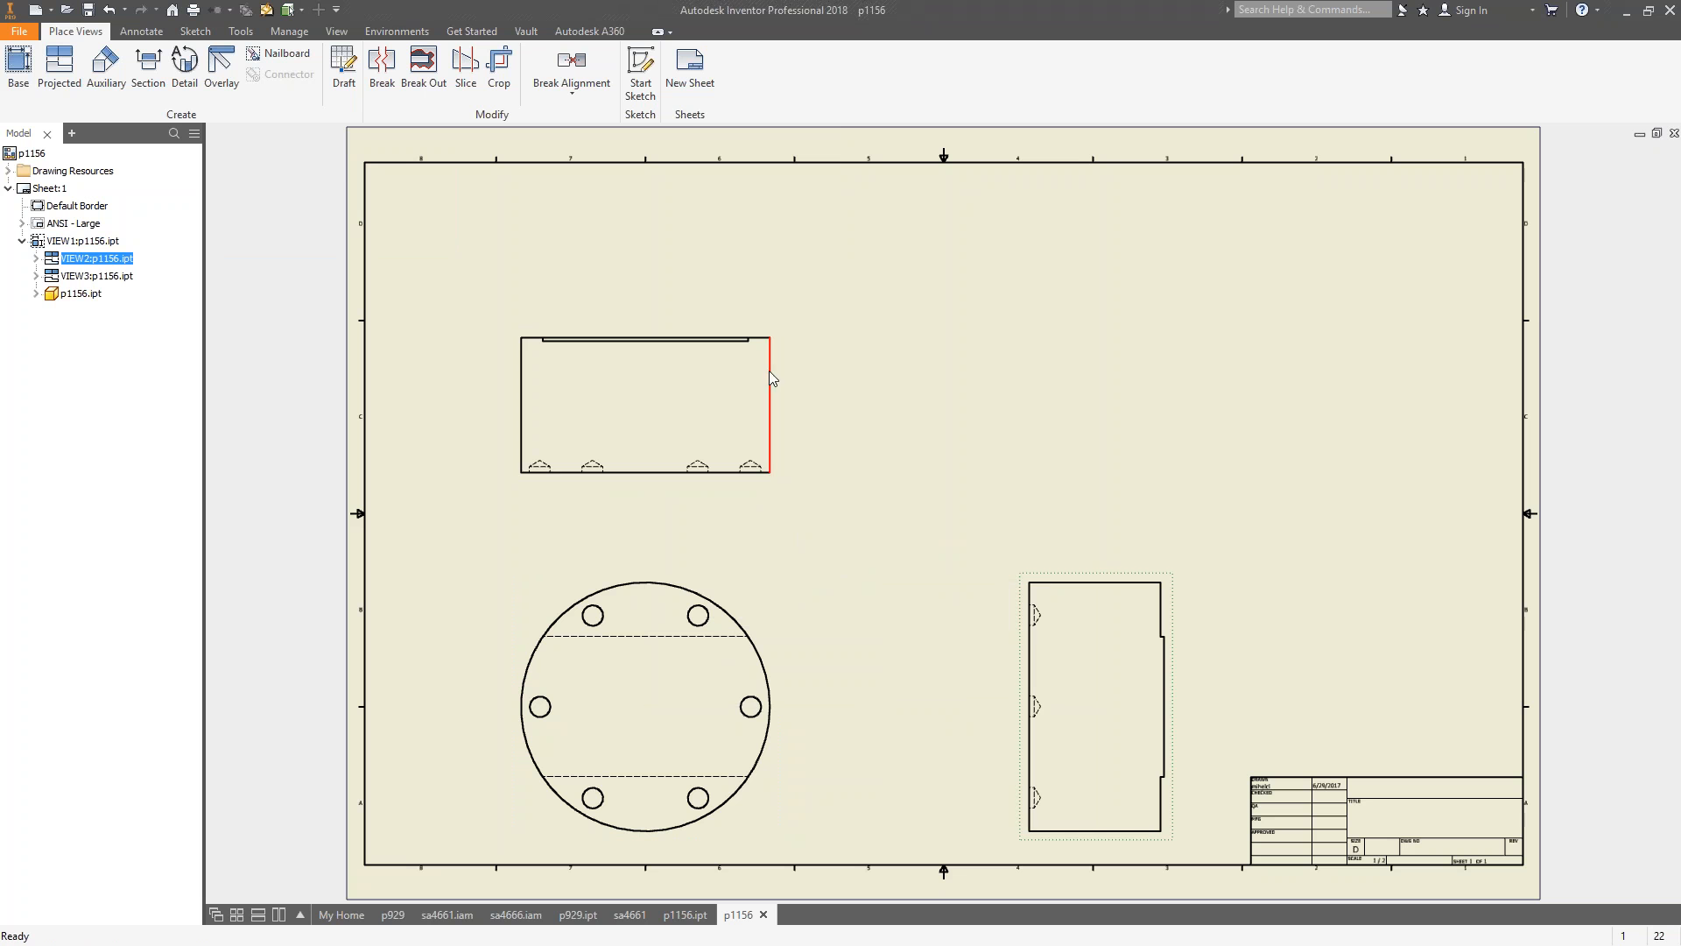
{"action": "left_click_drag", "start_coordinate": [749, 578], "coordinate": [784, 515]}
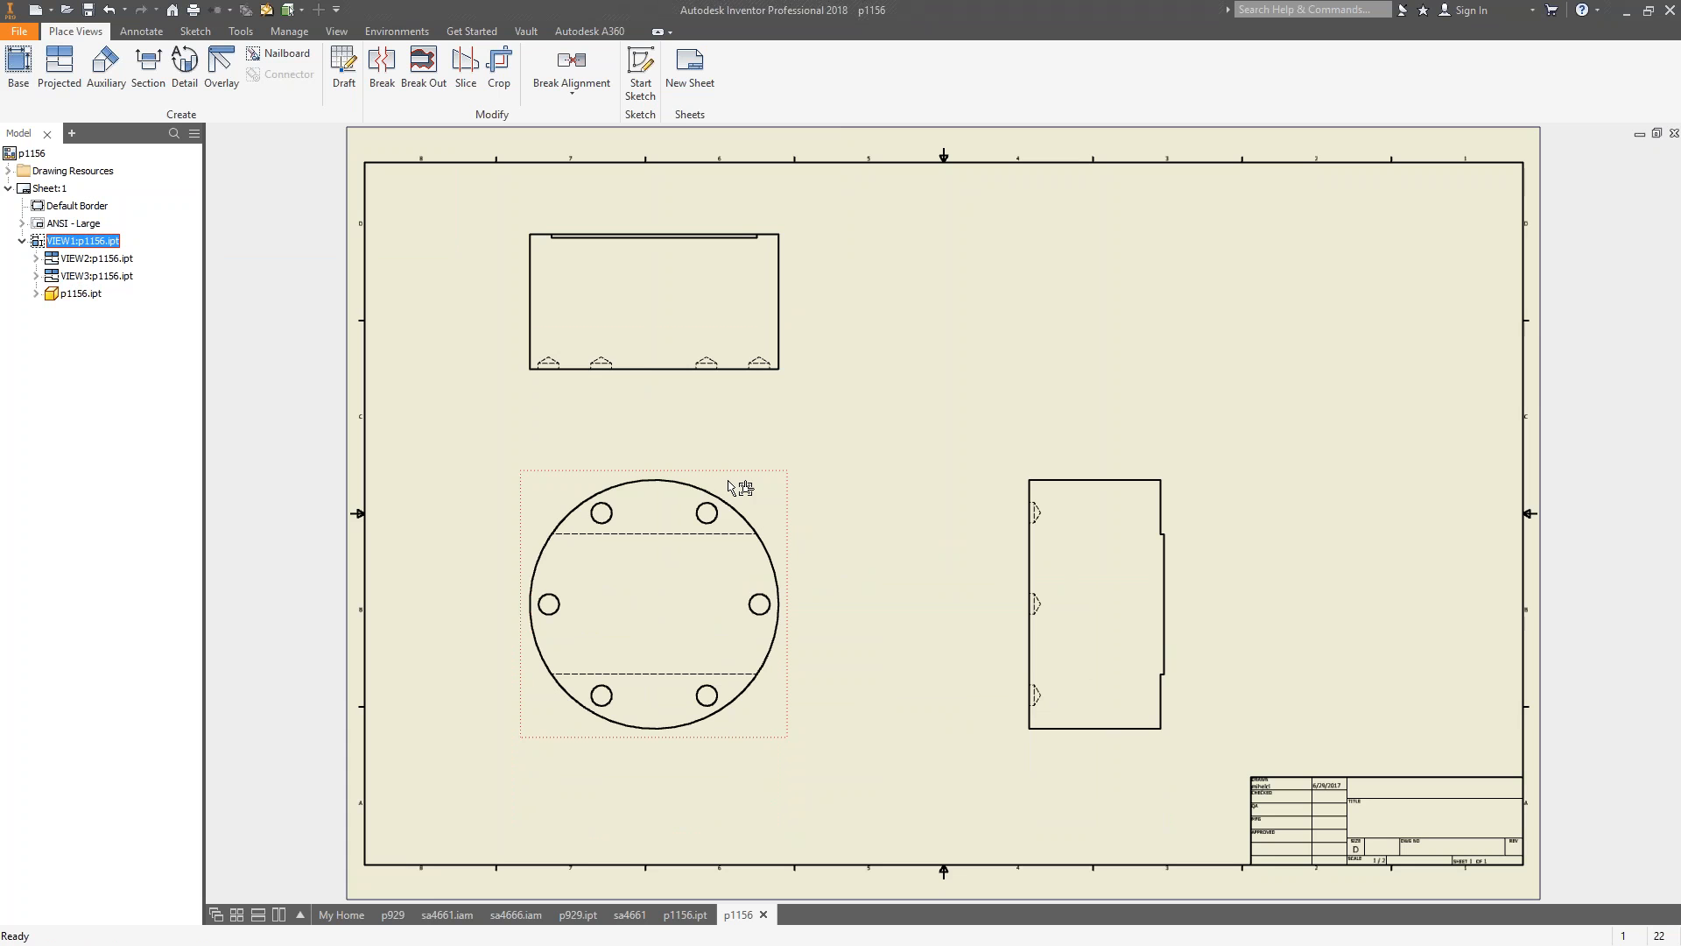
Draw a circular centerline by picking the six hole centers one after another around the front view.
{"action": "scroll", "coordinate": [781, 496], "scroll_direction": "up", "scroll_amount": 3}
{"action": "mouse_move", "coordinate": [781, 496]}
{"action": "middle_mouse_down"}
{"action": "mouse_move", "coordinate": [834, 422]}
{"action": "mouse_move", "coordinate": [948, 367]}
{"action": "middle_mouse_up"}
{"action": "scroll", "coordinate": [635, 99], "scroll_direction": "down", "scroll_amount": 1}
{"action": "left_click", "coordinate": [713, 57]}
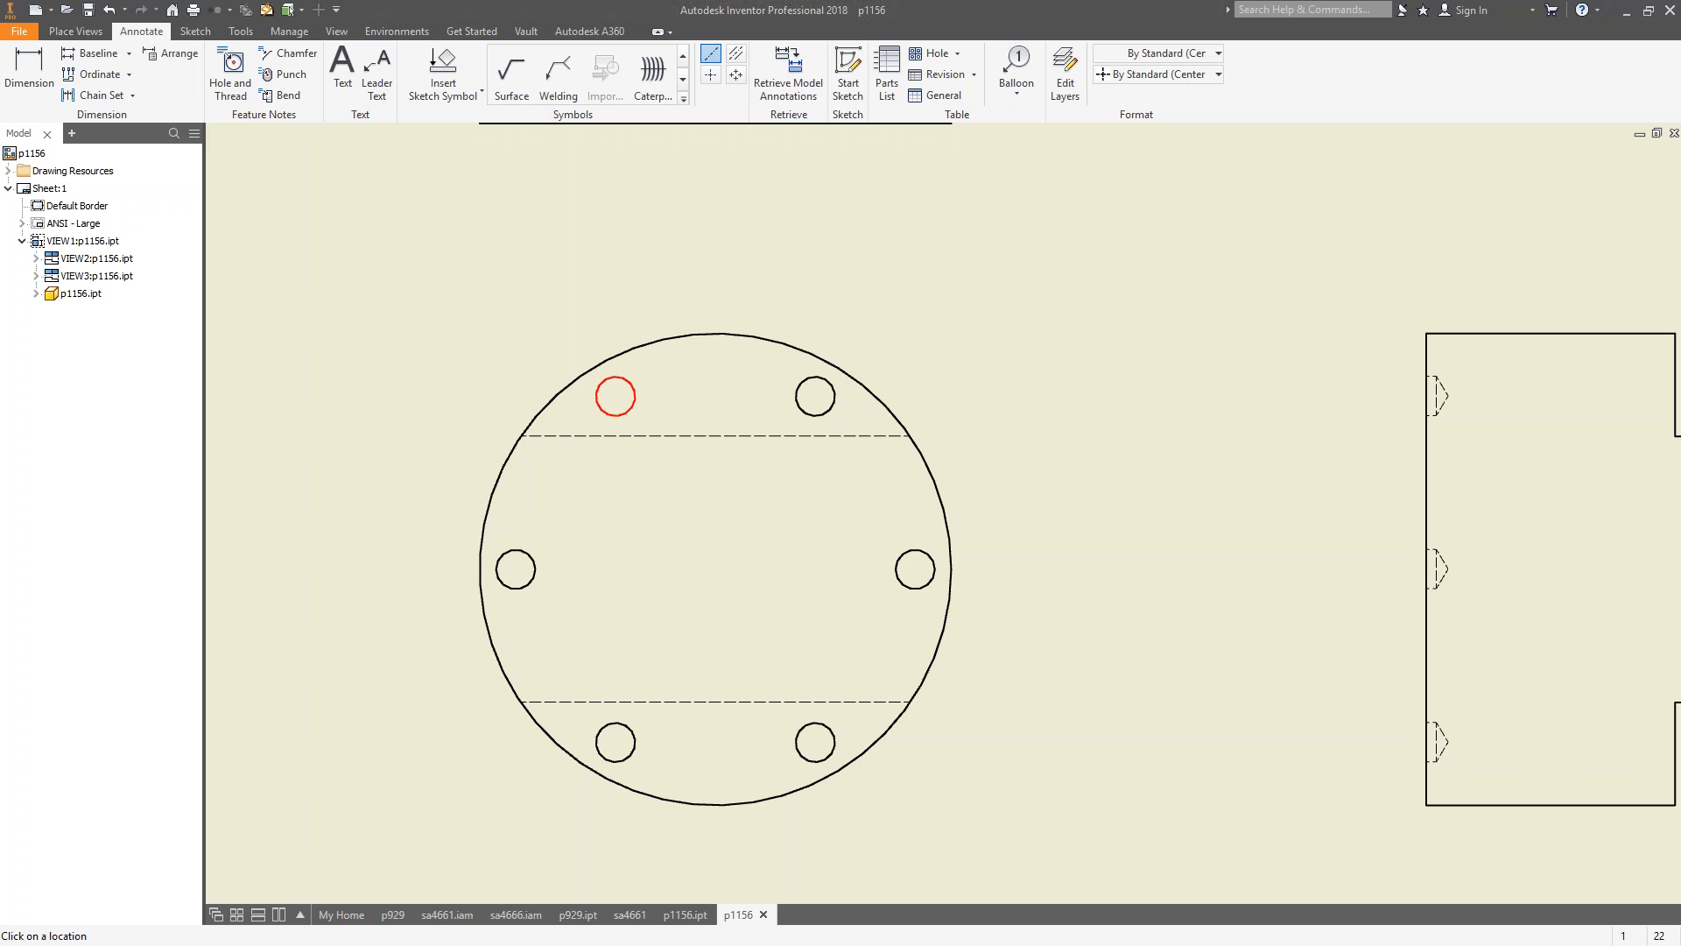
{"action": "left_click", "coordinate": [632, 386]}
{"action": "left_click", "coordinate": [830, 401]}
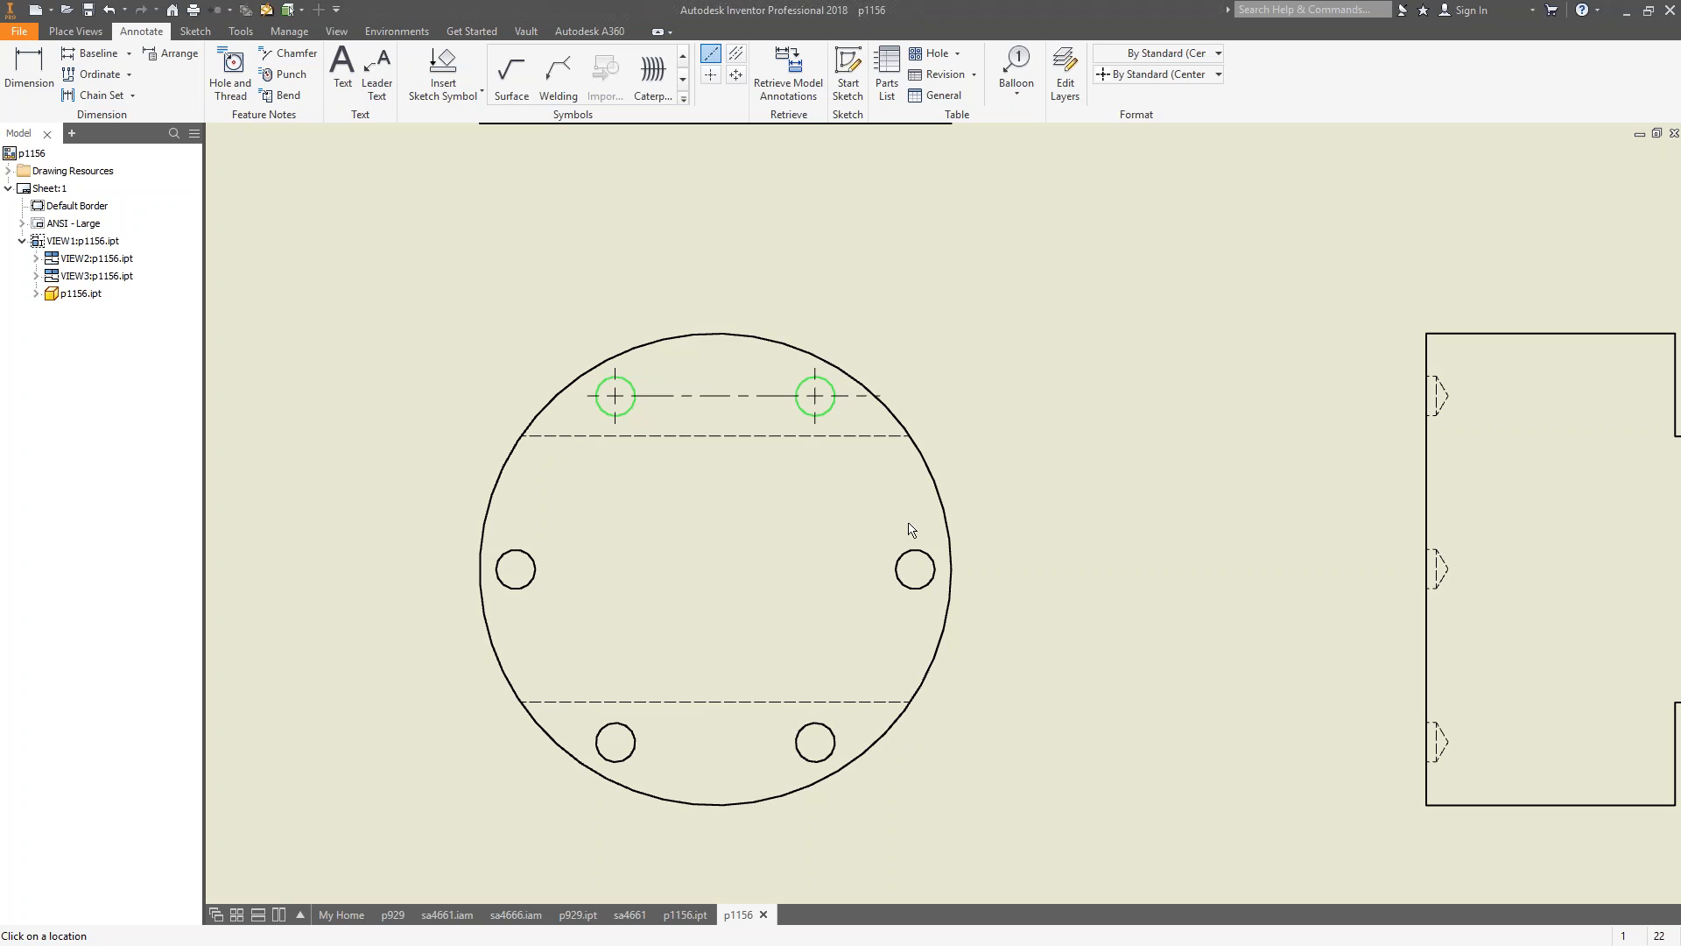
{"action": "left_click", "coordinate": [912, 558]}
{"action": "left_click", "coordinate": [832, 749]}
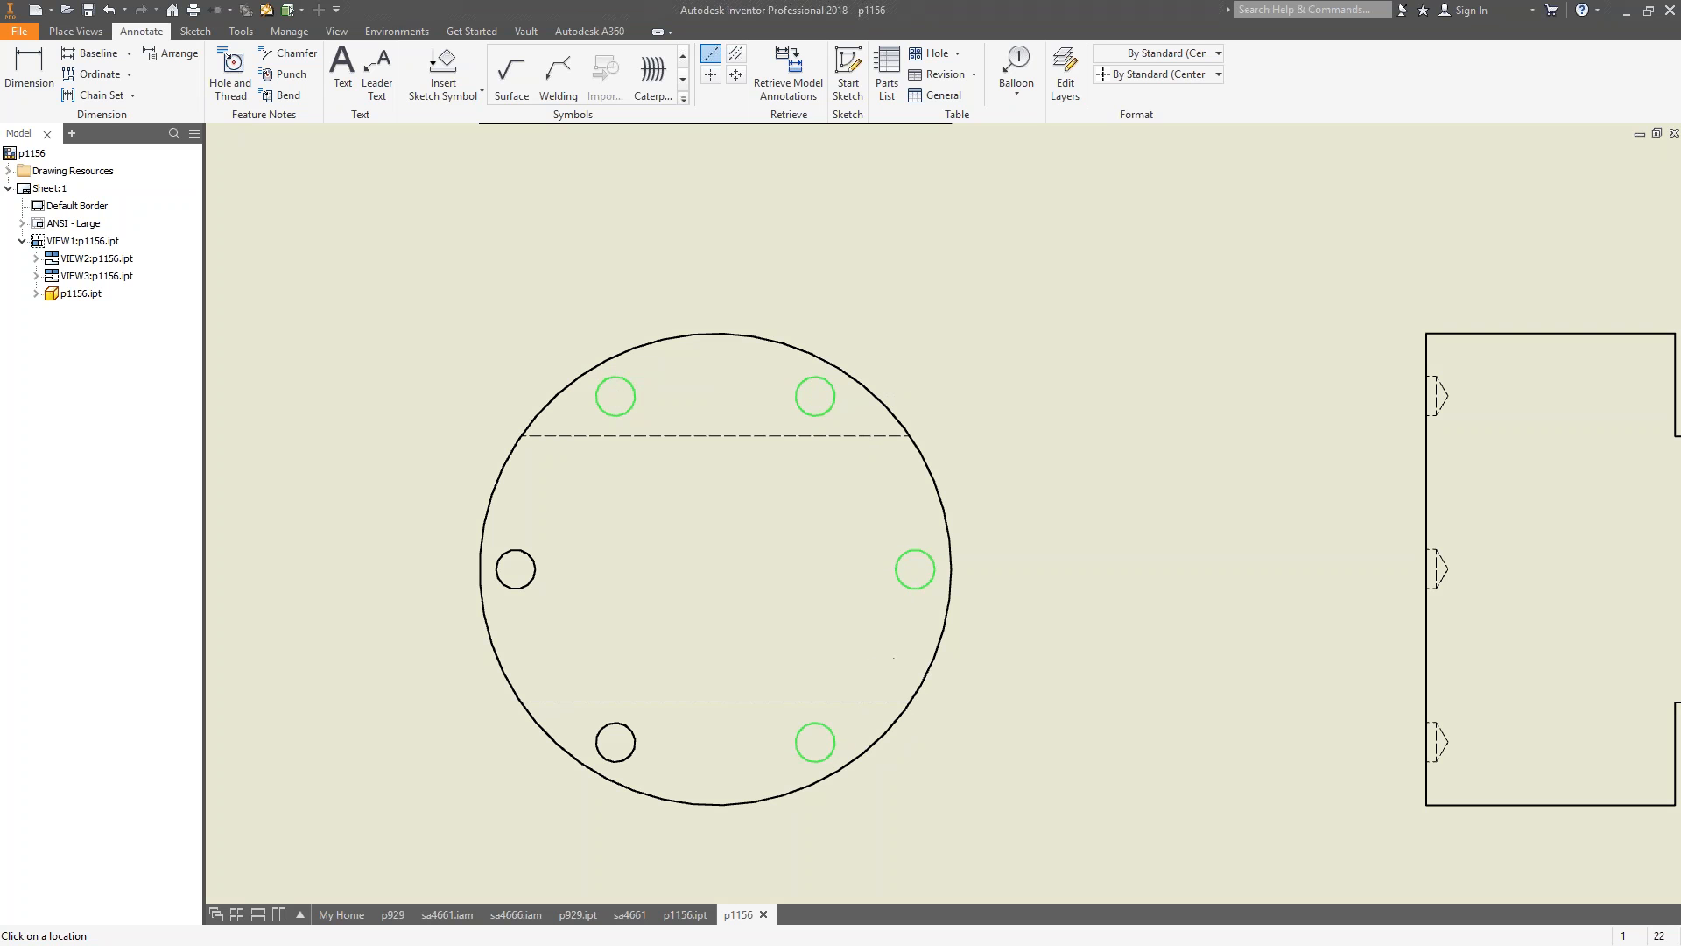
{"action": "left_click", "coordinate": [621, 760]}
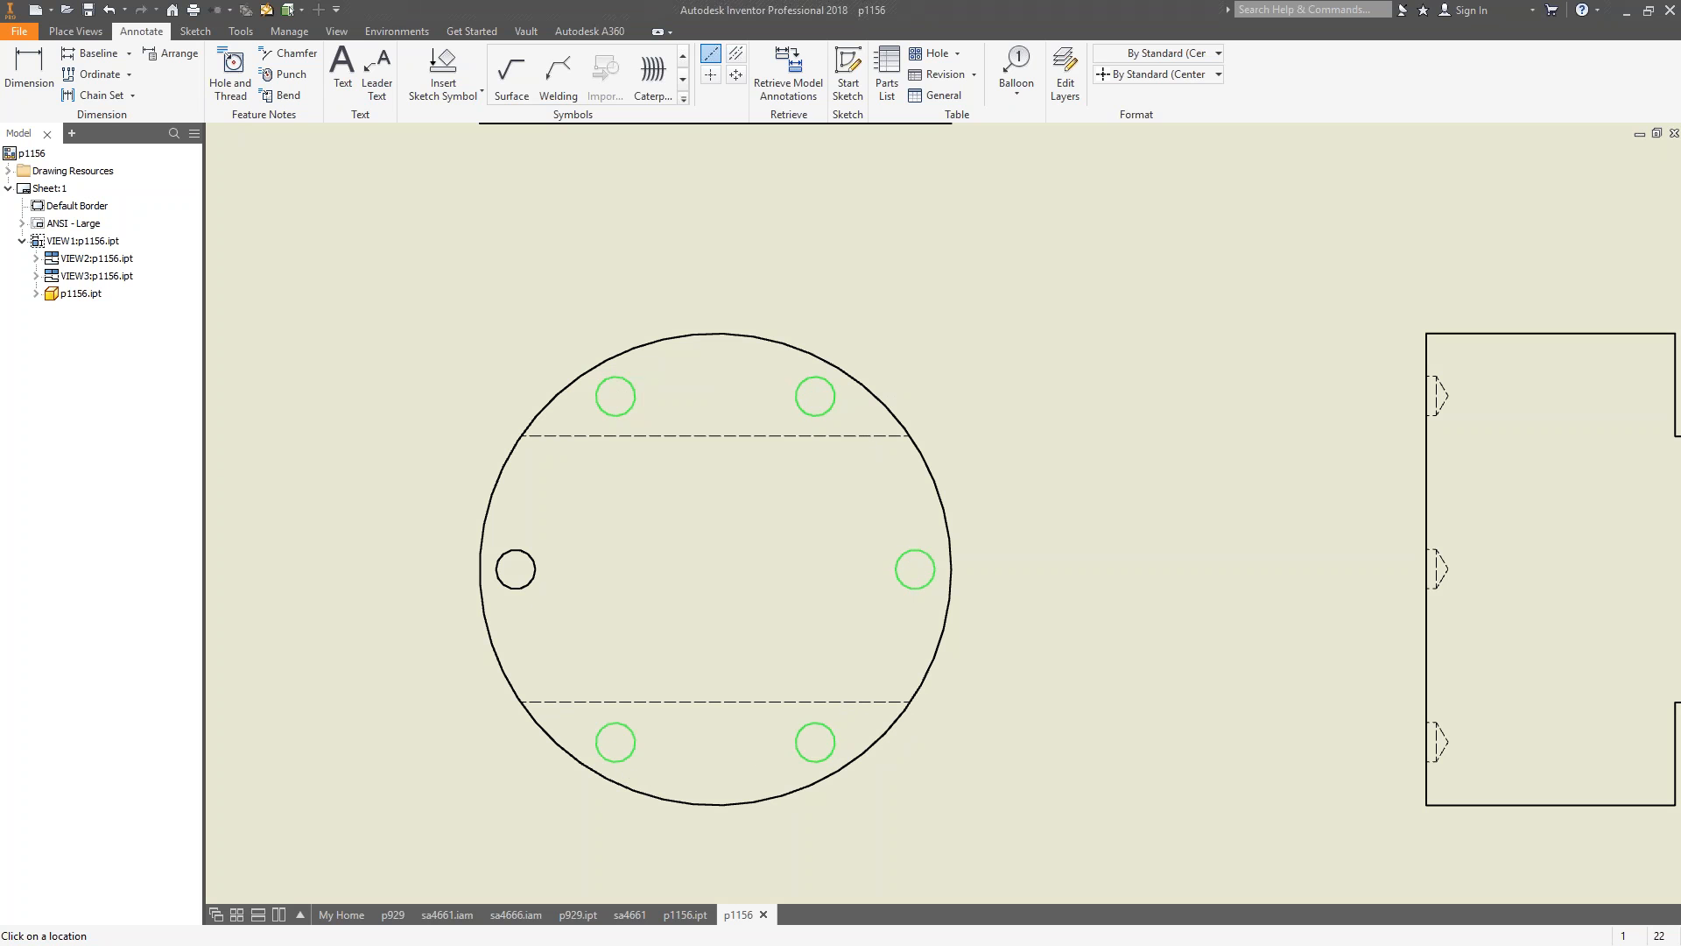
{"action": "left_click", "coordinate": [517, 578]}
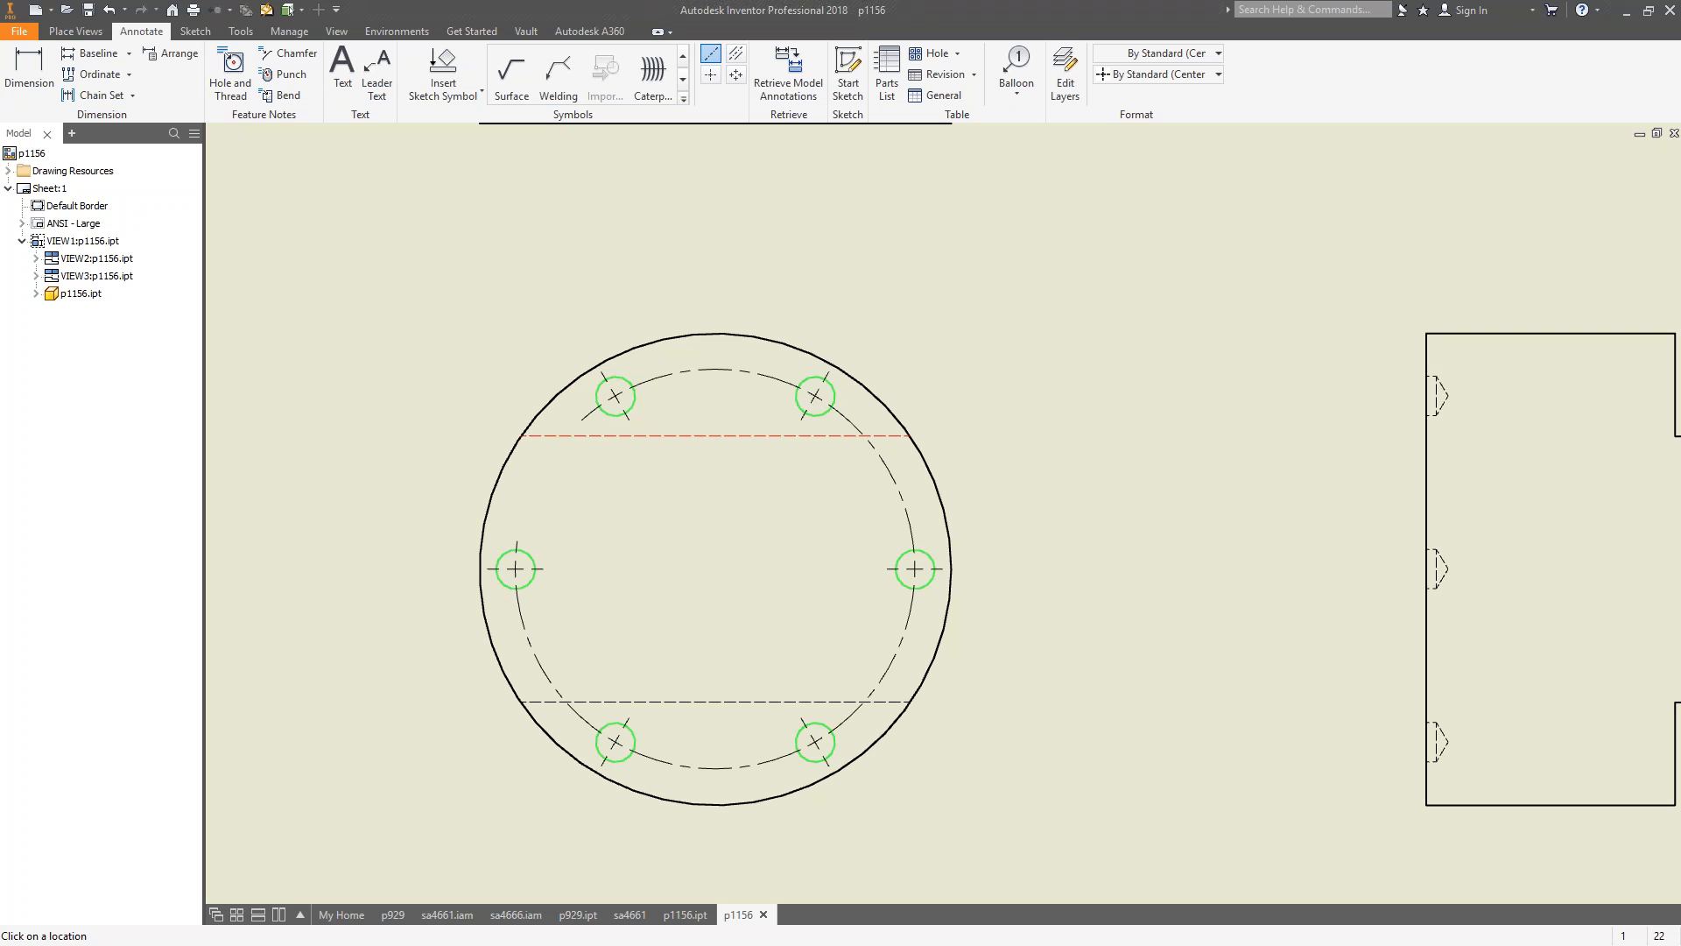
{"action": "right_click", "coordinate": [664, 438]}
{"action": "left_click", "coordinate": [657, 432]}
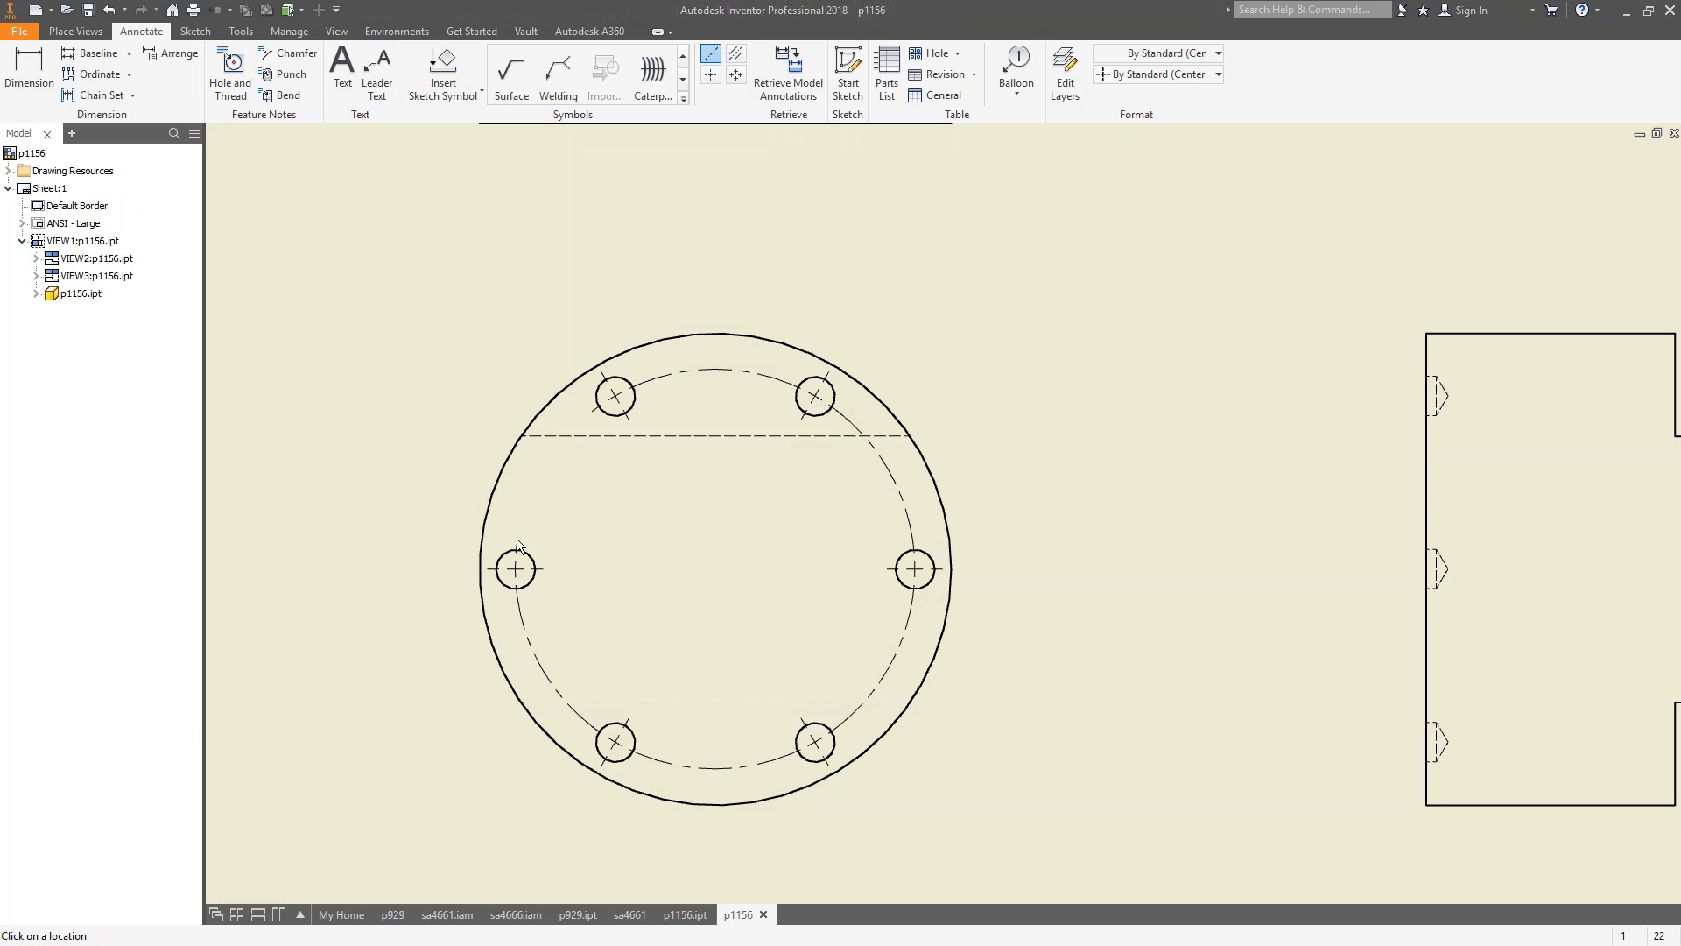
{"action": "key", "text": "Escape"}
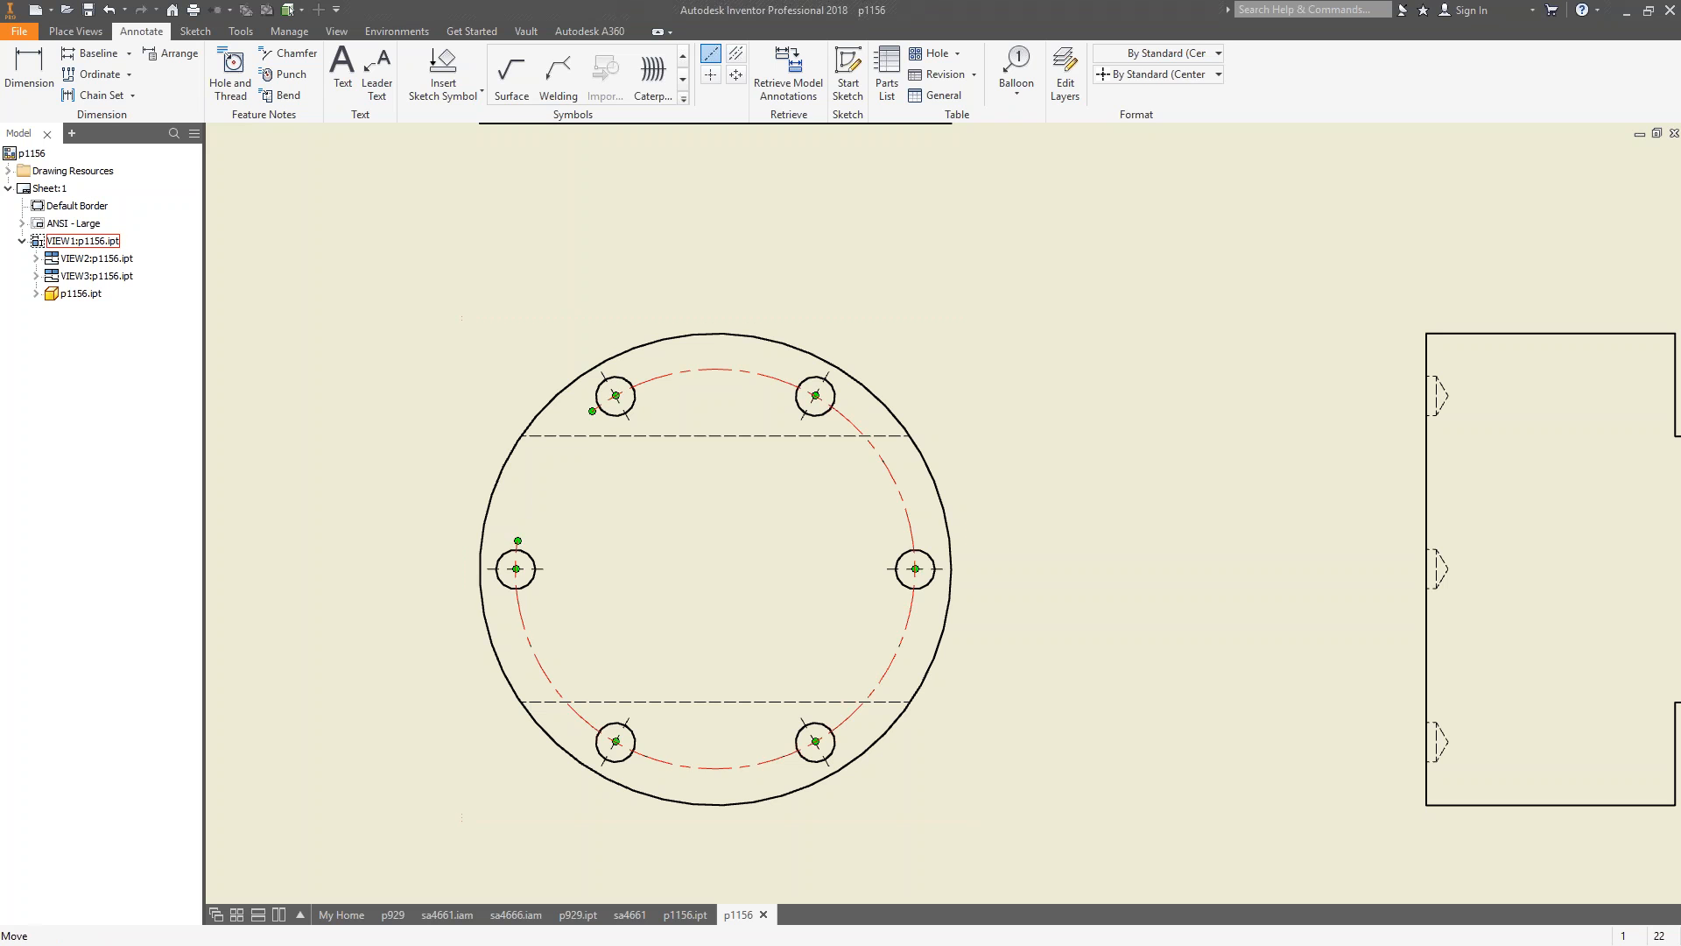
Undo the manually drawn circular centerline through the six holes.
{"action": "left_click", "coordinate": [603, 424]}
{"action": "left_click", "coordinate": [115, 14]}
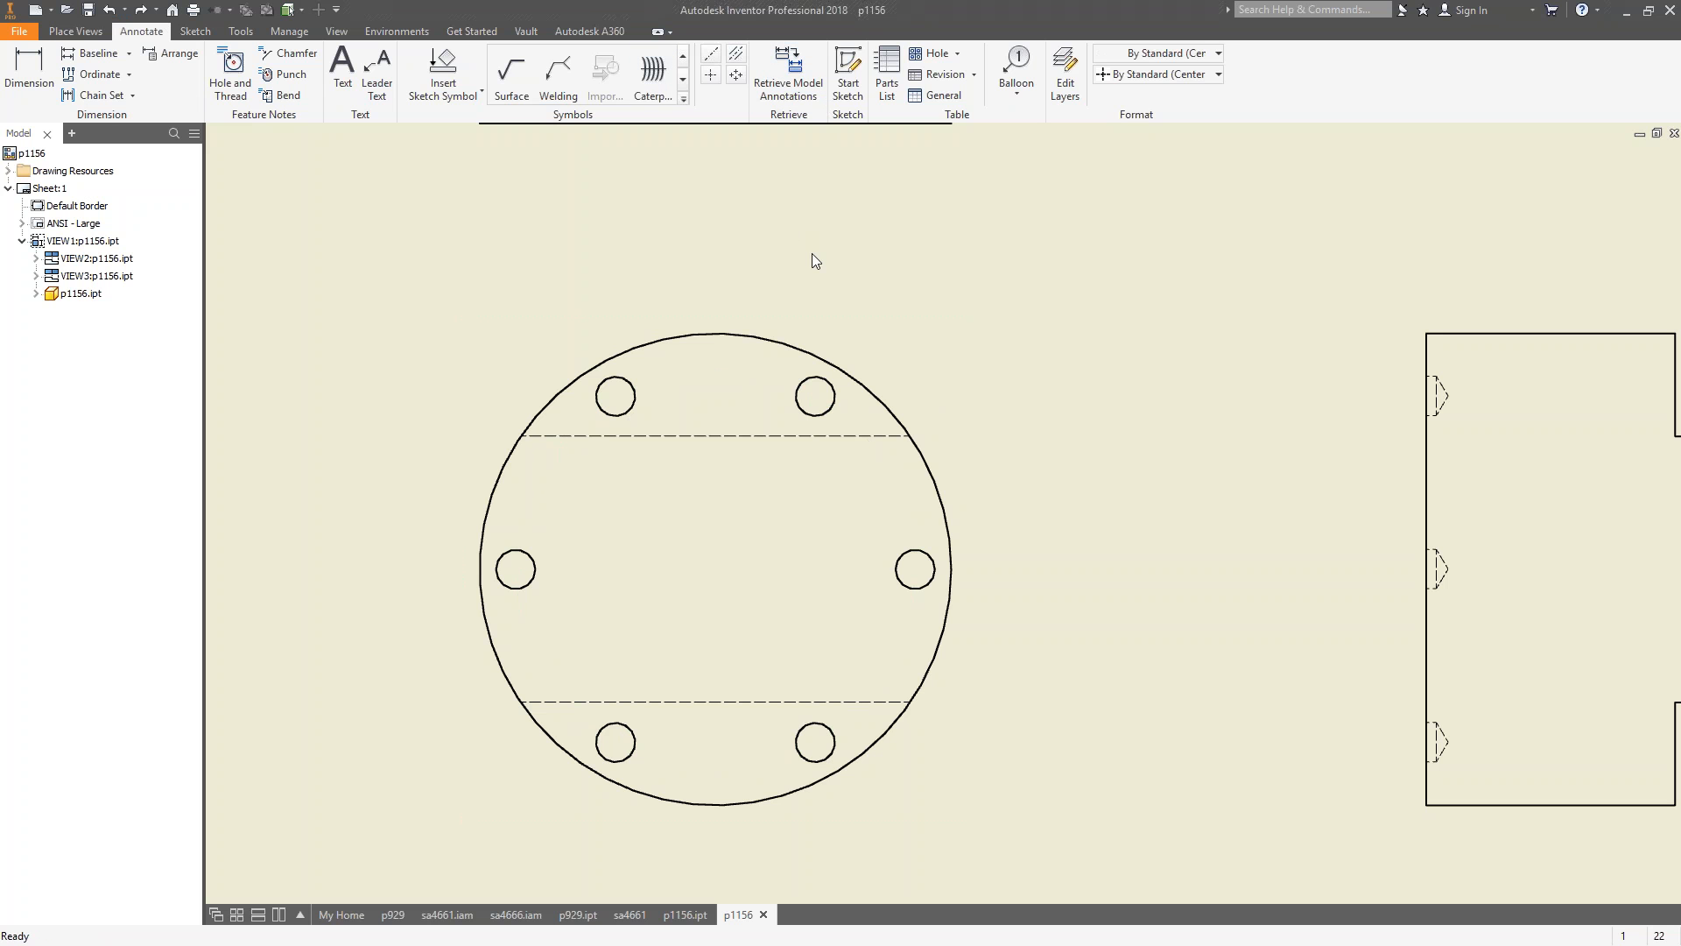
Apply automated centerlines to the front view for hole features and circular patterned features.
{"action": "right_click", "coordinate": [735, 447]}
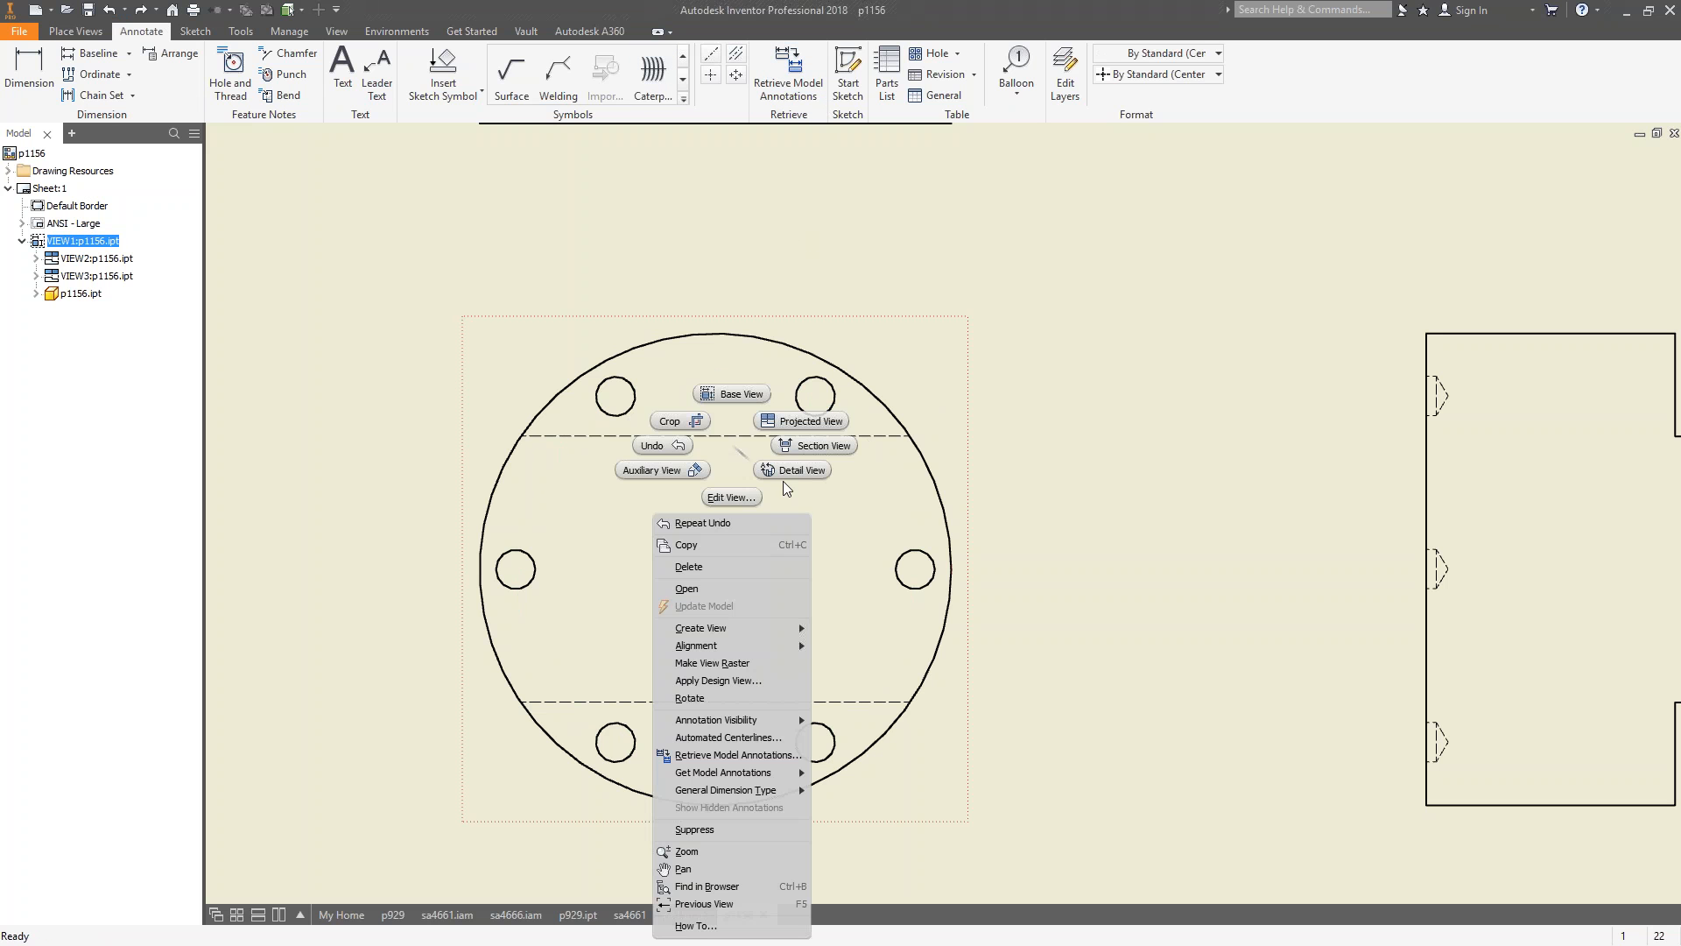
{"action": "left_click", "coordinate": [746, 739]}
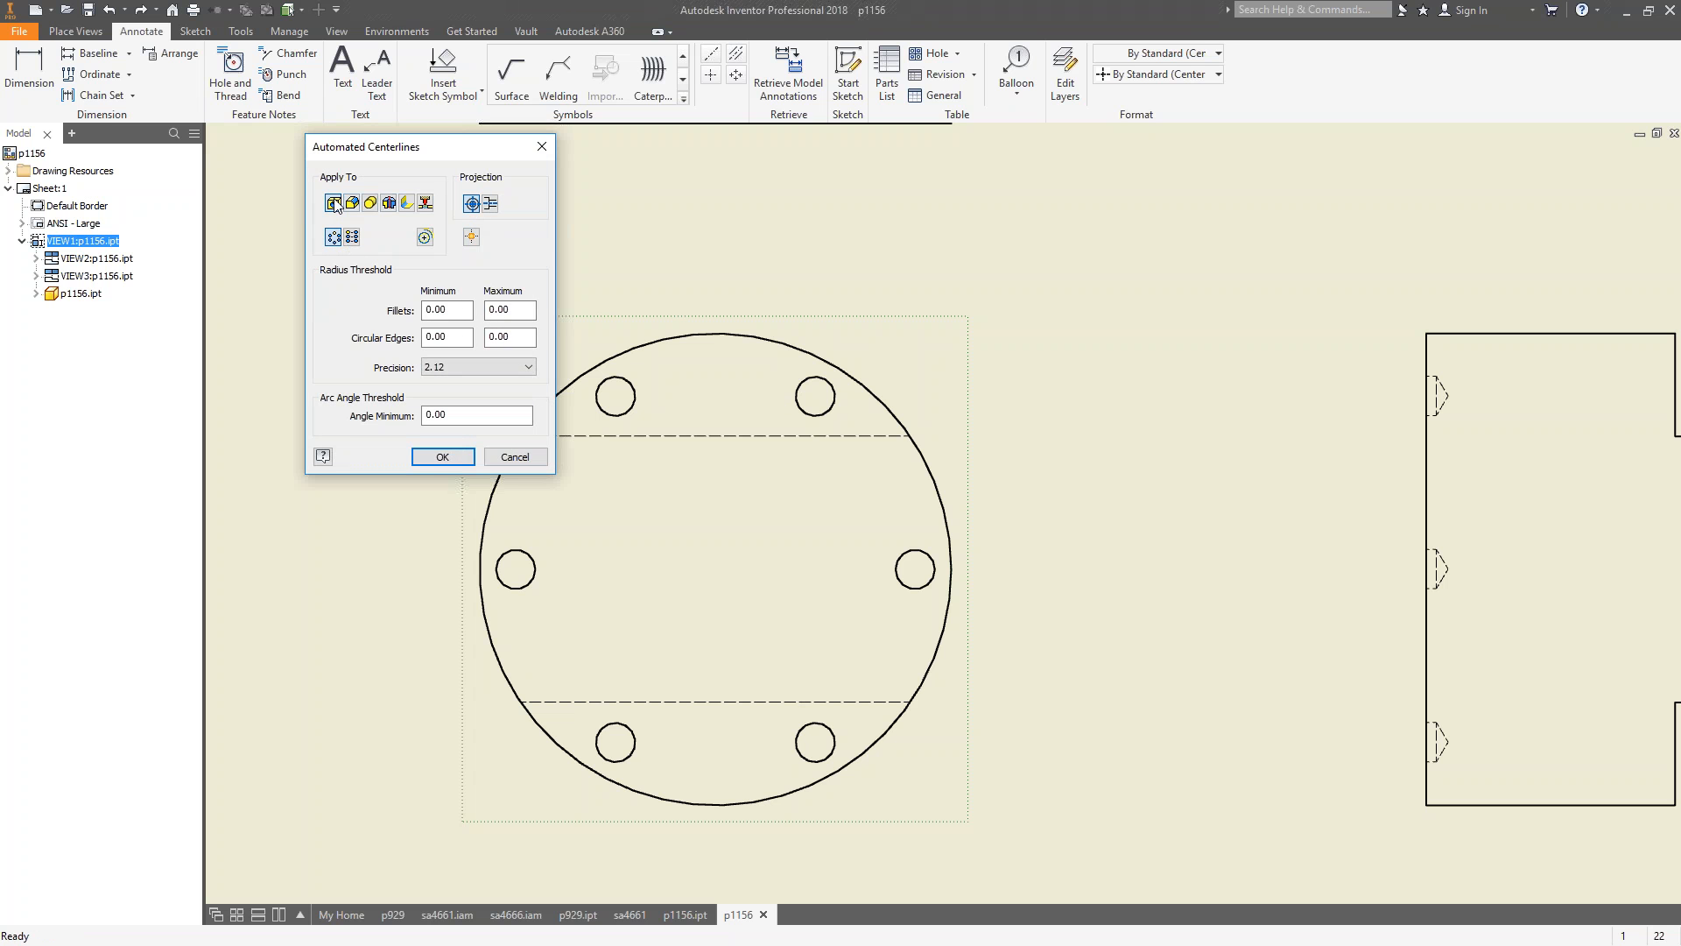
{"action": "left_click", "coordinate": [442, 457]}
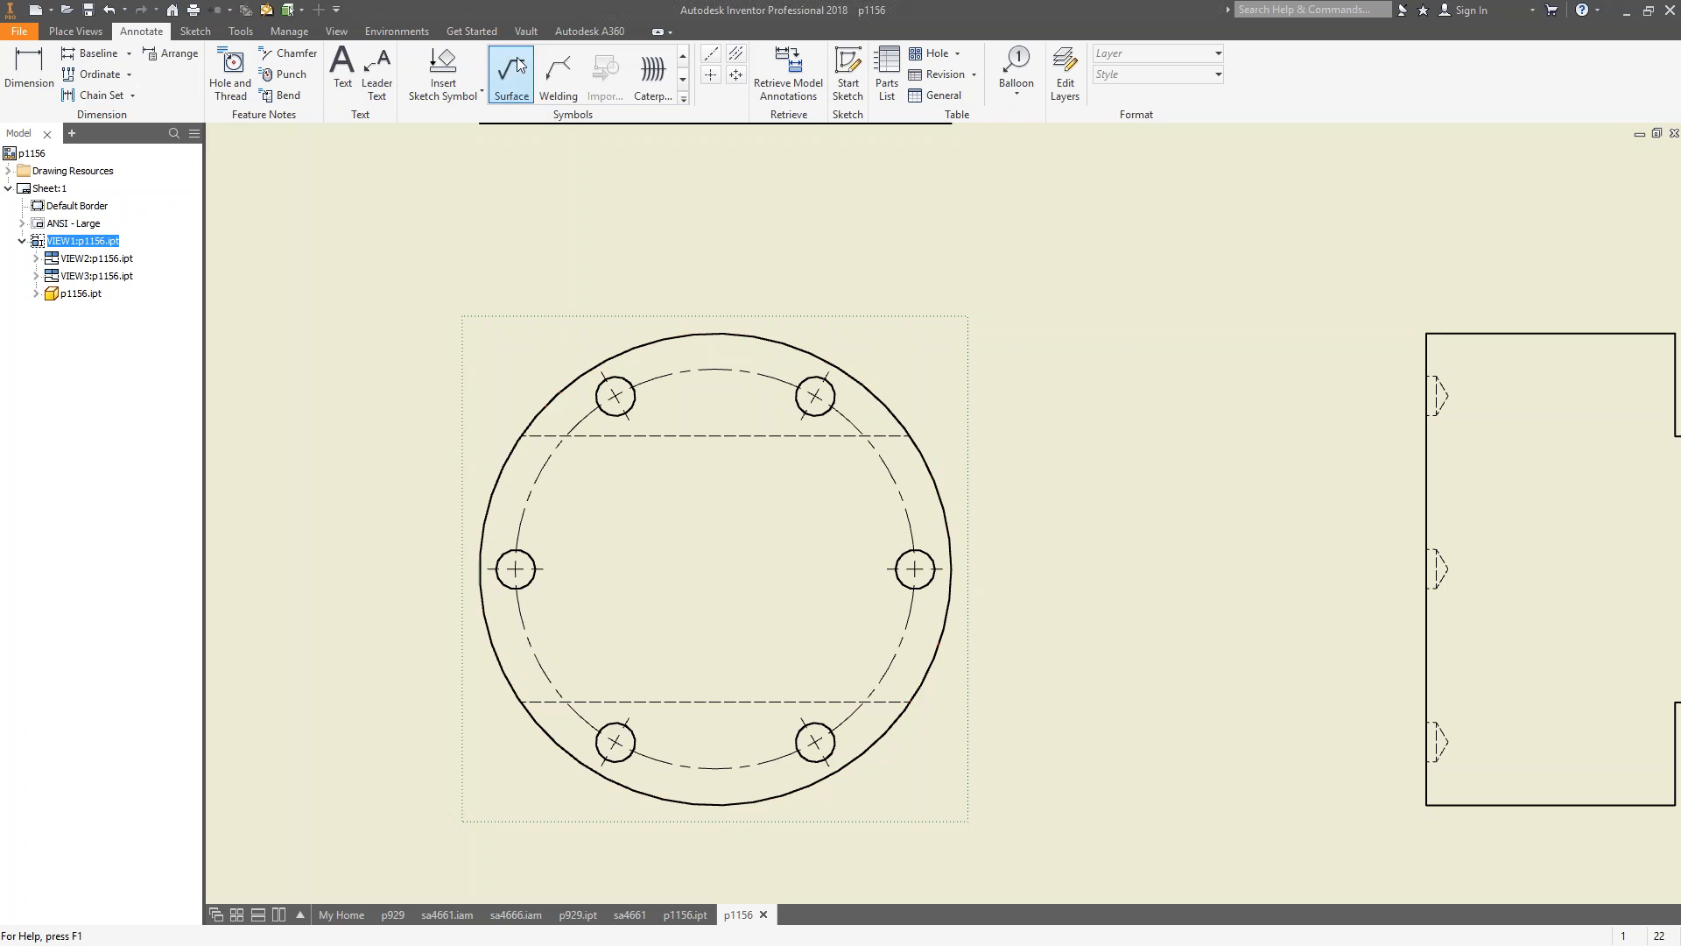
Add a center mark to the outer circle of the front view.
{"action": "left_click", "coordinate": [711, 74]}
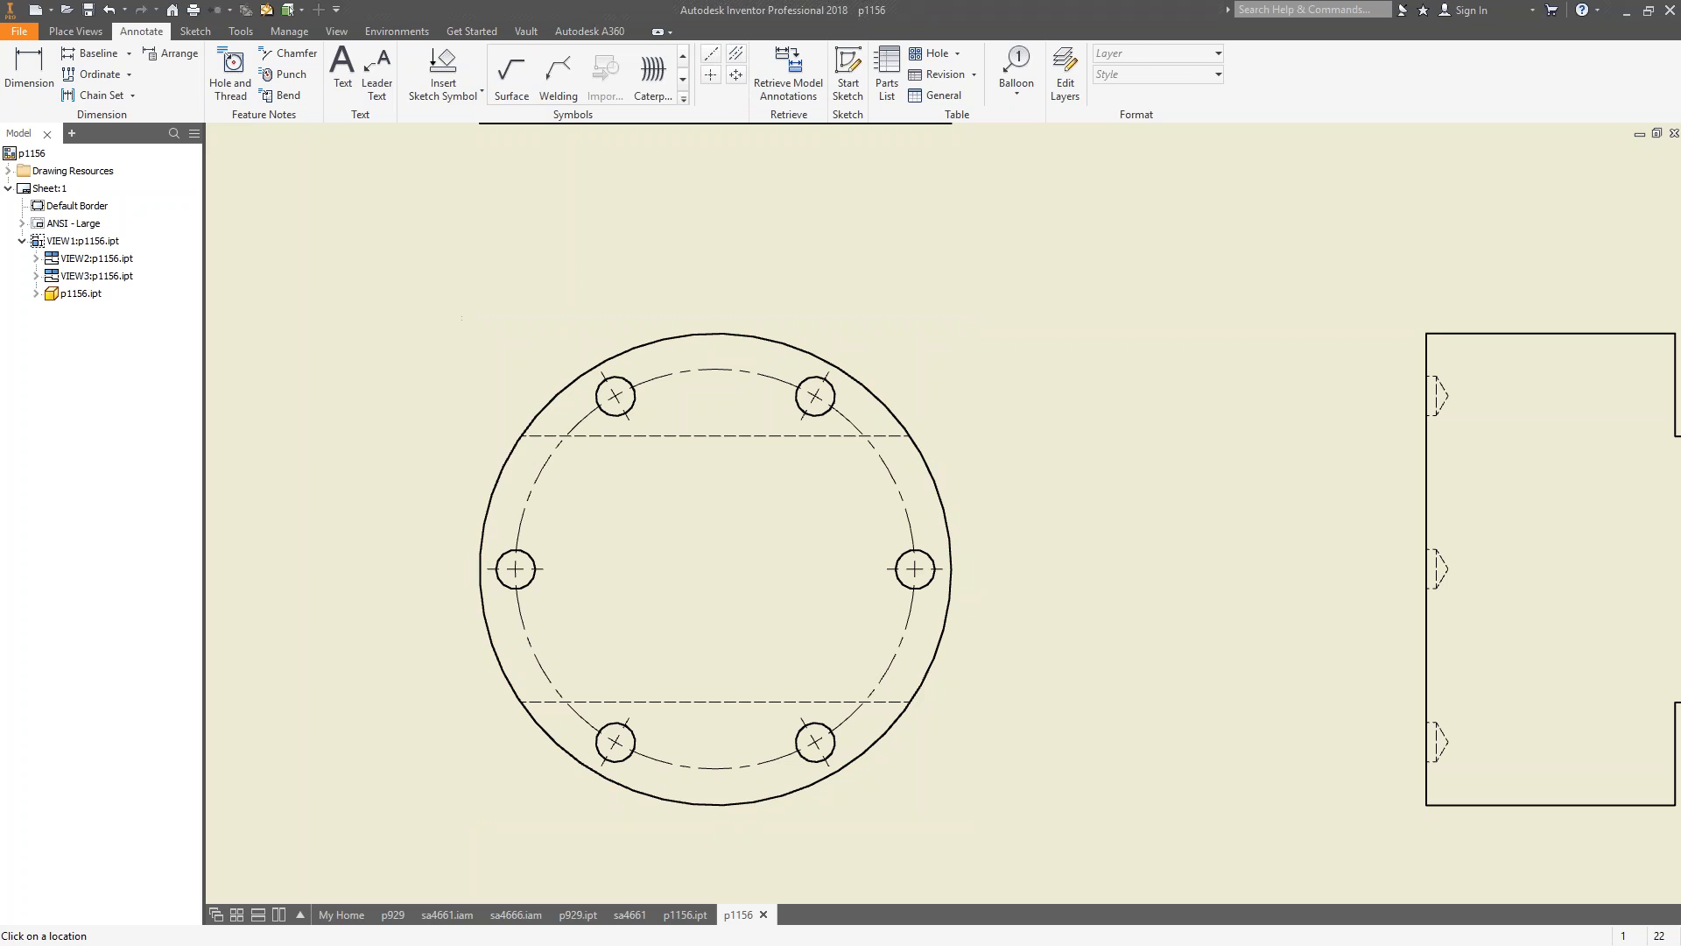
{"action": "left_click", "coordinate": [878, 399]}
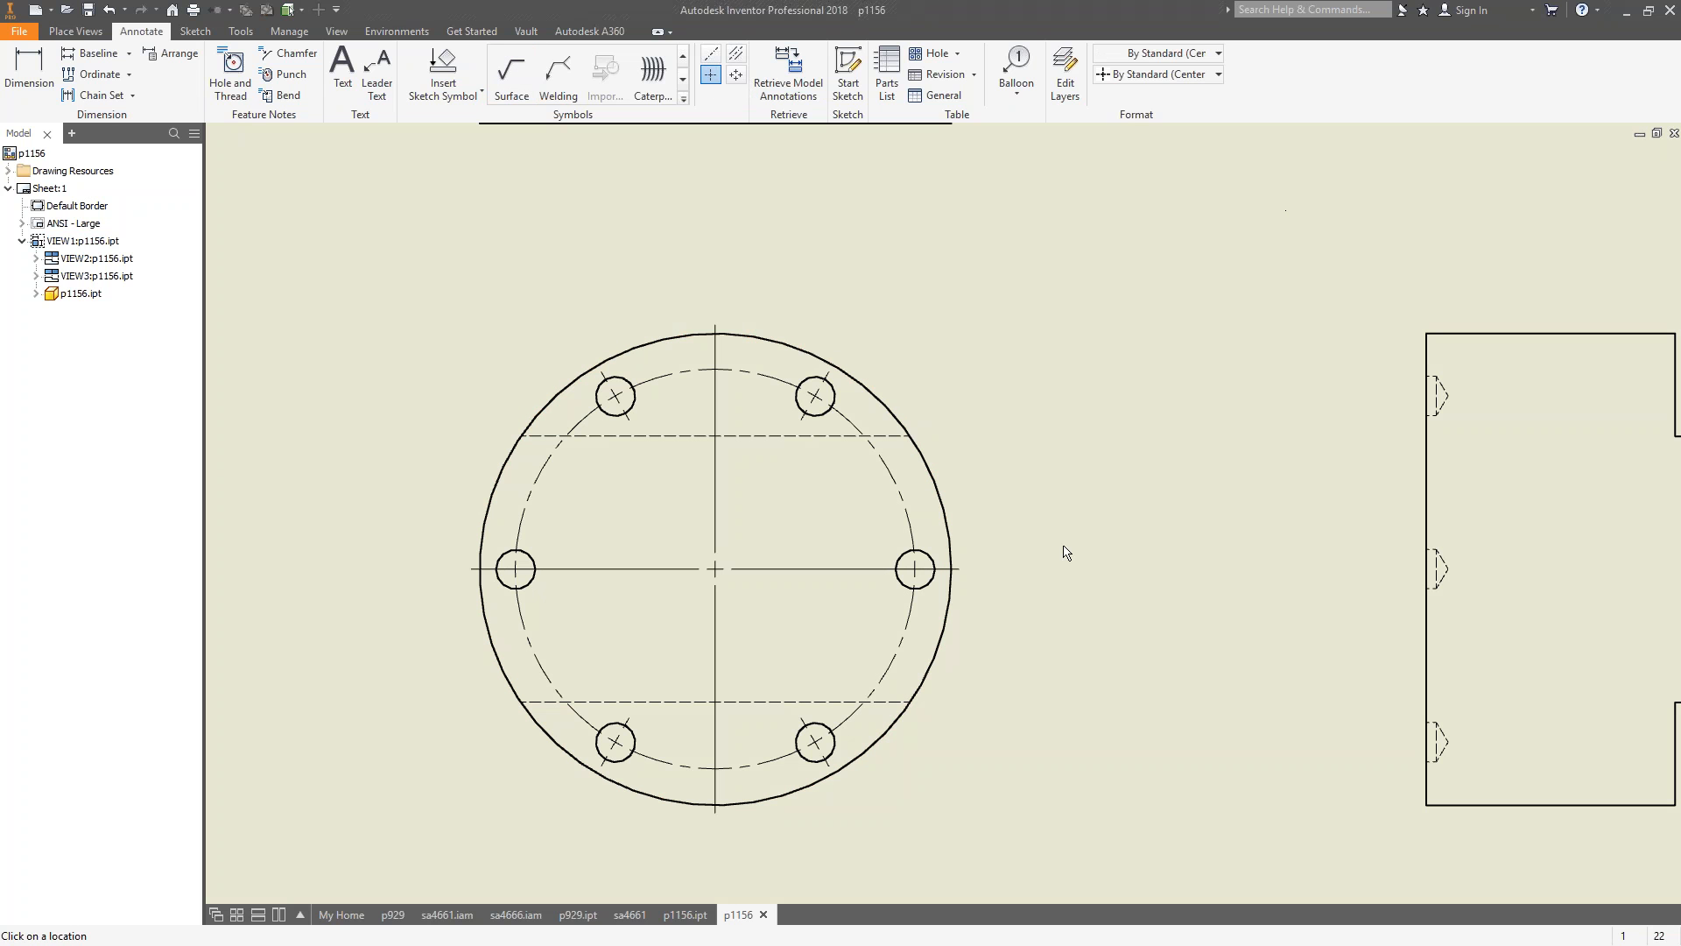
{"action": "key", "text": "Escape"}
Shorten both horizontal ends of the large center mark so they stop inside the two outermost side holes.
{"action": "left_click", "coordinate": [794, 569]}
{"action": "left_click_drag", "start_coordinate": [960, 569], "coordinate": [864, 593]}
{"action": "left_click", "coordinate": [477, 569]}
{"action": "left_click_drag", "start_coordinate": [471, 569], "coordinate": [549, 583]}
{"action": "key", "text": "Escape"}
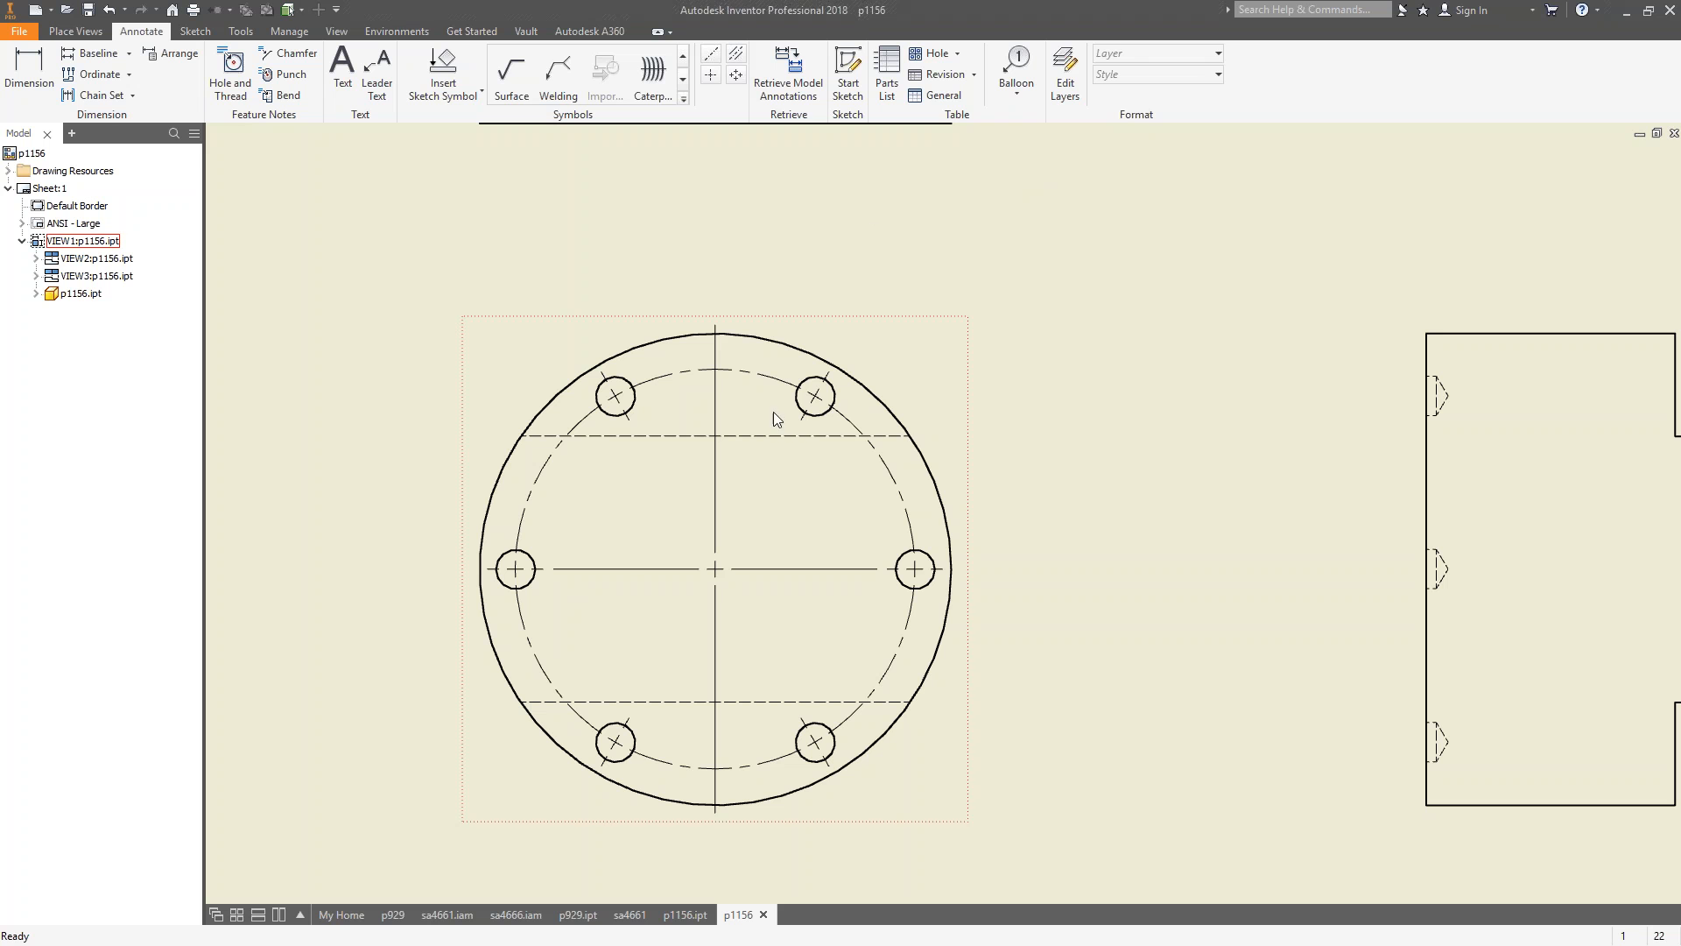
Extend the upper-right hole's radial center mark line inward until it almost reaches the center of the circle.
{"action": "left_click", "coordinate": [797, 422]}
{"action": "left_click_drag", "start_coordinate": [799, 420], "coordinate": [783, 449]}
{"action": "left_click_drag", "start_coordinate": [750, 582], "coordinate": [751, 585]}
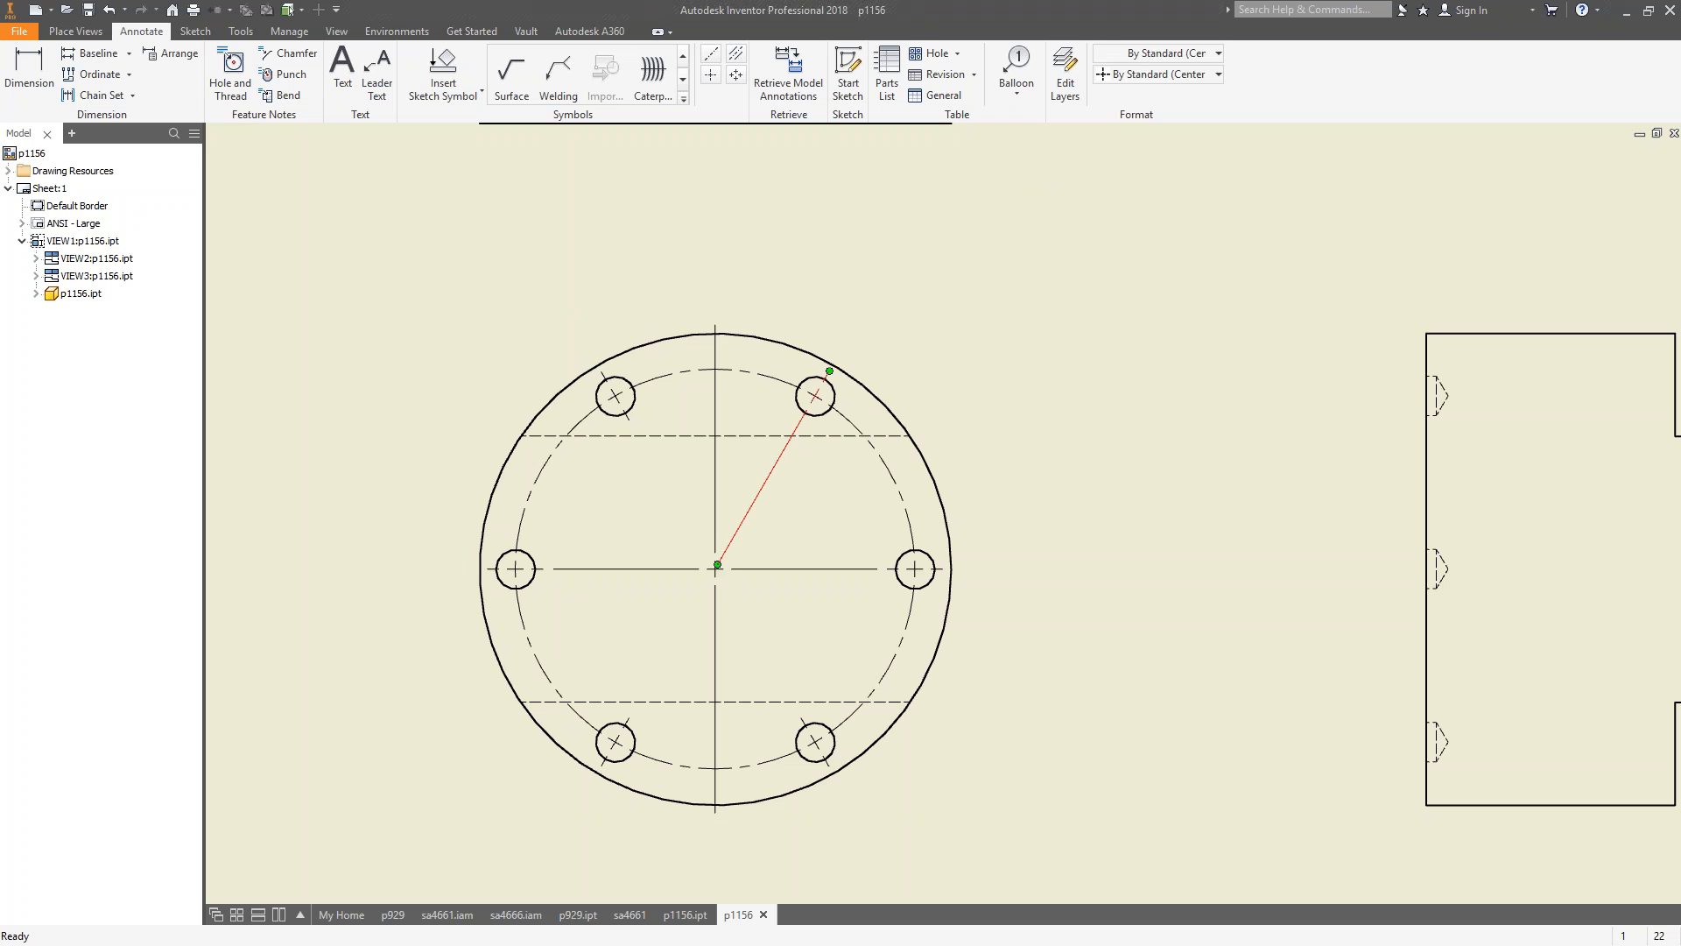
{"action": "left_click_drag", "start_coordinate": [718, 564], "coordinate": [733, 542]}
{"action": "left_click_drag", "start_coordinate": [728, 560], "coordinate": [729, 560]}
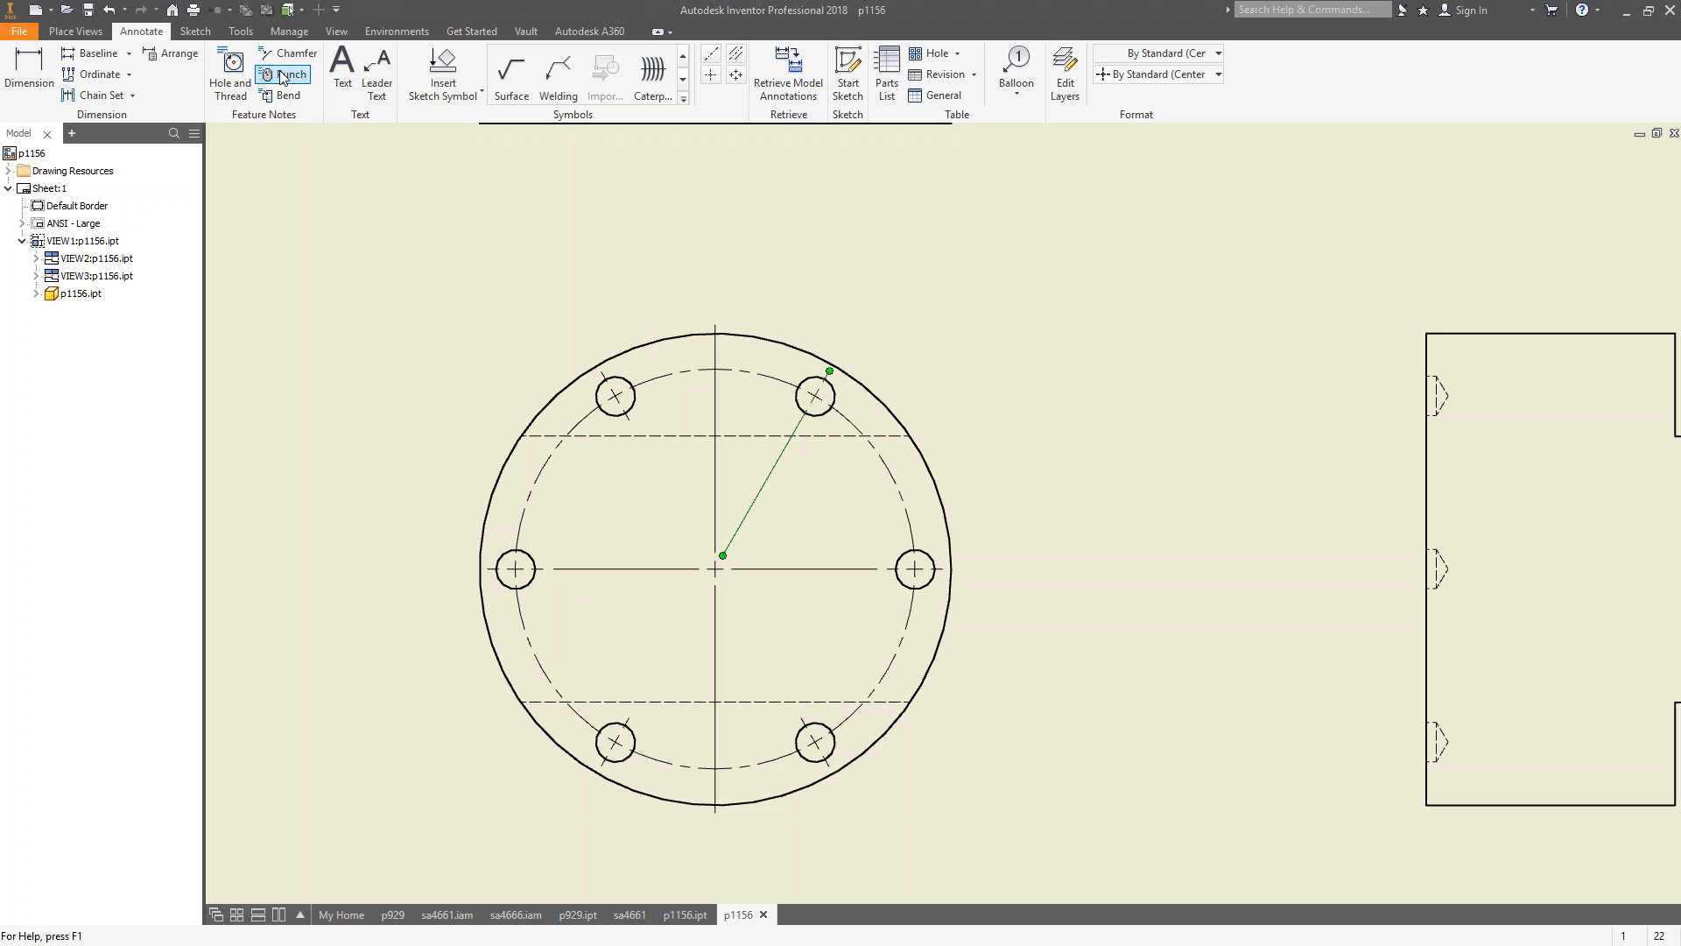
Add an angular dimension between the horizontal centerline and the upper-right hole's extended radial line.
{"action": "key", "text": "d"}
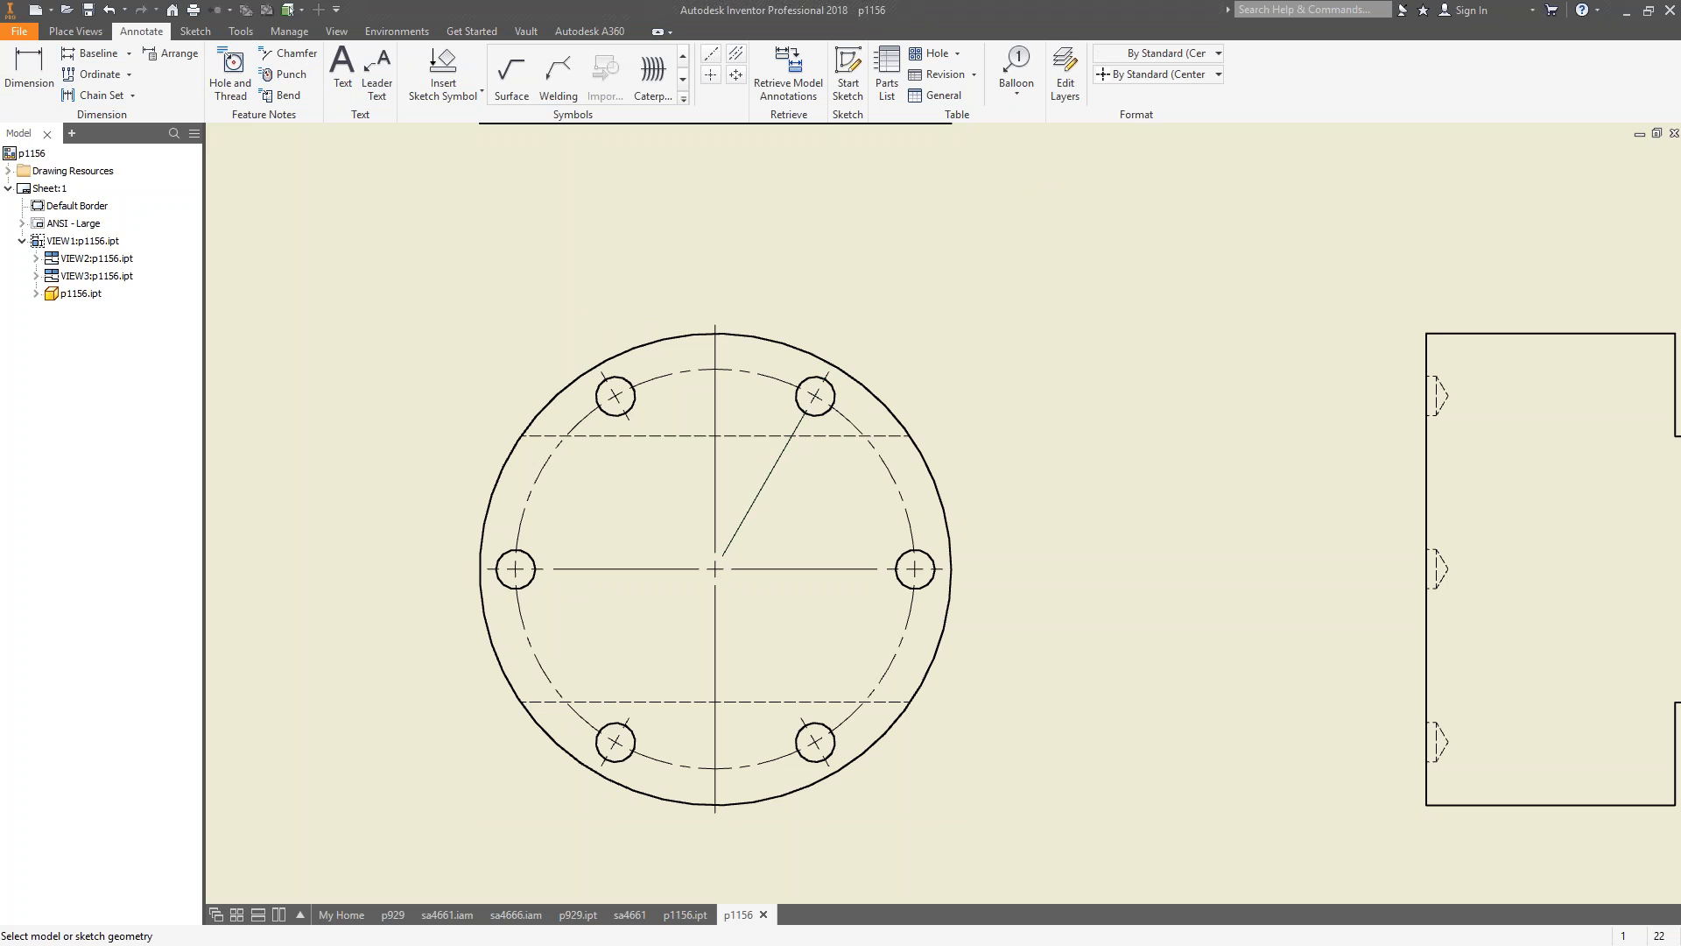
{"action": "left_click", "coordinate": [784, 573]}
{"action": "left_click", "coordinate": [756, 502]}
{"action": "left_click", "coordinate": [837, 501]}
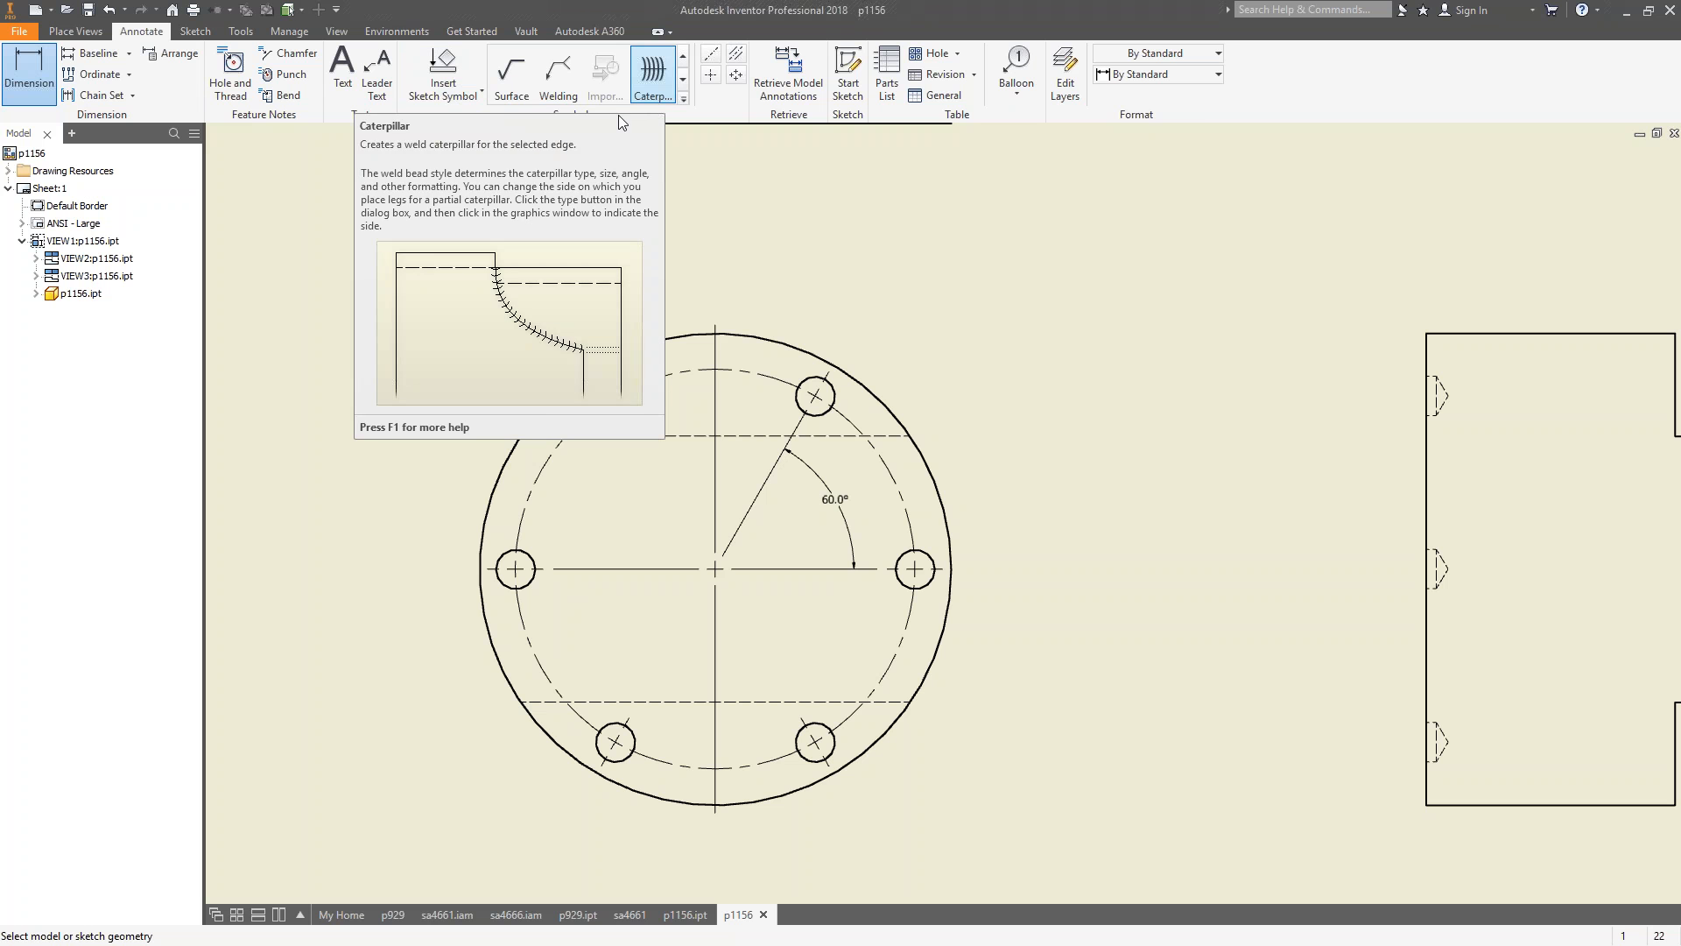
Switch to the p929 drawing and delete the horizontal and vertical hole-spacing dimensions.
{"action": "left_click", "coordinate": [685, 915]}
{"action": "left_click", "coordinate": [393, 914]}
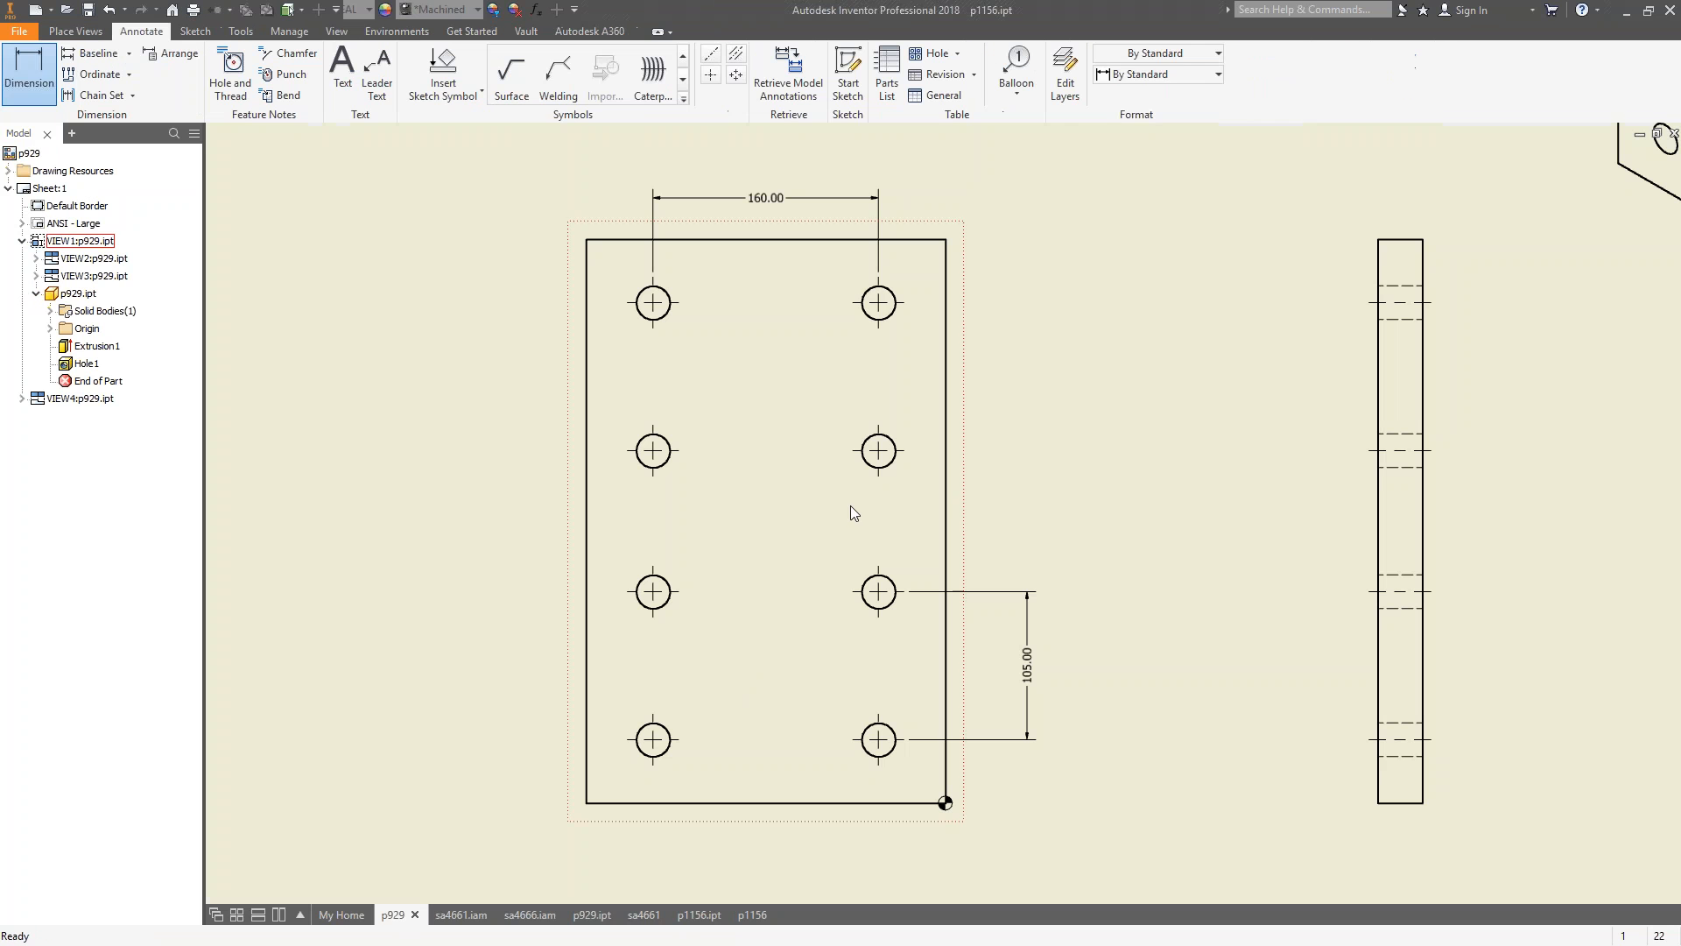
{"action": "left_click", "coordinate": [784, 201]}
{"action": "key", "text": "Delete"}
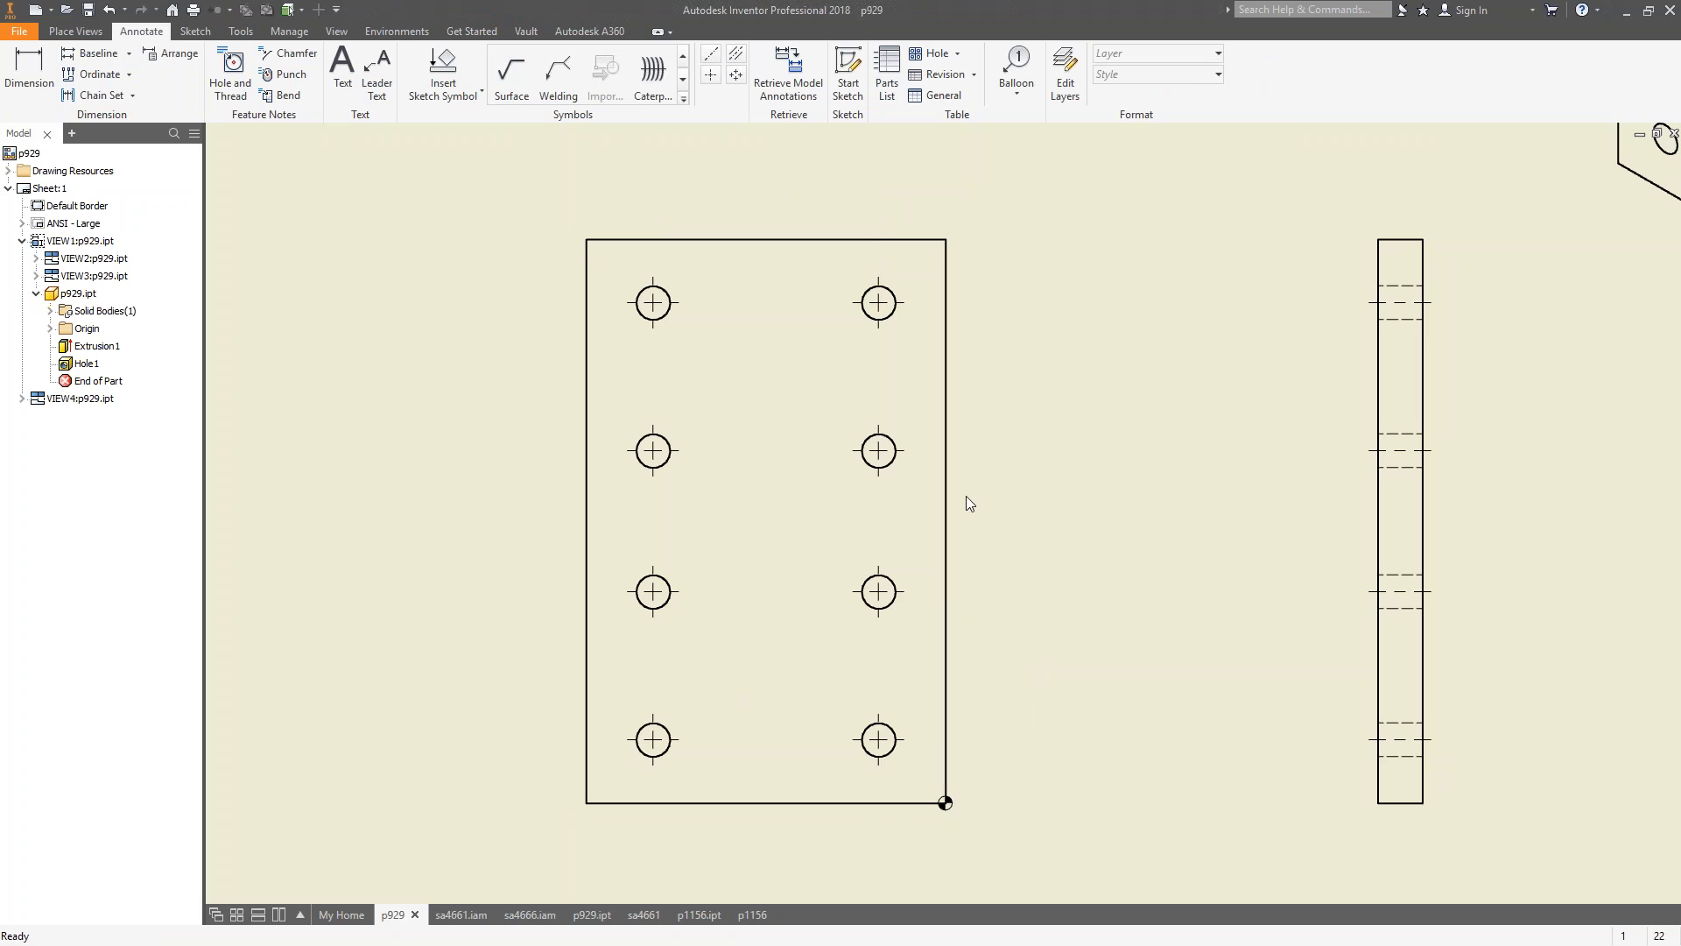
Add a diameter dimension to the plate's upper-right hole and place it outside the plate's edge.
{"action": "scroll", "coordinate": [830, 370], "scroll_direction": "up", "scroll_amount": 3}
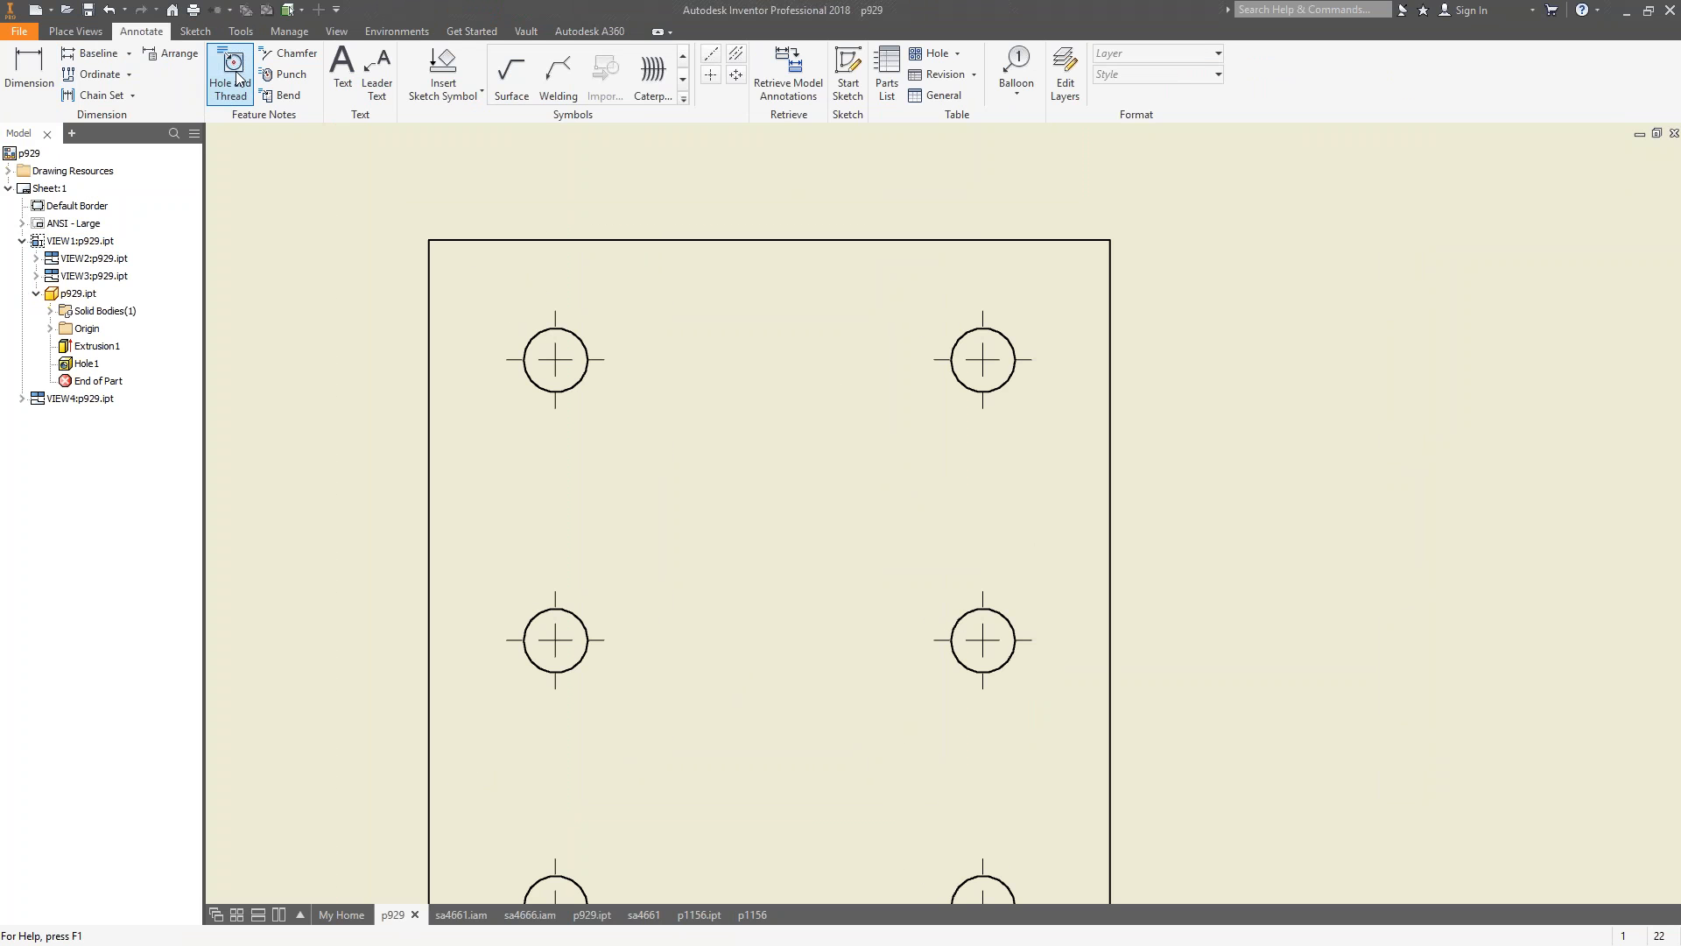
{"action": "left_click", "coordinate": [1011, 343]}
{"action": "left_click", "coordinate": [29, 66]}
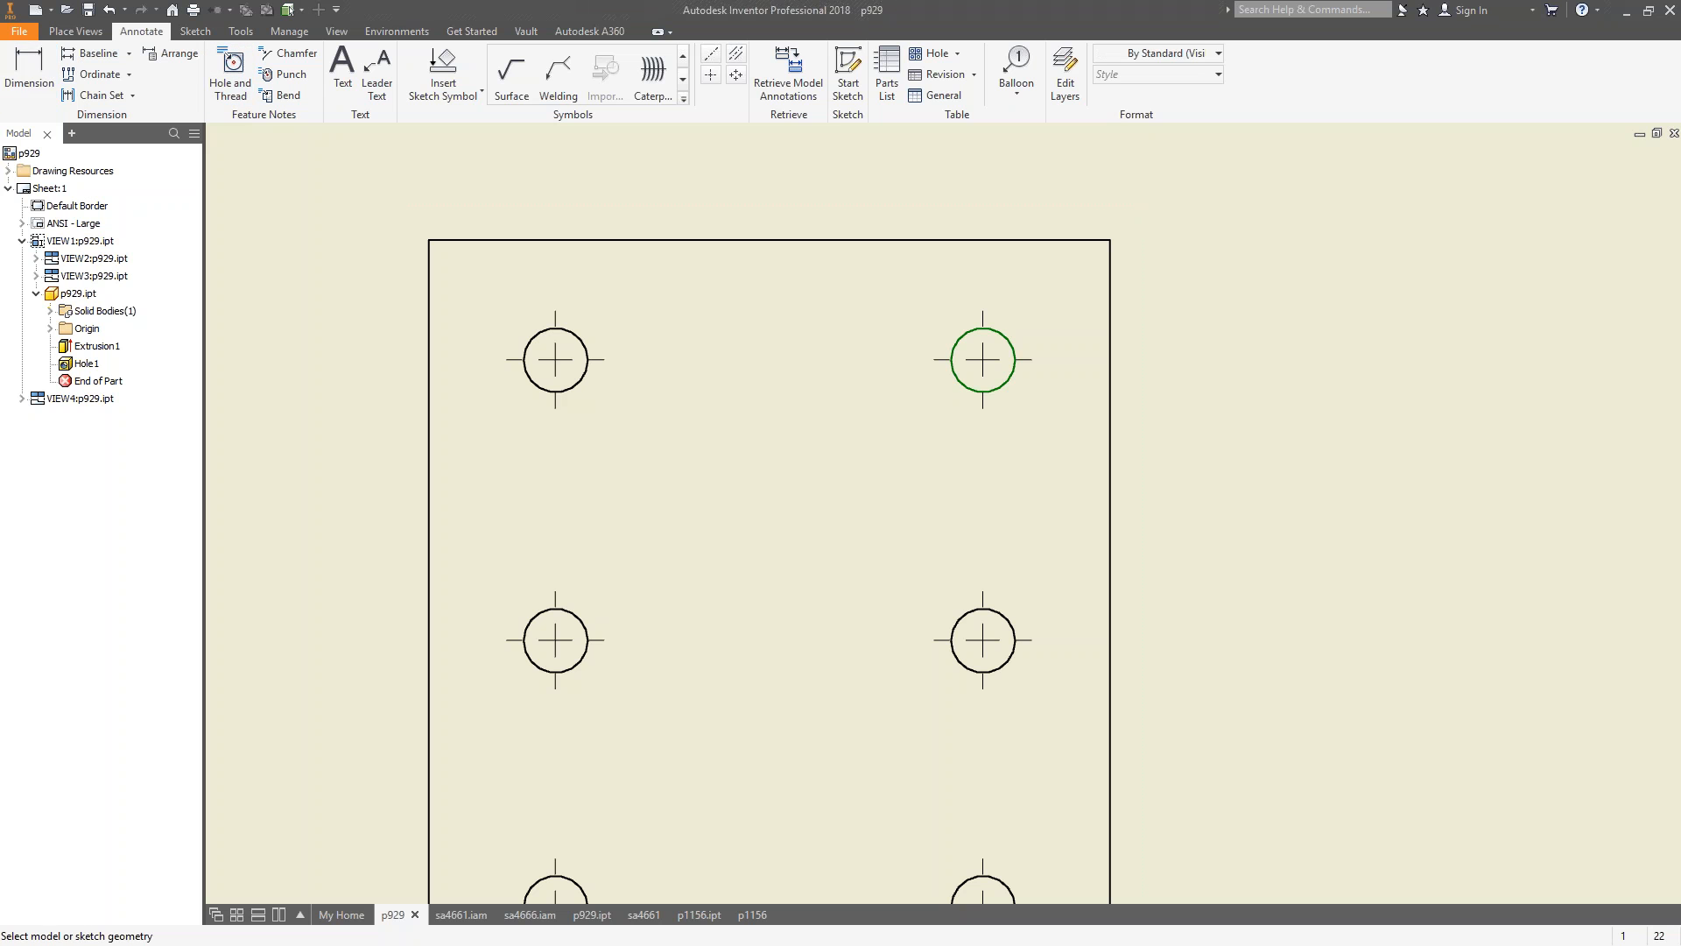
{"action": "left_click", "coordinate": [1008, 341]}
{"action": "left_click", "coordinate": [1261, 273]}
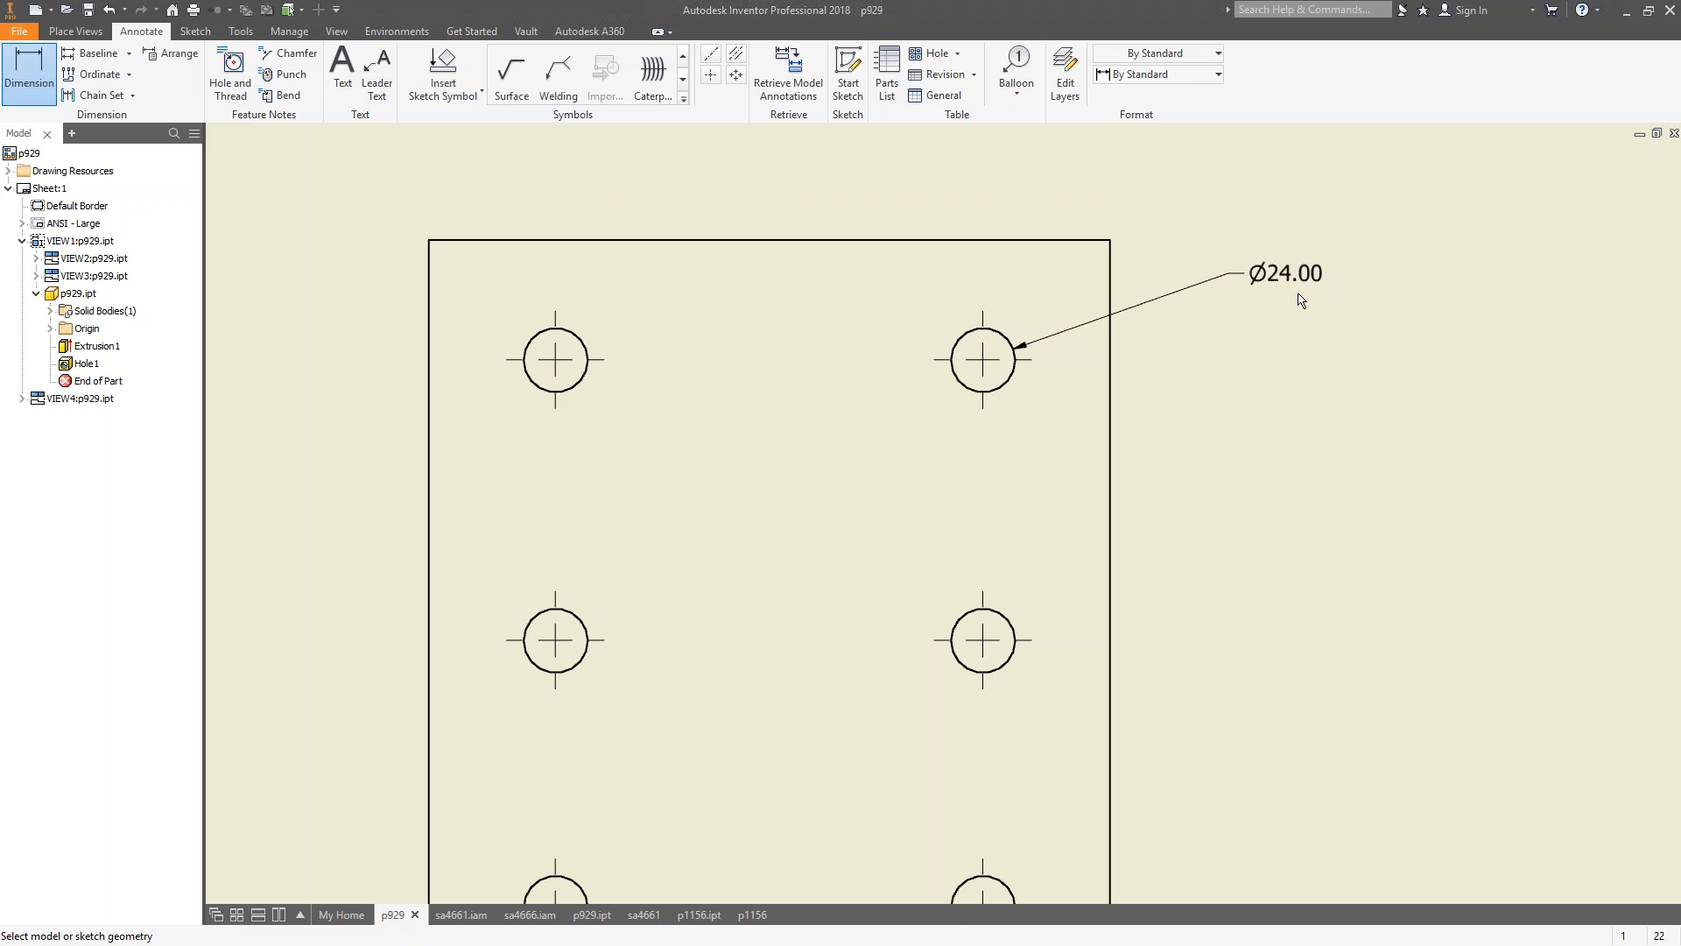
Delete the diameter dimension of the upper-right hole, leaving its text unedited.
{"action": "scroll", "coordinate": [1274, 311], "scroll_direction": "down", "scroll_amount": 3}
{"action": "scroll", "coordinate": [1270, 335], "scroll_direction": "down", "scroll_amount": 2}
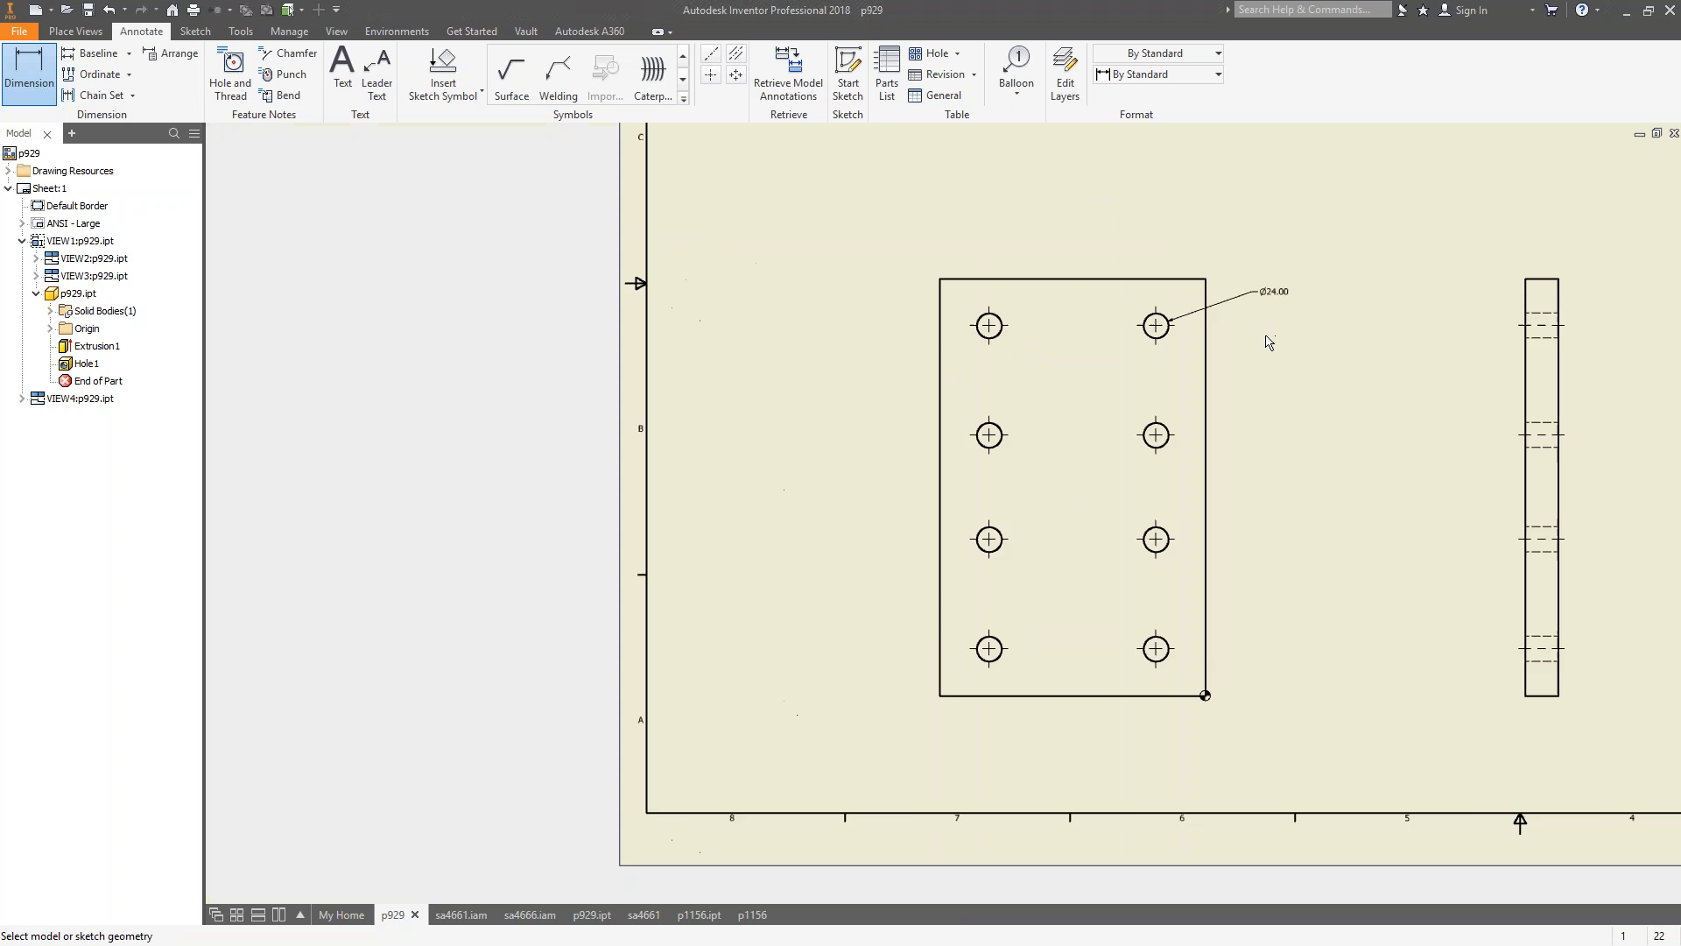
{"action": "middle_click_drag", "start_coordinate": [1269, 338], "coordinate": [1075, 353]}
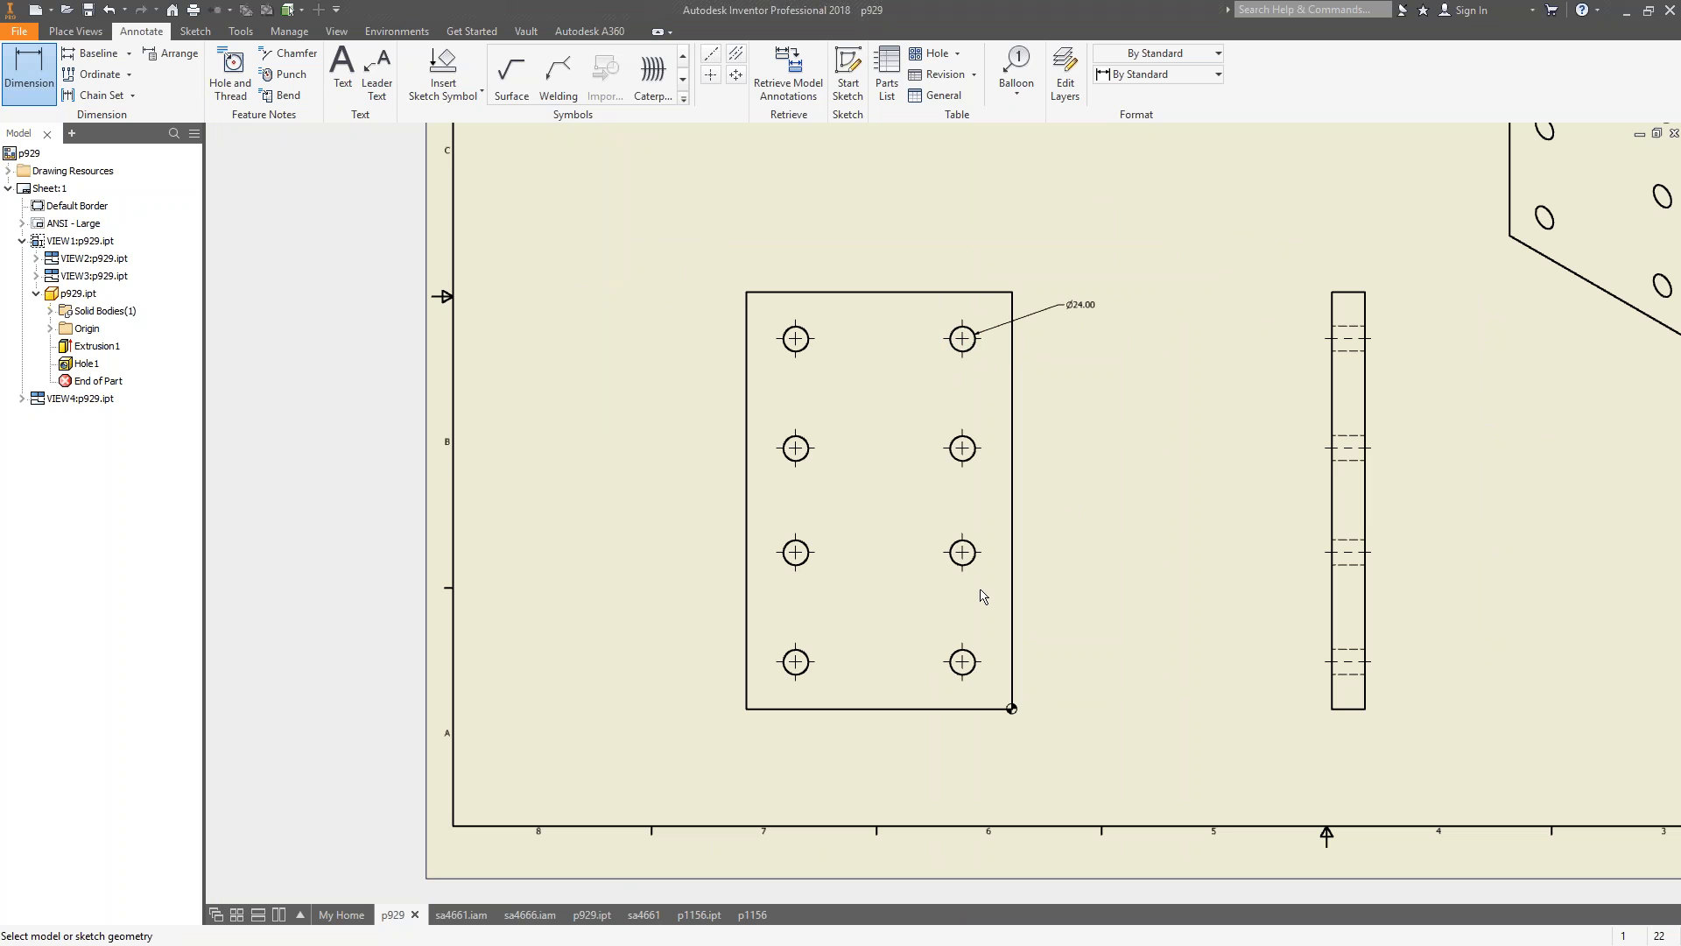
{"action": "double_click", "coordinate": [1084, 304]}
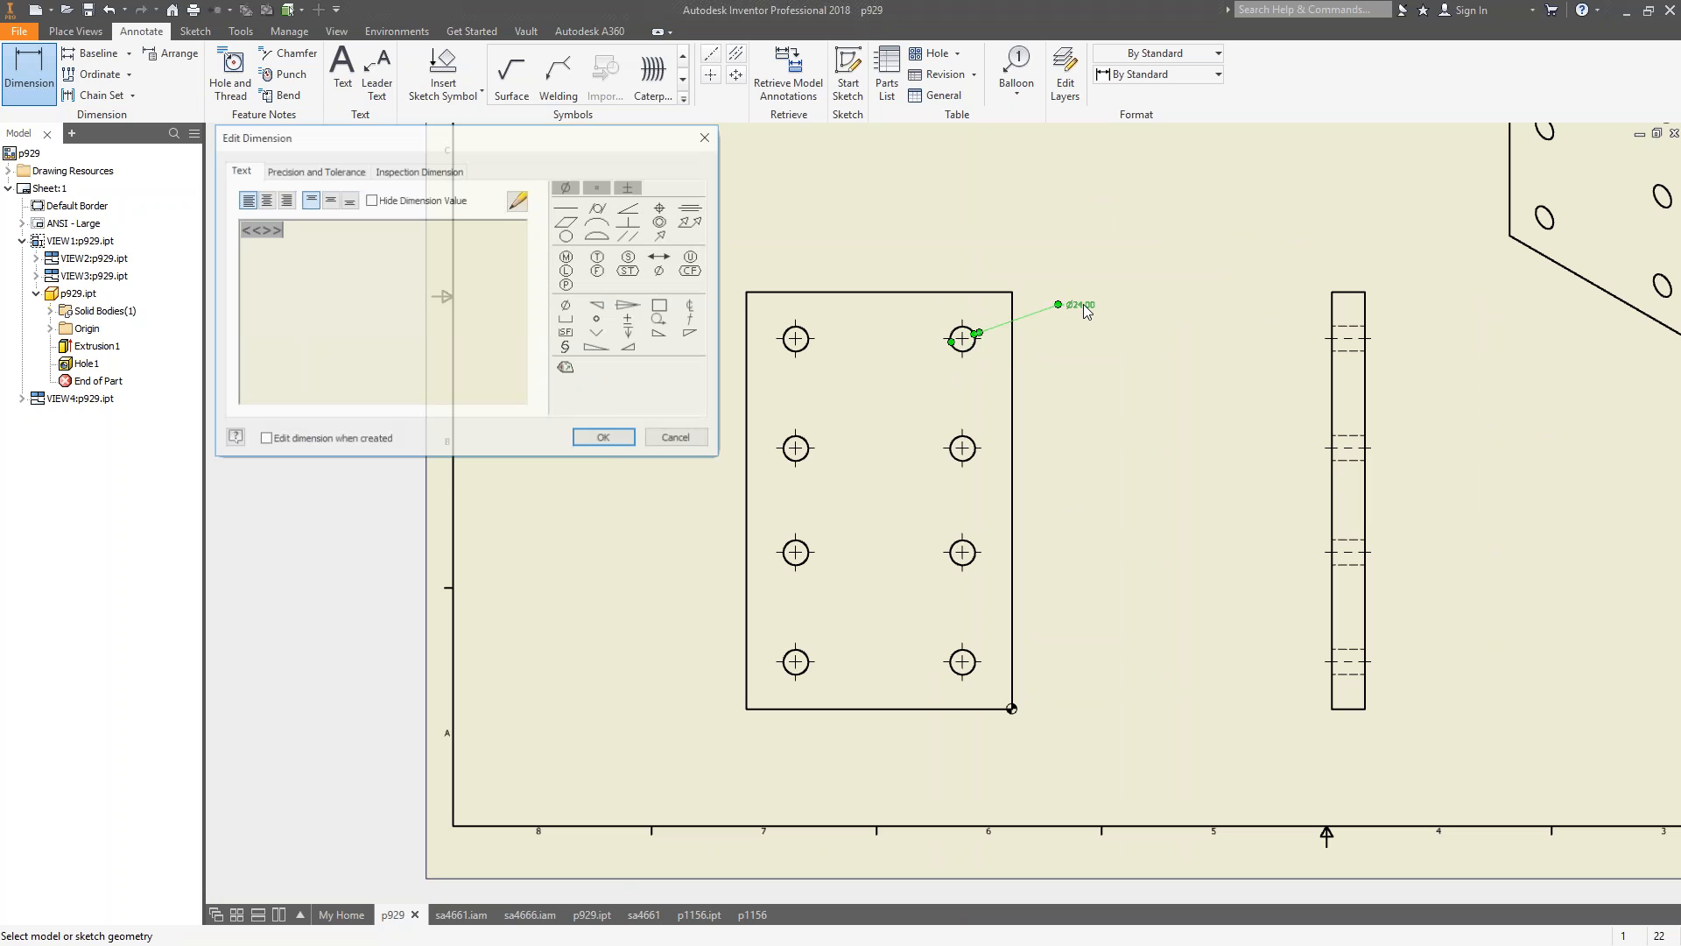
{"action": "left_click", "coordinate": [675, 439]}
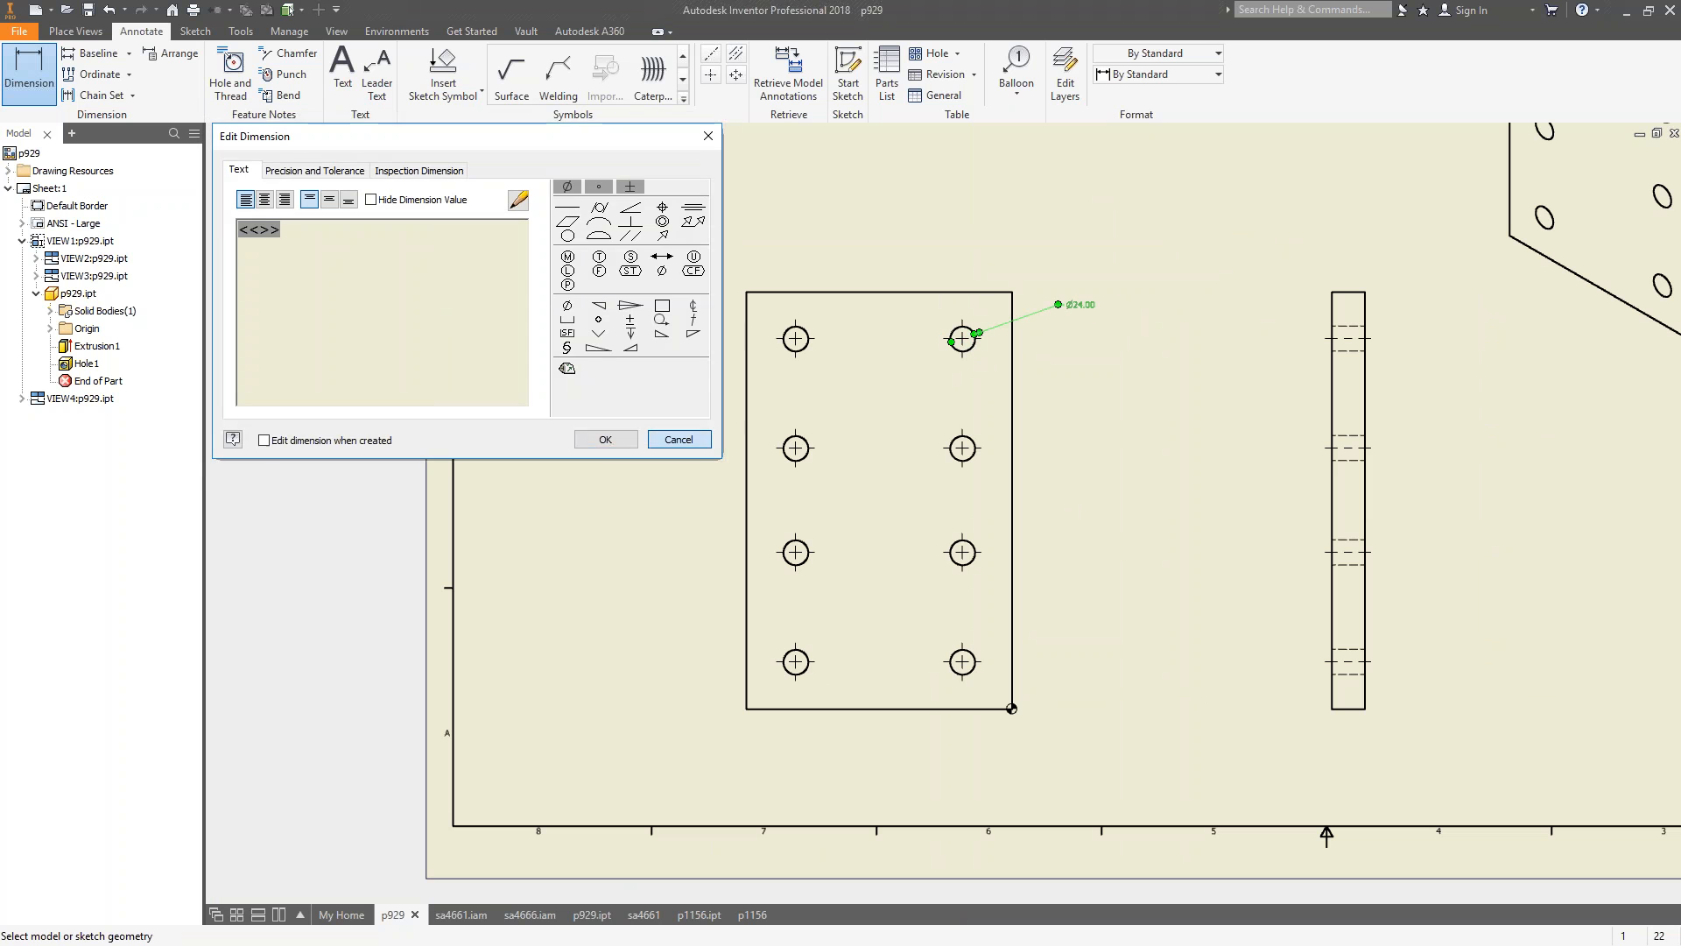
{"action": "left_click", "coordinate": [1068, 311]}
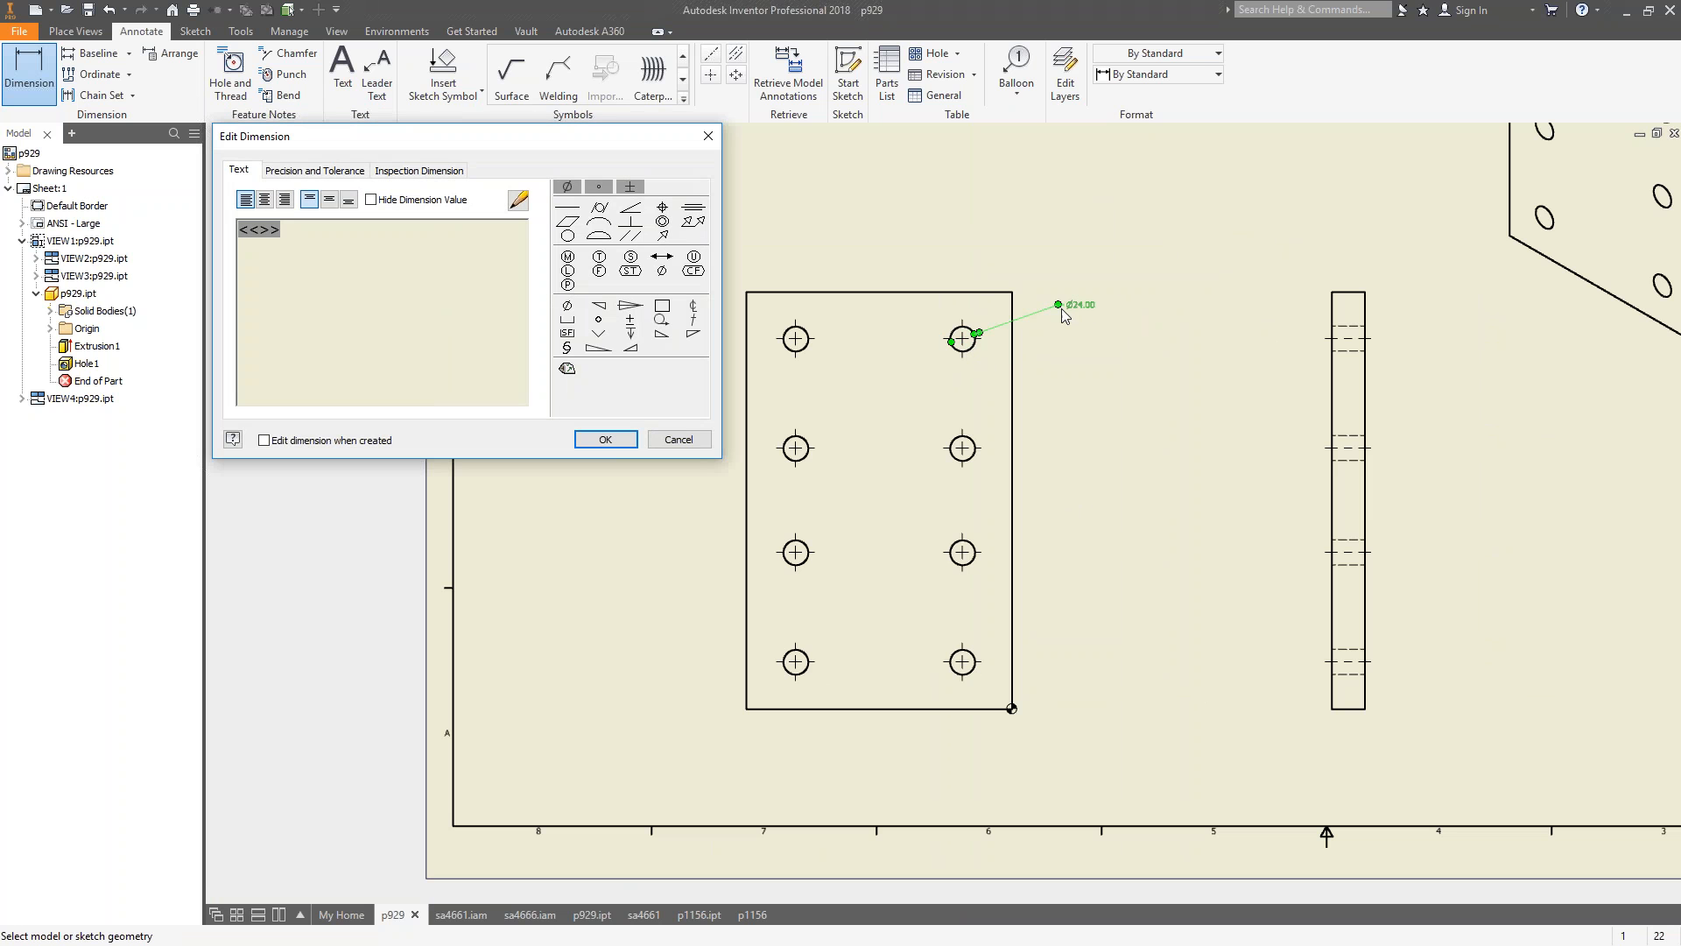
{"action": "key", "text": "Escape"}
{"action": "key", "text": "Delete"}
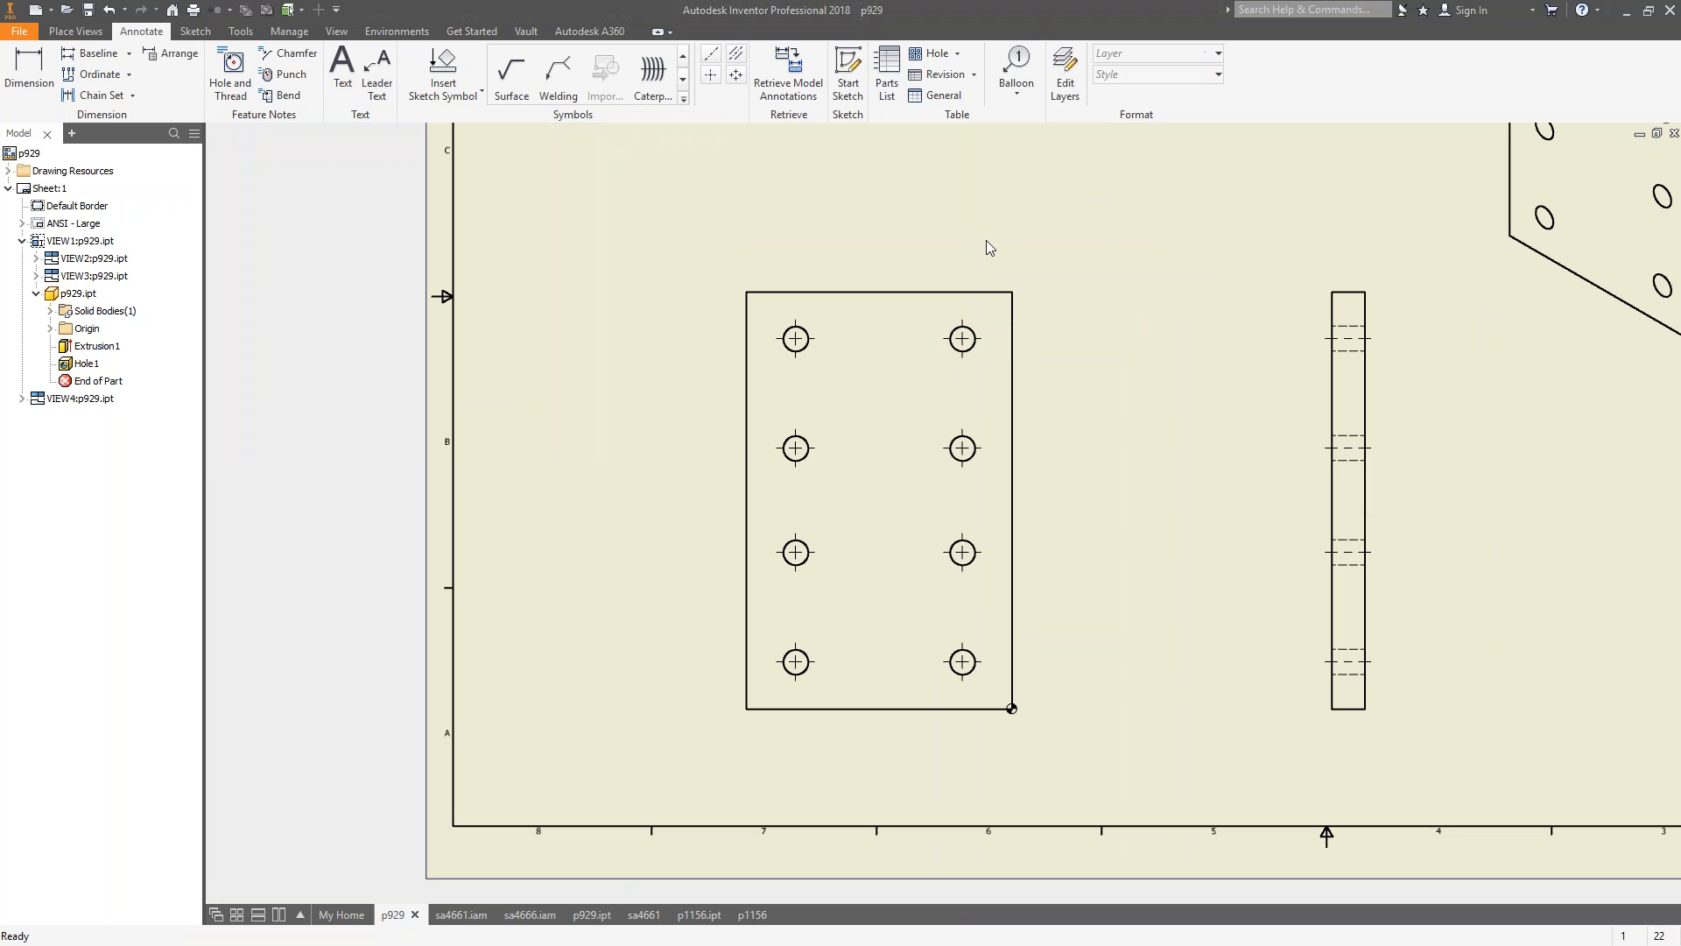
Add a hole note with diameter and depth to the upper-left hole, placed outside the plate.
{"action": "left_click", "coordinate": [233, 72]}
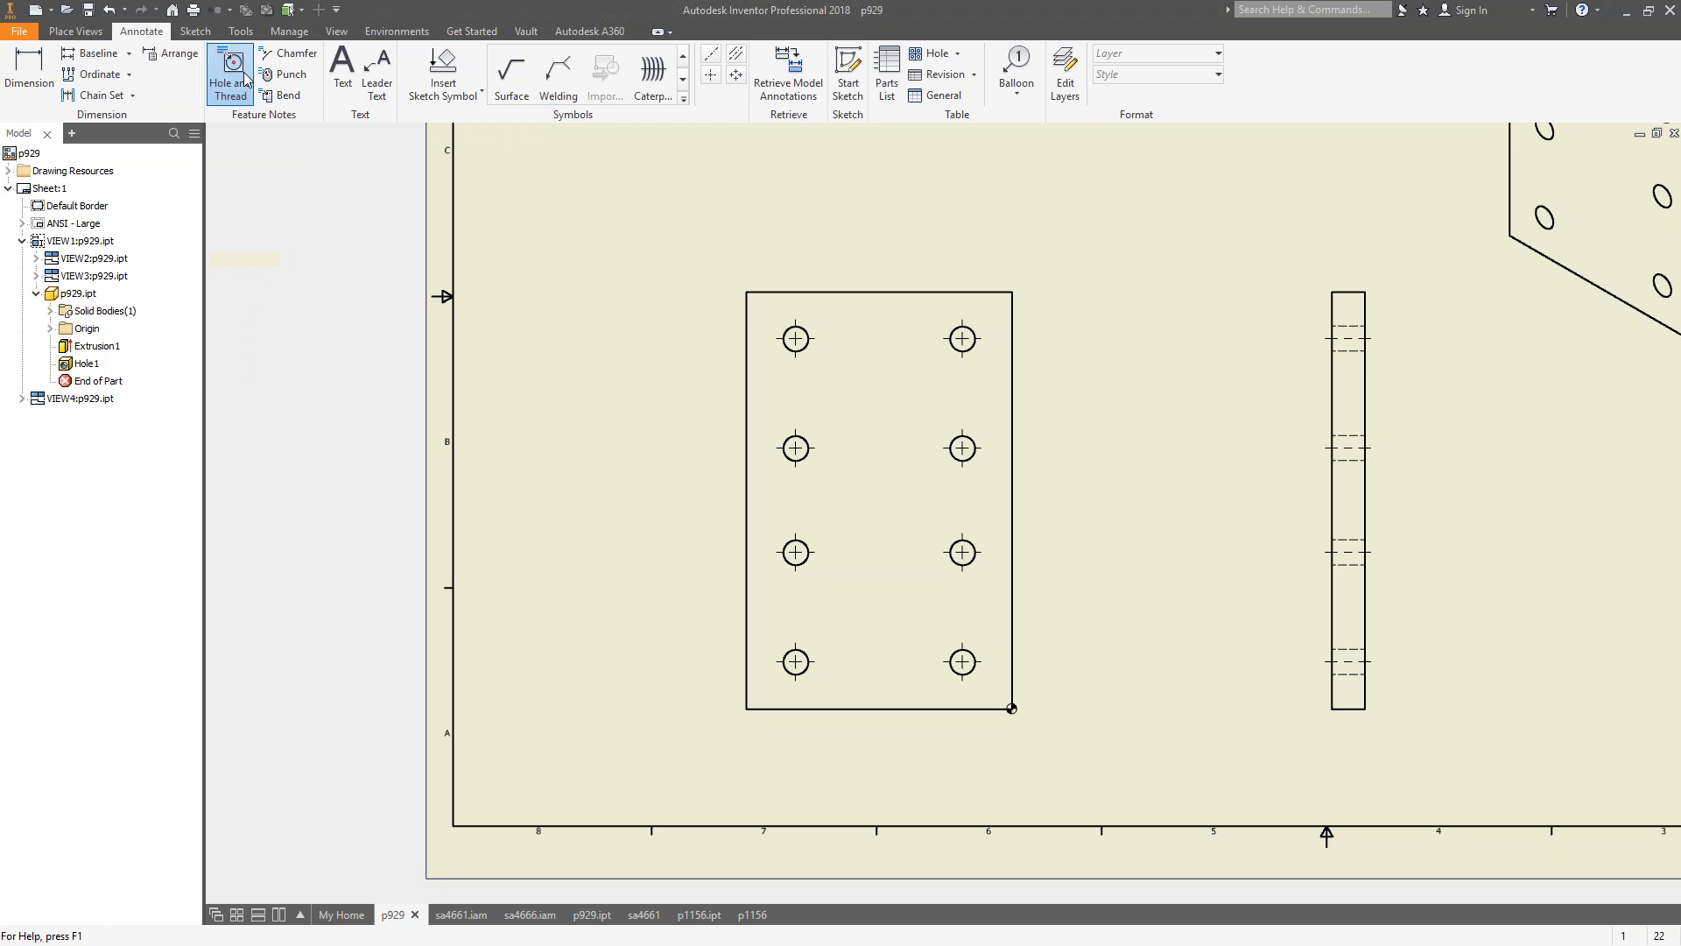
{"action": "left_click", "coordinate": [790, 331]}
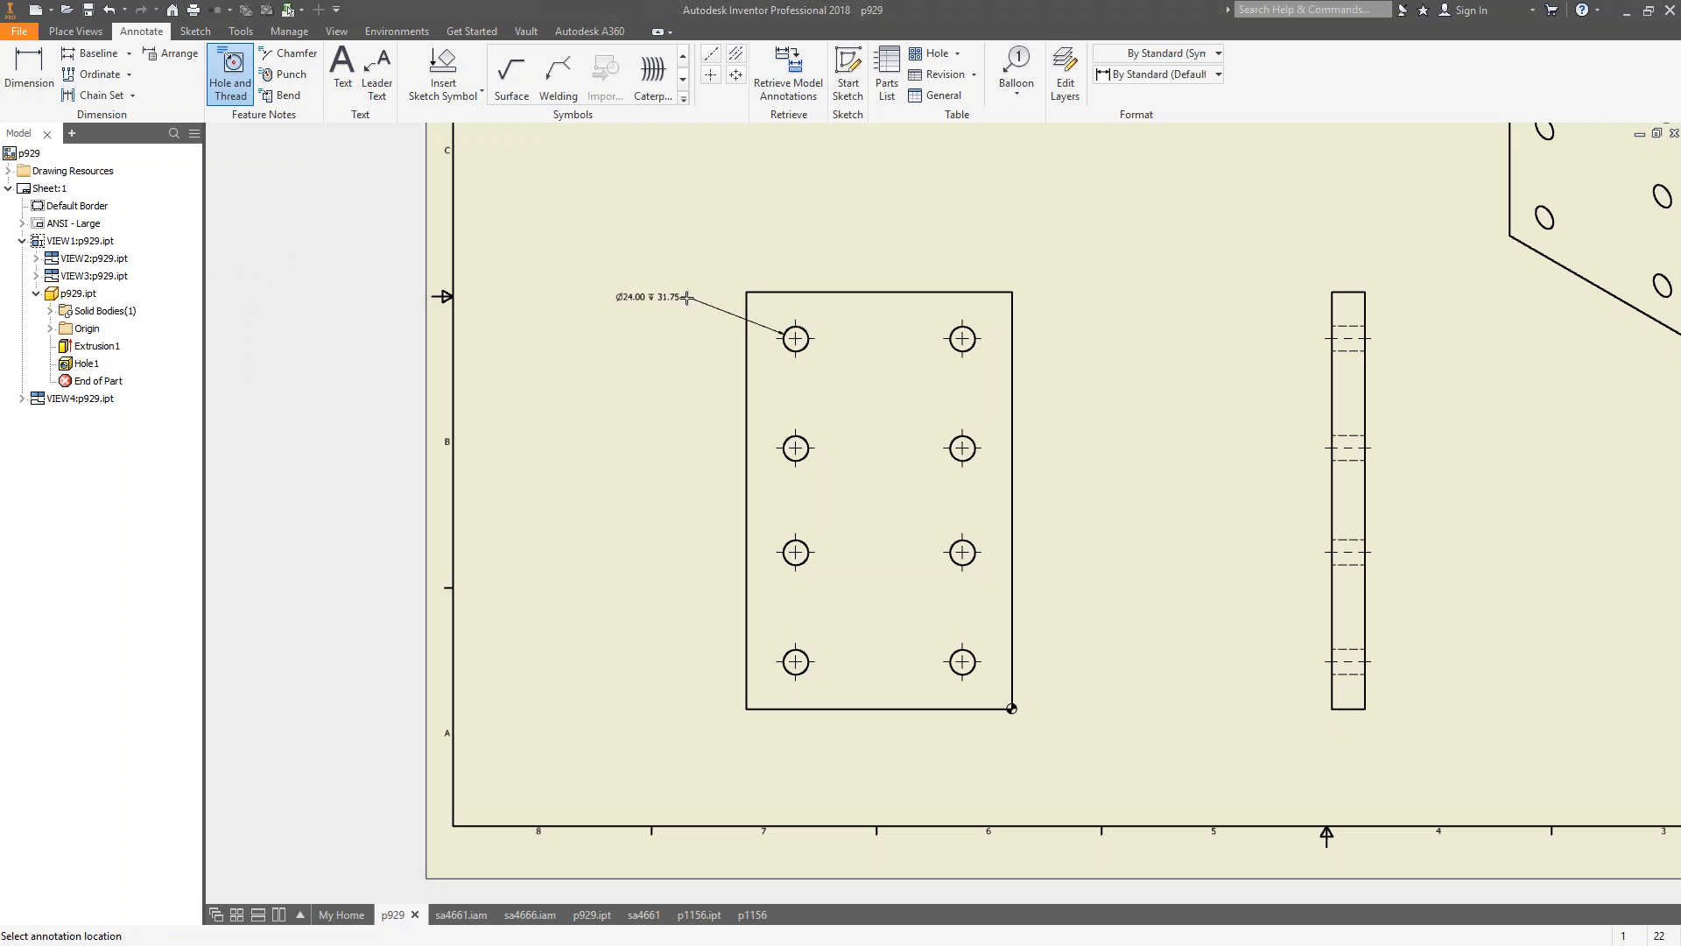
{"action": "scroll", "coordinate": [716, 289], "scroll_direction": "up", "scroll_amount": 3}
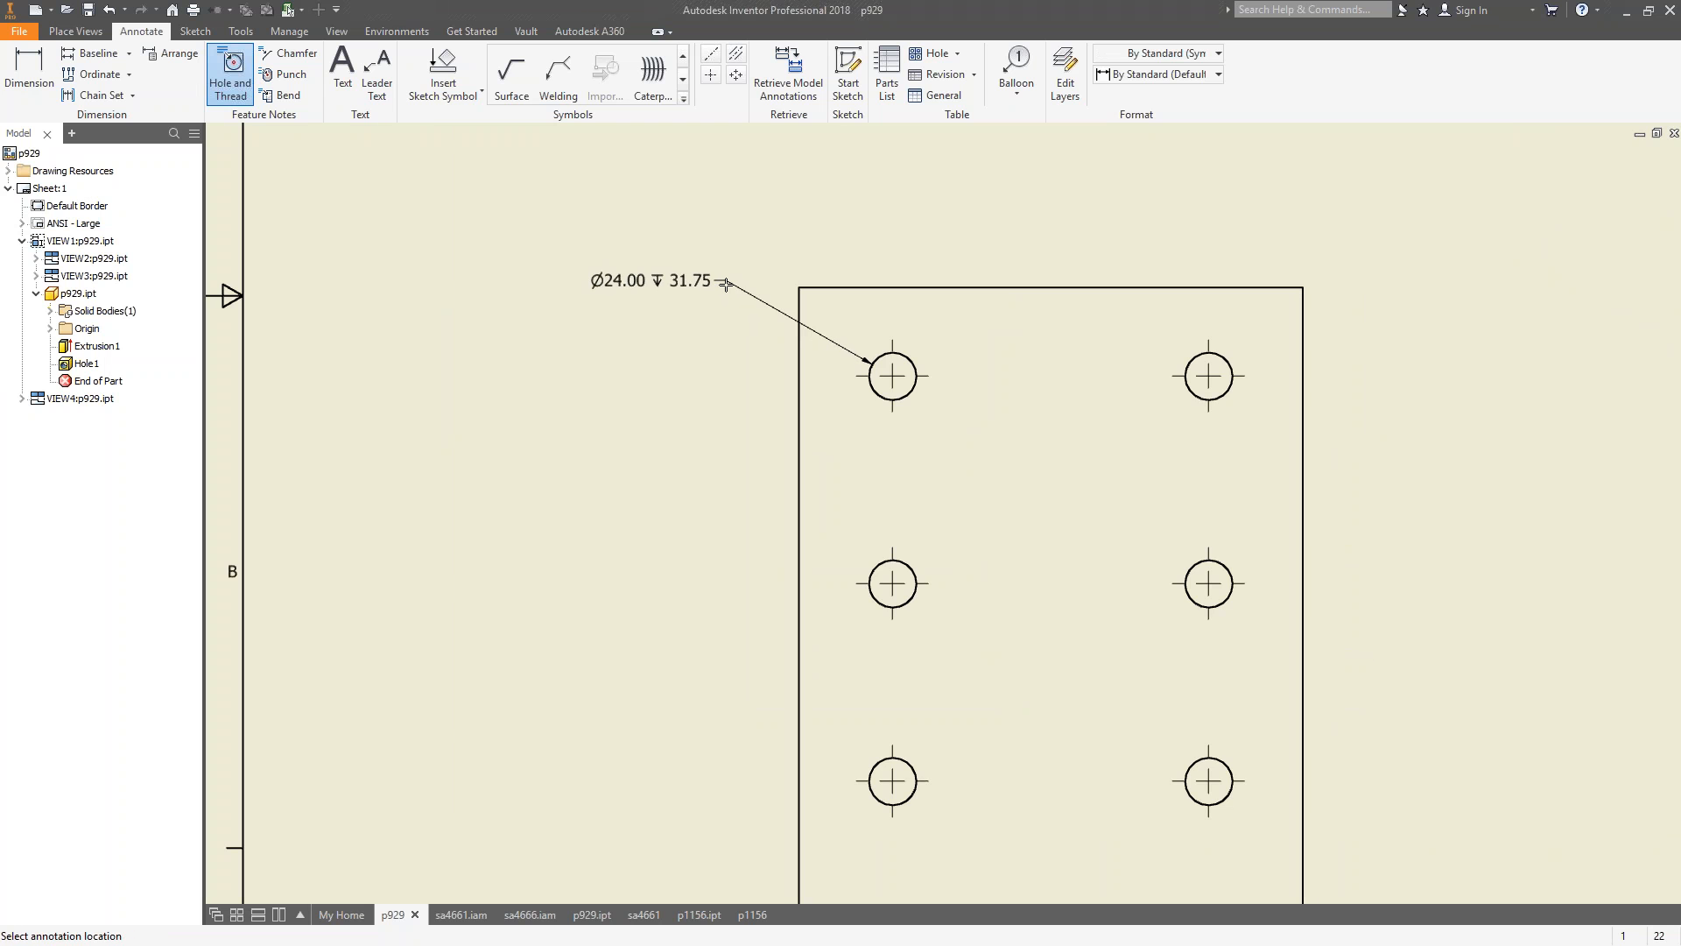
{"action": "left_click", "coordinate": [723, 285]}
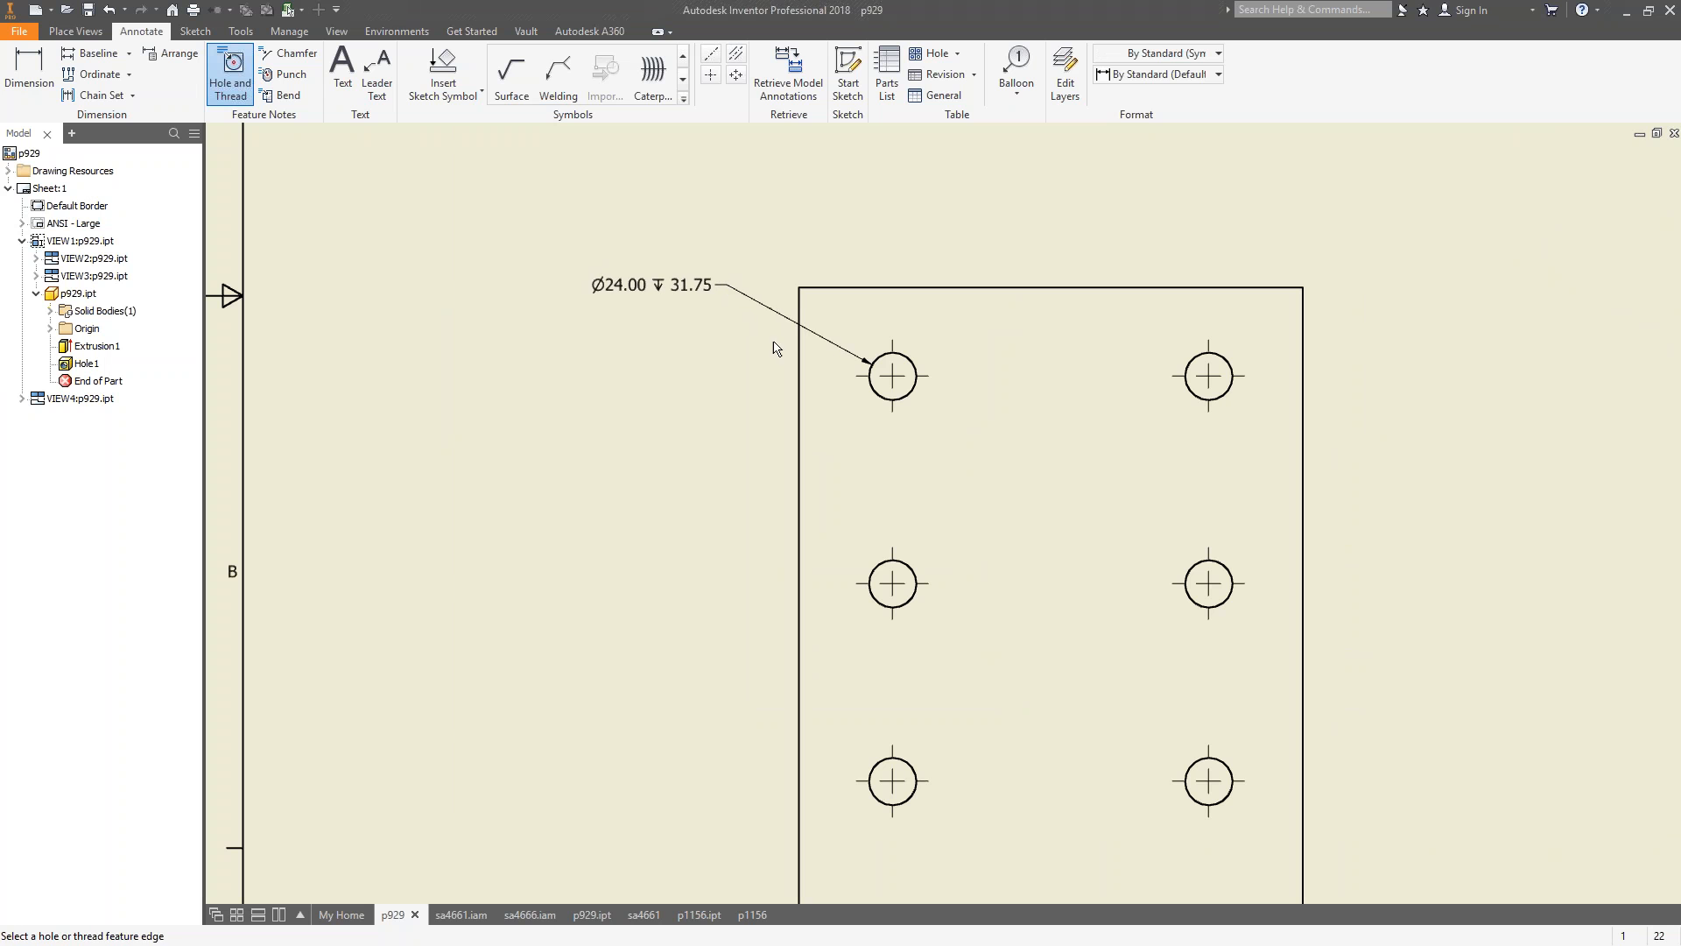
{"action": "right_click", "coordinate": [687, 289]}
{"action": "left_click", "coordinate": [759, 290]}
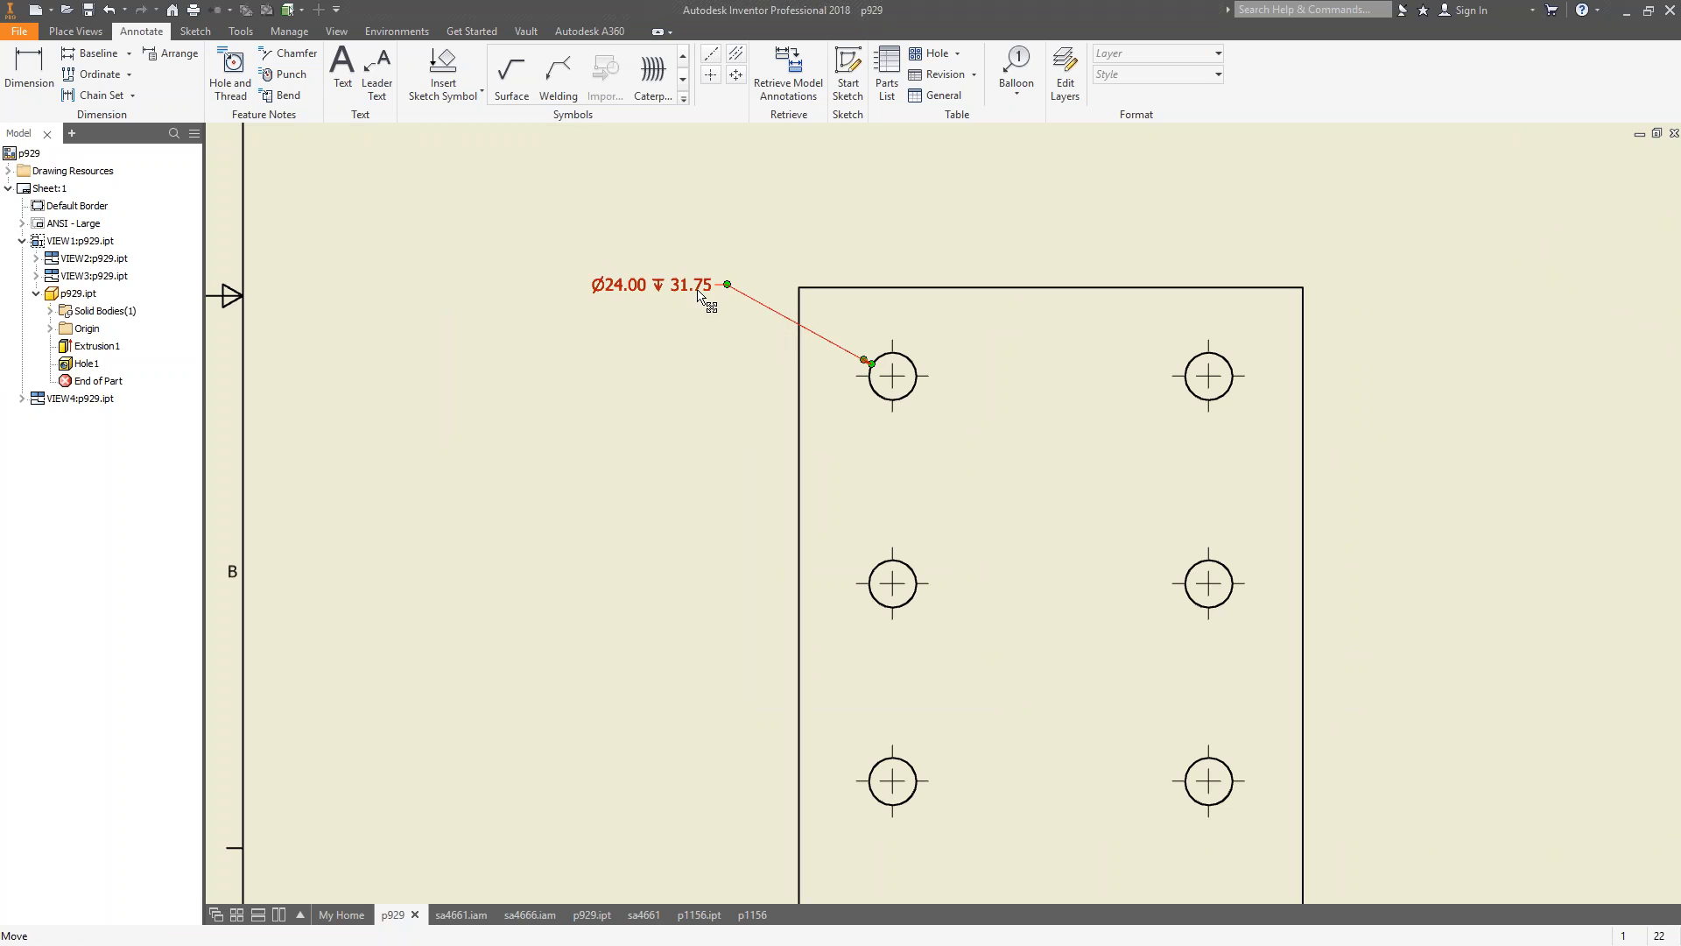
Set the hole note's quantity definition to the number of like holes in view (normal).
{"action": "double_click", "coordinate": [699, 292]}
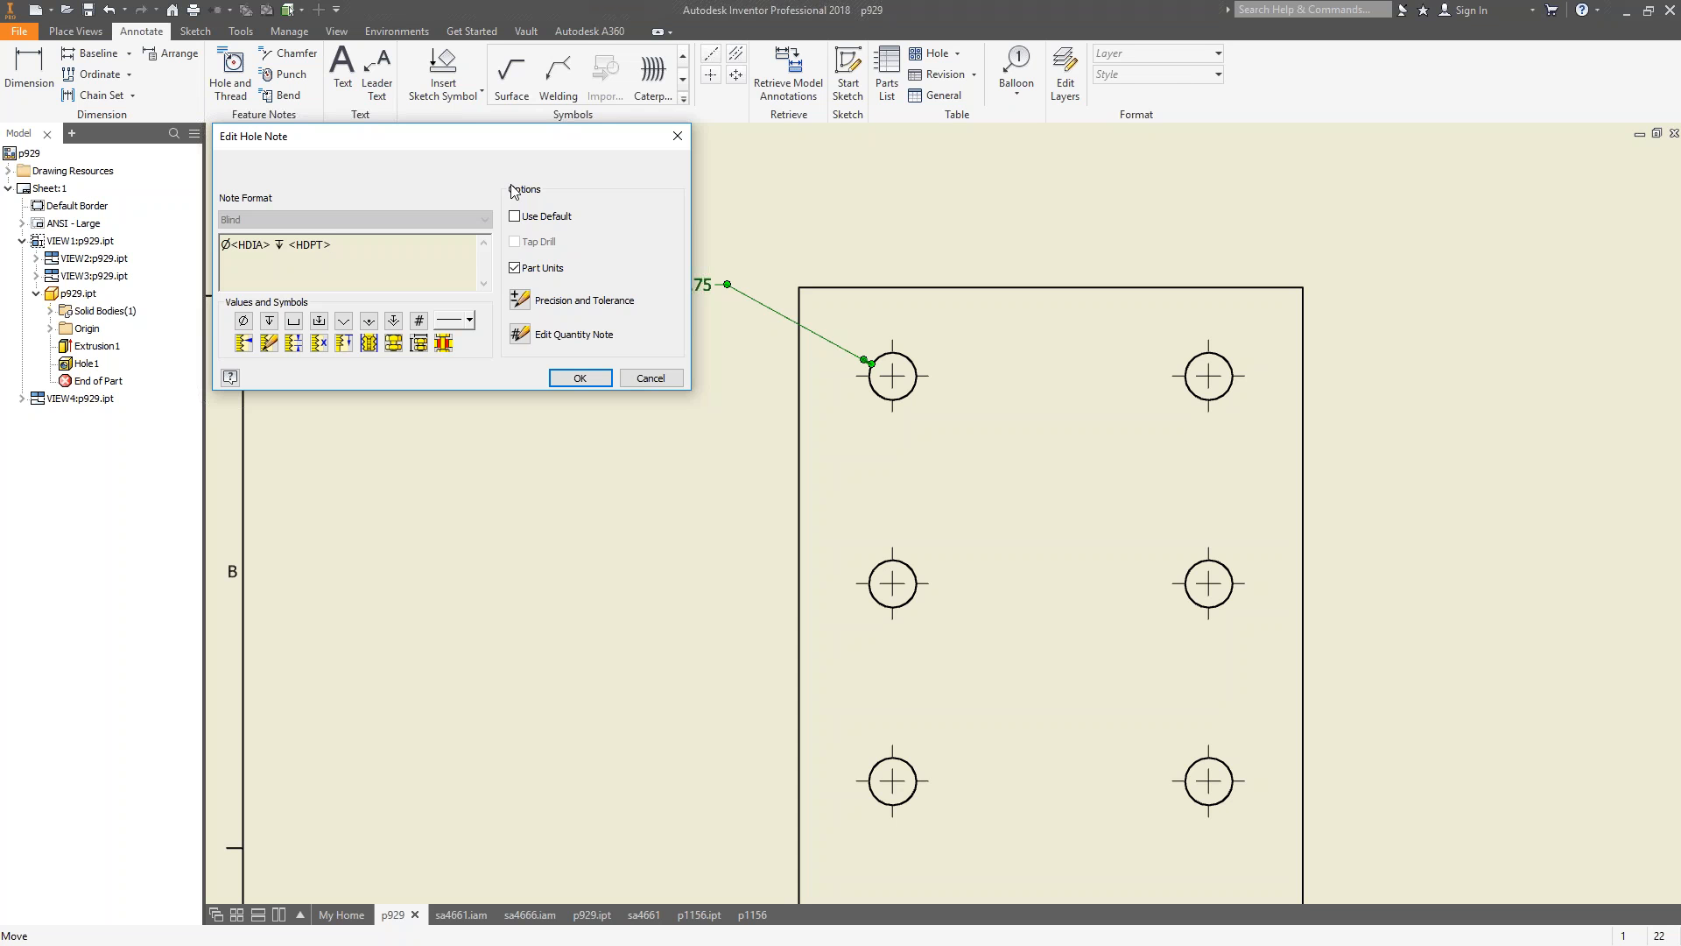
{"action": "left_click", "coordinate": [520, 335]}
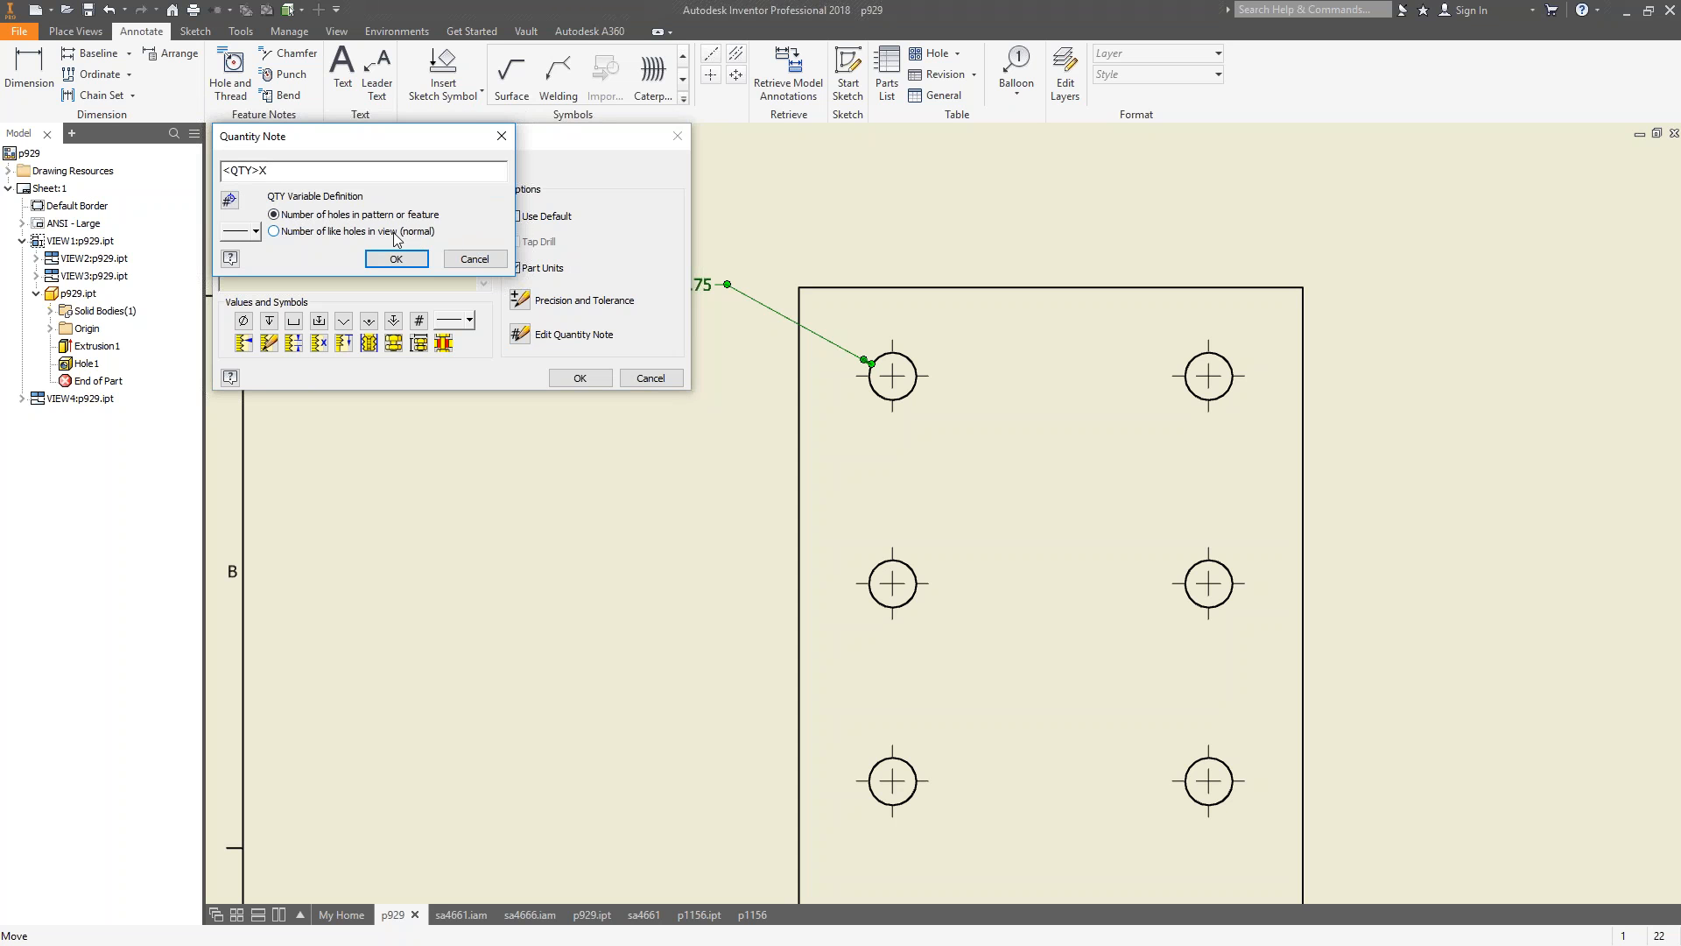
{"action": "left_click", "coordinate": [274, 231]}
{"action": "left_click", "coordinate": [403, 261]}
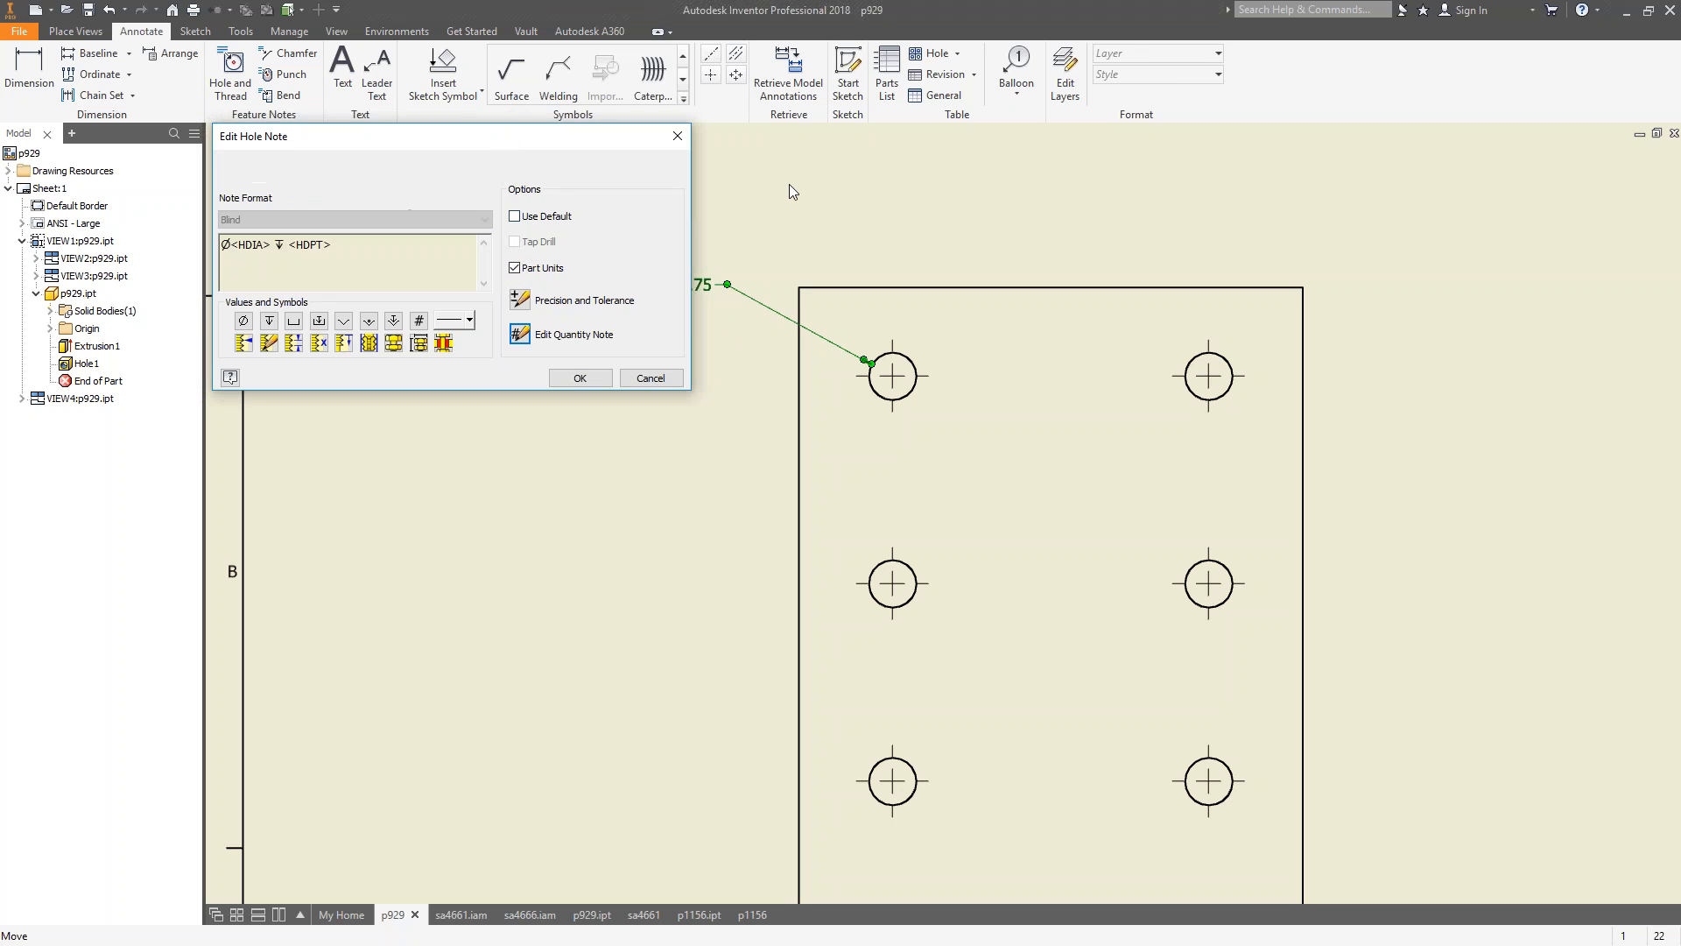
{"action": "left_click", "coordinate": [591, 378]}
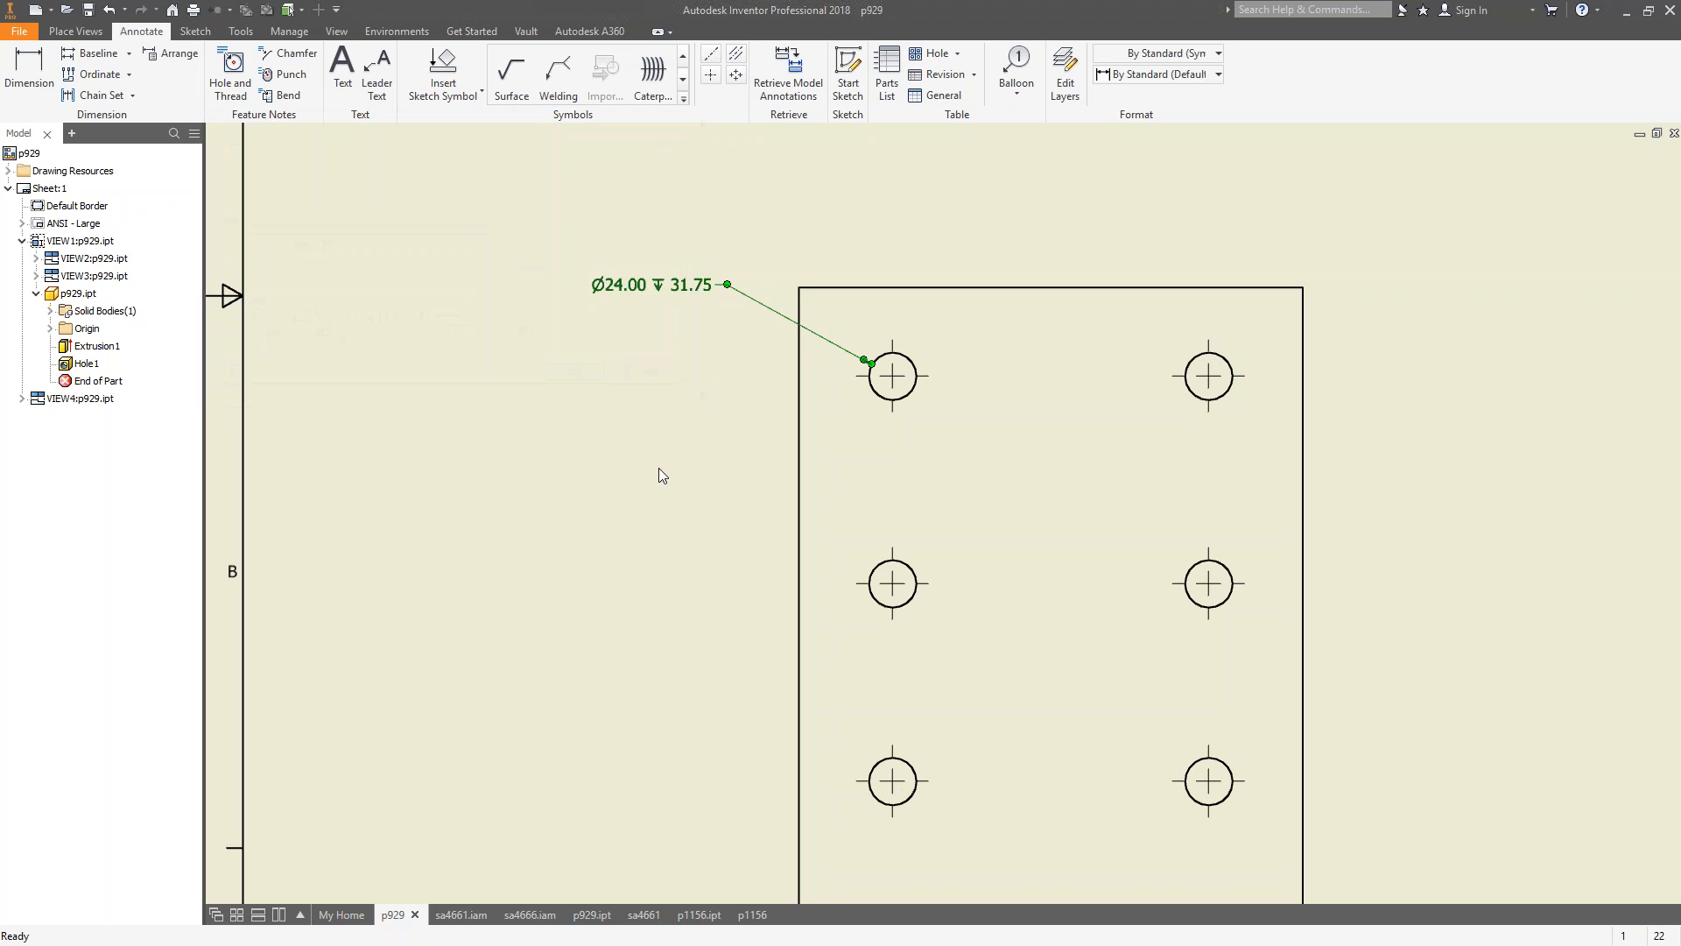
Try adding a second <QTY> value to the hole note's quantity note.
{"action": "double_click", "coordinate": [689, 292]}
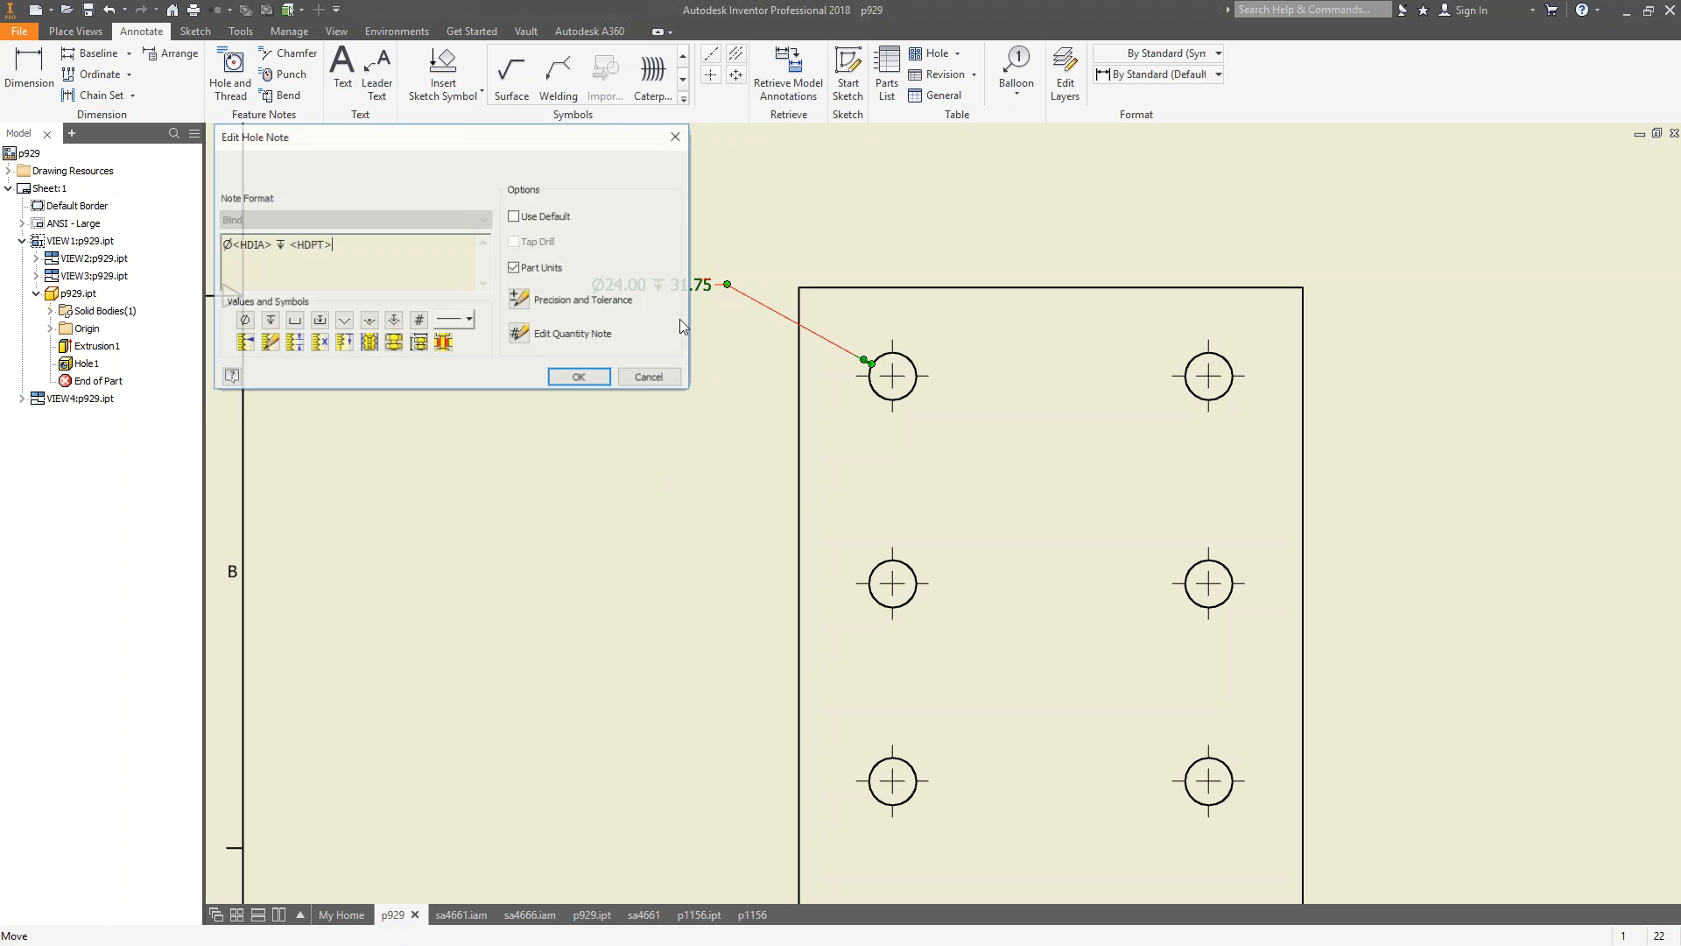
{"action": "left_click", "coordinate": [520, 333]}
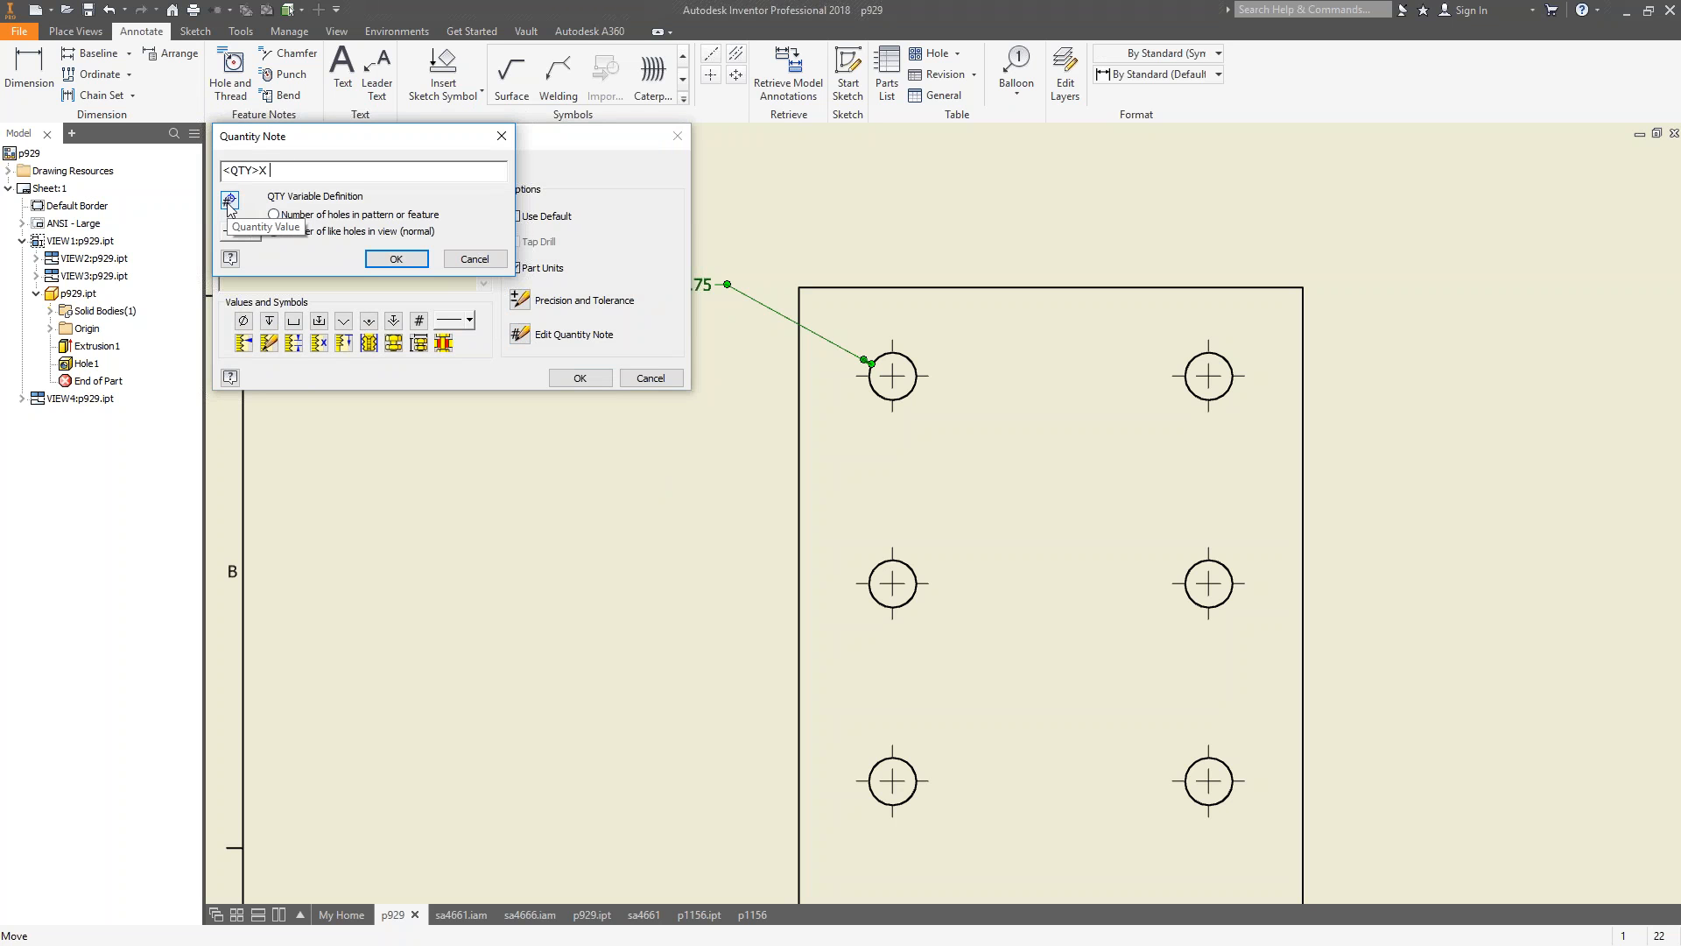
{"action": "left_click", "coordinate": [229, 203]}
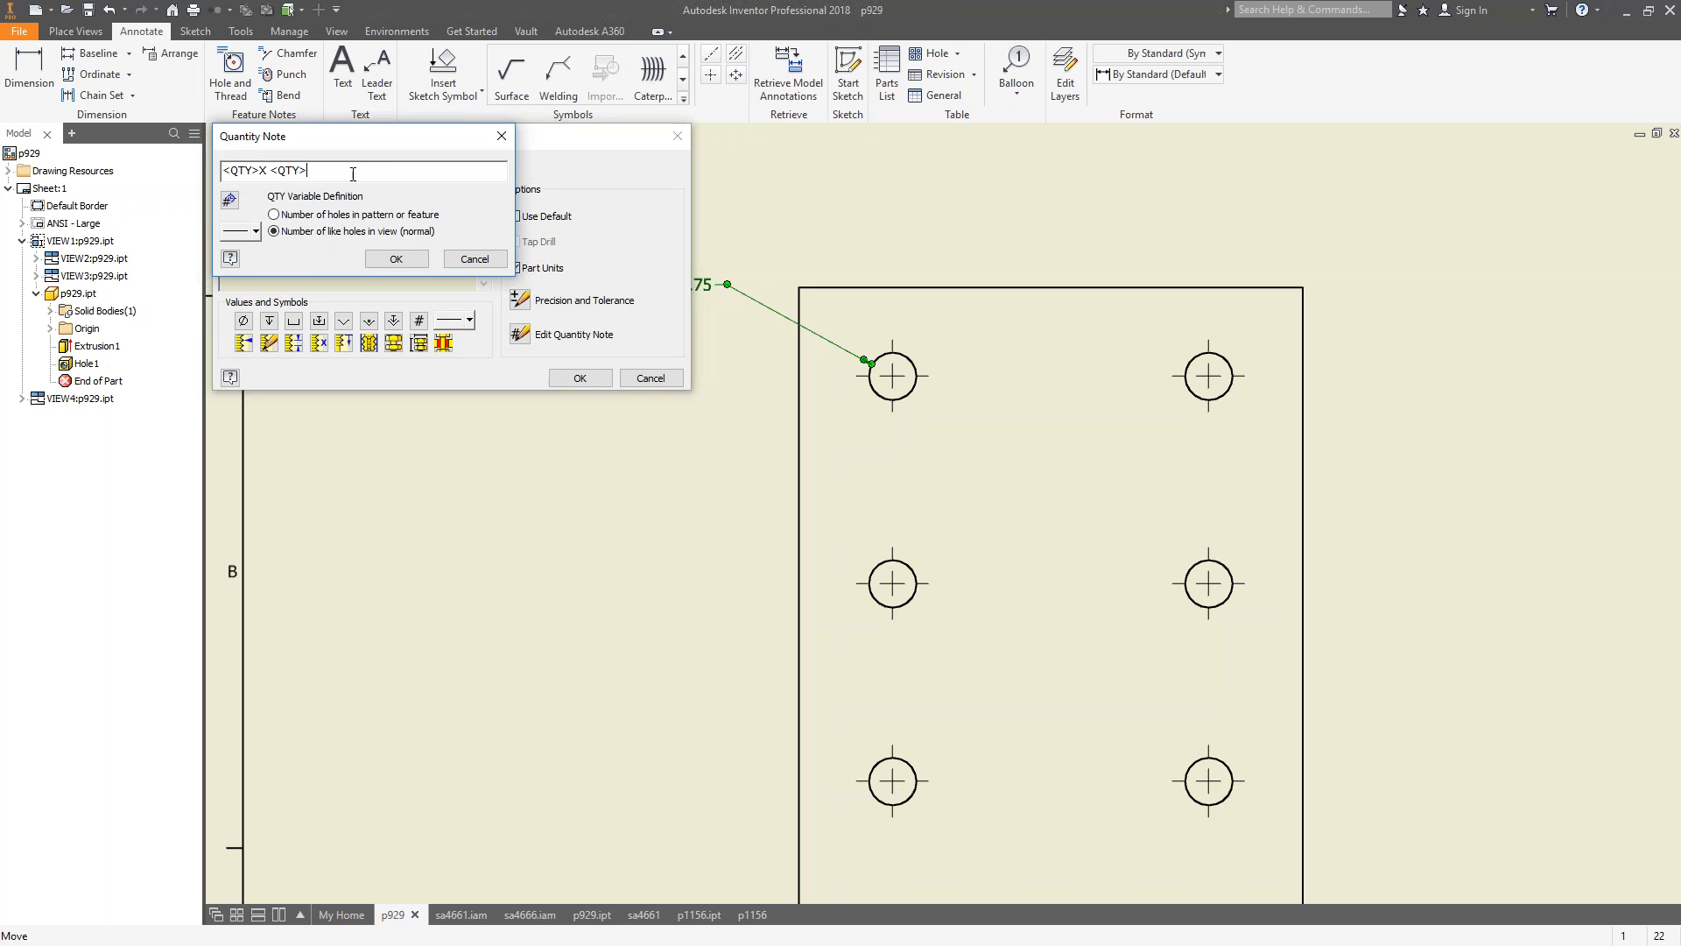
{"action": "key", "text": "BackSpace"}
{"action": "key", "text": "BackSpace"}
{"action": "key", "text": "BackSpace"}
{"action": "left_click", "coordinate": [403, 257]}
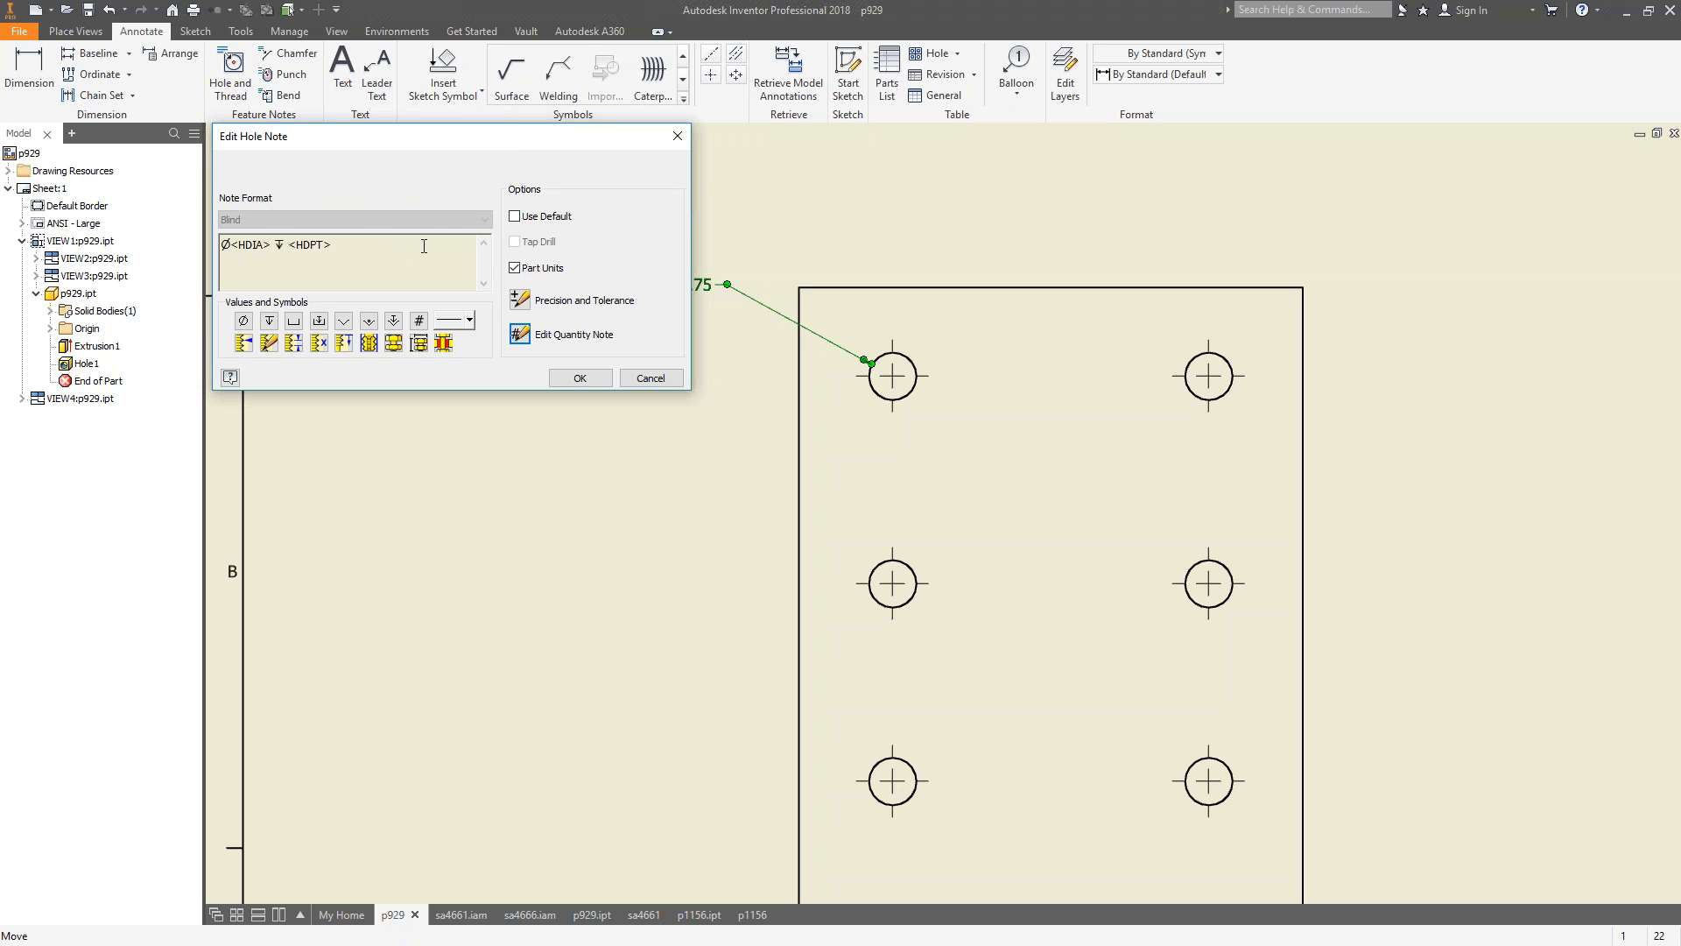
Insert the quantity note directly after the depth value in the hole note's text.
{"action": "left_click", "coordinate": [520, 334]}
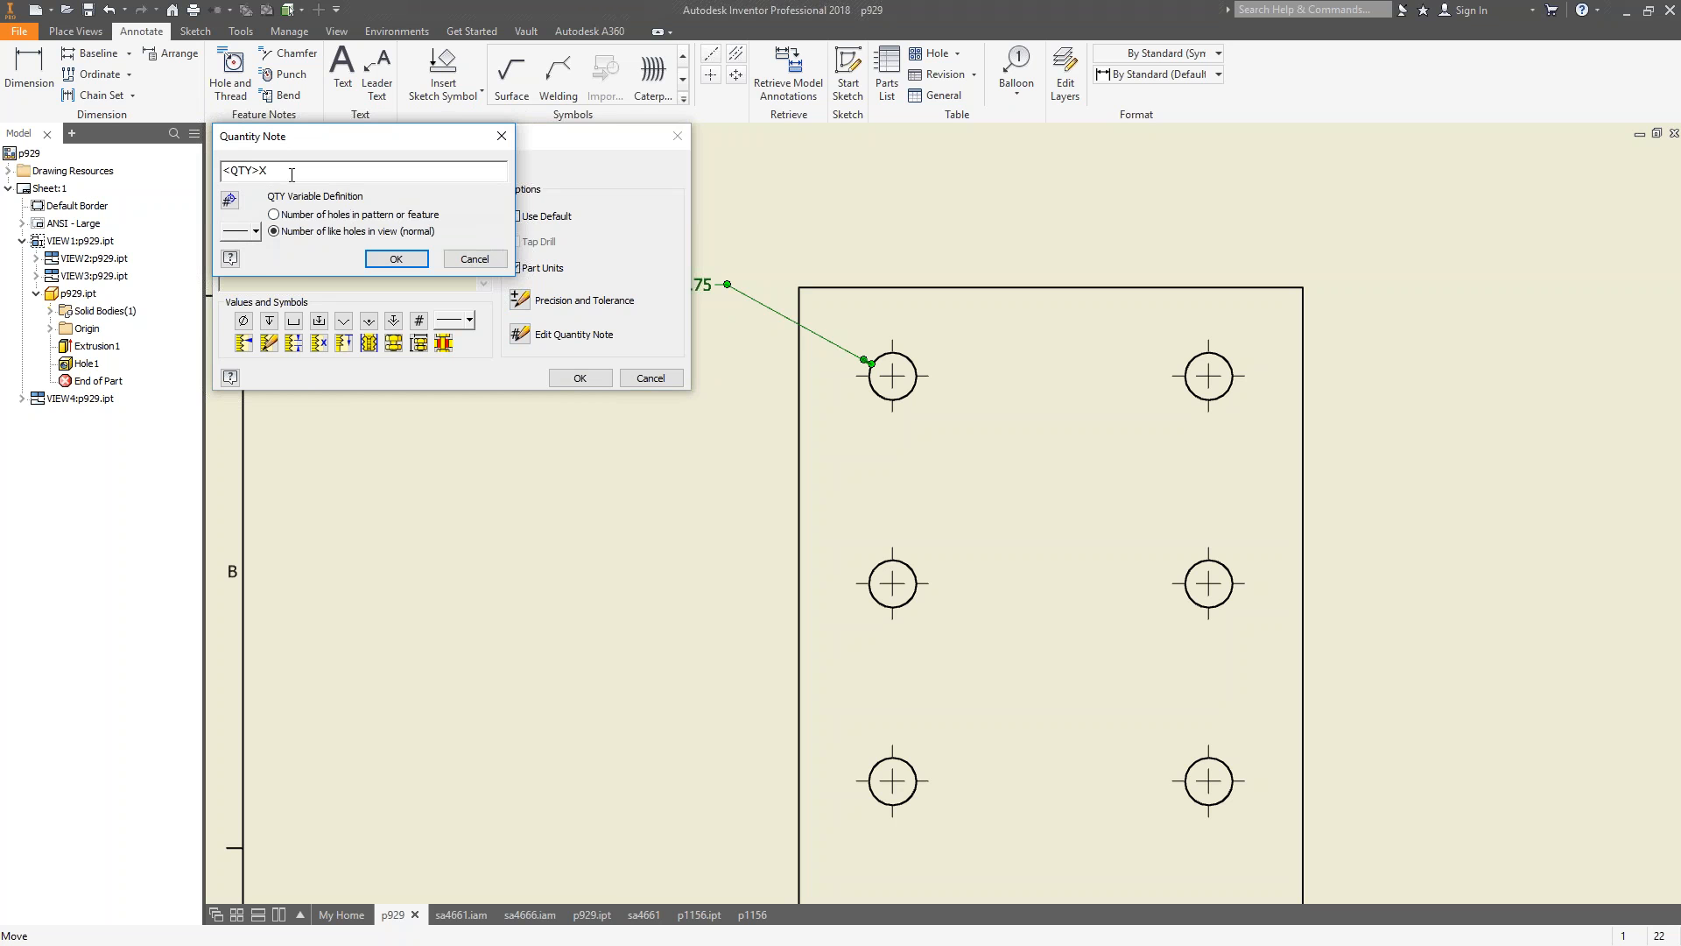
{"action": "left_click", "coordinate": [395, 259]}
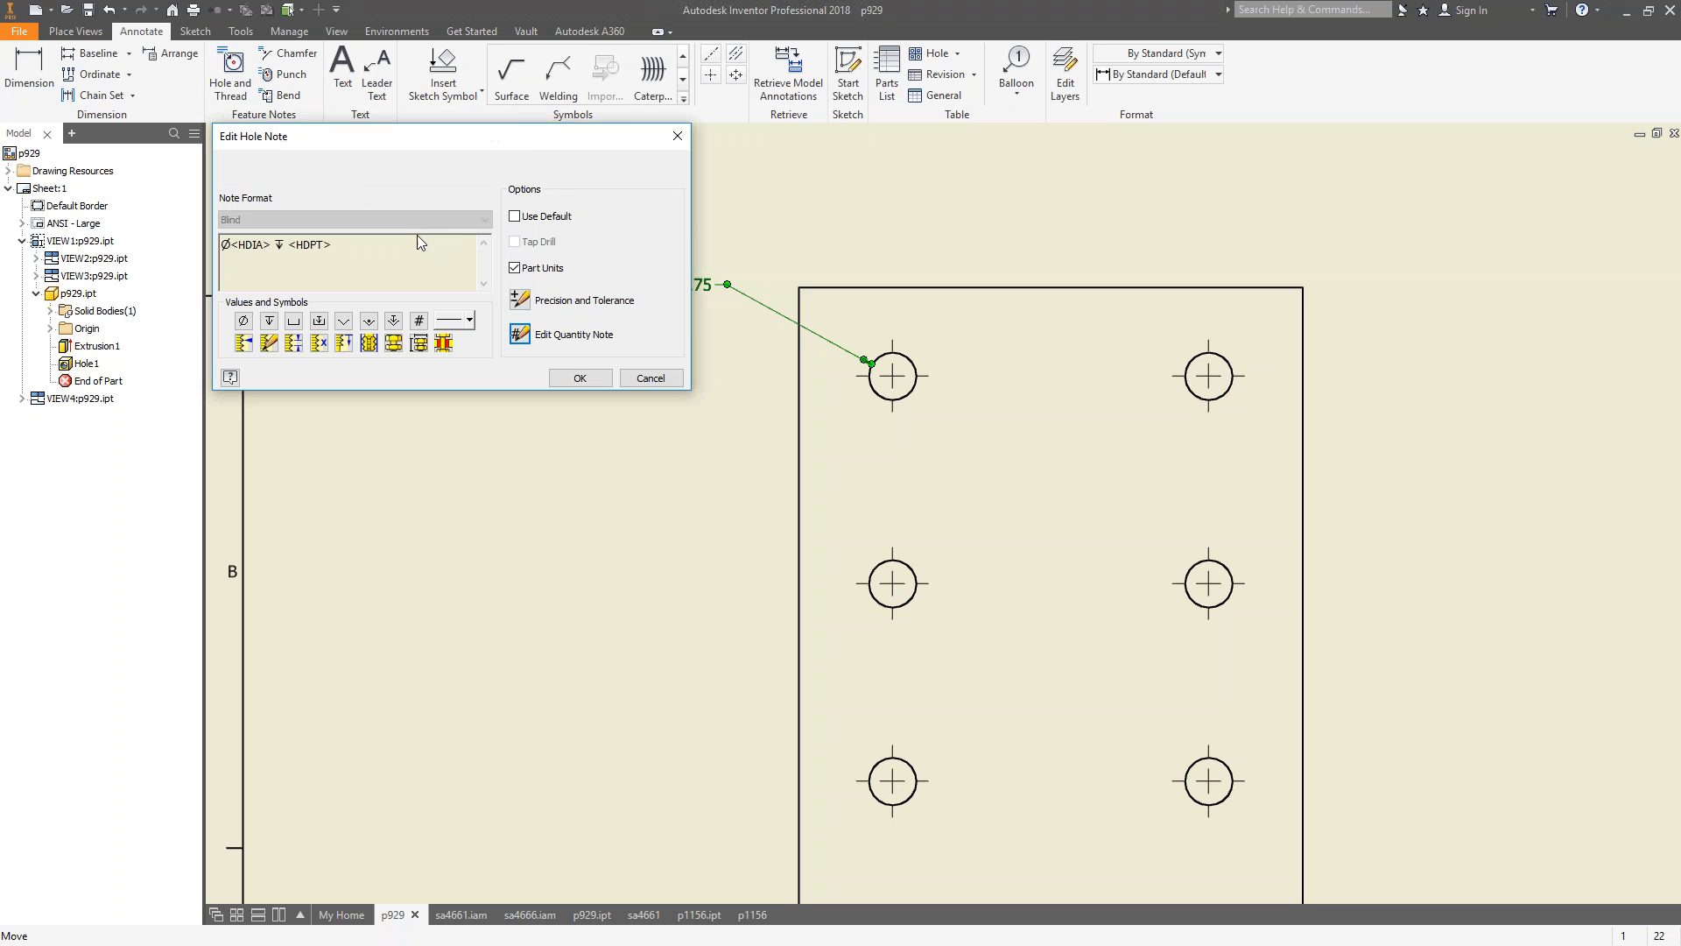
{"action": "left_click", "coordinate": [419, 322]}
{"action": "left_click", "coordinate": [578, 382]}
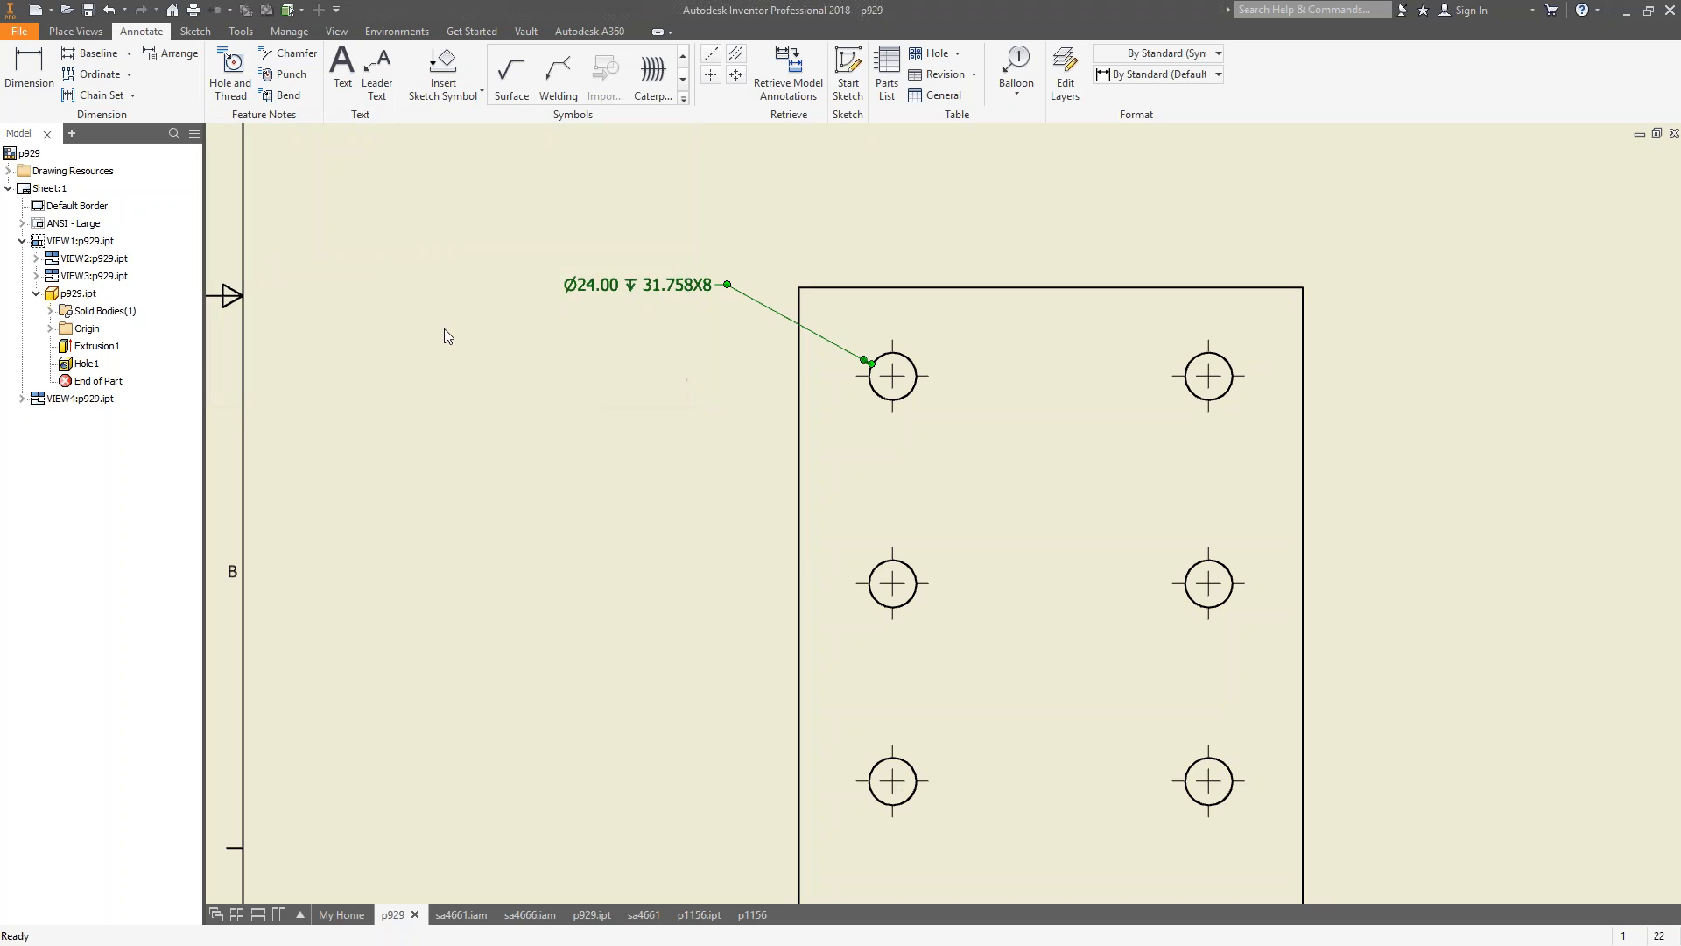
Remove the duplicate quantity value from the hole note's quantity note so it reads <QTY>X.
{"action": "middle_click_drag", "start_coordinate": [635, 296], "coordinate": [609, 228]}
{"action": "scroll", "coordinate": [621, 326], "scroll_direction": "up", "scroll_amount": 3}
{"action": "scroll", "coordinate": [639, 341], "scroll_direction": "down", "scroll_amount": 4}
{"action": "scroll", "coordinate": [653, 333], "scroll_direction": "up", "scroll_amount": 3}
{"action": "middle_click_drag", "start_coordinate": [637, 233], "coordinate": [648, 282]}
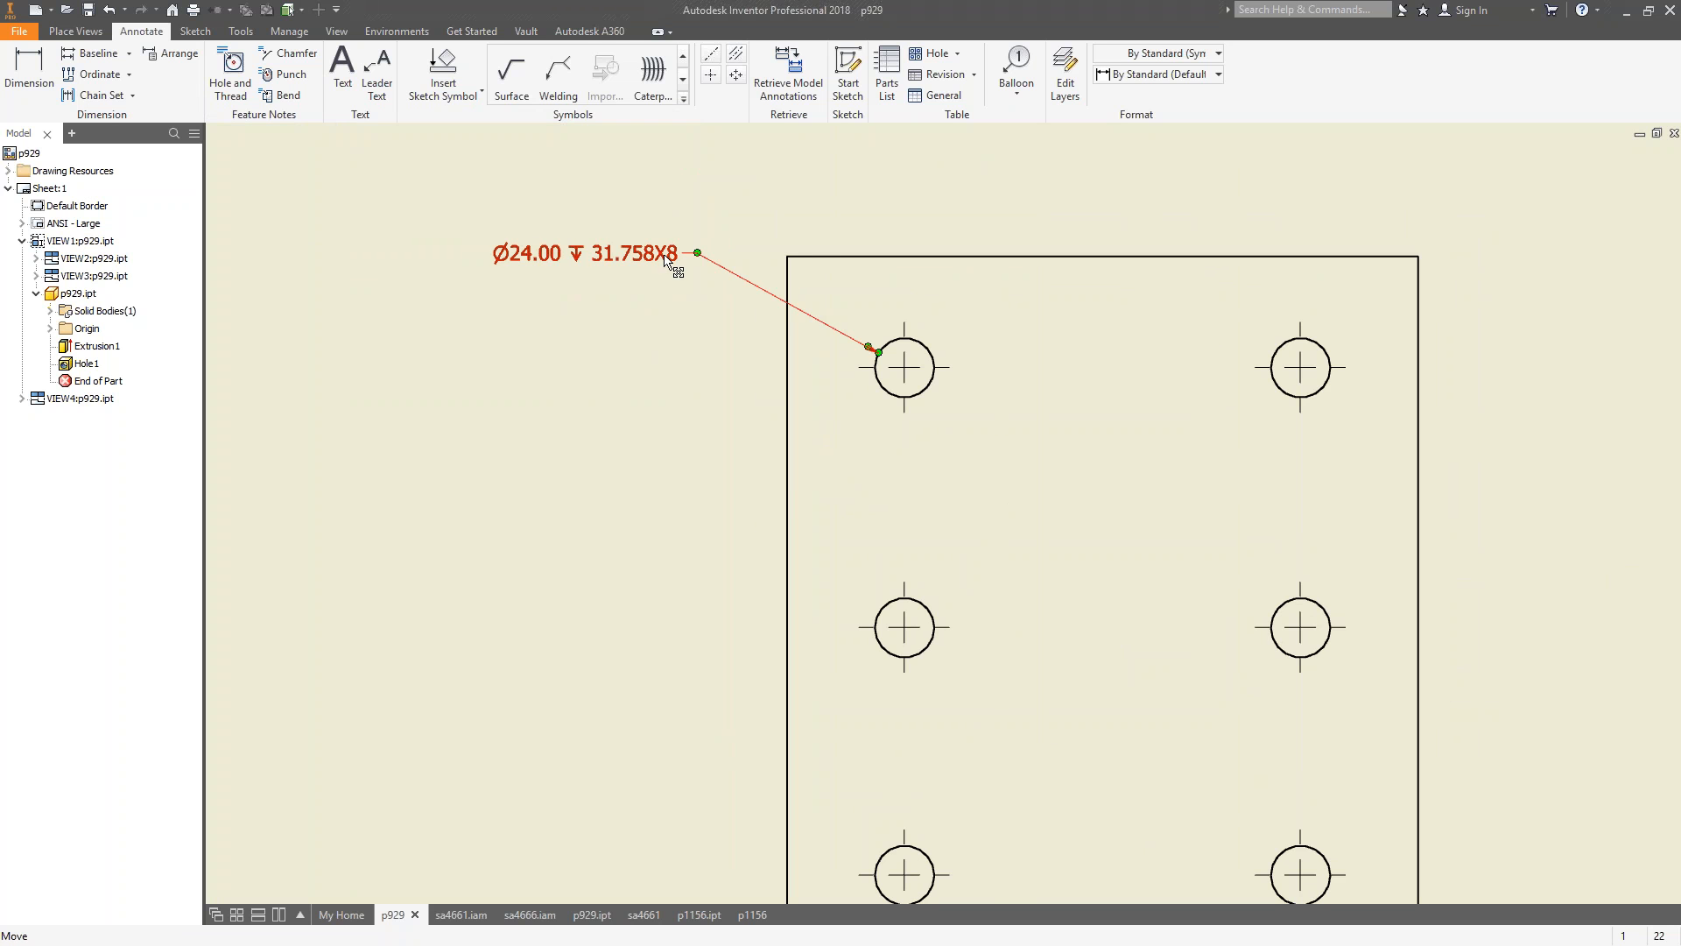
{"action": "right_click", "coordinate": [665, 256]}
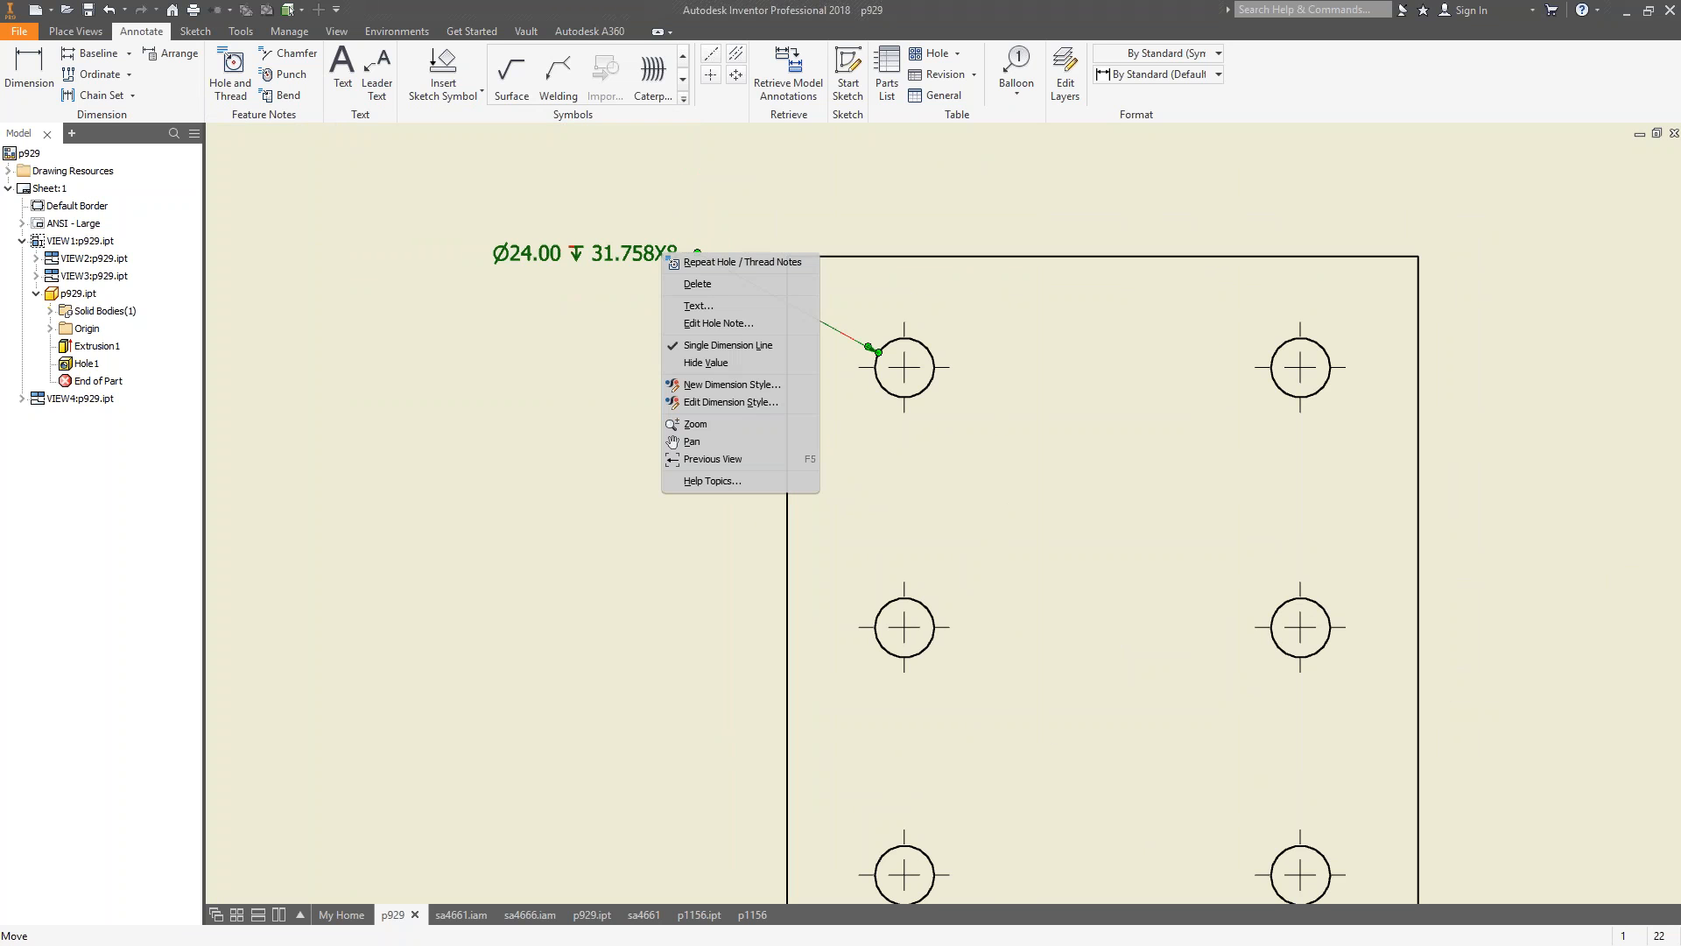
{"action": "left_click", "coordinate": [716, 324]}
{"action": "left_click", "coordinate": [518, 332]}
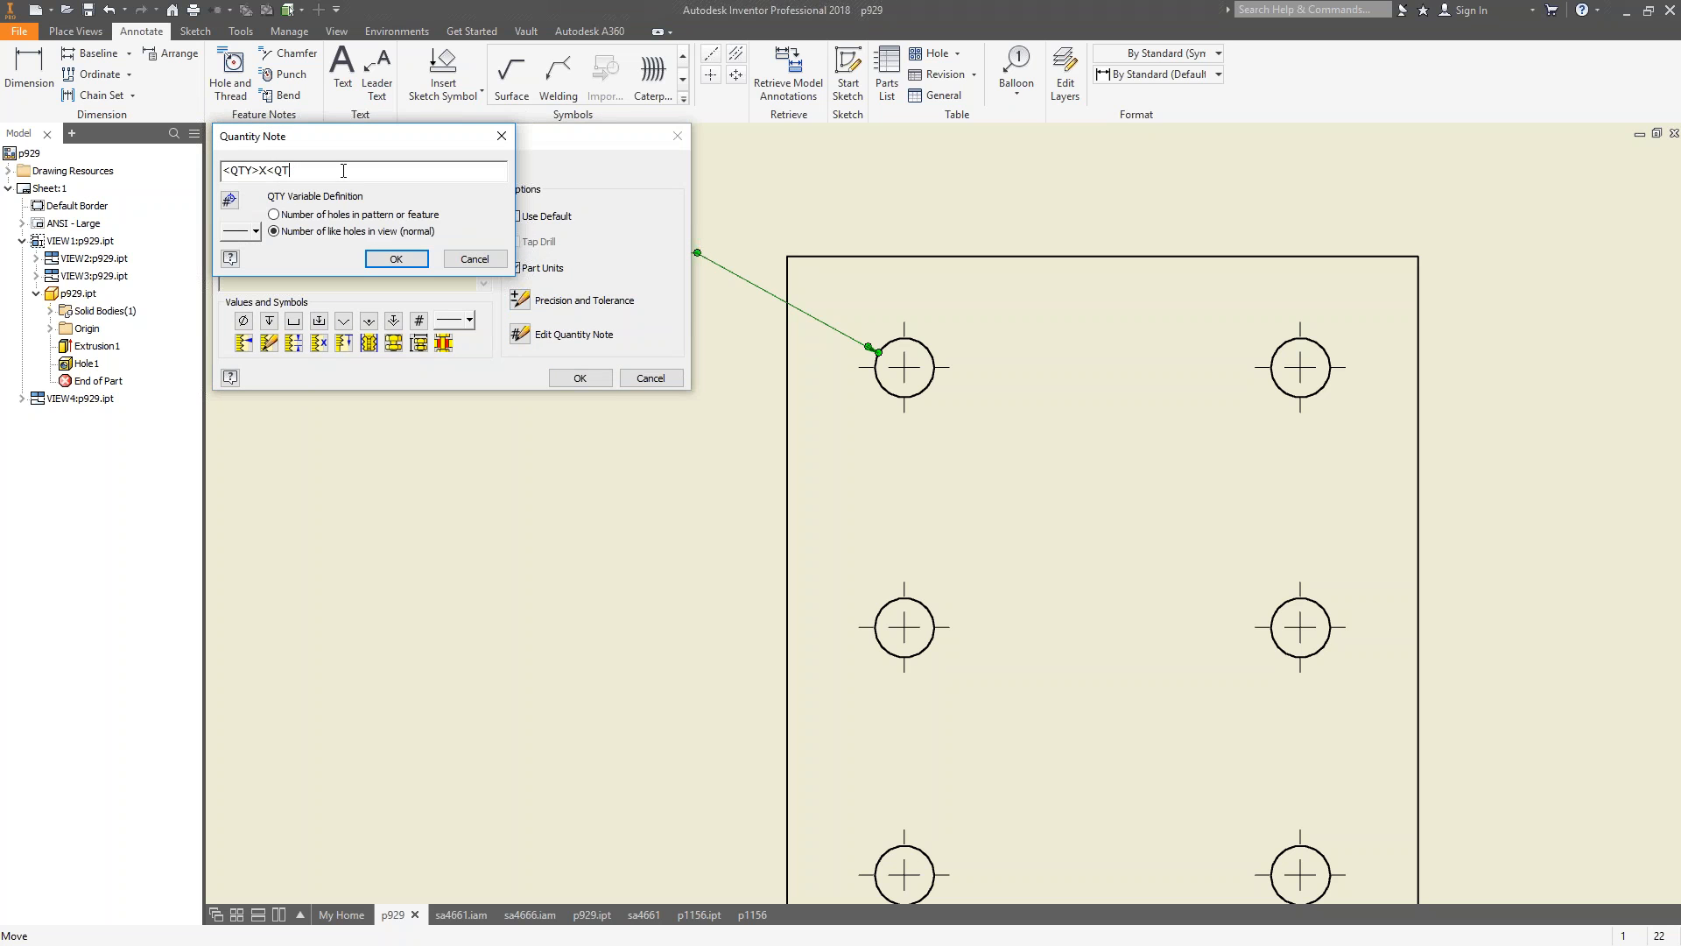
{"action": "left_click", "coordinate": [395, 258]}
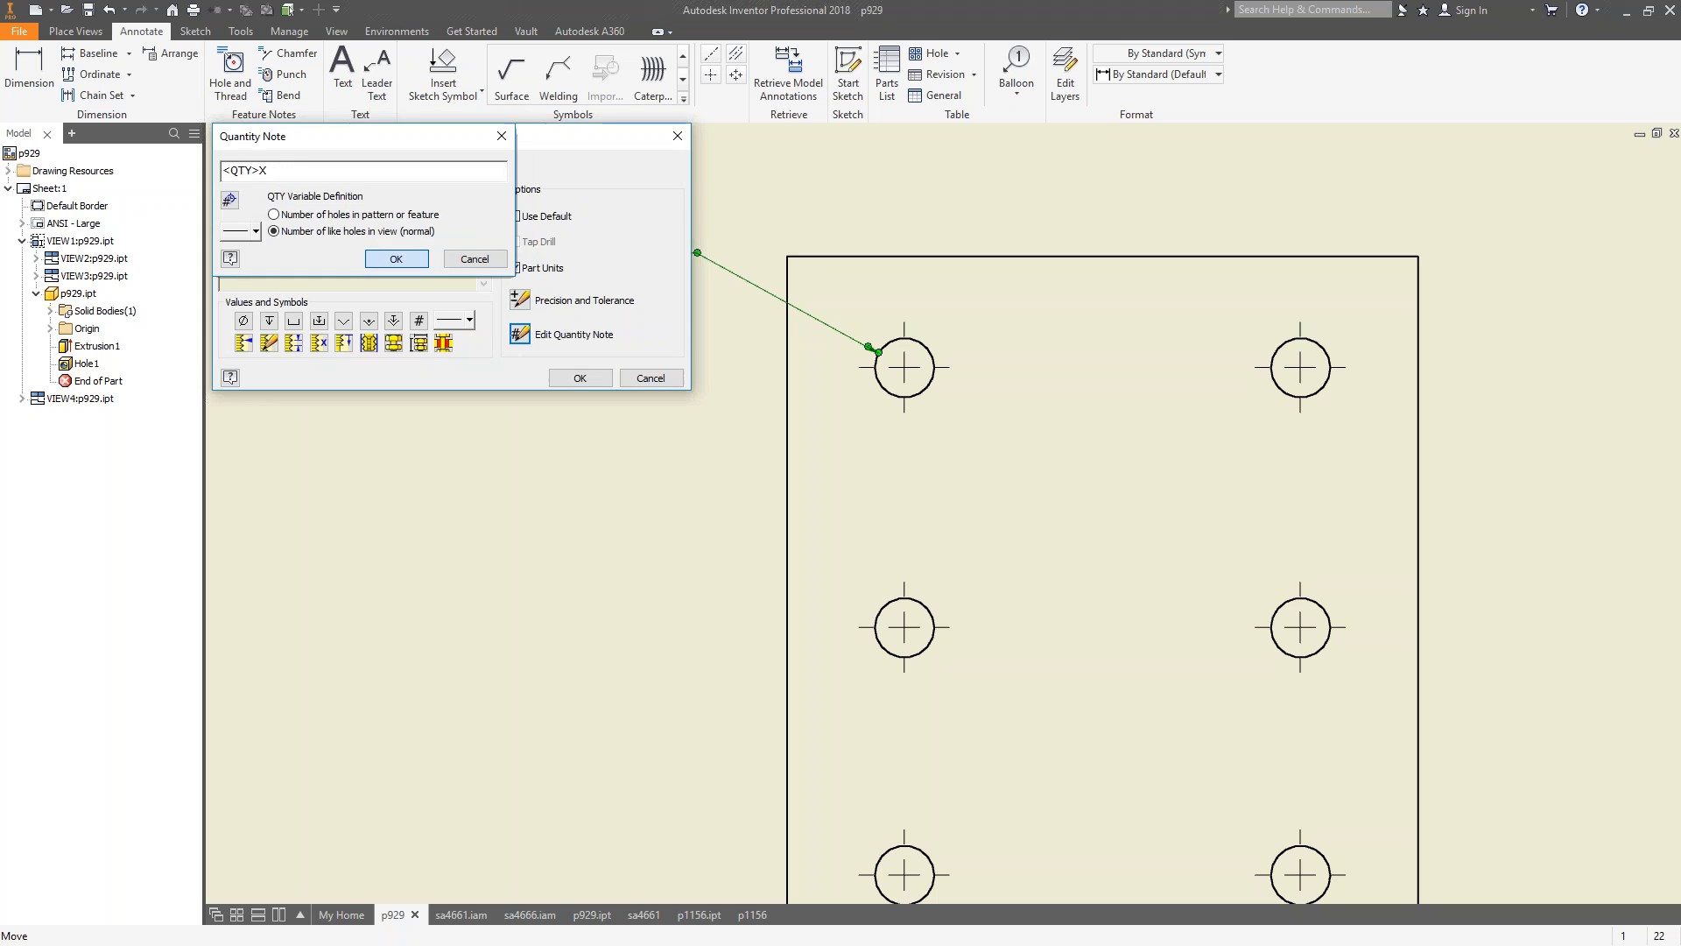
{"action": "left_click", "coordinate": [582, 377]}
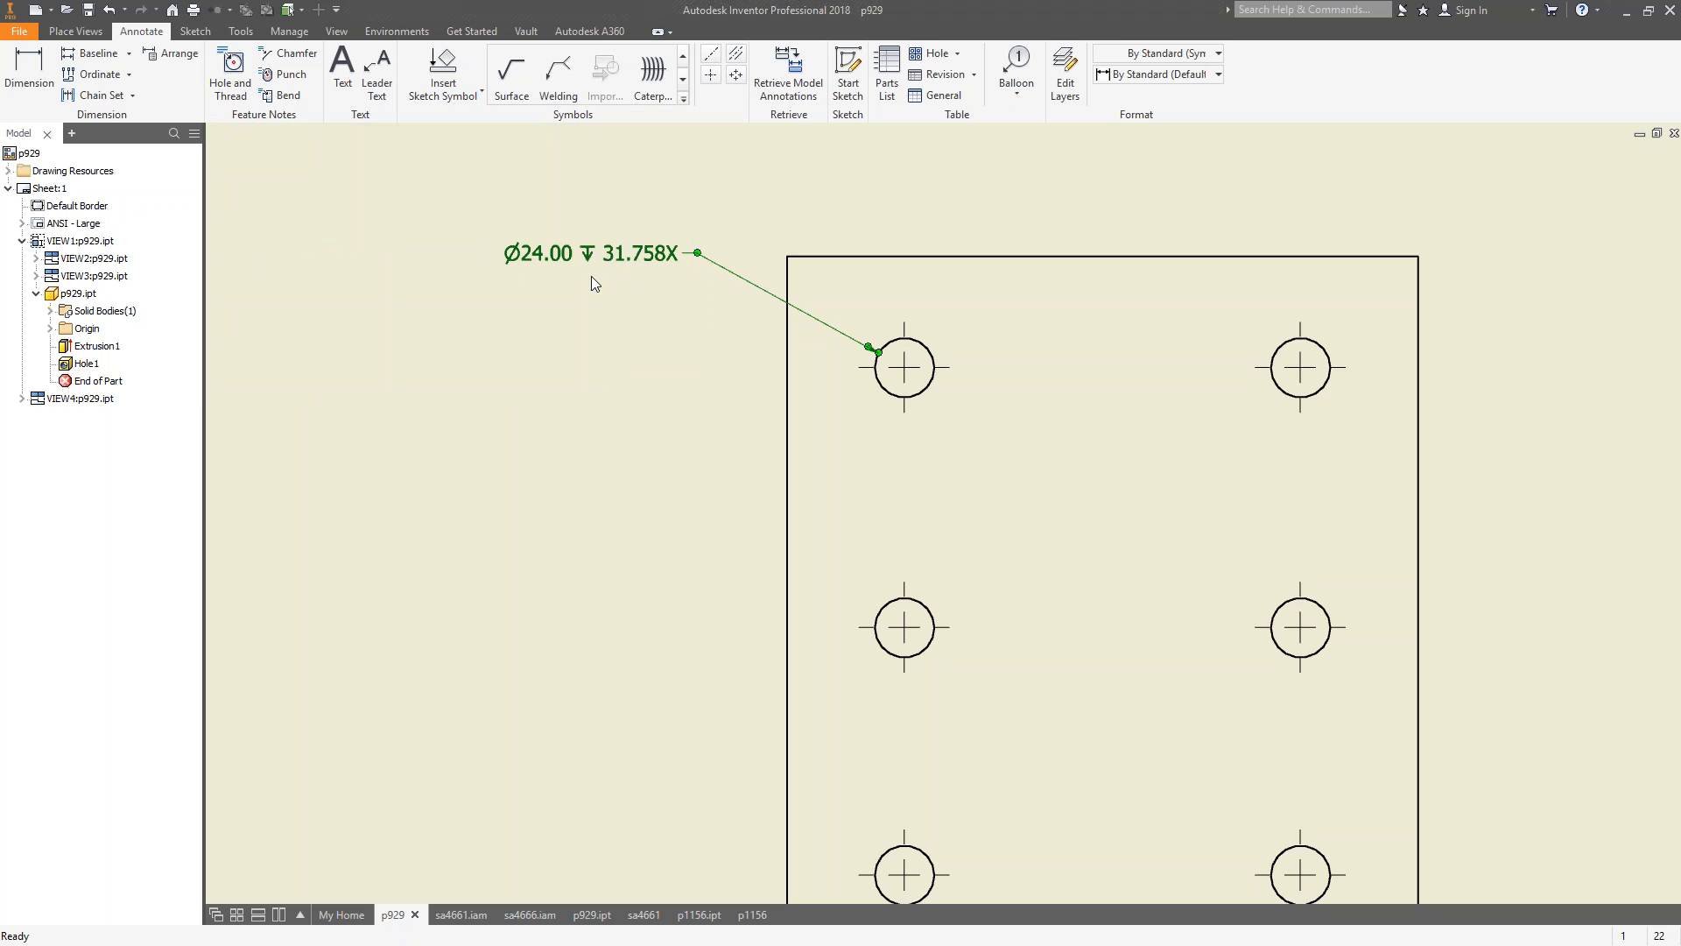
Rewrite the quantity note so a lowercase x set off by spaces precedes <QTY> in the hole note.
{"action": "double_click", "coordinate": [663, 259]}
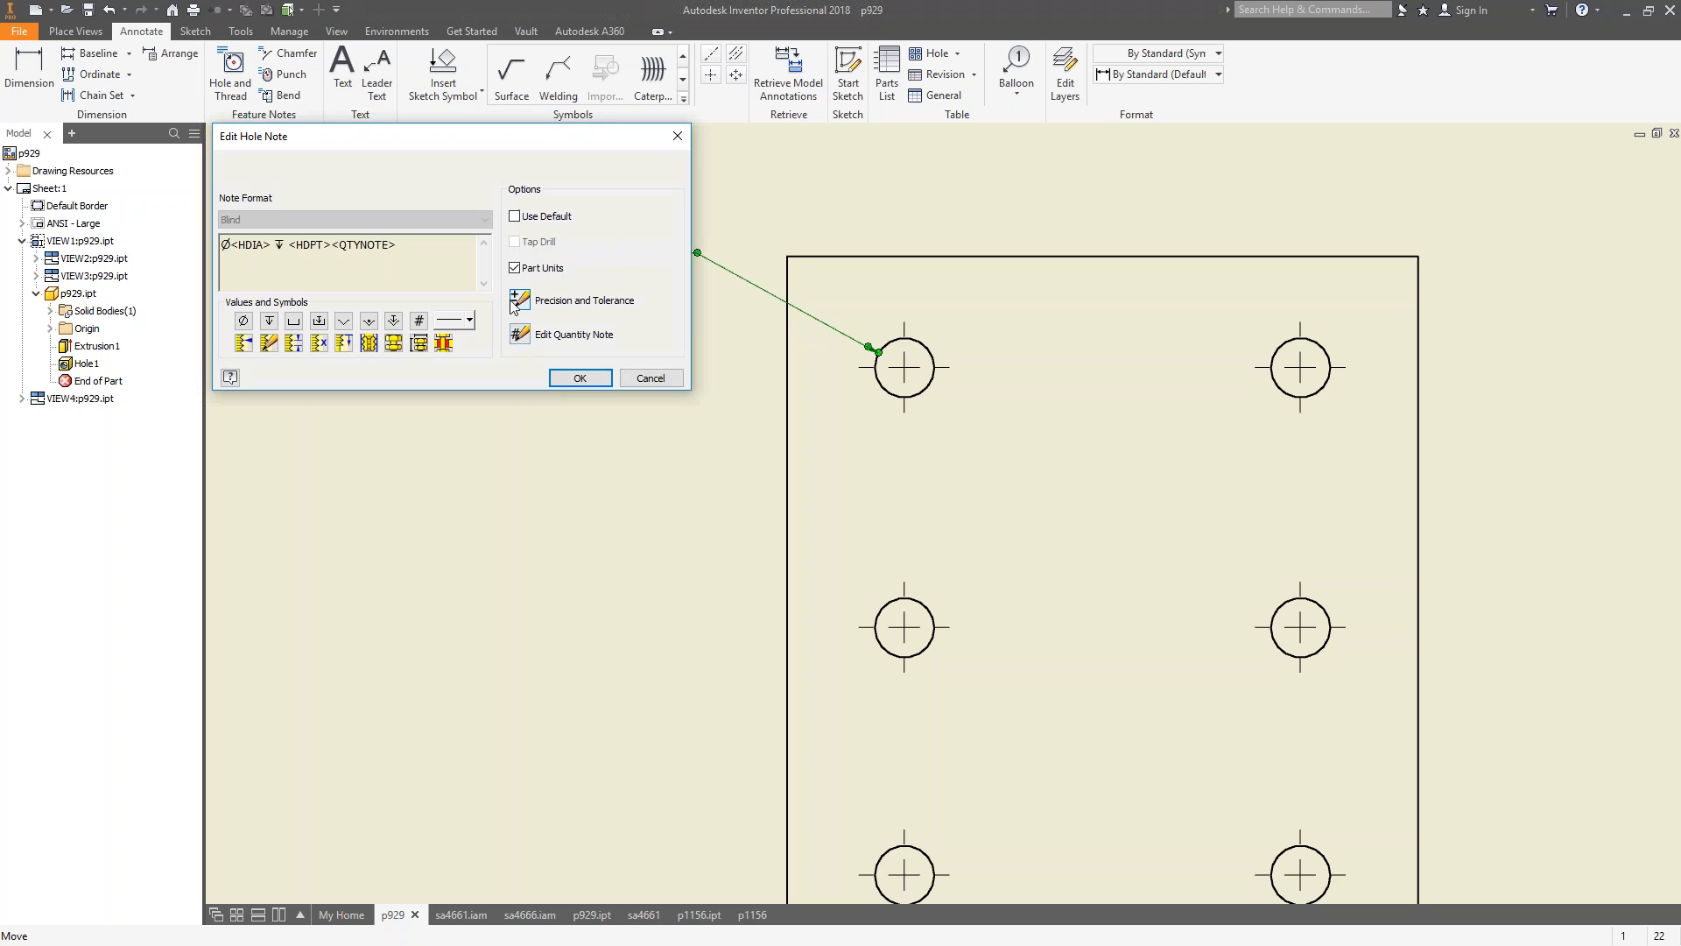
{"action": "left_click", "coordinate": [526, 340]}
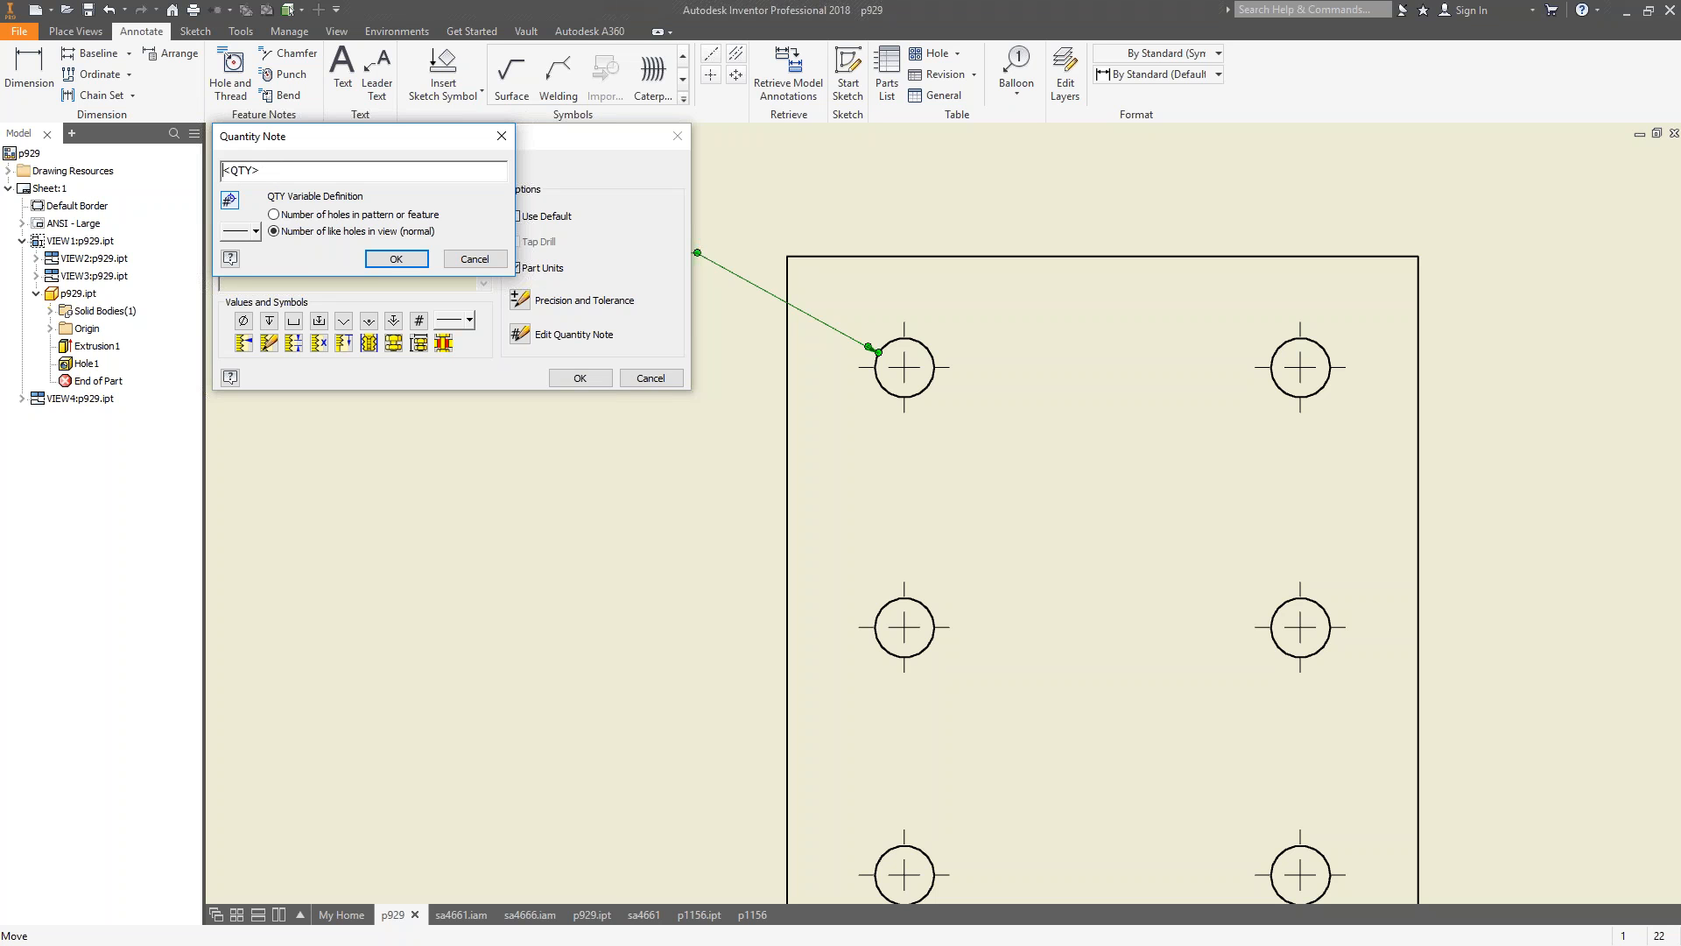
{"action": "type", "text": "x"}
{"action": "left_click", "coordinate": [233, 175]}
{"action": "key", "text": "BackSpace"}
{"action": "left_click", "coordinate": [396, 258]}
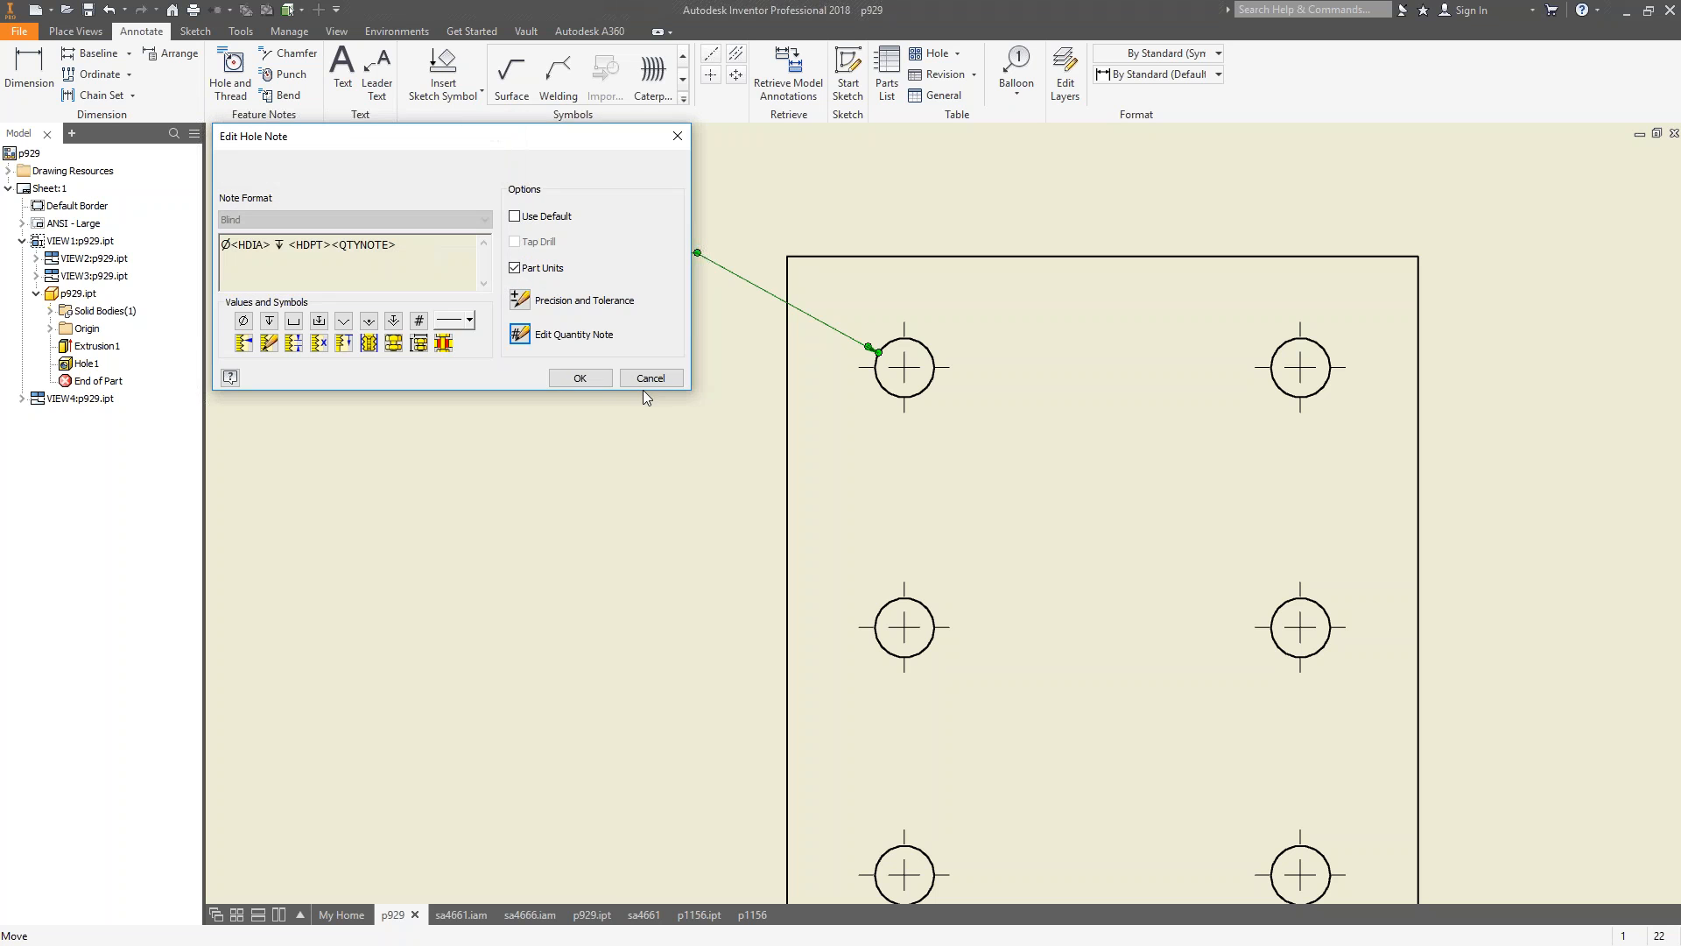
{"action": "left_click", "coordinate": [590, 382]}
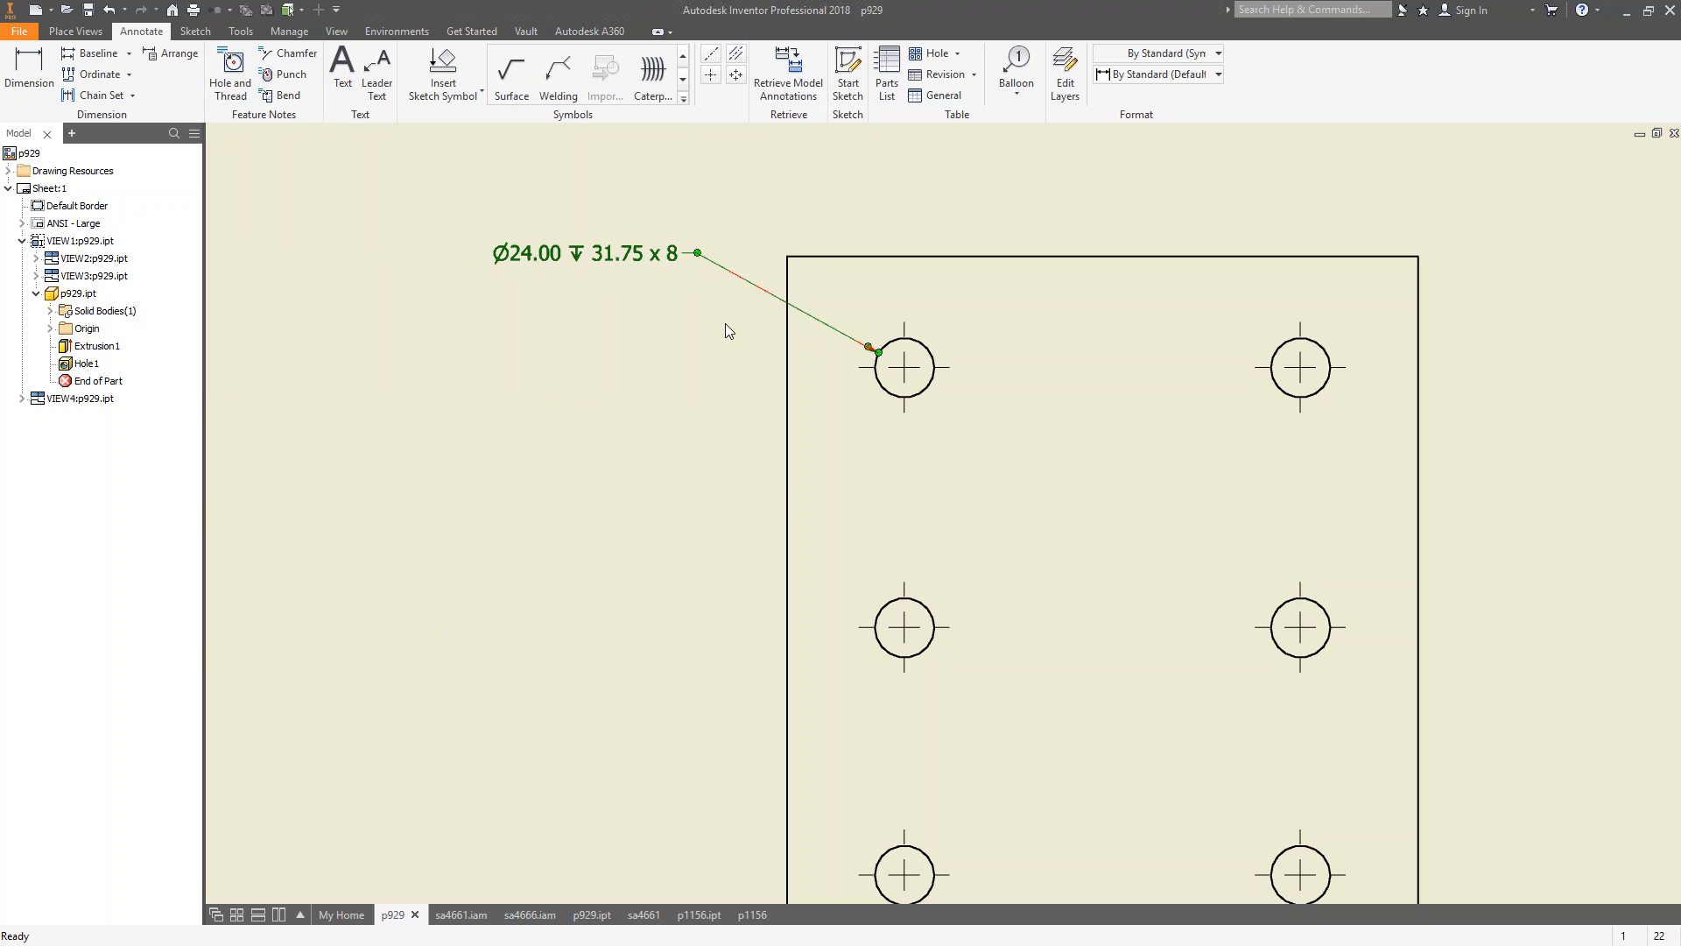
{"action": "scroll", "coordinate": [801, 475], "scroll_direction": "up", "scroll_amount": 4}
{"action": "scroll", "coordinate": [800, 475], "scroll_direction": "down", "scroll_amount": 4}
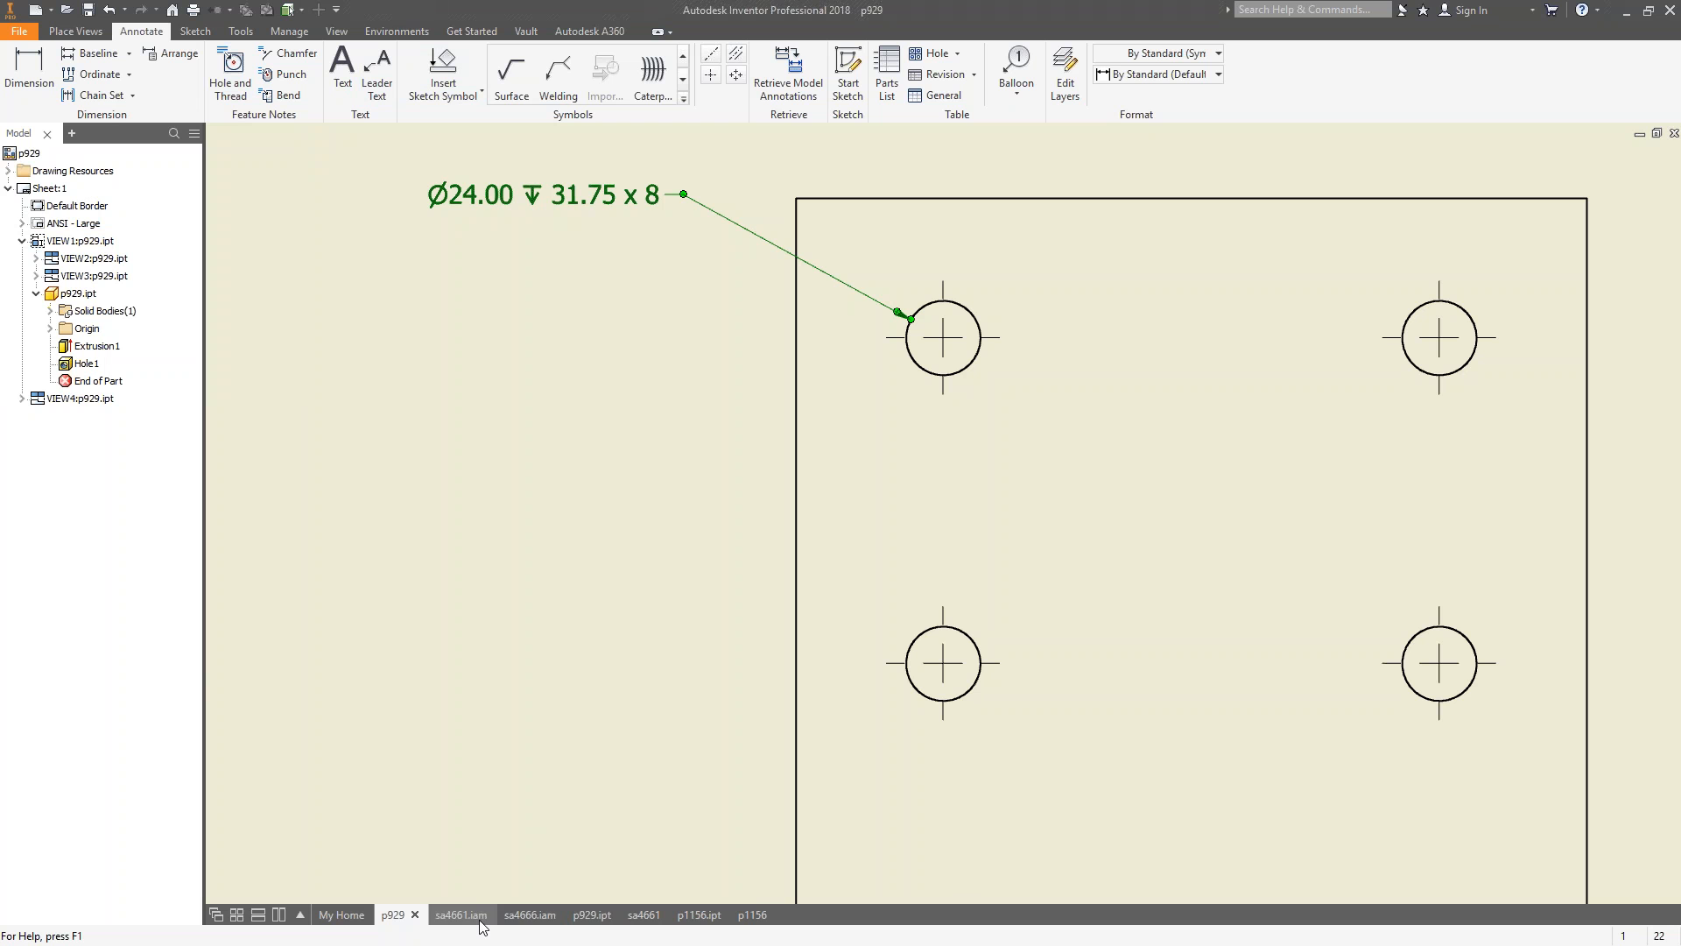
Switch to the p929.ipt part and sketch a center point at the origin on the plate's large holed face.
{"action": "mouse_move", "coordinate": [652, 925]}
{"action": "left_click", "coordinate": [592, 916]}
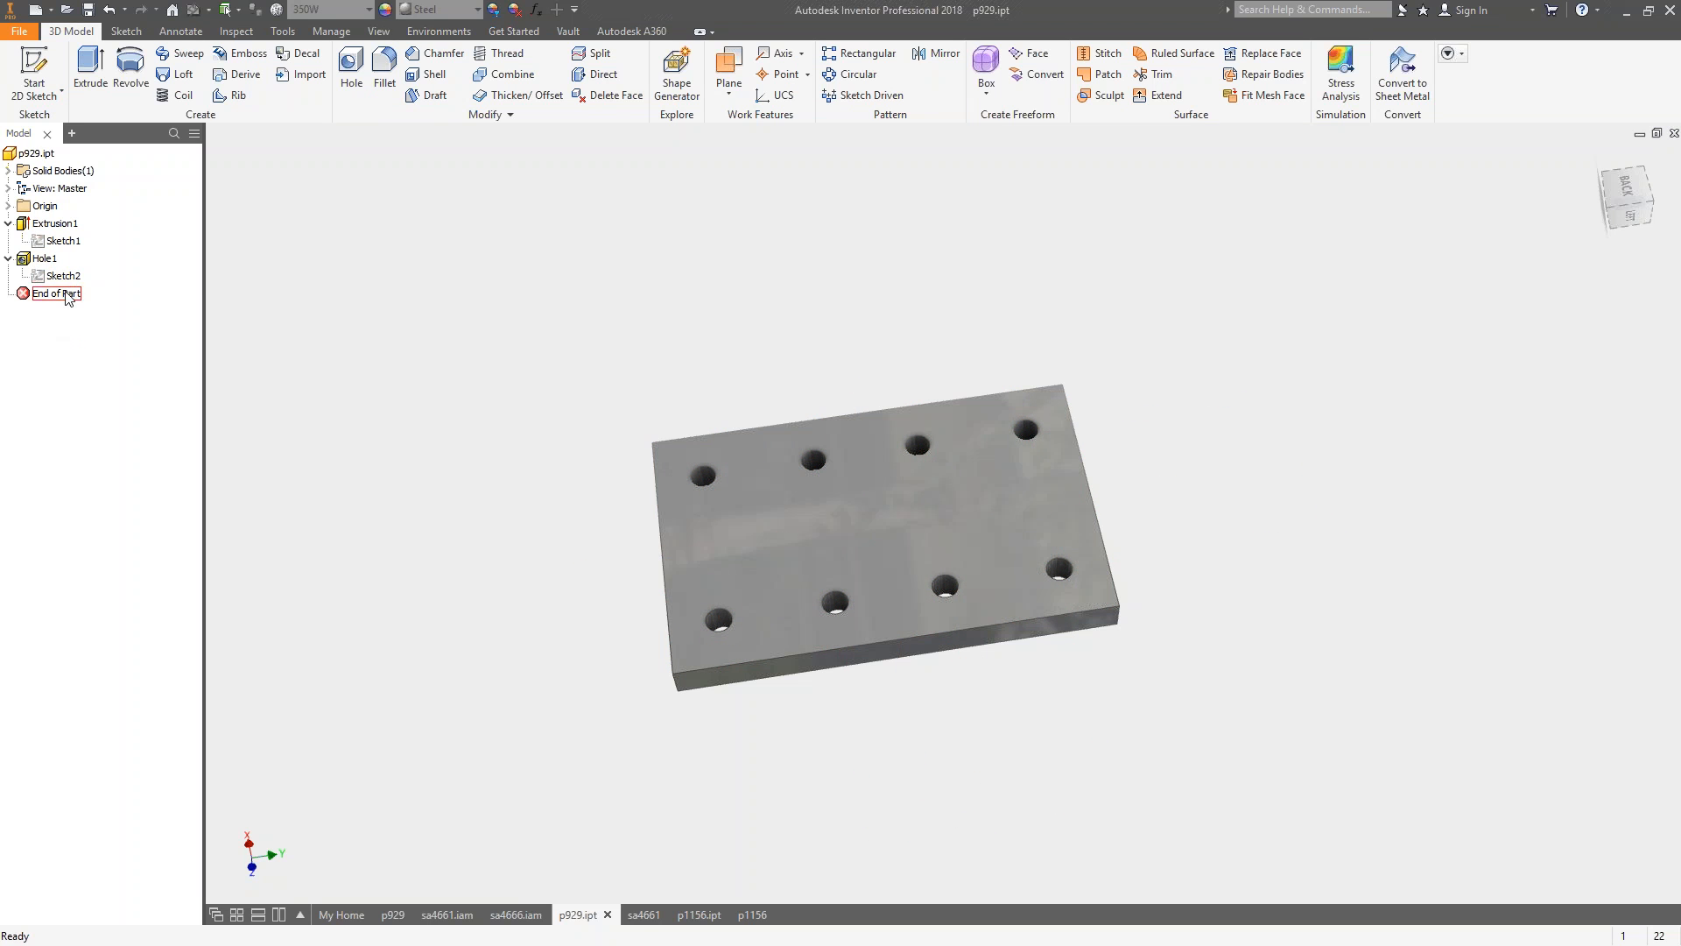
{"action": "key", "text": "s"}
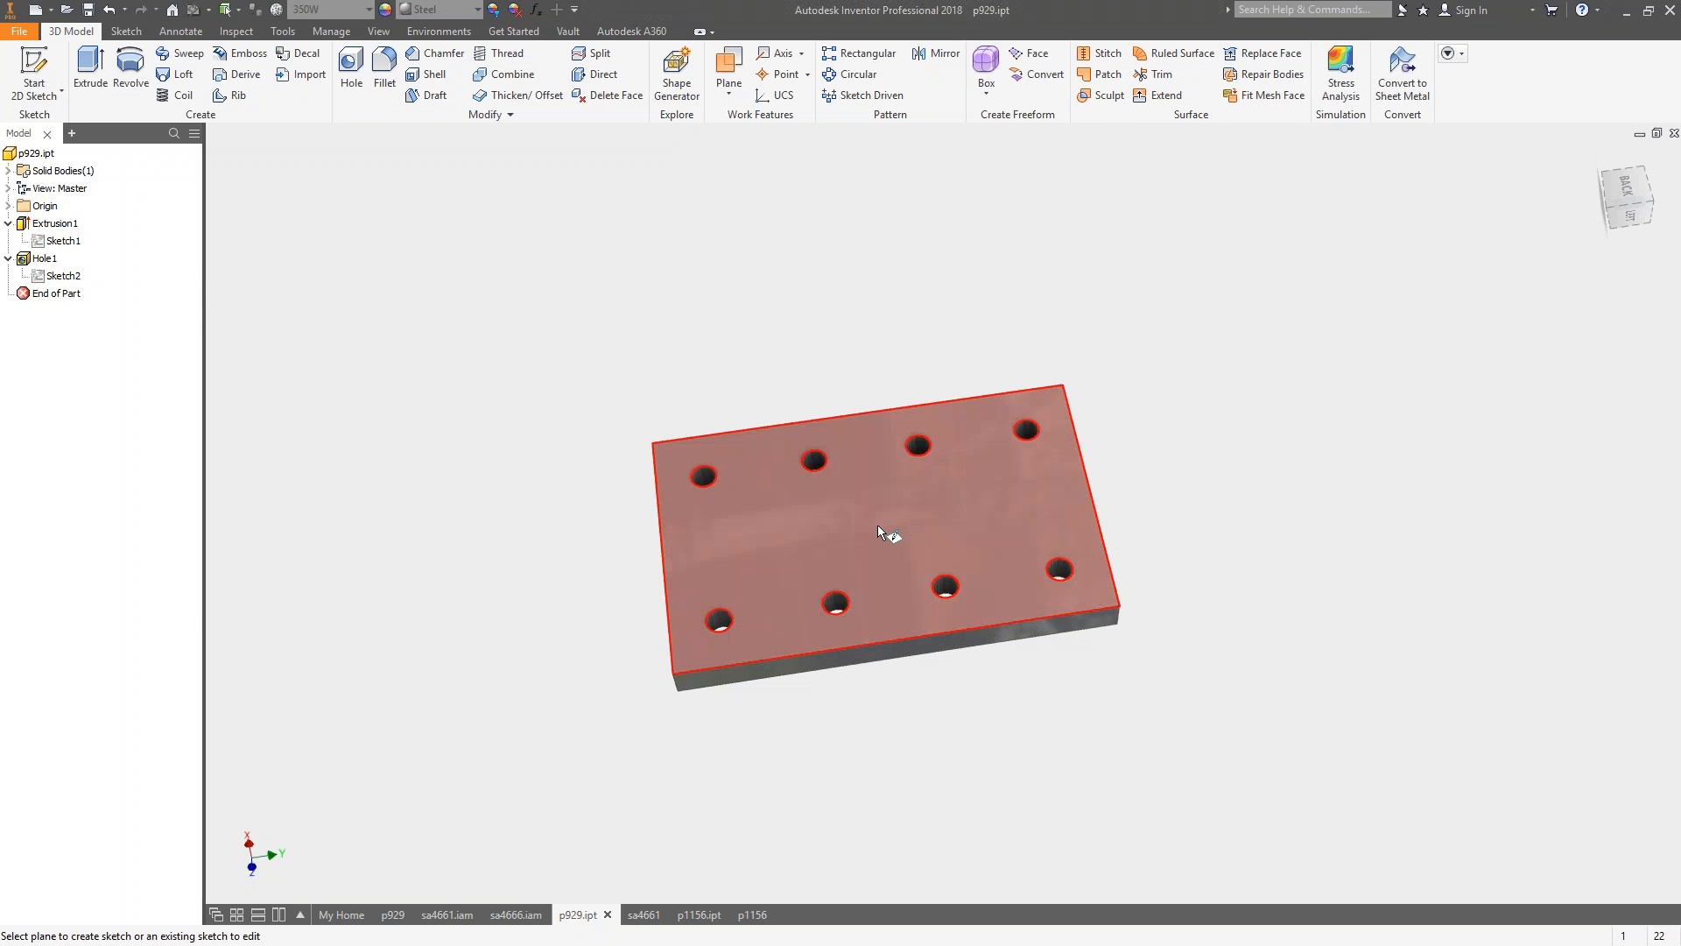
{"action": "left_click", "coordinate": [877, 524]}
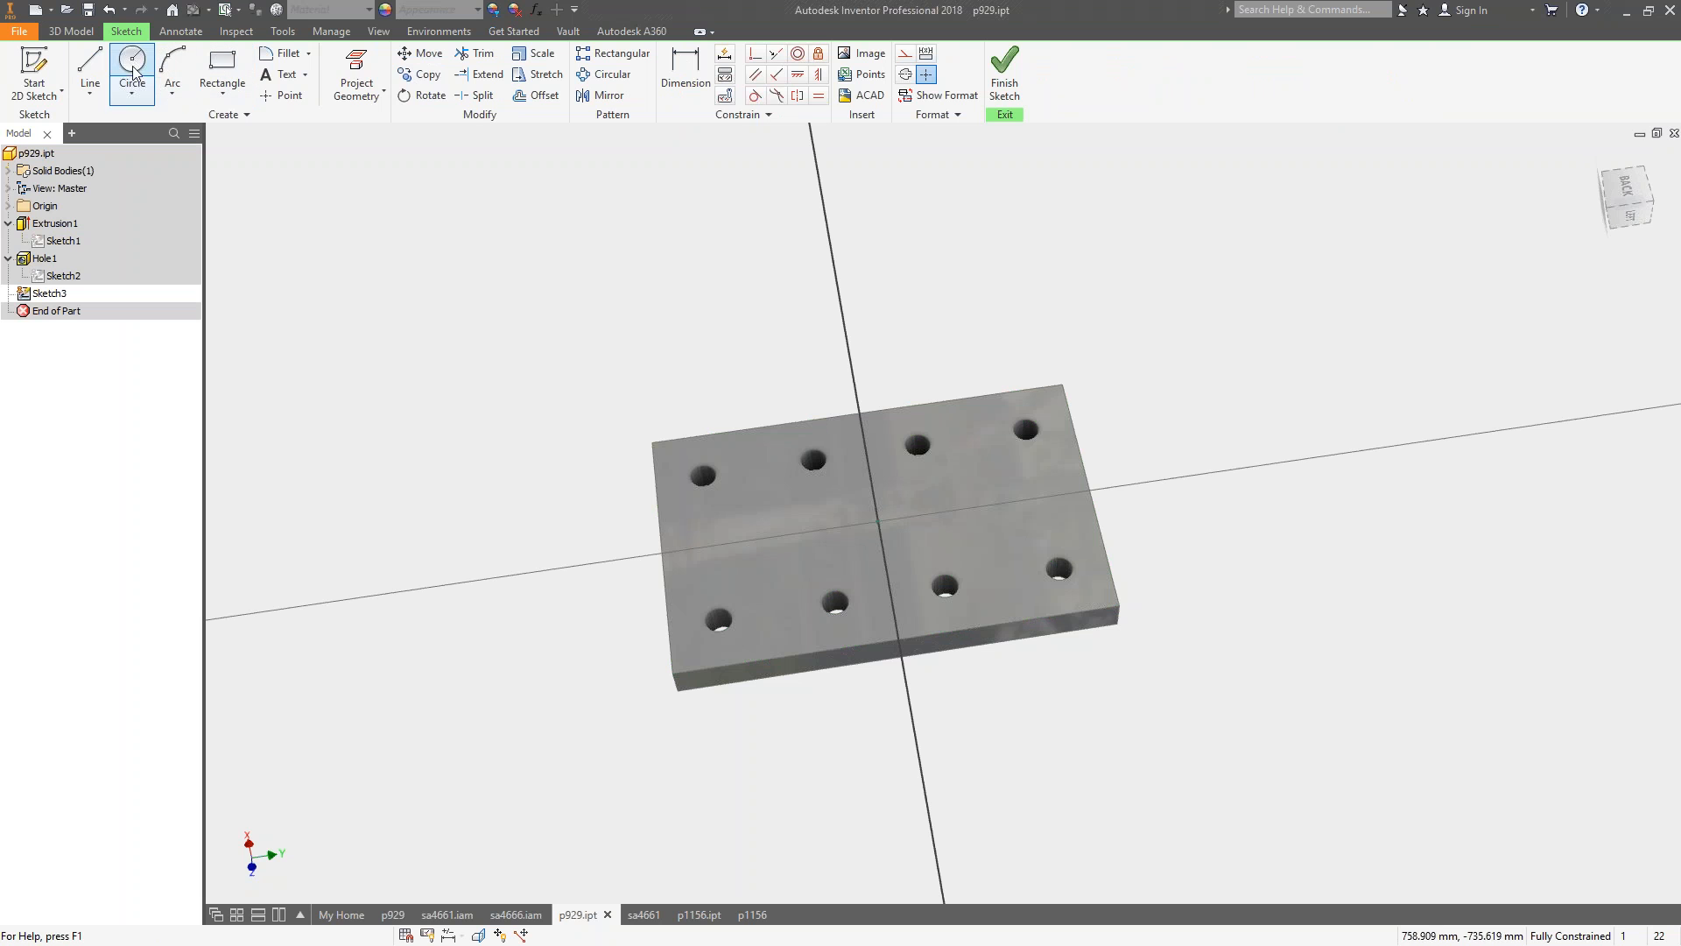
{"action": "left_click", "coordinate": [284, 95]}
{"action": "left_click", "coordinate": [878, 521]}
Start a tapped hole at the sketched center point and set its termination to Through All.
{"action": "key", "text": "h"}
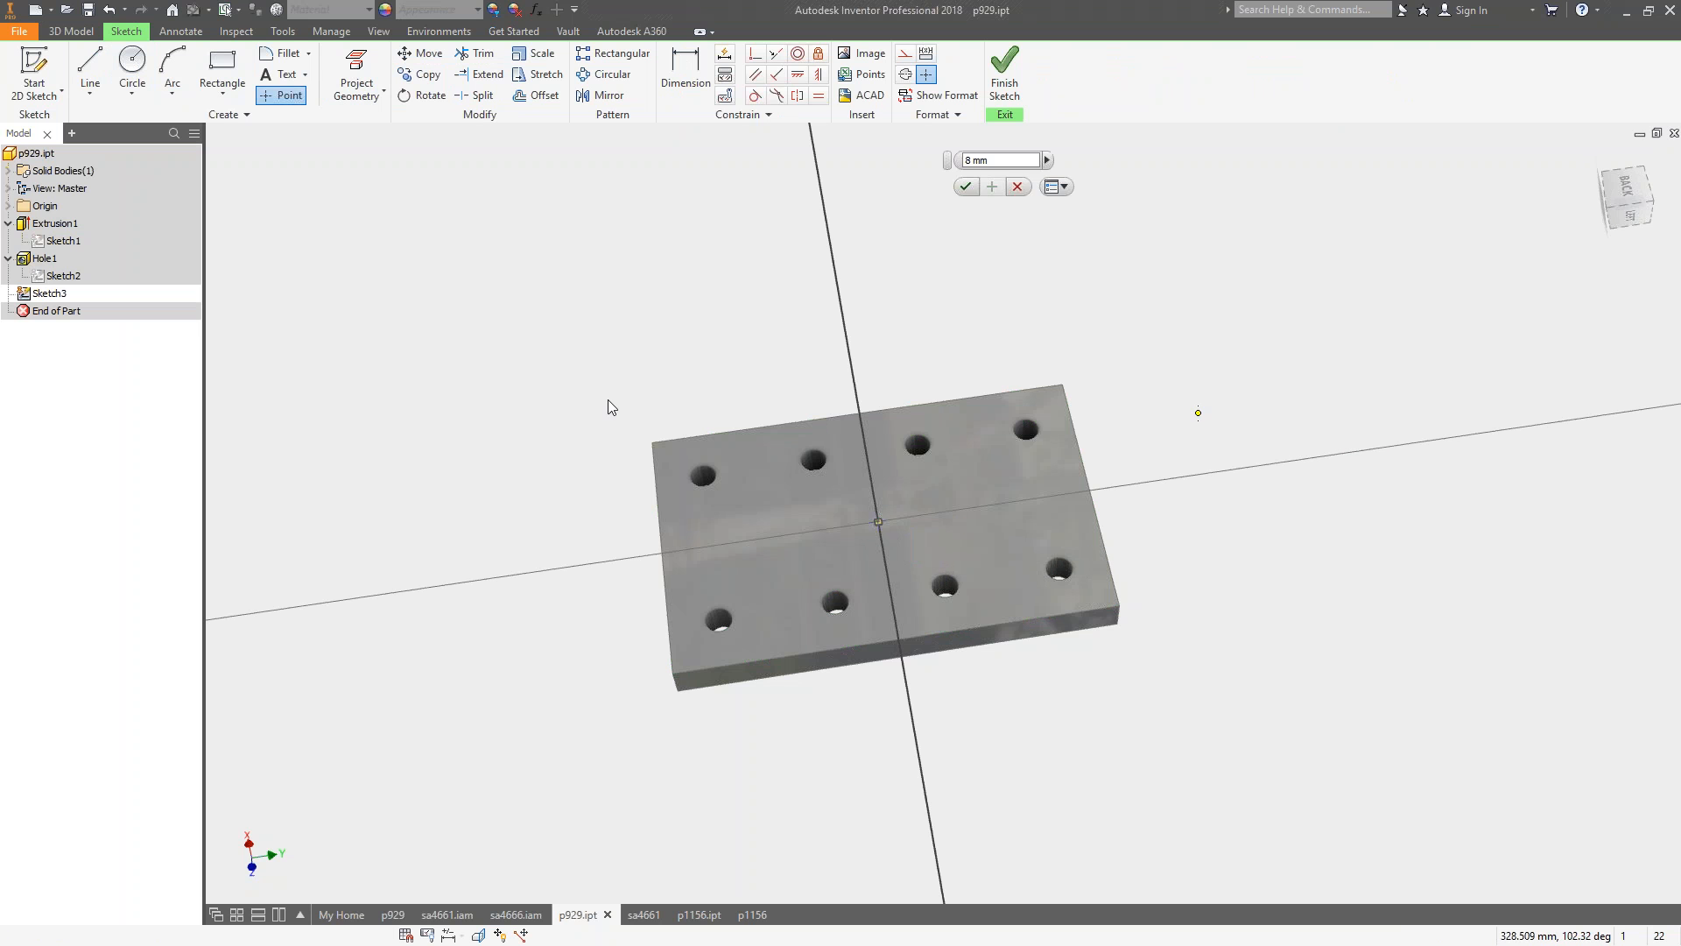
{"action": "left_click", "coordinate": [238, 364]}
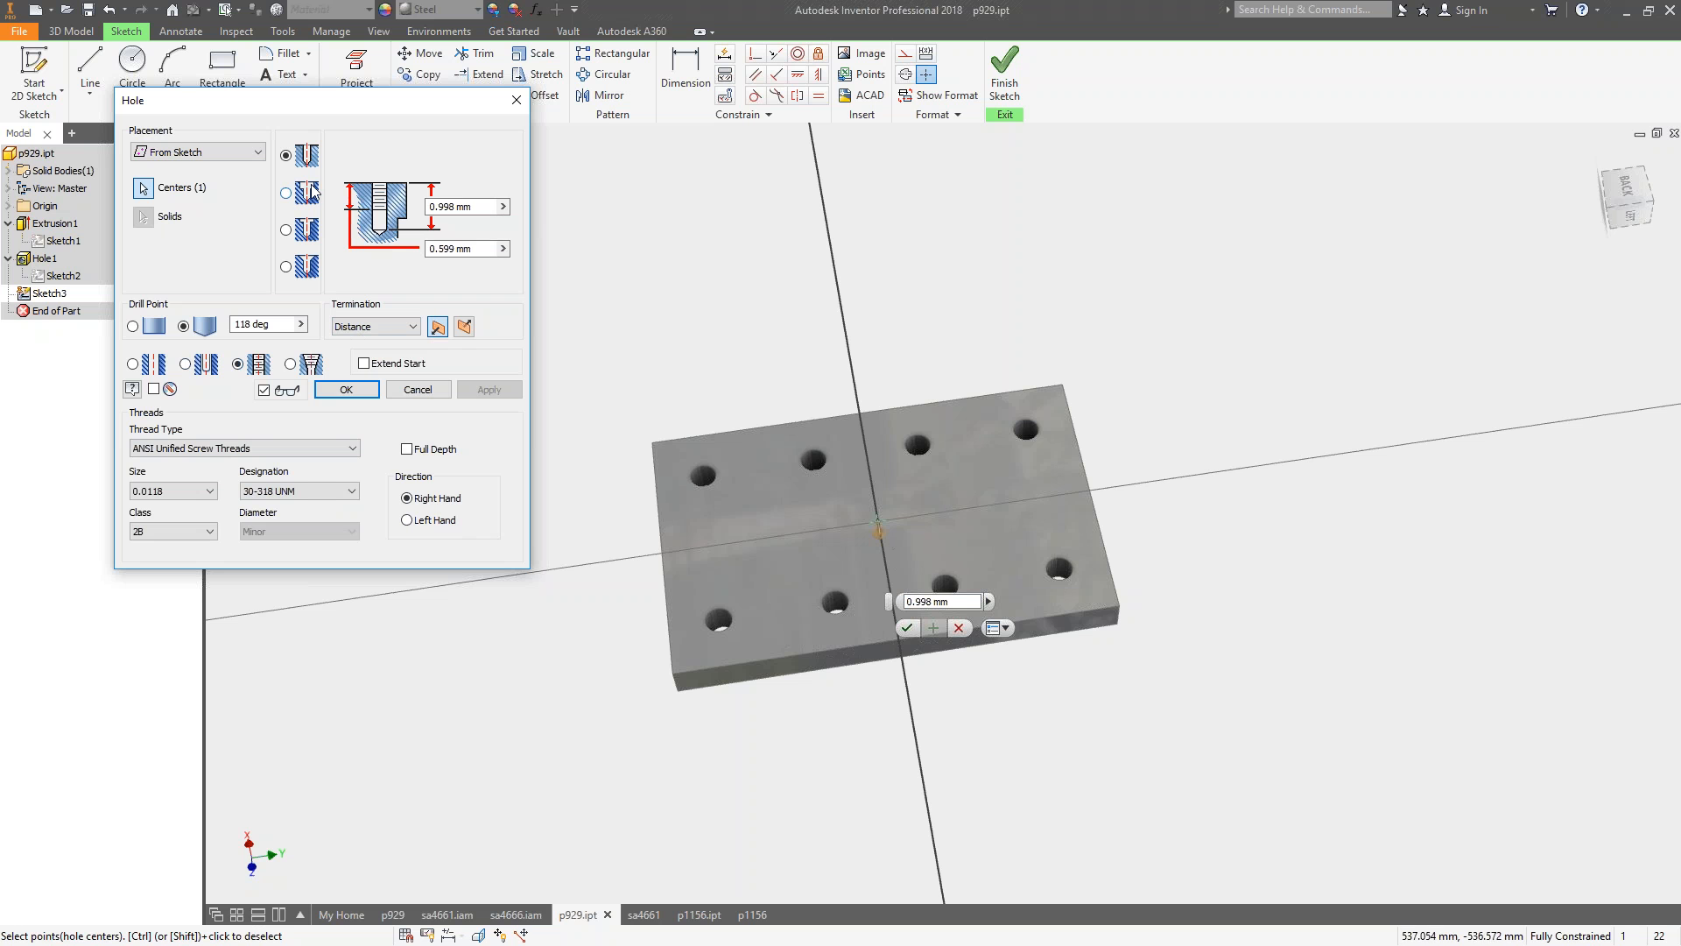
{"action": "left_click", "coordinate": [502, 249]}
{"action": "left_click", "coordinate": [503, 207]}
{"action": "left_click", "coordinate": [535, 211]}
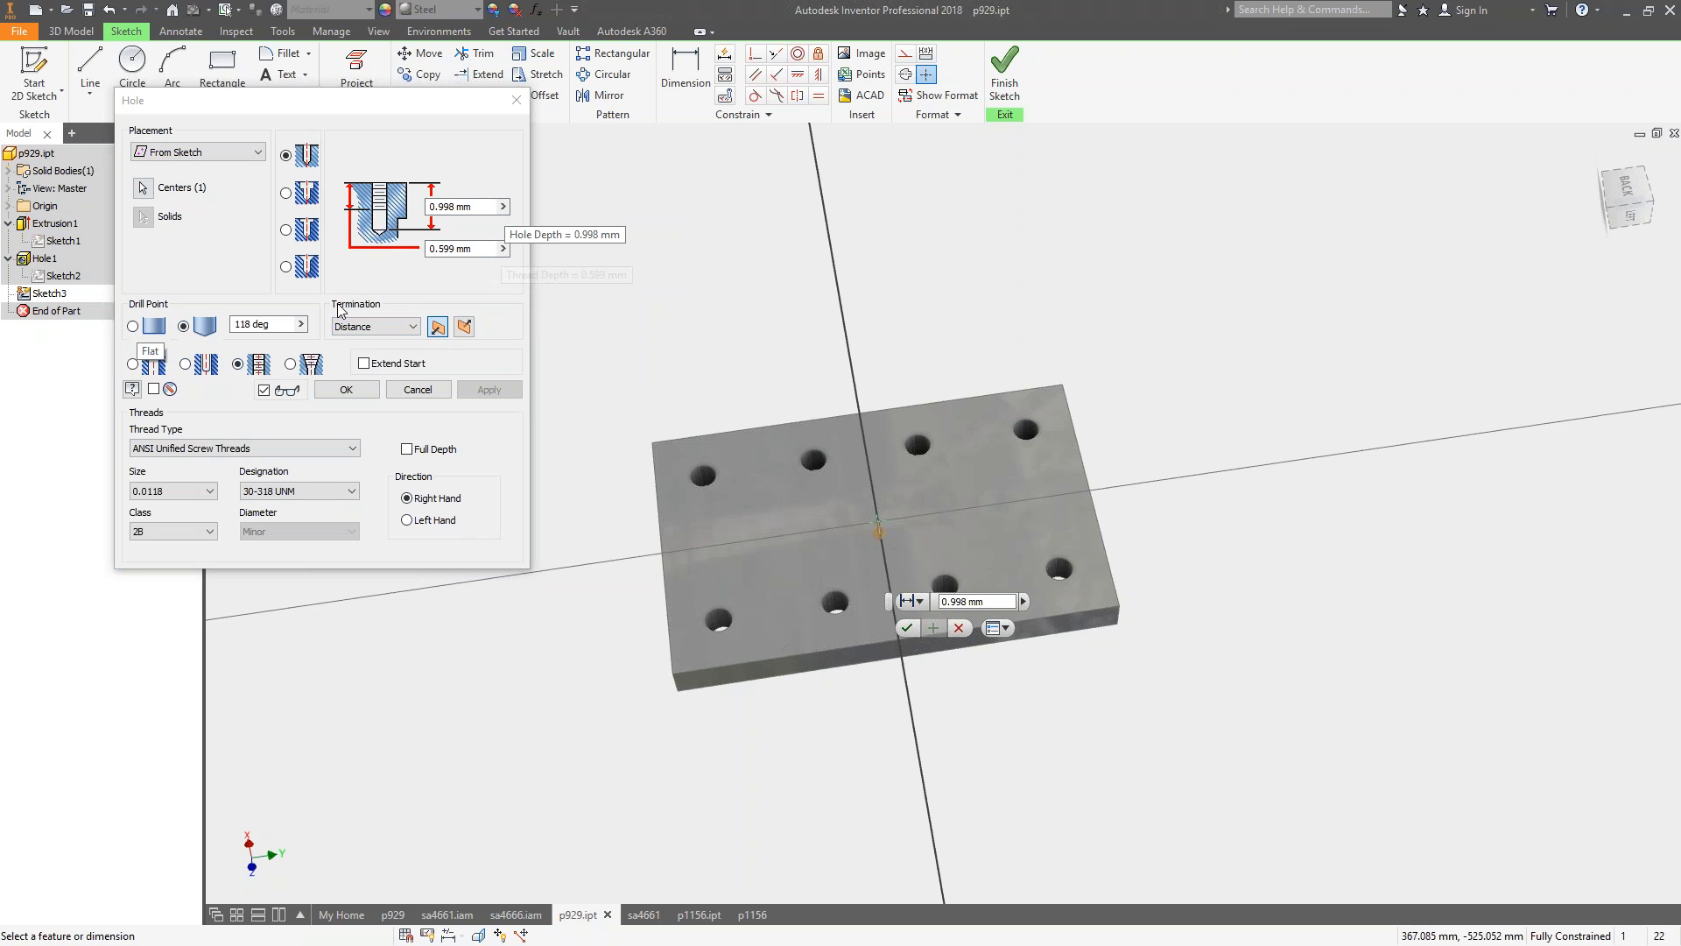
{"action": "key", "text": "F4"}
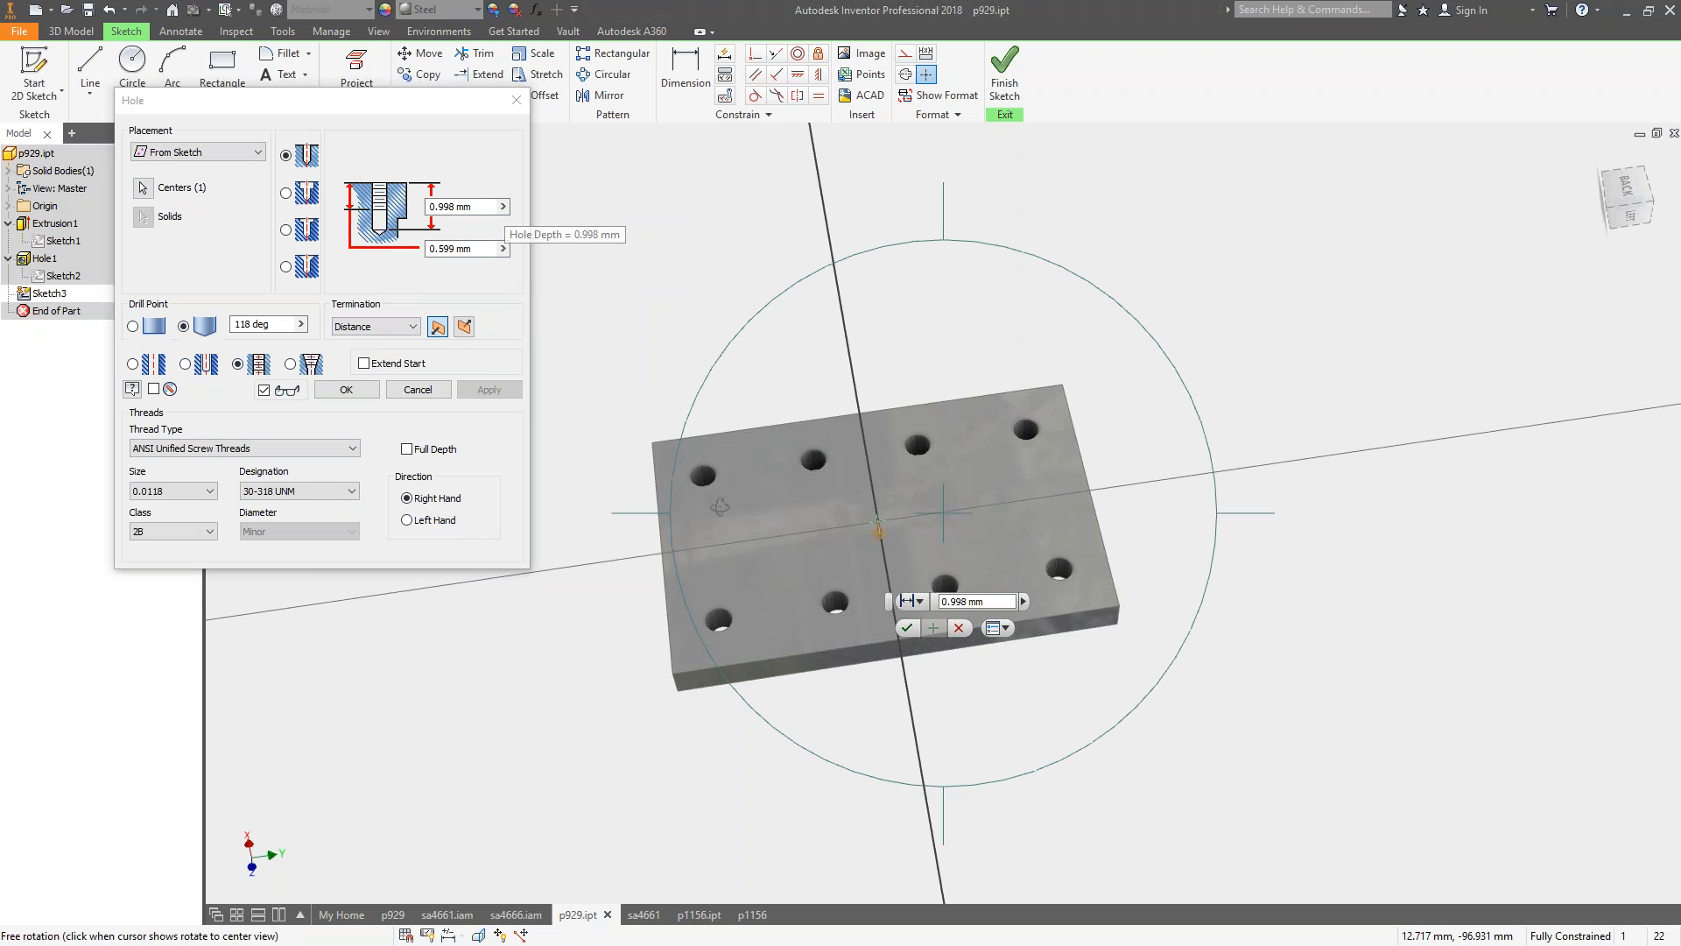
{"action": "left_click_drag", "start_coordinate": [720, 429], "coordinate": [711, 421]}
{"action": "left_click", "coordinate": [375, 326]}
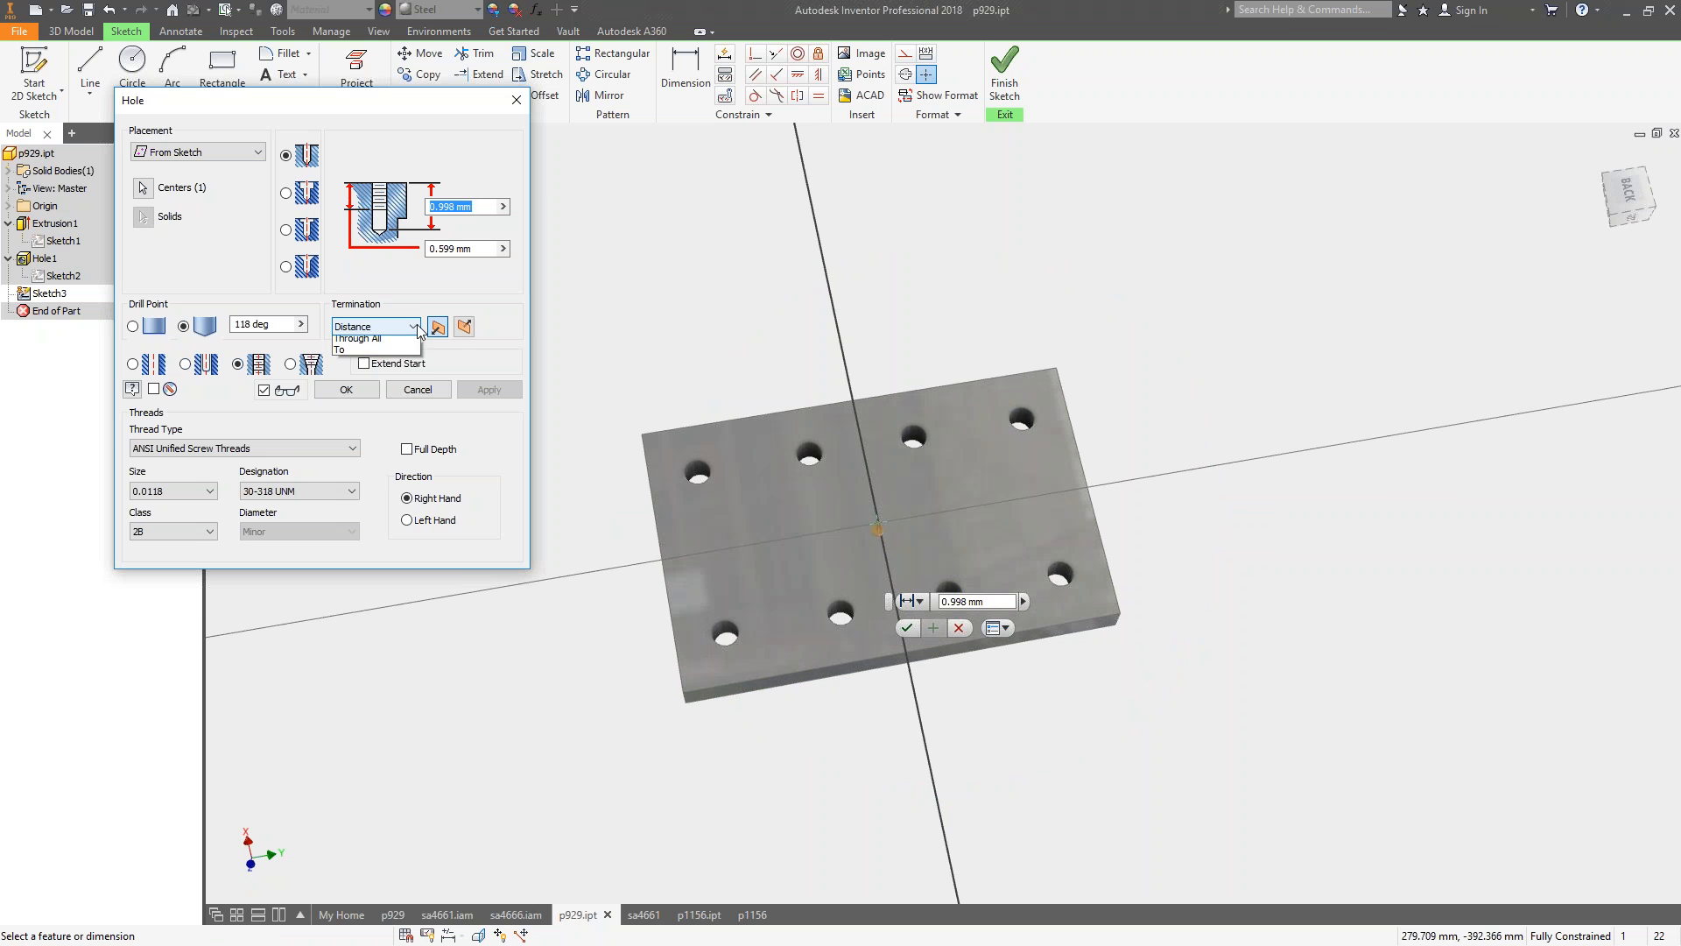
{"action": "left_click", "coordinate": [370, 354]}
{"action": "scroll", "coordinate": [621, 368], "scroll_direction": "down", "scroll_amount": 2}
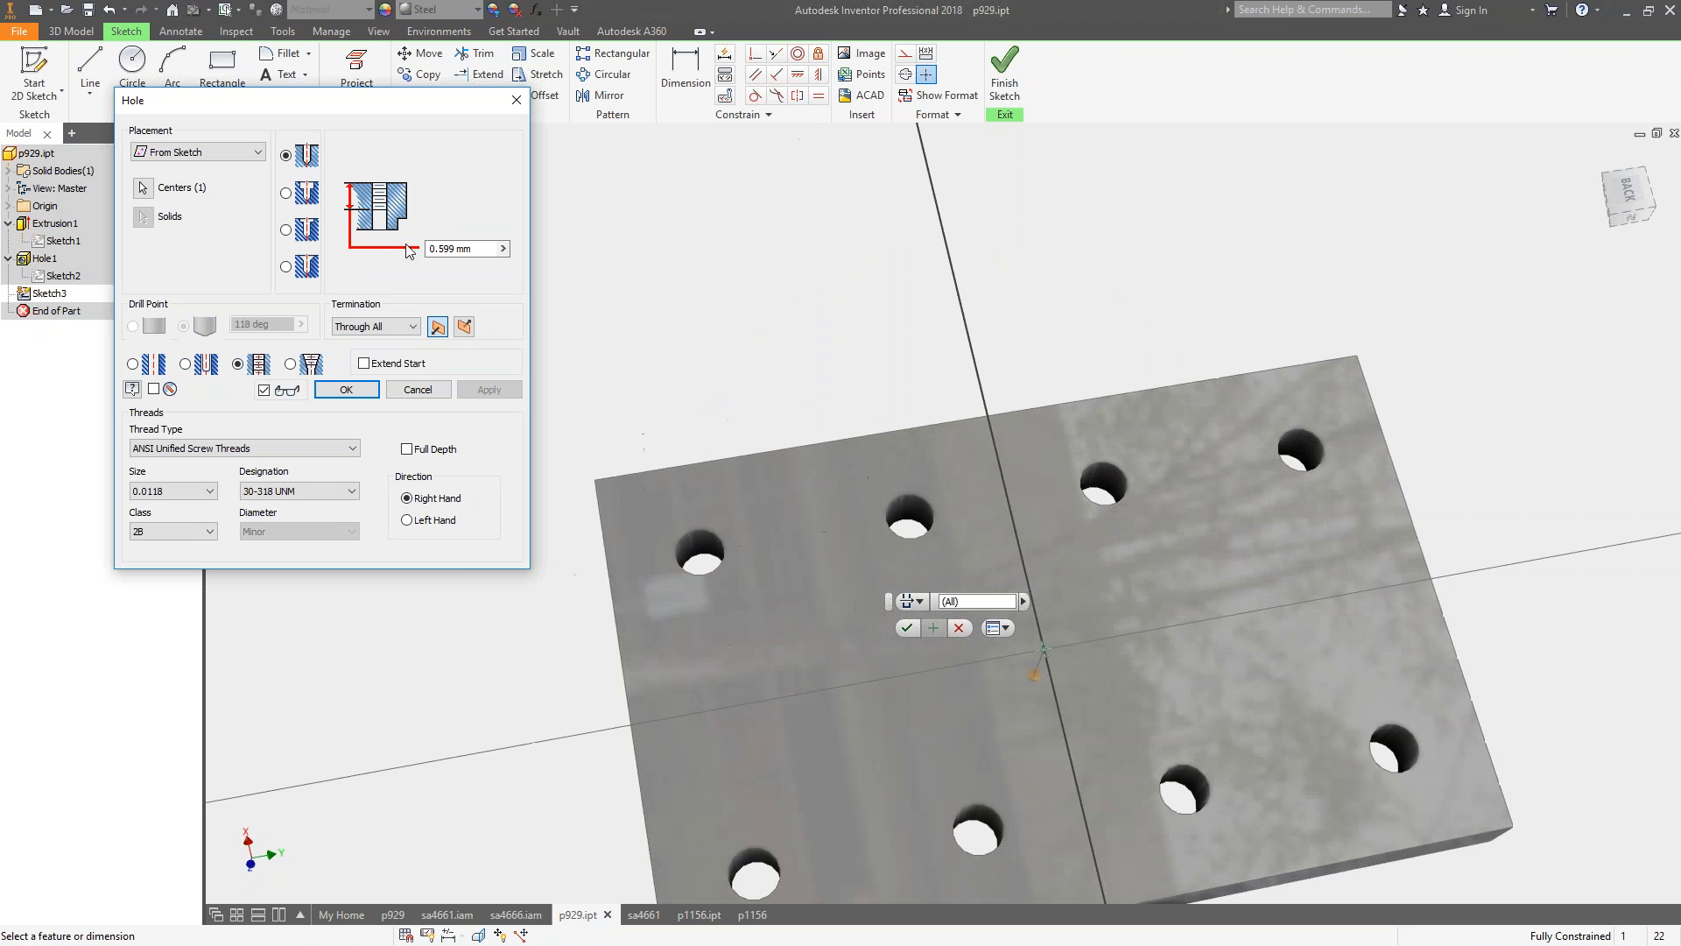
Set the tapped hole's thread size to 1.5, create the hole and inspect its threads.
{"action": "left_click", "coordinate": [210, 493]}
{"action": "left_click_drag", "start_coordinate": [213, 566], "coordinate": [225, 659]}
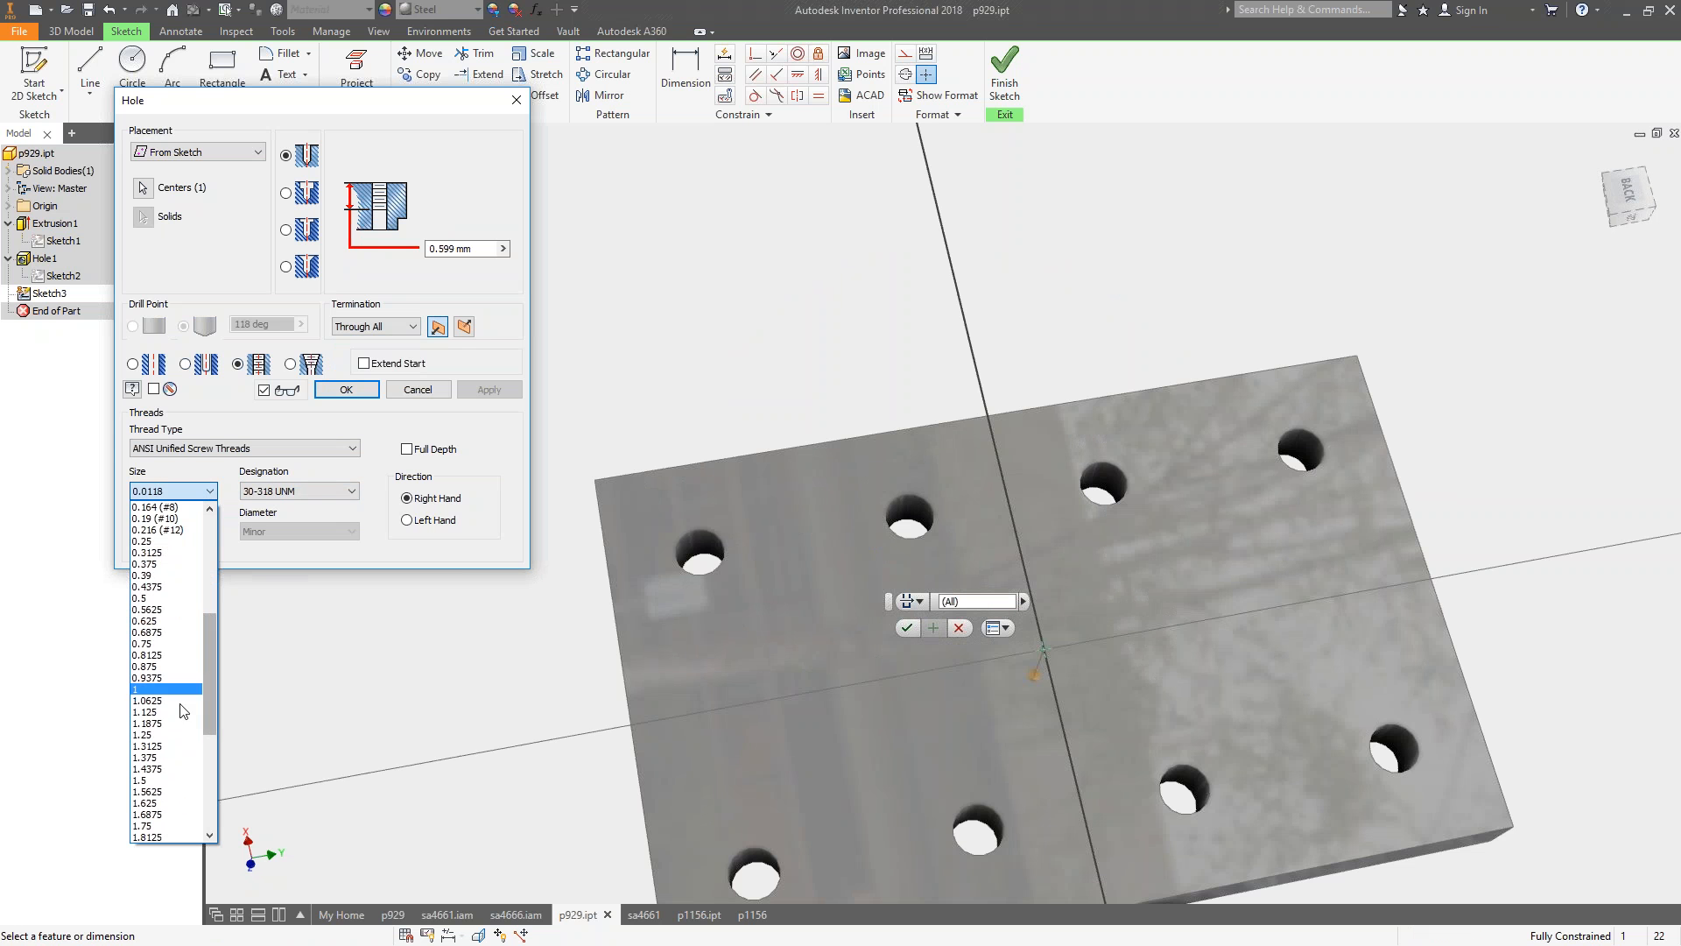
{"action": "left_click", "coordinate": [158, 780]}
{"action": "left_click", "coordinate": [346, 390]}
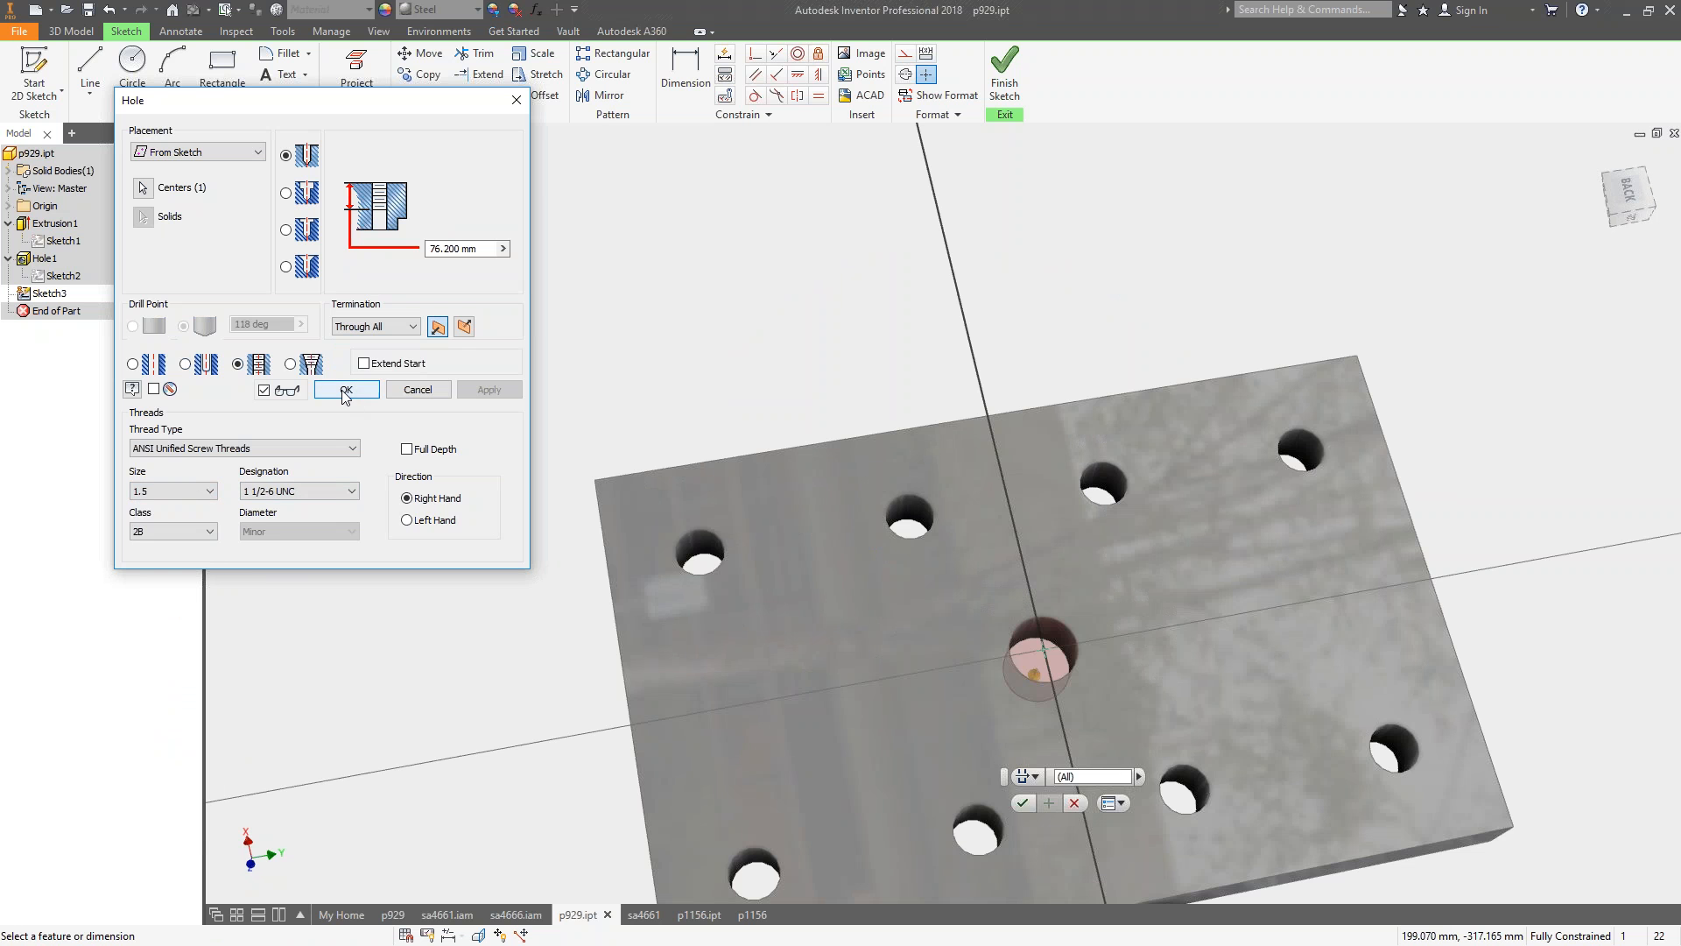
{"action": "scroll", "coordinate": [1091, 662], "scroll_direction": "up", "scroll_amount": 5}
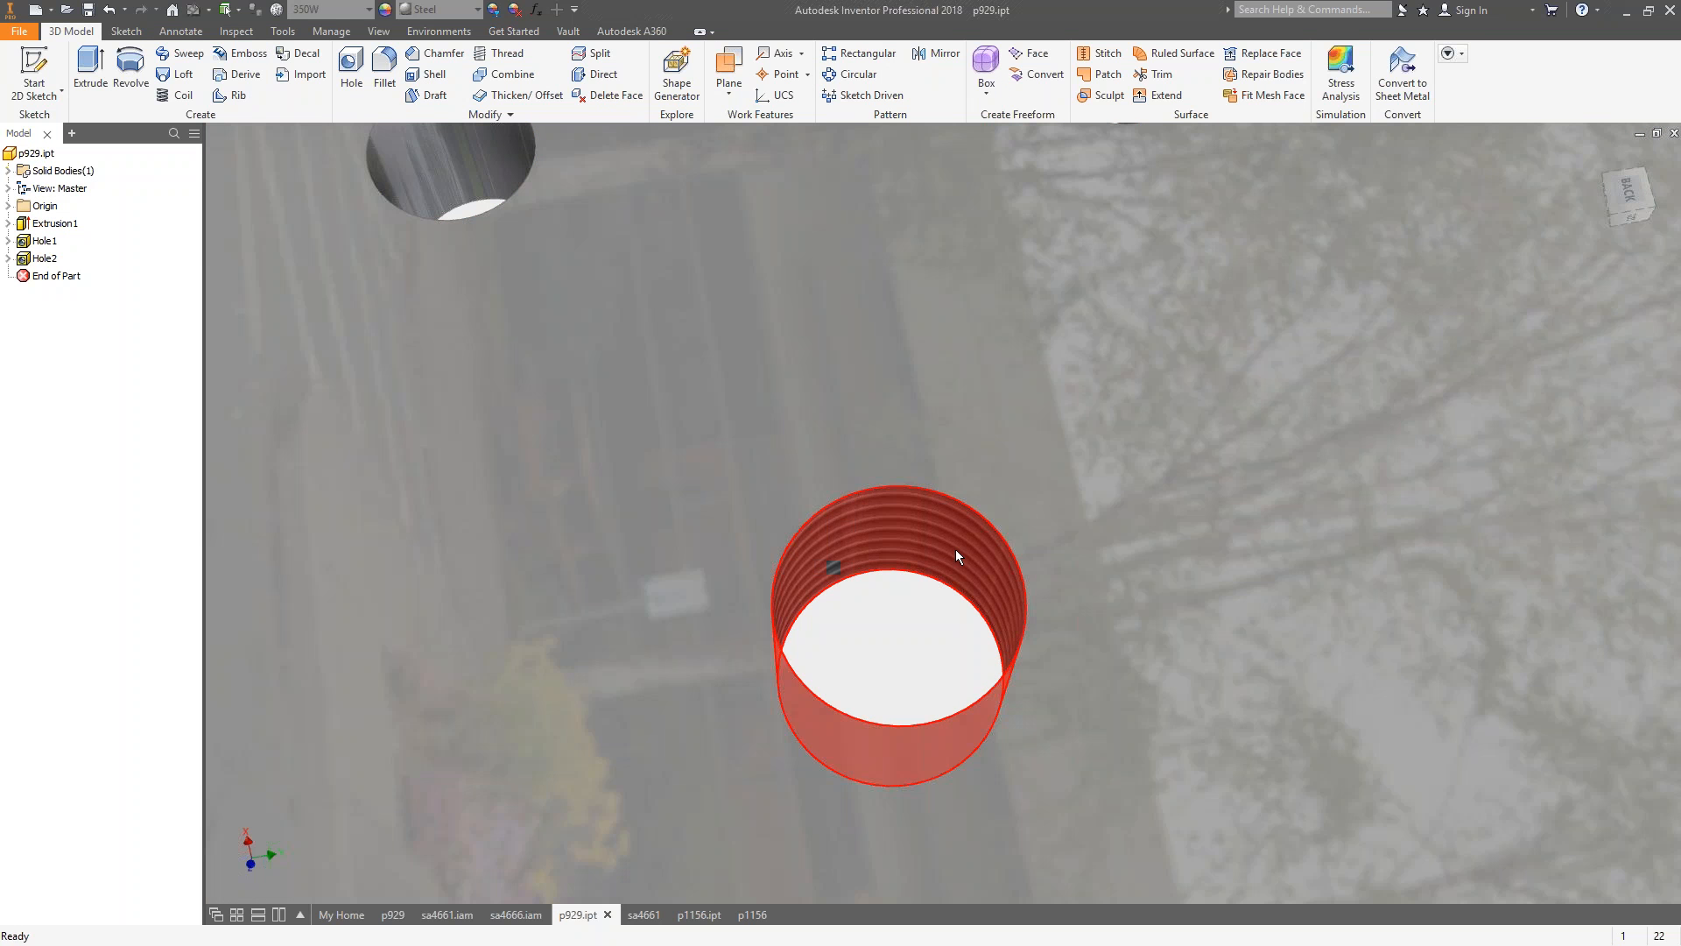
{"action": "key", "text": "F4"}
{"action": "left_click_drag", "start_coordinate": [934, 574], "coordinate": [937, 570]}
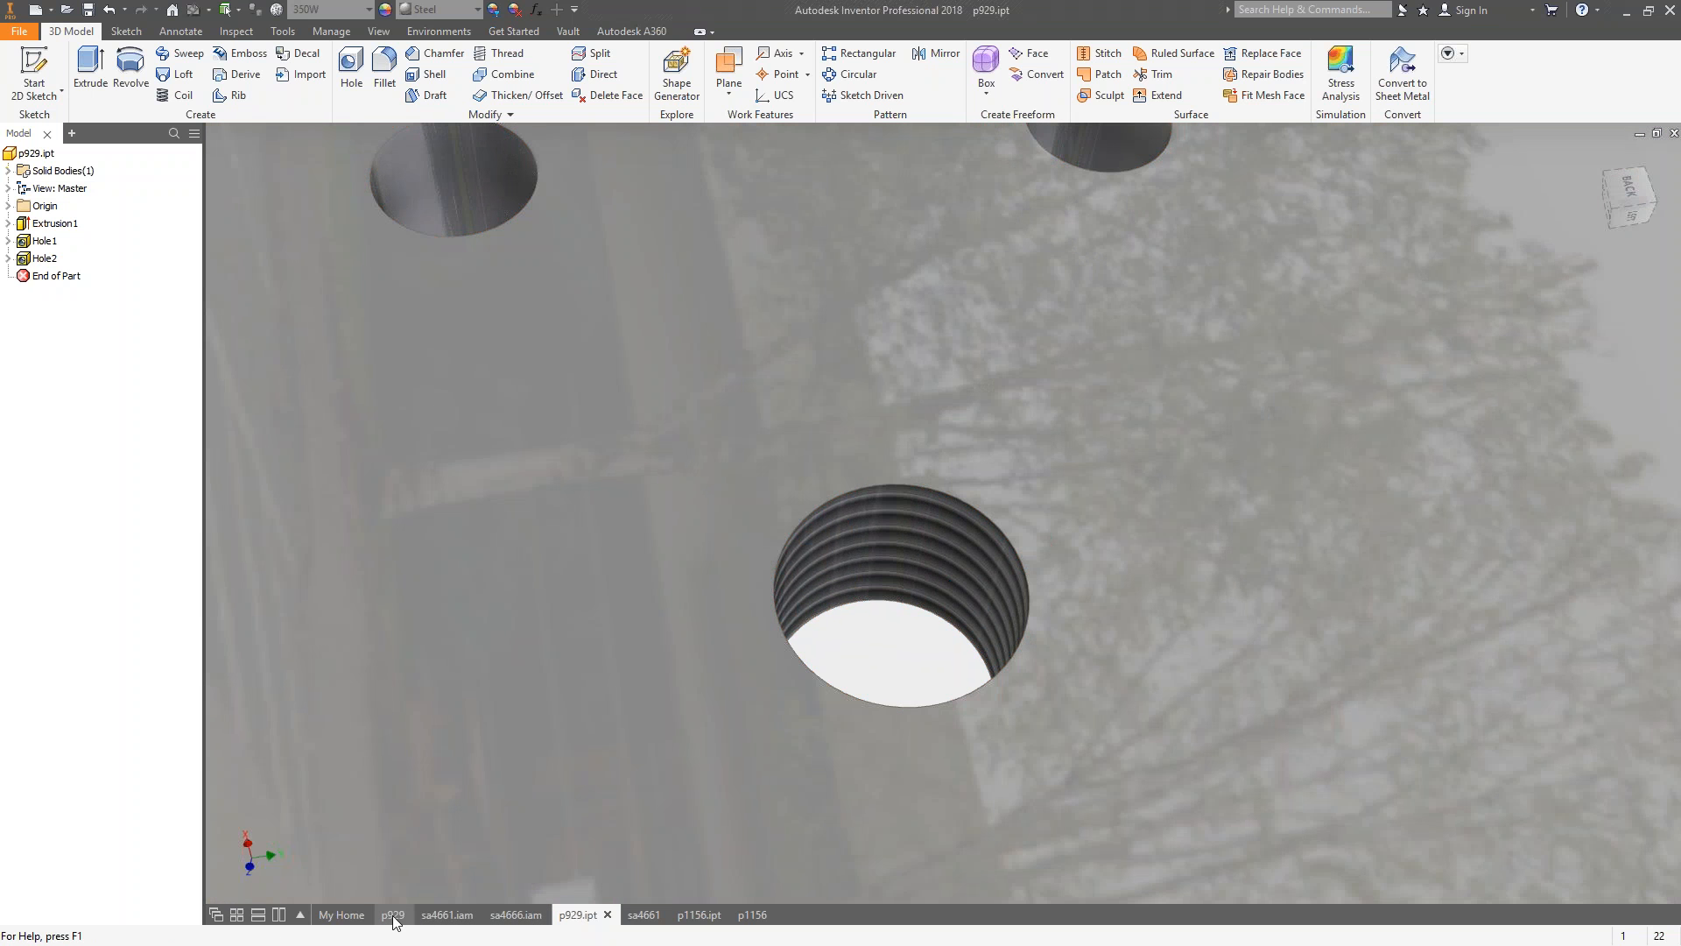
In the p929 drawing, add a hole and thread note to the central tapped hole, placed outside the plate's left edge.
{"action": "left_click", "coordinate": [394, 918]}
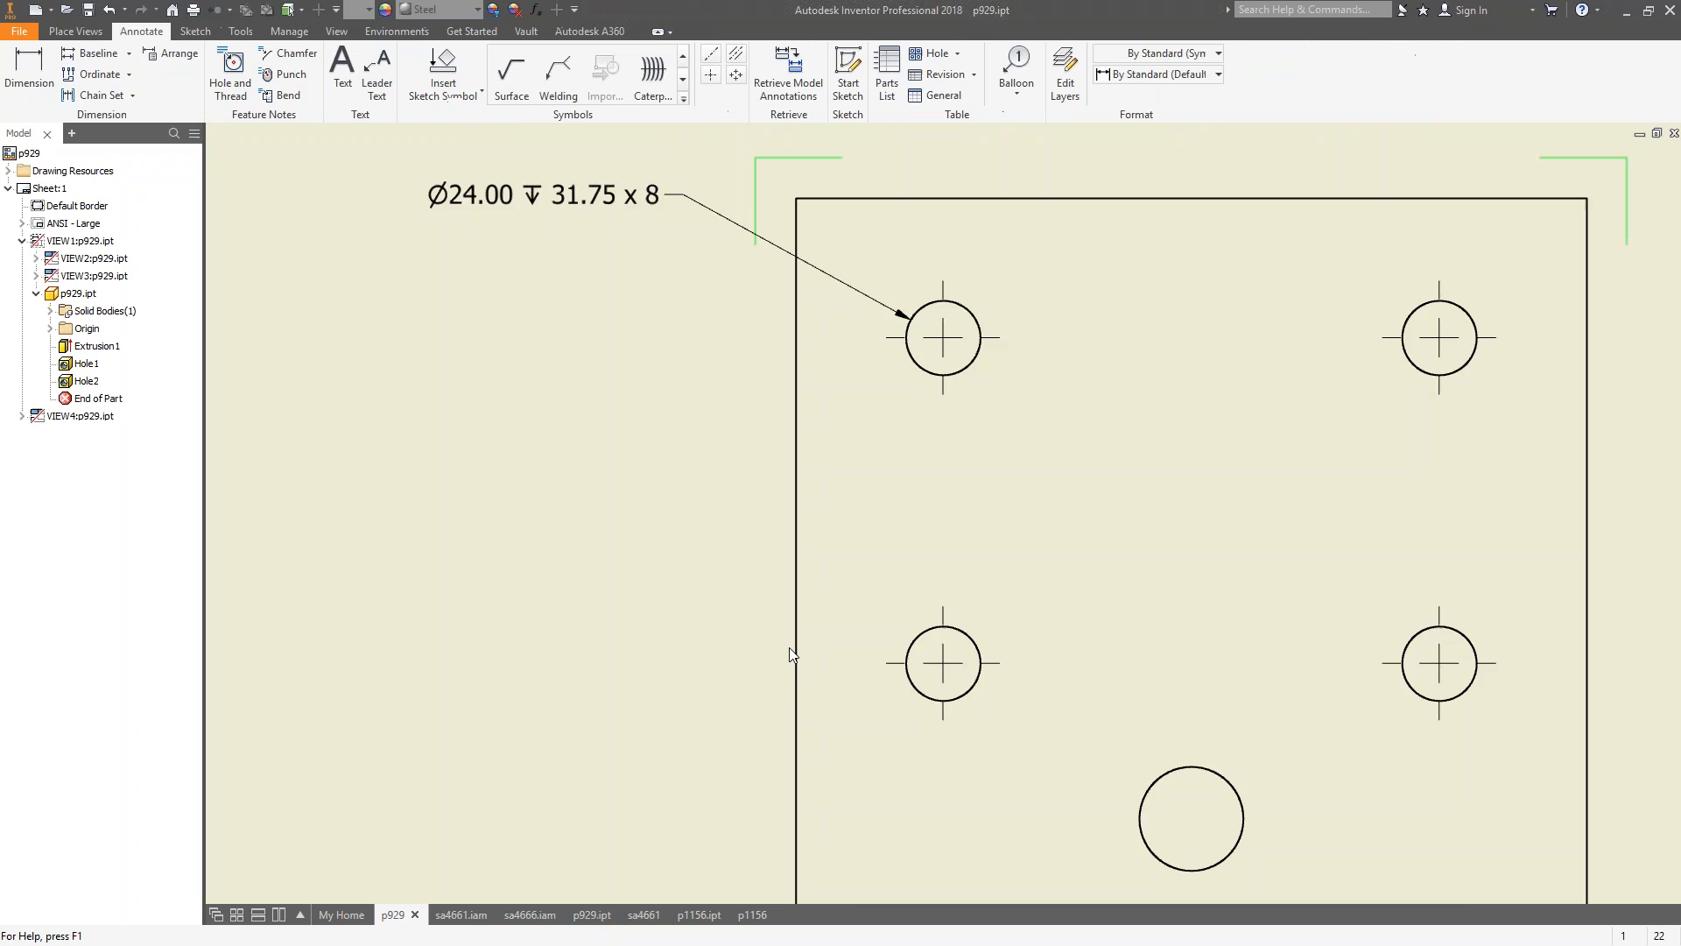
{"action": "middle_click_drag", "start_coordinate": [1065, 599], "coordinate": [888, 438]}
{"action": "middle_click_drag", "start_coordinate": [1106, 643], "coordinate": [1040, 542]}
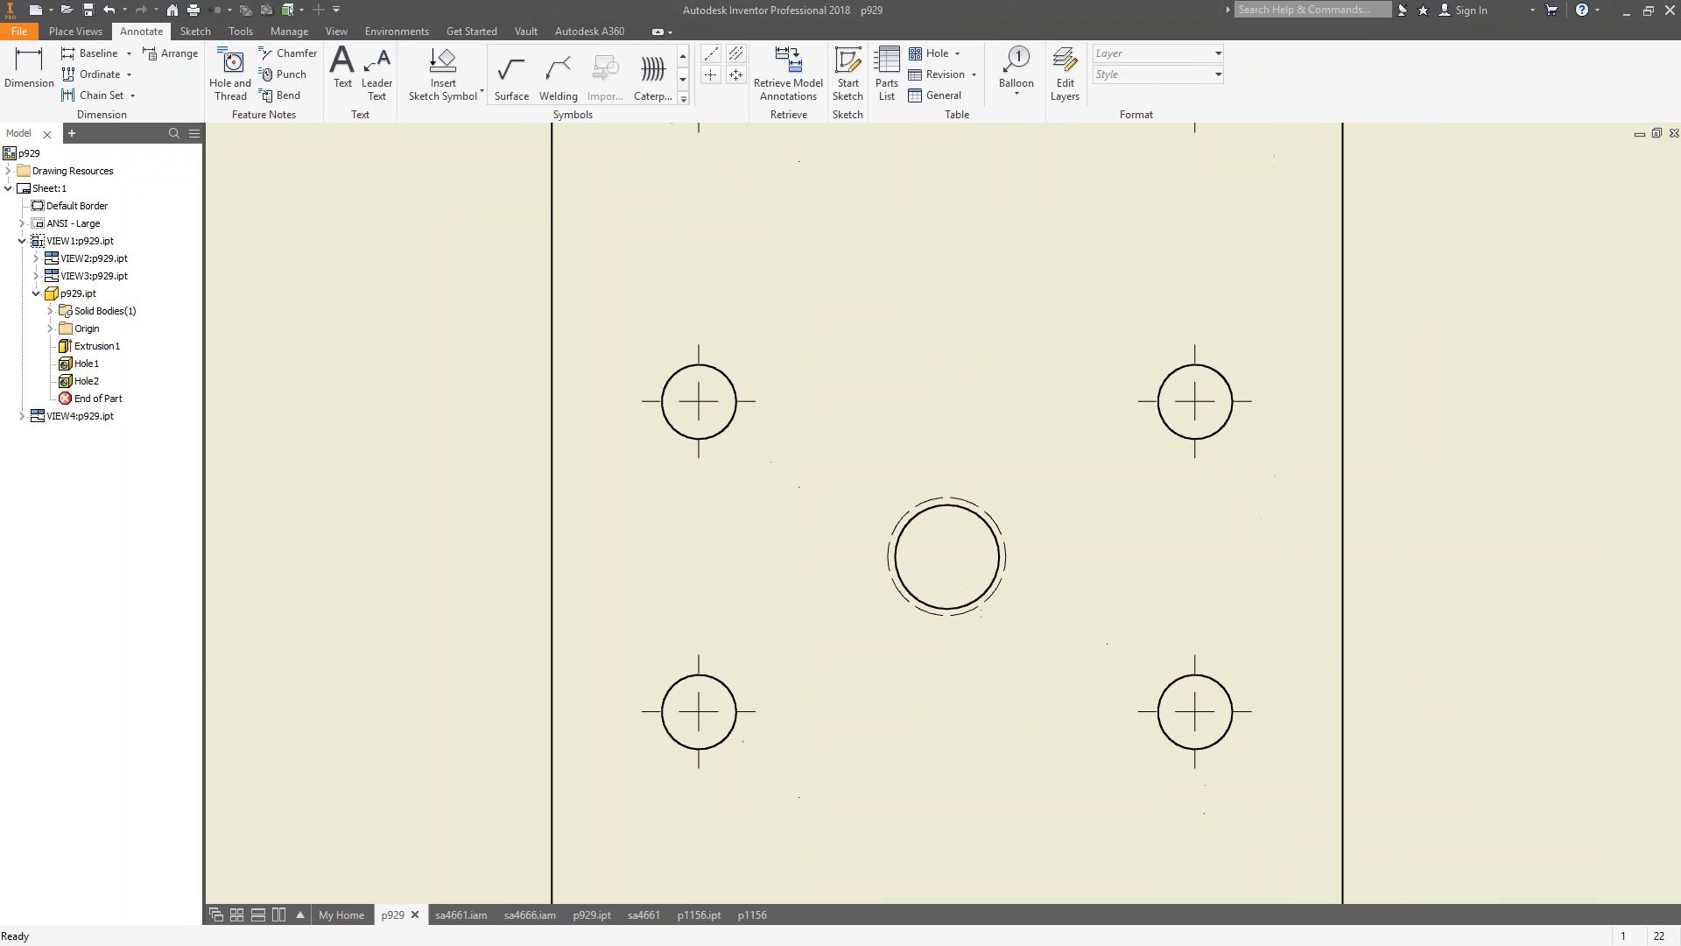
{"action": "left_click", "coordinate": [230, 75]}
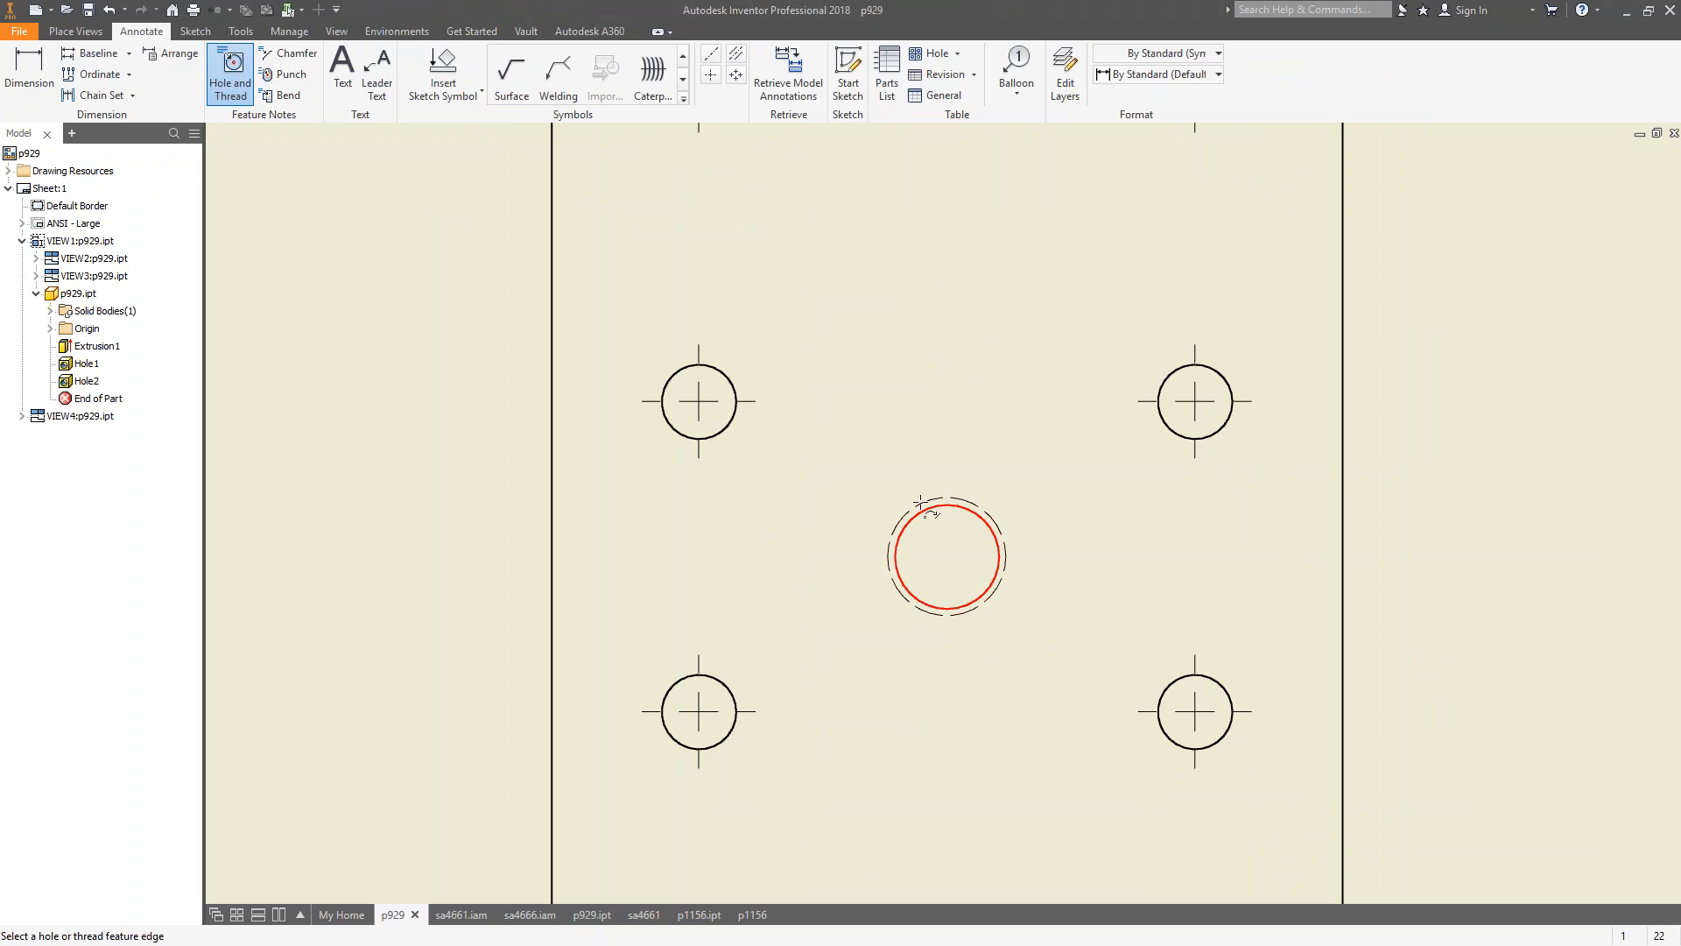
{"action": "left_click", "coordinate": [953, 517]}
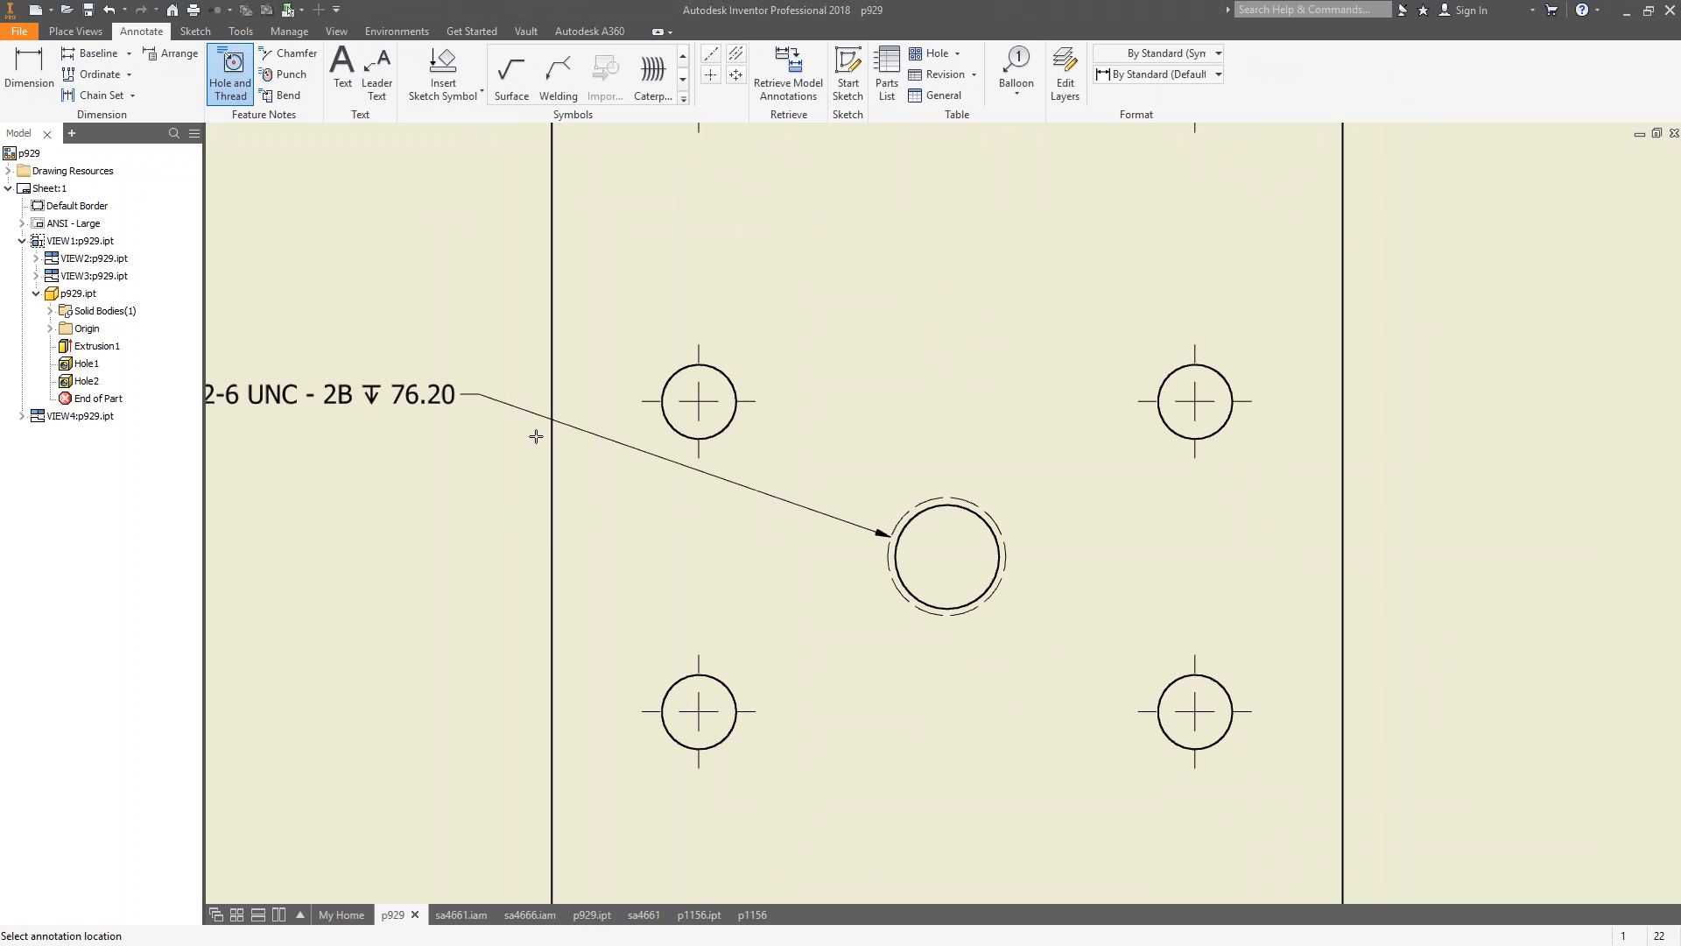
{"action": "middle_click_drag", "start_coordinate": [625, 547], "coordinate": [830, 353]}
{"action": "left_click", "coordinate": [655, 529]}
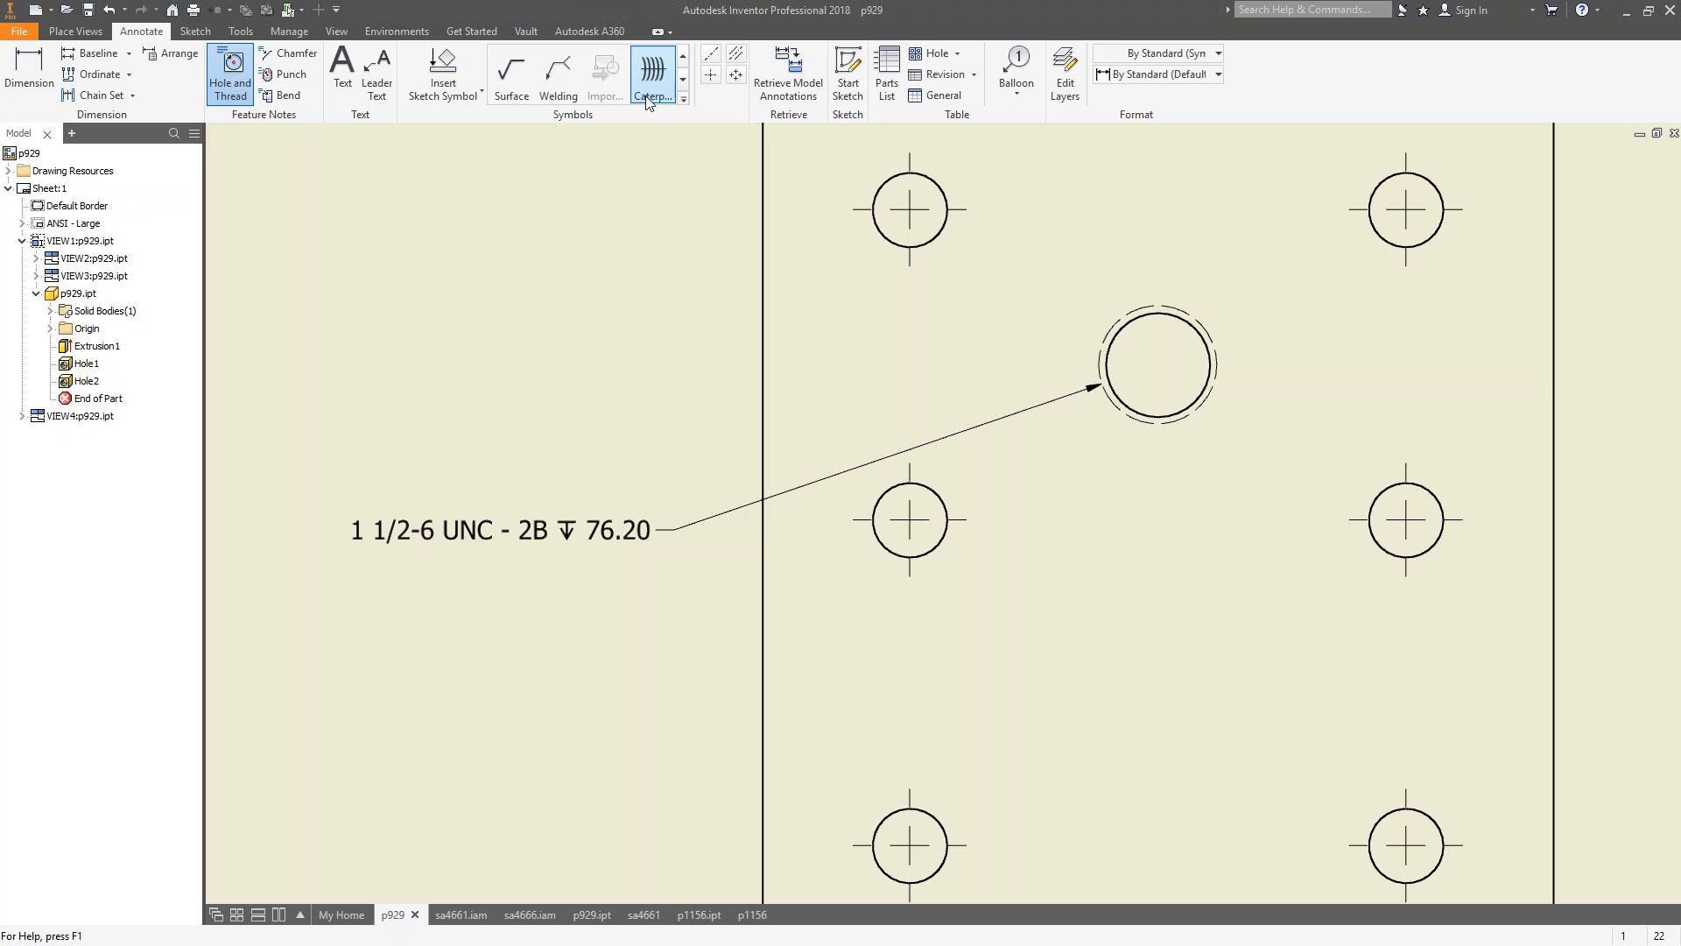
{"action": "left_click", "coordinate": [684, 99]}
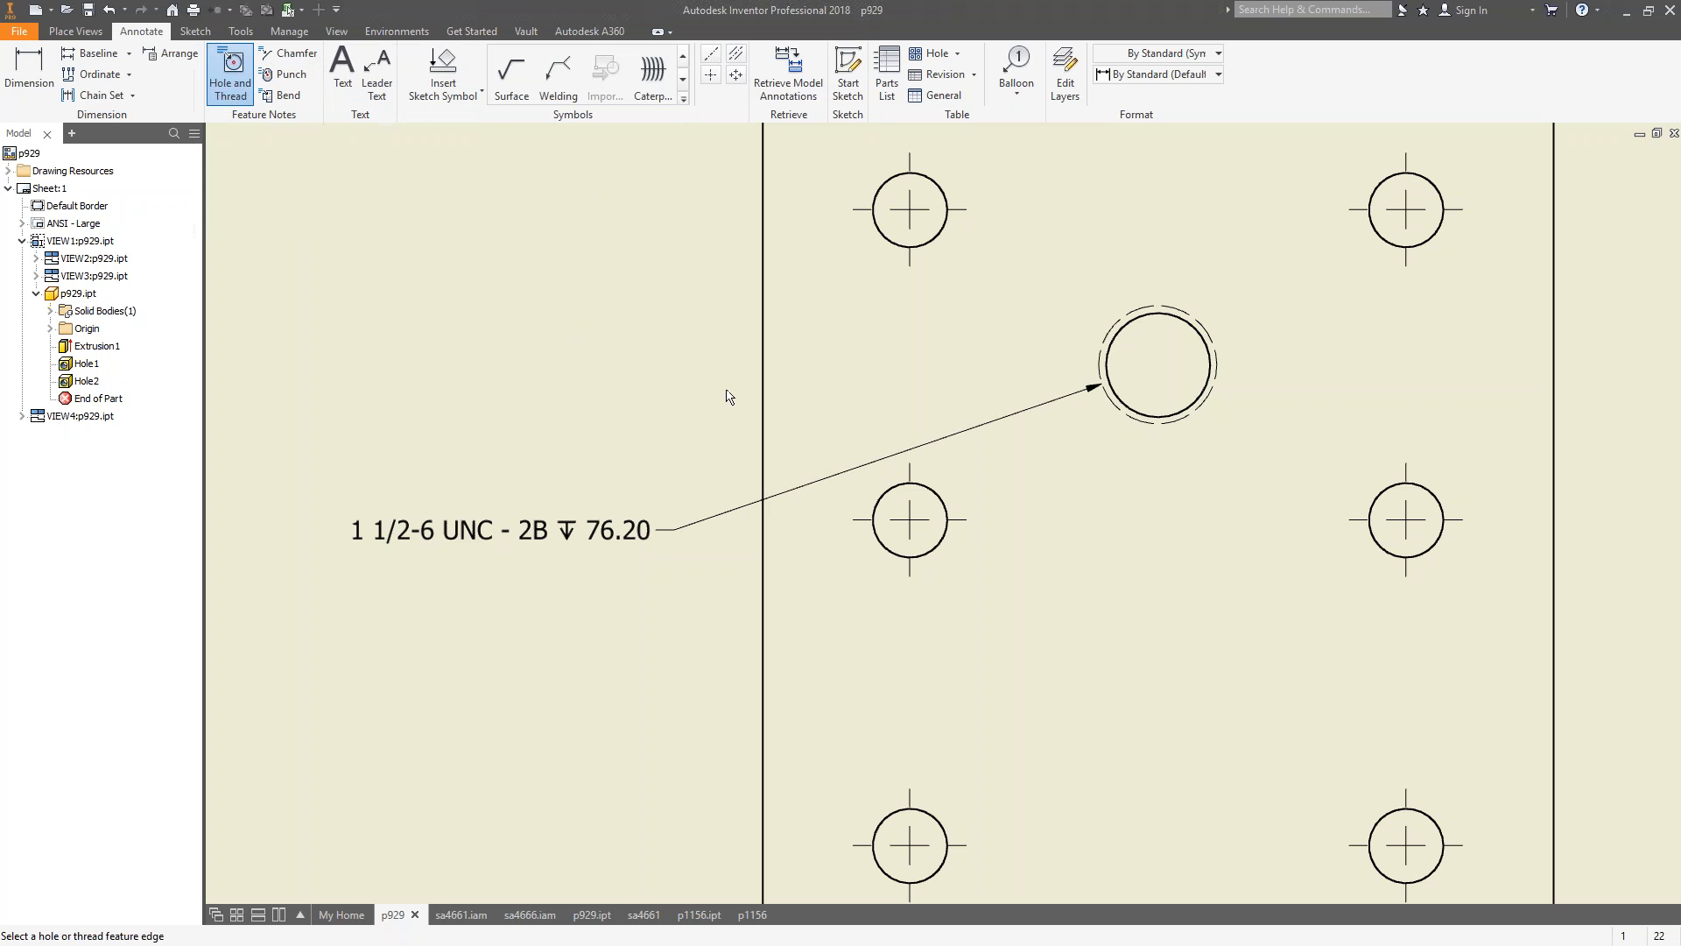
Switch to the sa4661 assembly drawing, acknowledge the component update warning and bring the whole sheet into view.
{"action": "scroll", "coordinate": [726, 389], "scroll_direction": "down", "scroll_amount": 5}
{"action": "scroll", "coordinate": [854, 368], "scroll_direction": "down", "scroll_amount": 3}
{"action": "scroll", "coordinate": [788, 612], "scroll_direction": "up", "scroll_amount": 1}
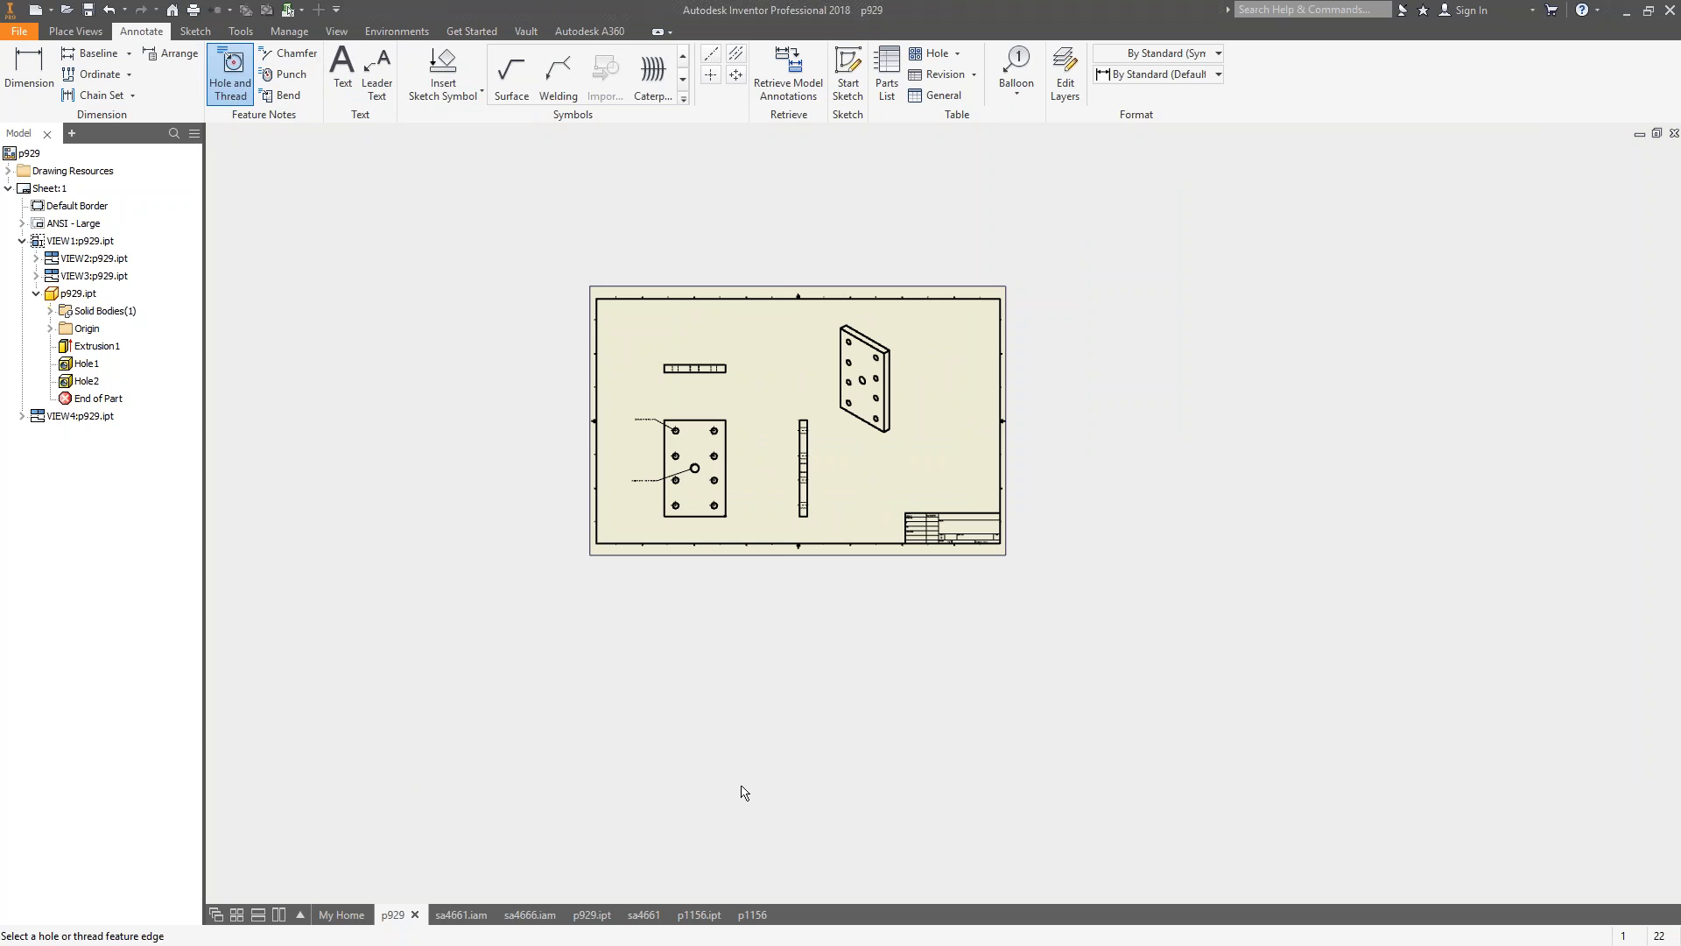
{"action": "left_click", "coordinate": [740, 915]}
{"action": "left_click", "coordinate": [685, 914]}
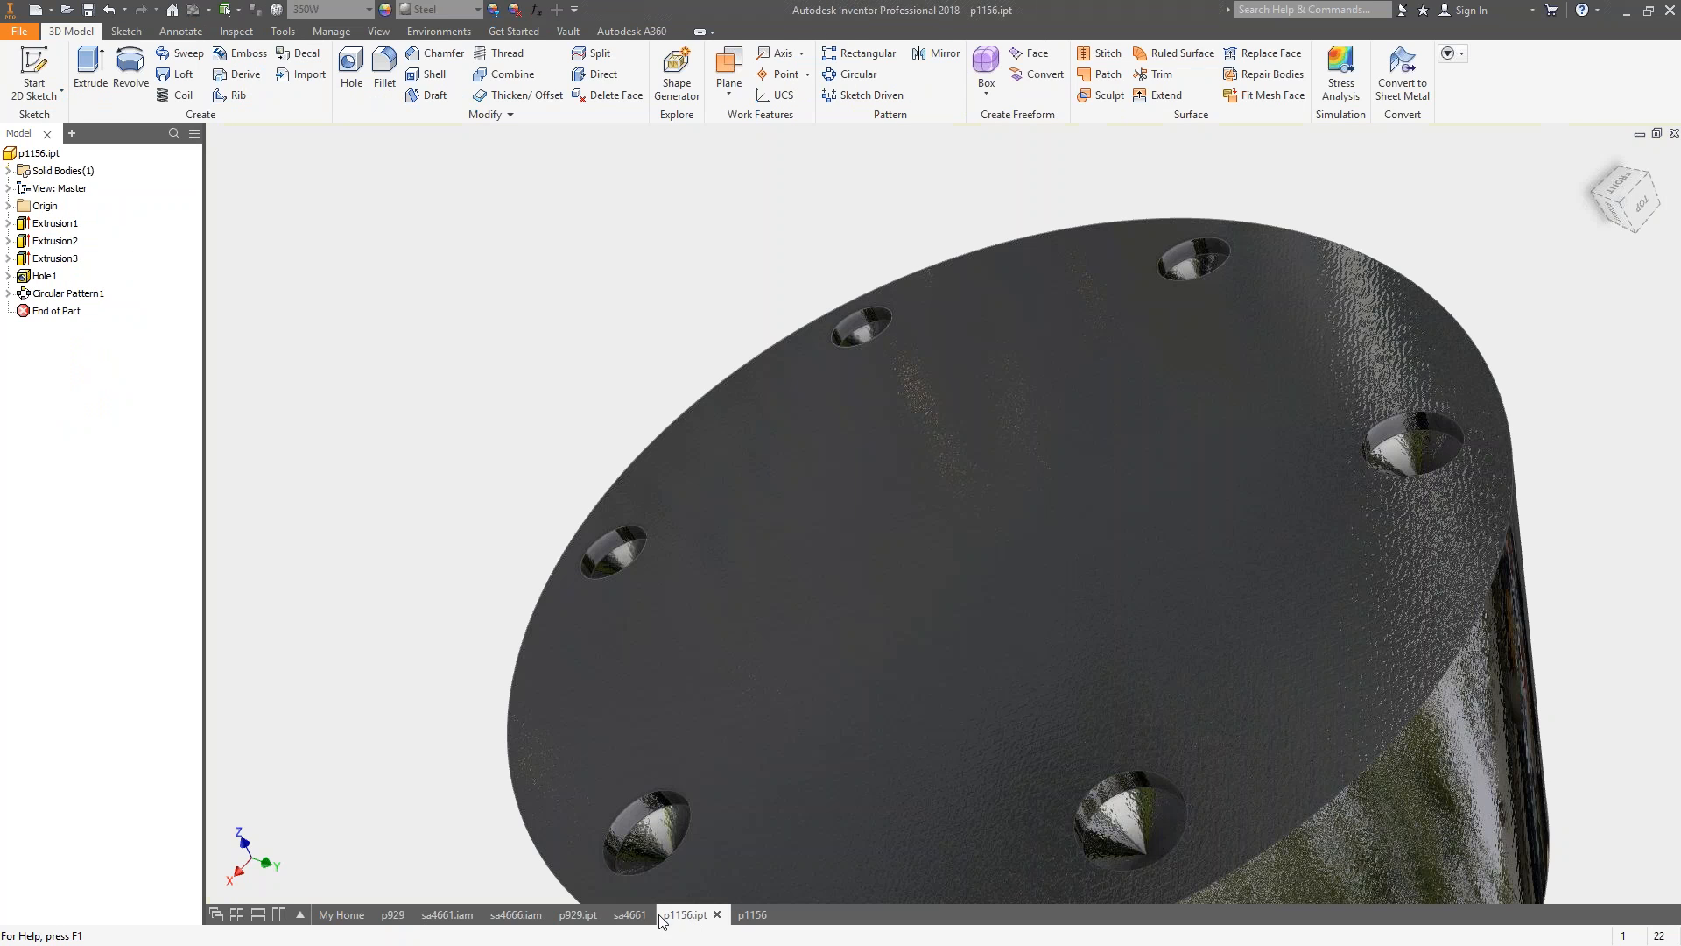
{"action": "left_click", "coordinate": [630, 914]}
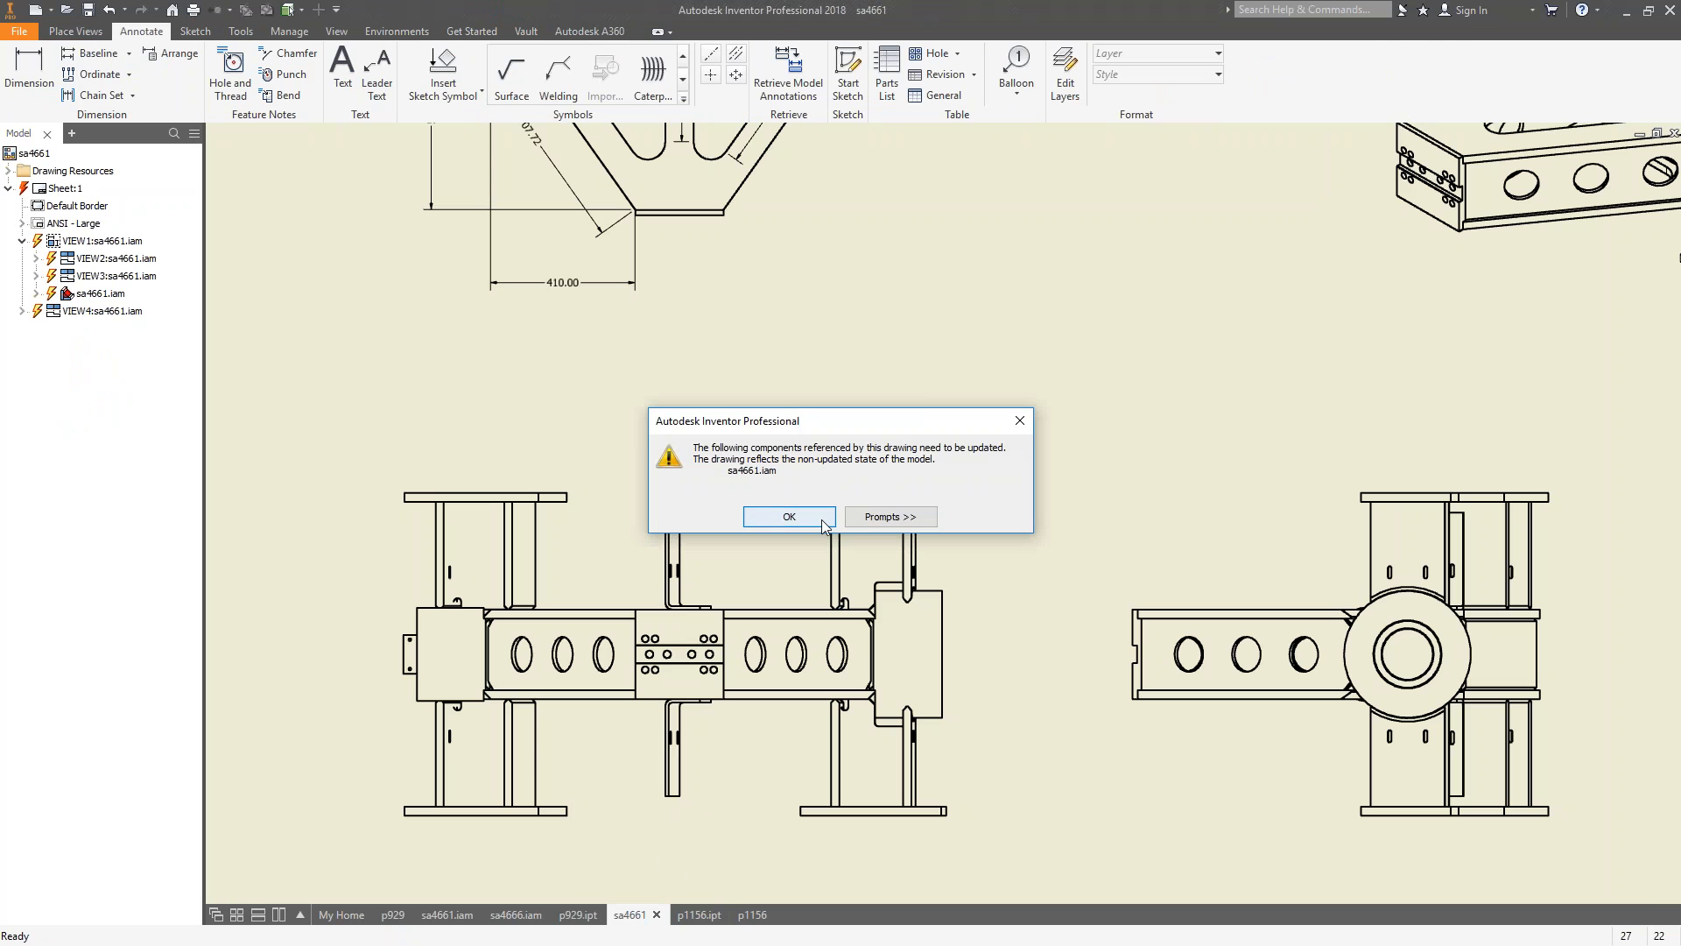
{"action": "left_click", "coordinate": [786, 518]}
{"action": "scroll", "coordinate": [1103, 564], "scroll_direction": "down", "scroll_amount": 6}
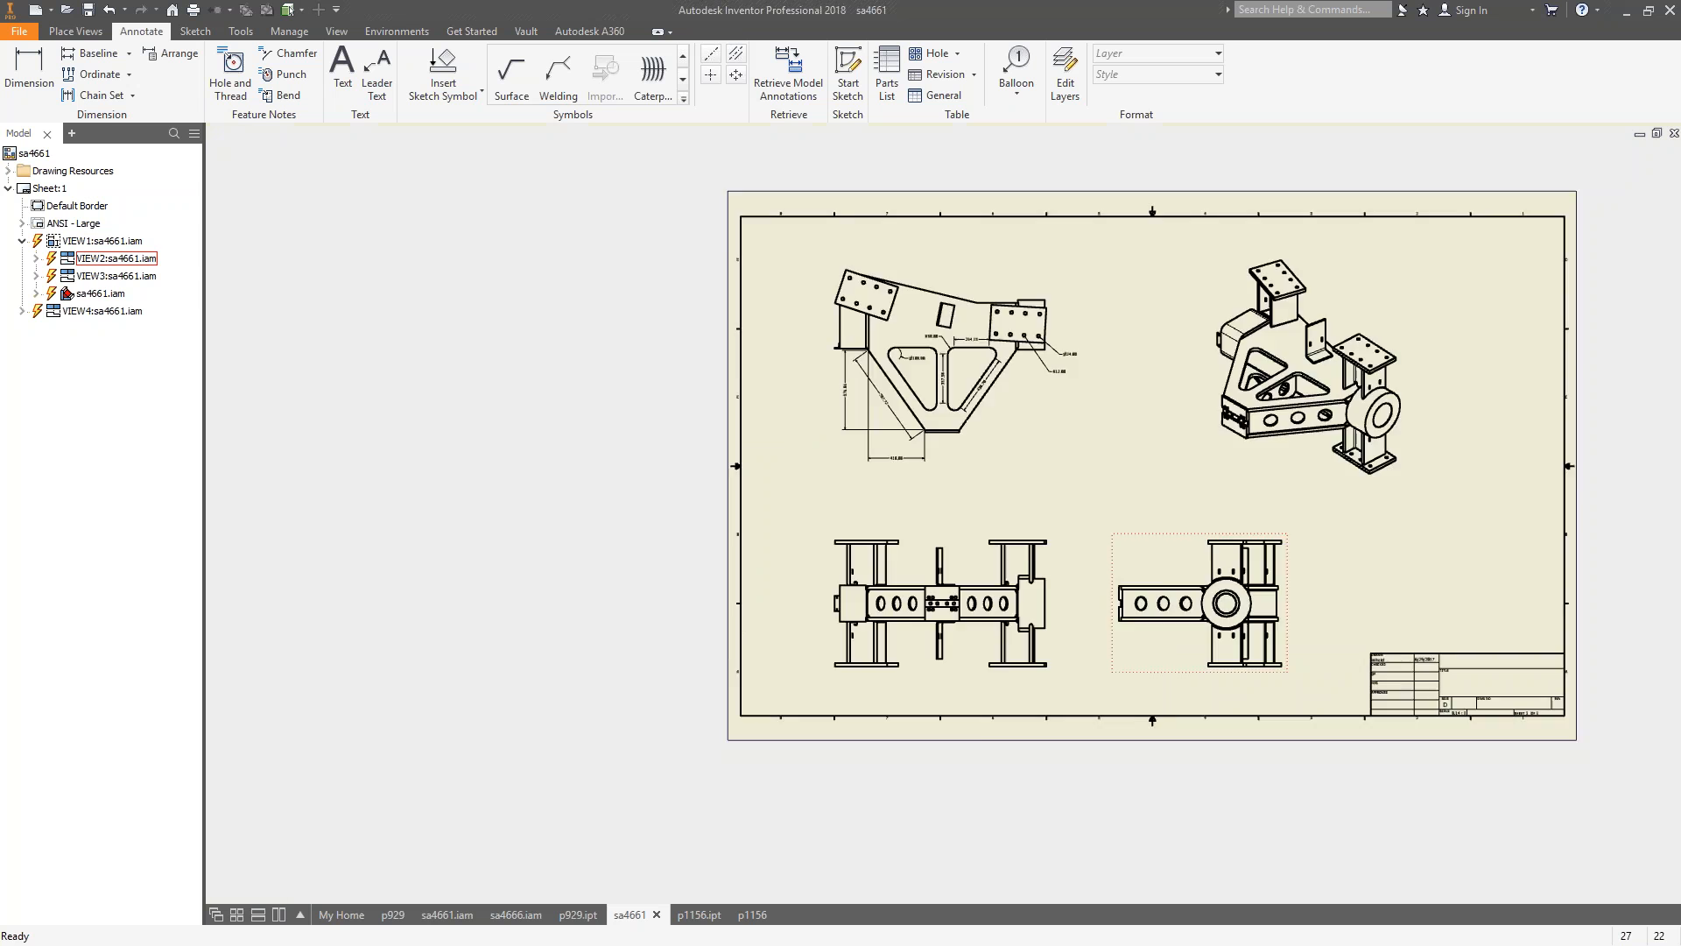
{"action": "scroll", "coordinate": [914, 585], "scroll_direction": "up", "scroll_amount": 4}
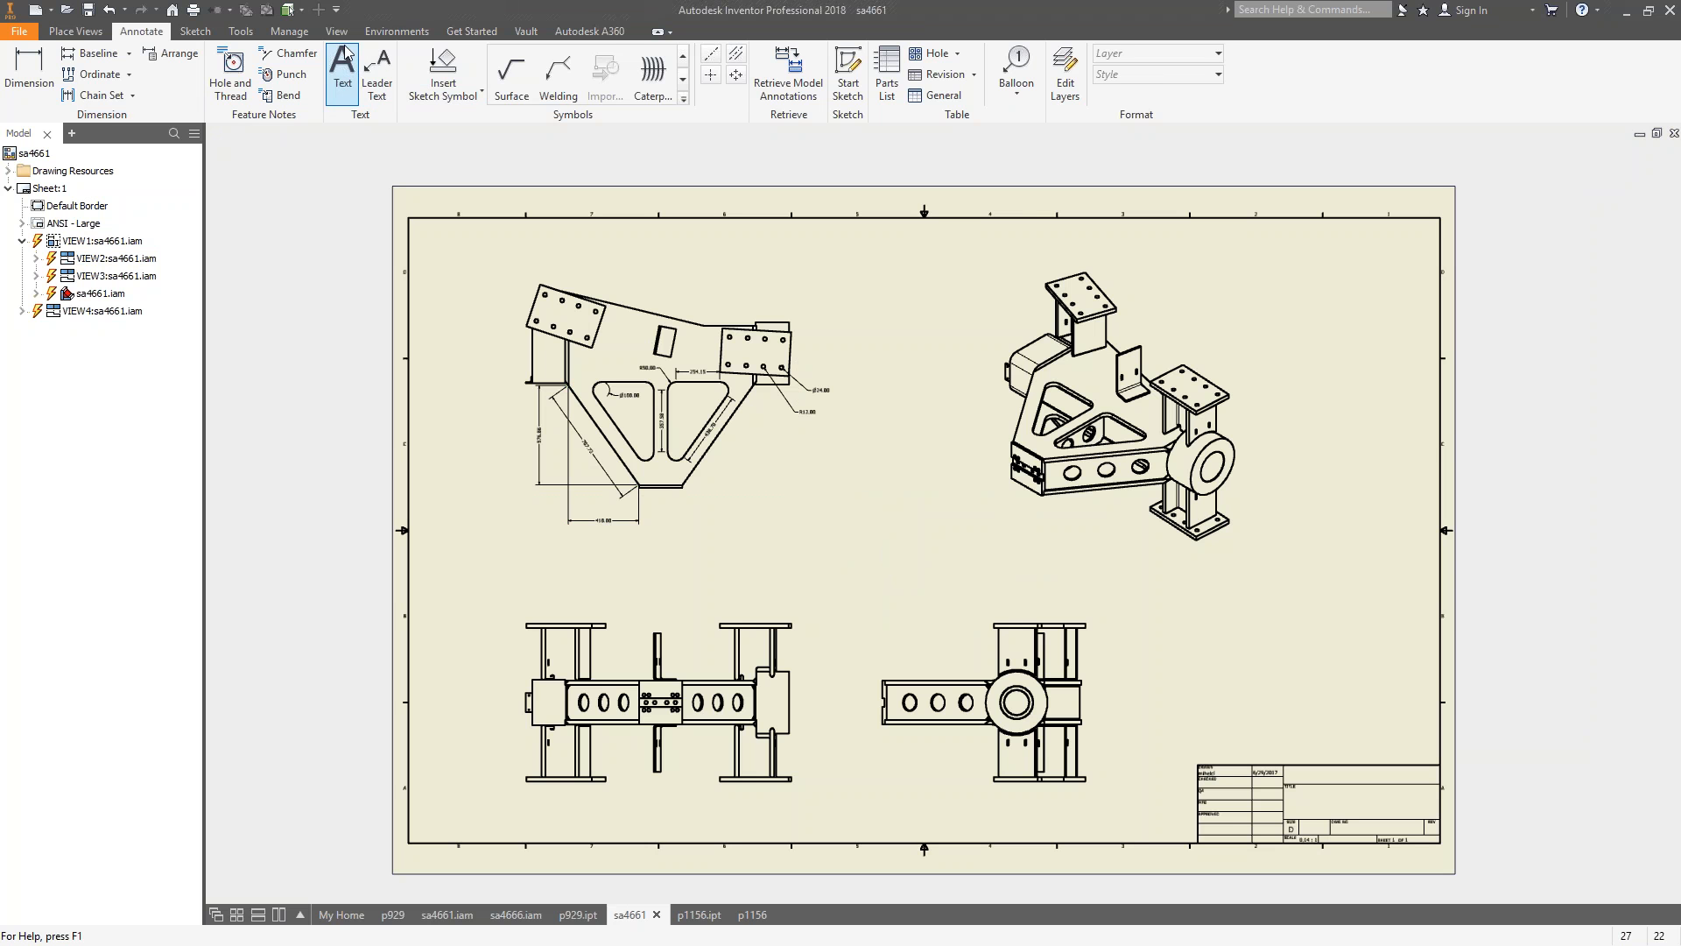
Place a leader text with one bend on the upper edge of the right-hand top plate in the lower-left view.
{"action": "left_click", "coordinate": [377, 77]}
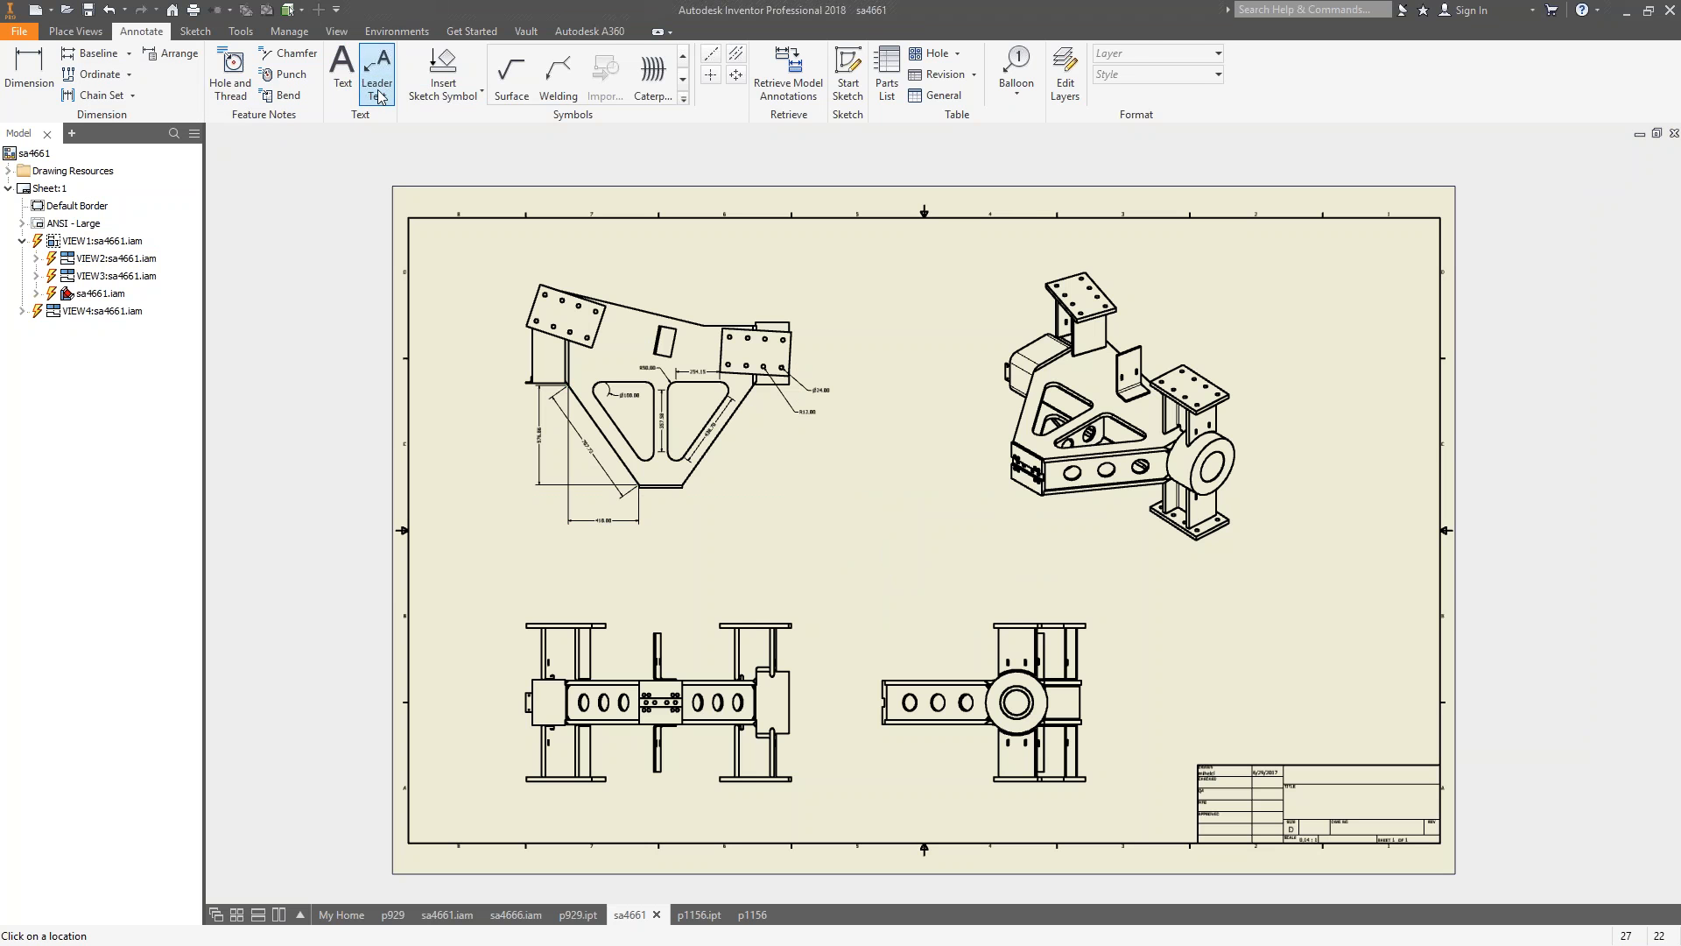
{"action": "left_click", "coordinate": [754, 622]}
{"action": "scroll", "coordinate": [814, 596], "scroll_direction": "up", "scroll_amount": 2}
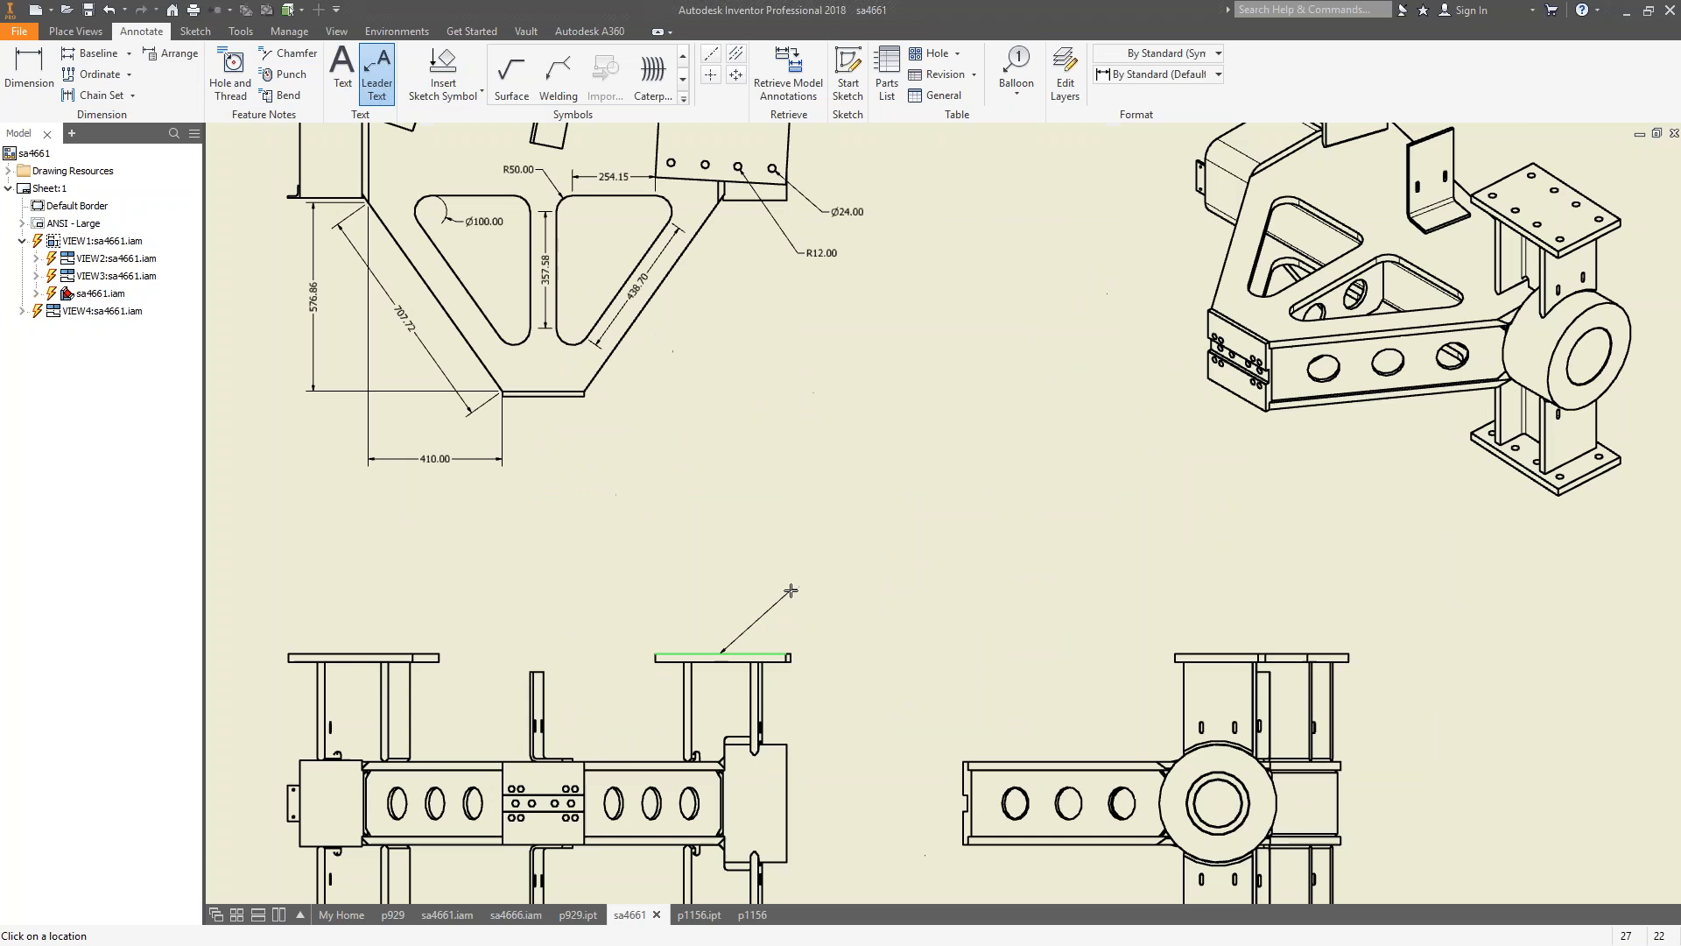
{"action": "scroll", "coordinate": [744, 623], "scroll_direction": "up", "scroll_amount": 5}
{"action": "scroll", "coordinate": [836, 530], "scroll_direction": "up", "scroll_amount": 2}
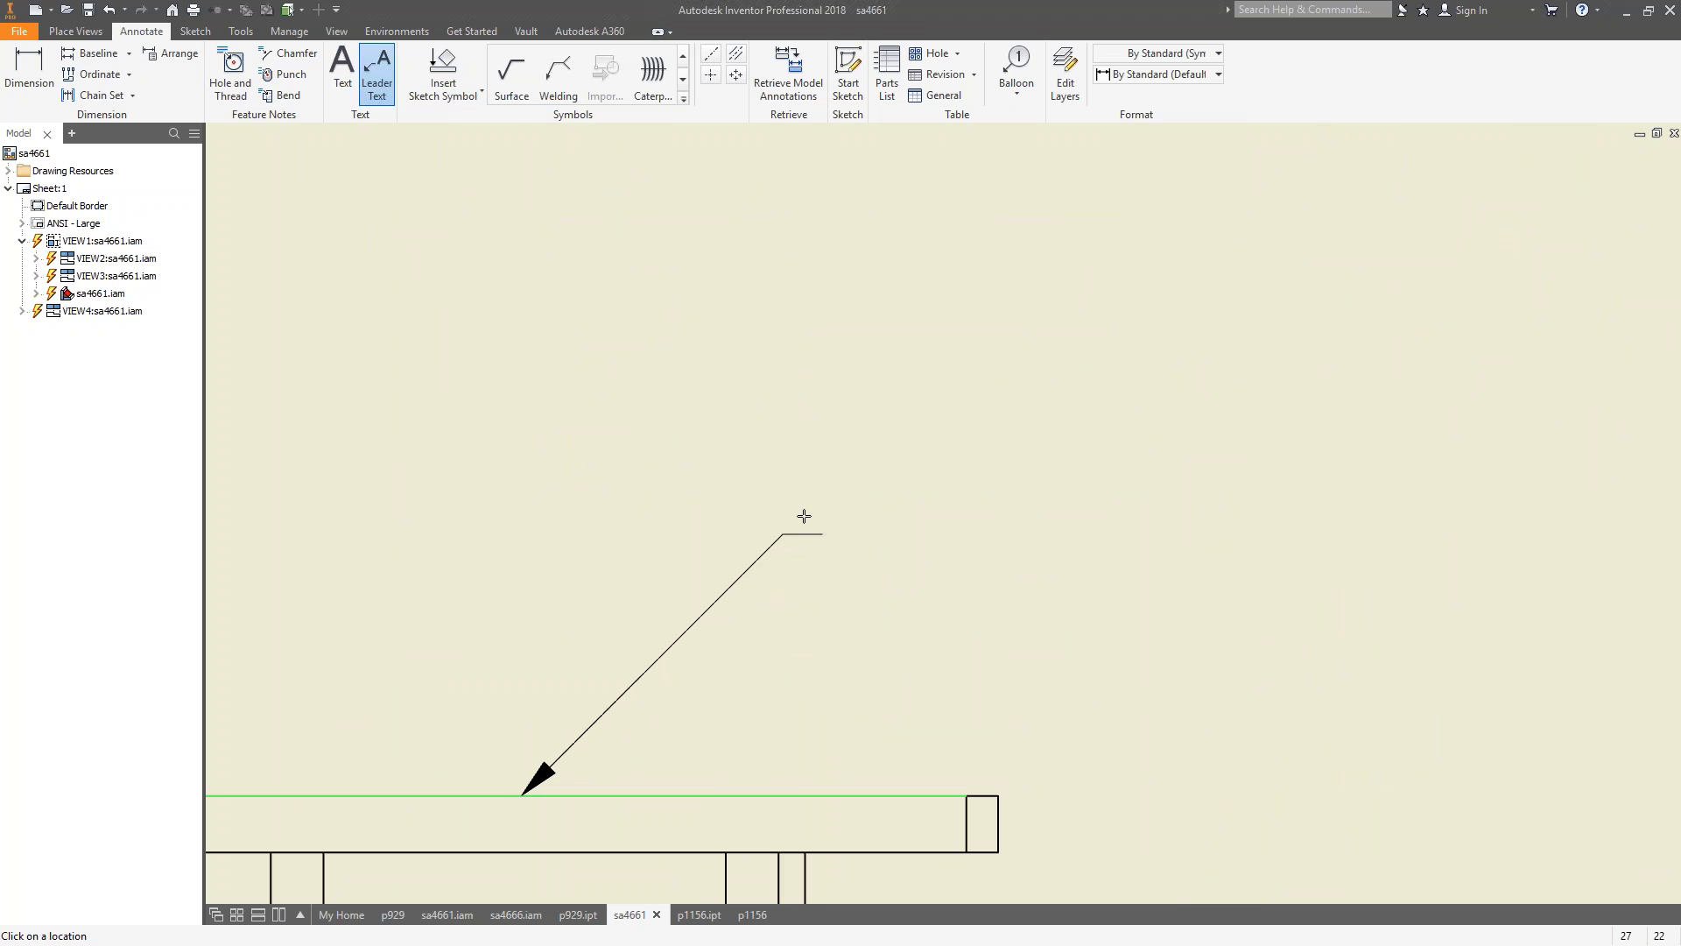
{"action": "left_click", "coordinate": [999, 356]}
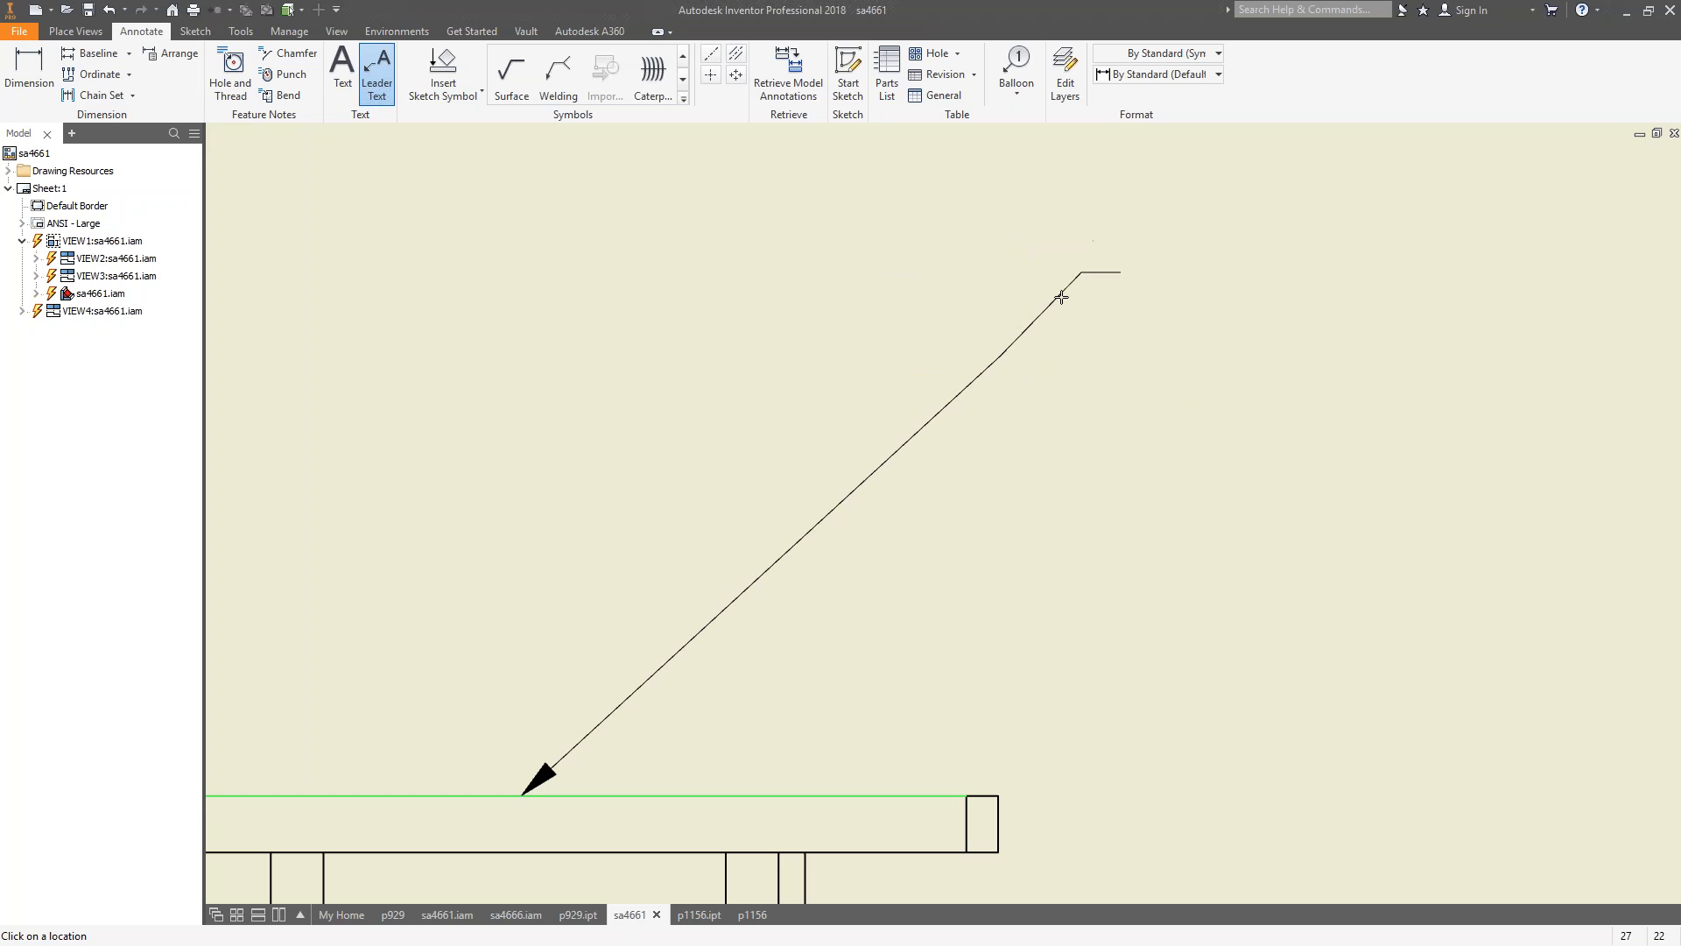
{"action": "left_click", "coordinate": [1122, 463]}
{"action": "right_click", "coordinate": [1232, 429]}
{"action": "left_click", "coordinate": [1306, 435]}
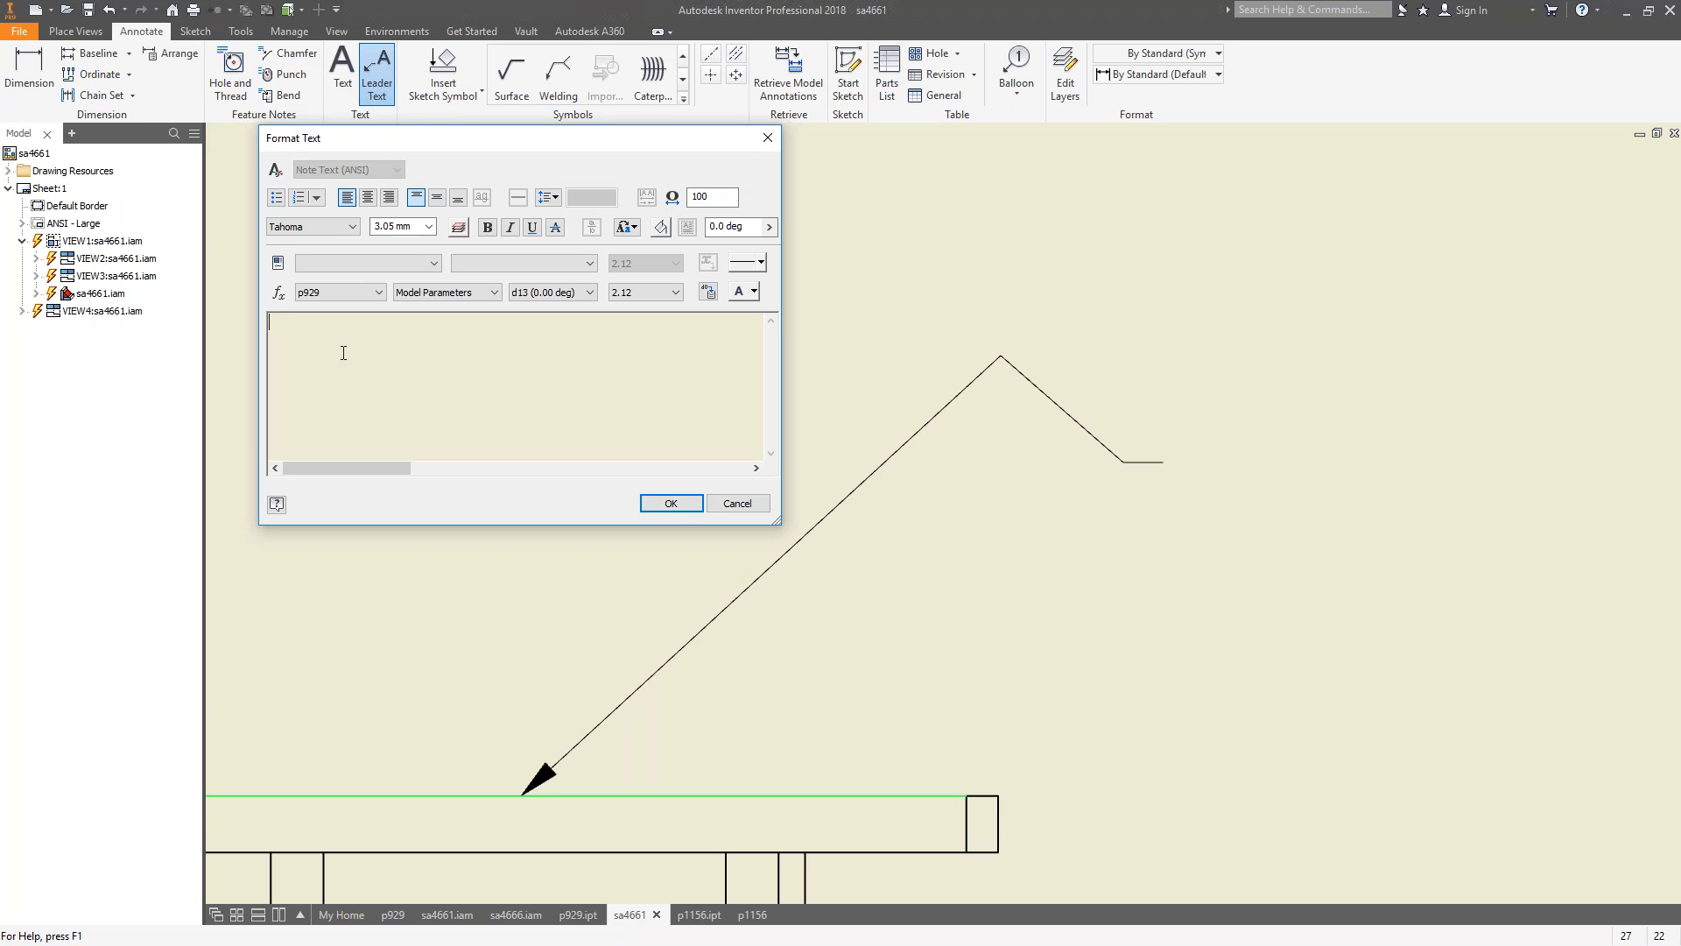
Enter "Weld spec 127" as the leader note's text.
{"action": "type", "text": "Weld spec 127"}
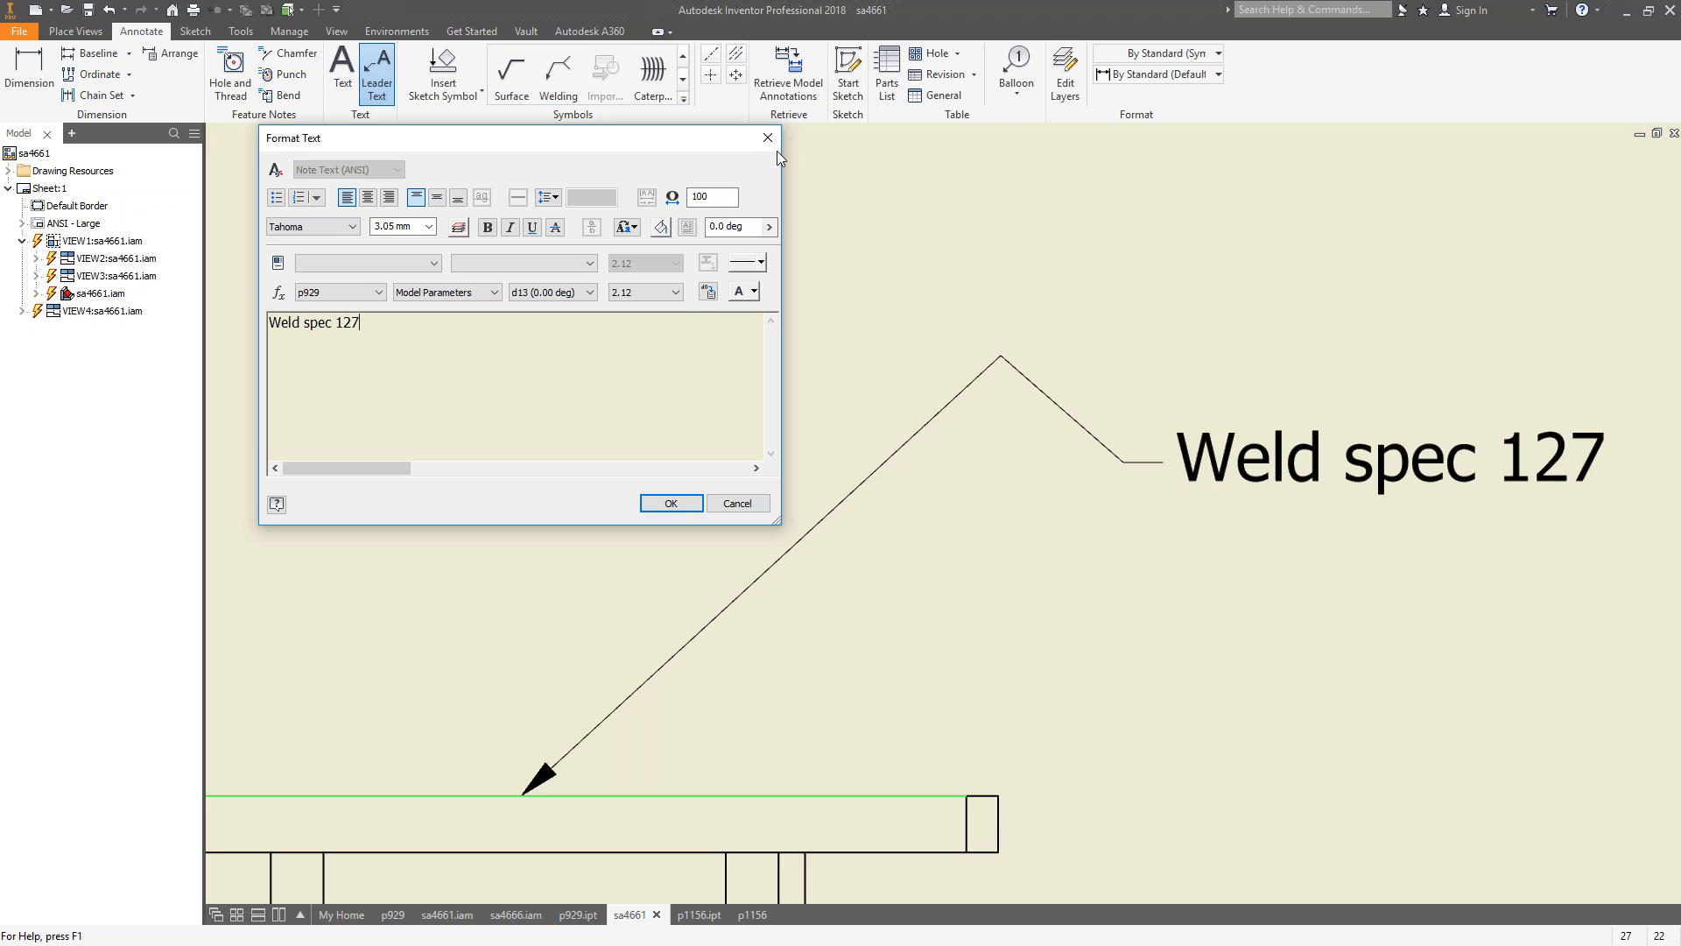
{"action": "left_click", "coordinate": [754, 292]}
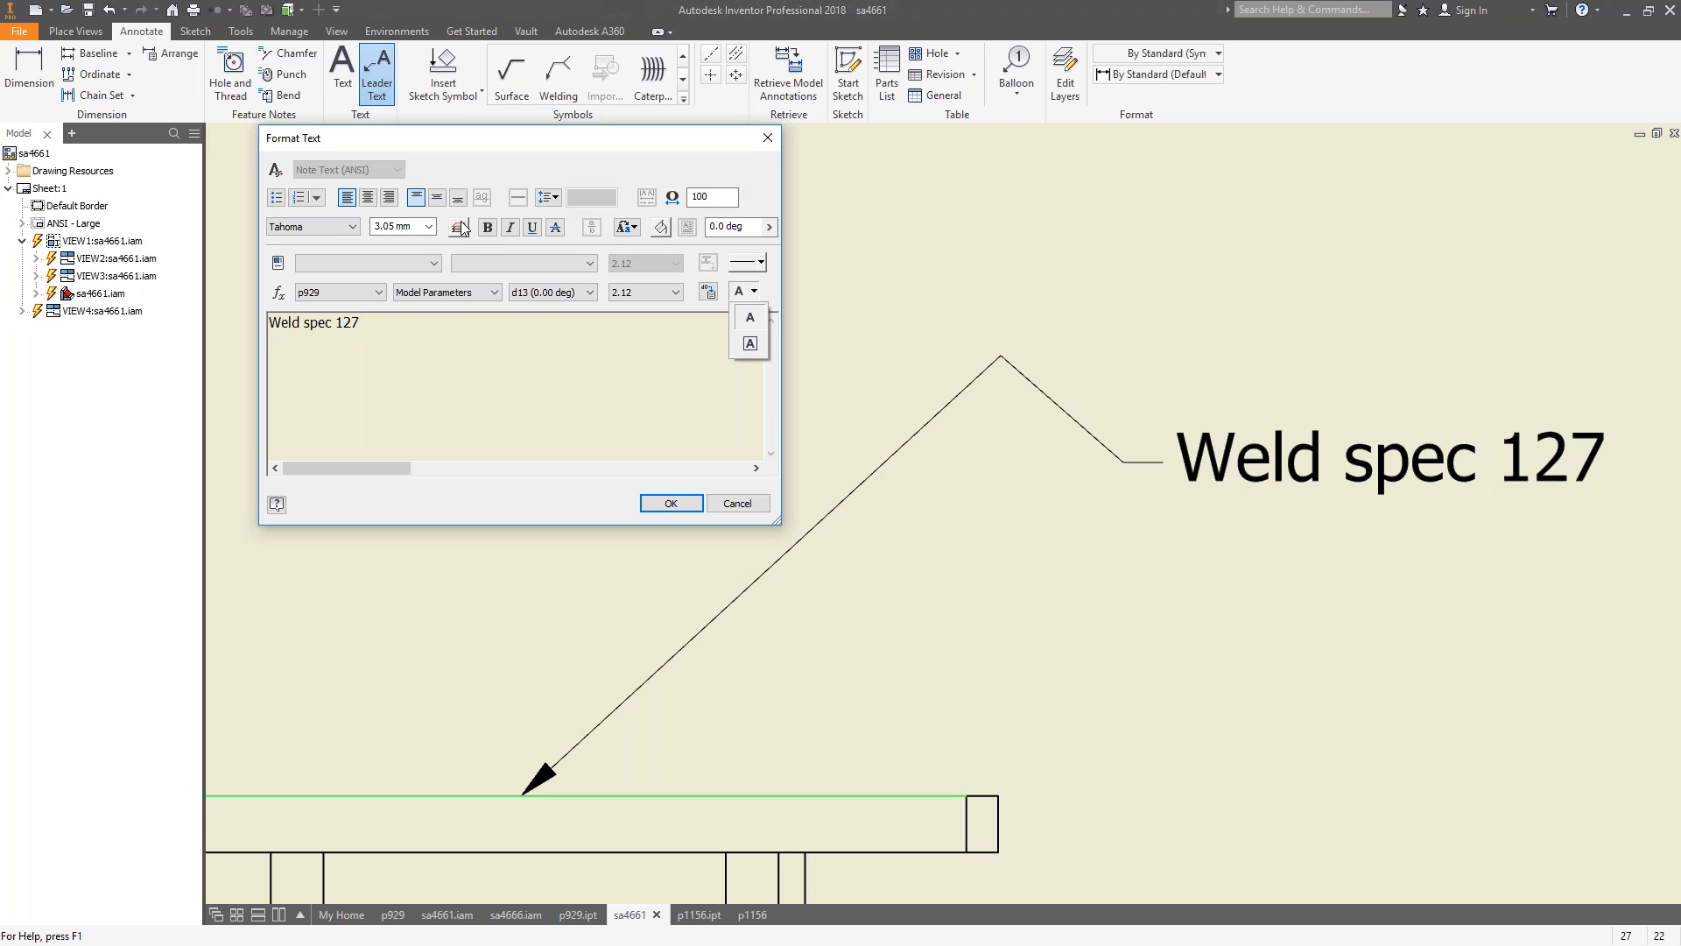
{"action": "left_click", "coordinate": [420, 343]}
Apply bullet formatting to the leader note's "Weld spec 127" text.
{"action": "left_click", "coordinate": [277, 198]}
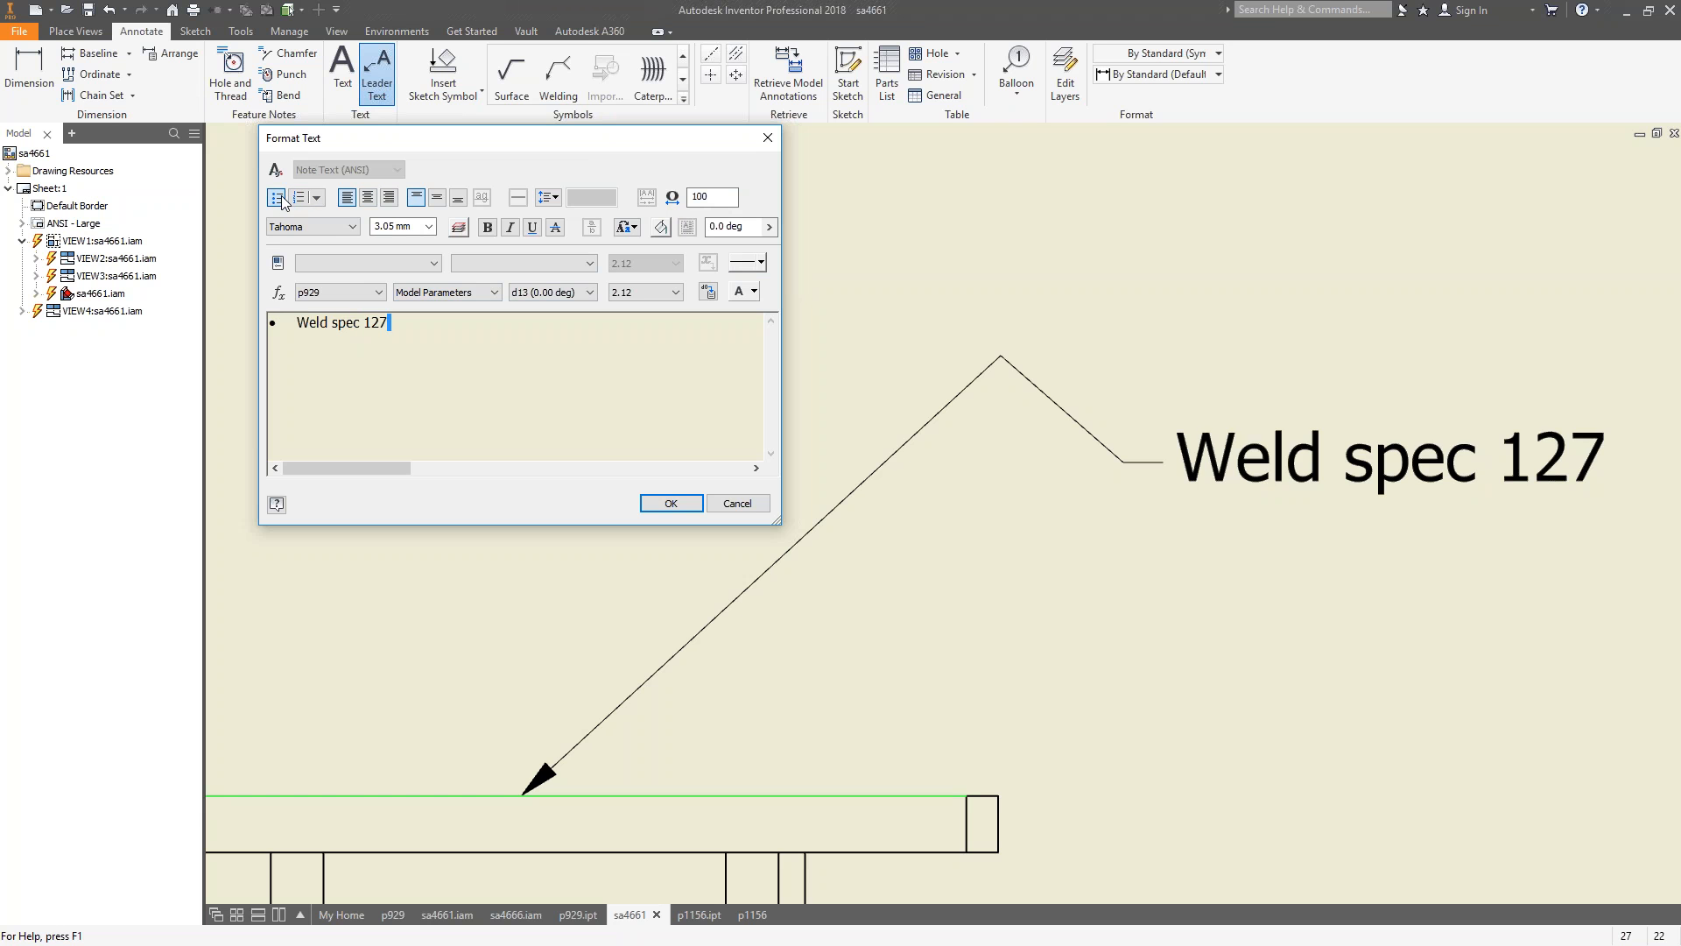
{"action": "left_click", "coordinate": [1169, 417]}
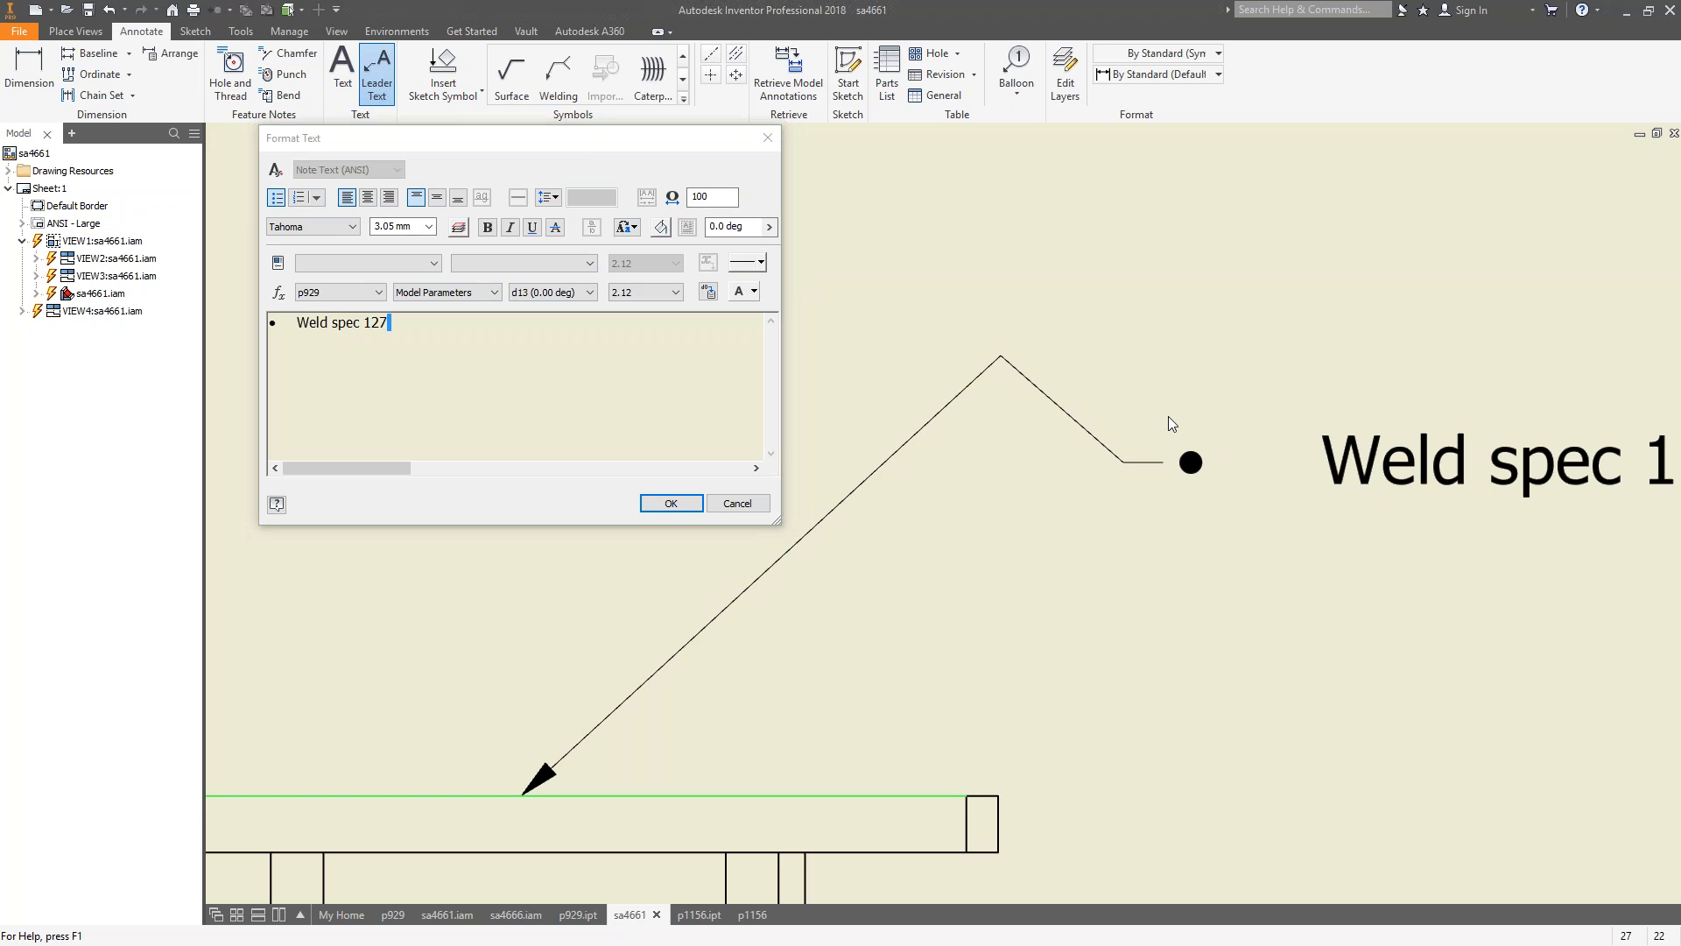
{"action": "left_click", "coordinate": [277, 198]}
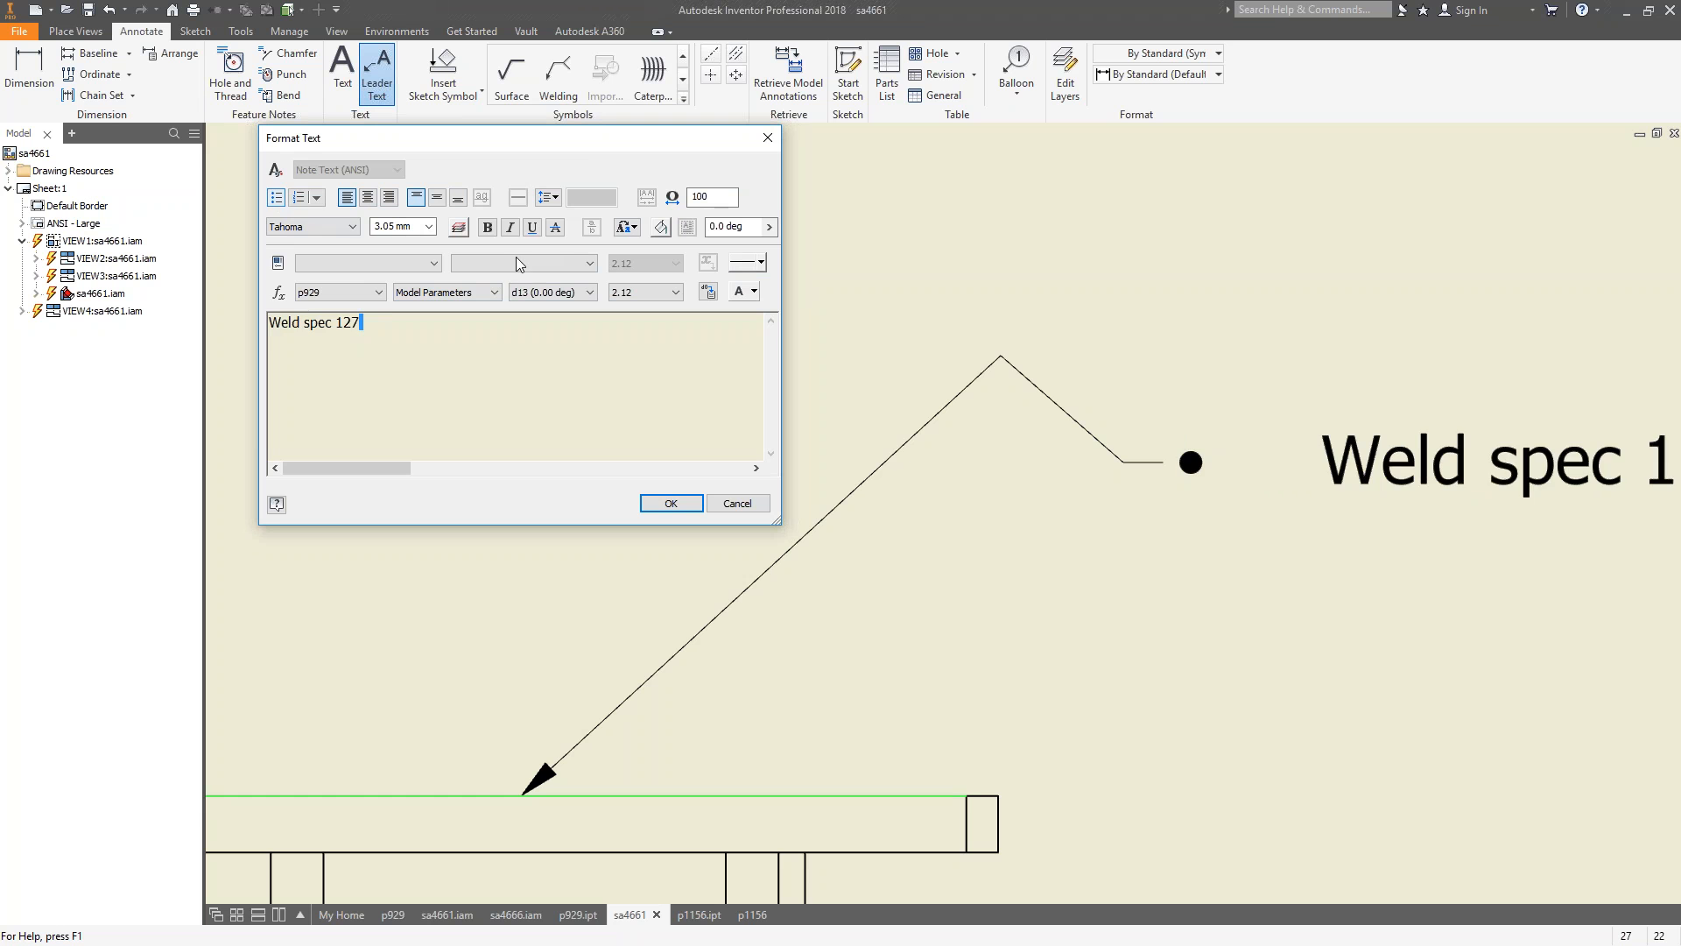
{"action": "left_click_drag", "start_coordinate": [371, 325], "coordinate": [268, 324]}
{"action": "left_click", "coordinate": [276, 198]}
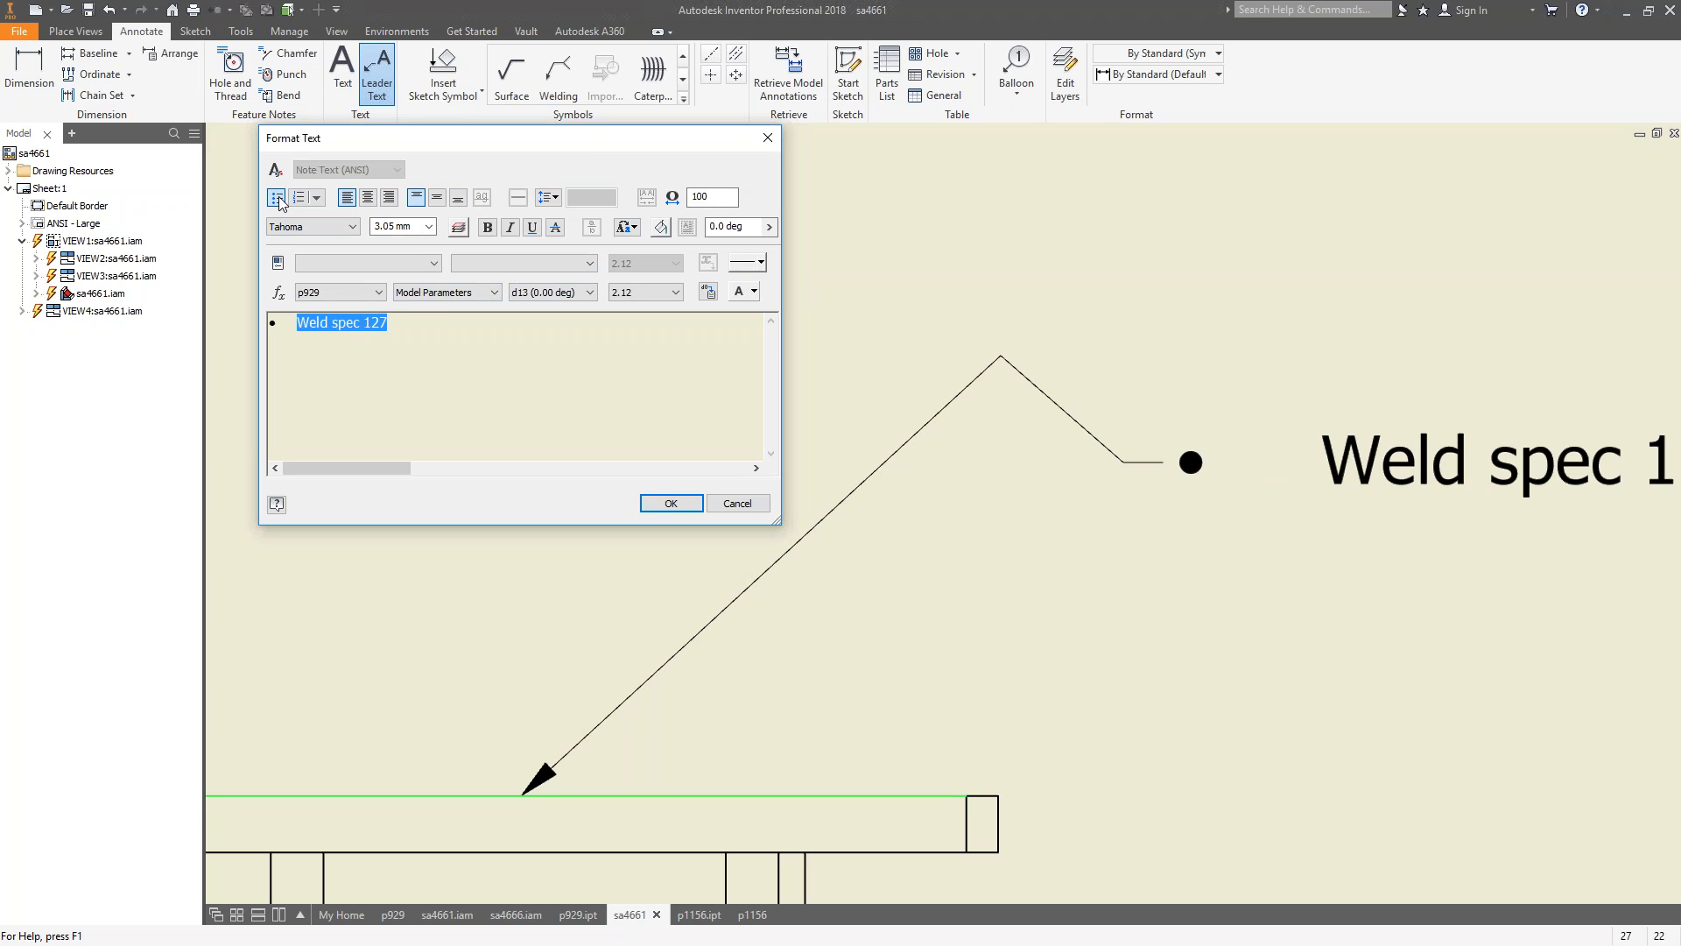
Remove the bullet formatting from the leader note's text and look at the available numbering formats.
{"action": "left_click", "coordinate": [277, 198]}
{"action": "left_click", "coordinate": [317, 199]}
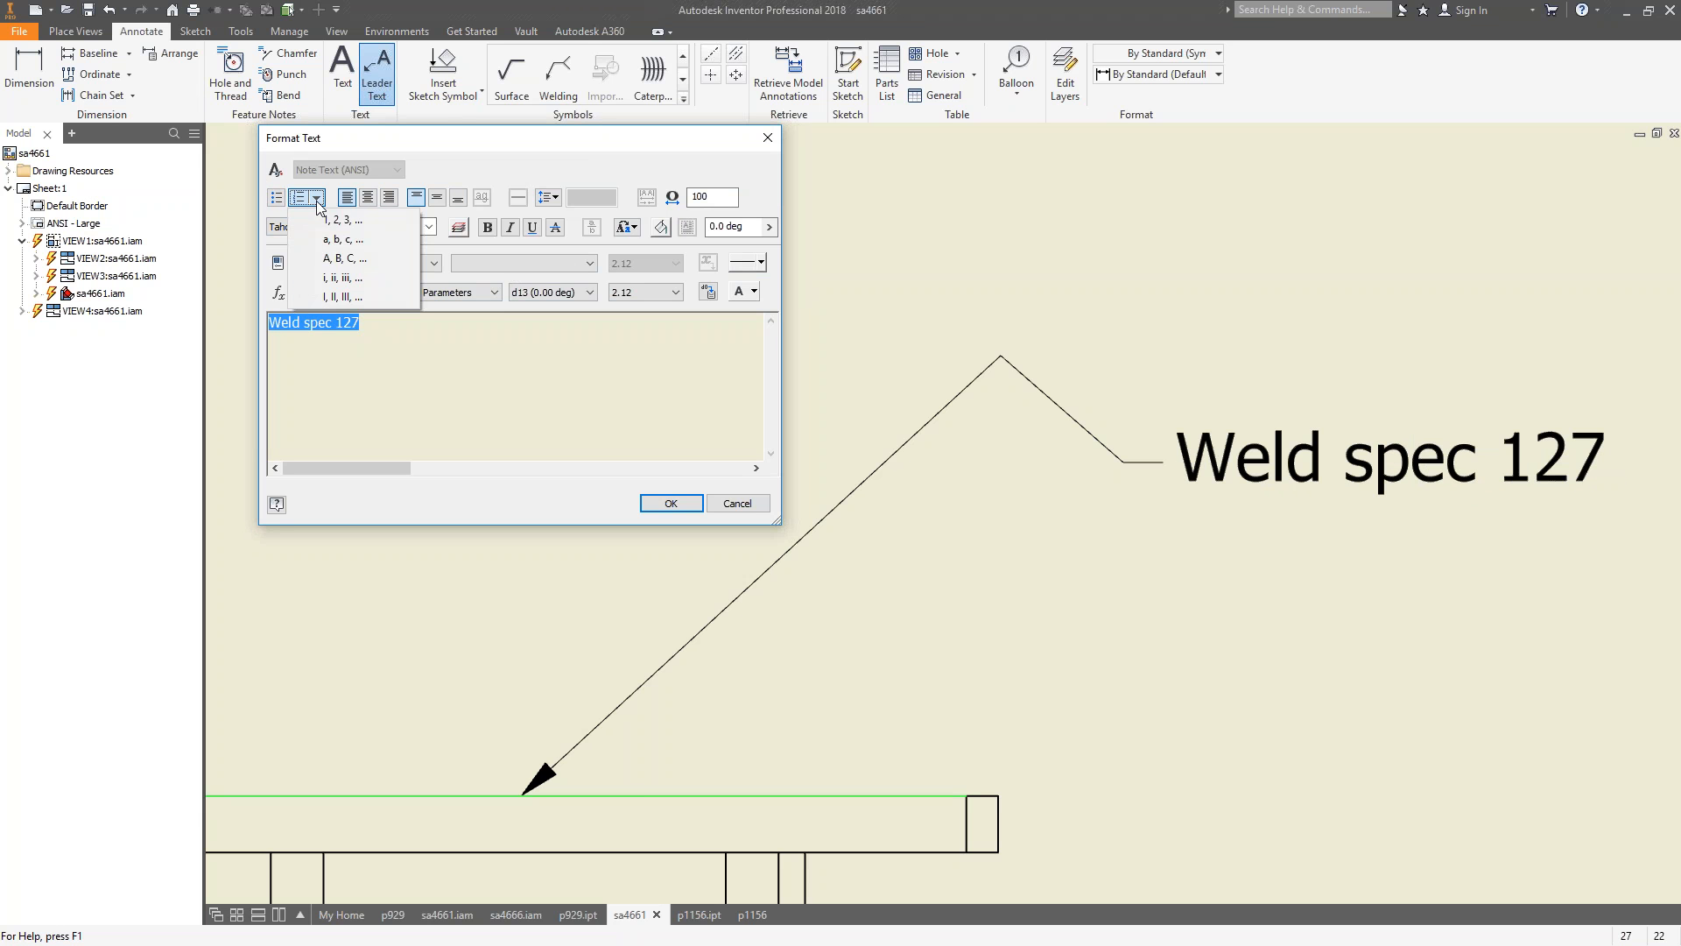
{"action": "left_click", "coordinate": [534, 321]}
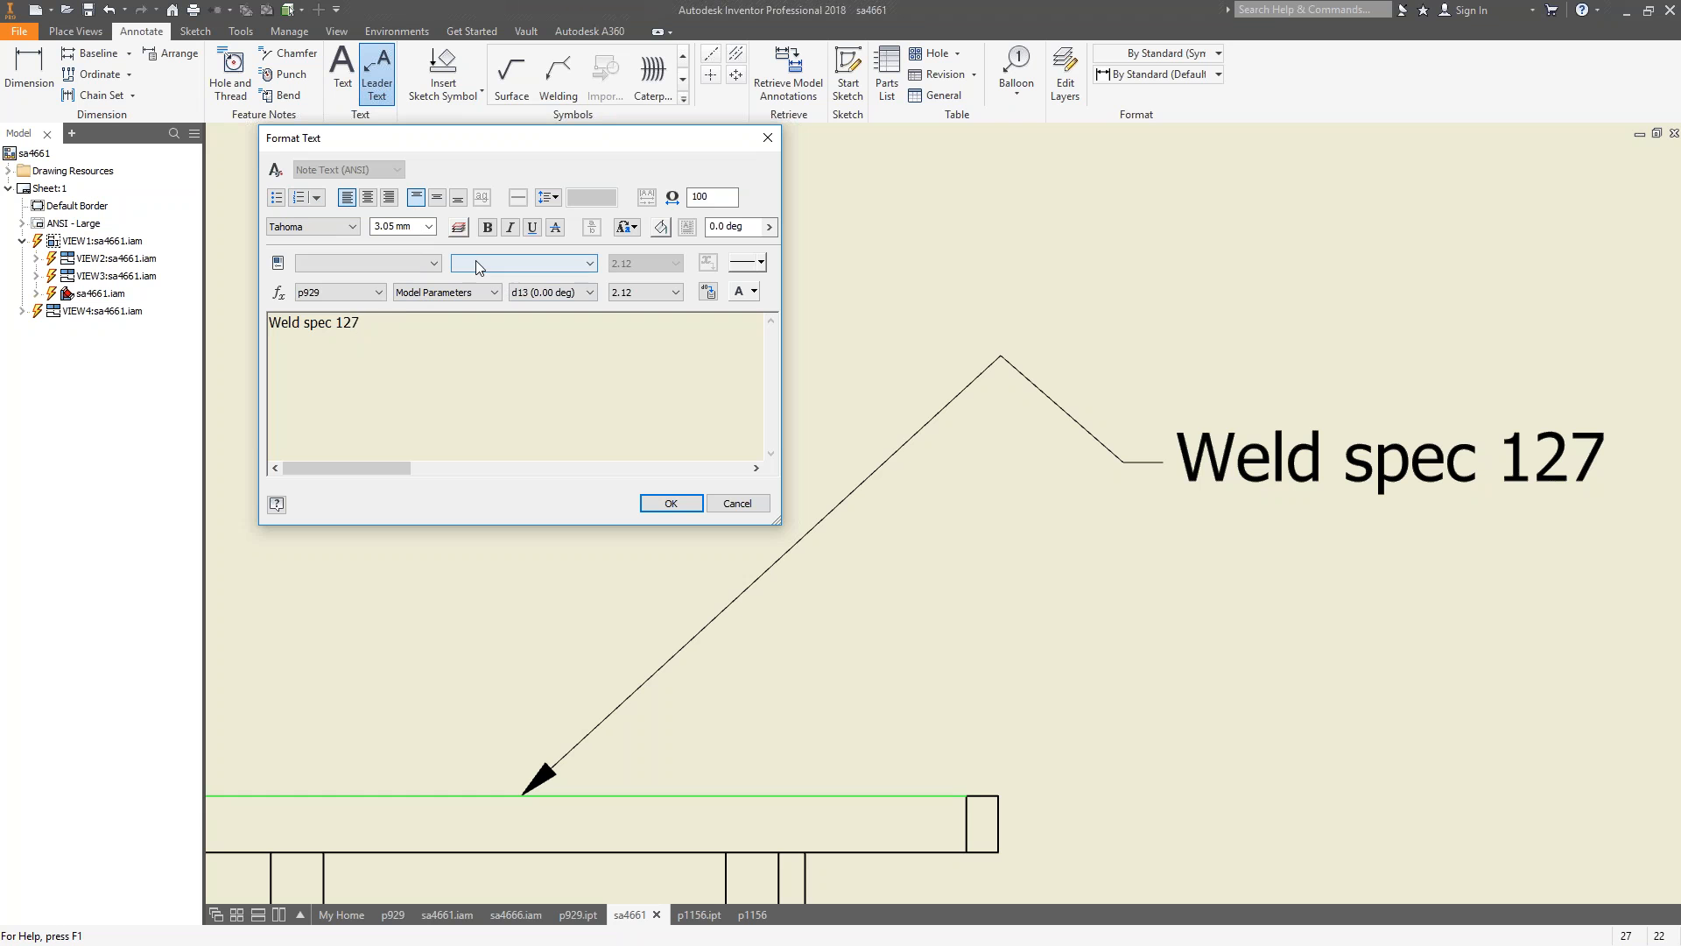
{"action": "left_click_drag", "start_coordinate": [371, 324], "coordinate": [244, 326]}
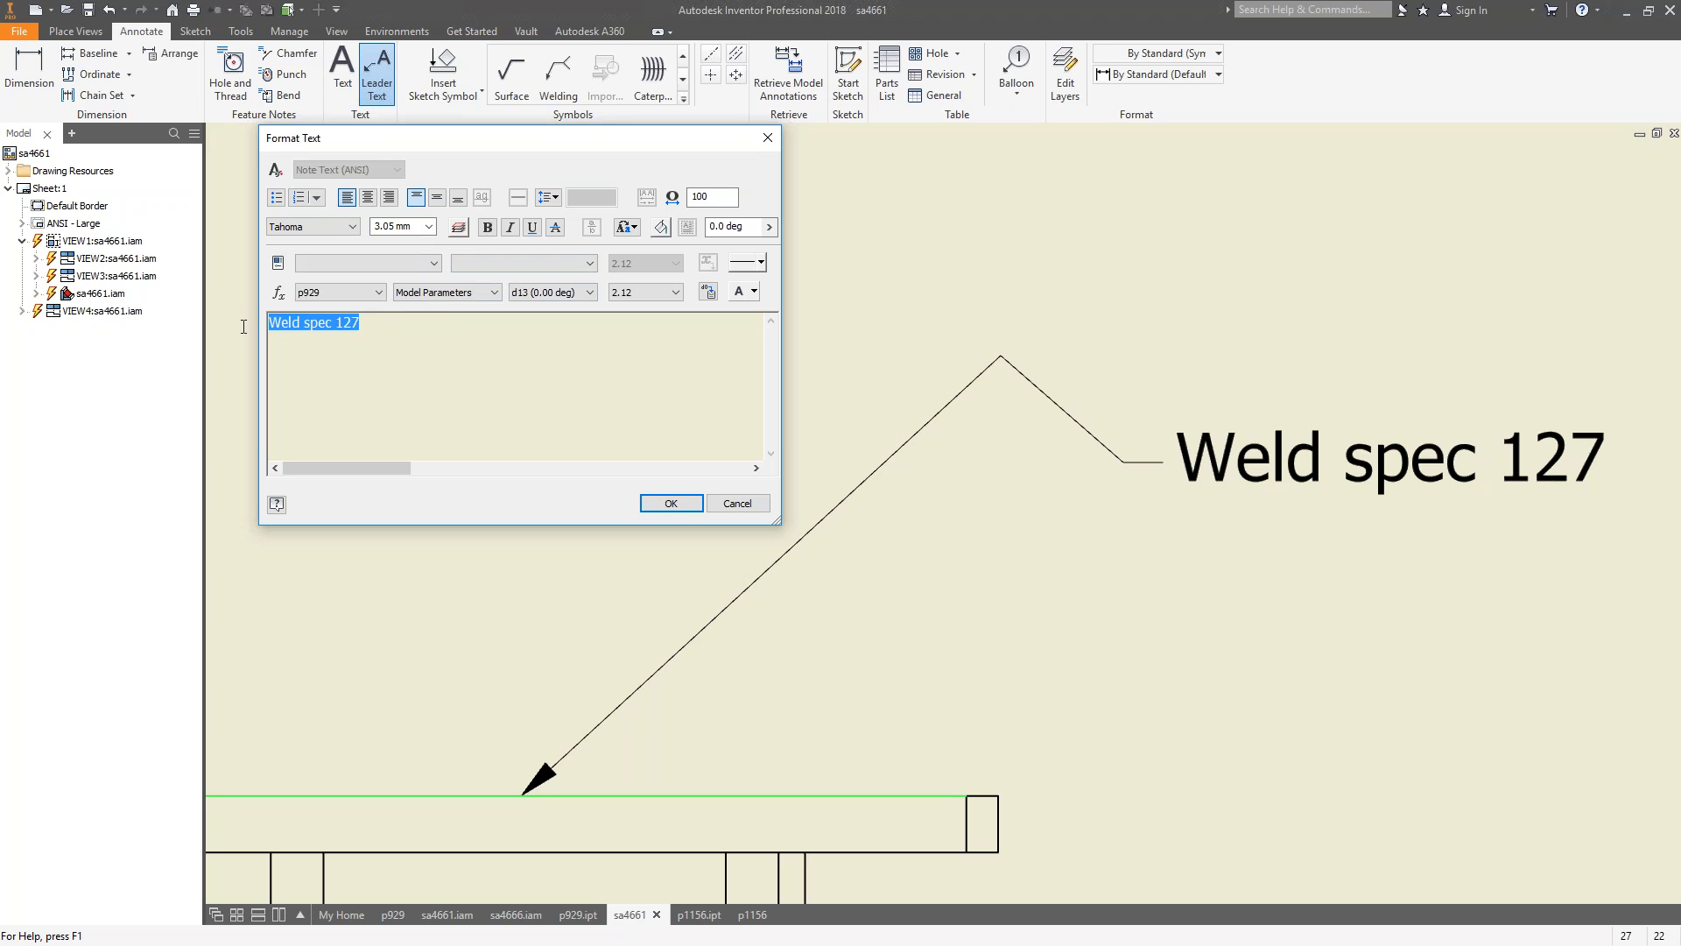
{"action": "left_click", "coordinate": [375, 322]}
Examine the Model and User Parameters types and the list of components that can supply parameters for the leader note.
{"action": "left_click", "coordinate": [496, 292]}
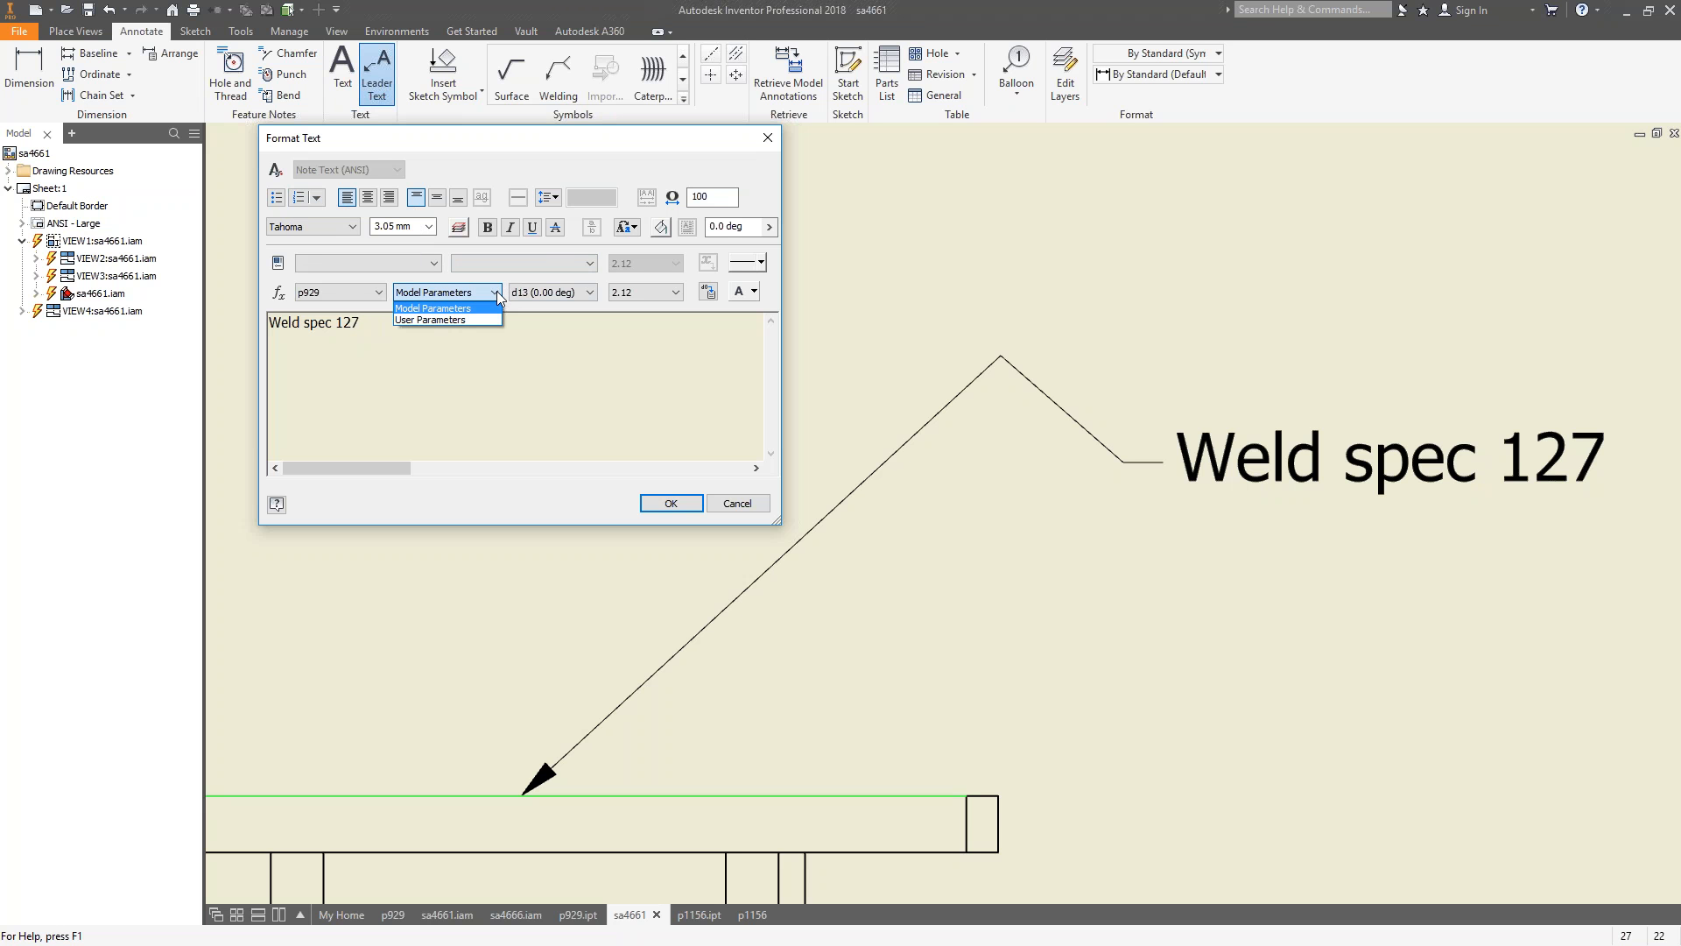
{"action": "left_click", "coordinate": [443, 319]}
{"action": "left_click", "coordinate": [601, 374]}
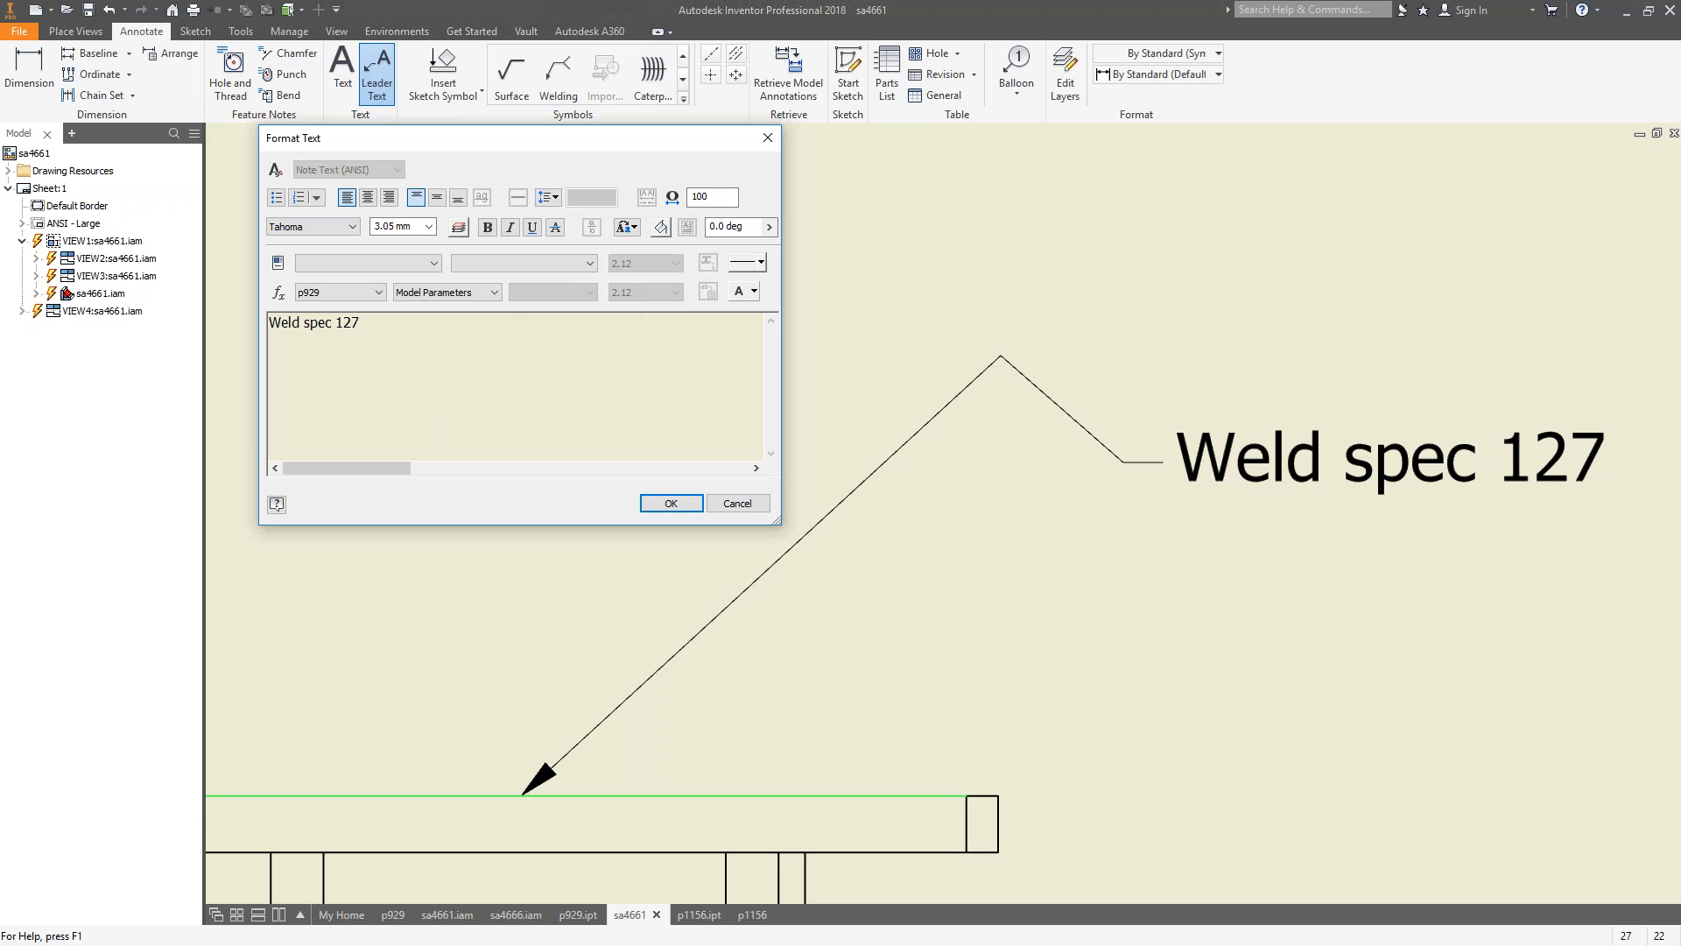
{"action": "left_click", "coordinate": [494, 291]}
{"action": "left_click", "coordinate": [435, 308]}
{"action": "left_click", "coordinate": [380, 292]}
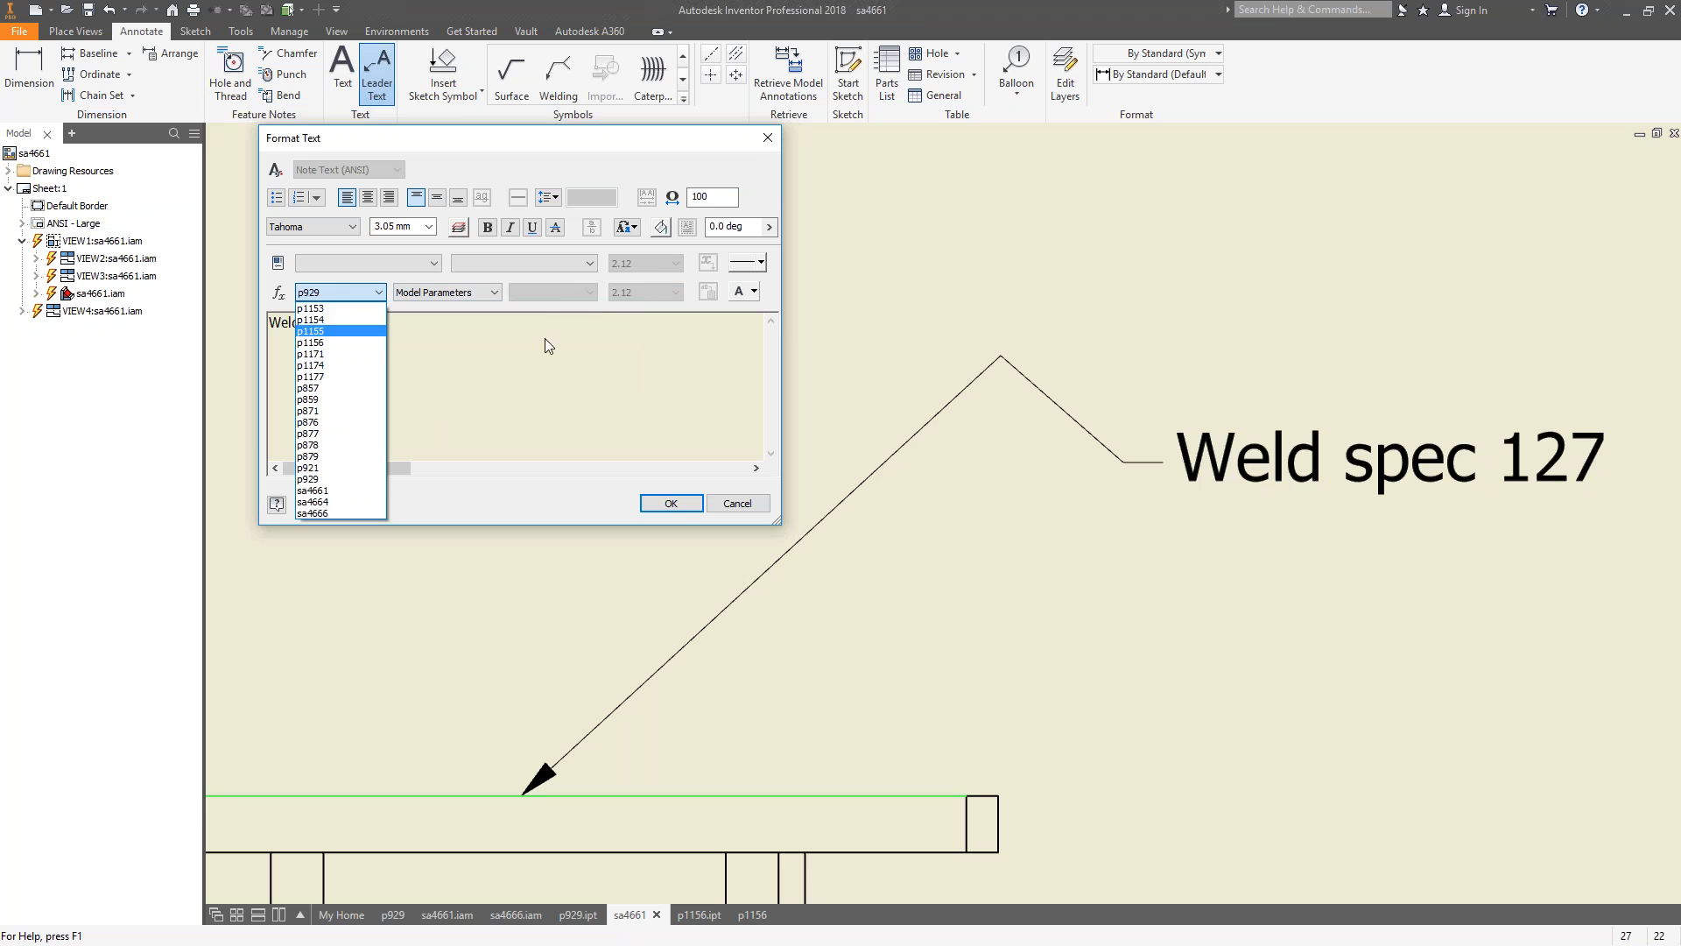
{"action": "left_click", "coordinate": [720, 342]}
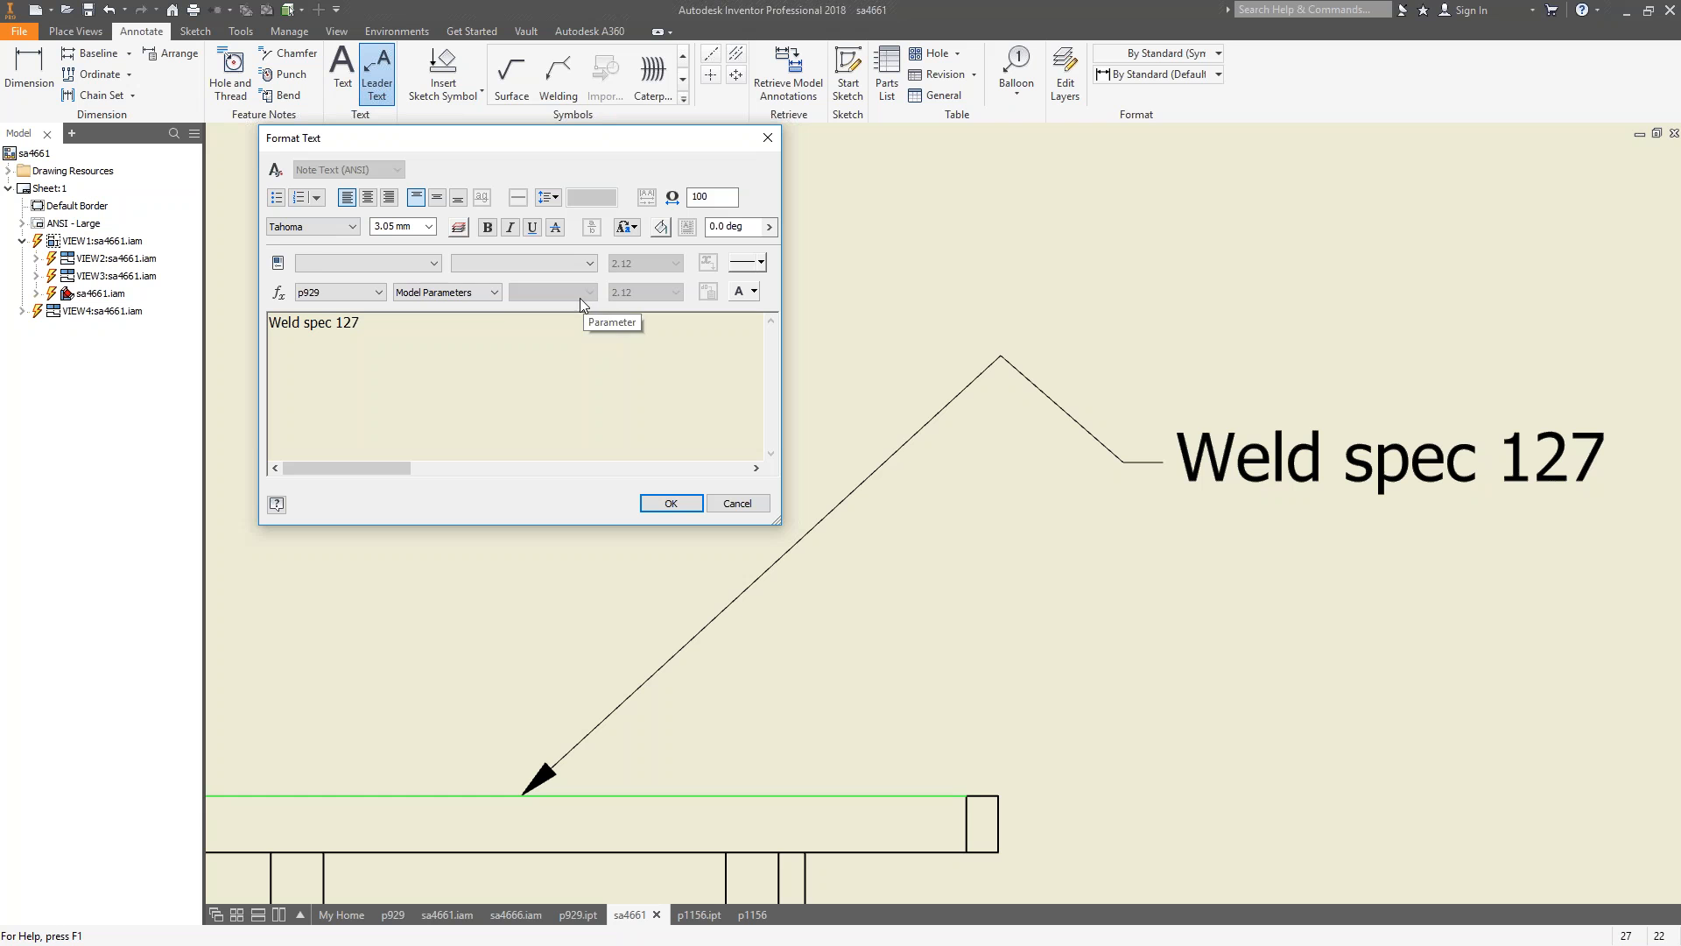
{"action": "left_click", "coordinate": [438, 292]}
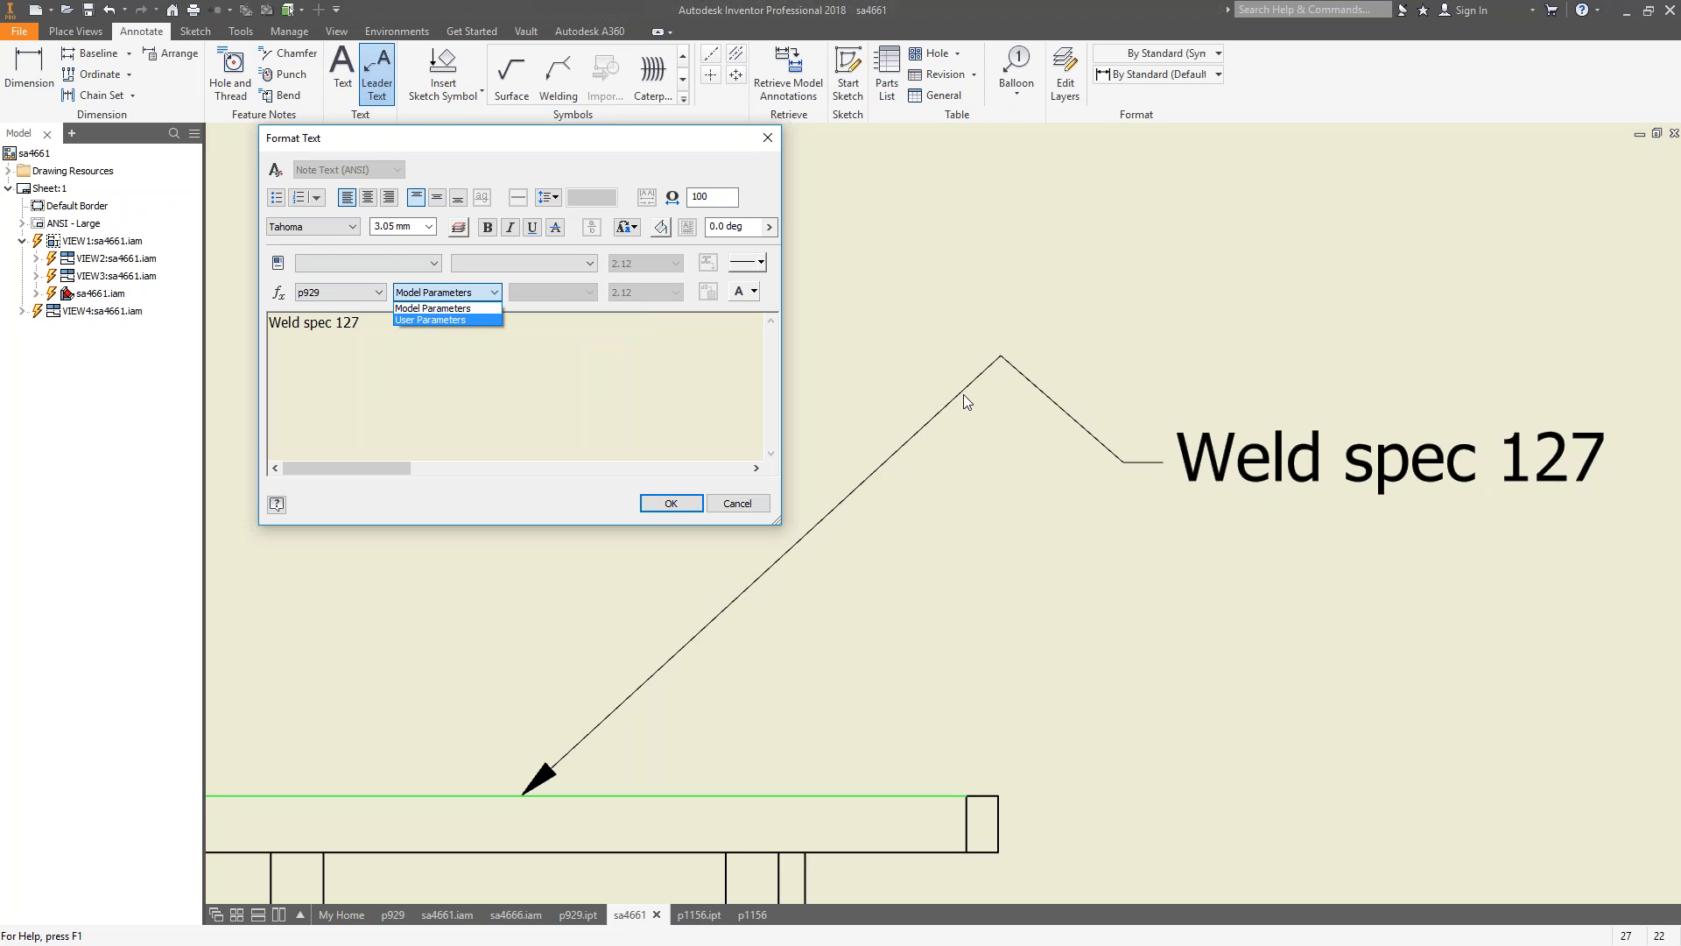
{"action": "left_click", "coordinate": [701, 348]}
Accept the leader note, and move its text higher and its bend to nearly above the arrowhead.
{"action": "left_click", "coordinate": [671, 504]}
{"action": "scroll", "coordinate": [1185, 544], "scroll_direction": "down", "scroll_amount": 5}
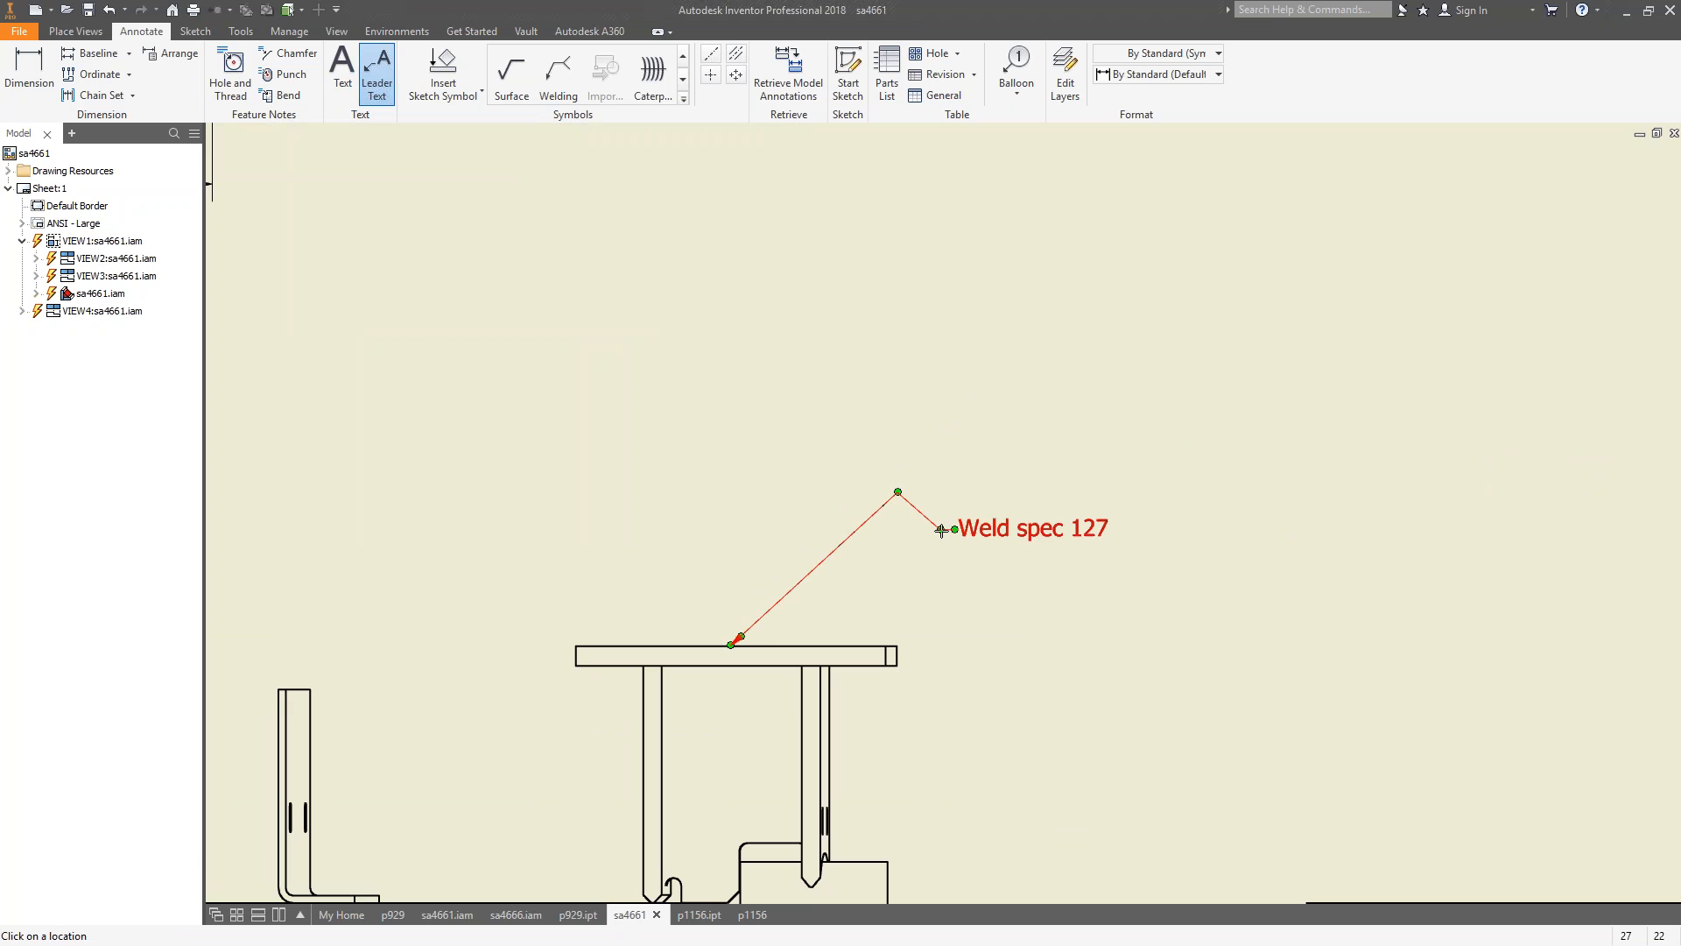
{"action": "key", "text": "Escape"}
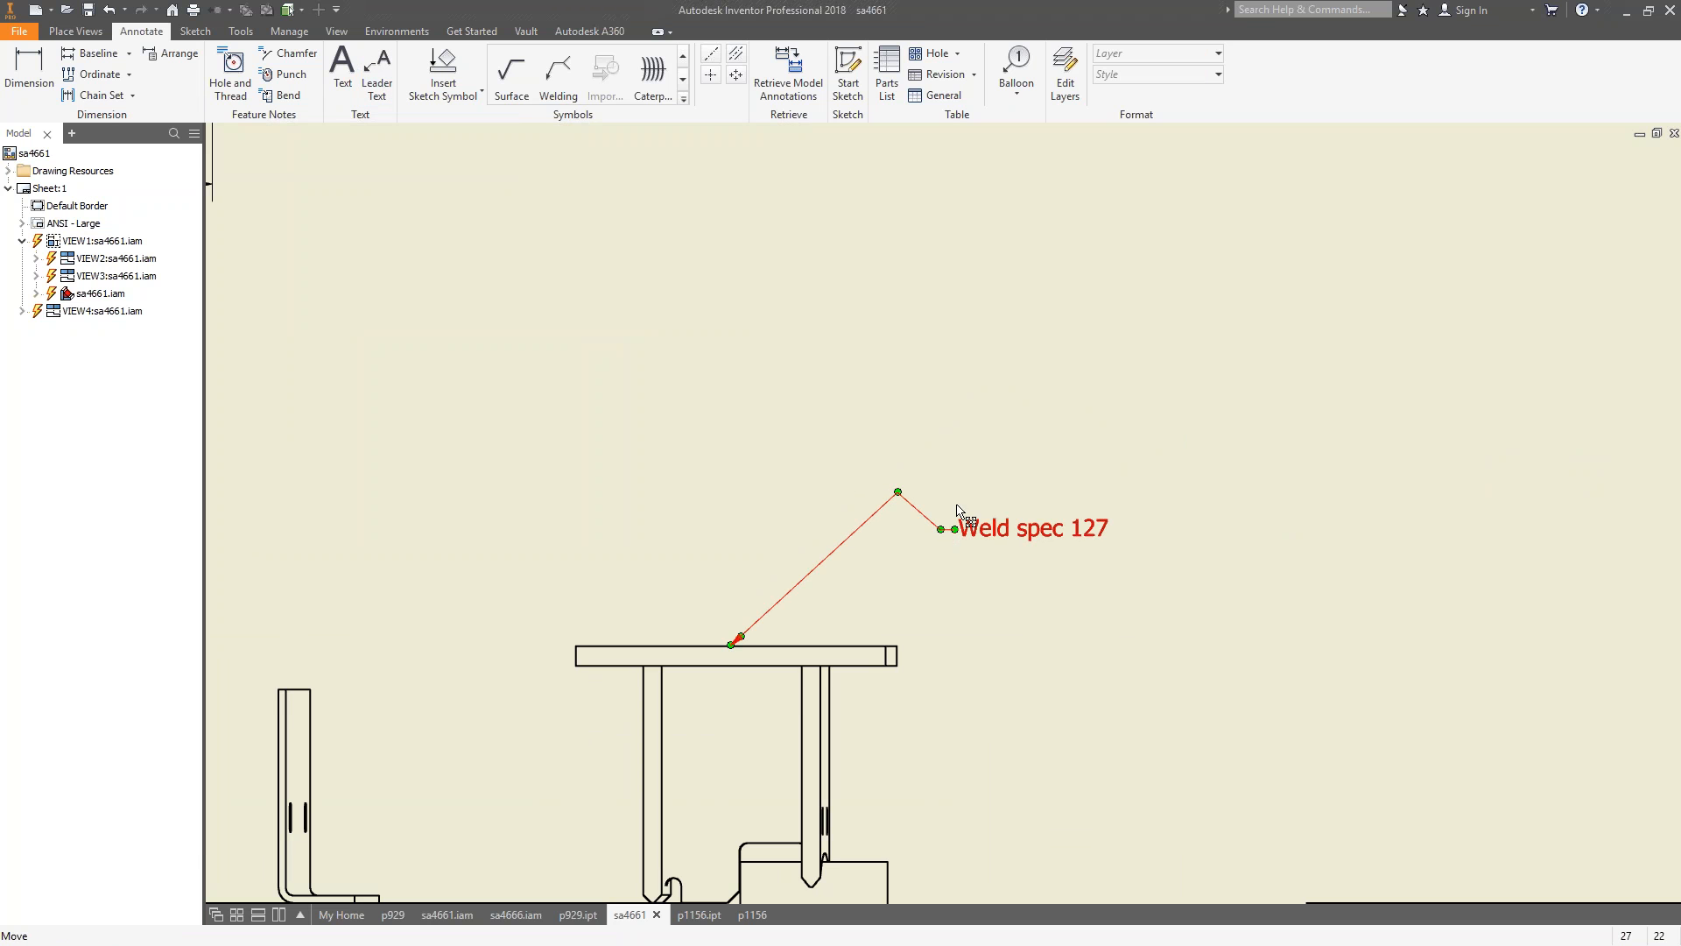
{"action": "left_click_drag", "start_coordinate": [950, 530], "coordinate": [932, 390]}
{"action": "left_click_drag", "start_coordinate": [902, 494], "coordinate": [760, 470]}
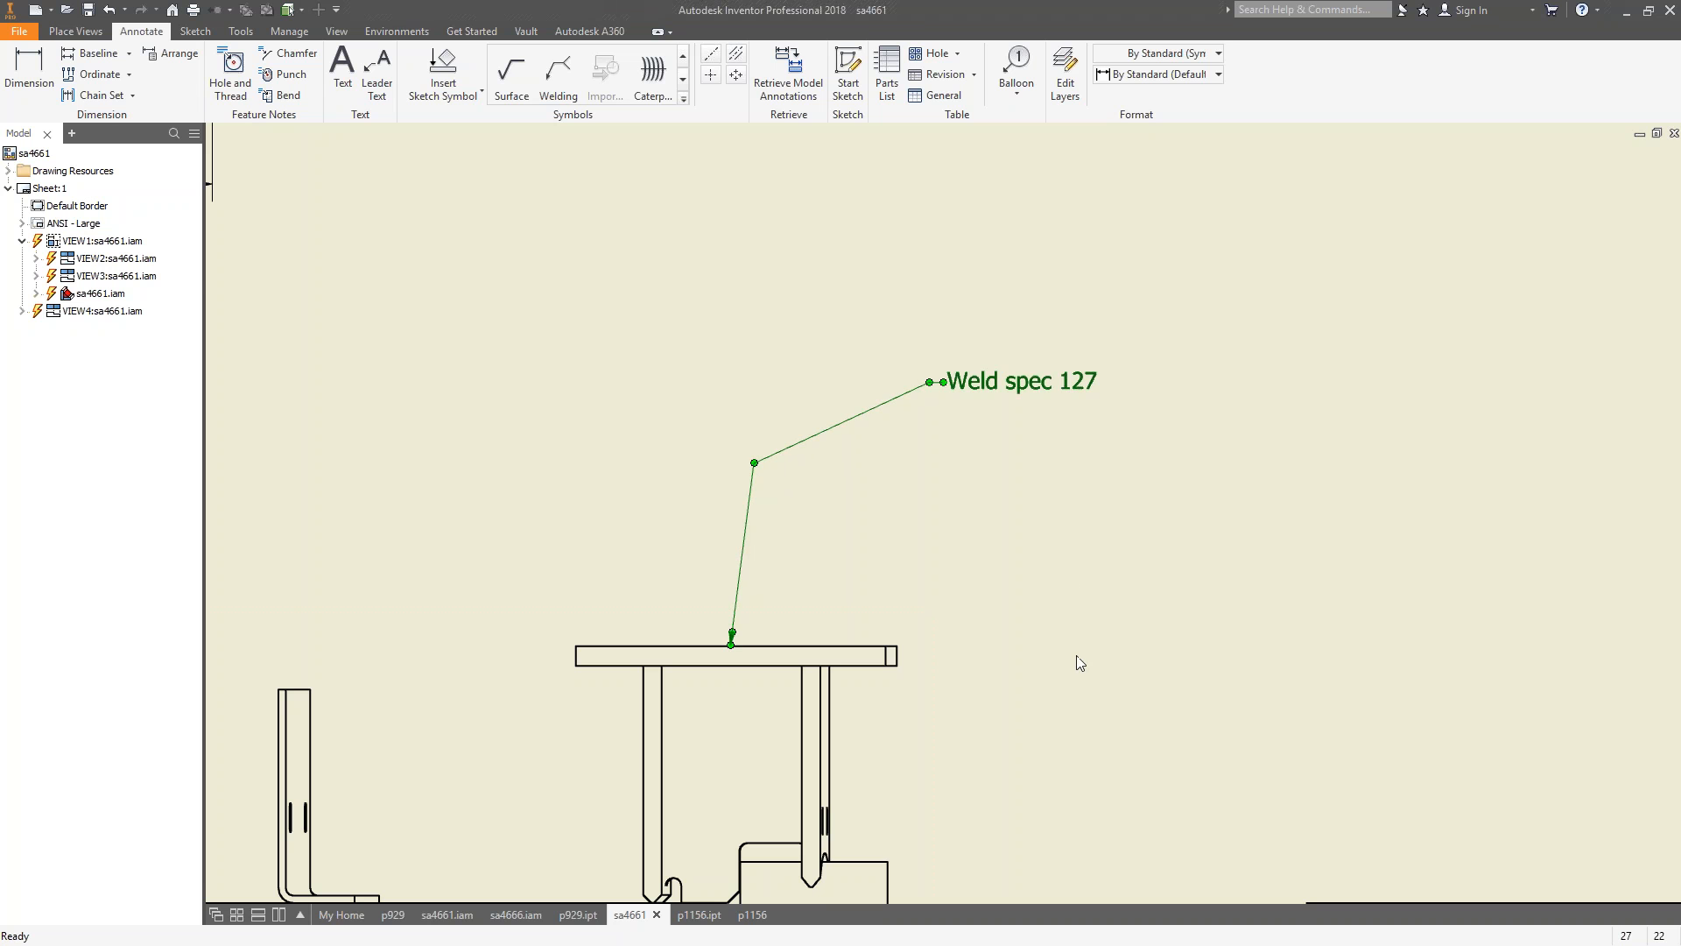
Place a text box between the dimensioned upper view and the isometric view and paste the "Many manufacturers wrestle with product lines" paragraph.
{"action": "middle_click_drag", "start_coordinate": [612, 208], "coordinate": [635, 300]}
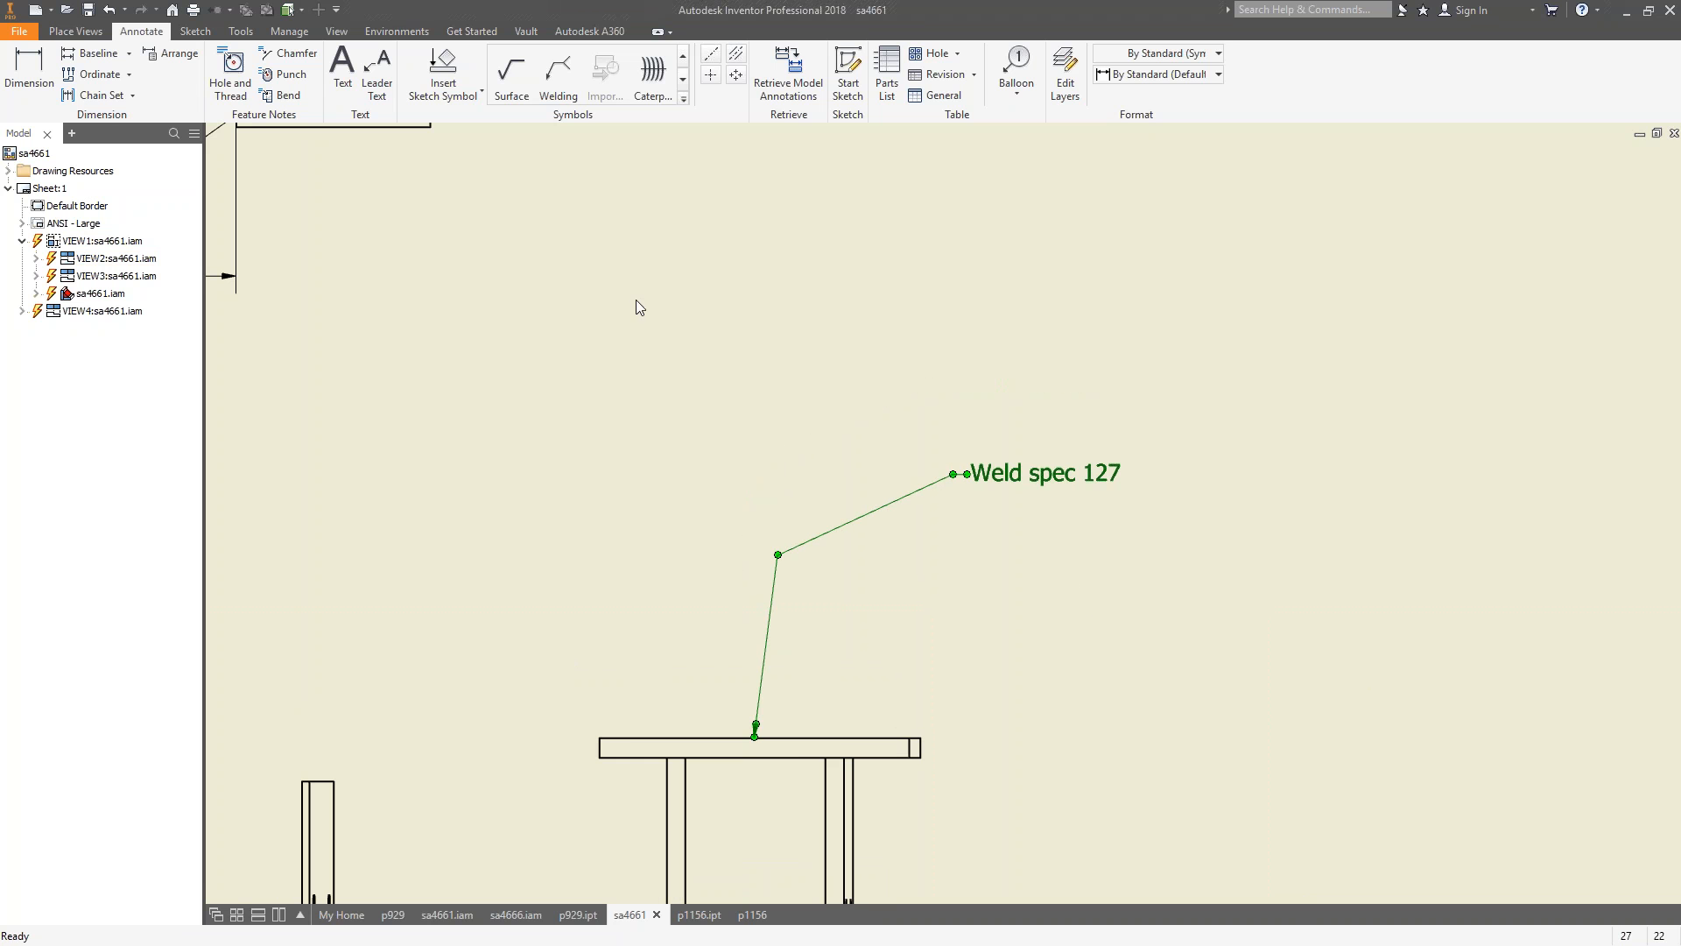
{"action": "left_click", "coordinate": [343, 70]}
{"action": "scroll", "coordinate": [971, 311], "scroll_direction": "down", "scroll_amount": 3}
{"action": "middle_click_drag", "start_coordinate": [971, 311], "coordinate": [918, 598]}
{"action": "left_click", "coordinate": [870, 411]}
{"action": "left_click", "coordinate": [1331, 567]}
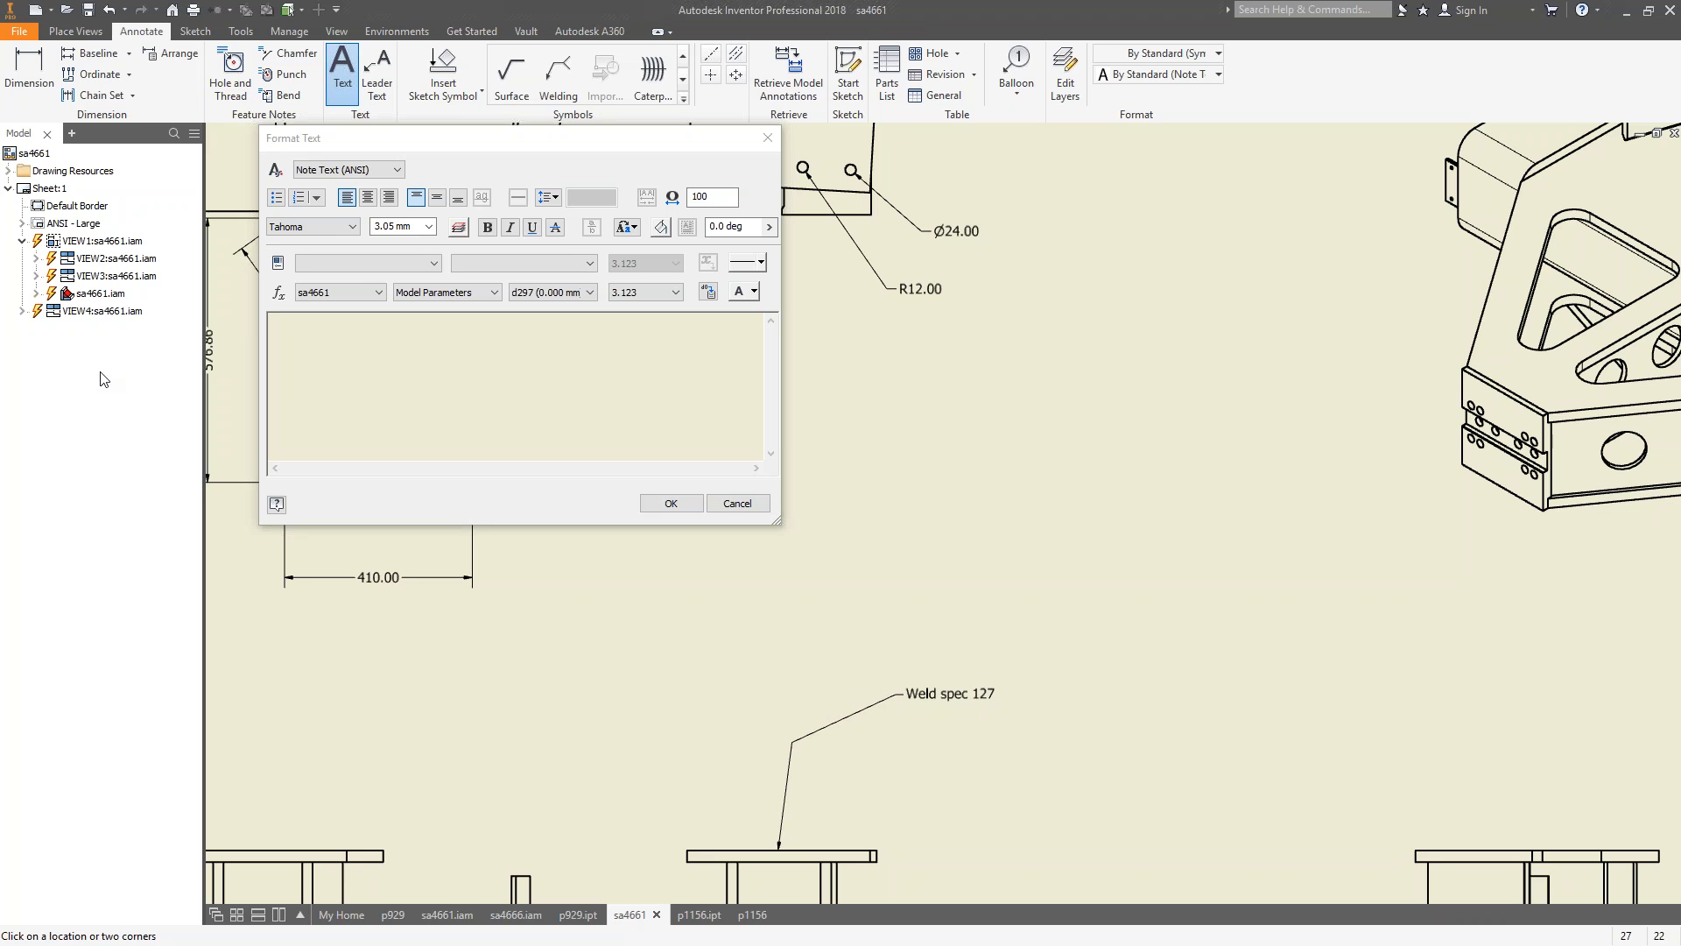
{"action": "right_click", "coordinate": [412, 355]}
{"action": "left_click", "coordinate": [453, 449]}
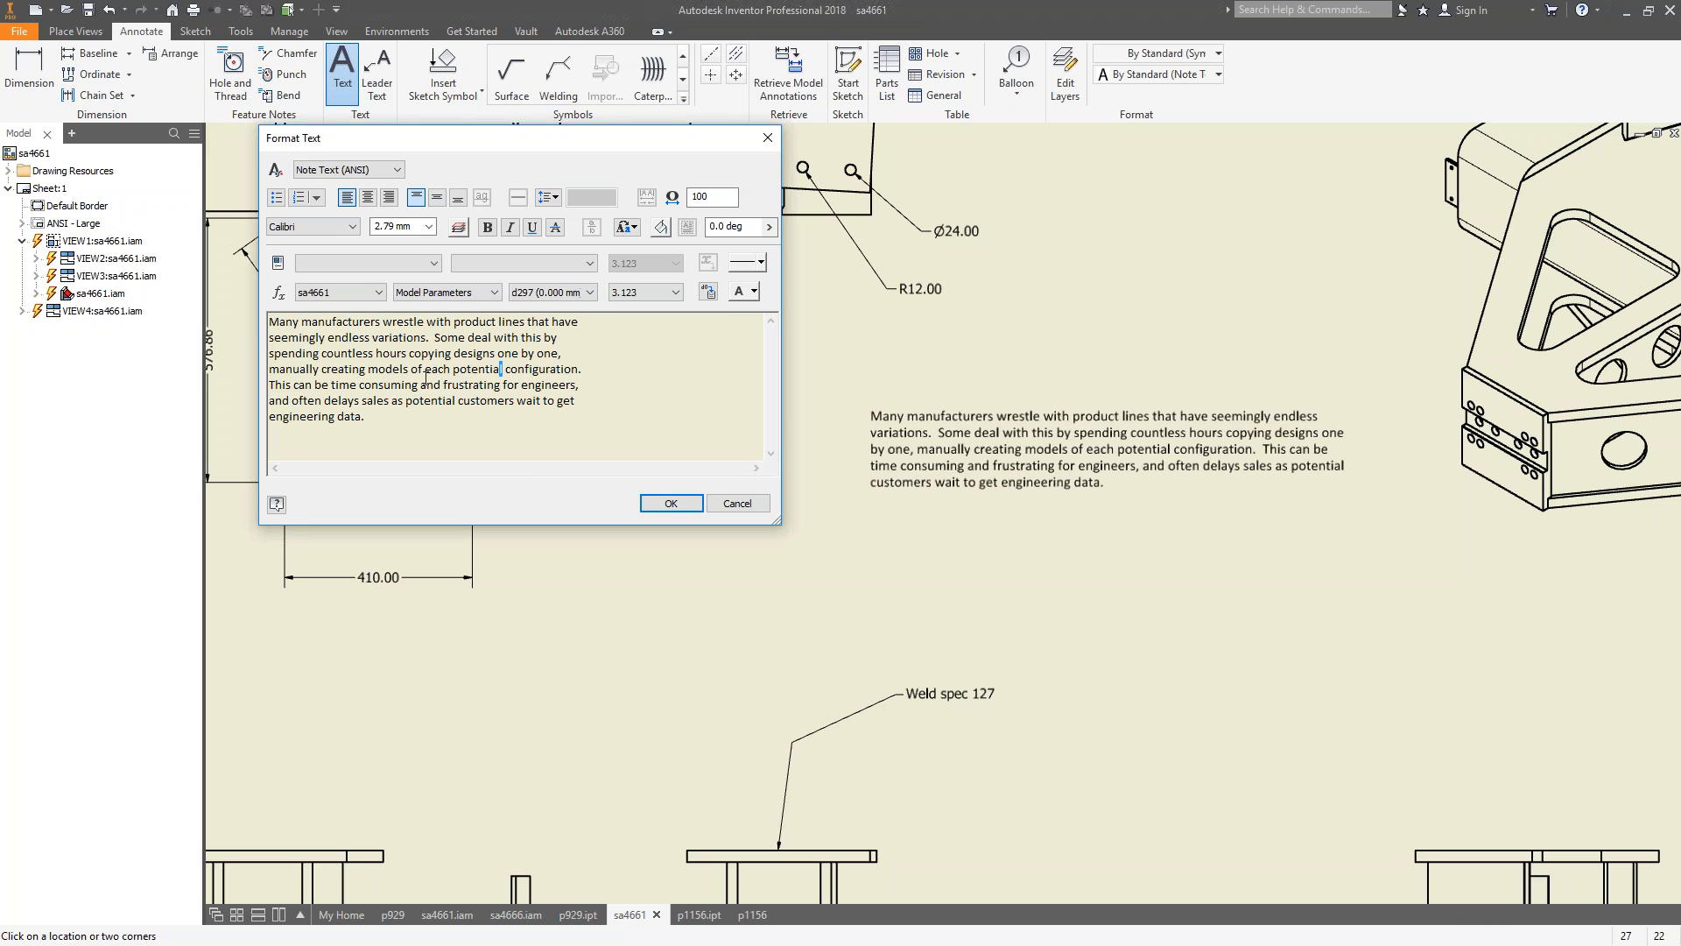
Try bold, italic and underline on the whole pasted paragraph and remove all three formats again.
{"action": "left_click_drag", "start_coordinate": [368, 417], "coordinate": [477, 304]}
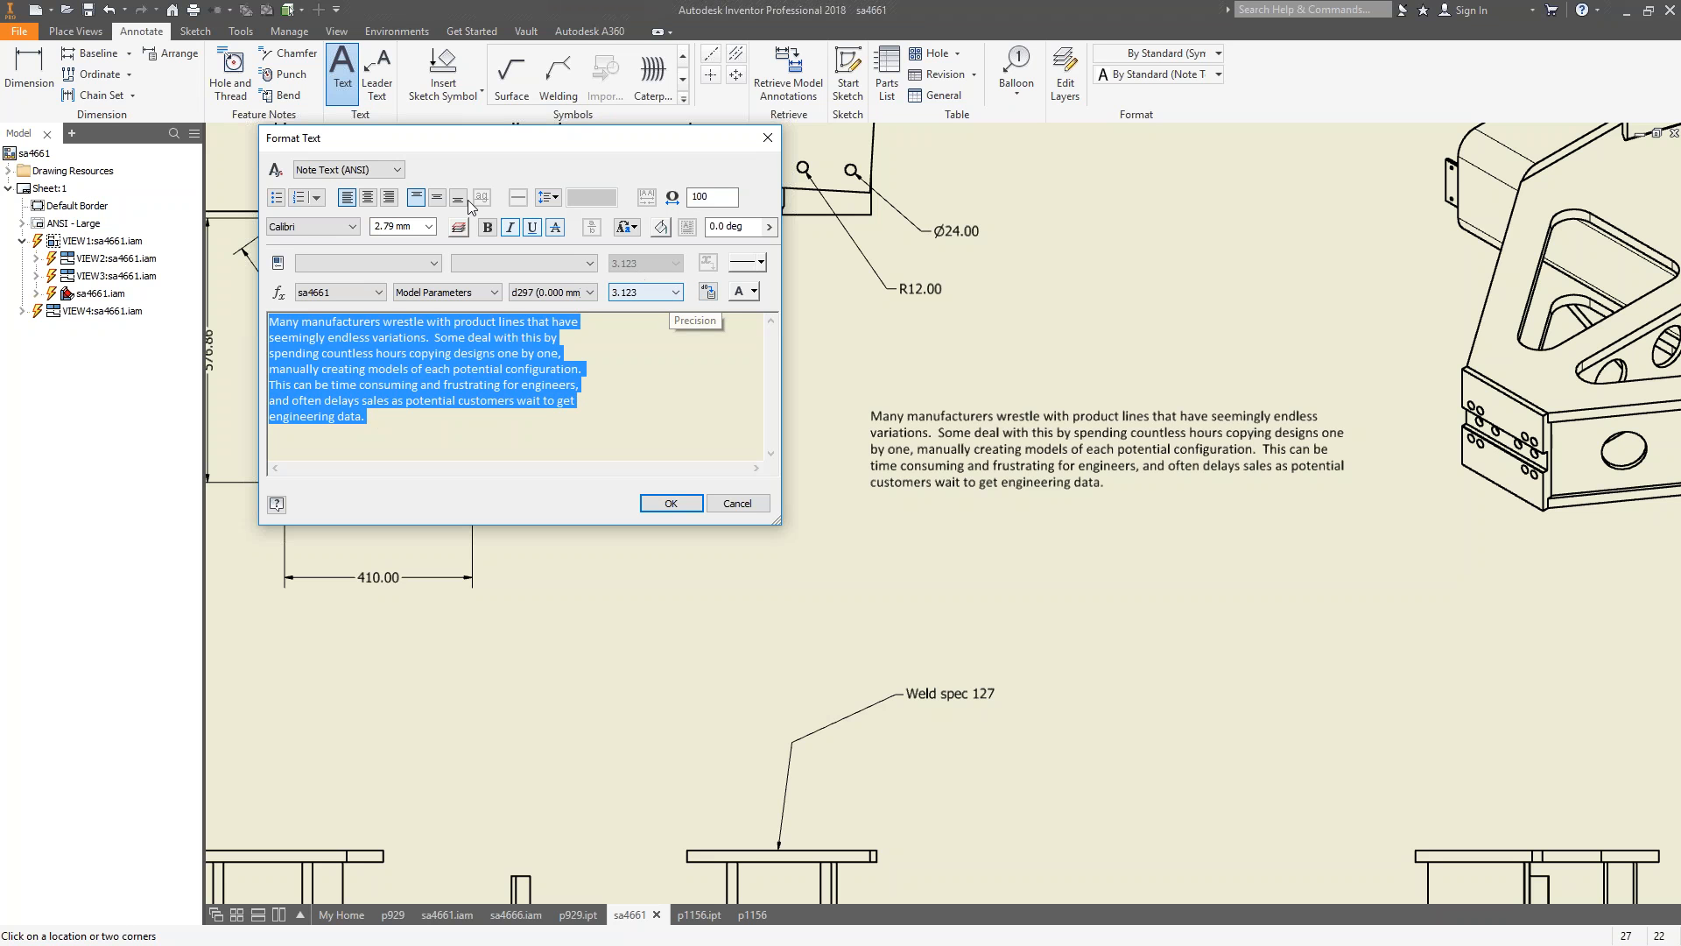
{"action": "left_click", "coordinate": [487, 226]}
{"action": "left_click", "coordinate": [510, 227]}
{"action": "left_click", "coordinate": [532, 227]}
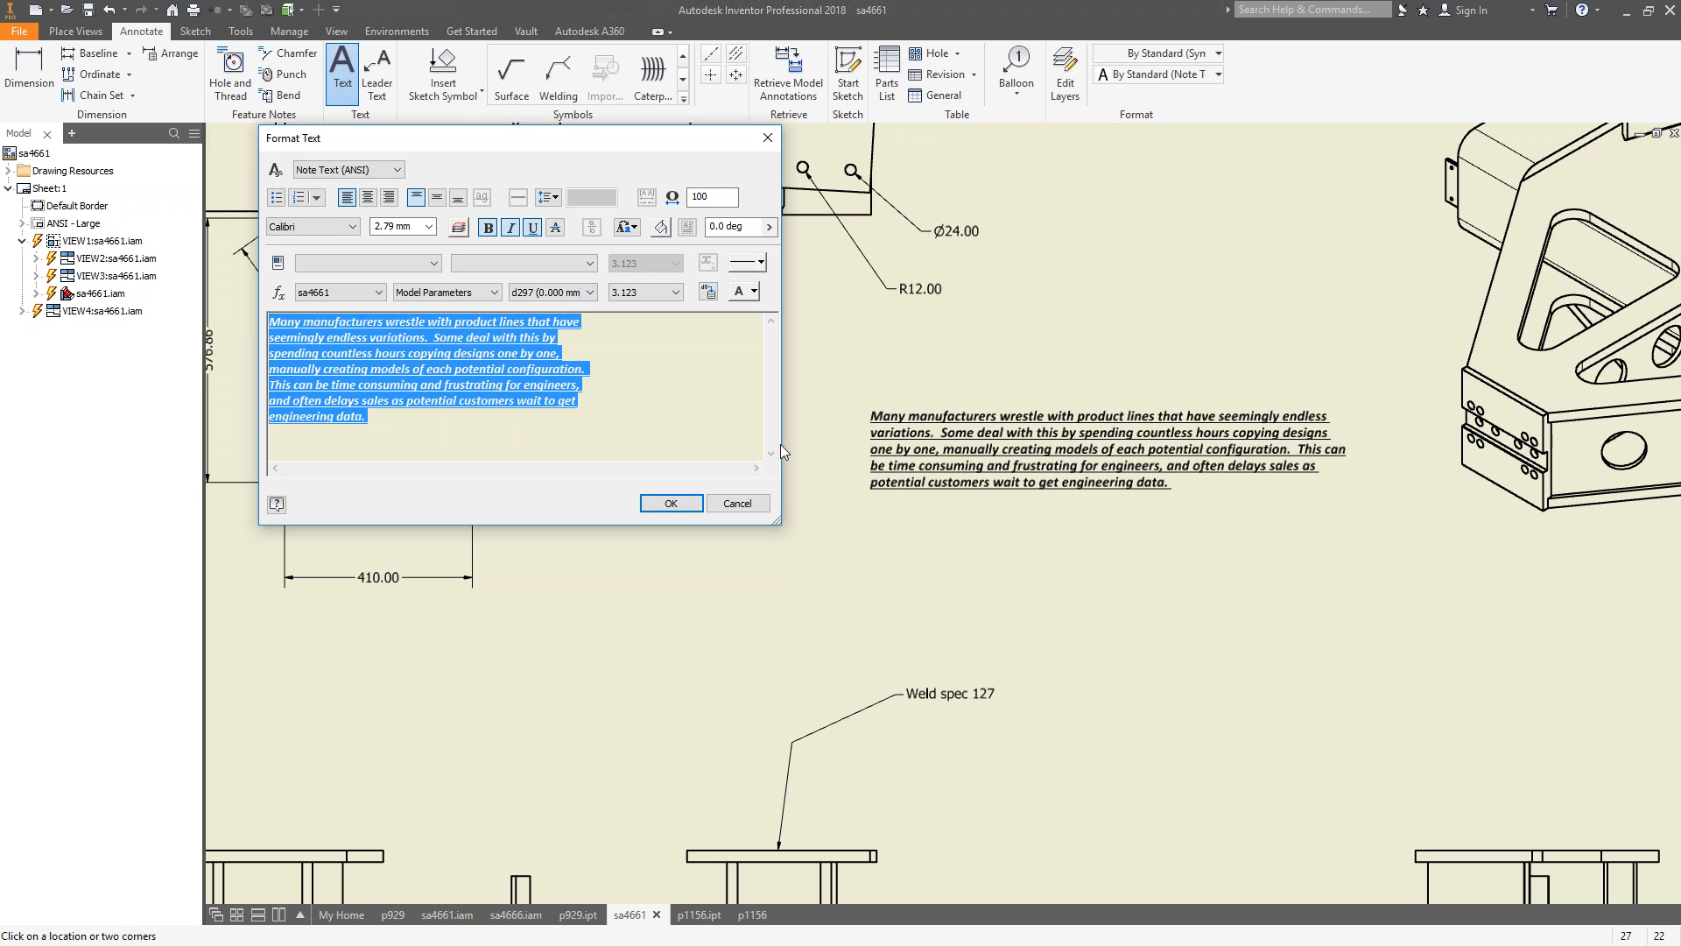
{"action": "left_click", "coordinate": [528, 227]}
{"action": "left_click", "coordinate": [511, 228]}
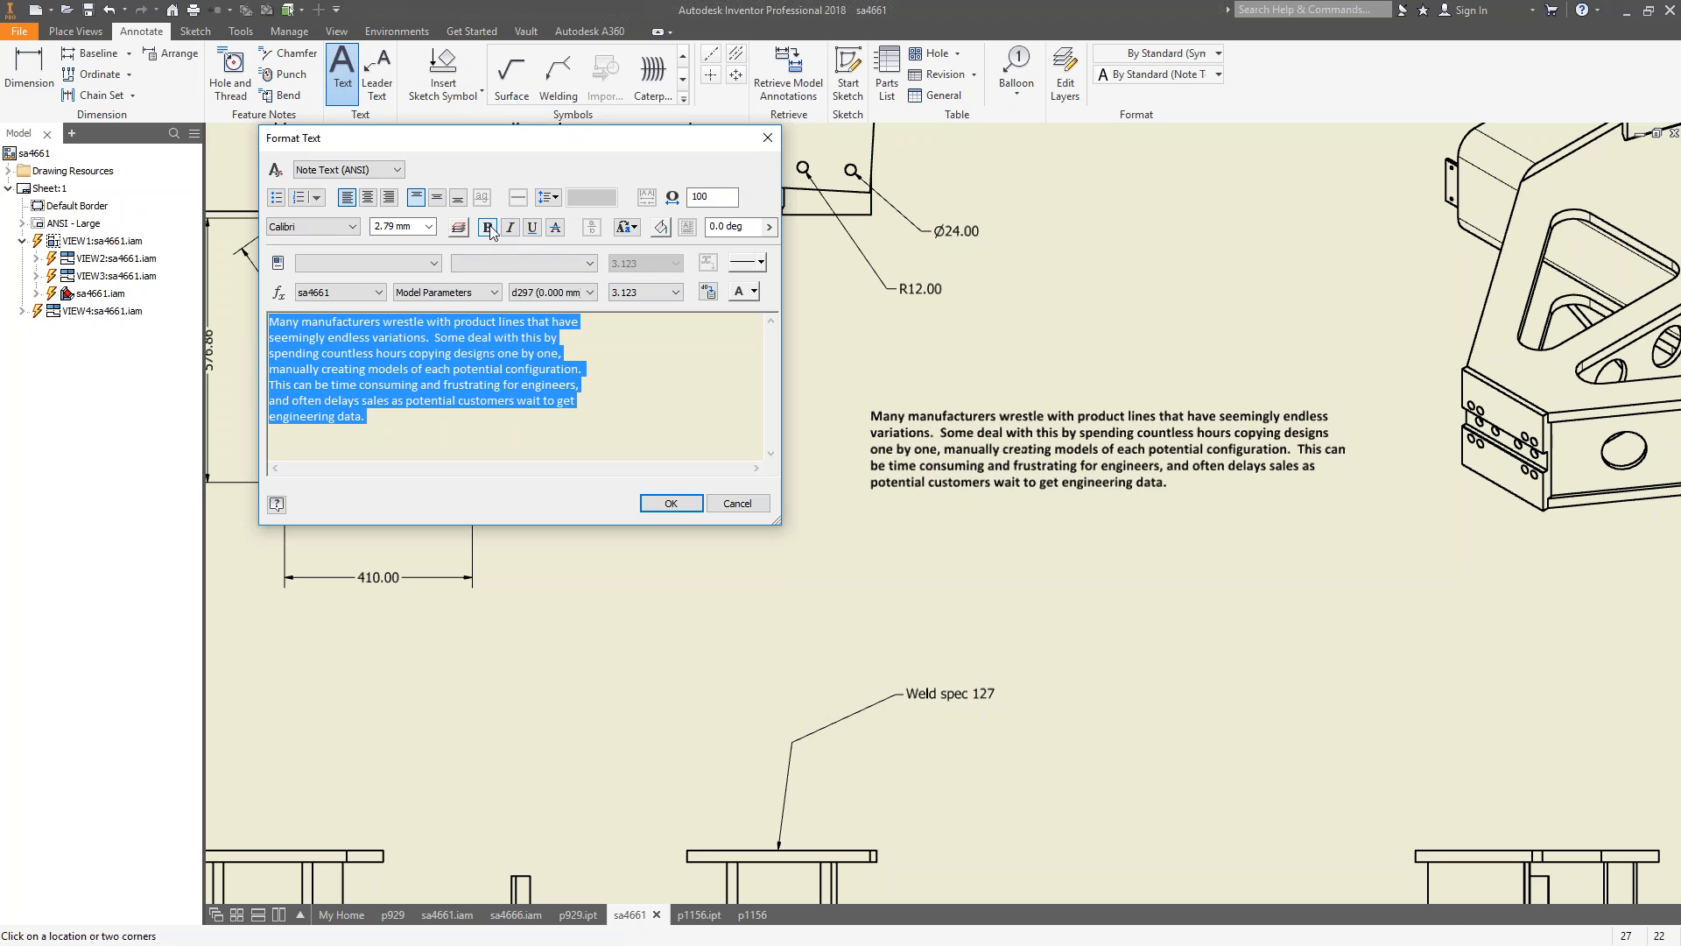
{"action": "left_click", "coordinate": [487, 226]}
Add the misspelled word "assembbblly" at the end of the pasted paragraph.
{"action": "left_click", "coordinate": [270, 400]}
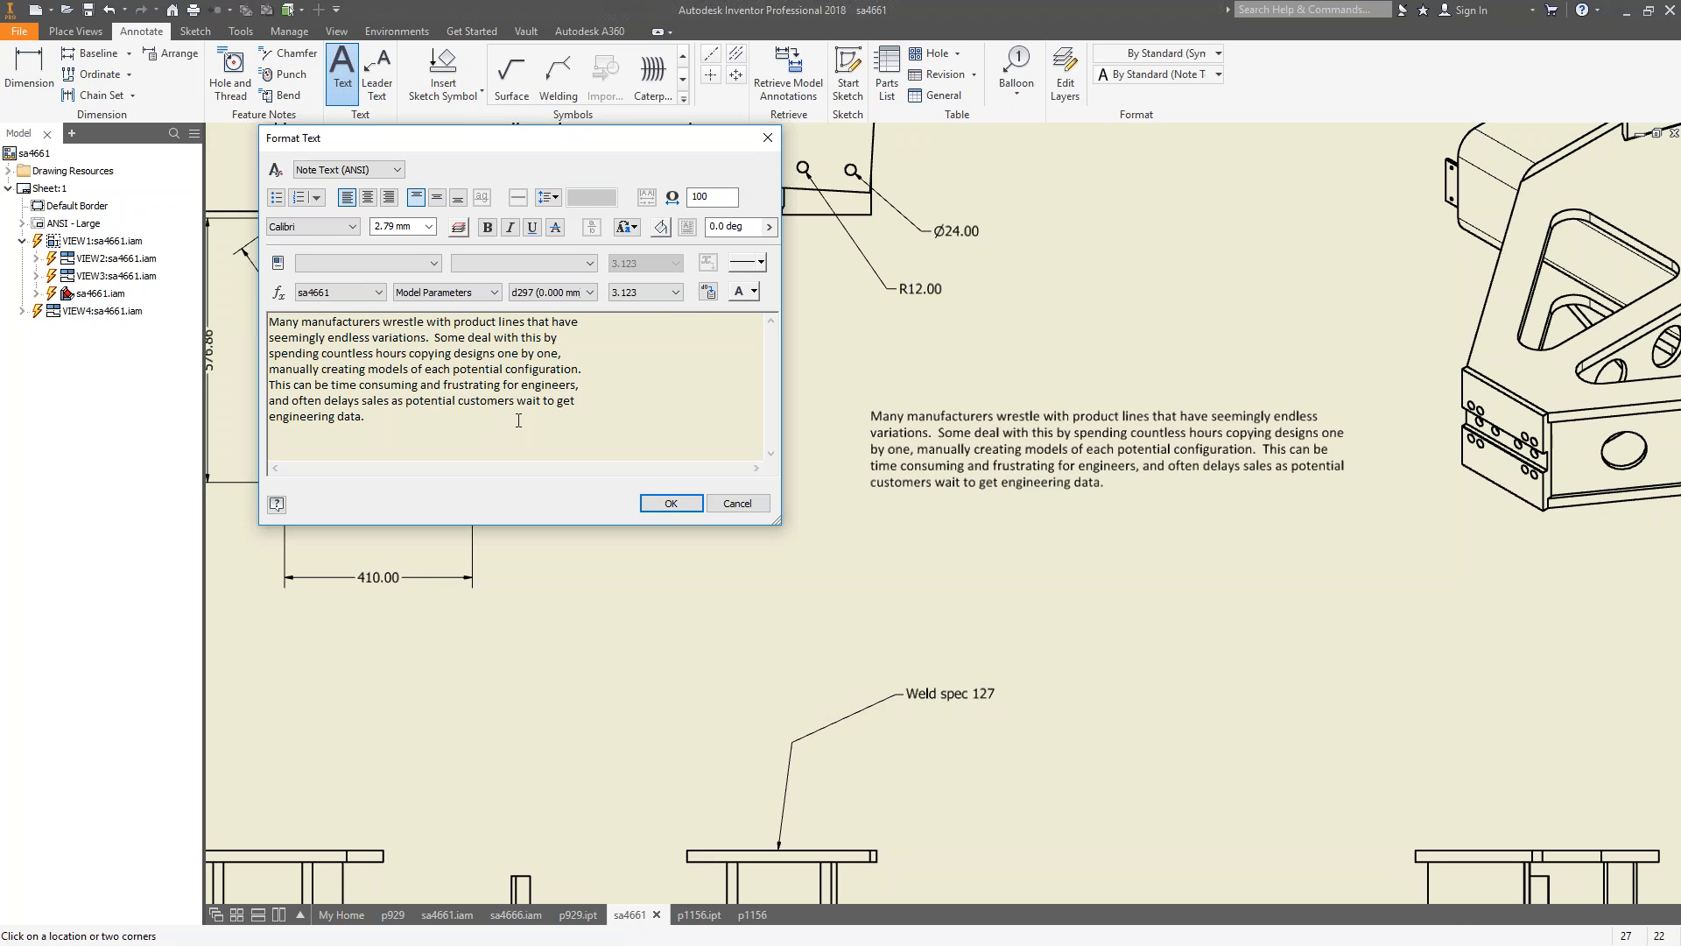
{"action": "type", "text": "assembl"}
{"action": "type", "text": "ly"}
{"action": "left_click", "coordinate": [408, 418]}
{"action": "type", "text": "bb"}
{"action": "left_click", "coordinate": [466, 424]}
{"action": "right_click", "coordinate": [670, 356]}
{"action": "left_click", "coordinate": [631, 377]}
Look at the text box outline options, delete the whole paragraph and cancel the text note.
{"action": "left_click", "coordinate": [752, 292]}
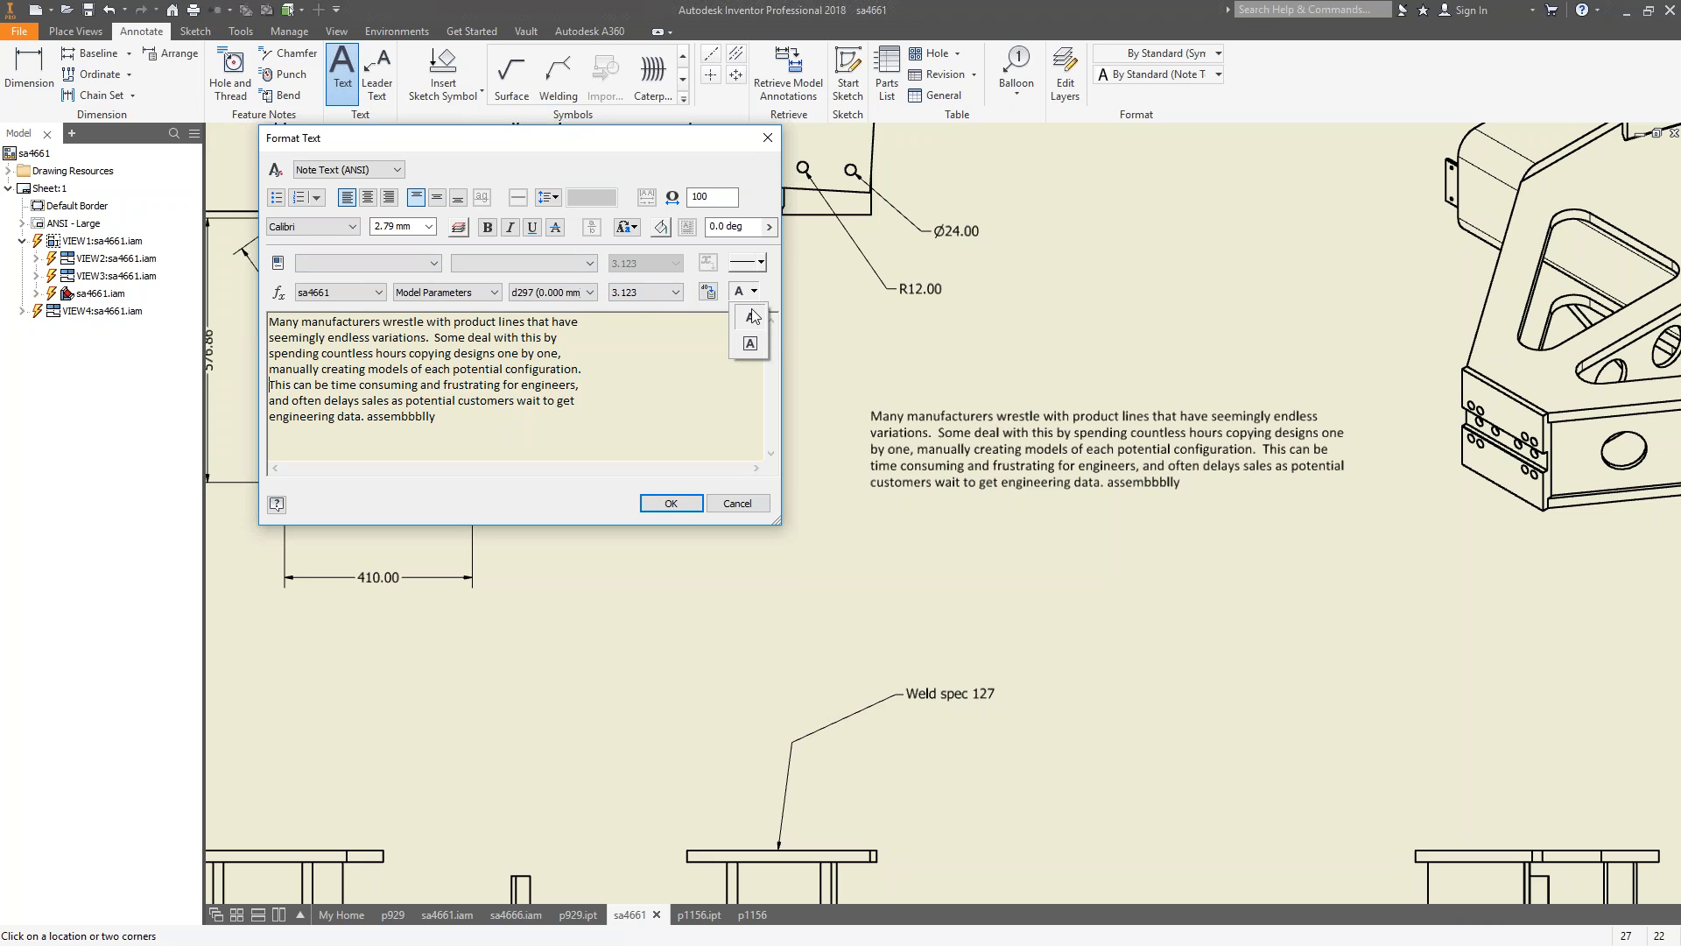
{"action": "left_click", "coordinate": [751, 323]}
{"action": "left_click_drag", "start_coordinate": [473, 420], "coordinate": [230, 287]}
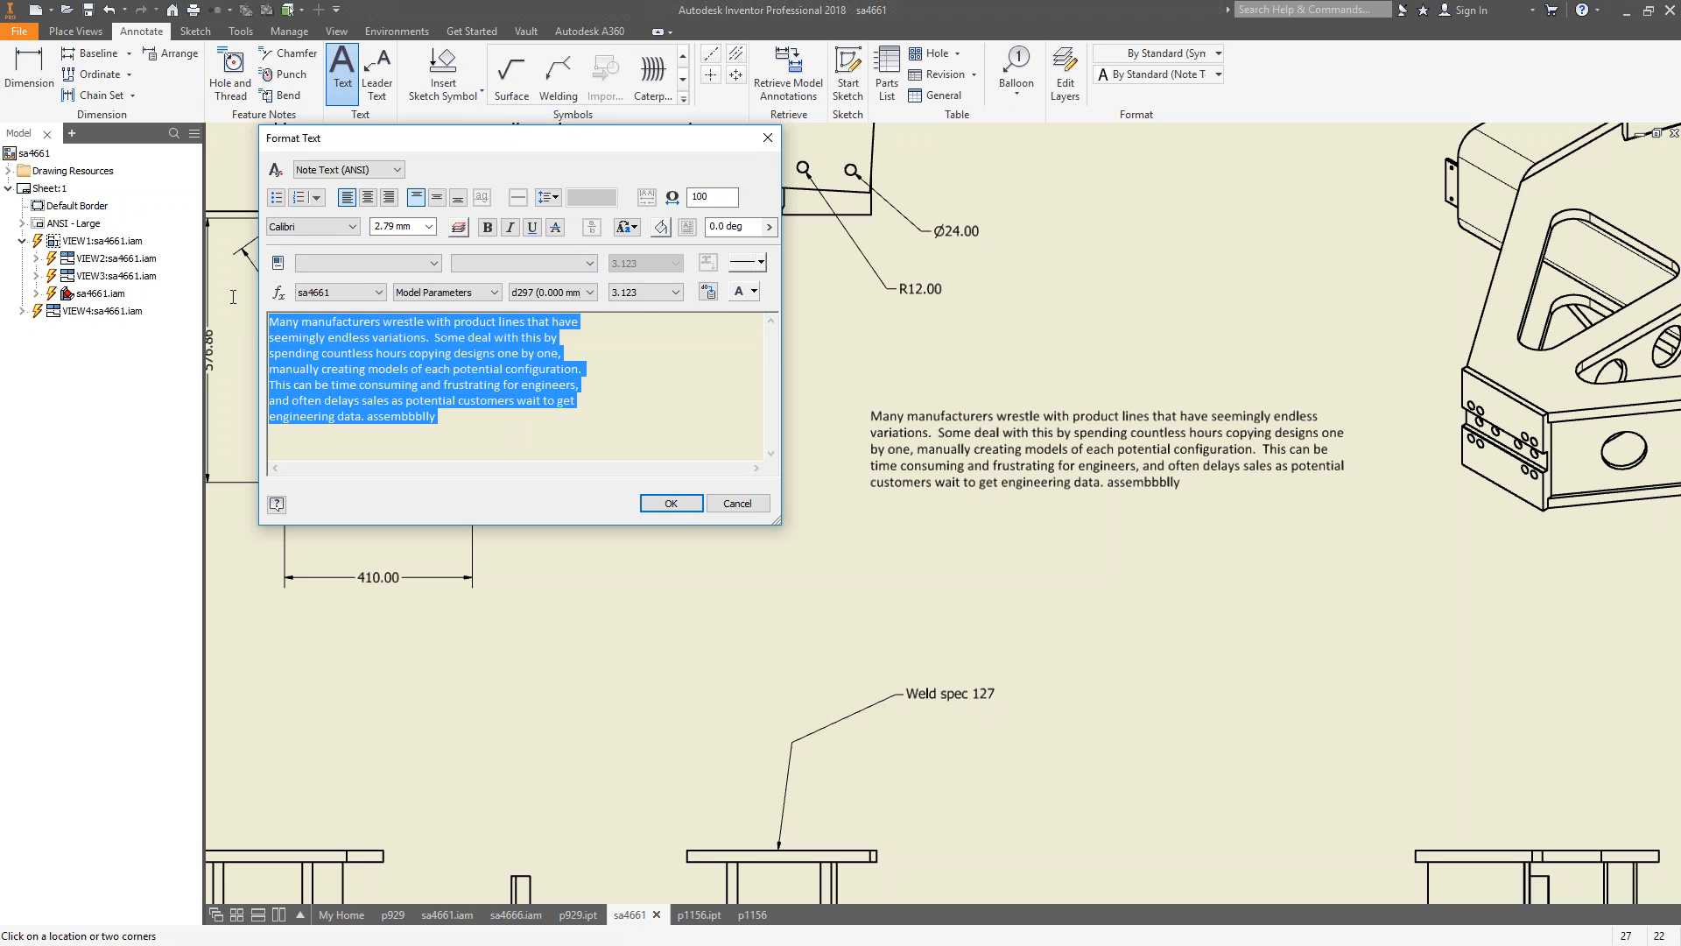
{"action": "key", "text": "Delete"}
{"action": "left_click", "coordinate": [737, 503]}
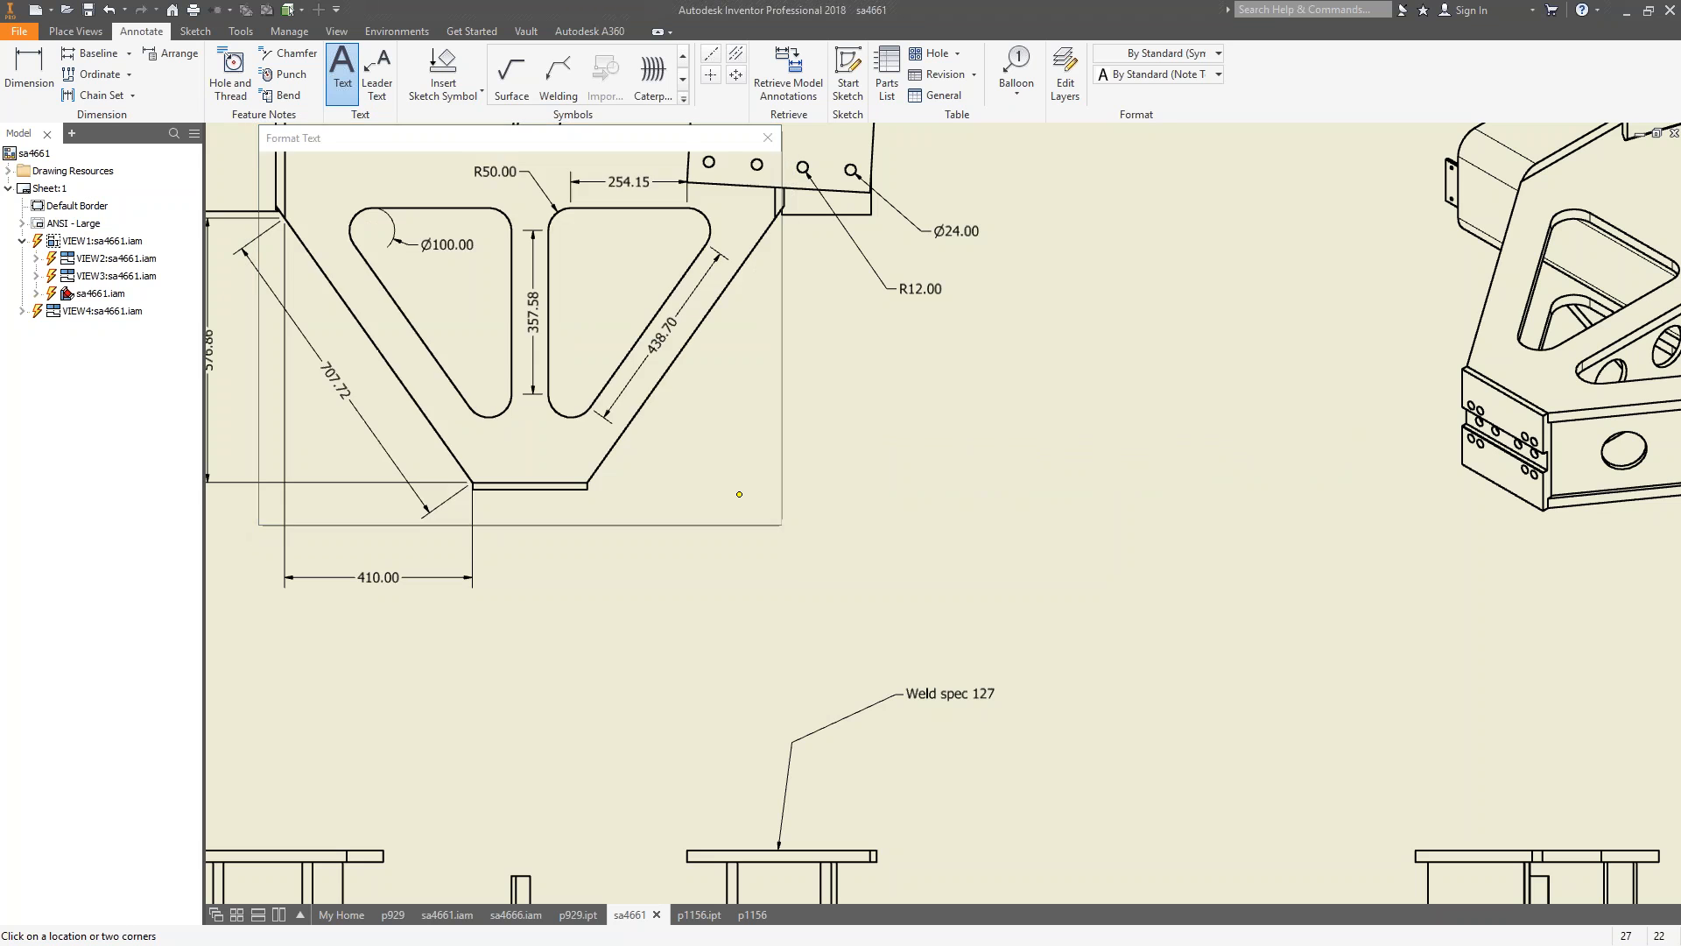
Leave the Text command and move the isometric view and the lower side view to the left on the sheet.
{"action": "scroll", "coordinate": [997, 482], "scroll_direction": "down", "scroll_amount": 8}
{"action": "scroll", "coordinate": [1074, 458], "scroll_direction": "down", "scroll_amount": 2}
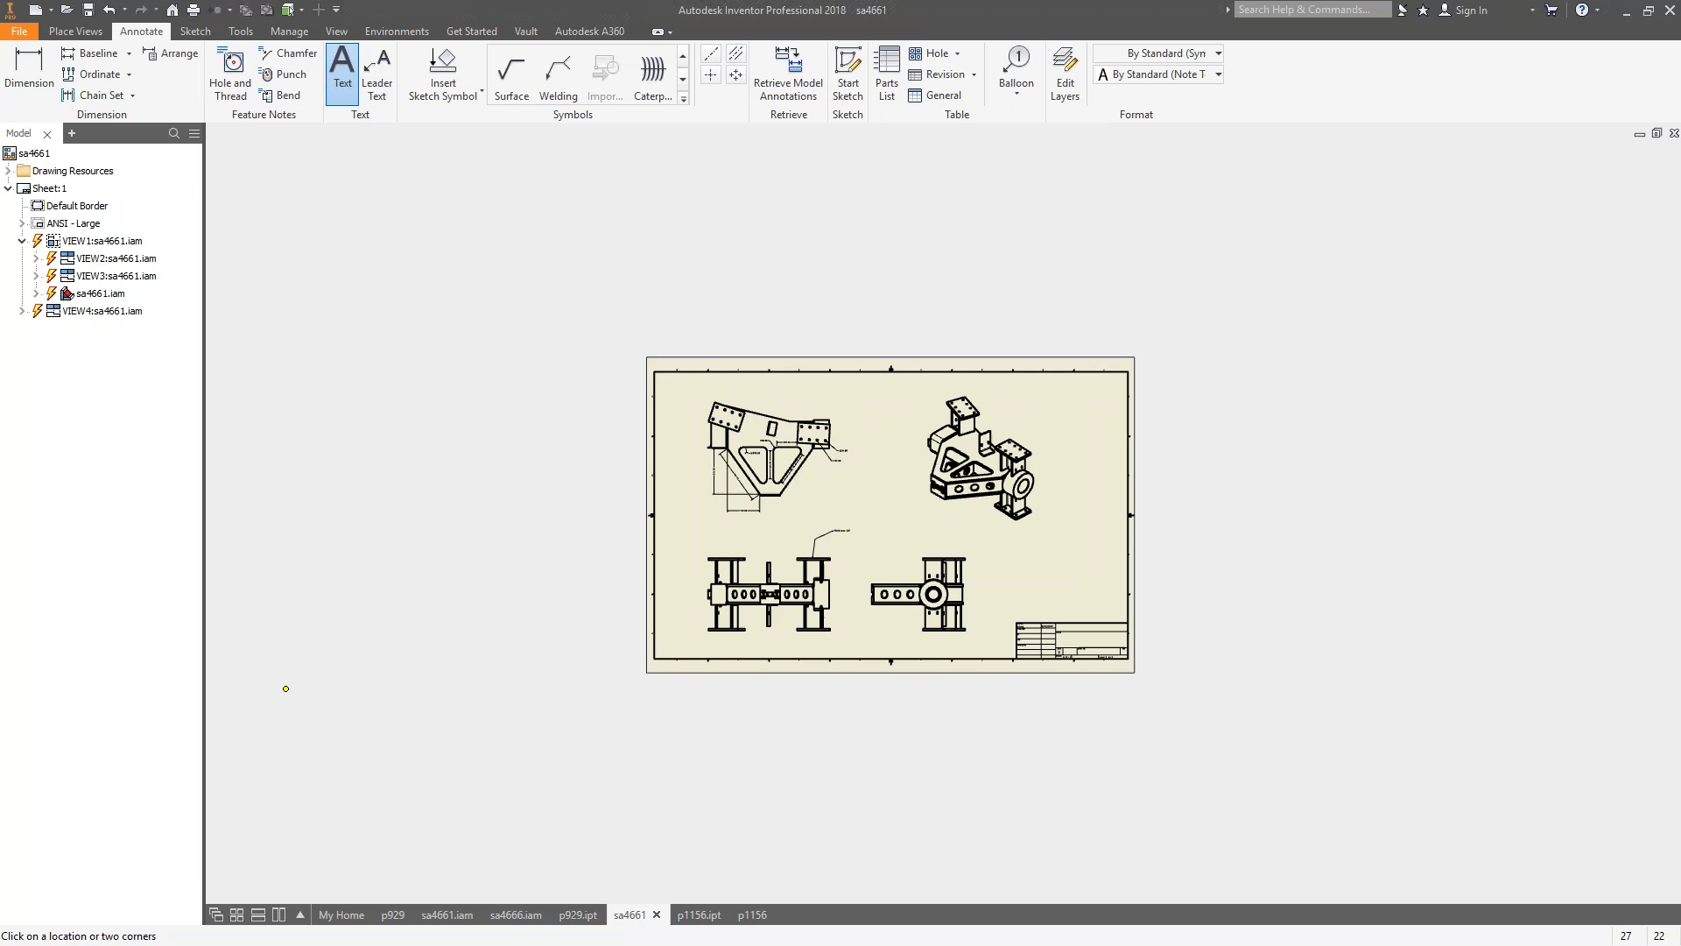
{"action": "scroll", "coordinate": [1193, 506], "scroll_direction": "down", "scroll_amount": 4}
{"action": "scroll", "coordinate": [1178, 496], "scroll_direction": "up", "scroll_amount": 8}
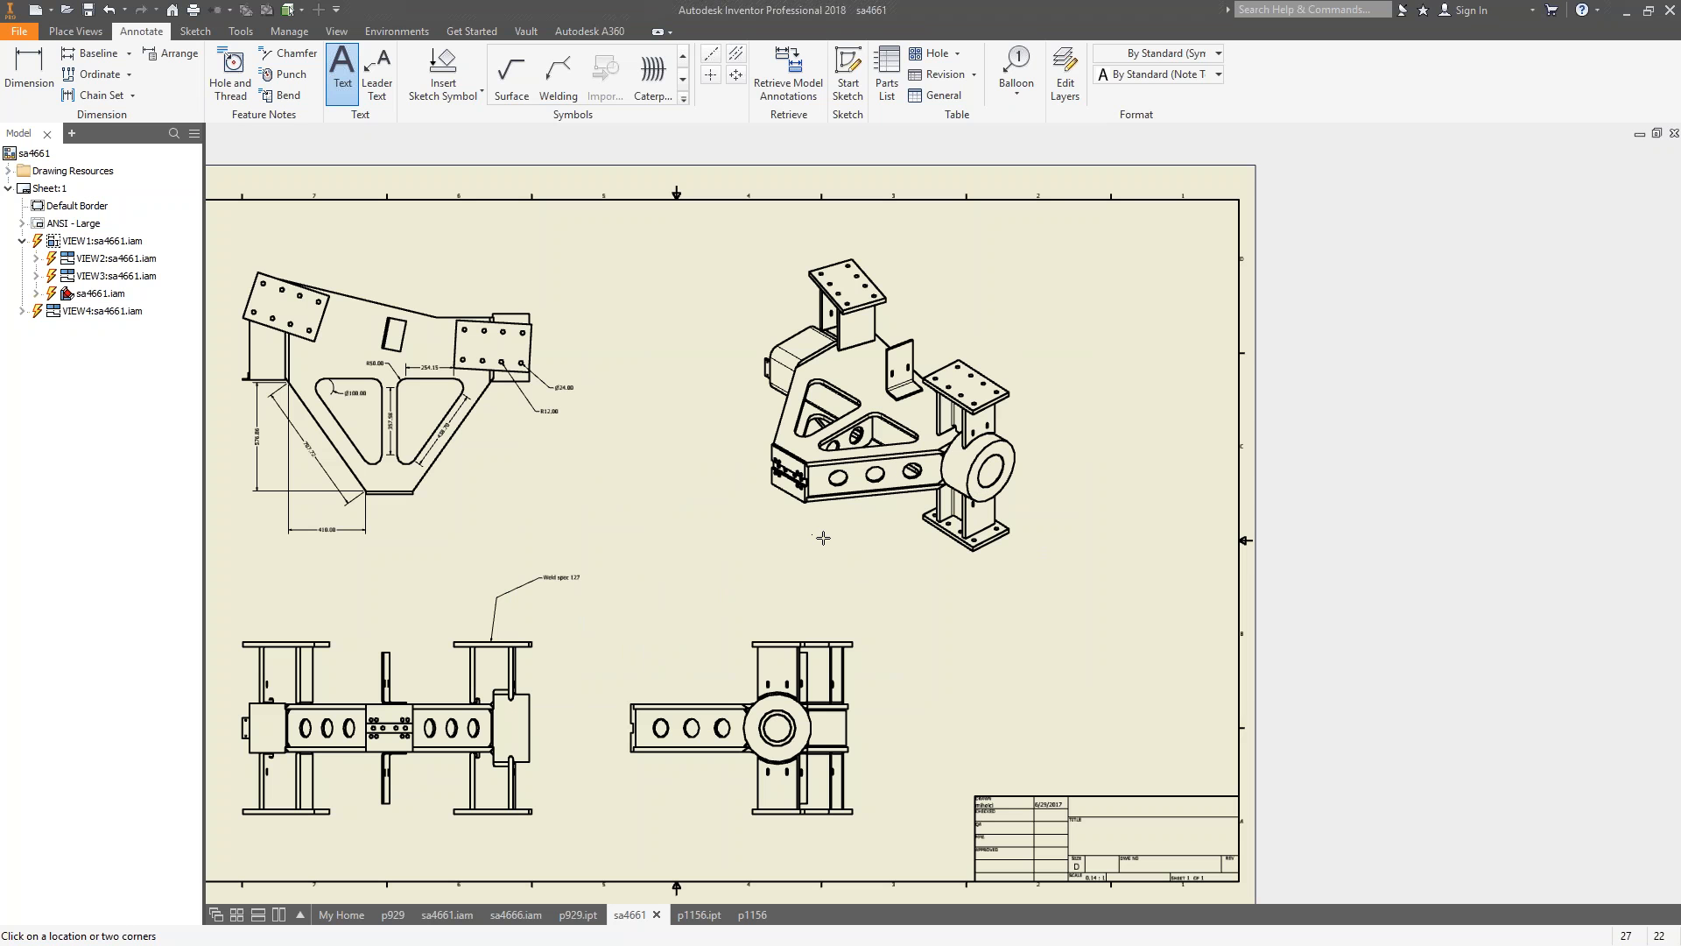
{"action": "key", "text": "Escape"}
{"action": "left_click_drag", "start_coordinate": [769, 553], "coordinate": [729, 571]}
{"action": "left_click_drag", "start_coordinate": [663, 640], "coordinate": [615, 640]}
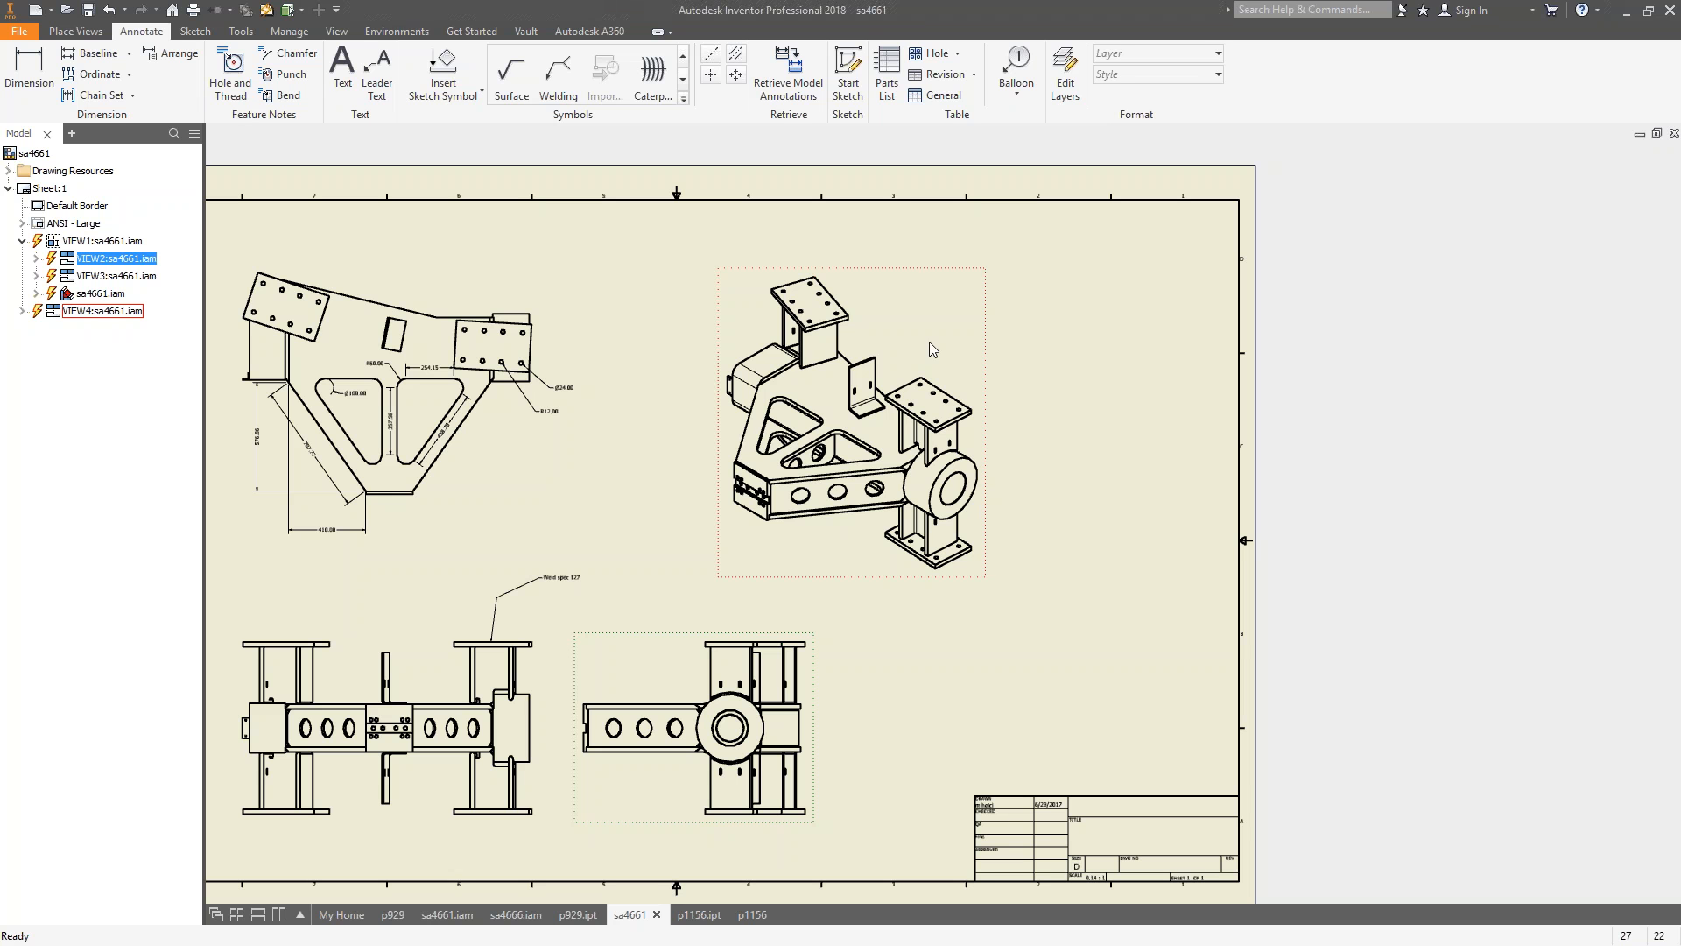
Try to auto-balloon all components of the isometric view with the Structured BOM view and Around placement.
{"action": "left_click", "coordinate": [1020, 91]}
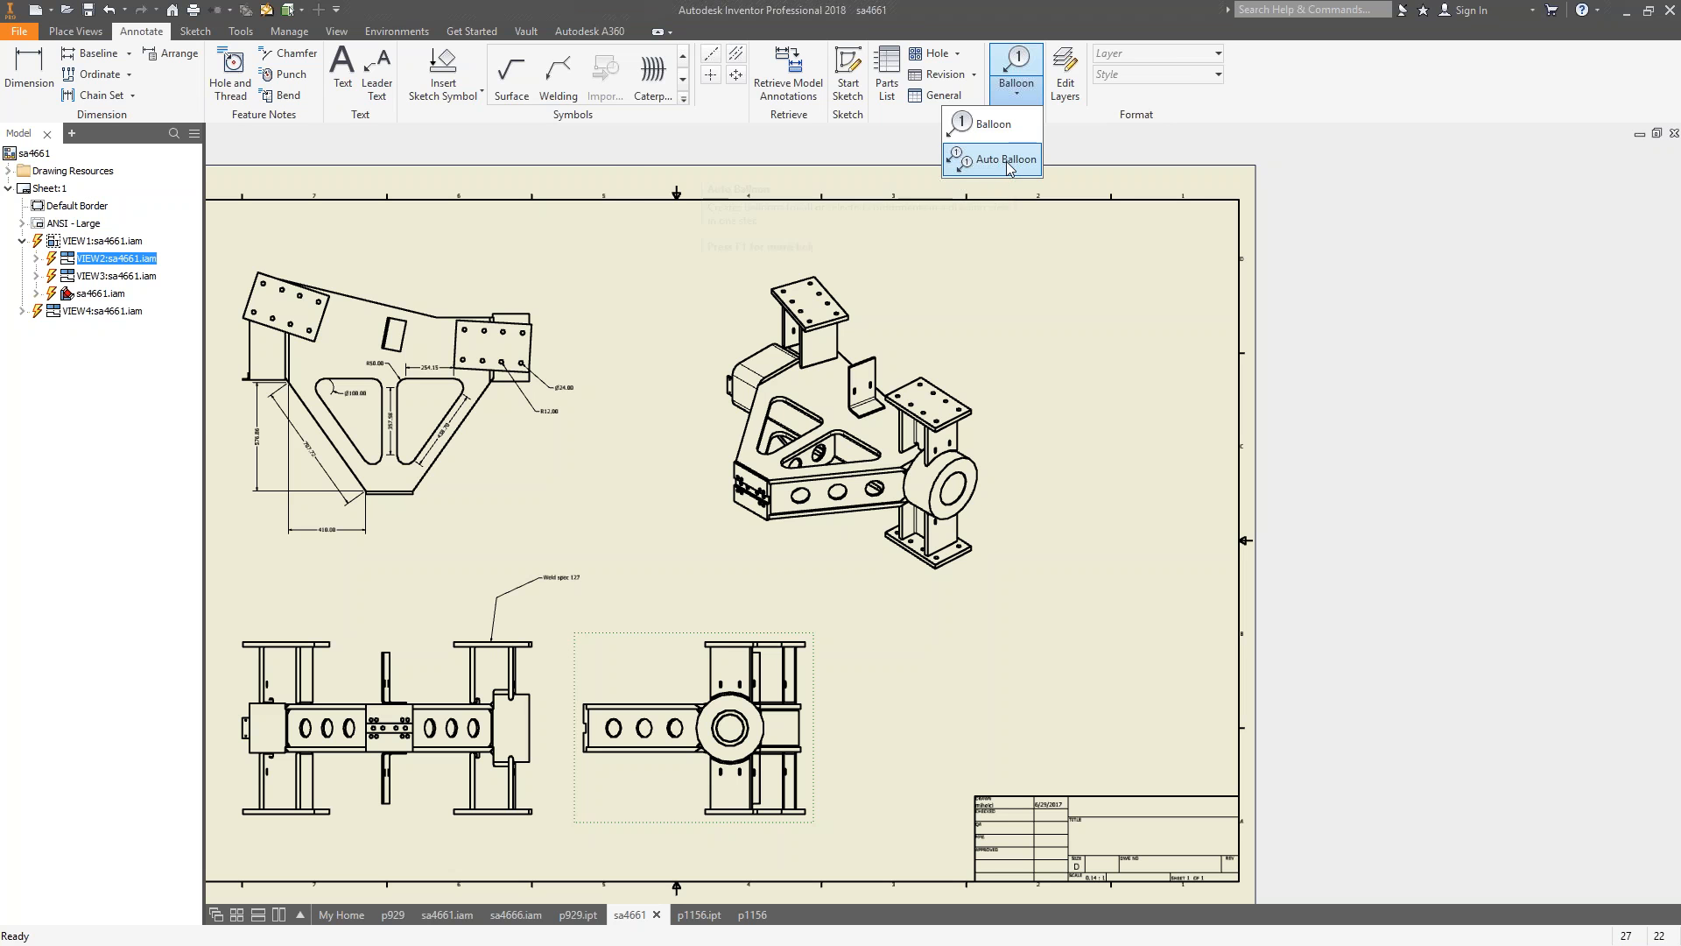
{"action": "left_click", "coordinate": [1006, 161]}
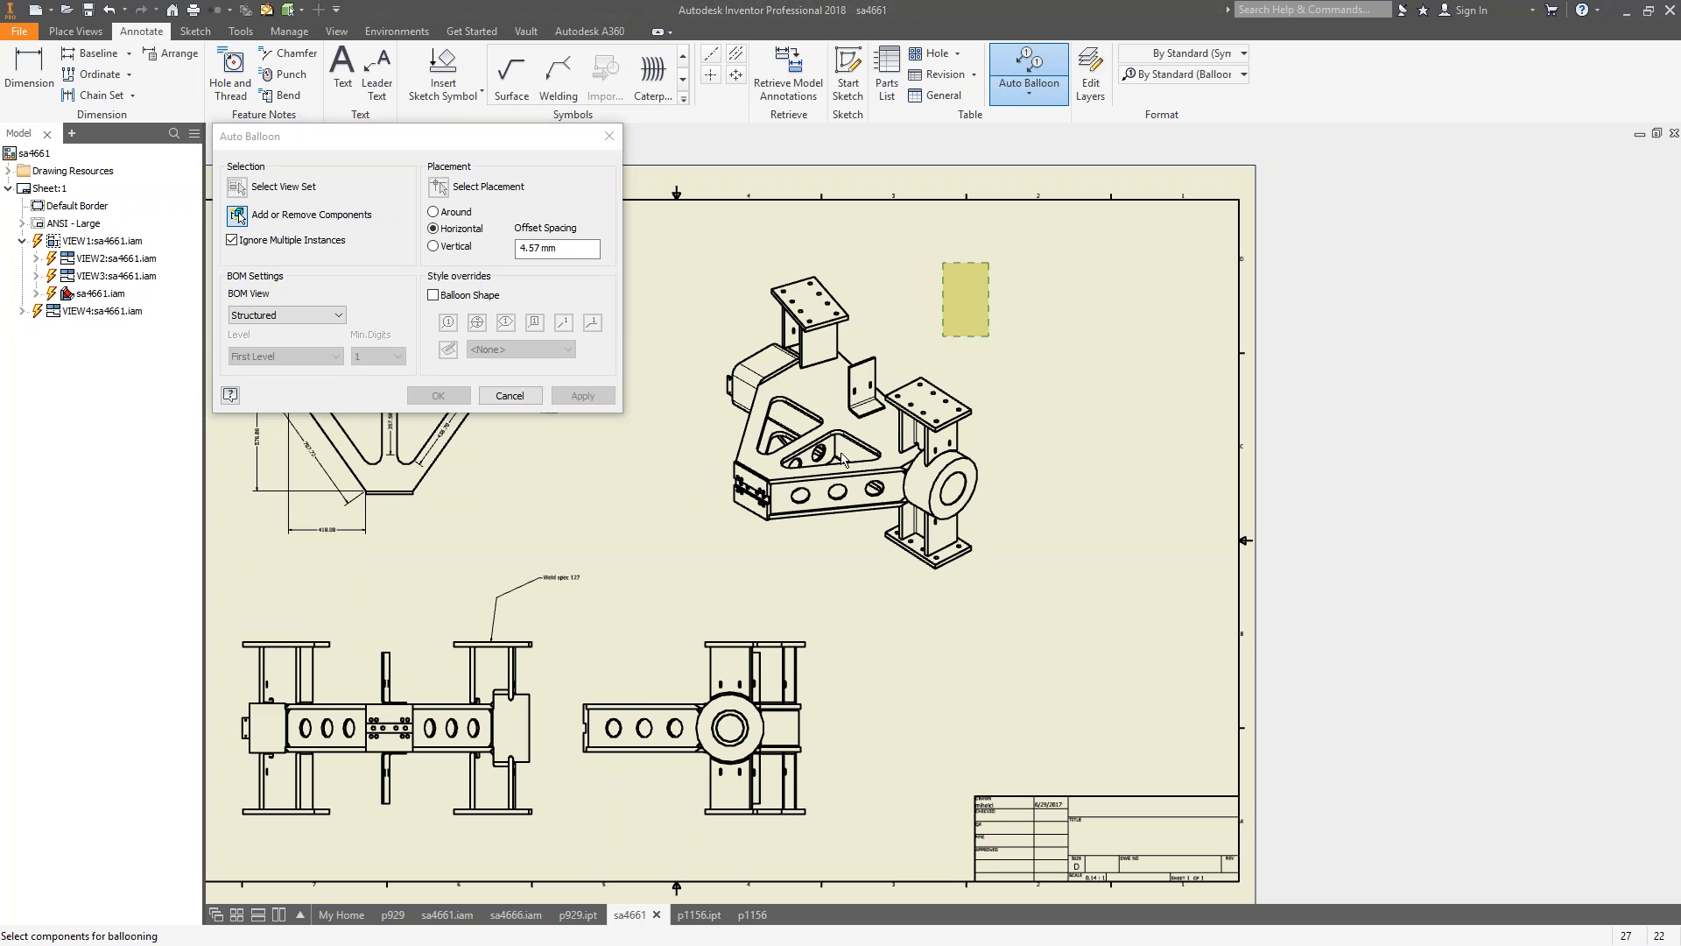
{"action": "left_click", "coordinate": [644, 601]}
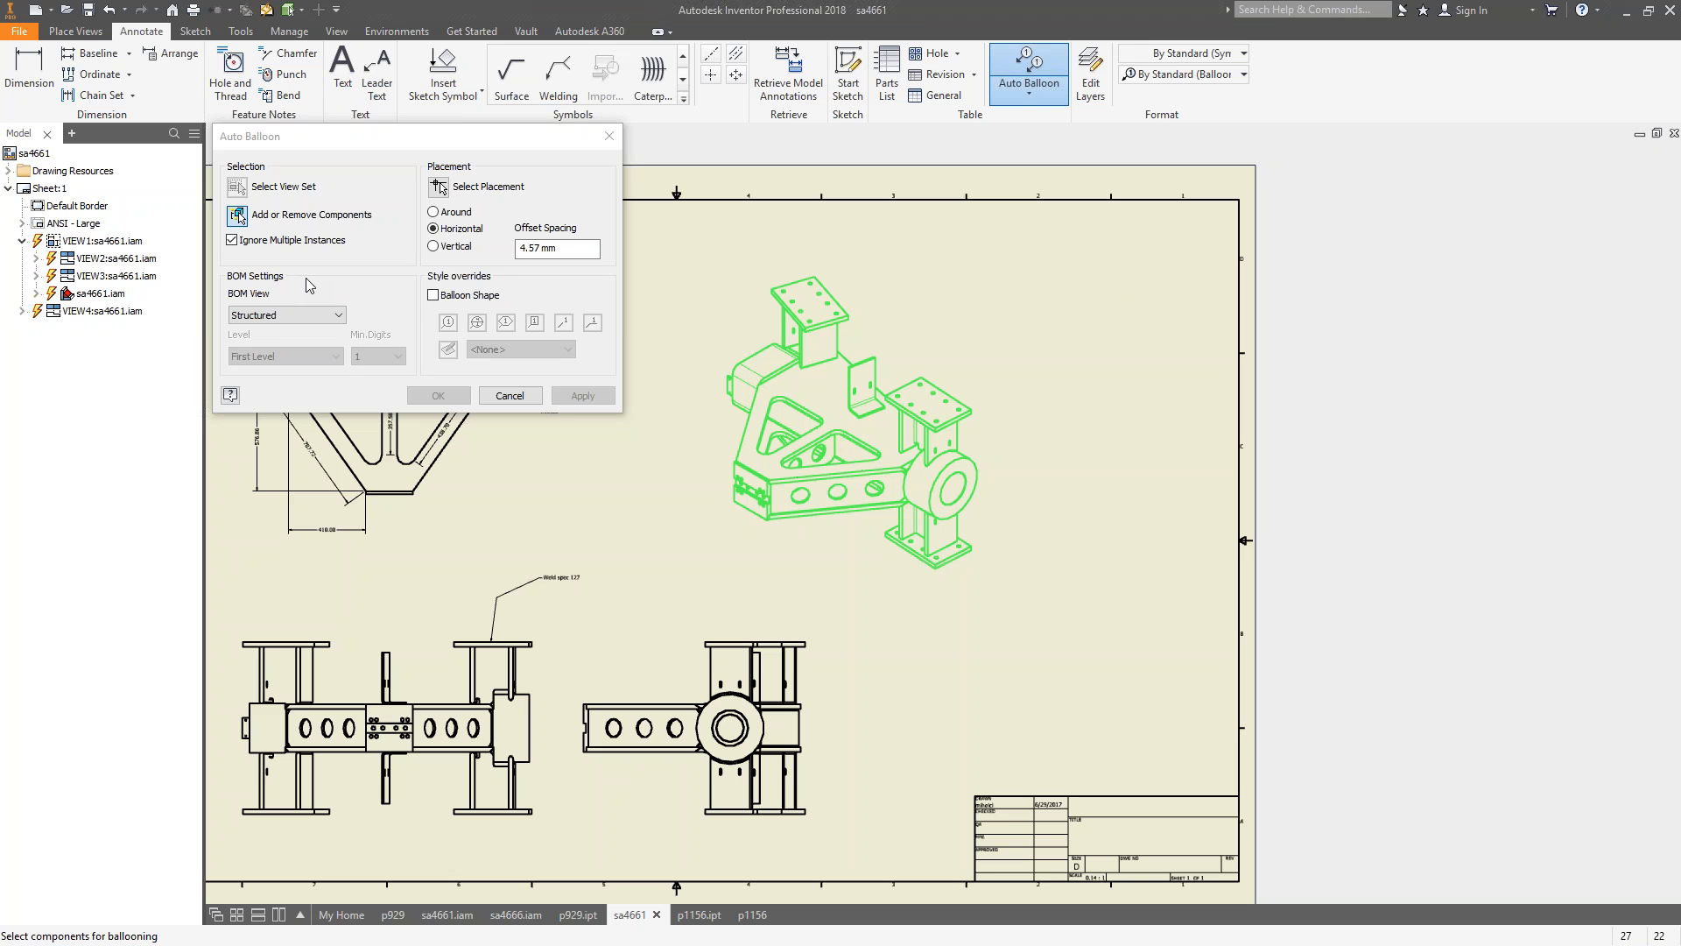
{"action": "left_click", "coordinate": [271, 315]}
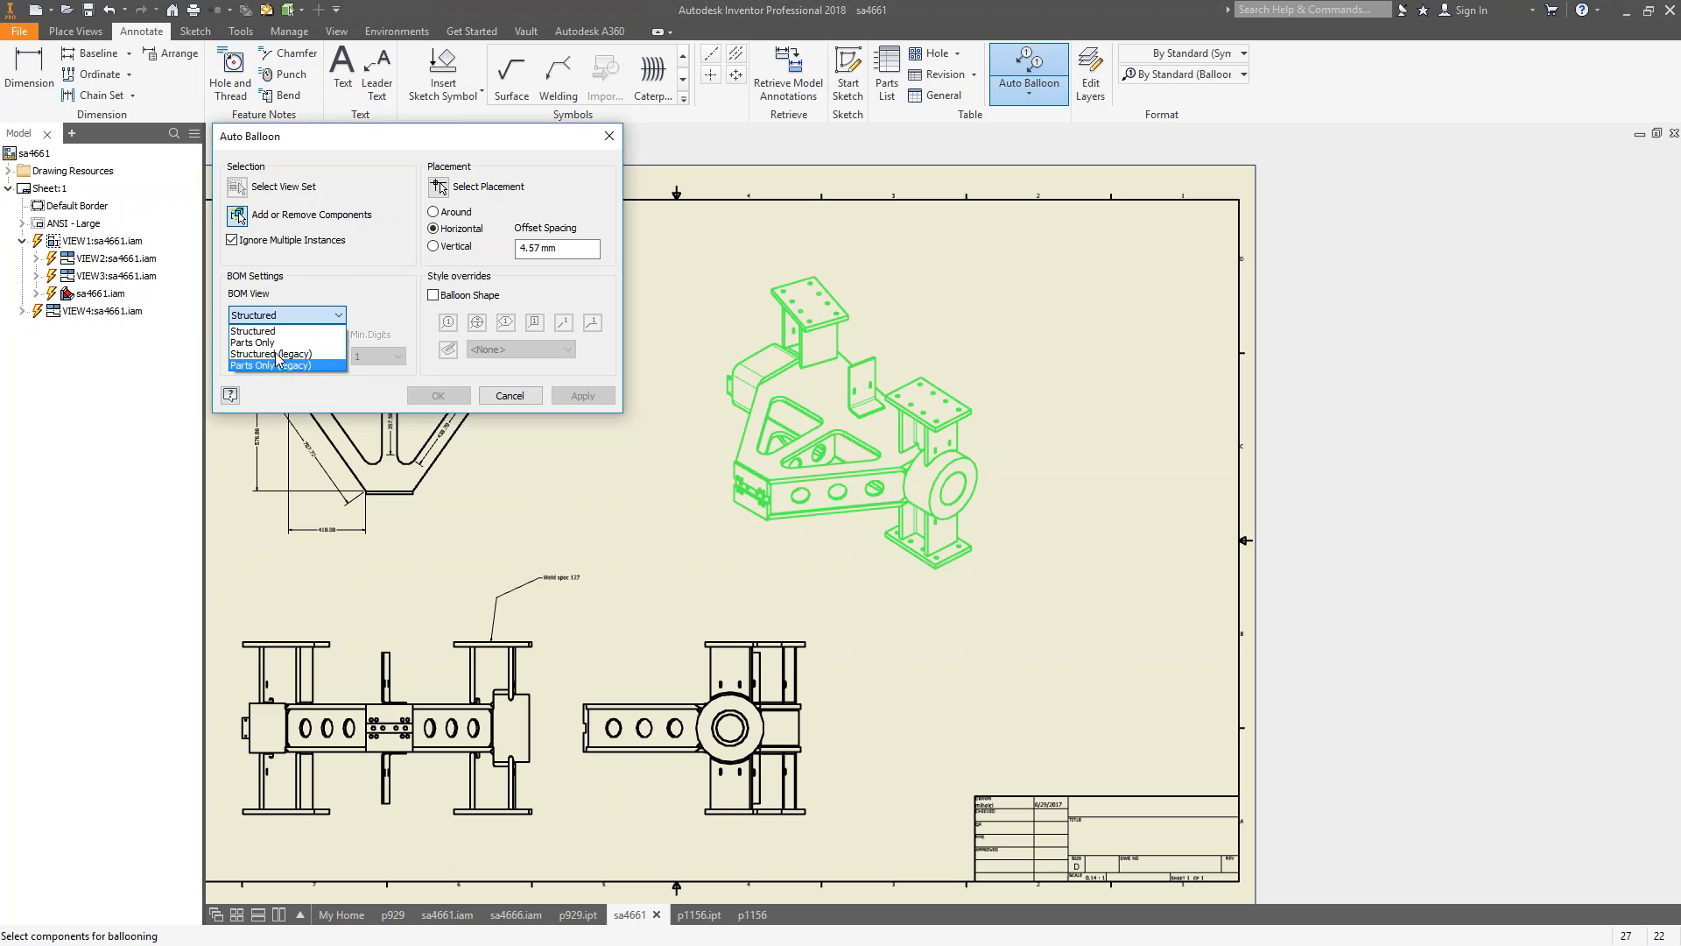
{"action": "left_click", "coordinate": [259, 331]}
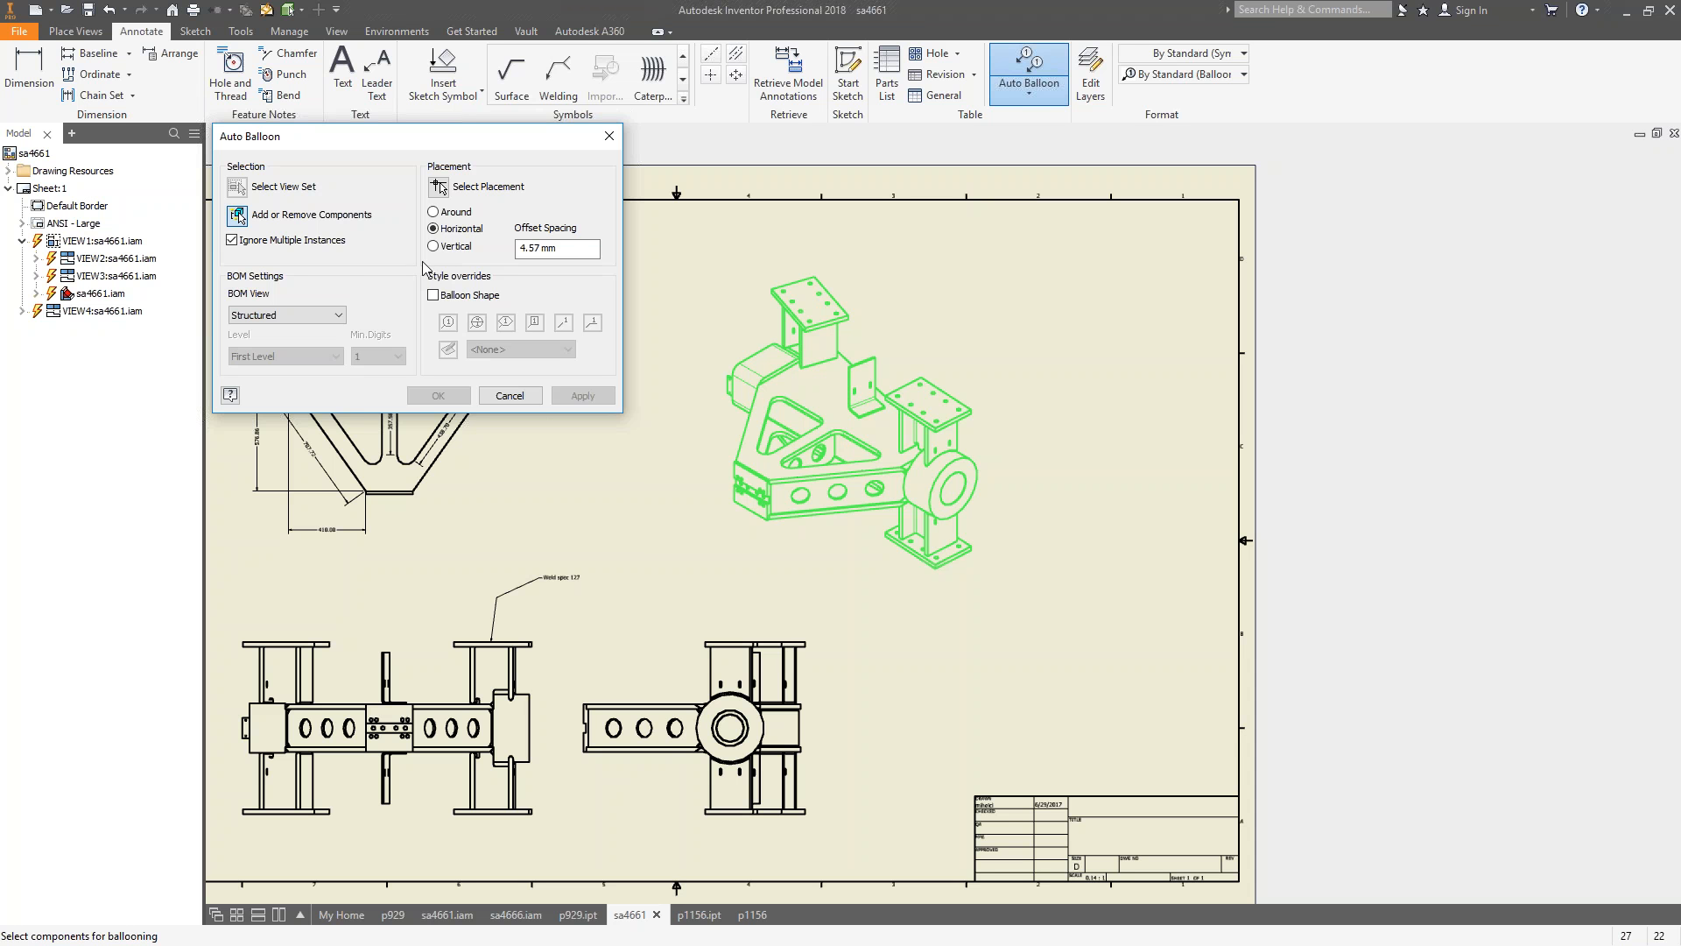
{"action": "left_click", "coordinate": [341, 316]}
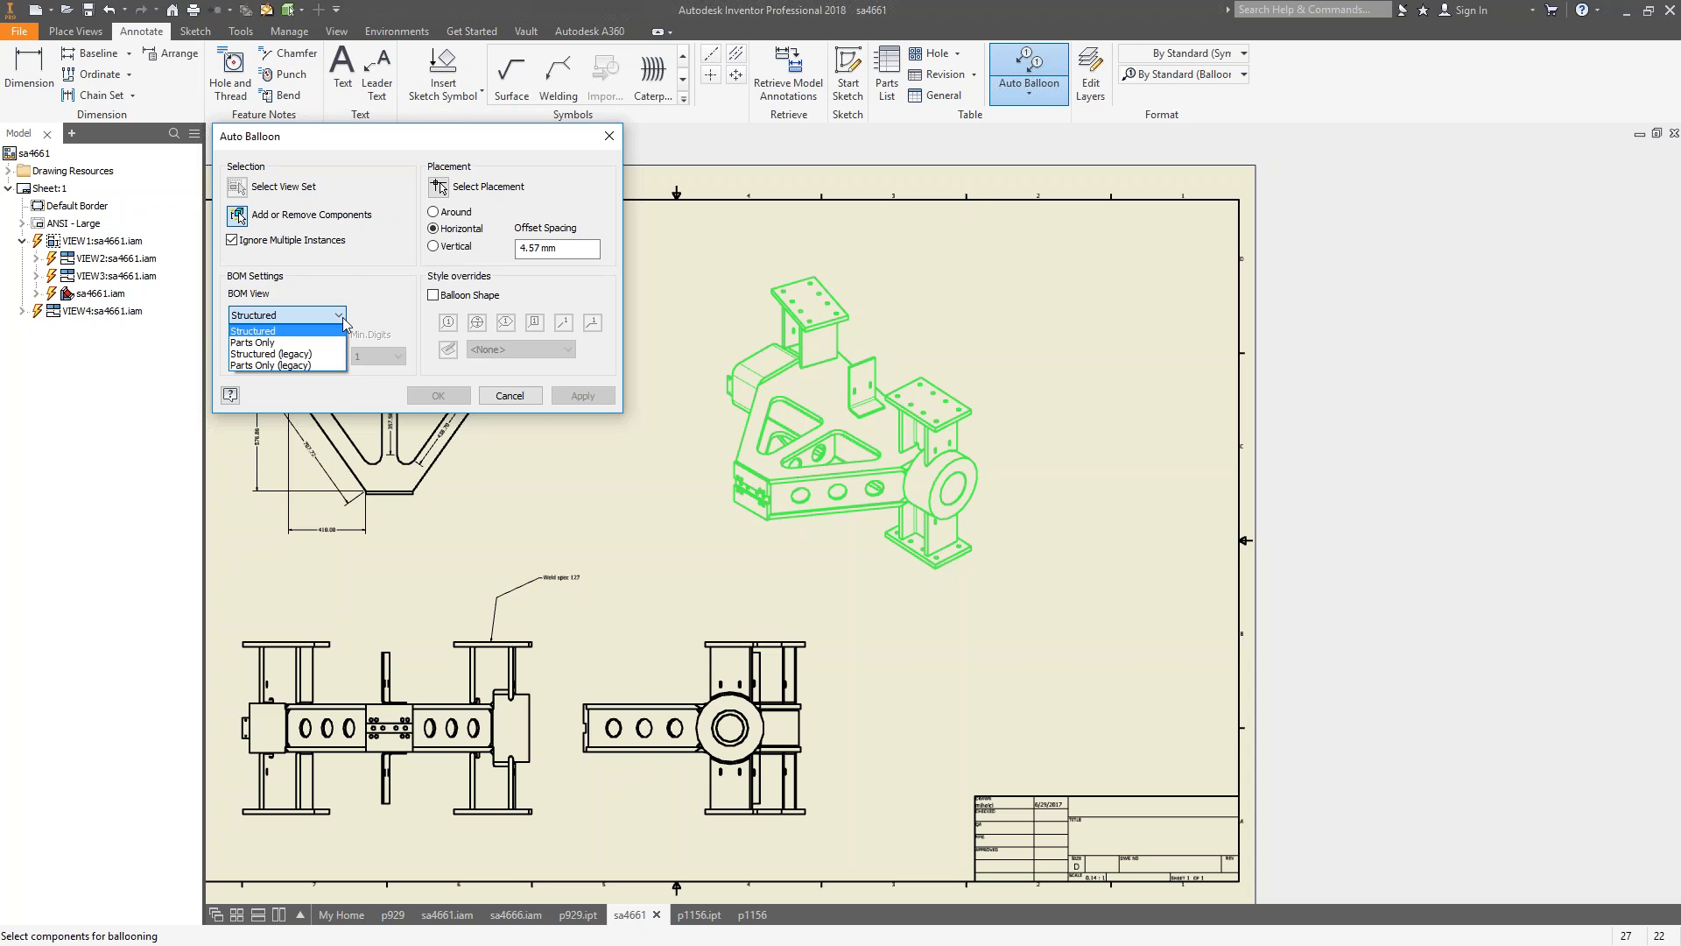
{"action": "left_click", "coordinate": [268, 333]}
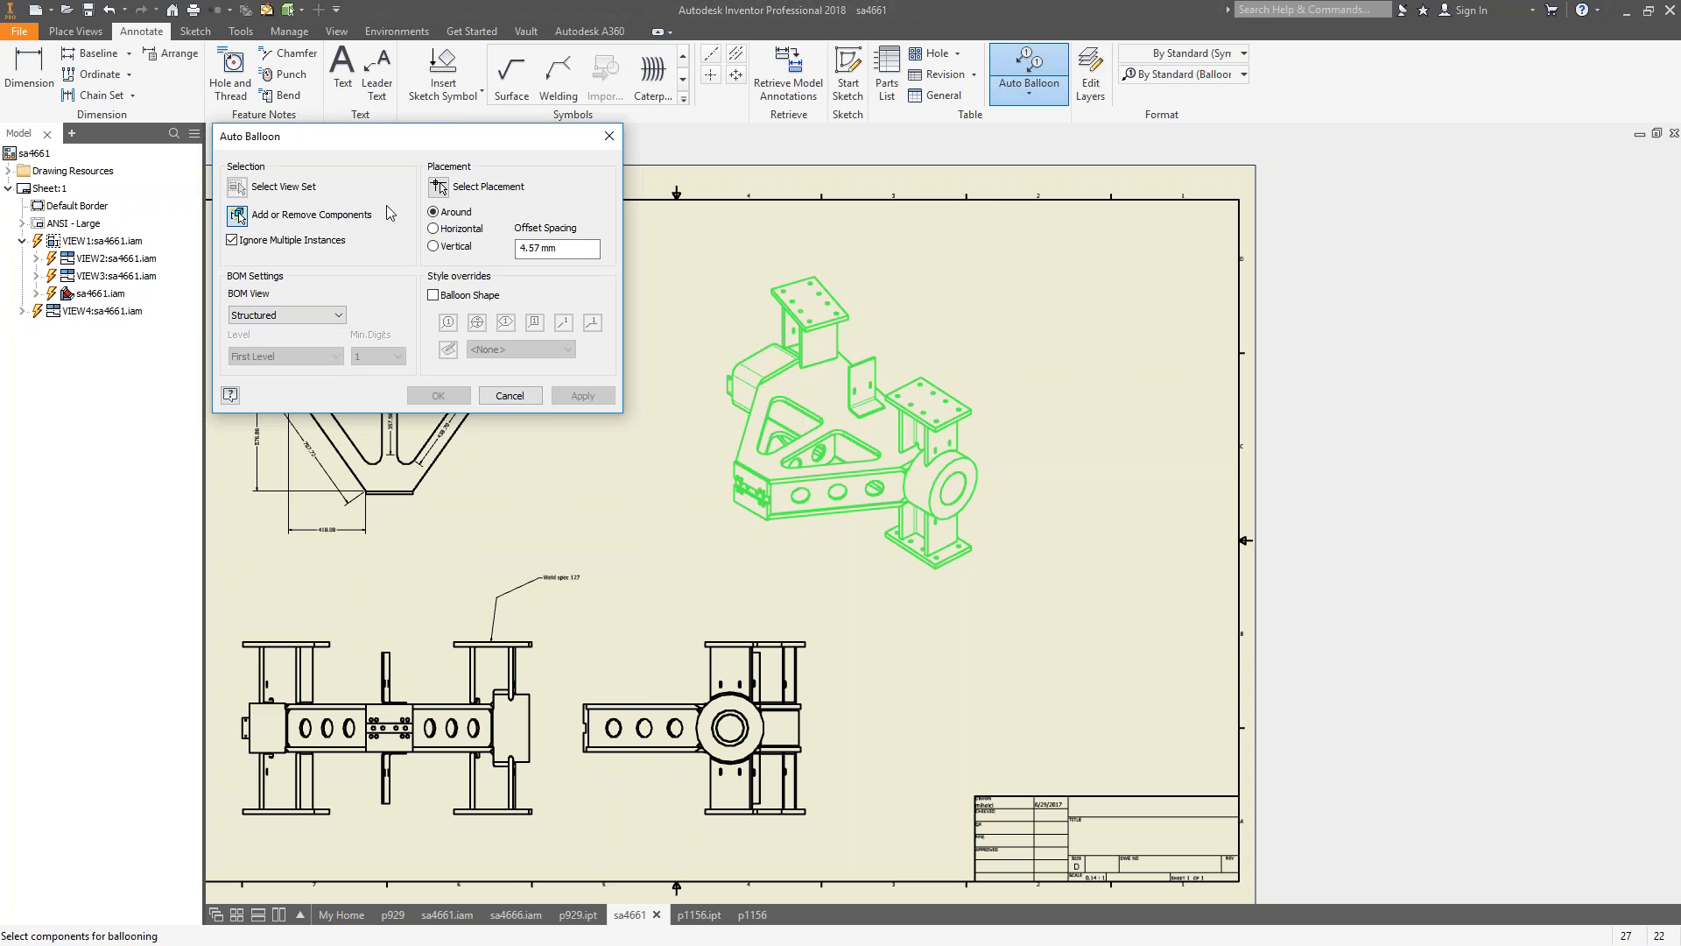
{"action": "left_click", "coordinate": [439, 187]}
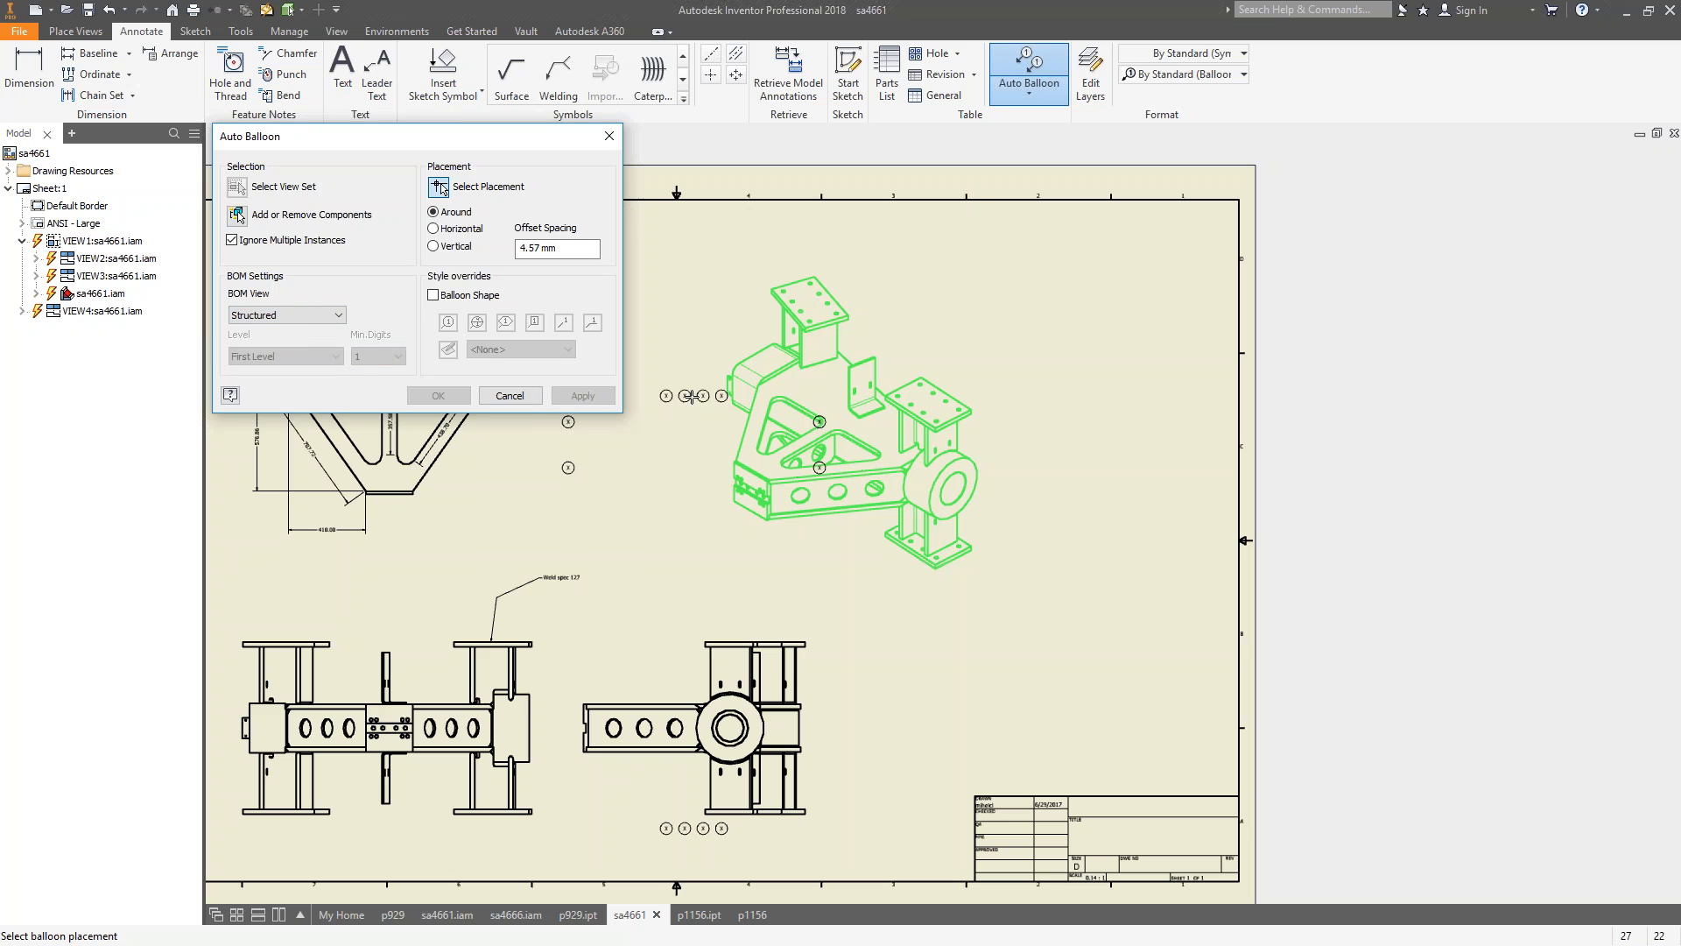
{"action": "key", "text": "Escape"}
Shift the isometric view slightly to the right on the sheet.
{"action": "left_click_drag", "start_coordinate": [963, 280], "coordinate": [992, 274]}
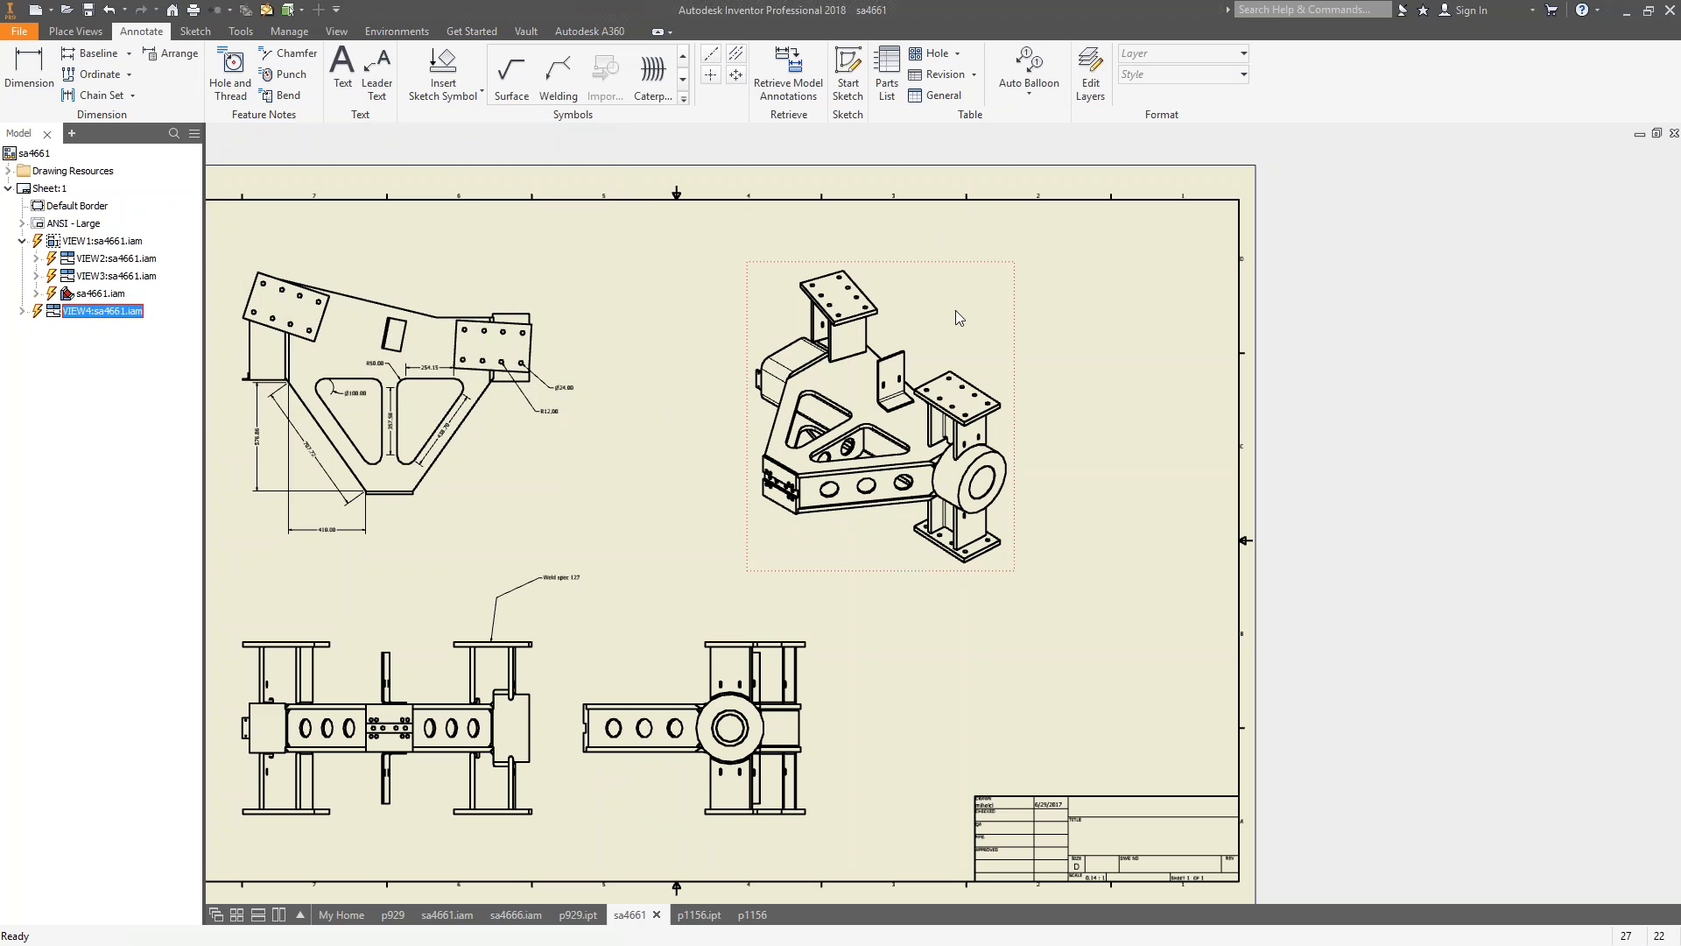
Auto-balloon the isometric view with the Structured BOM view and Vertical placement along its left side, and undo the balloons.
{"action": "left_click", "coordinate": [1028, 72]}
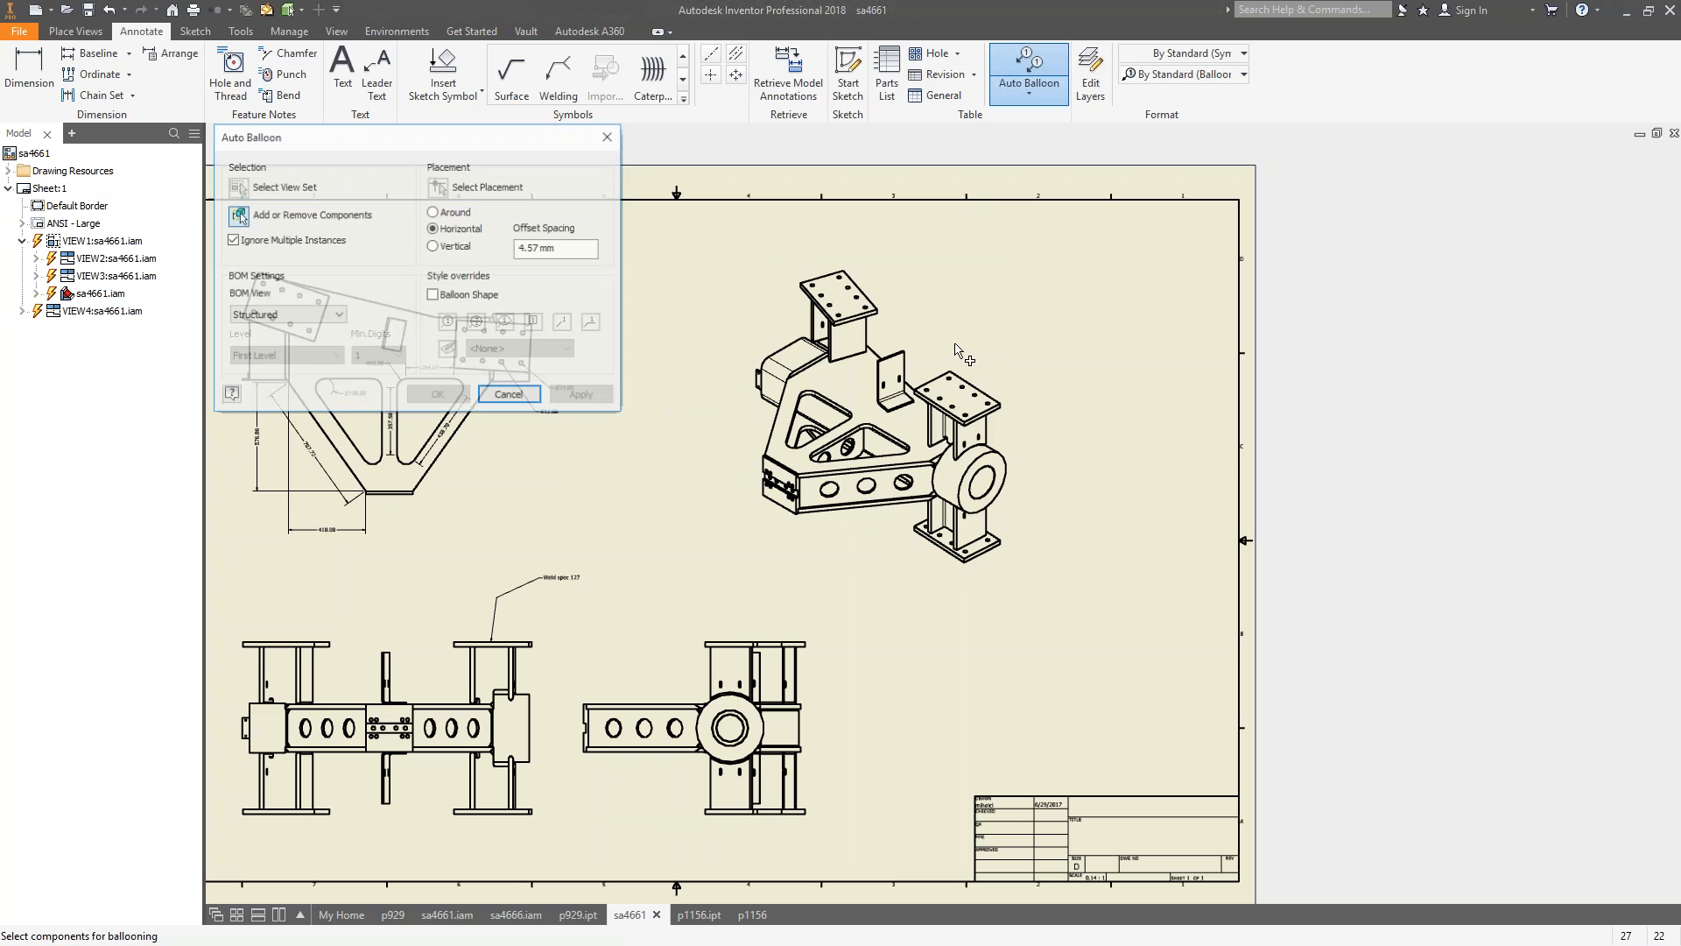
{"action": "left_click", "coordinate": [712, 593]}
{"action": "left_click", "coordinate": [439, 188]}
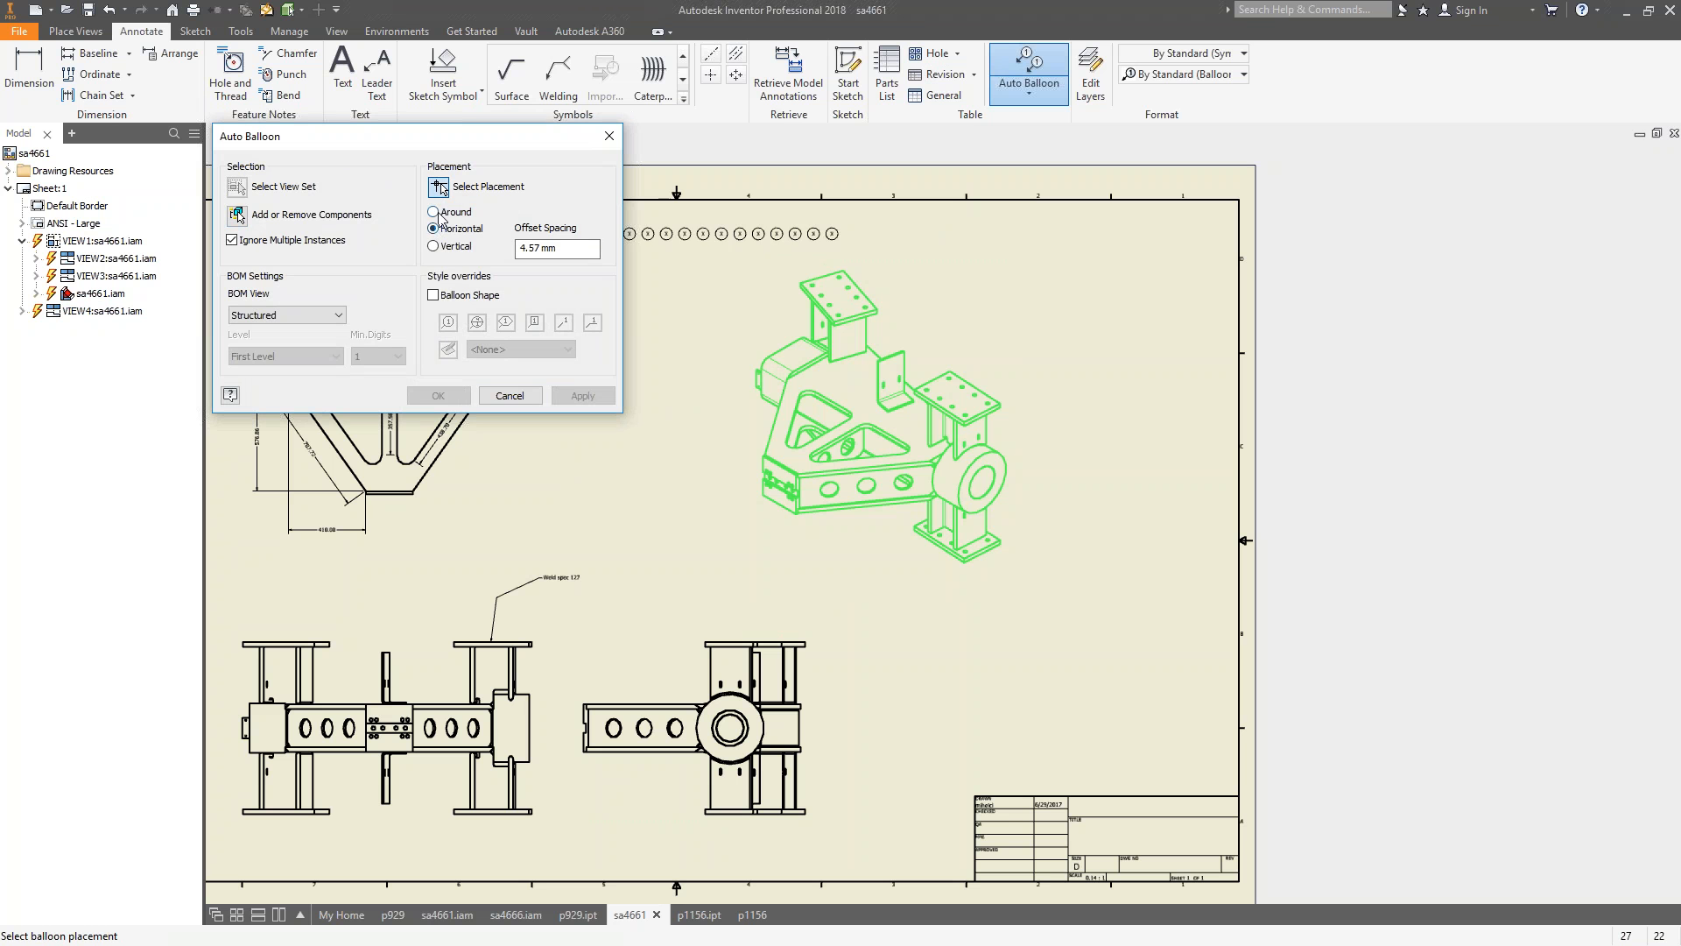
{"action": "left_click", "coordinate": [438, 213]}
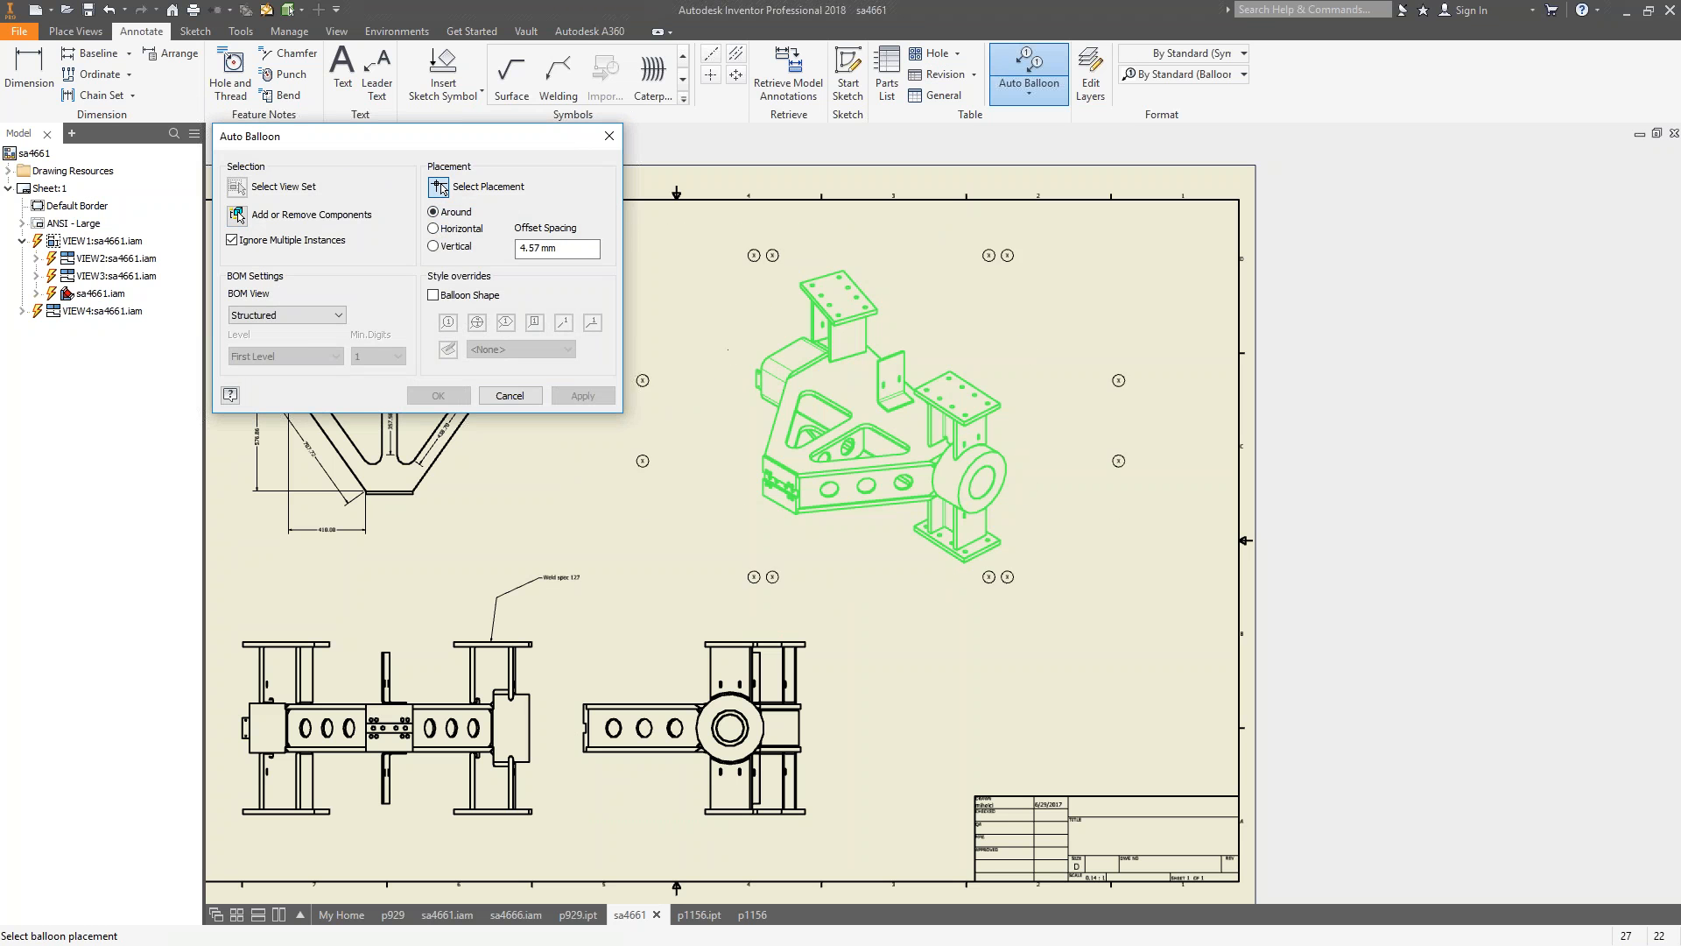
{"action": "key", "text": "Down"}
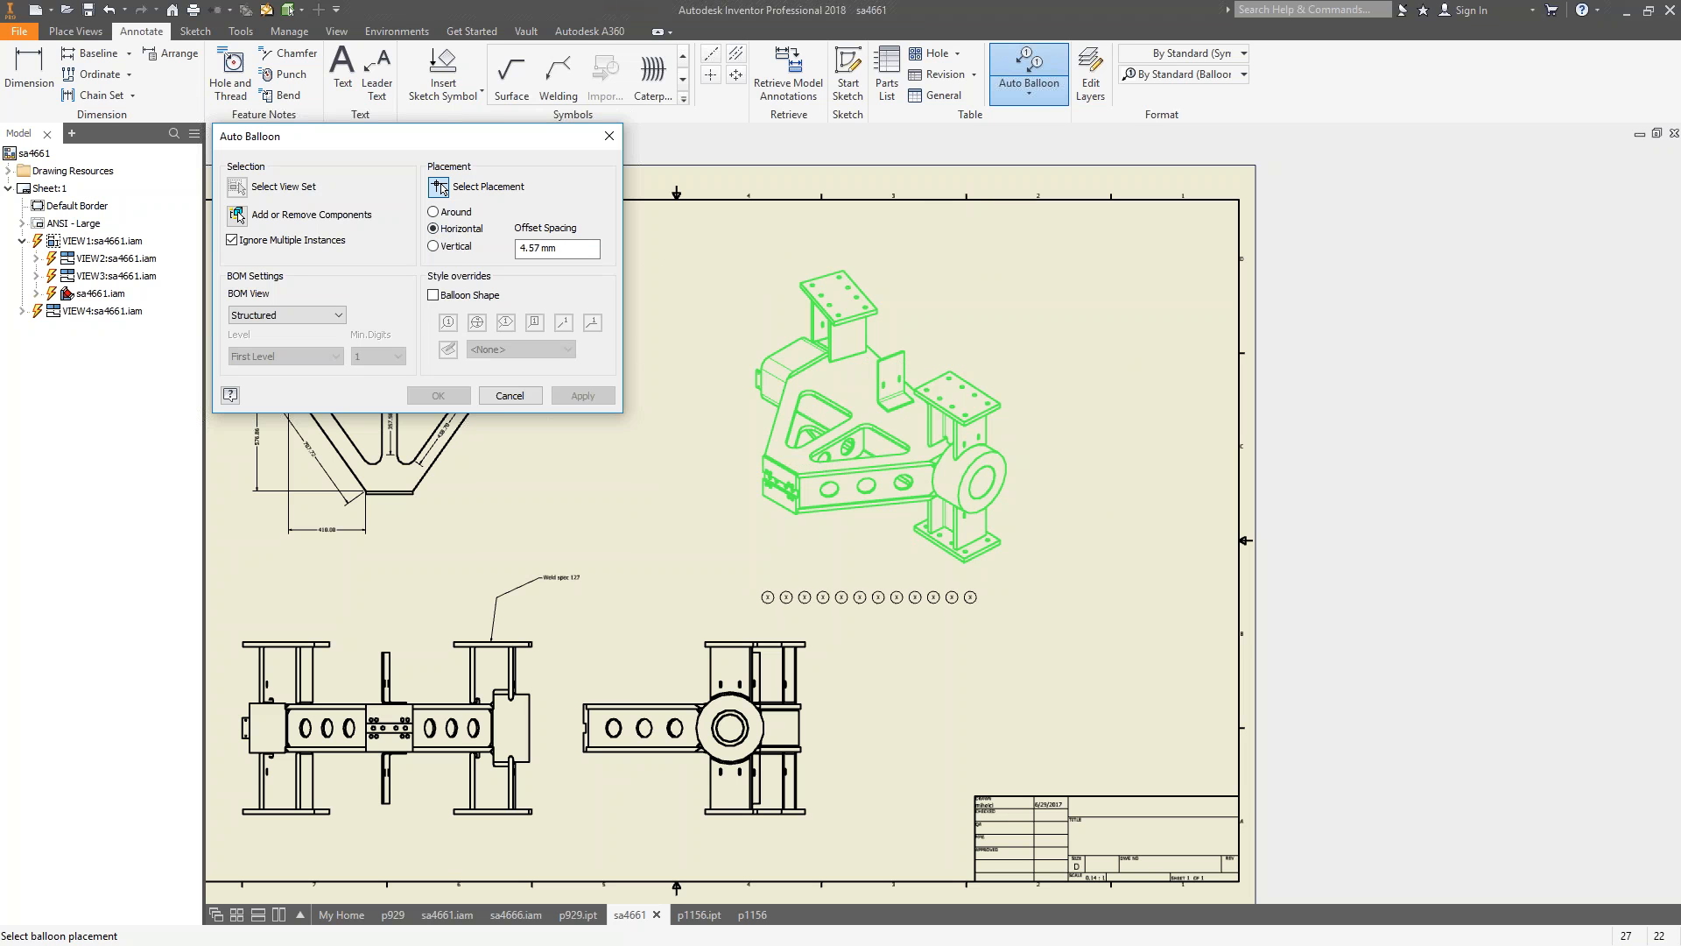
{"action": "key", "text": "Down"}
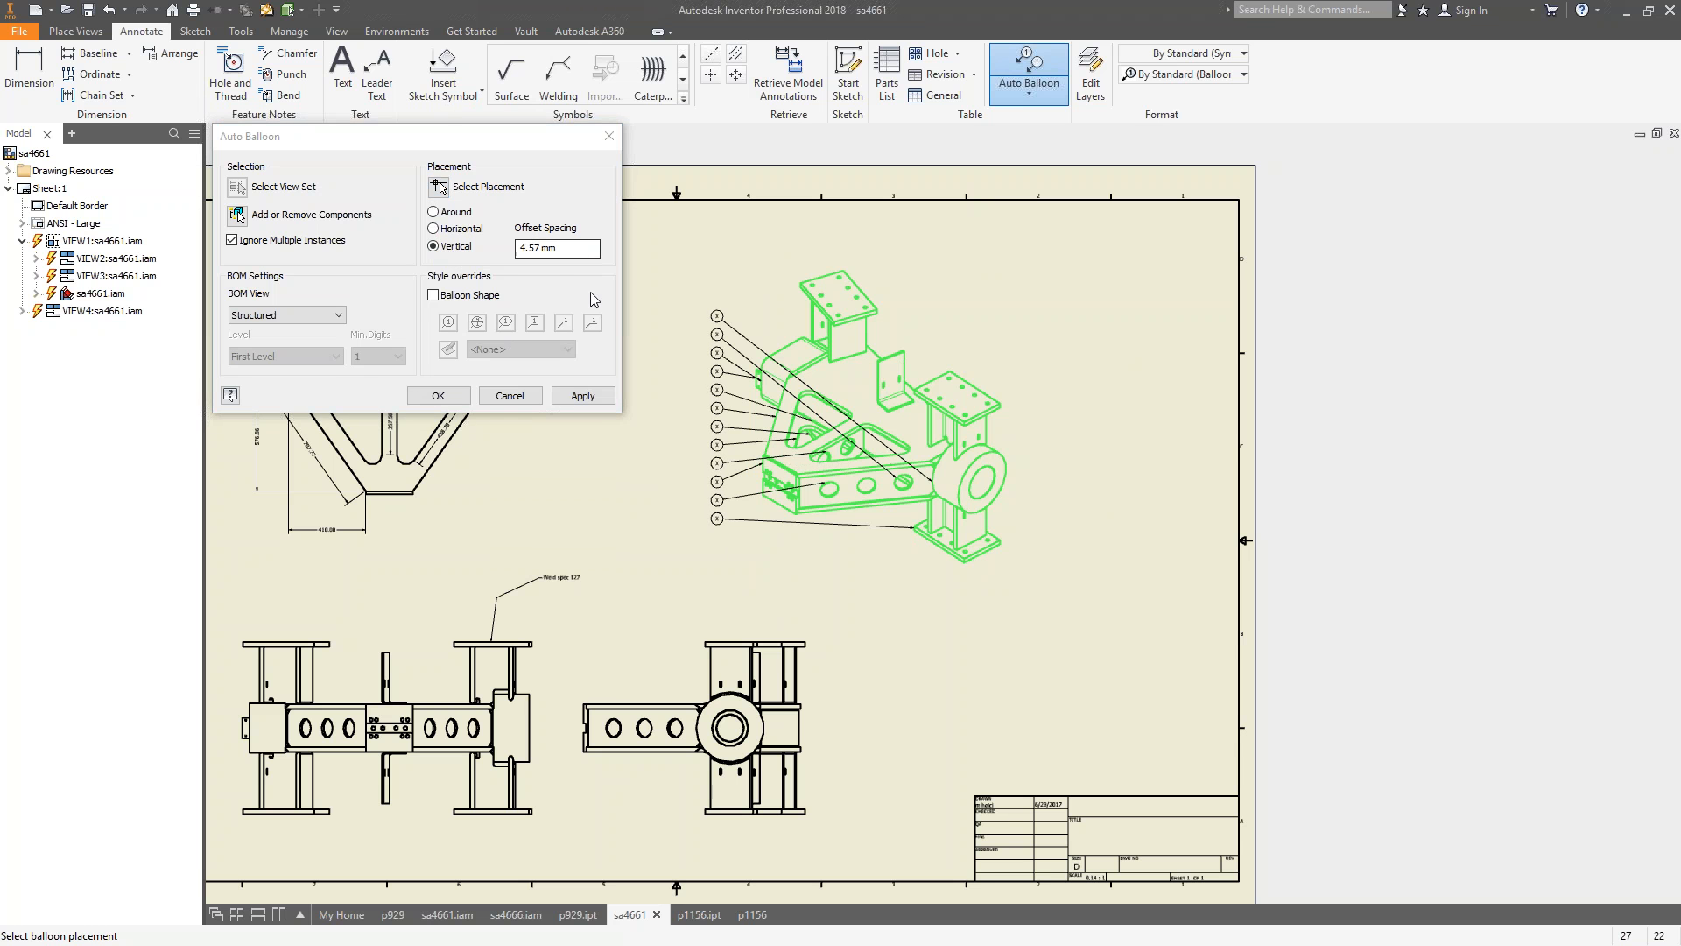
{"action": "left_click", "coordinate": [597, 402]}
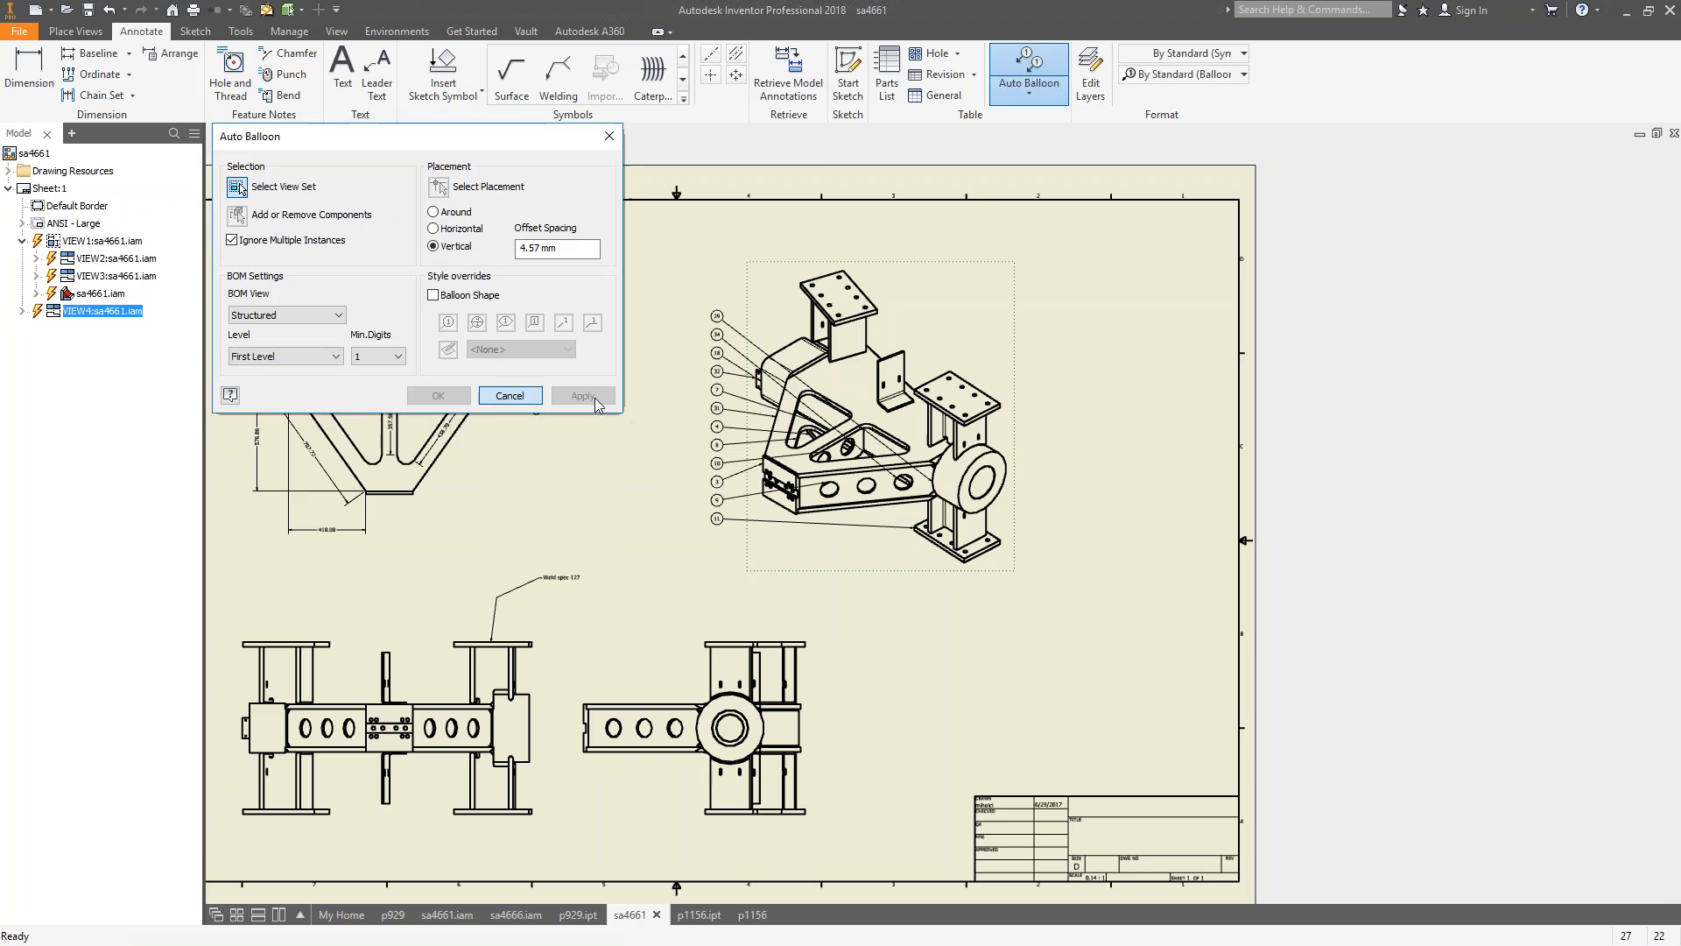
{"action": "key", "text": "Escape"}
{"action": "scroll", "coordinate": [863, 371], "scroll_direction": "up", "scroll_amount": 4}
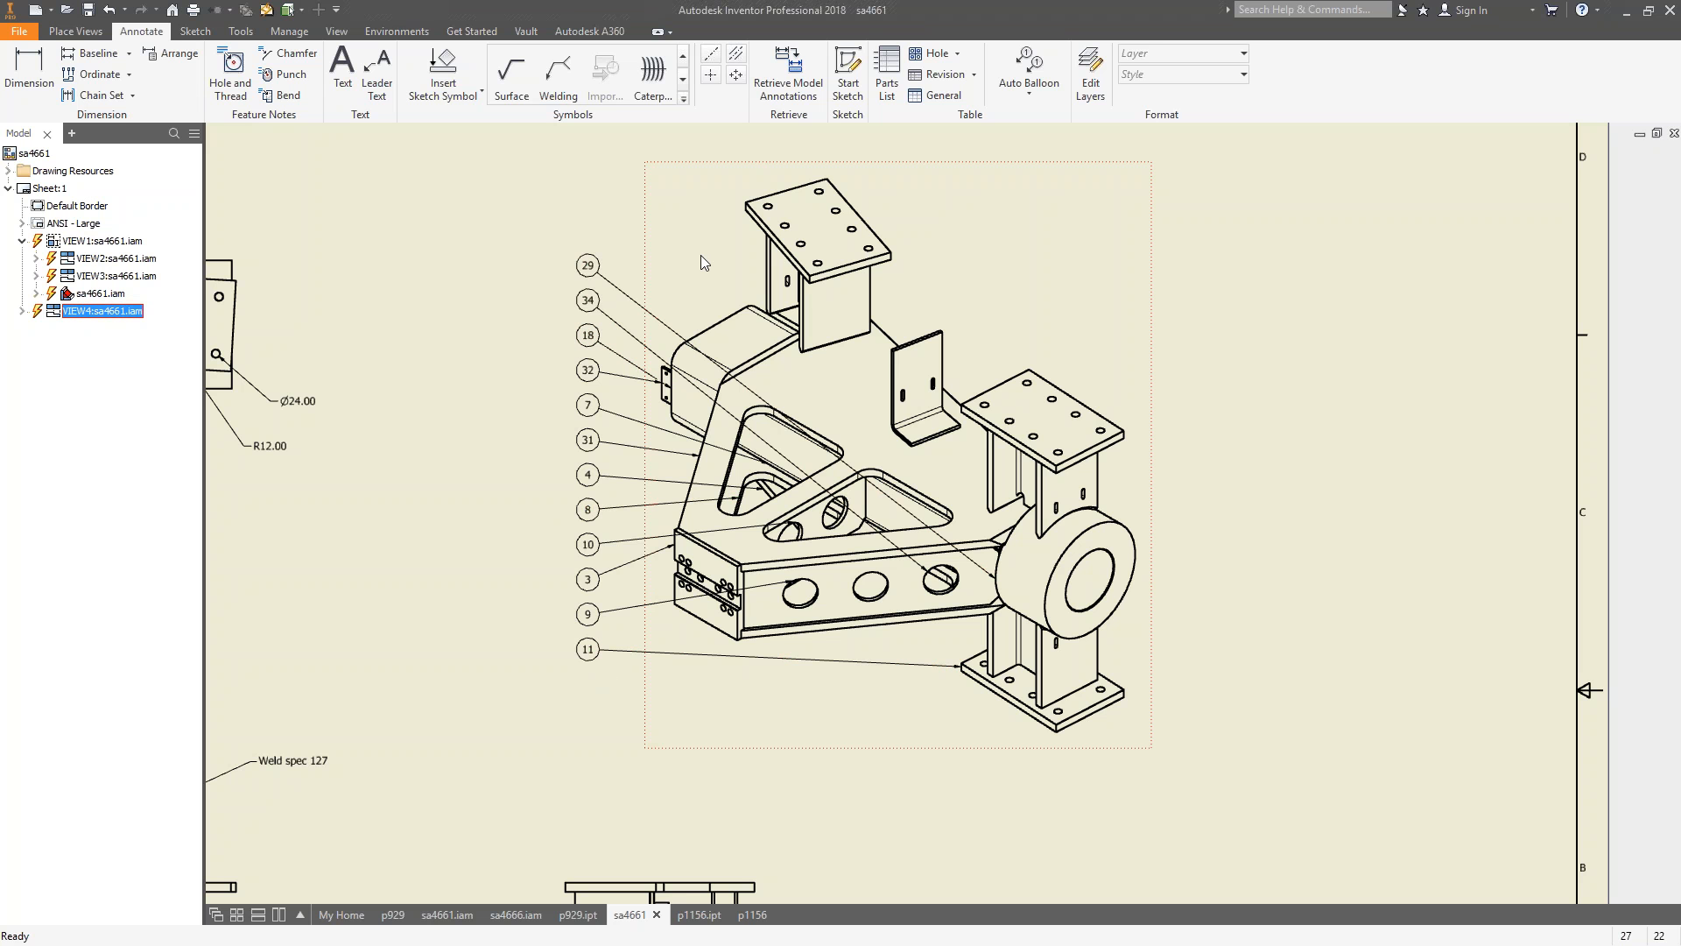
{"action": "left_click", "coordinate": [113, 11]}
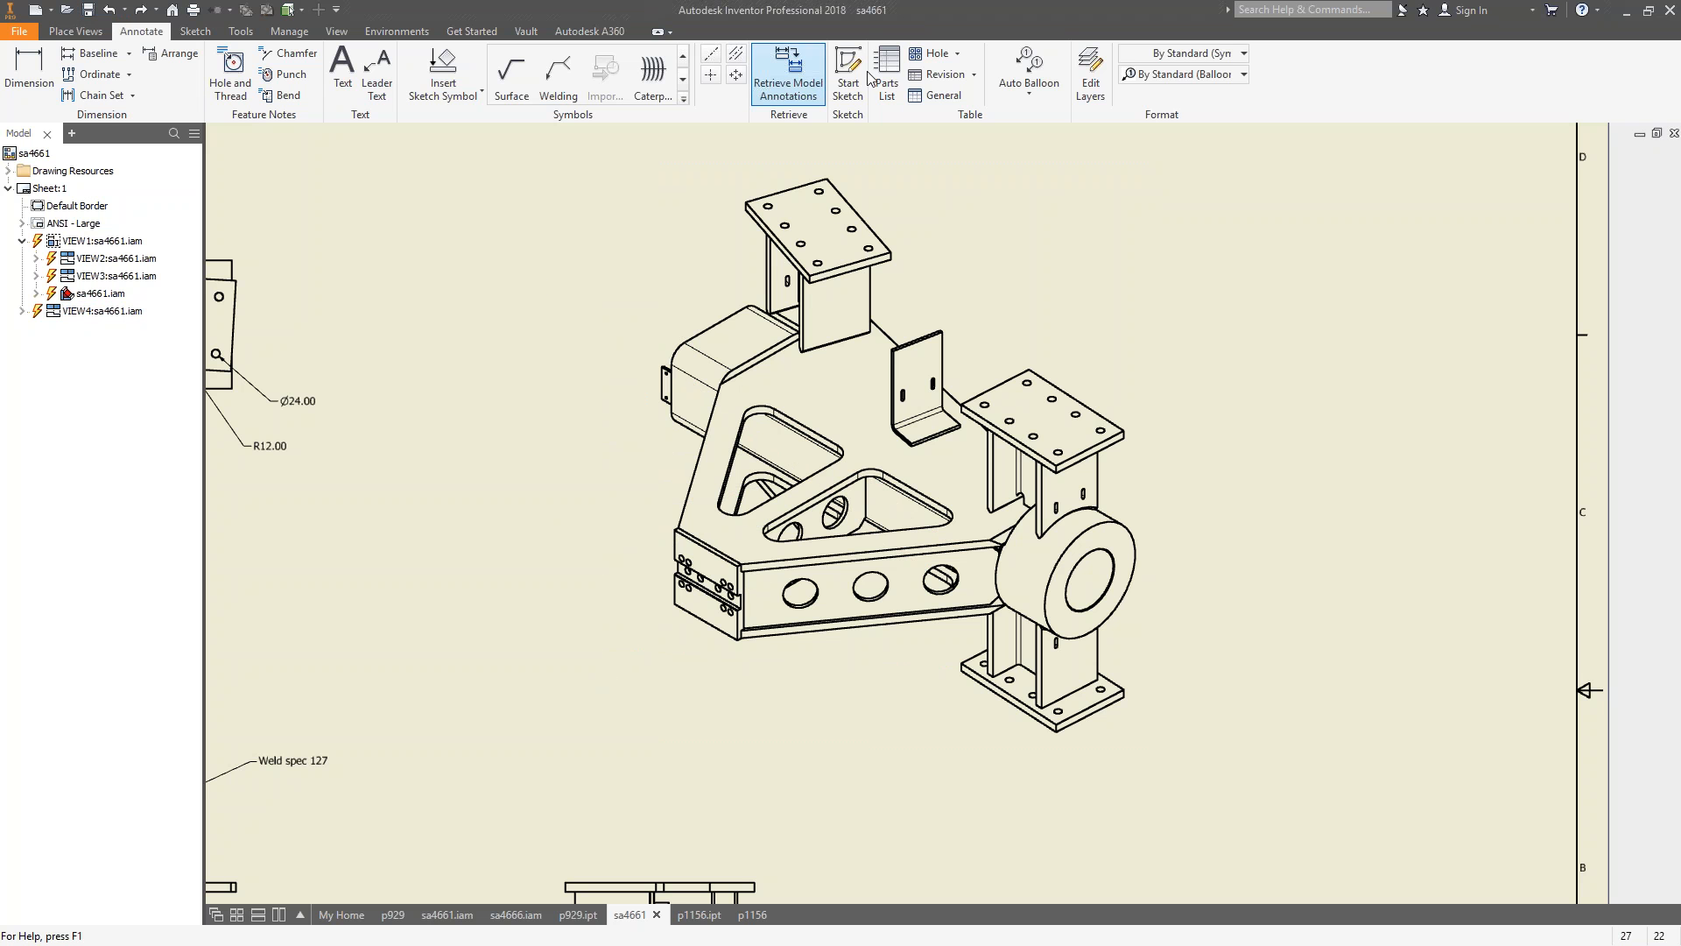
Auto-balloon all components of the isometric view with the Parts Only BOM view, Numeric numbering and Vertical placement along its left side.
{"action": "left_click", "coordinate": [1024, 89]}
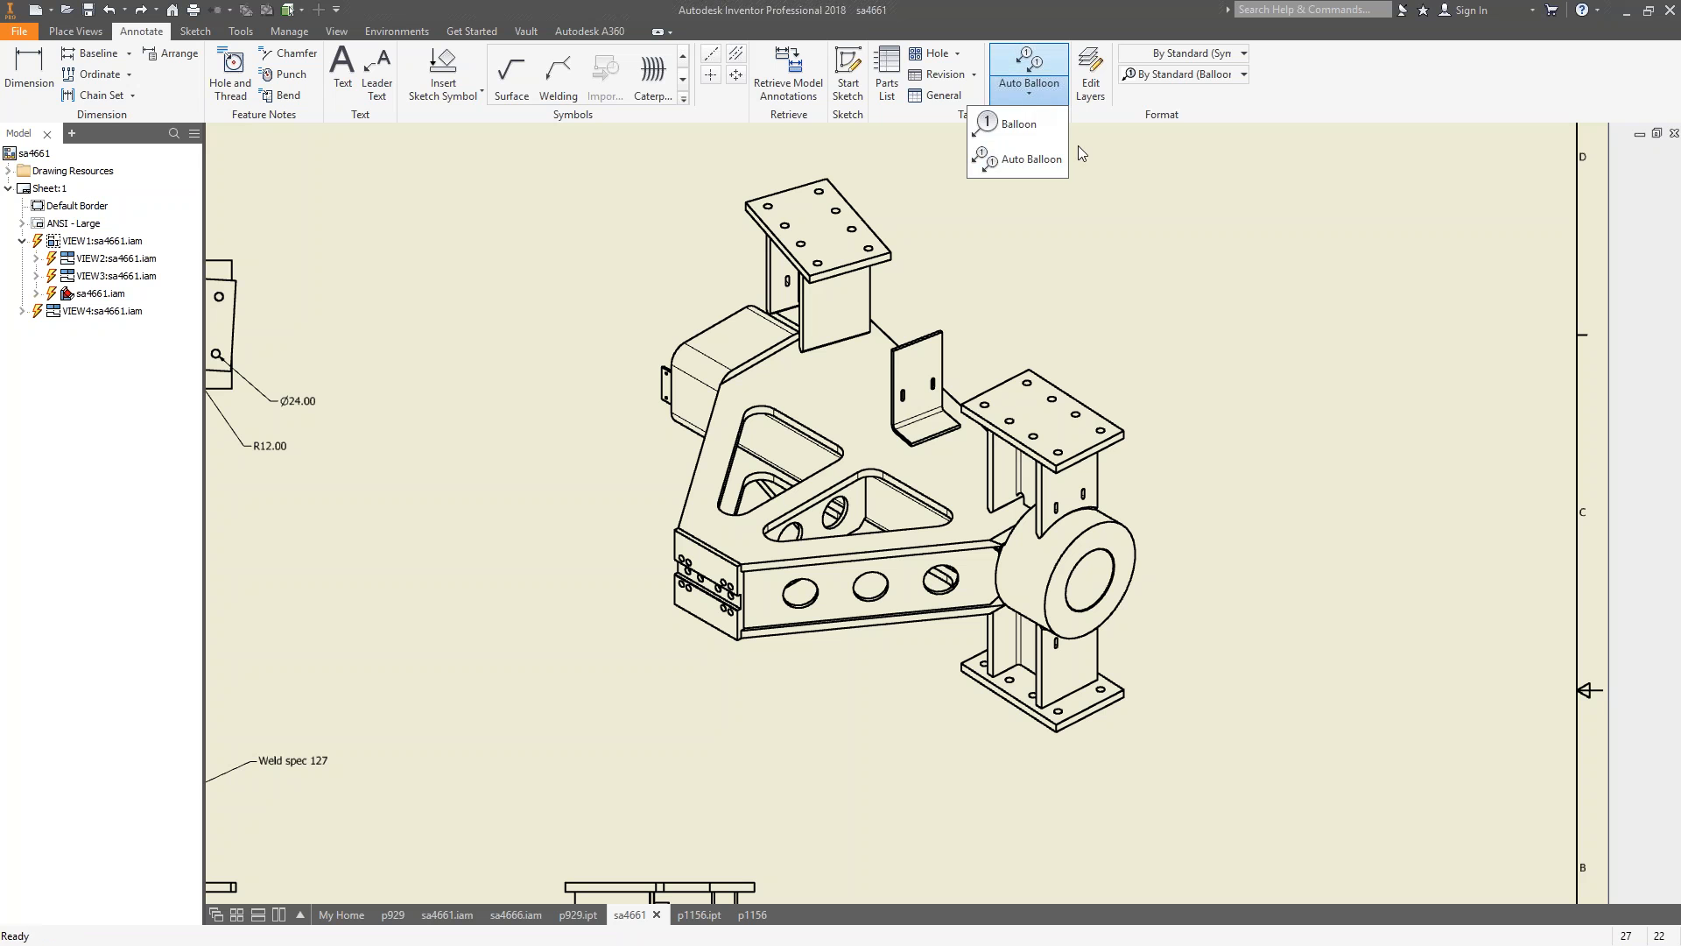
{"action": "left_click", "coordinate": [1031, 158]}
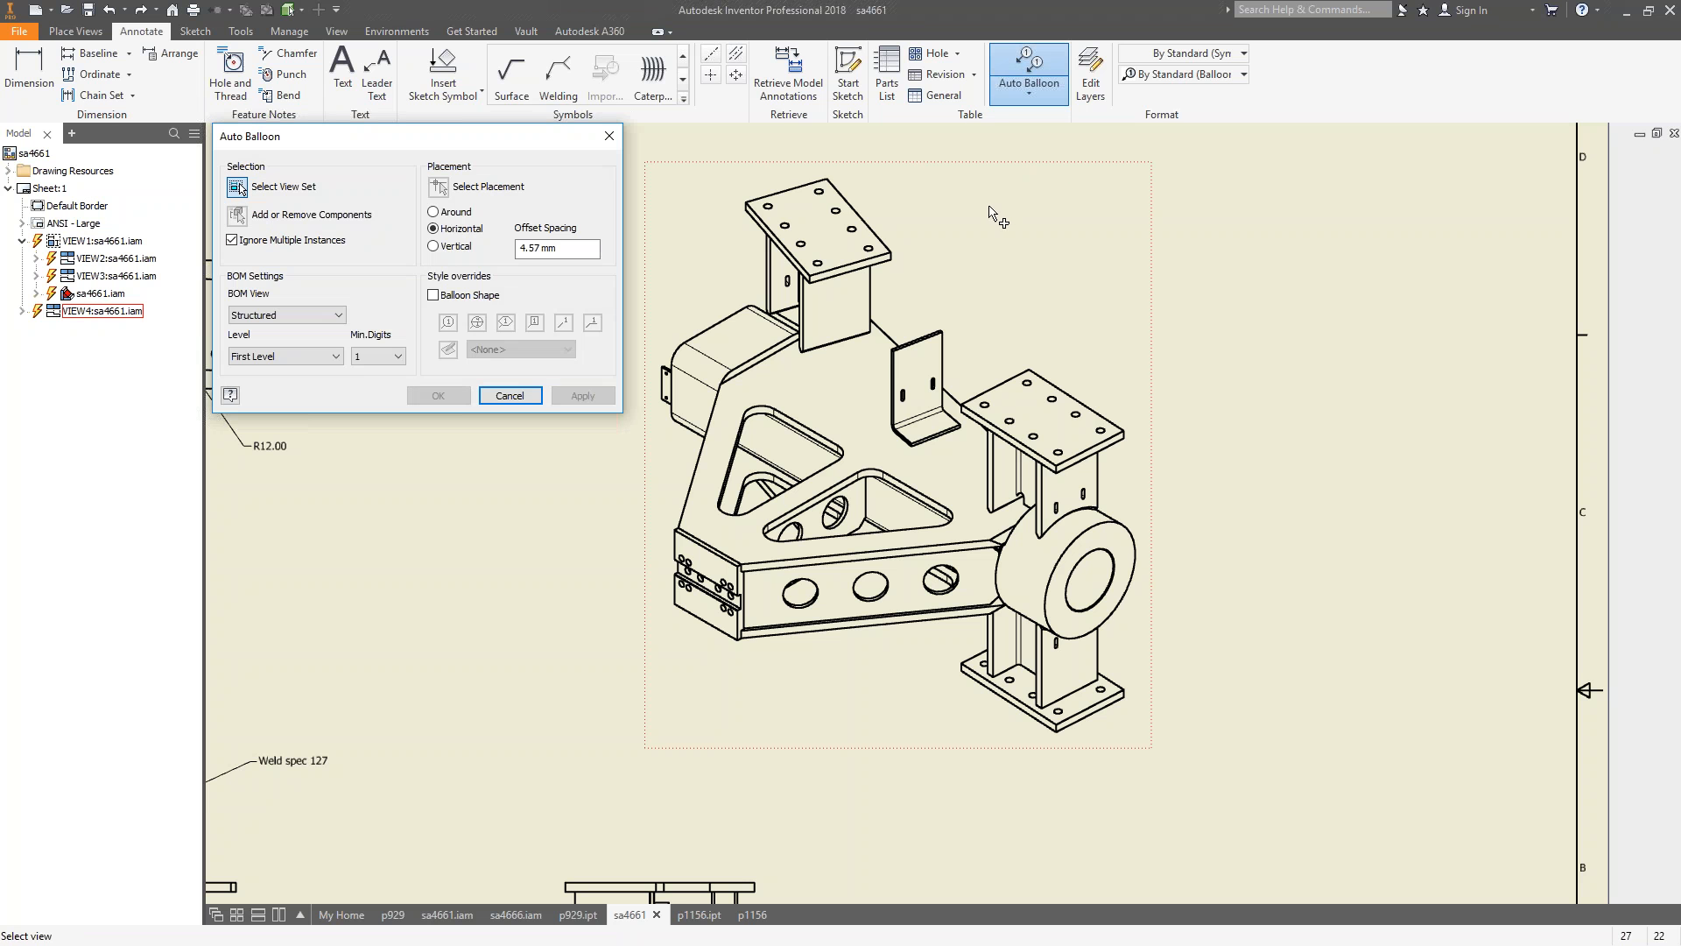
{"action": "left_click", "coordinate": [1017, 213]}
{"action": "left_click_drag", "start_coordinate": [1144, 159], "coordinate": [610, 774]}
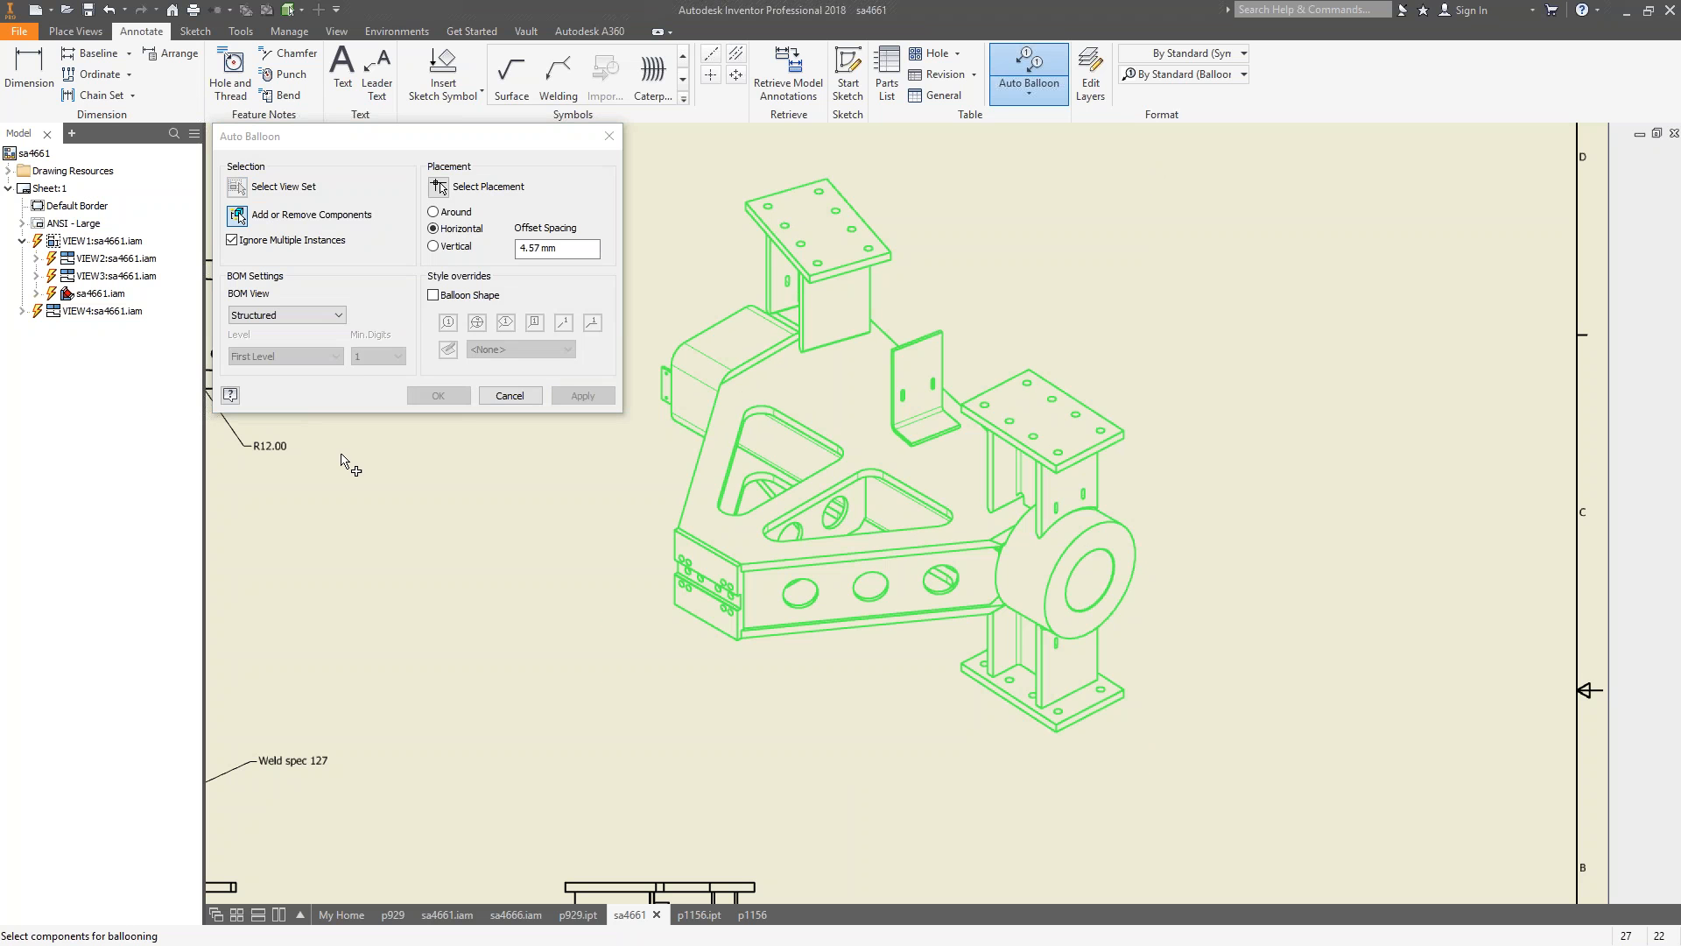
{"action": "left_click", "coordinate": [310, 315]}
{"action": "left_click", "coordinate": [261, 342]}
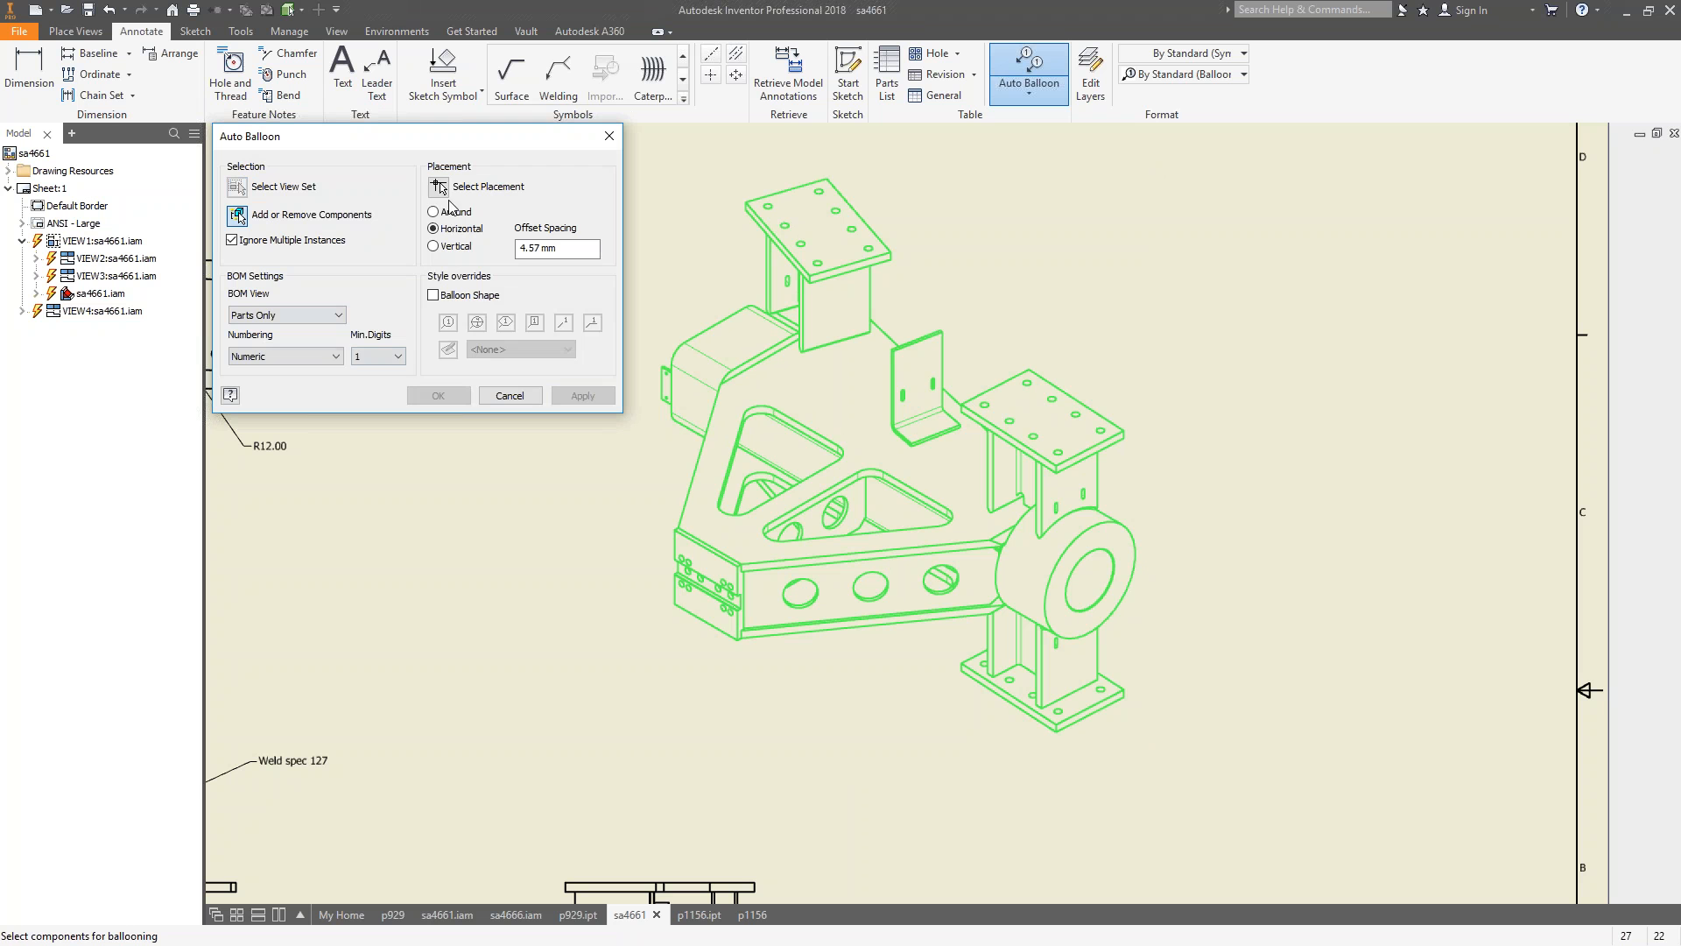
{"action": "left_click", "coordinate": [434, 246]}
{"action": "left_click", "coordinate": [439, 187]}
{"action": "left_click", "coordinate": [634, 258]}
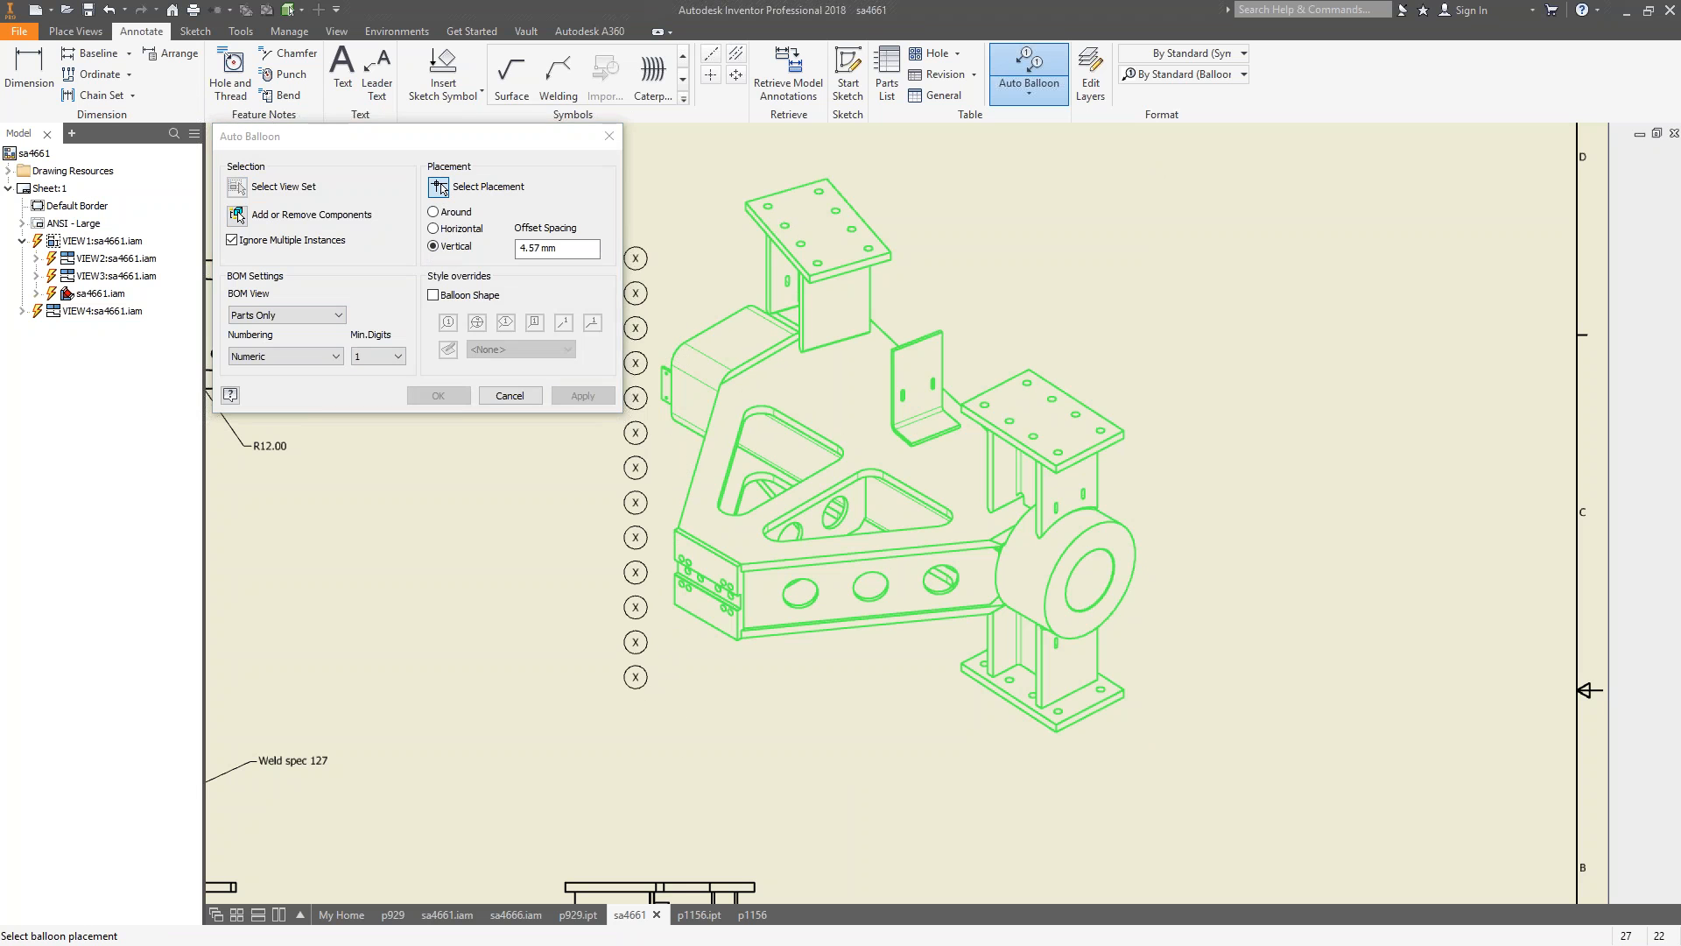
{"action": "left_click", "coordinate": [584, 397]}
{"action": "left_click", "coordinate": [447, 337]}
{"action": "left_click", "coordinate": [511, 396]}
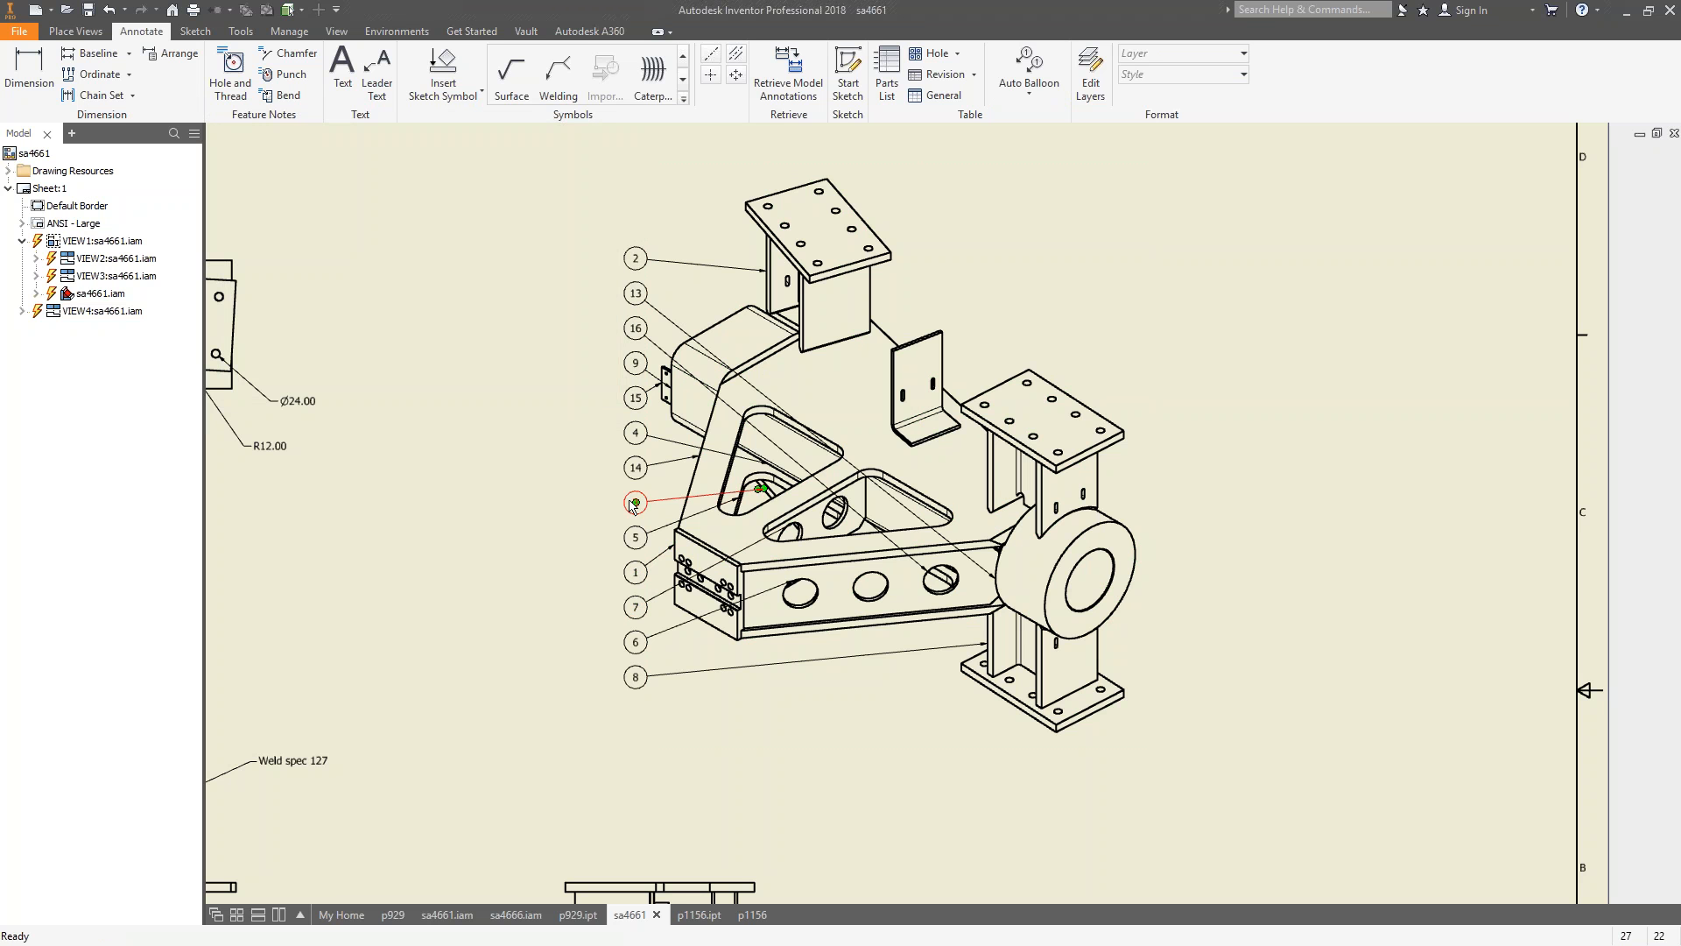
Move balloons 13 and 8 out of the vertical column to below the isometric view.
{"action": "left_click_drag", "start_coordinate": [636, 293], "coordinate": [944, 754]}
{"action": "left_click_drag", "start_coordinate": [636, 676], "coordinate": [848, 725]}
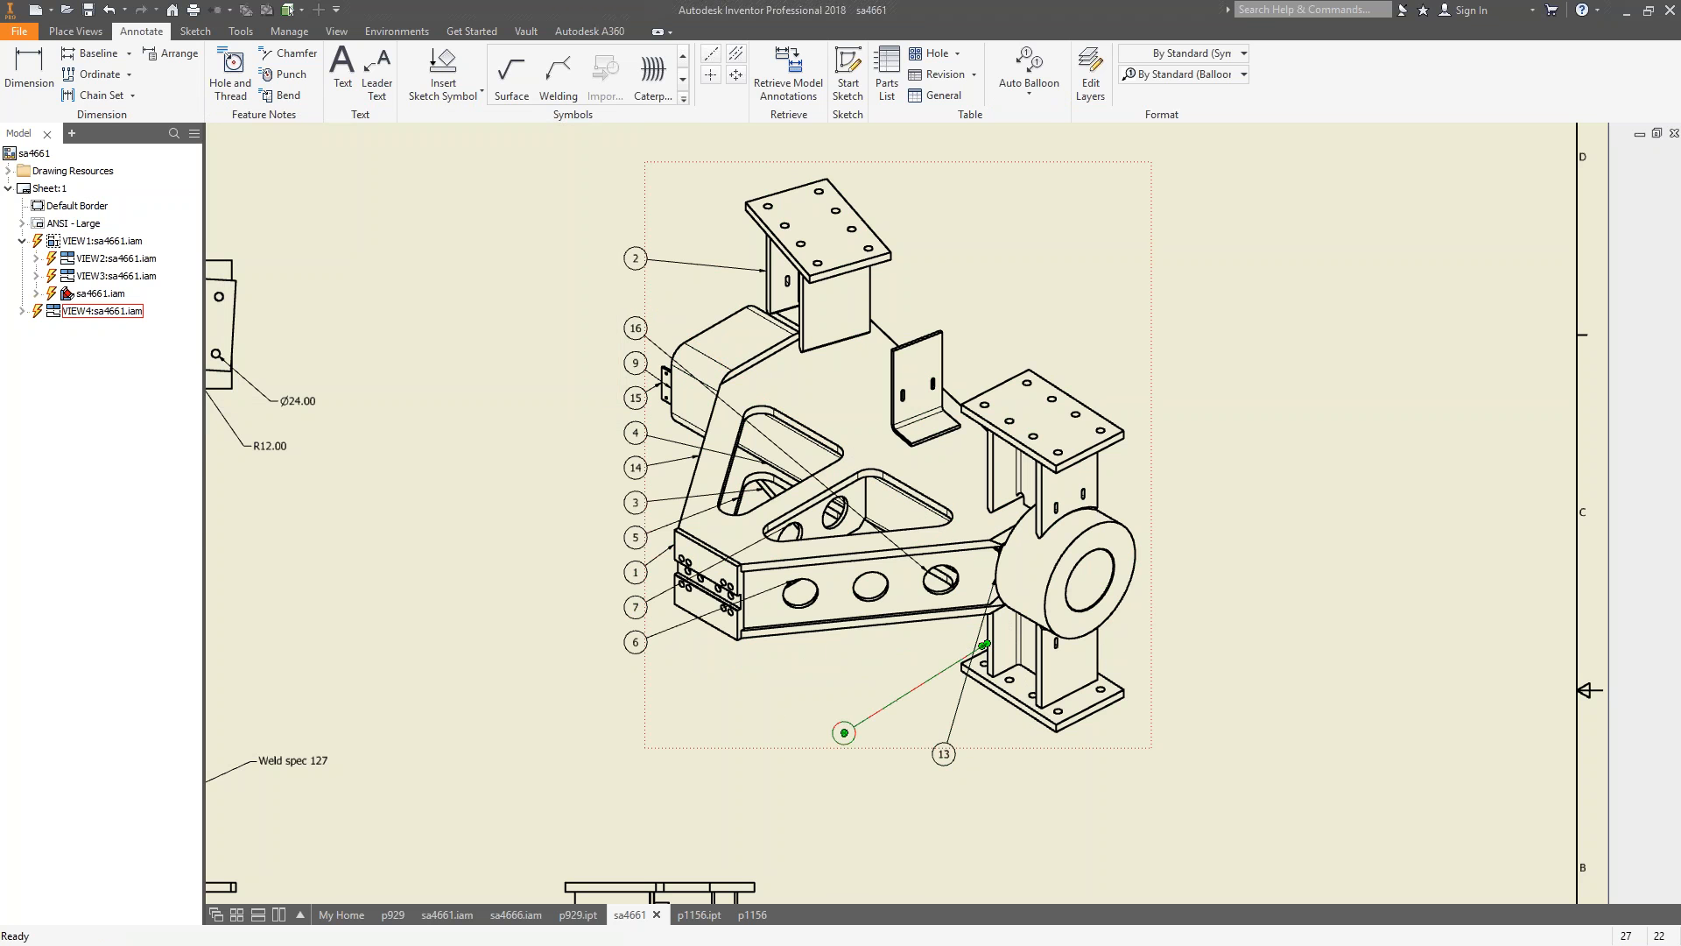
Reattach balloon 8's leader to the long beam's lower edge and back to the vertical edge of the lower column.
{"action": "scroll", "coordinate": [990, 641], "scroll_direction": "up", "scroll_amount": 5}
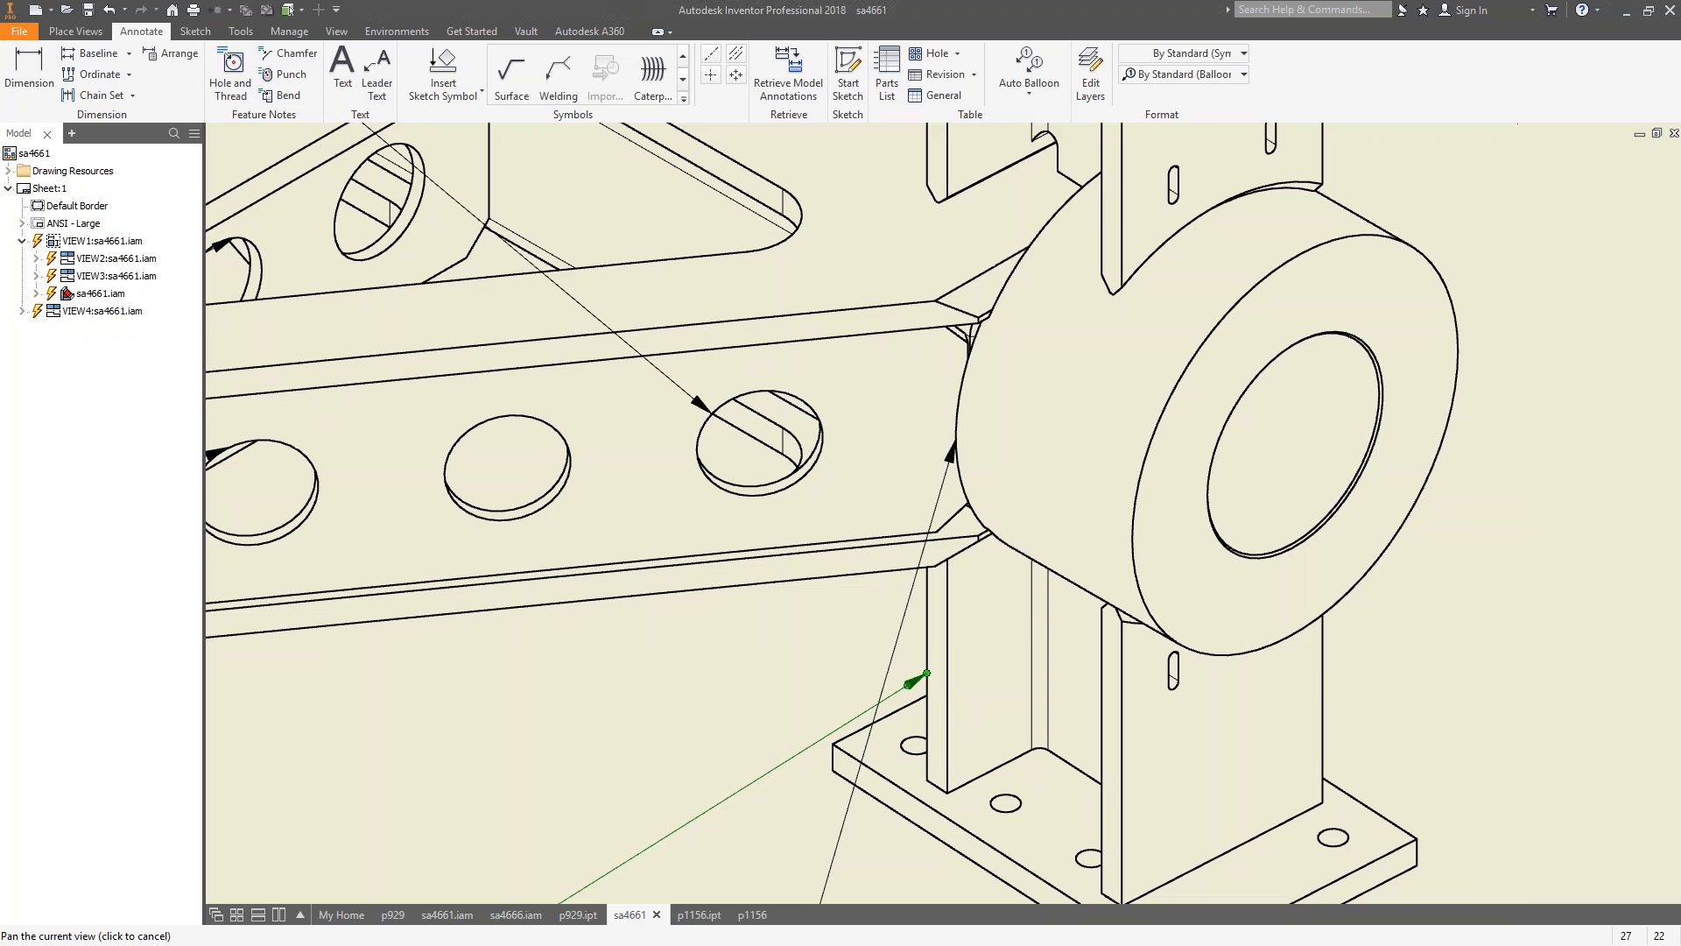
{"action": "middle_click_drag", "start_coordinate": [934, 673], "coordinate": [1005, 507]}
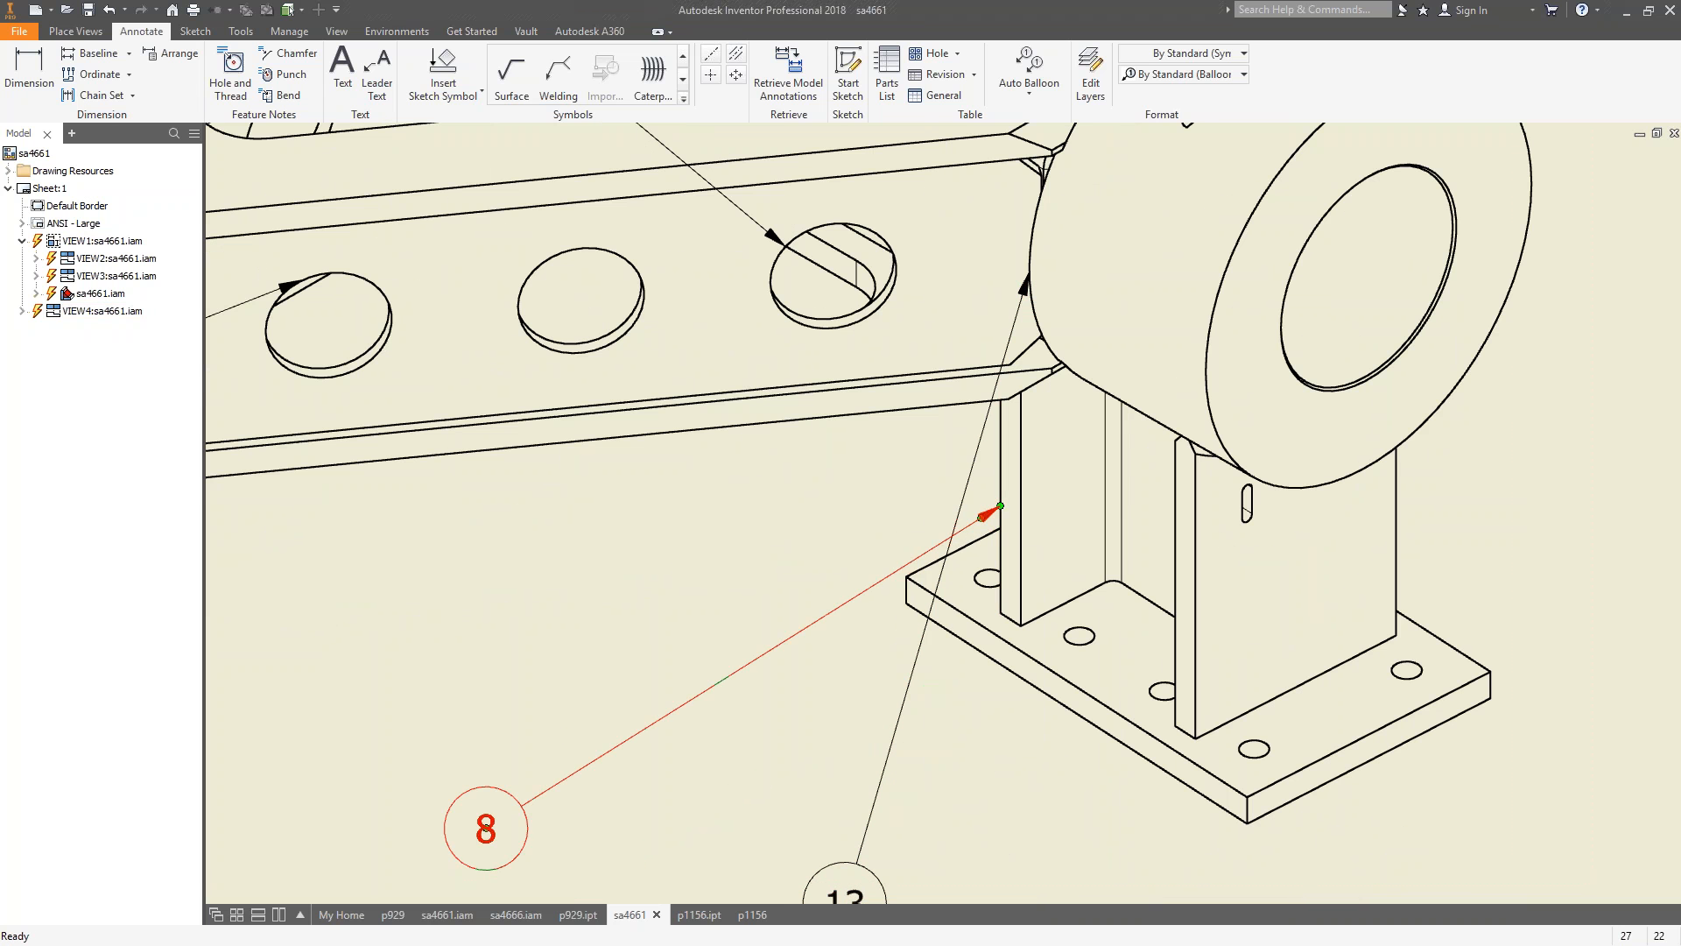
{"action": "middle_click_drag", "start_coordinate": [521, 786], "coordinate": [623, 685]}
{"action": "left_click", "coordinate": [954, 503]}
{"action": "left_click_drag", "start_coordinate": [1103, 405], "coordinate": [725, 342]}
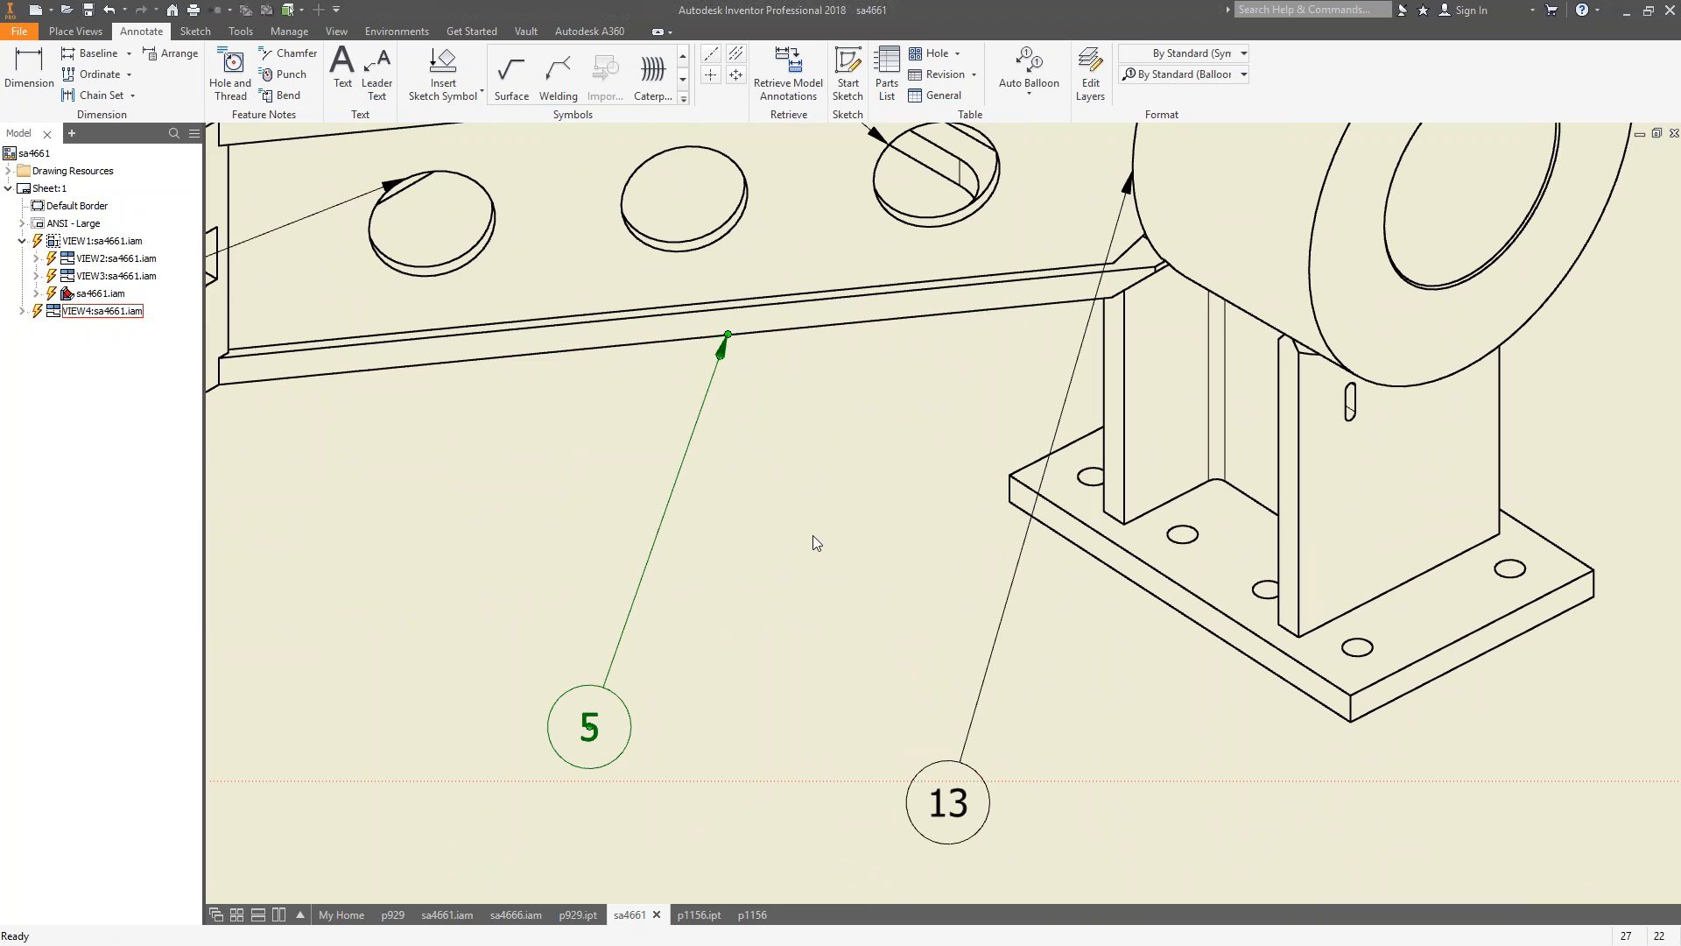
{"action": "left_click", "coordinate": [600, 725]}
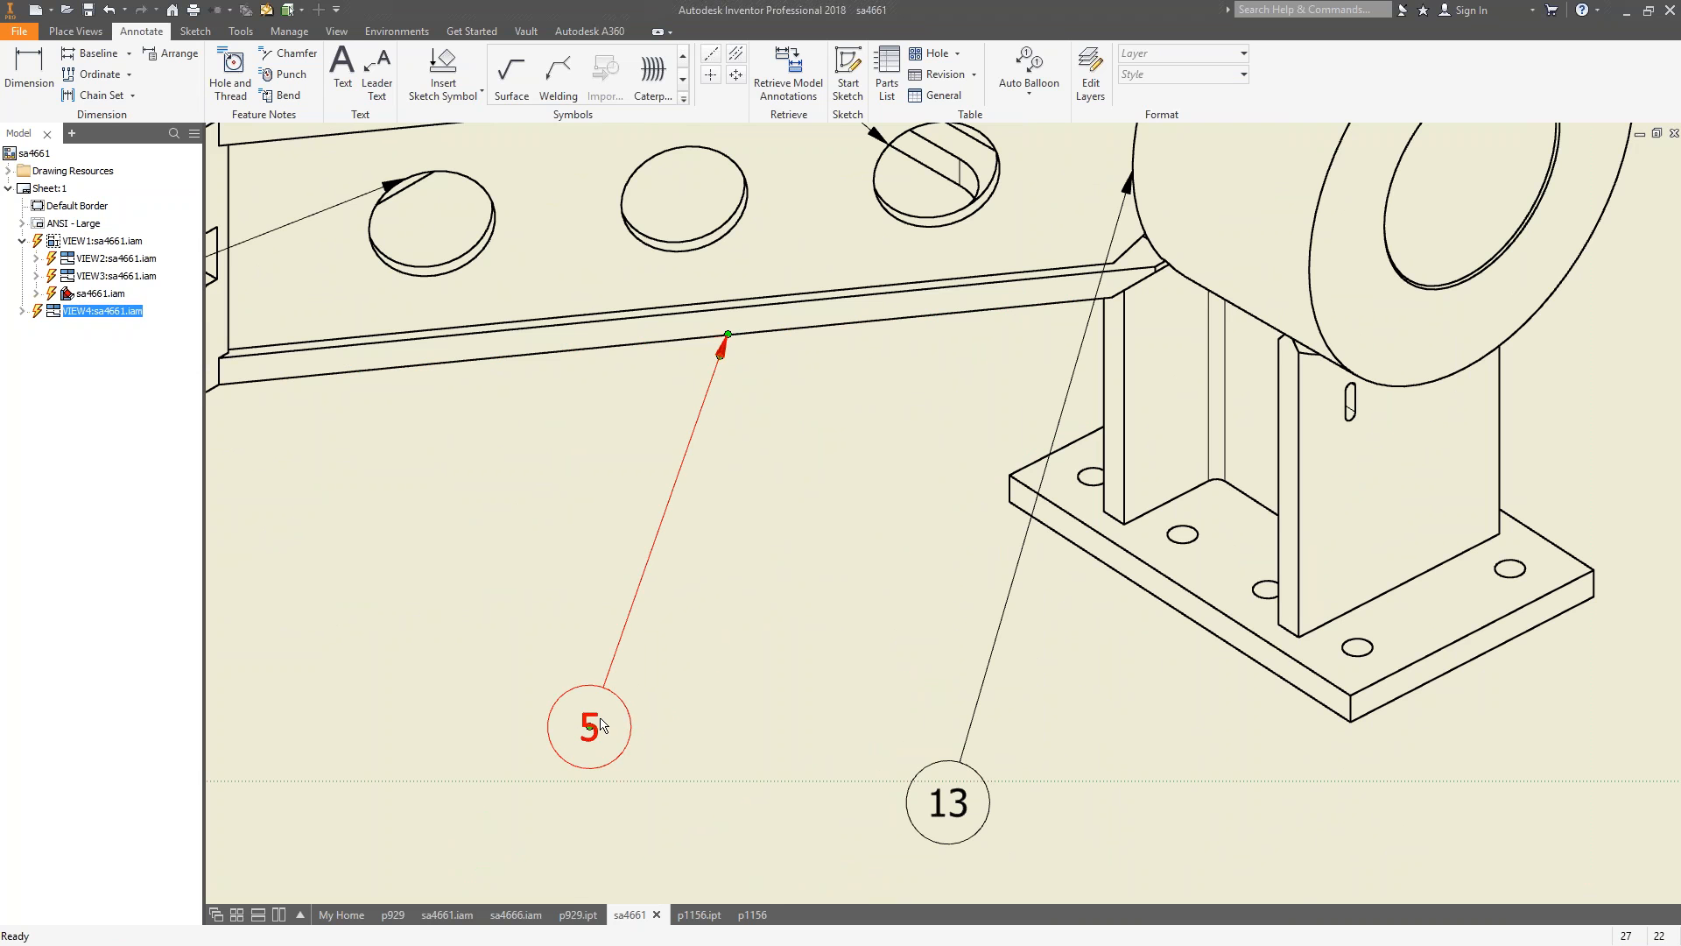
{"action": "left_click", "coordinate": [890, 428]}
{"action": "left_click", "coordinate": [737, 350]}
{"action": "left_click_drag", "start_coordinate": [740, 356], "coordinate": [1094, 396]}
{"action": "left_click_drag", "start_coordinate": [1101, 385], "coordinate": [1103, 383]}
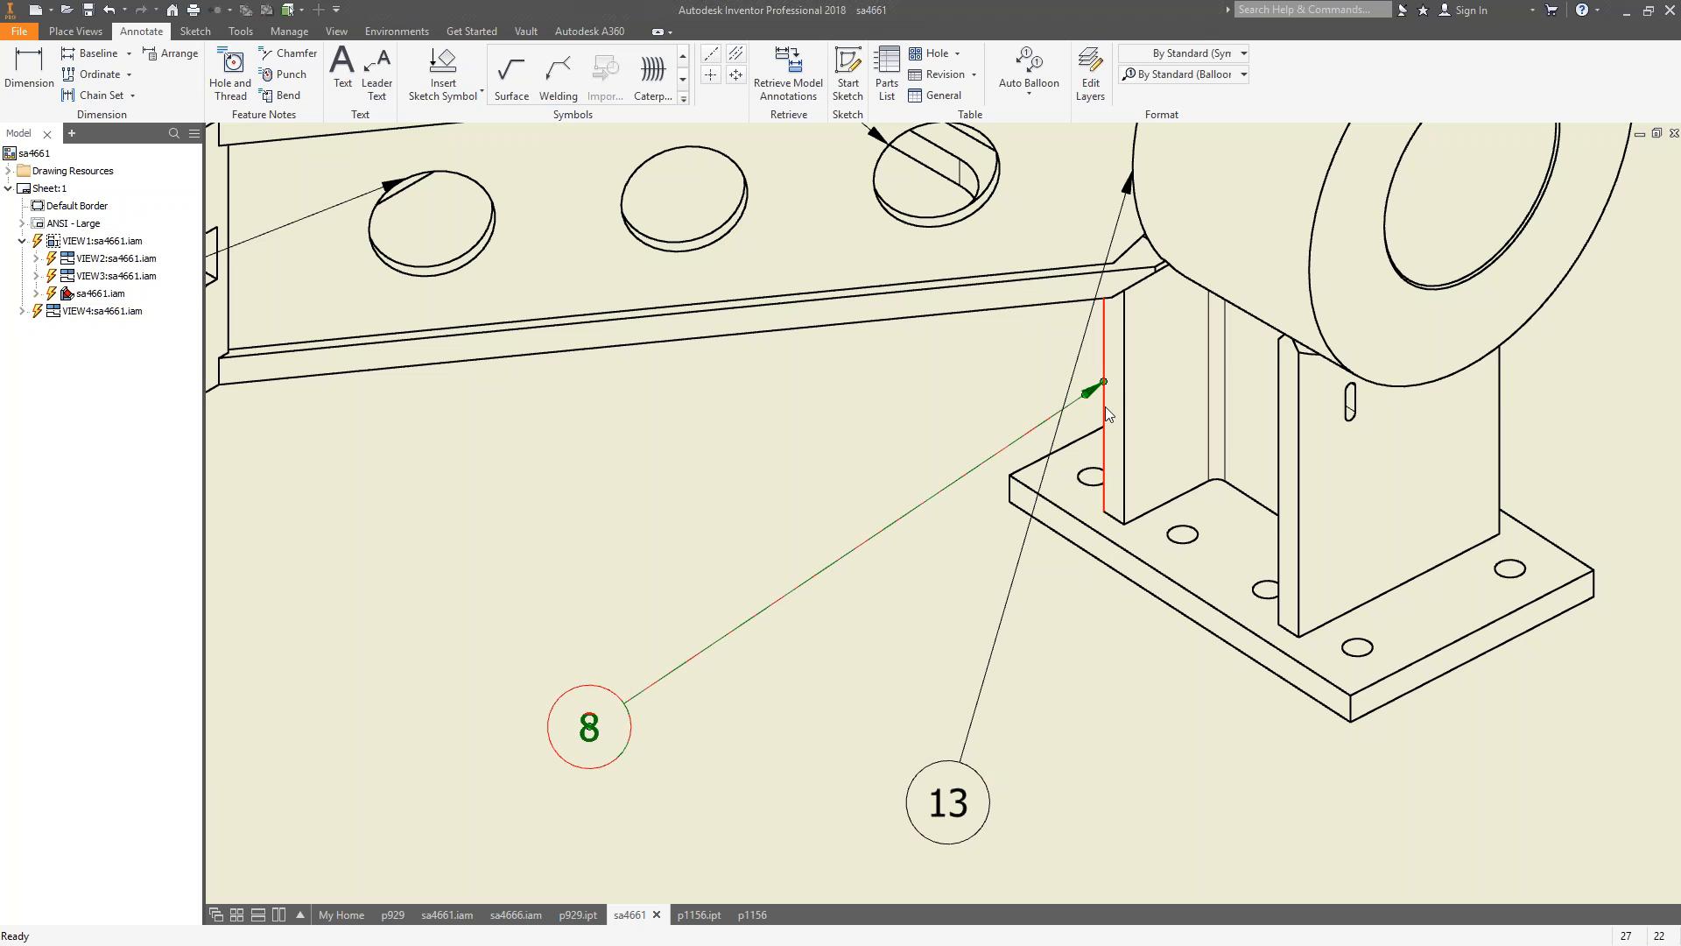
Try the leader ends of the two balloons below the view on the long beam's side and flange faces.
{"action": "left_click_drag", "start_coordinate": [1103, 383], "coordinate": [596, 268]}
{"action": "left_click", "coordinate": [785, 427]}
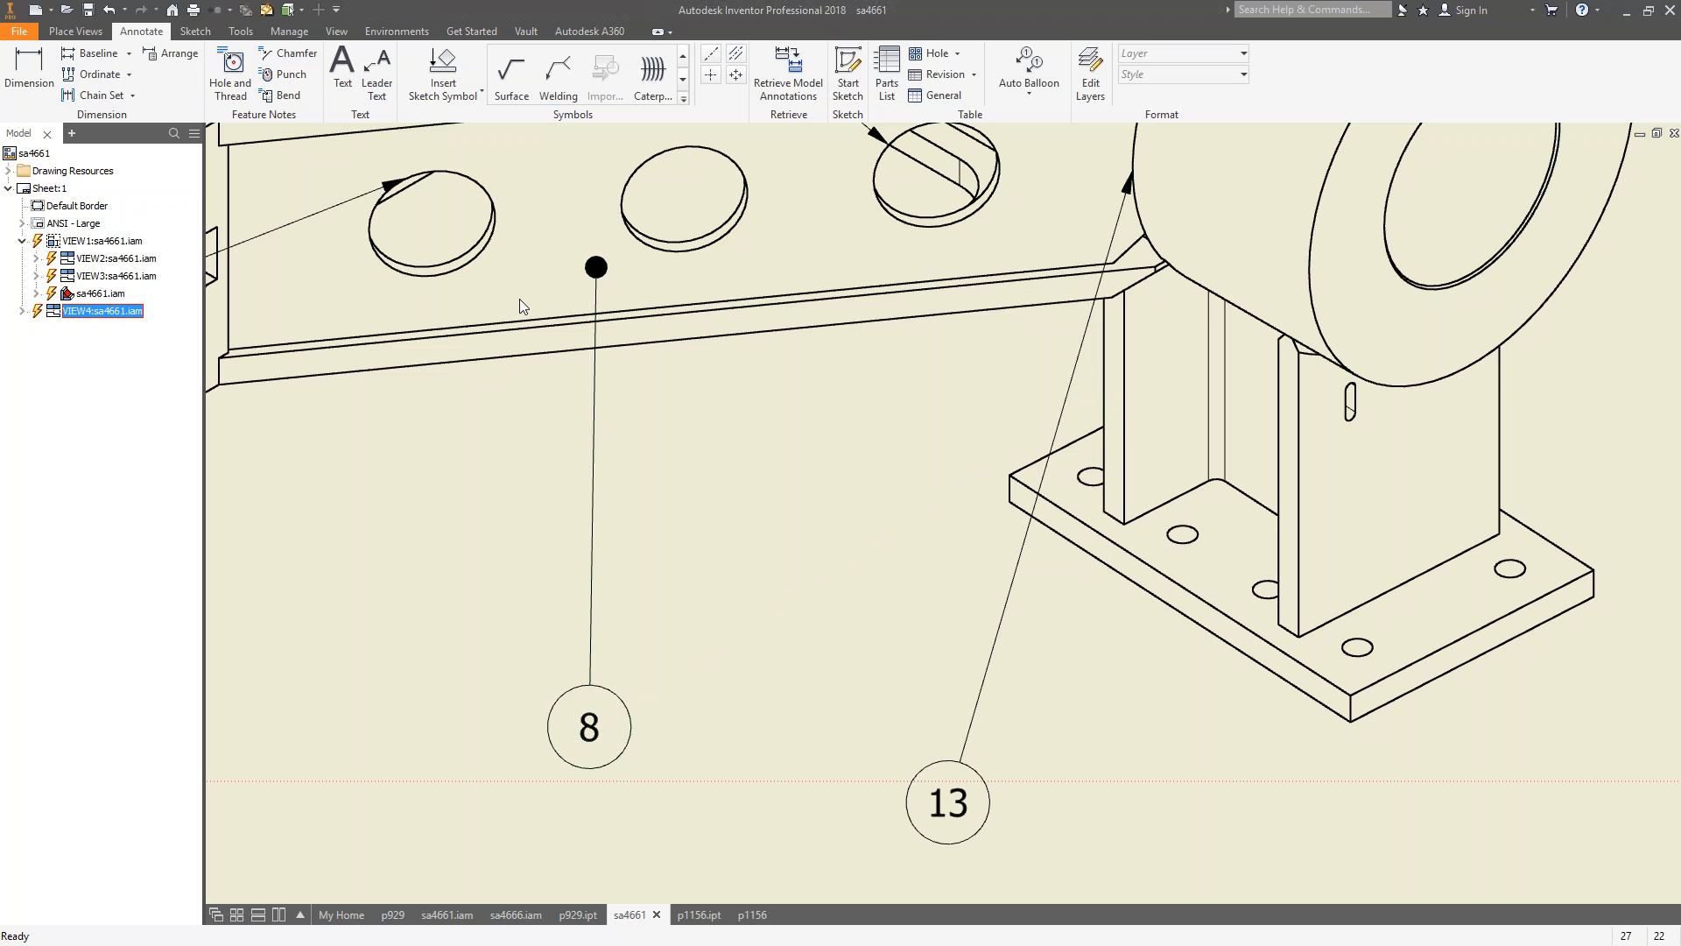
{"action": "left_click_drag", "start_coordinate": [597, 272], "coordinate": [567, 341]}
{"action": "left_click", "coordinate": [686, 612]}
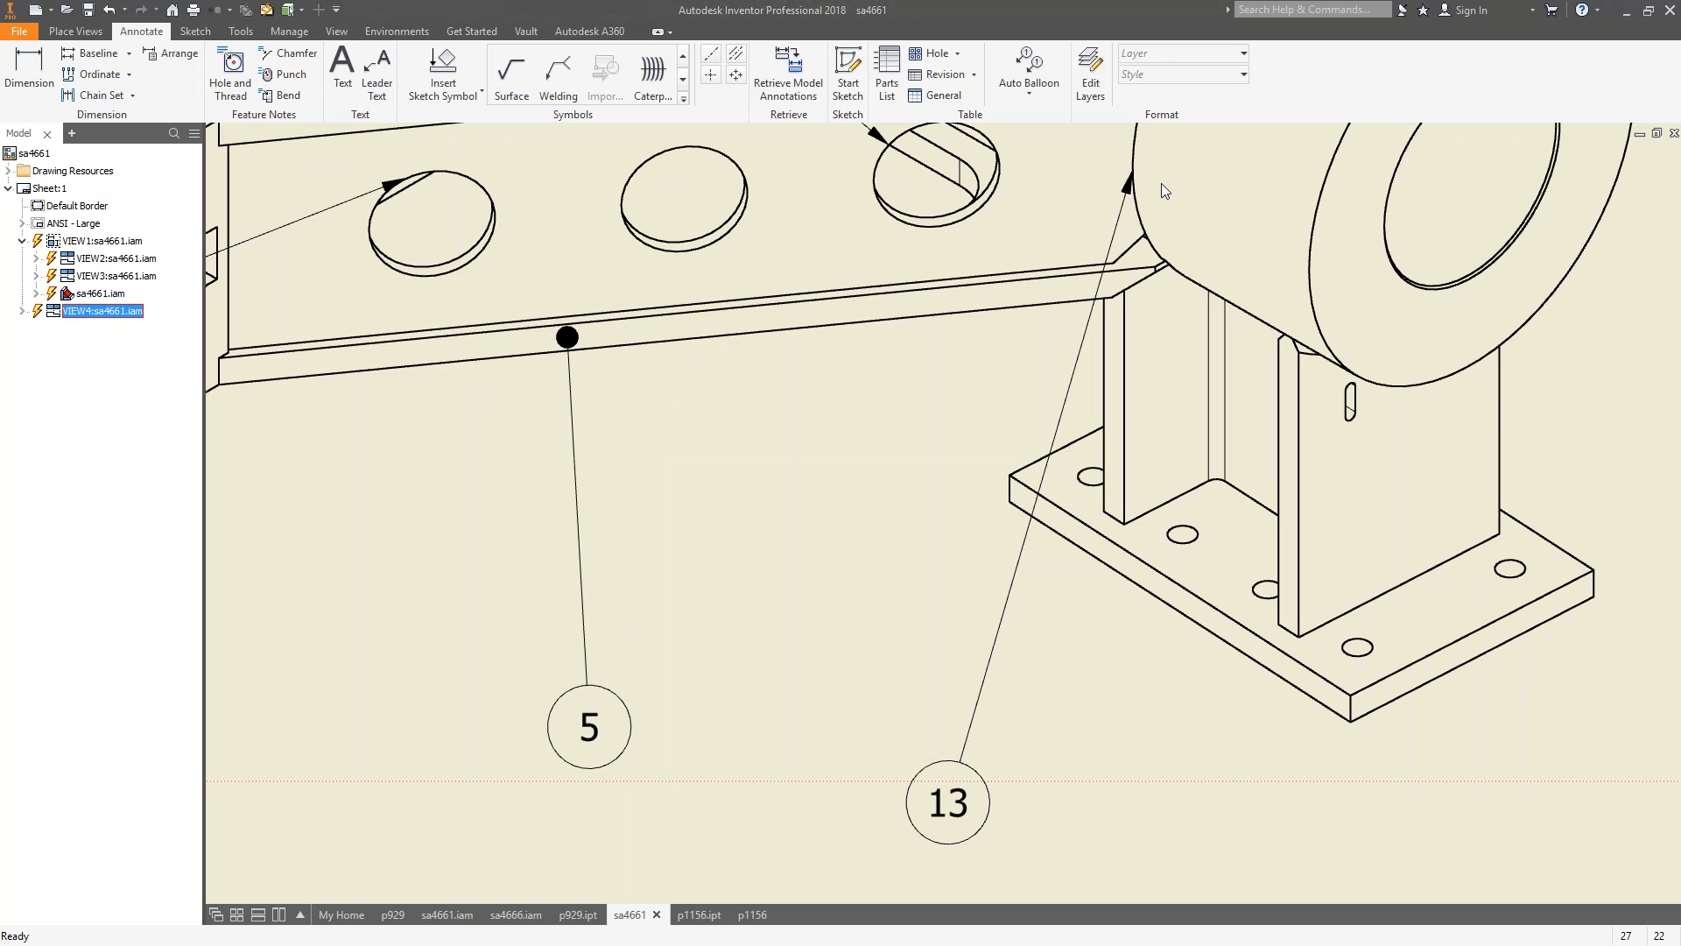
{"action": "left_click_drag", "start_coordinate": [1132, 170], "coordinate": [708, 245]}
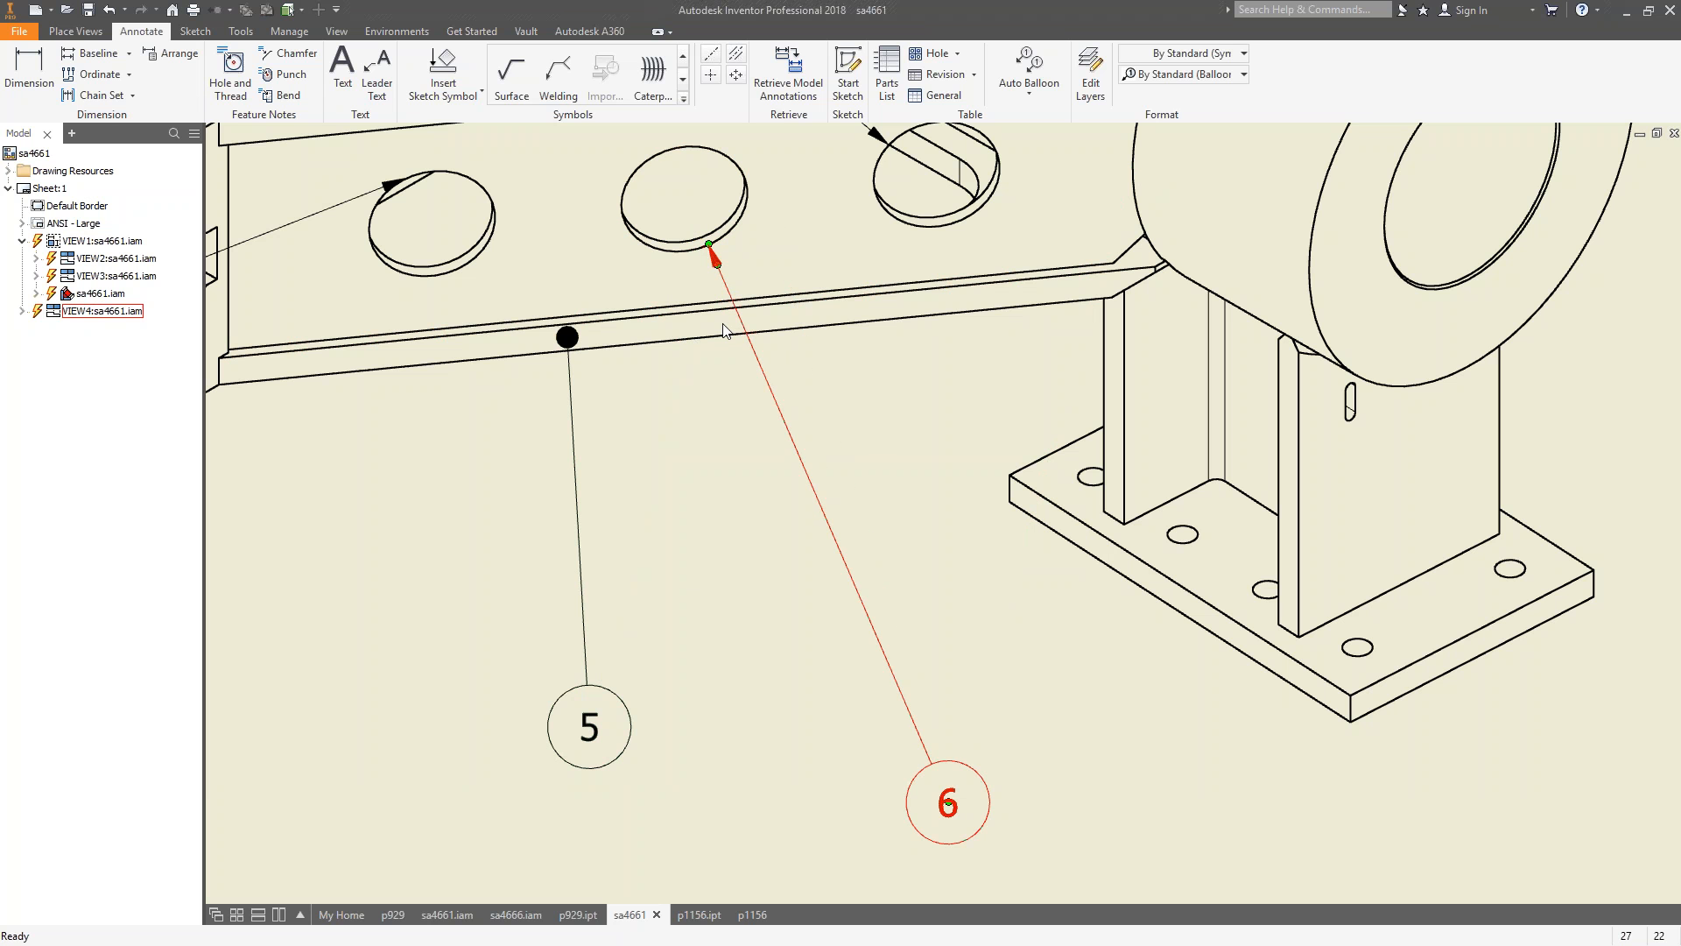
{"action": "left_click_drag", "start_coordinate": [739, 250], "coordinate": [853, 233]}
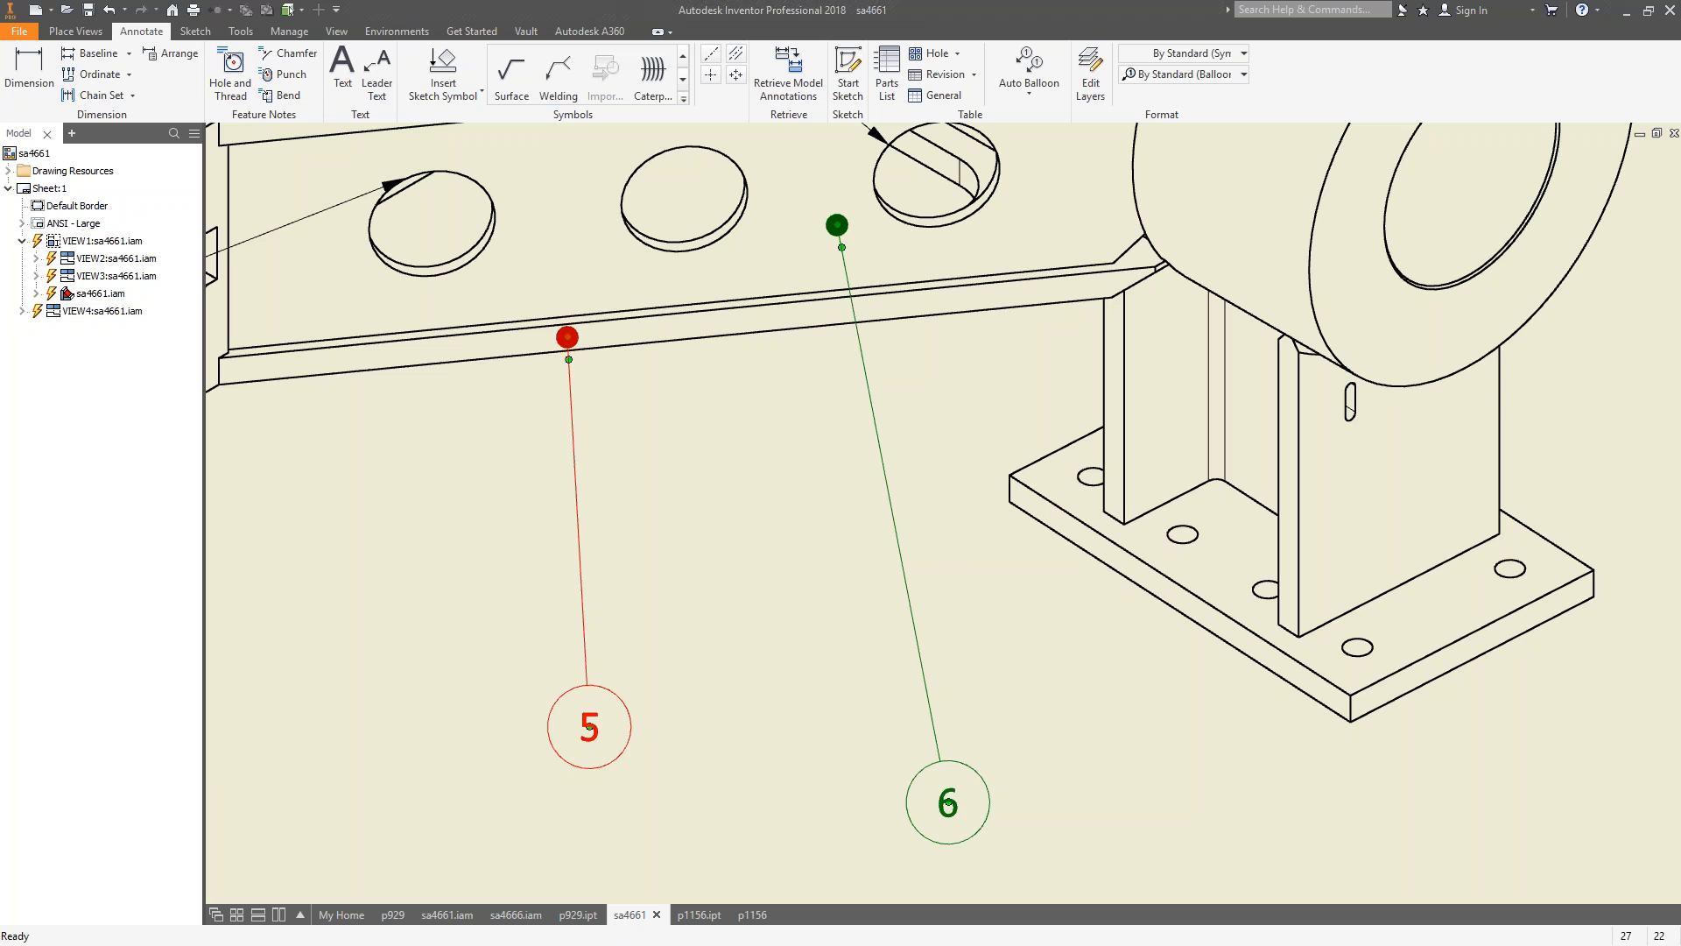
Attach balloon 5 to the base plate's front edge, place it right of balloon 6, and reattach balloon 6's leader to the large cylinder.
{"action": "left_click_drag", "start_coordinate": [570, 341], "coordinate": [1149, 593]}
{"action": "left_click_drag", "start_coordinate": [589, 727], "coordinate": [1138, 791]}
{"action": "left_click_drag", "start_coordinate": [1151, 592], "coordinate": [1220, 559]}
{"action": "left_click", "coordinate": [1127, 690]}
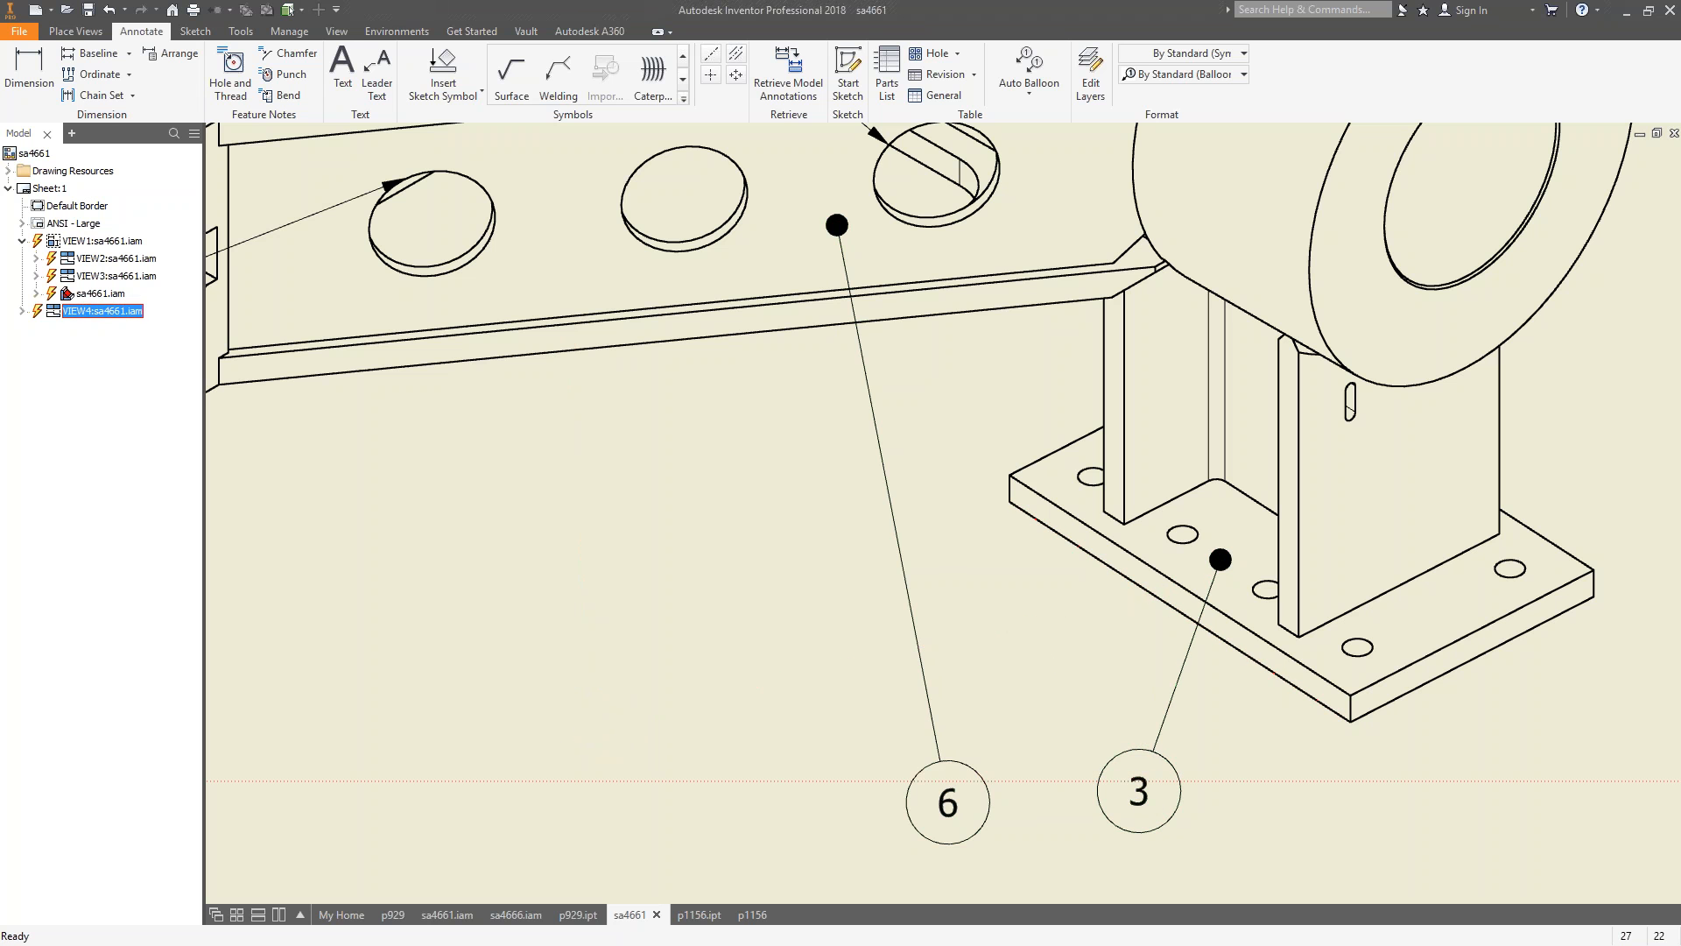
{"action": "left_click_drag", "start_coordinate": [1220, 558], "coordinate": [1170, 606]}
{"action": "left_click_drag", "start_coordinate": [837, 224], "coordinate": [1136, 208]}
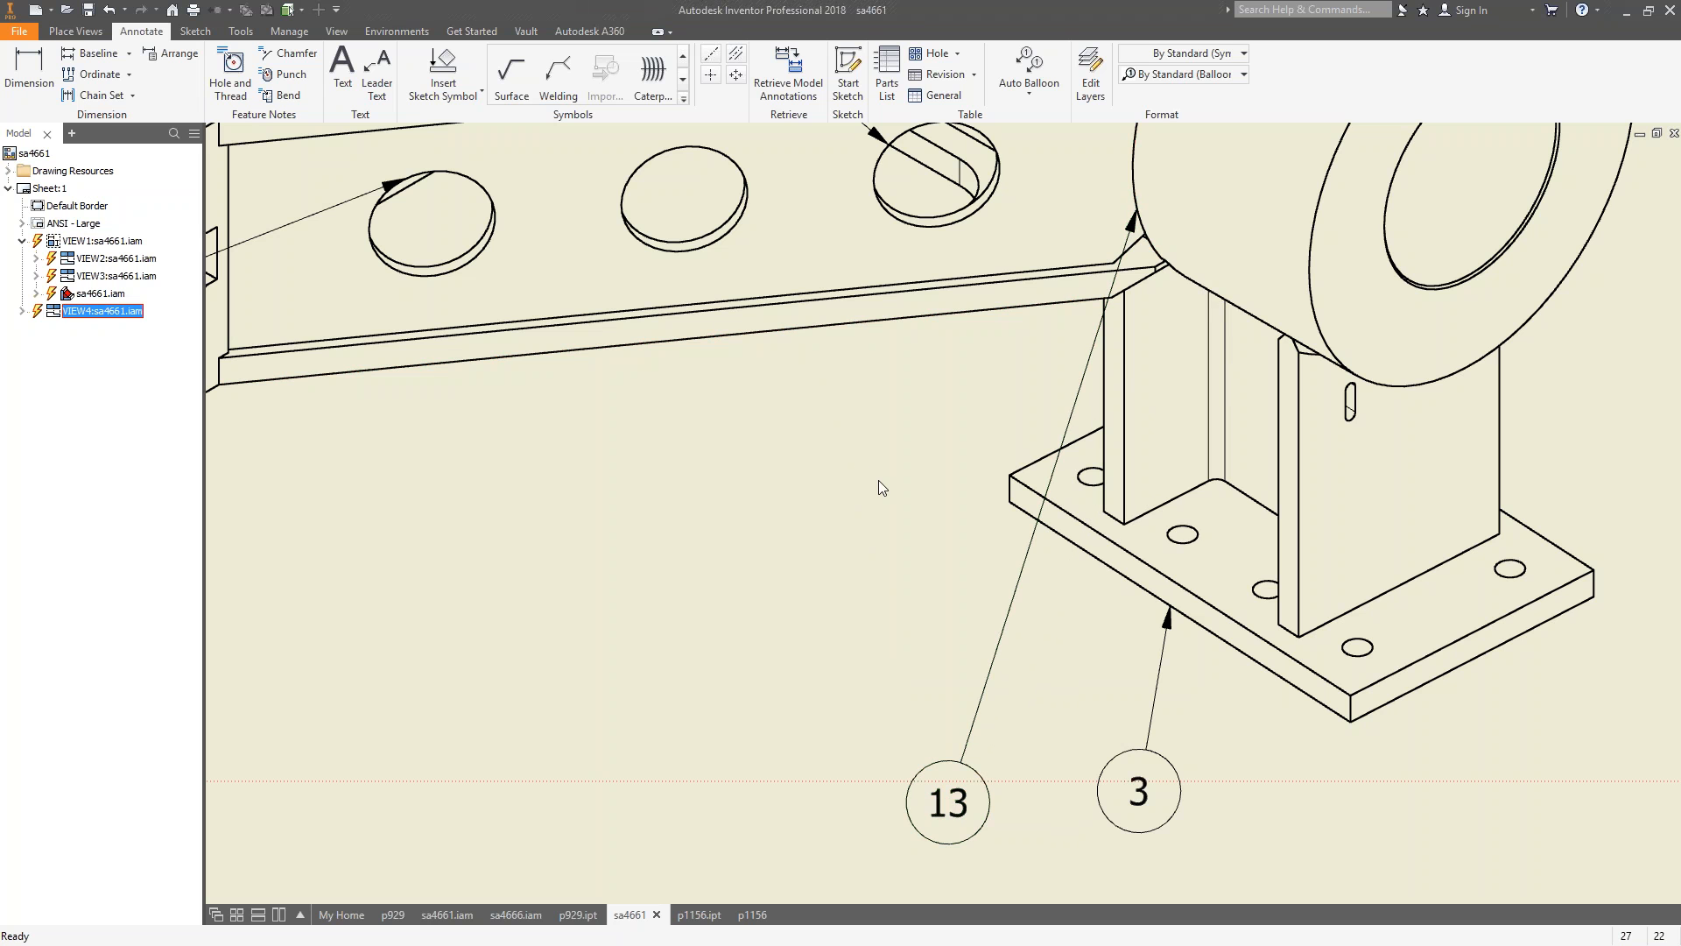
Insert a parts list for sa4661.iam with Left table wrapping in the upper-right corner of the sheet border.
{"action": "scroll", "coordinate": [856, 453], "scroll_direction": "down", "scroll_amount": 5}
{"action": "middle_click_drag", "start_coordinate": [1228, 380], "coordinate": [1237, 528]}
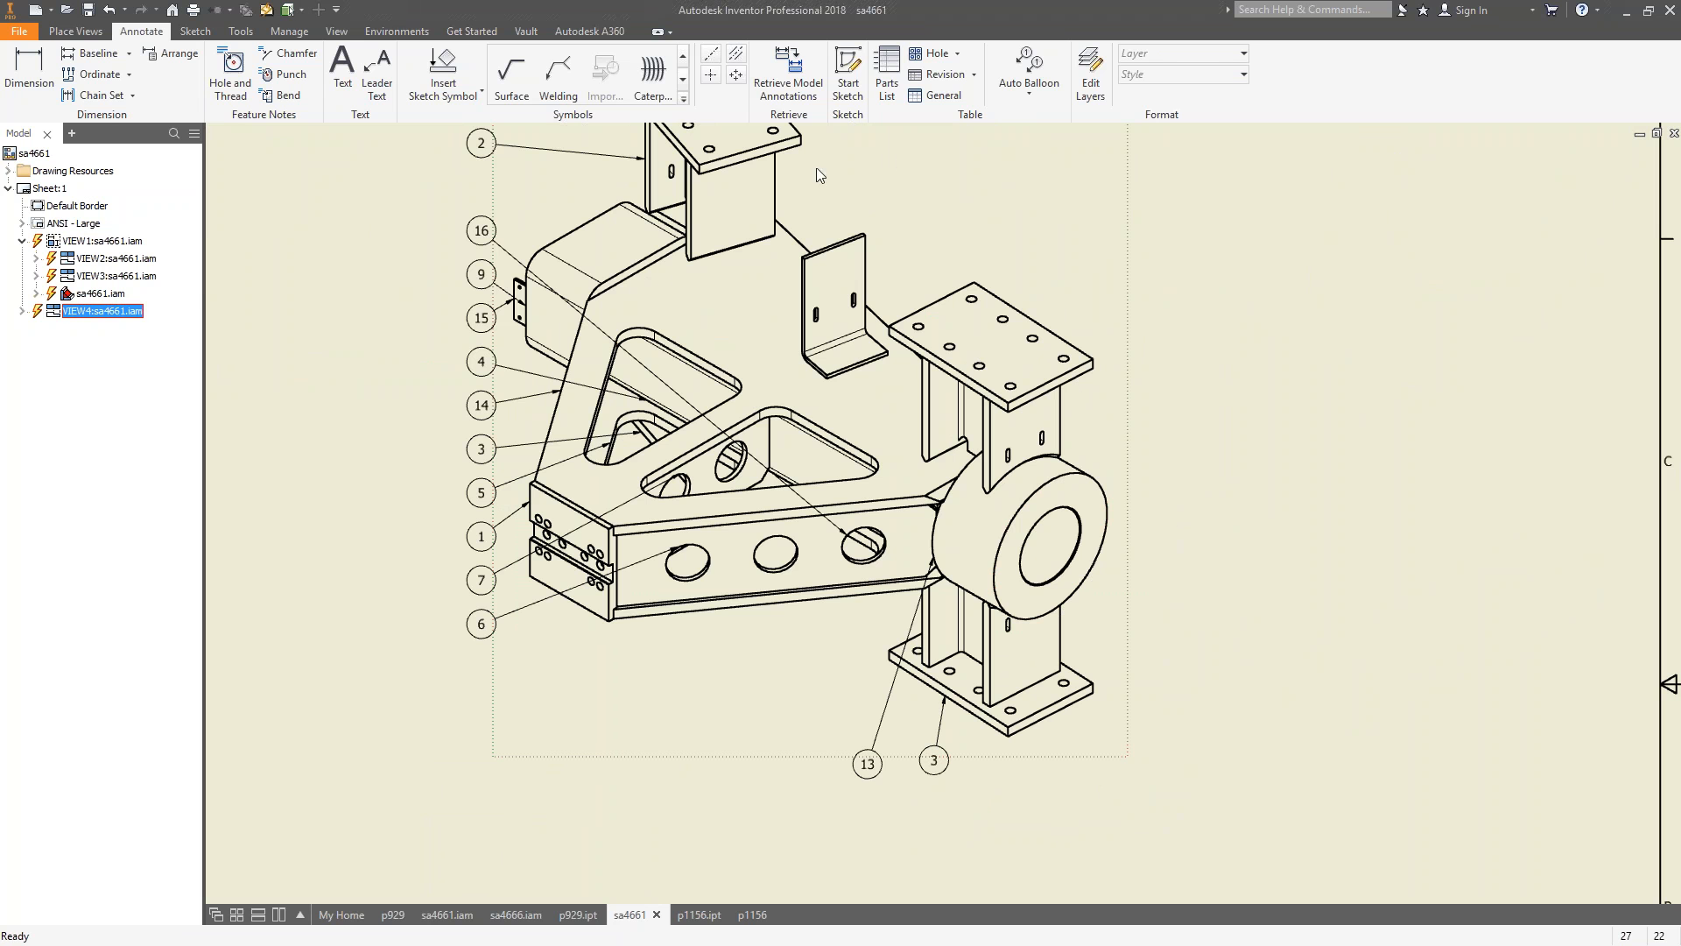
{"action": "left_click", "coordinate": [892, 73]}
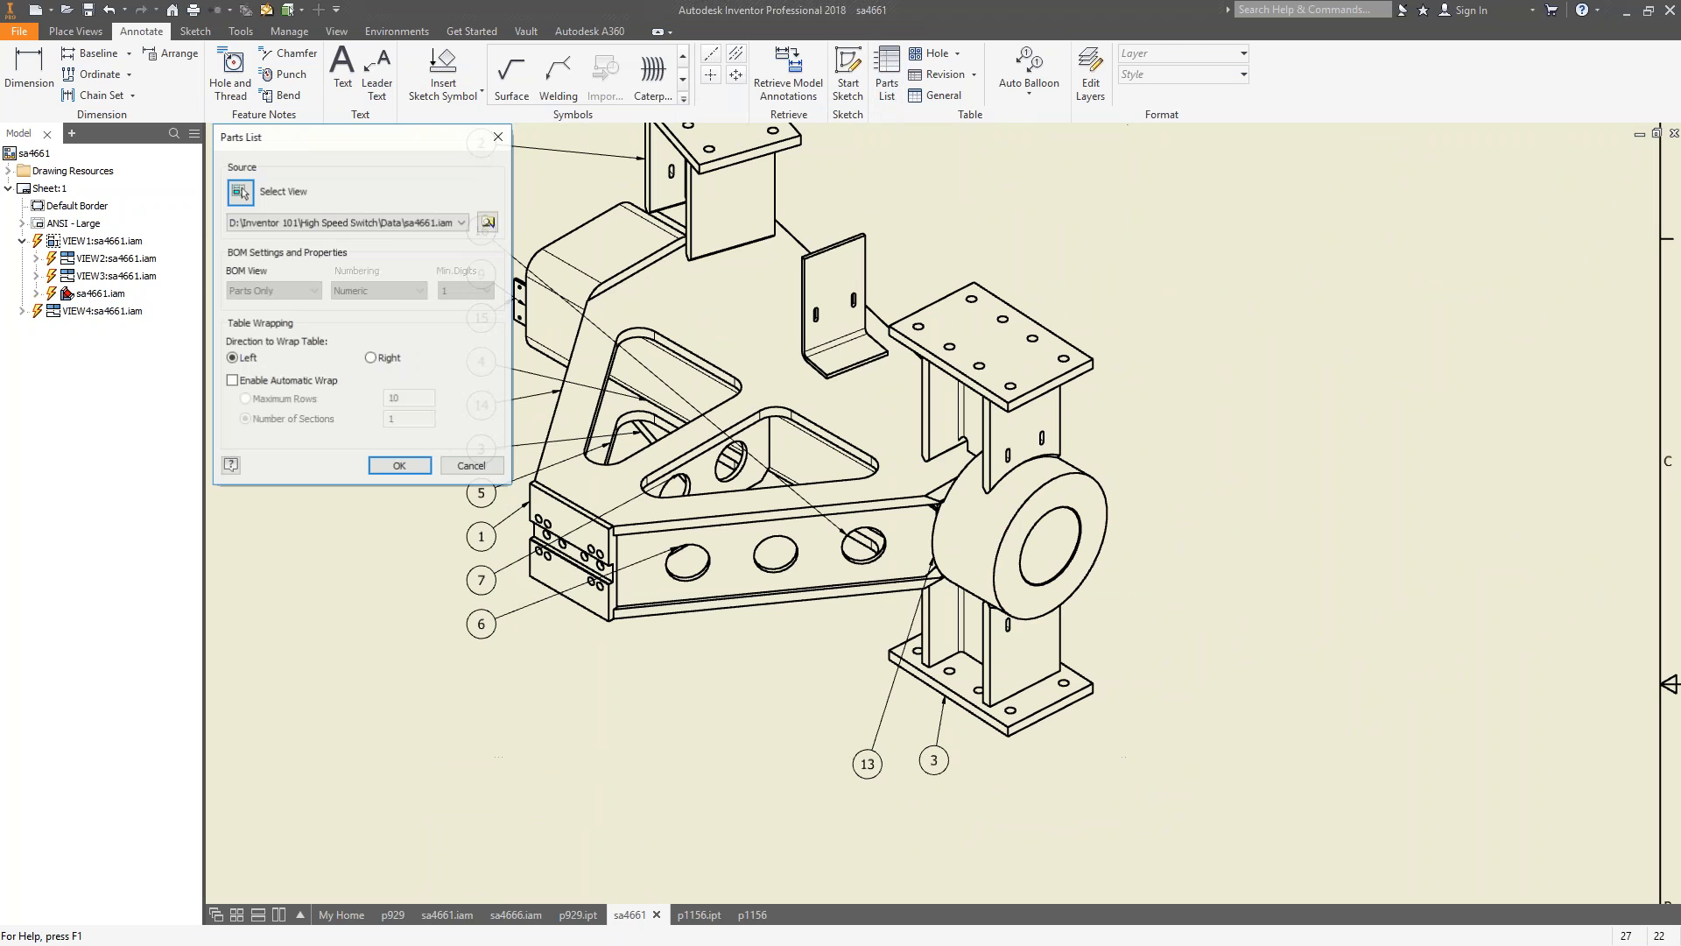
{"action": "scroll", "coordinate": [1034, 346], "scroll_direction": "down", "scroll_amount": 5}
{"action": "mouse_move", "coordinate": [1034, 346]}
{"action": "middle_mouse_down"}
{"action": "mouse_move", "coordinate": [885, 434]}
{"action": "mouse_move", "coordinate": [876, 486]}
{"action": "middle_mouse_up"}
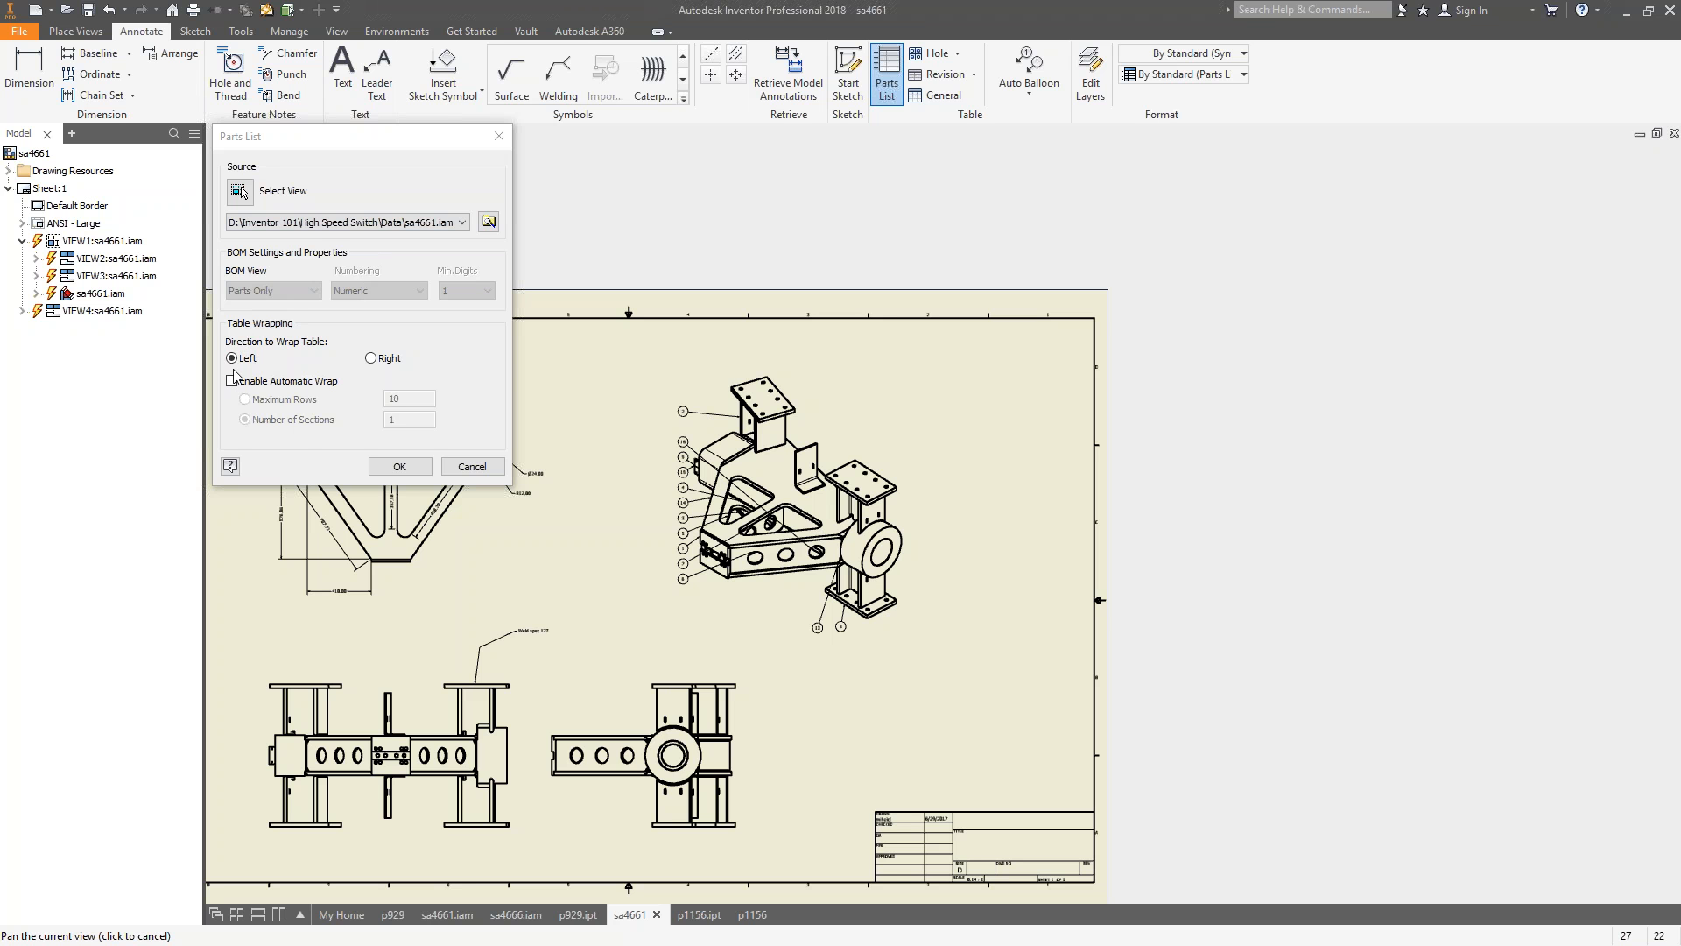
{"action": "left_click", "coordinate": [399, 465]}
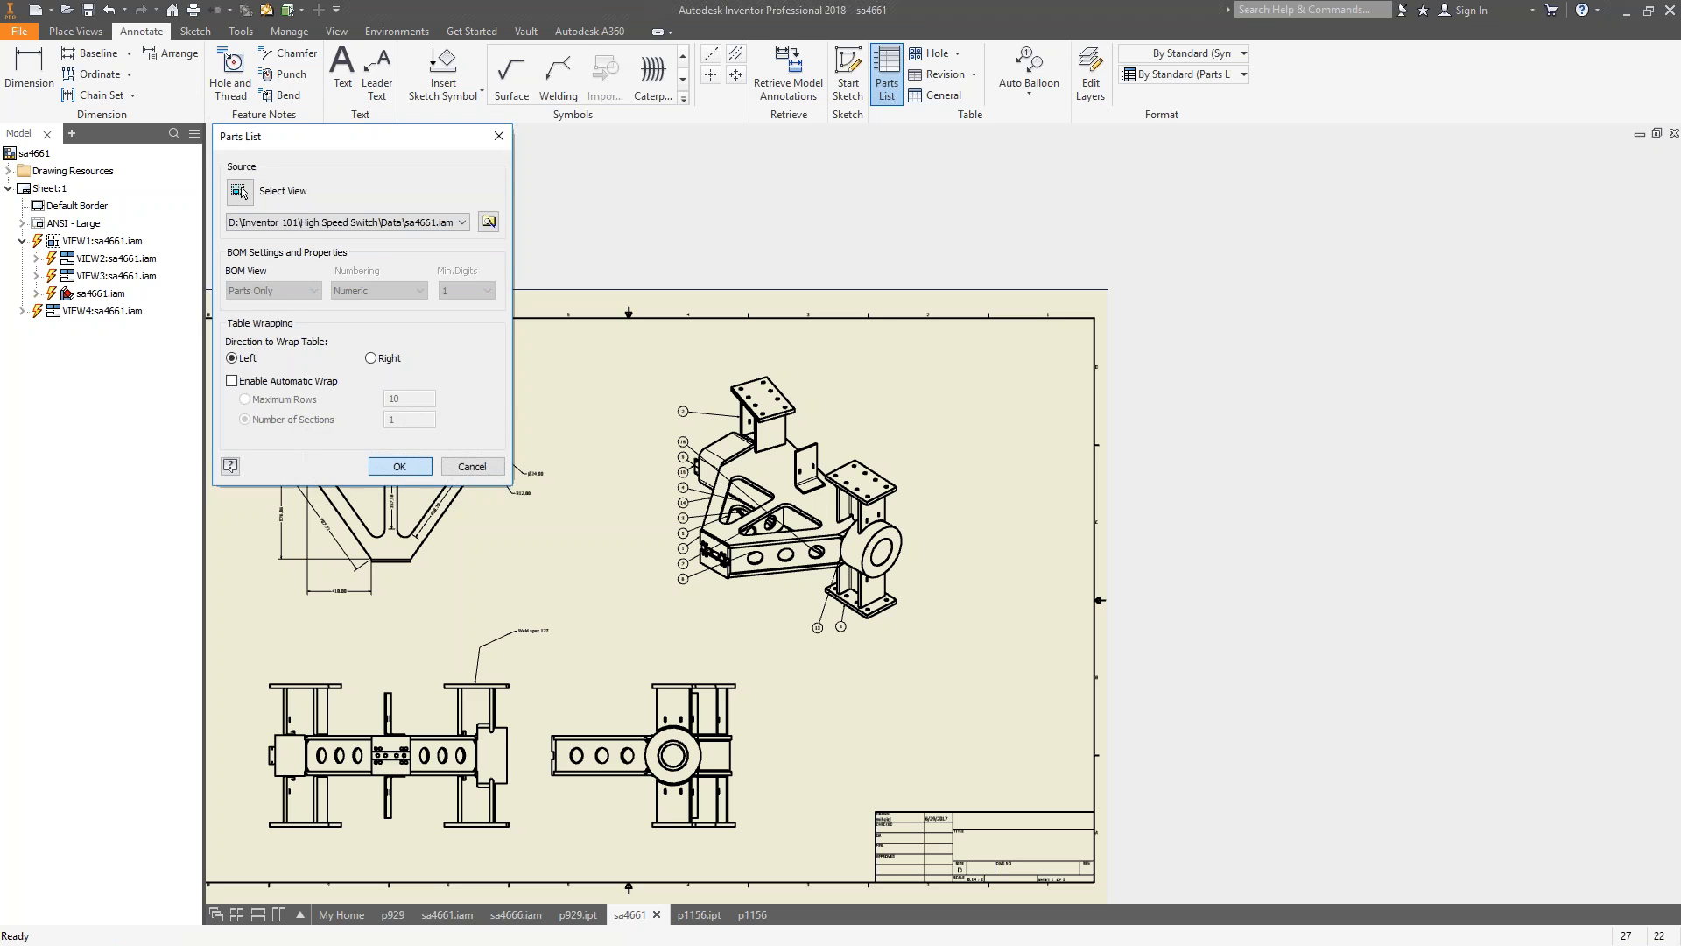
{"action": "left_click", "coordinate": [1094, 319]}
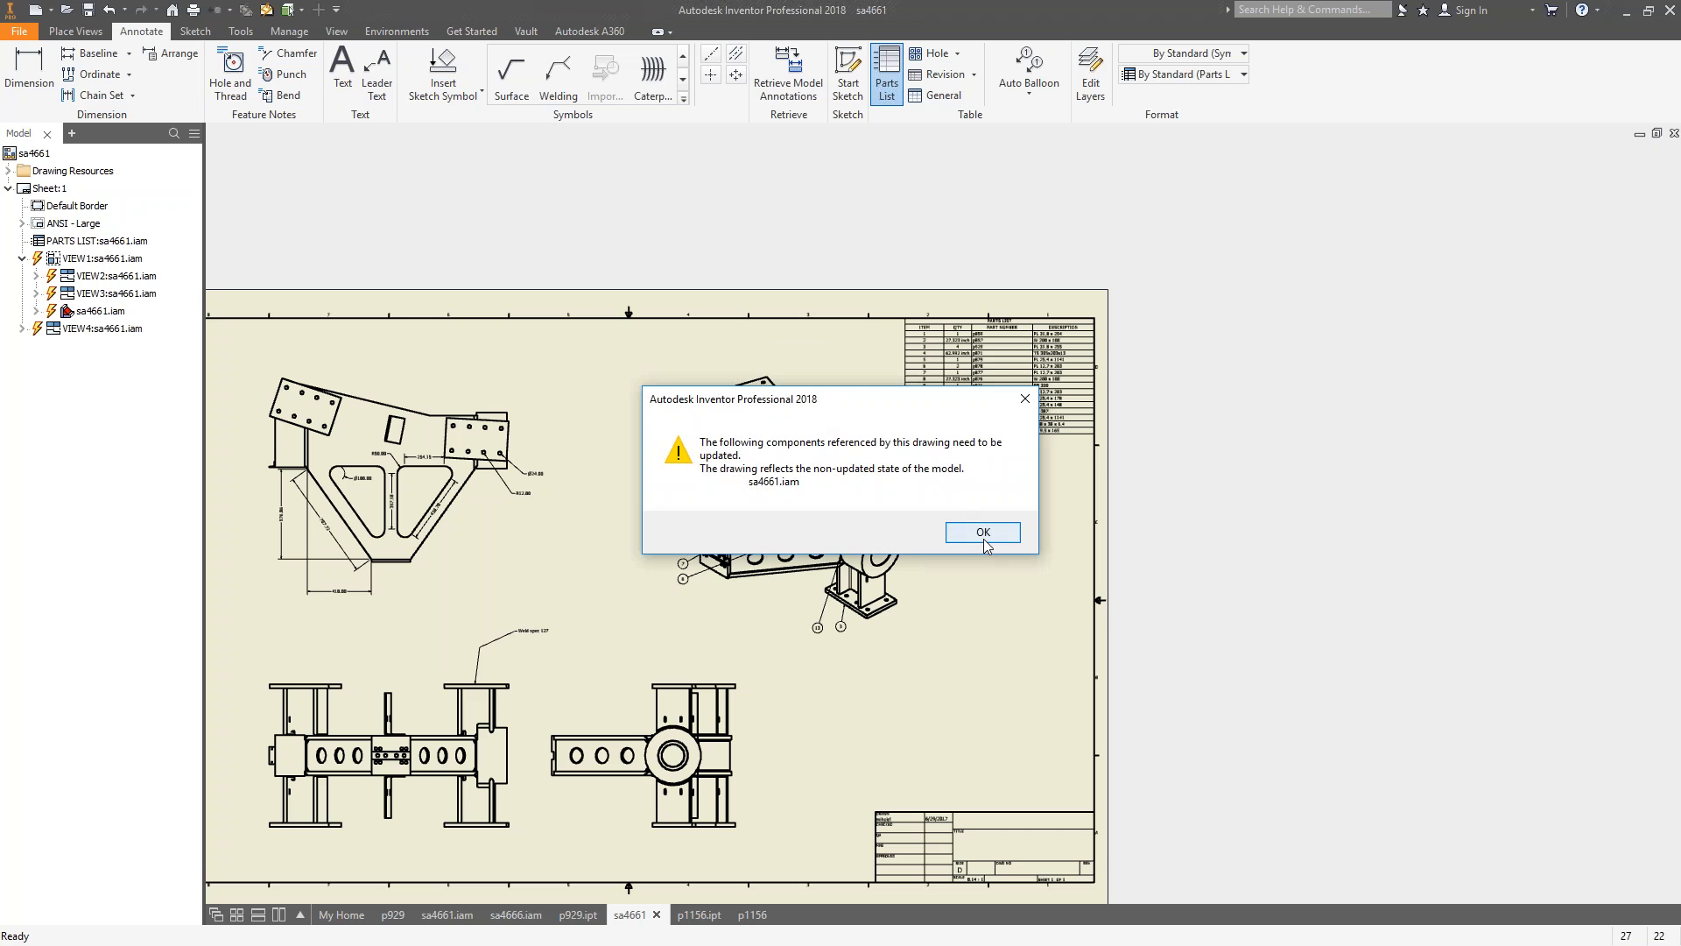
{"action": "left_click", "coordinate": [982, 532]}
Examine the parts list's item, quantity, part number and description columns against the ballooned isometric view.
{"action": "scroll", "coordinate": [665, 561], "scroll_direction": "down", "scroll_amount": 3}
{"action": "scroll", "coordinate": [1007, 377], "scroll_direction": "up", "scroll_amount": 5}
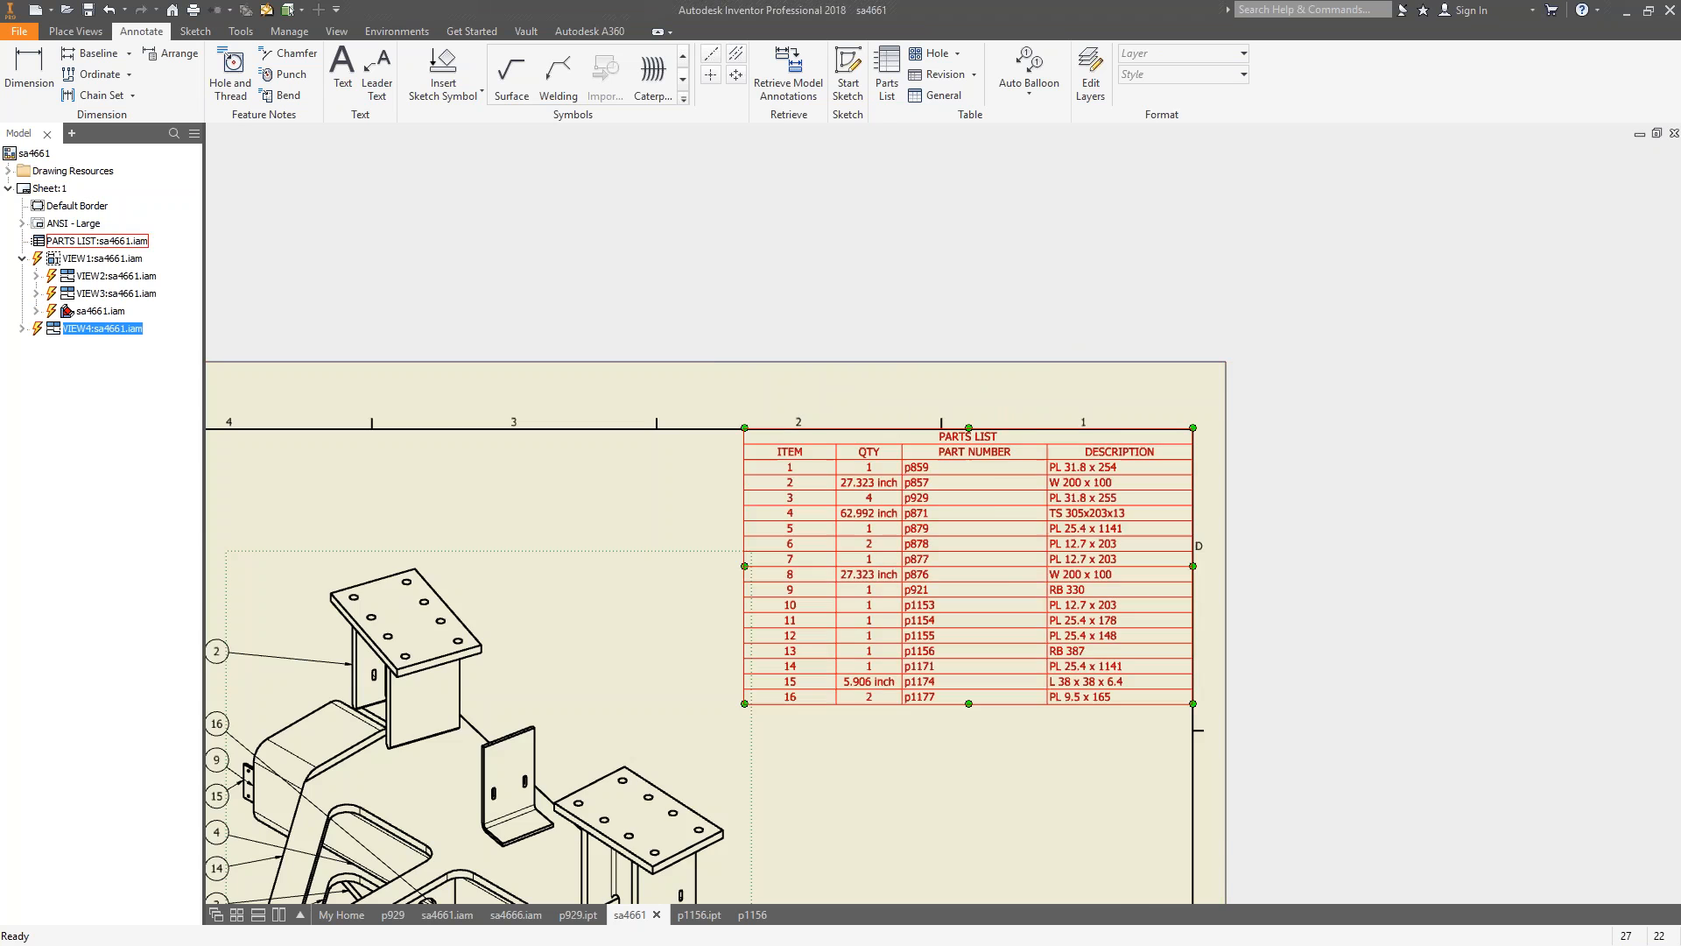
{"action": "middle_click_drag", "start_coordinate": [919, 623], "coordinate": [914, 758]}
{"action": "scroll", "coordinate": [914, 613], "scroll_direction": "up", "scroll_amount": 3}
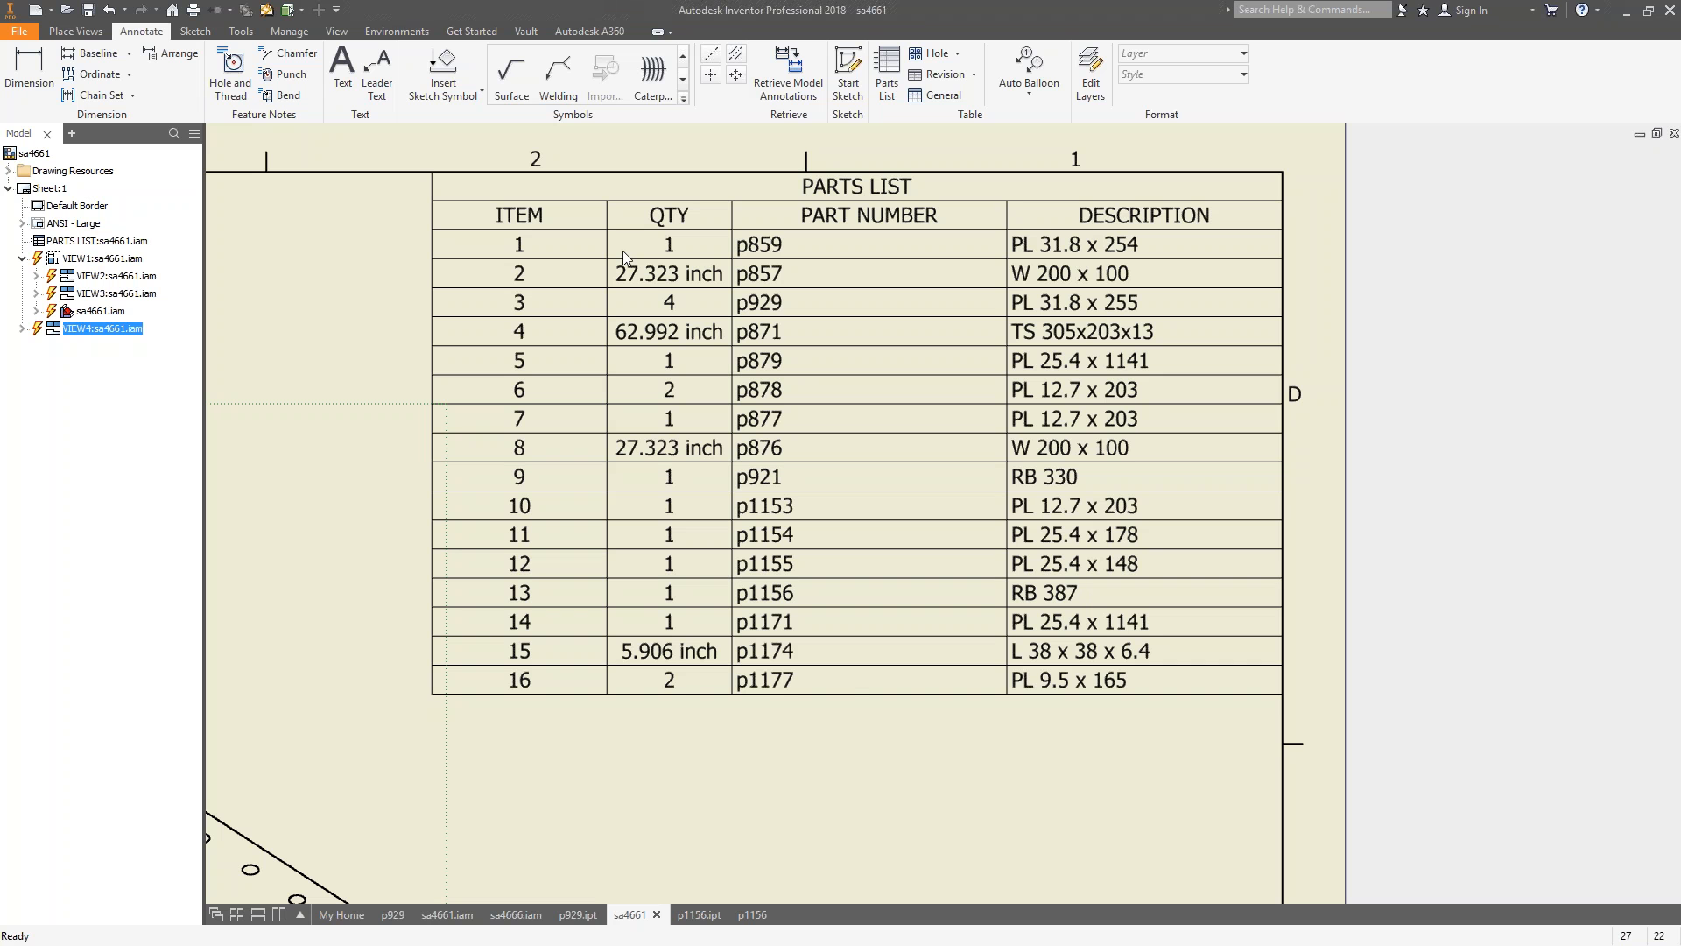
{"action": "left_click", "coordinate": [663, 232]}
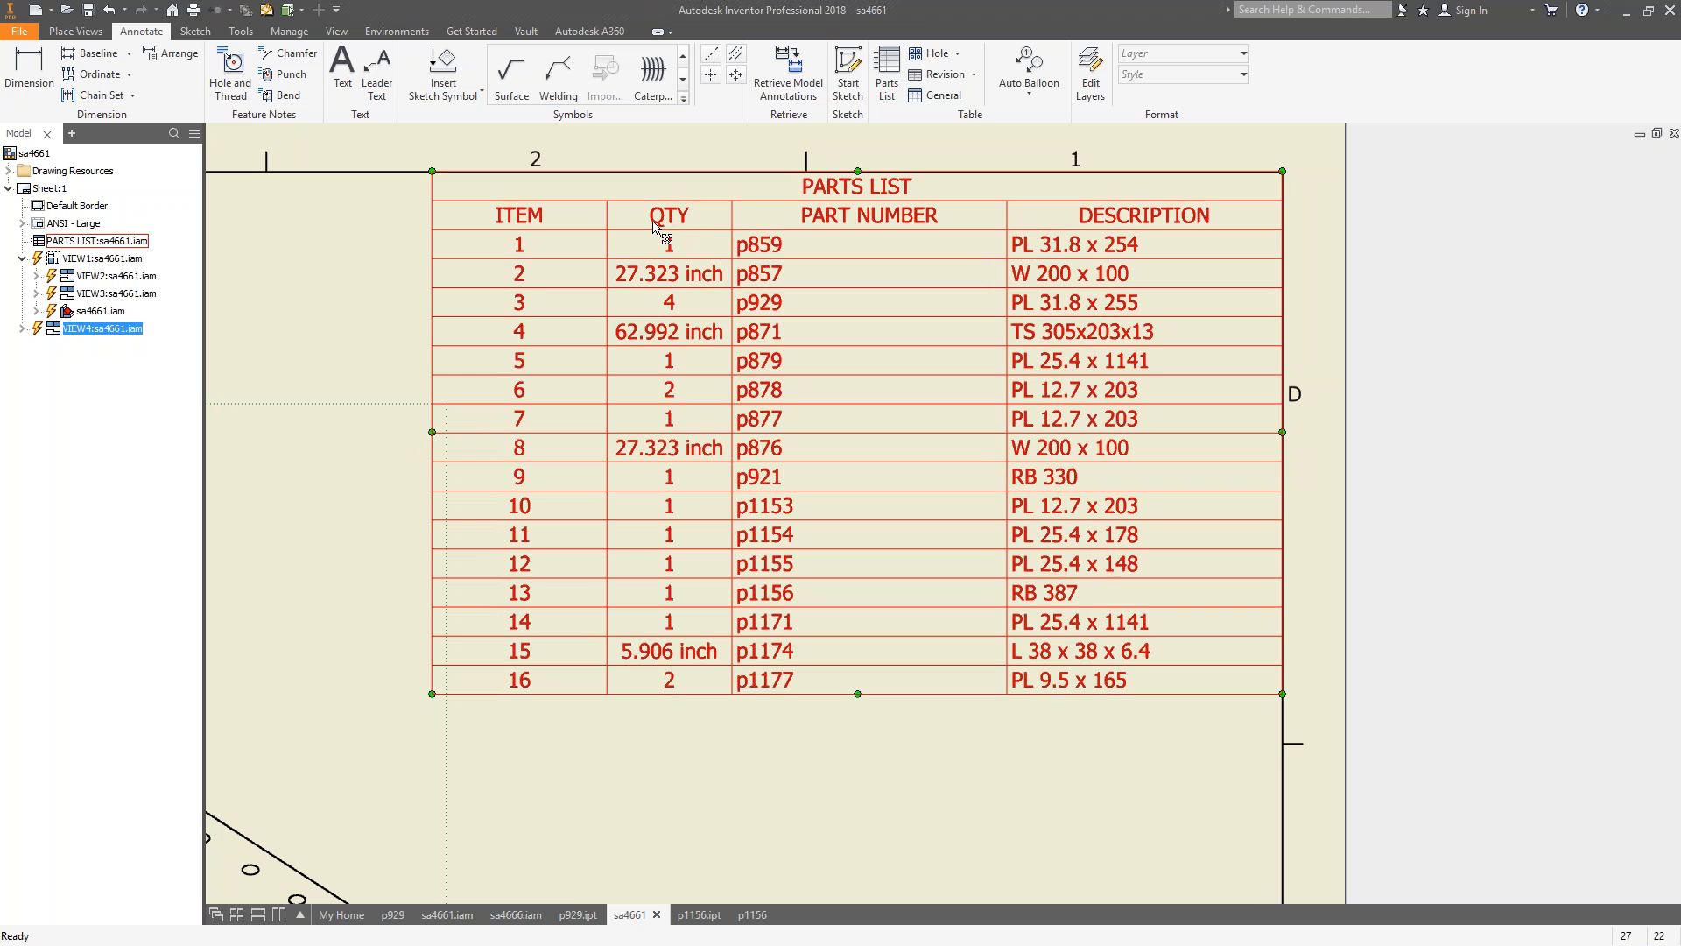
{"action": "key", "text": "Escape"}
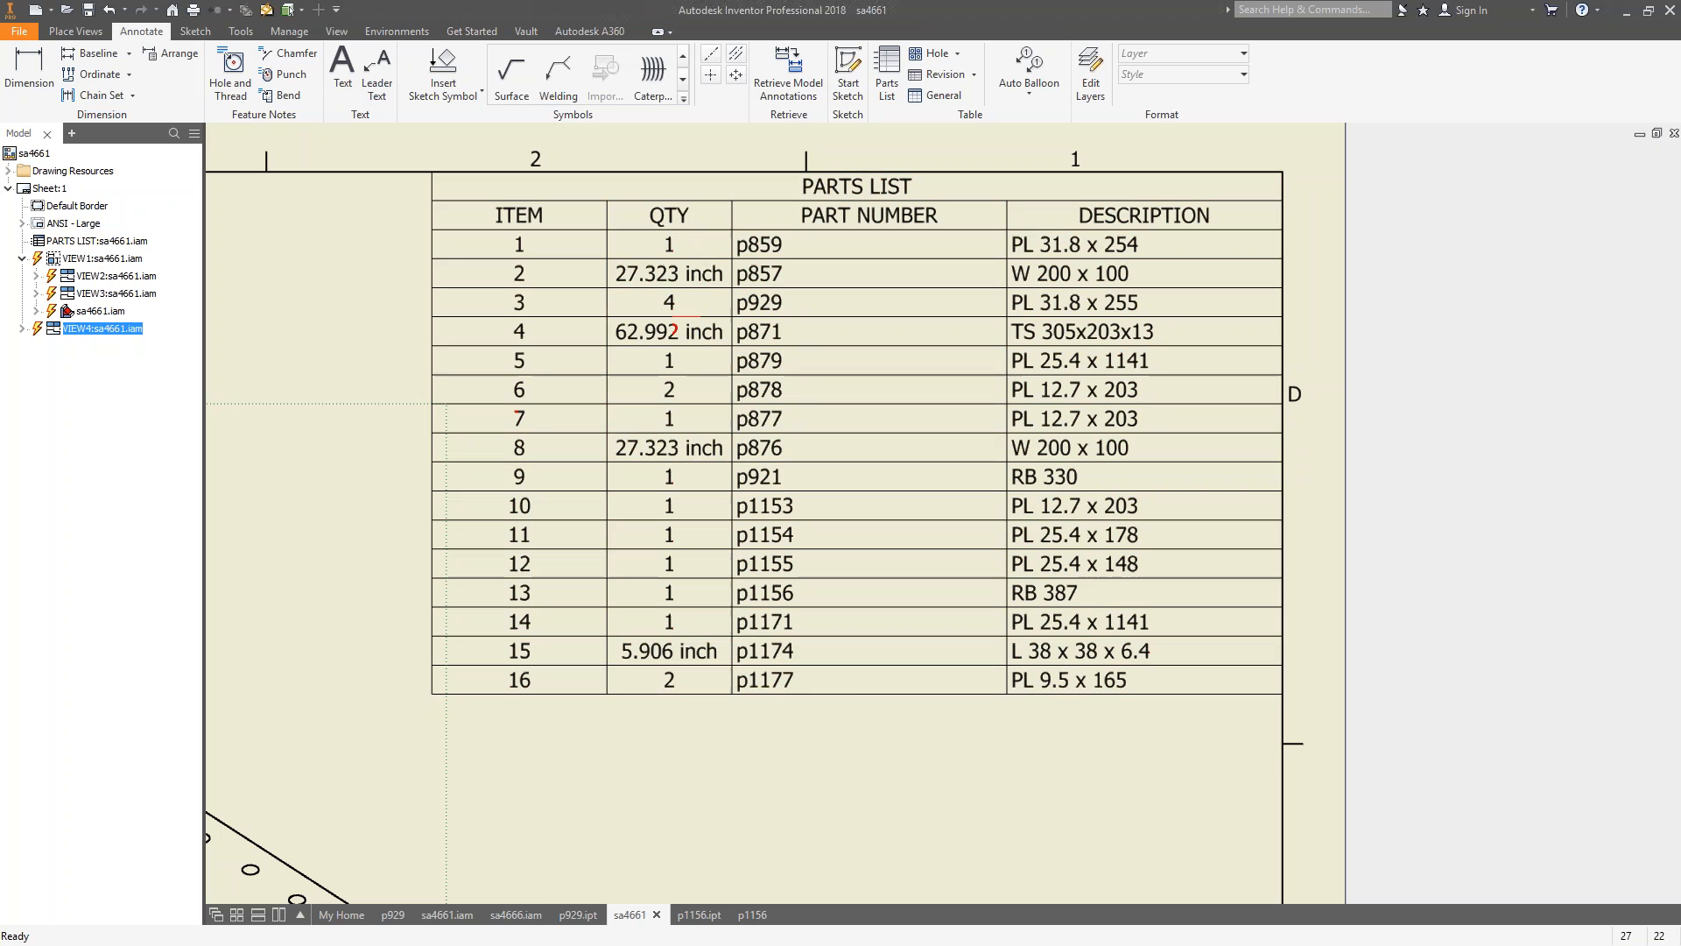
{"action": "left_click", "coordinate": [717, 208]}
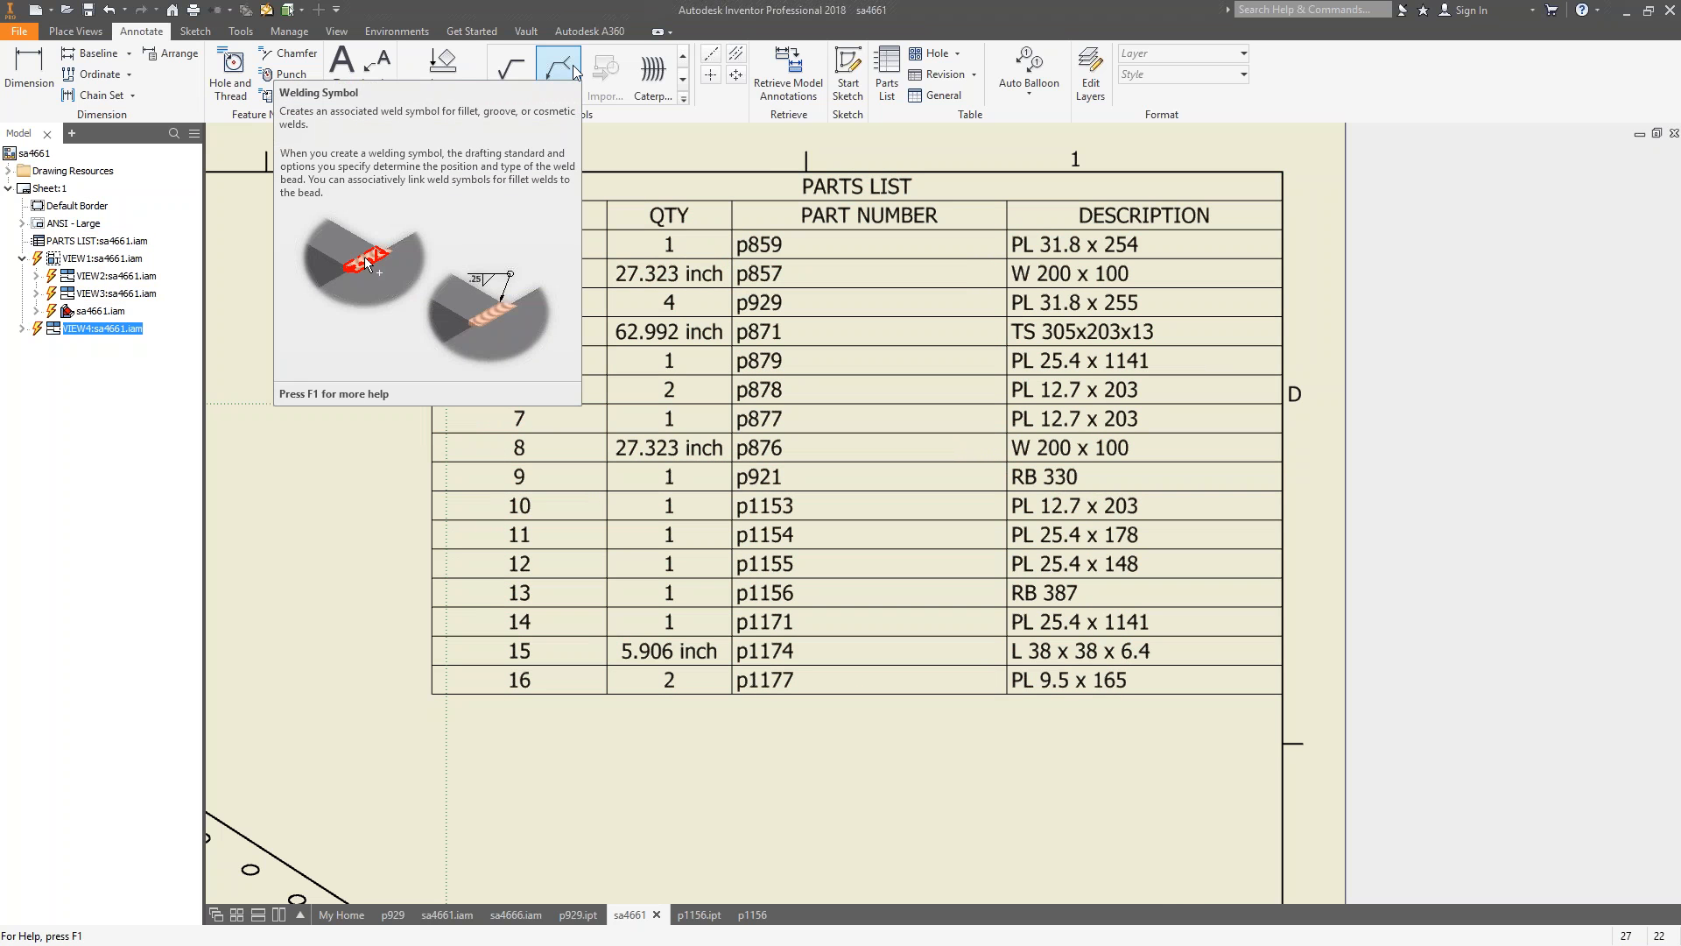
{"action": "scroll", "coordinate": [908, 653], "scroll_direction": "up", "scroll_amount": 5}
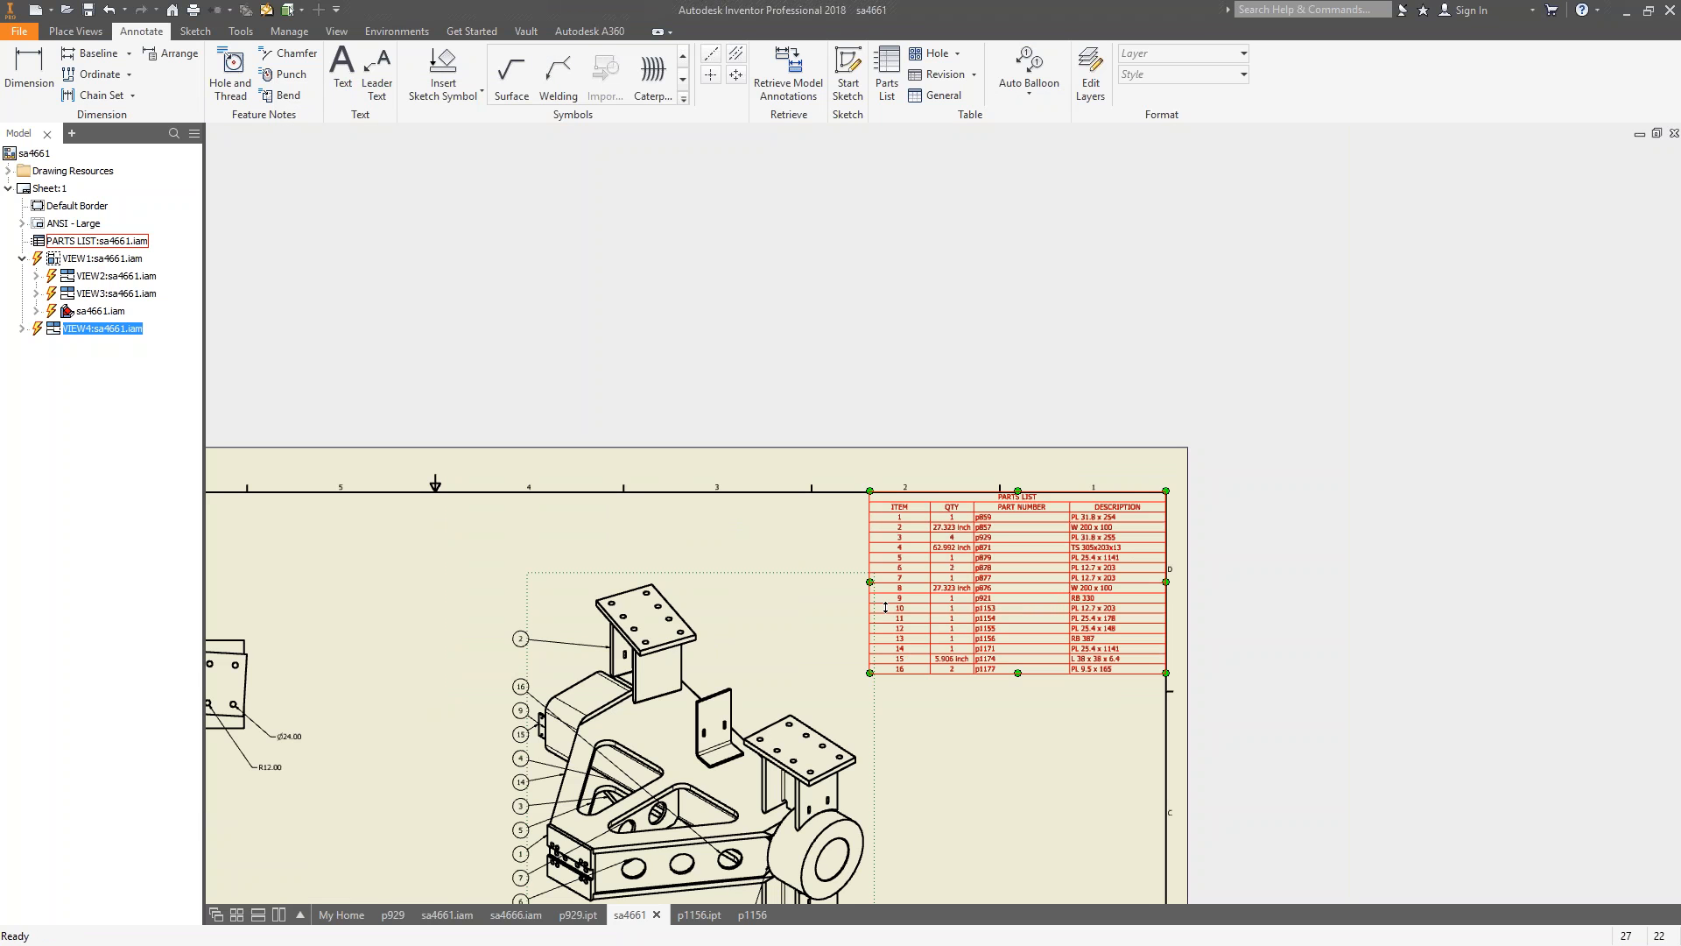
{"action": "mouse_move", "coordinate": [724, 649]}
{"action": "middle_mouse_down"}
{"action": "mouse_move", "coordinate": [771, 631]}
{"action": "mouse_move", "coordinate": [1007, 406]}
{"action": "middle_mouse_up"}
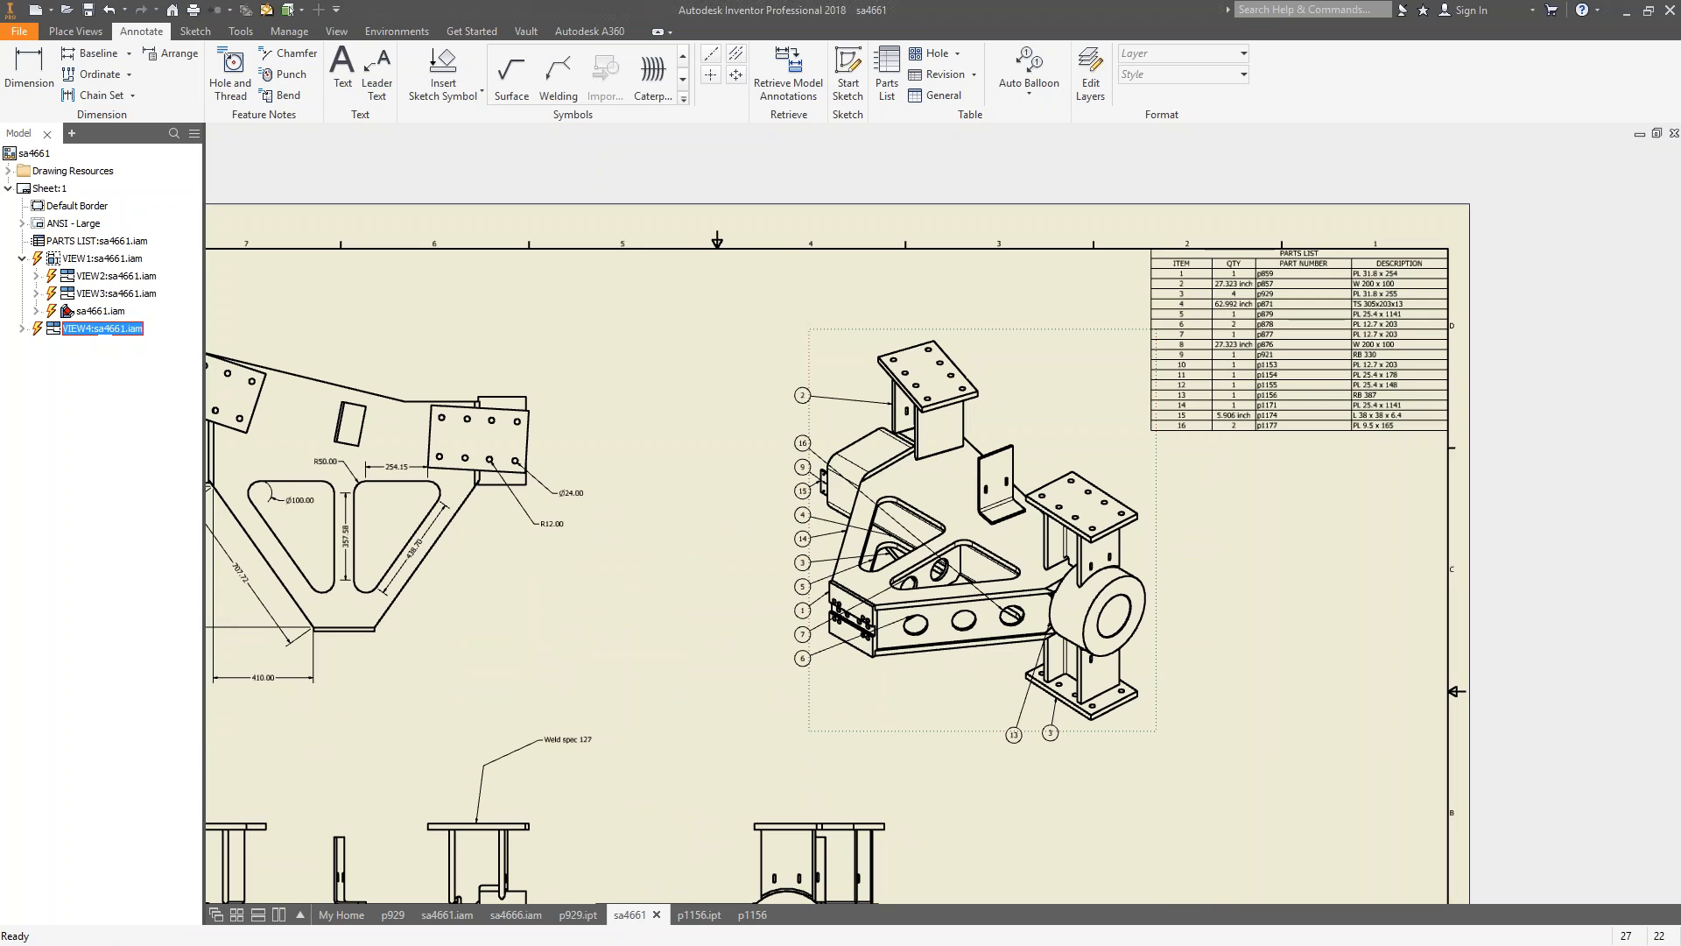